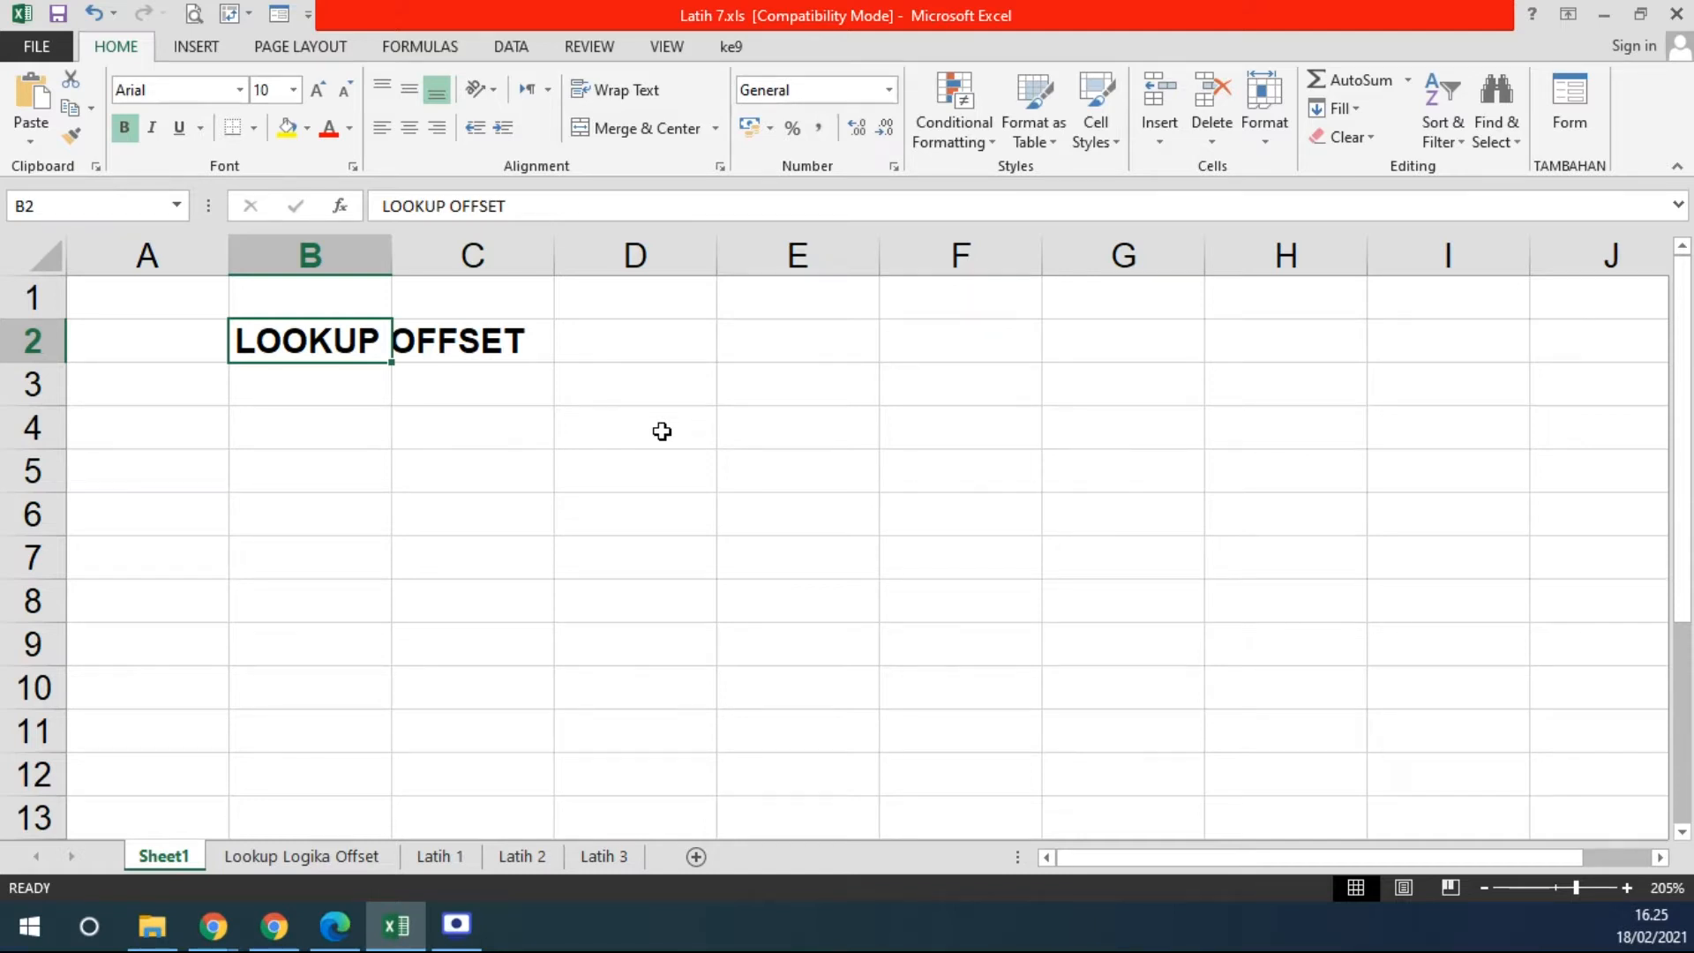
- Type the note 'menyisipkan IF di dalam komponen/bagian lookup atau sebaliknya…' across B3 and B4
{"action": "key", "text": "Down"}
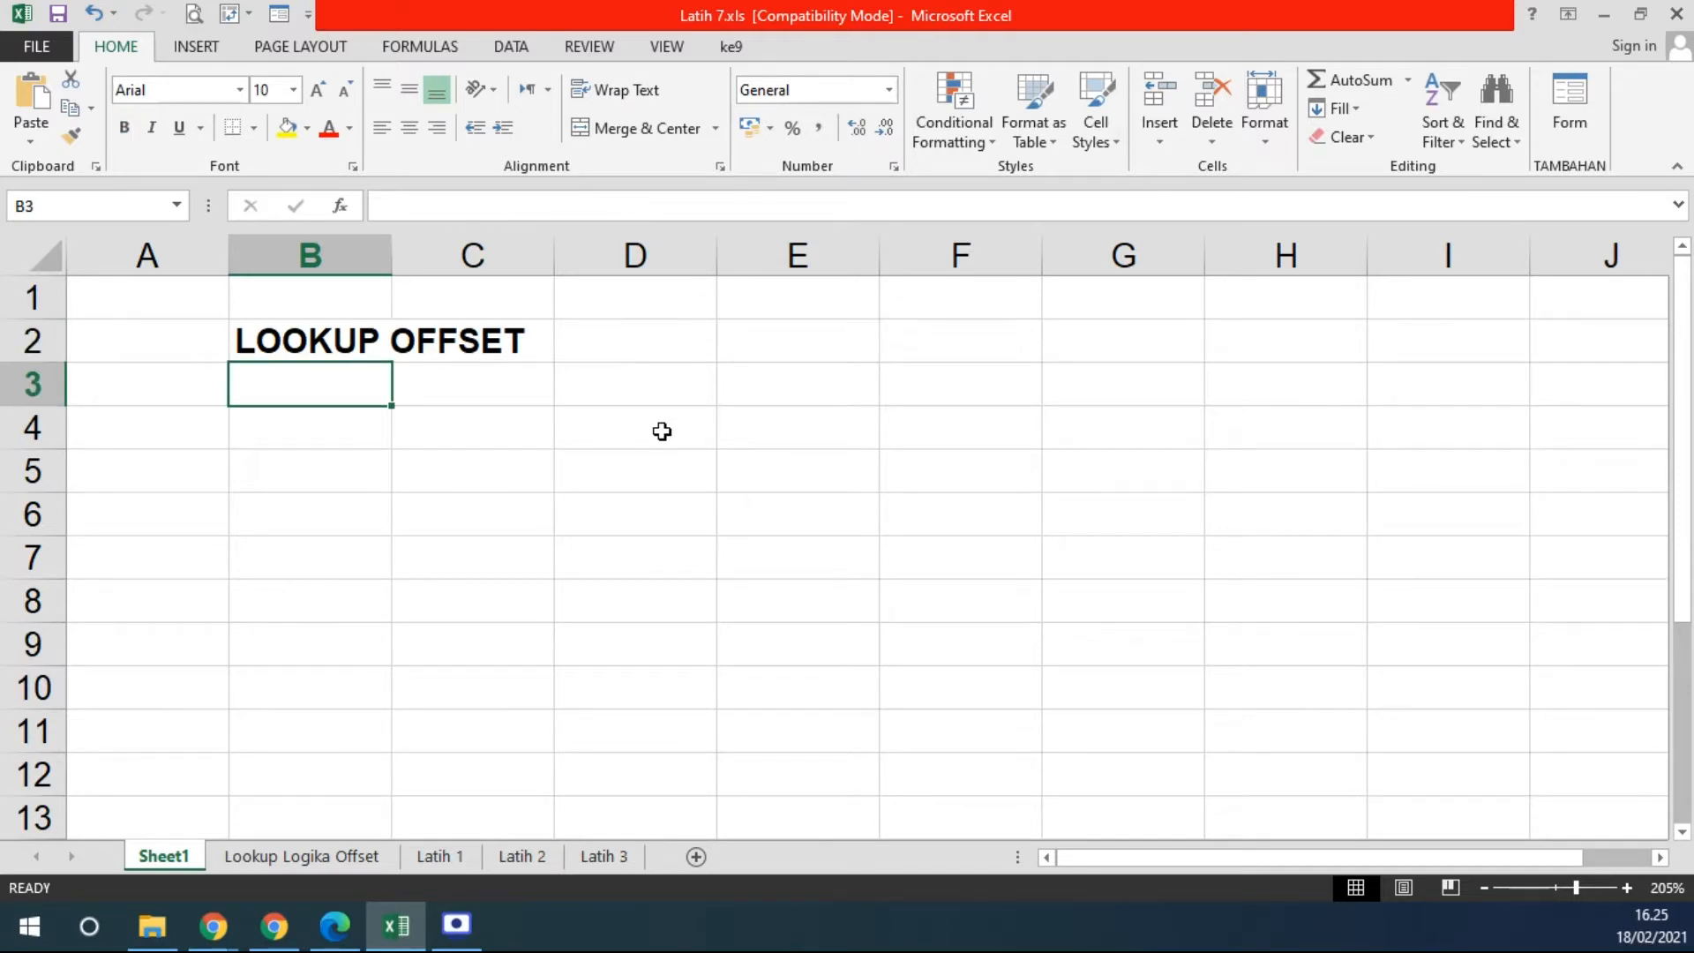
{"action": "type", "text": "me"}
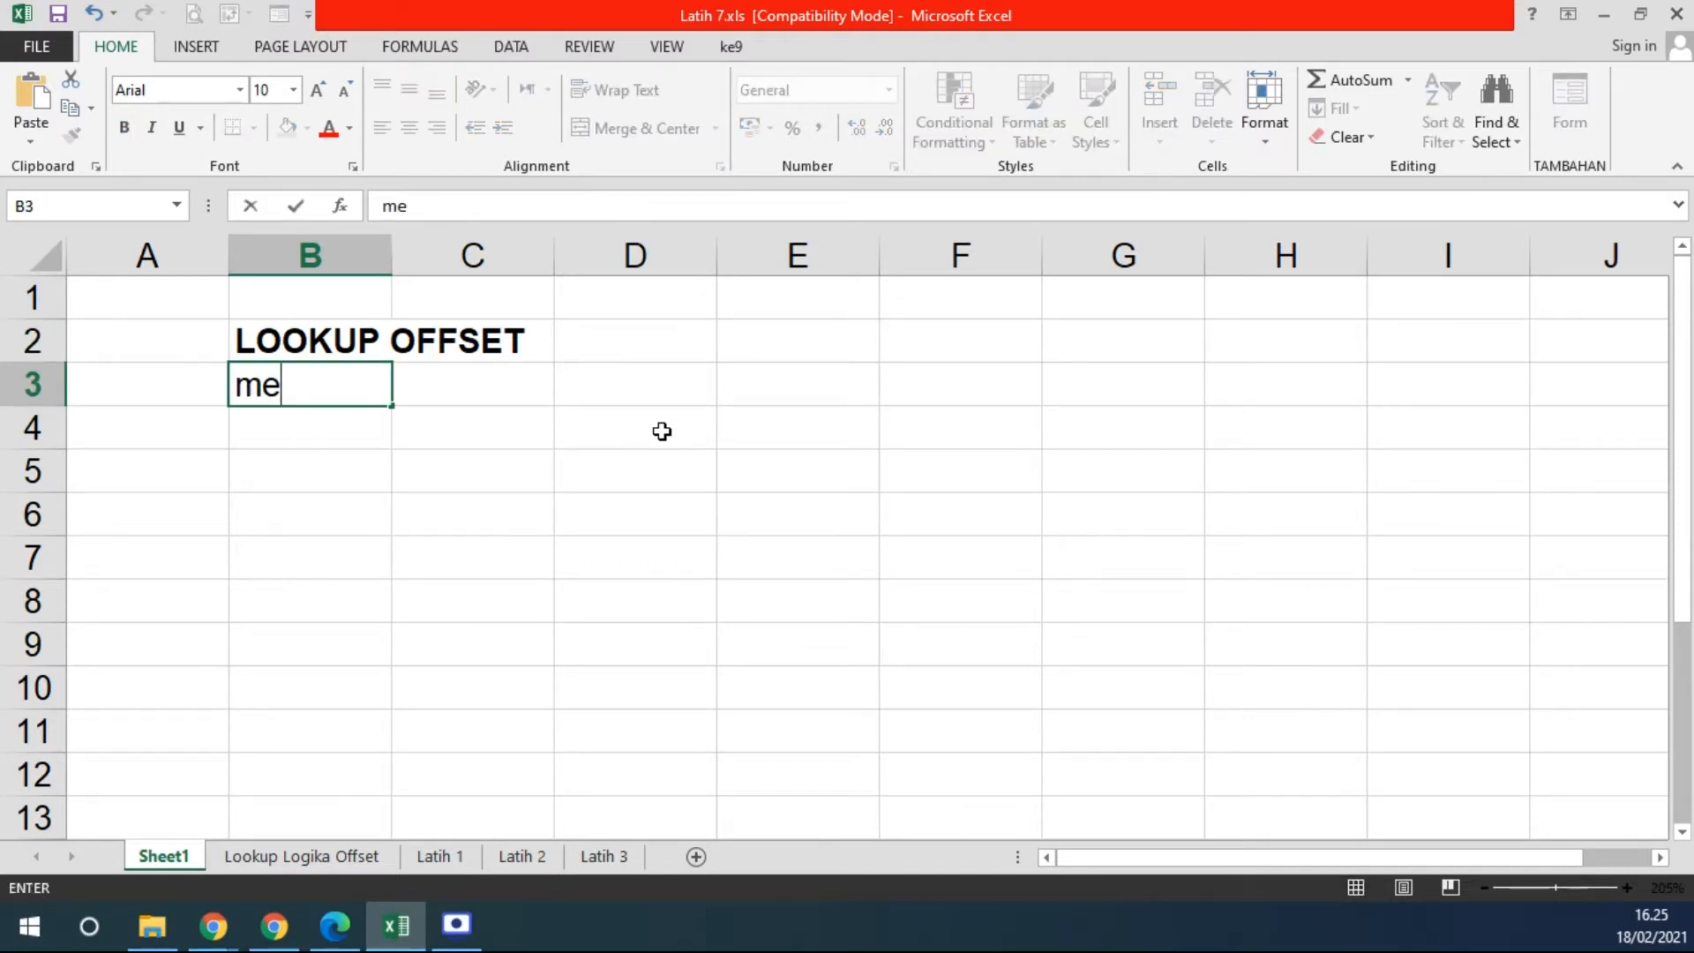
{"action": "type", "text": "nyisi"}
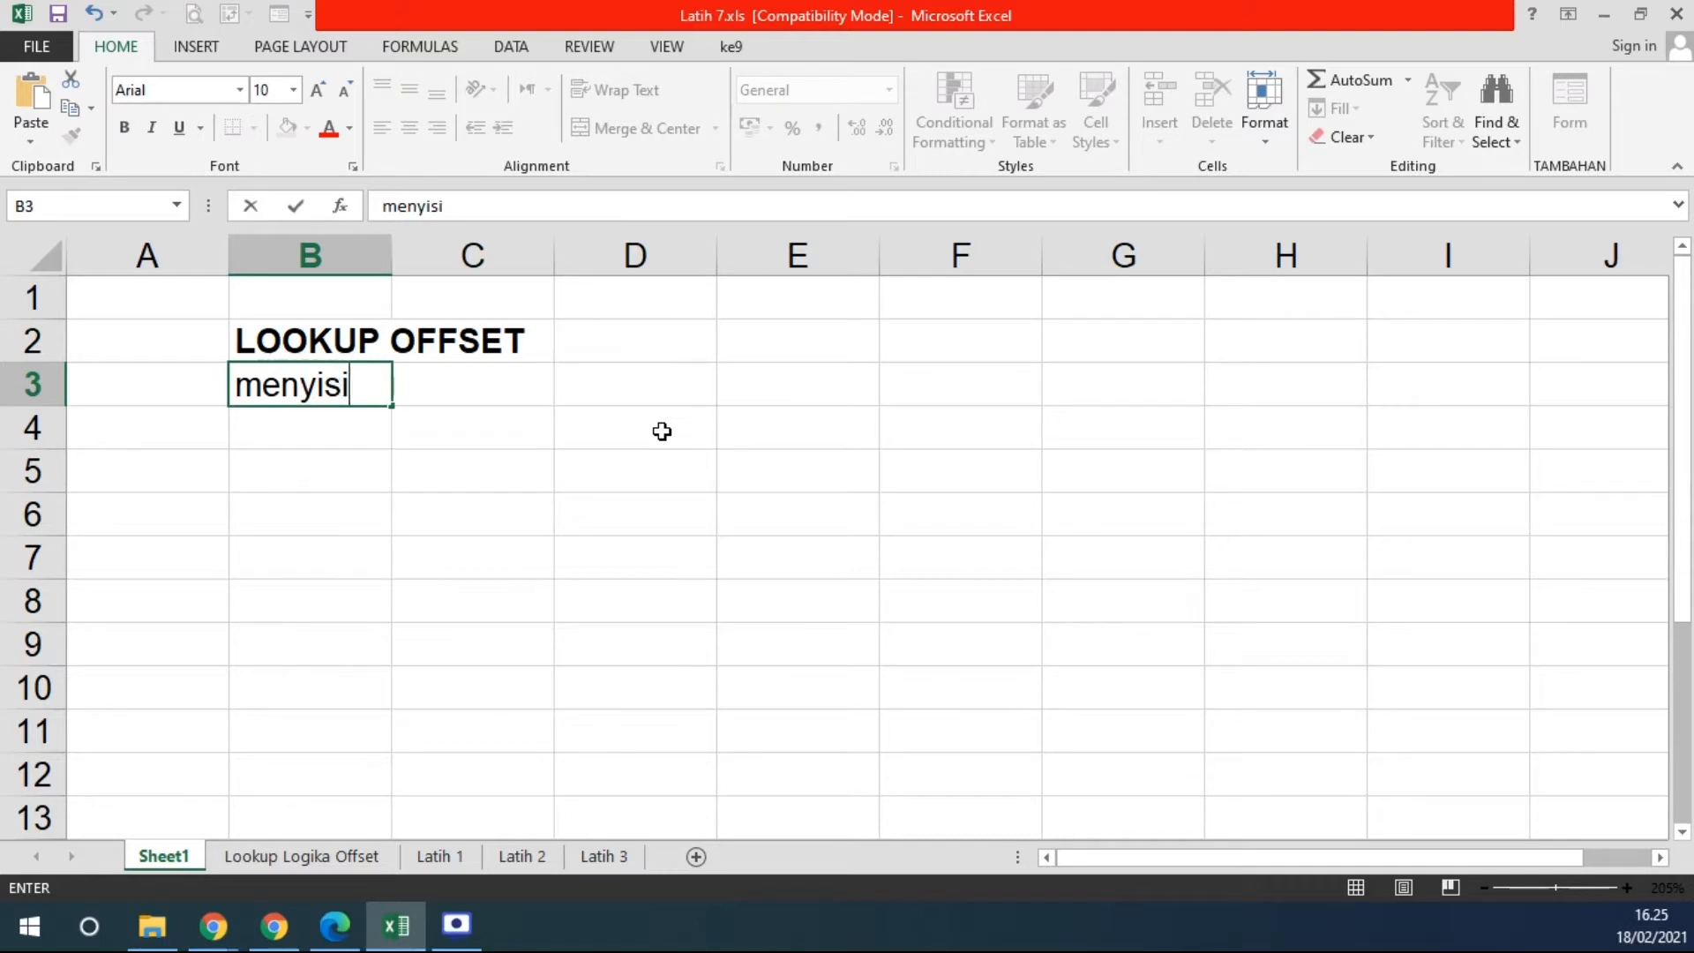
{"action": "type", "text": "pkan IF d"}
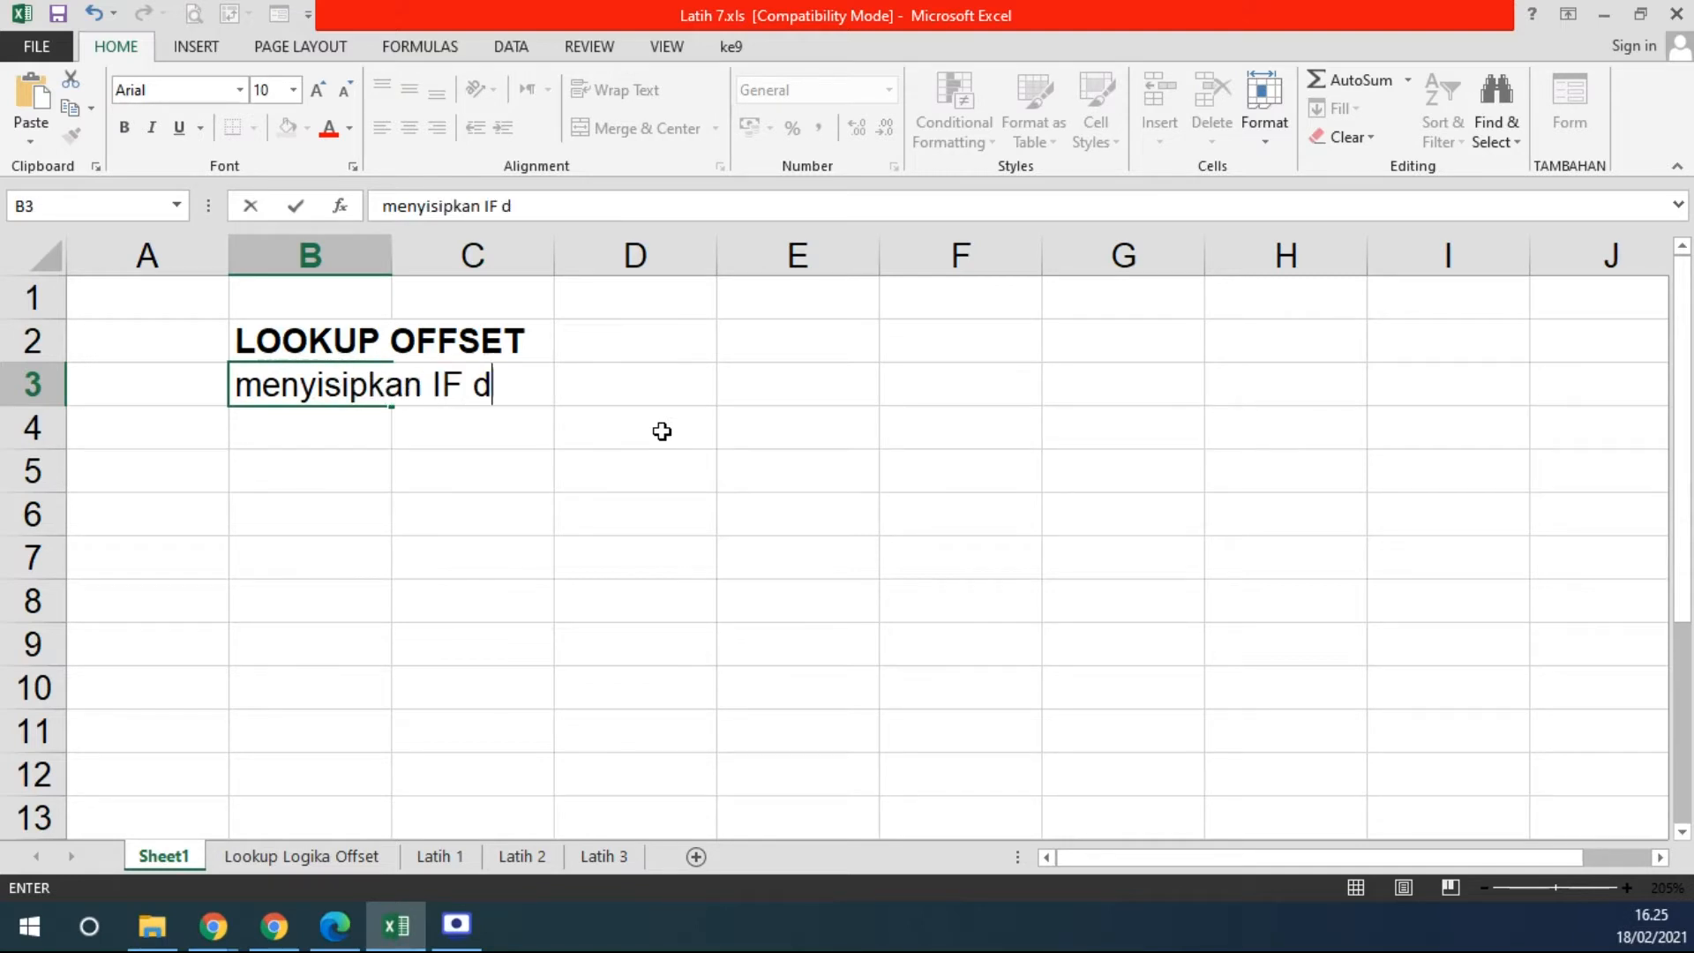
{"action": "type", "text": "i dalam kompo"}
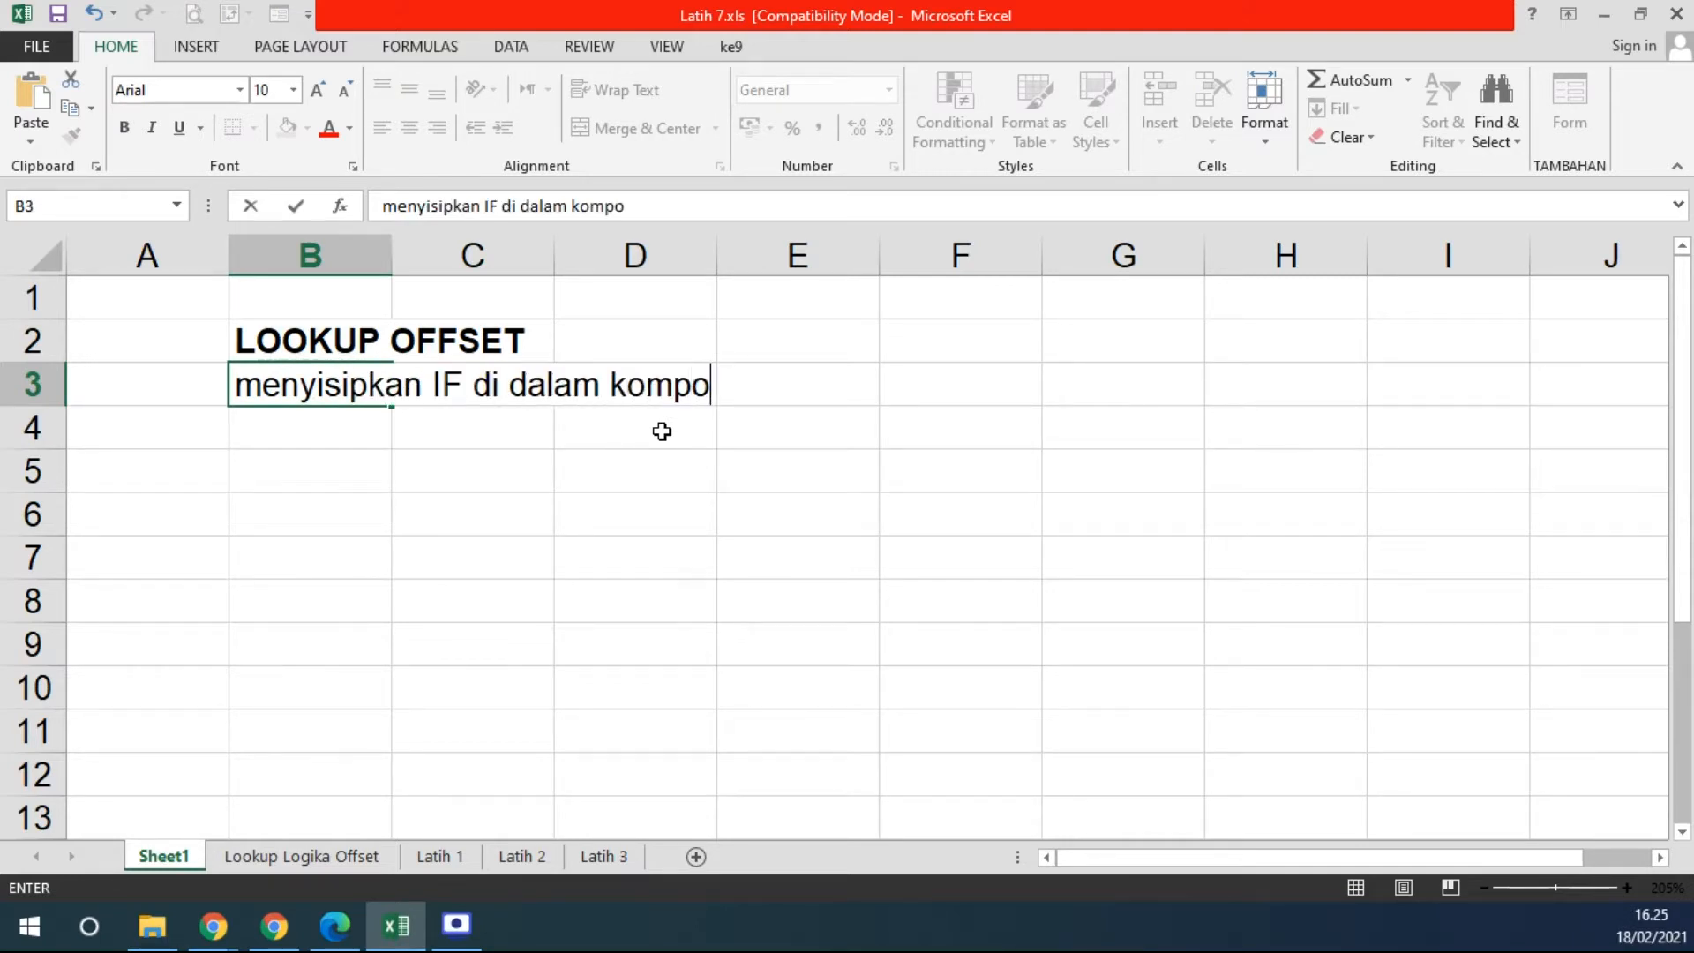
{"action": "type", "text": "nen/bagian lo"}
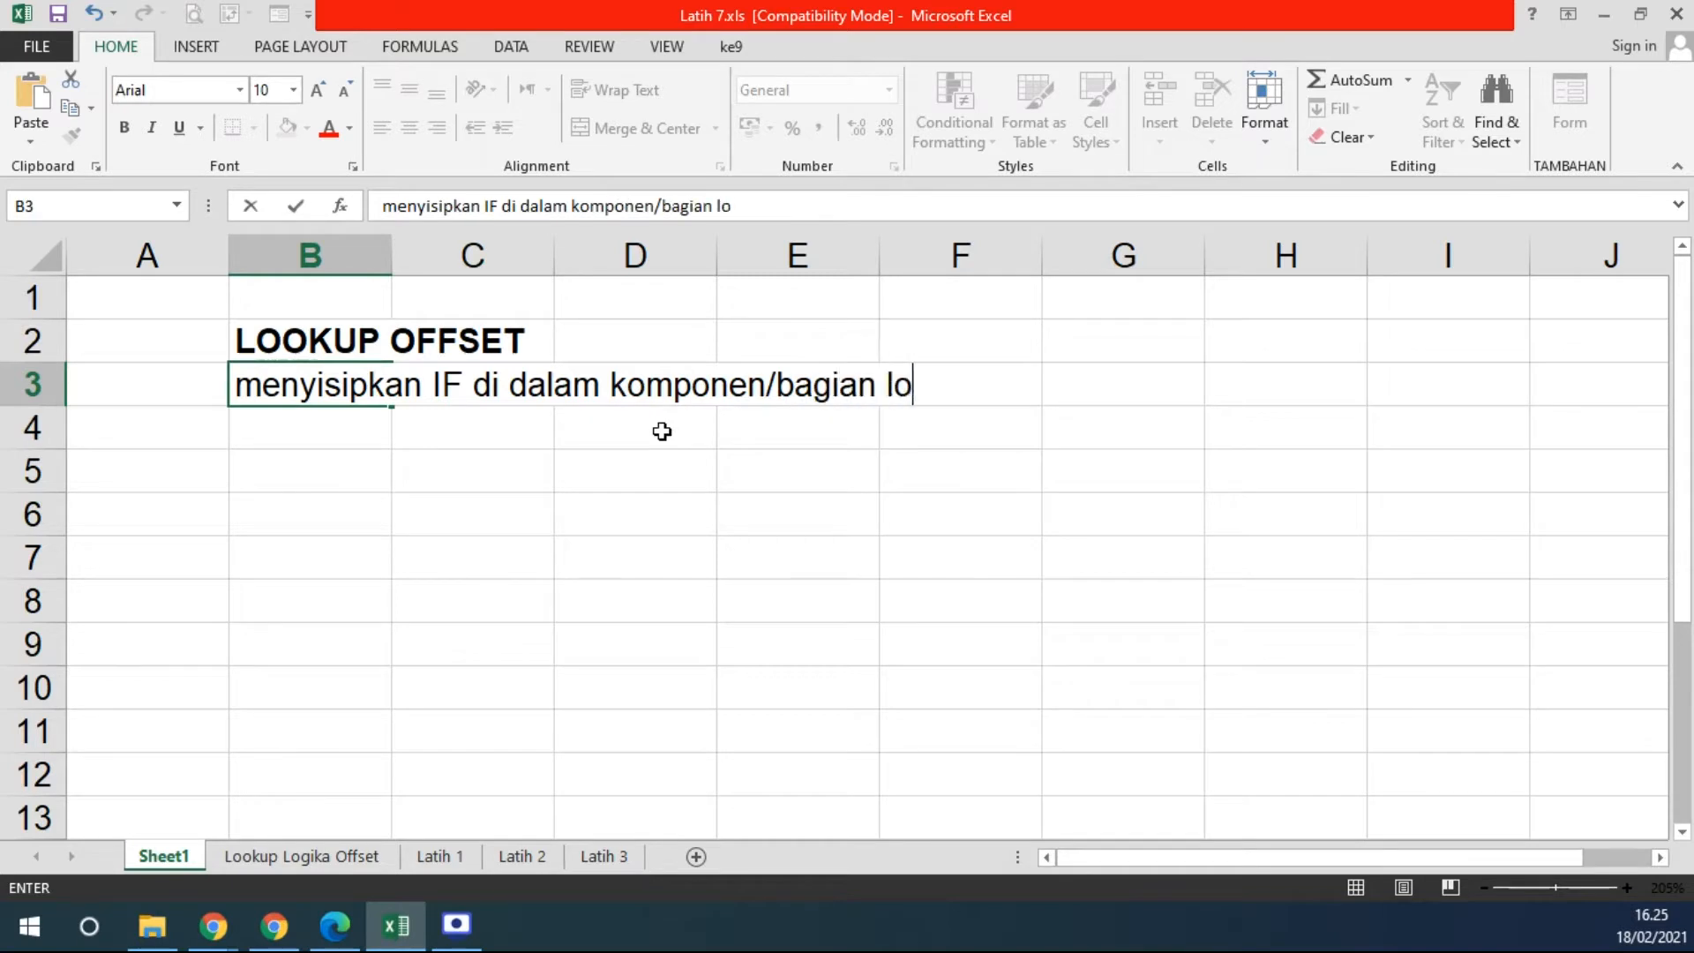
{"action": "type", "text": "okup "}
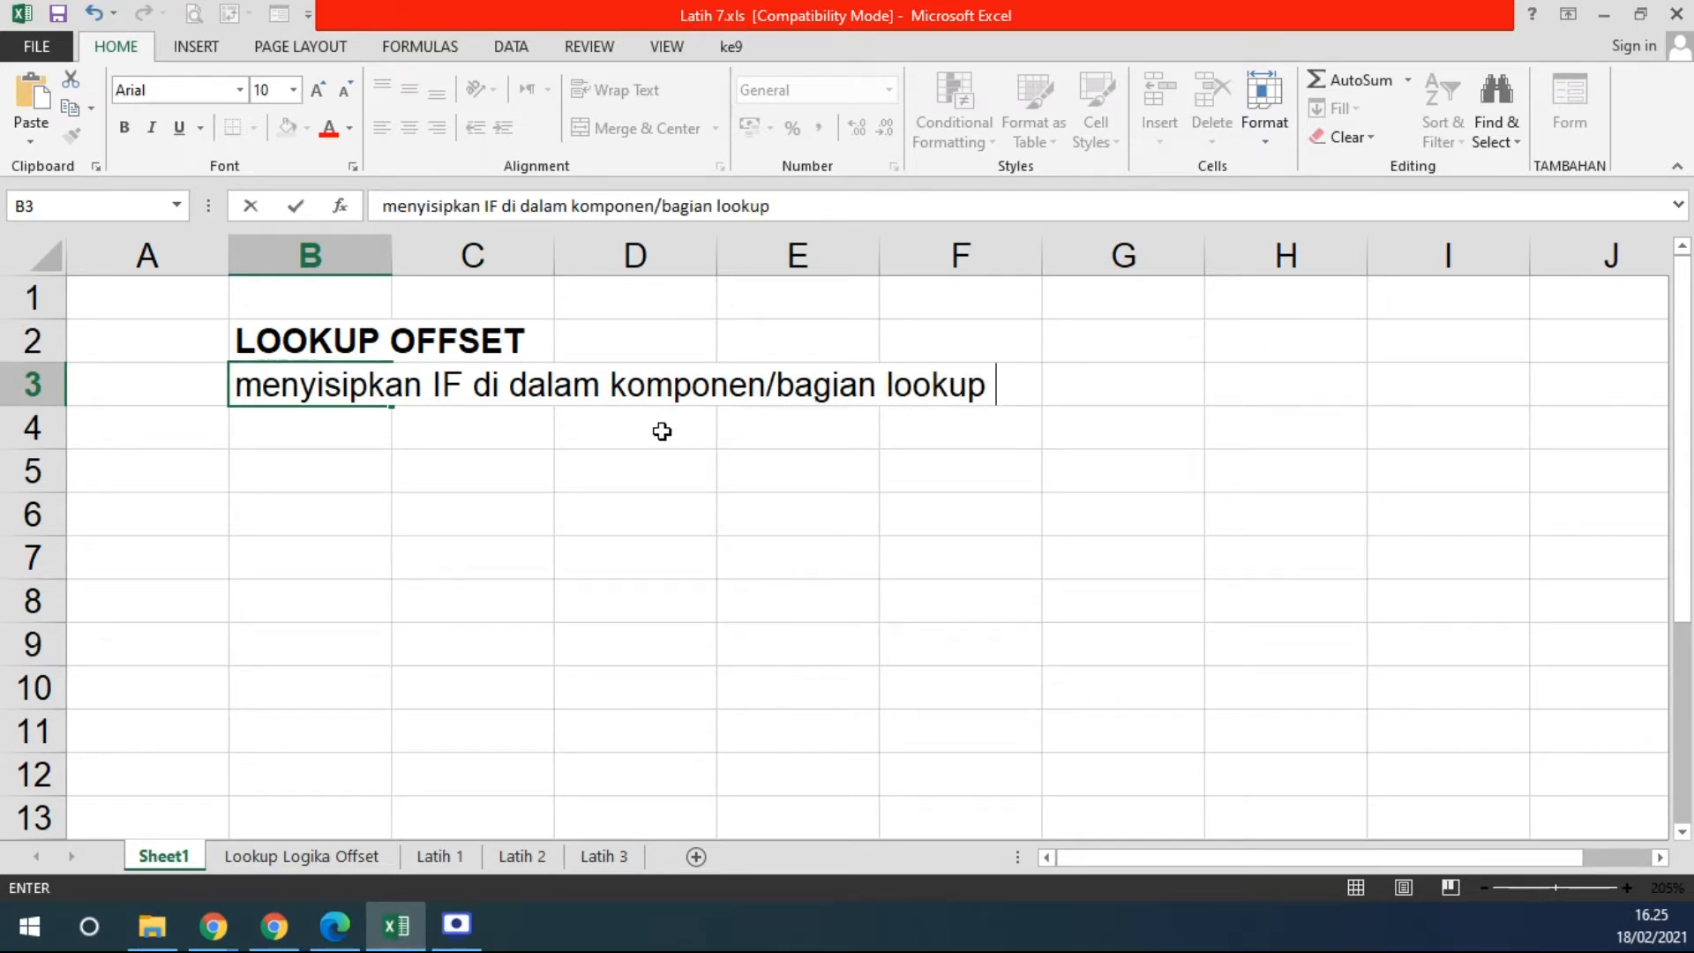
{"action": "type", "text": "atau sebalik"}
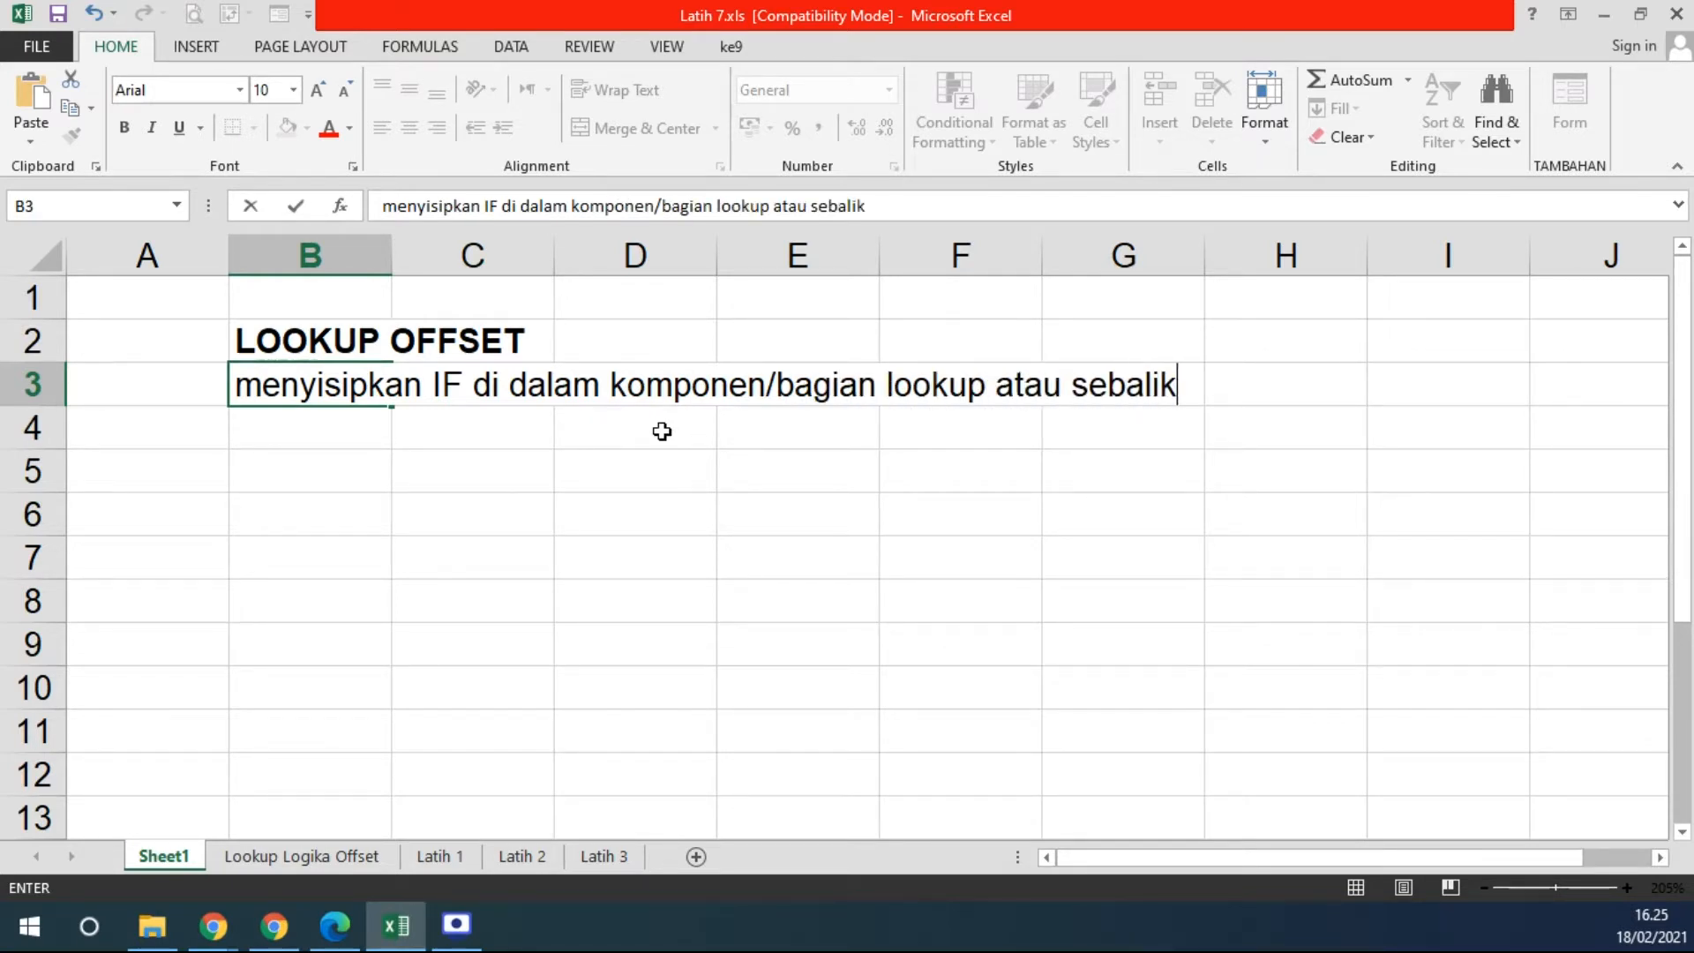
{"action": "type", "text": "nya (me"}
{"action": "key", "text": "BackSpace"}
{"action": "key", "text": "BackSpace"}
{"action": "type", "text": "("}
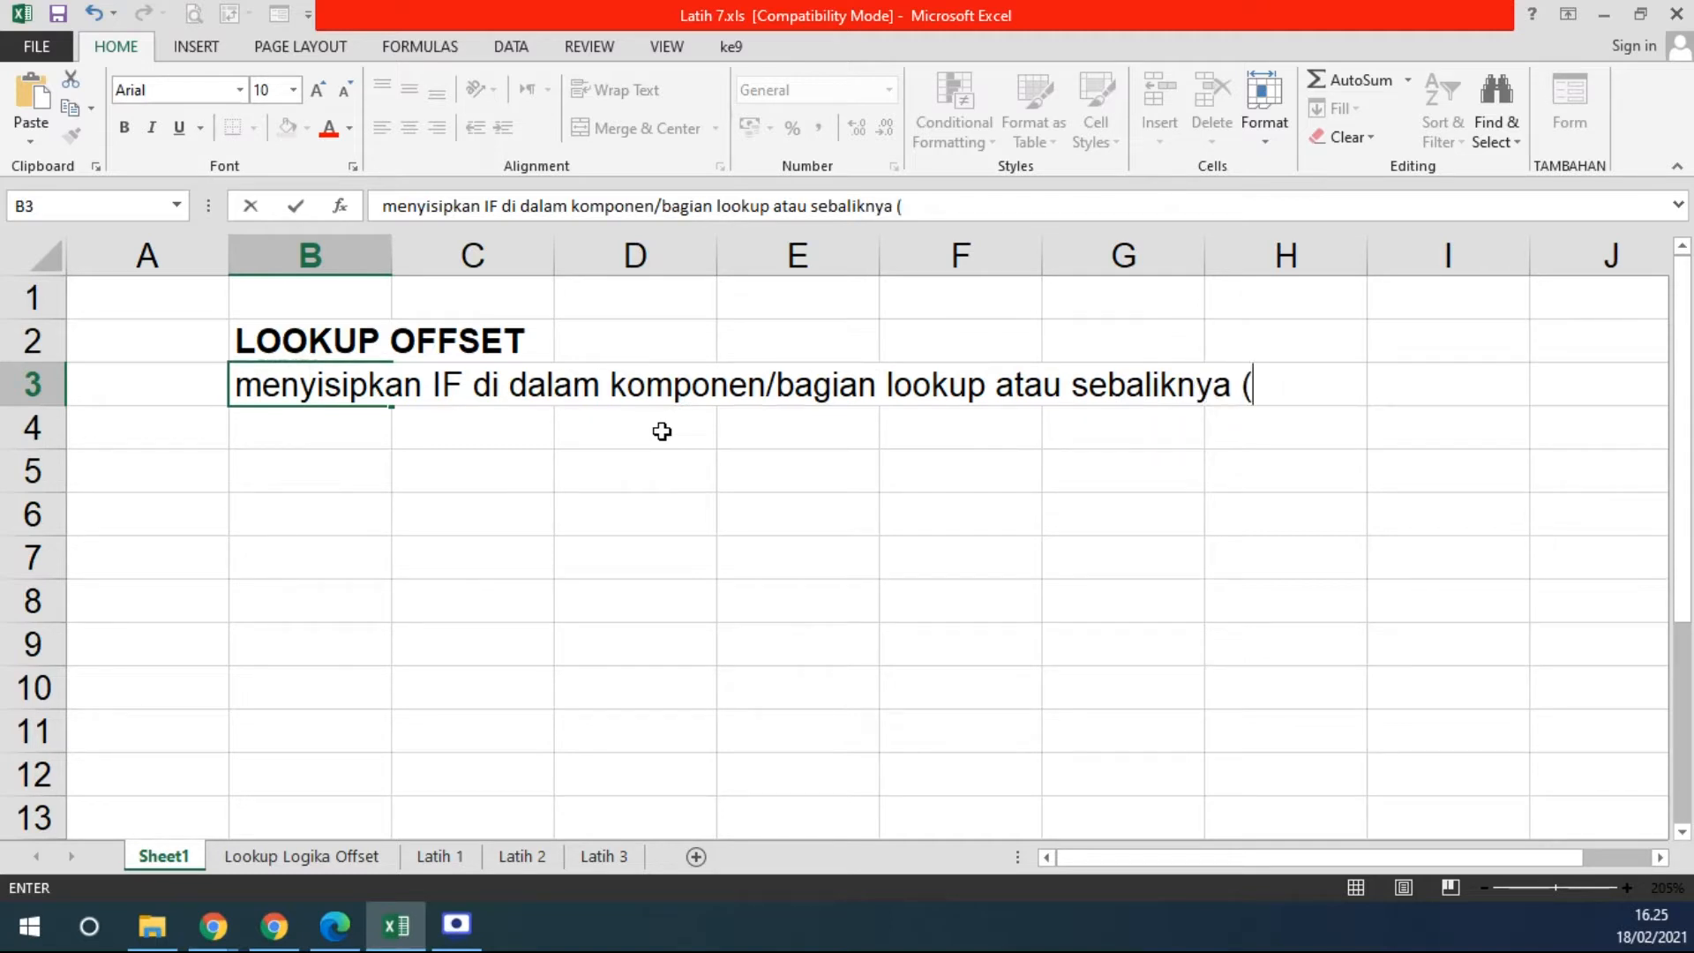
{"action": "type", "text": "menyisipkan "}
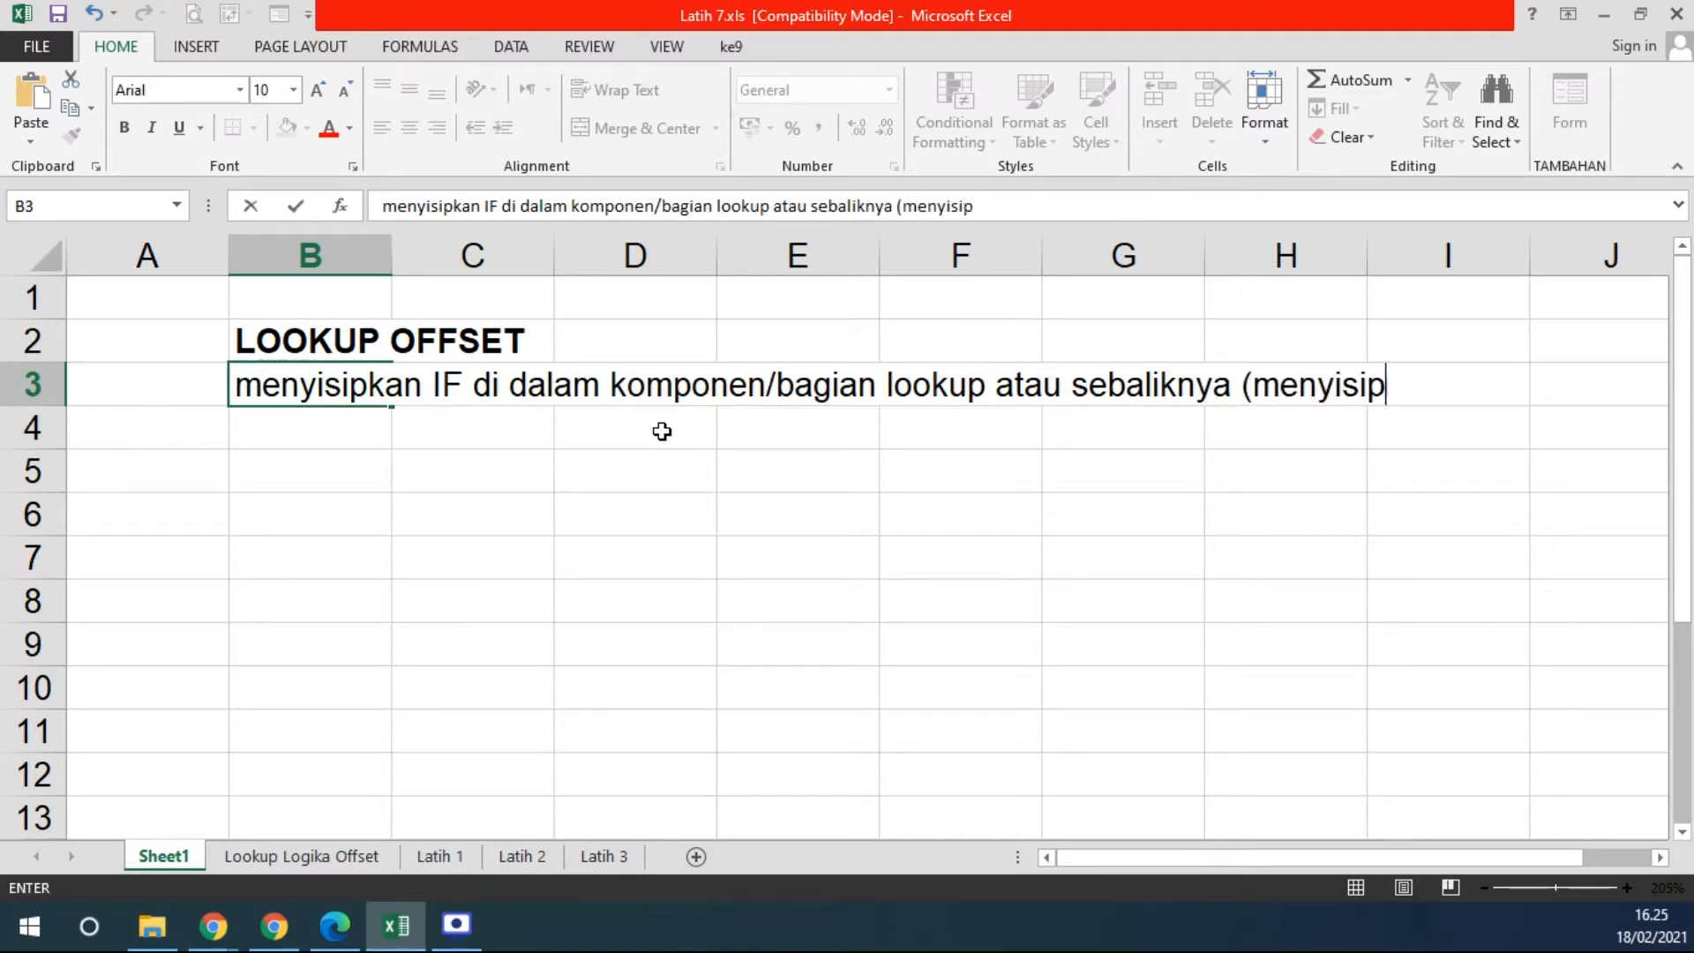
{"action": "type", "text": "lookup"}
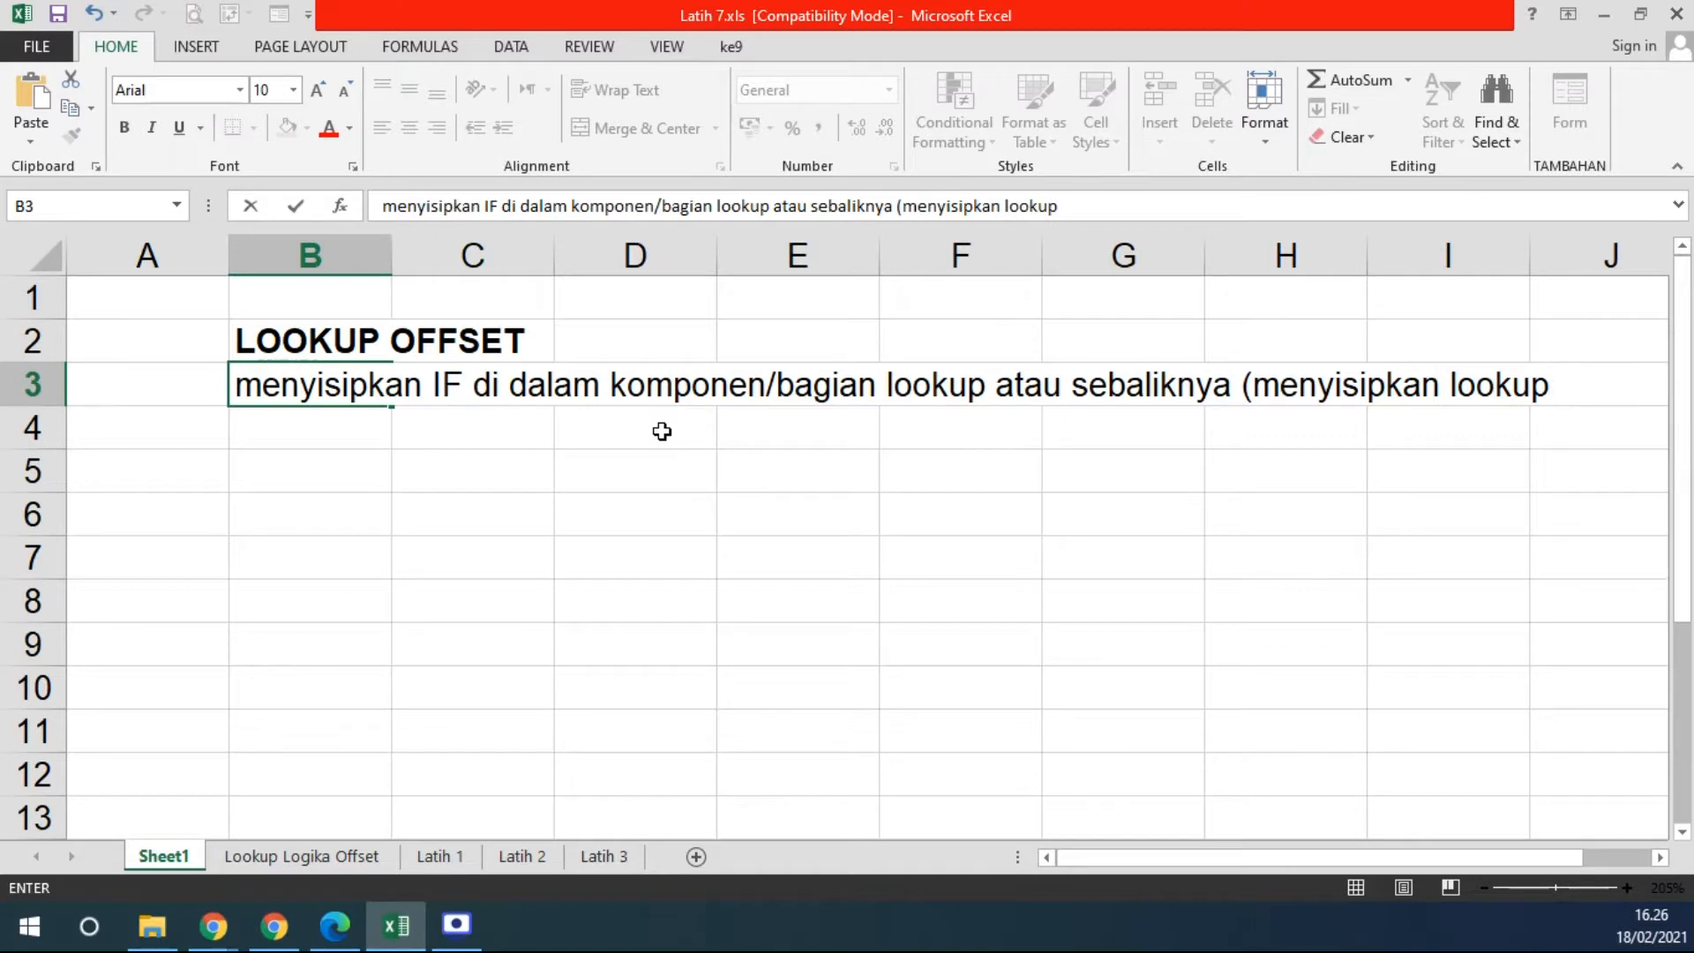
{"action": "key", "text": "Return"}
{"action": "type", "text": "di daa"}
{"action": "key", "text": "BackSpace"}
{"action": "type", "text": "lam kompo"}
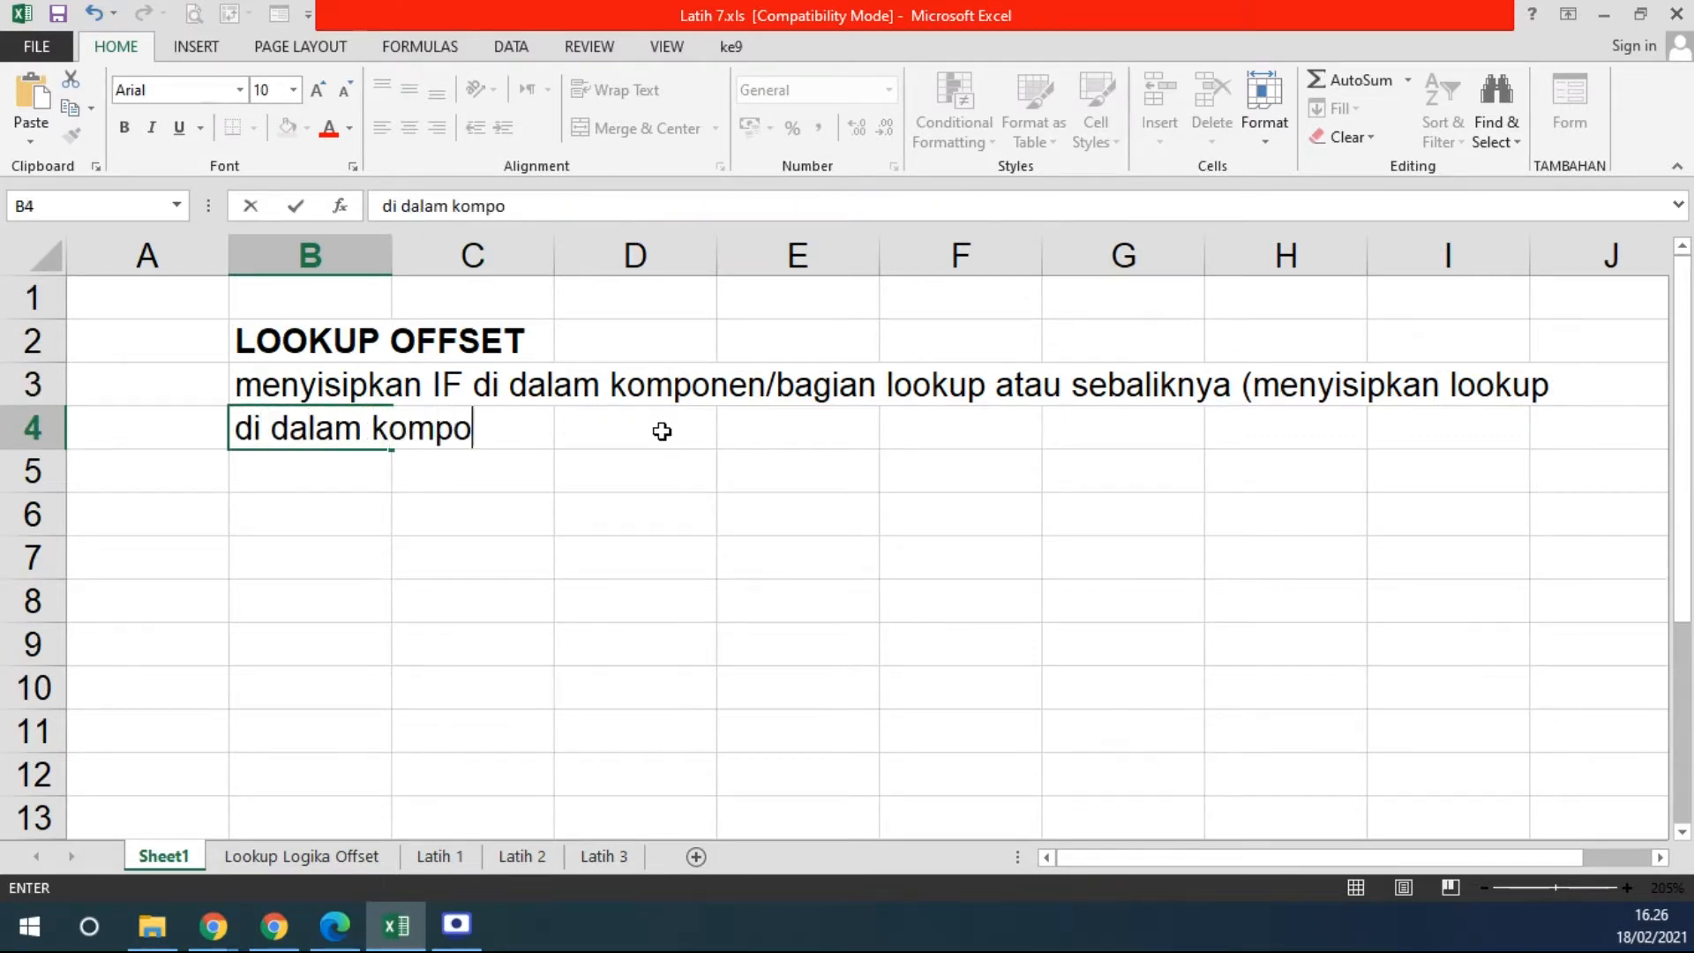
{"action": "type", "text": "nen / bag"}
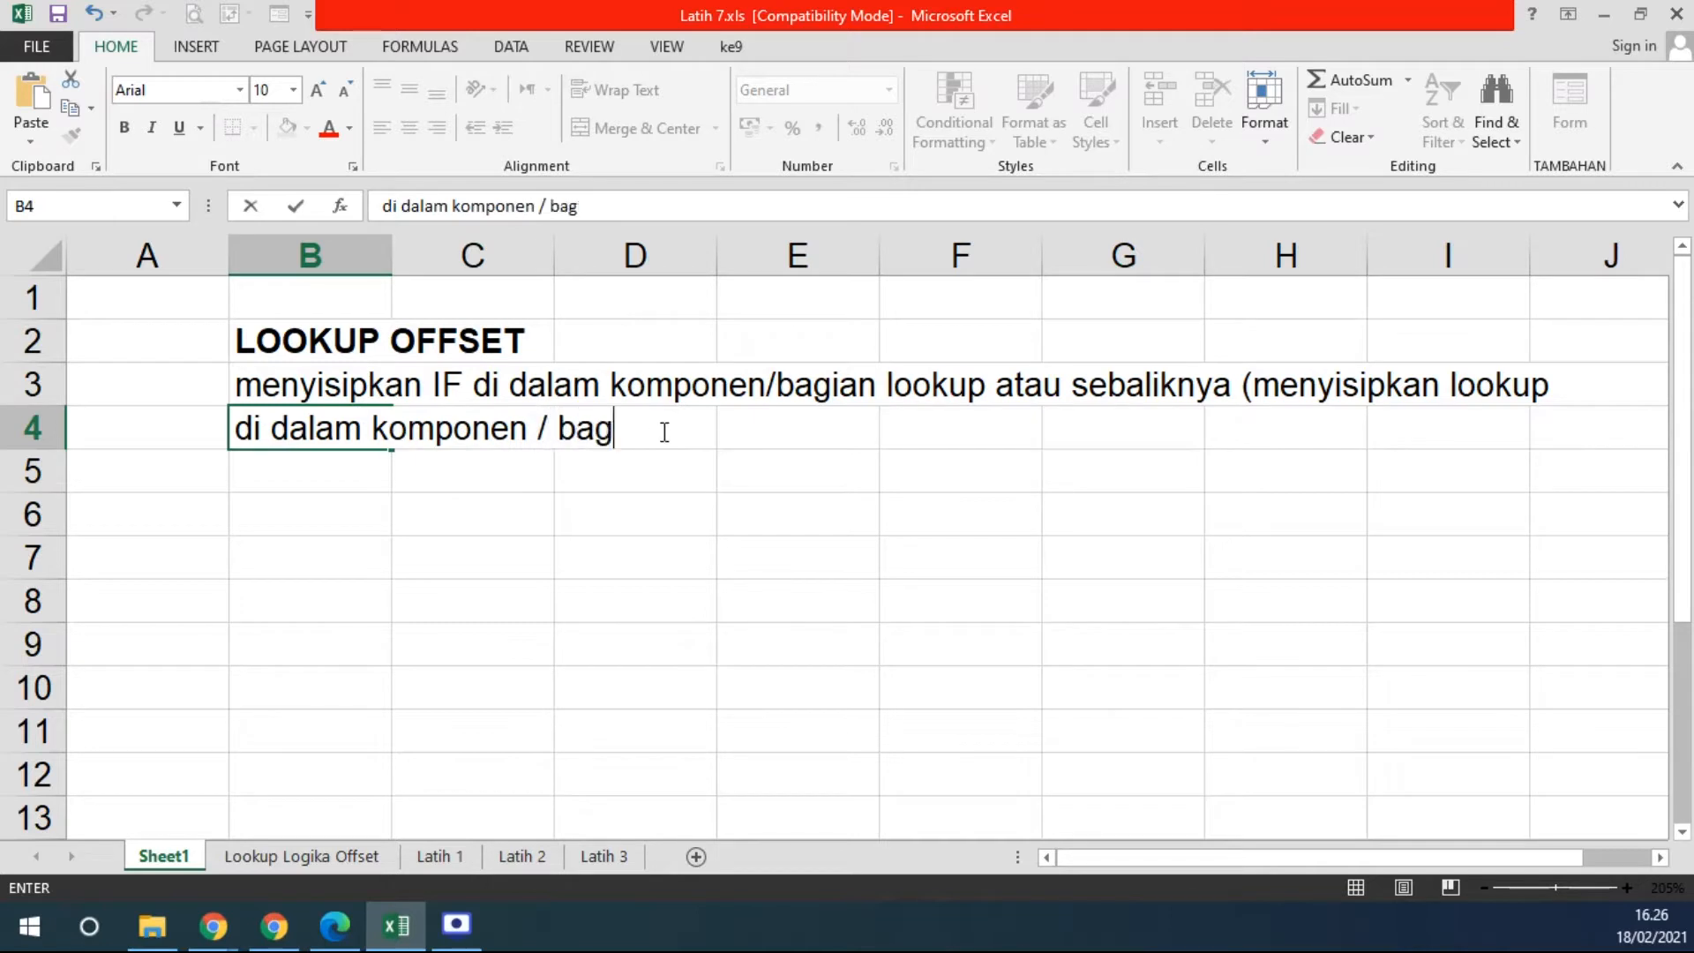
{"action": "type", "text": "ian IF)"}
{"action": "key", "text": "Return"}
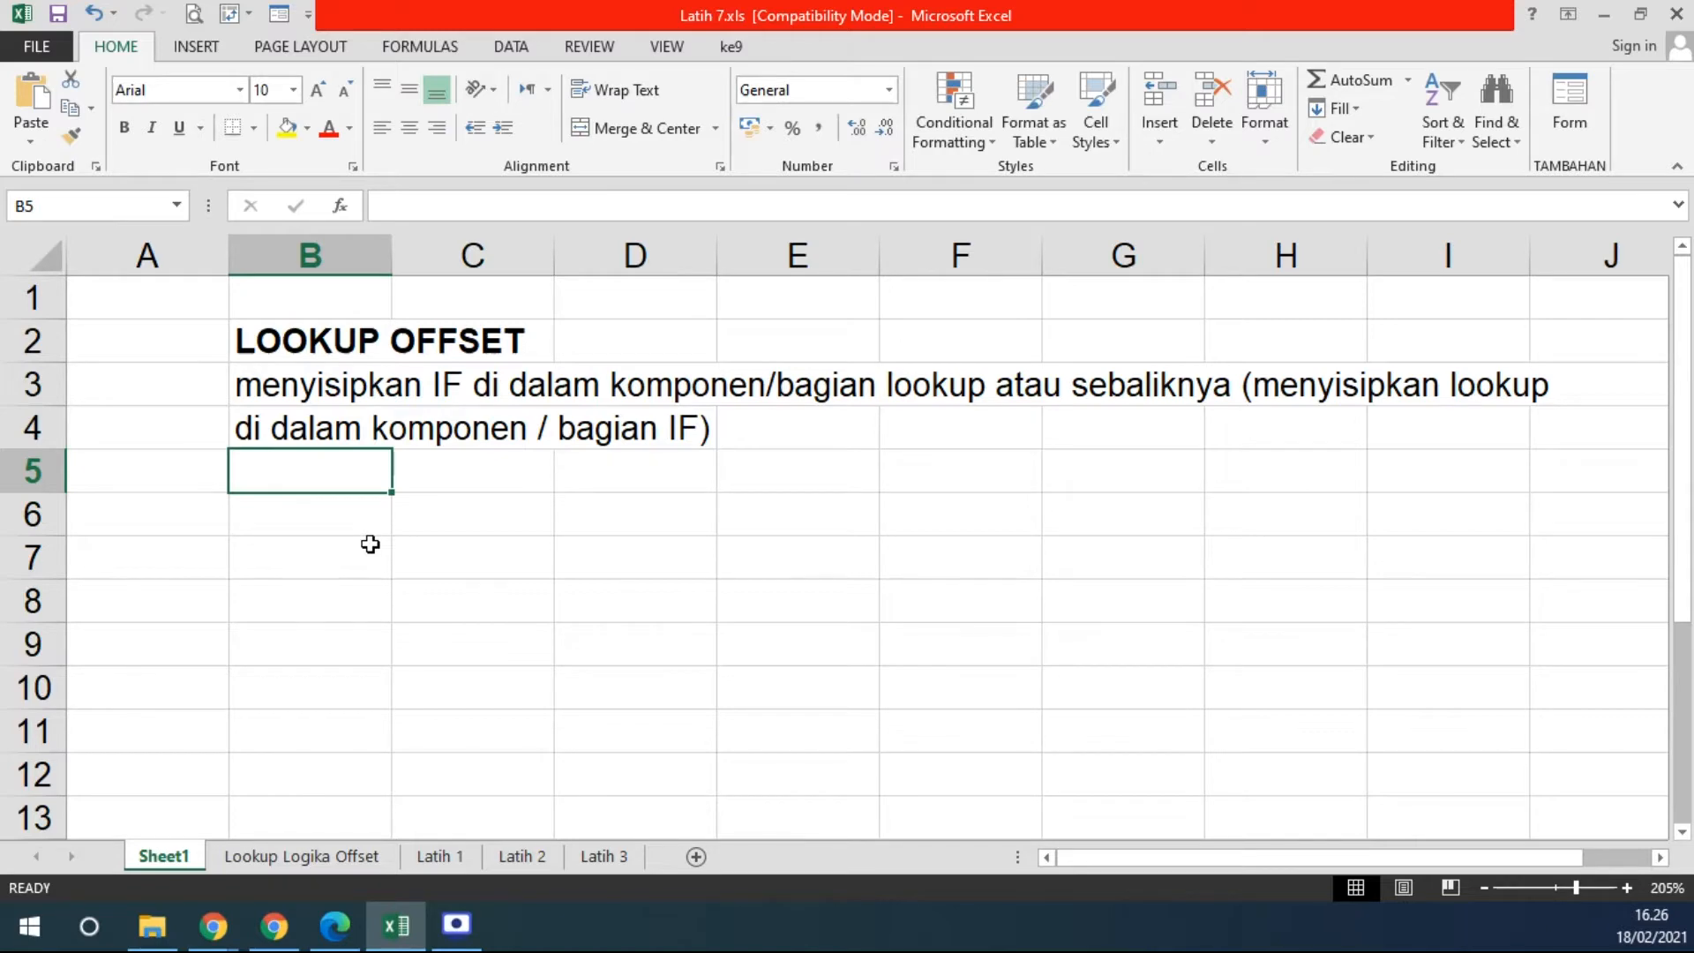
- On the Lookup Logika Offset sheet, fill the key values 0–21 in I8:I15 yellow
{"action": "left_click", "coordinate": [309, 856]}
{"action": "scroll", "coordinate": [833, 457], "scroll_direction": "up", "scroll_amount": 2}
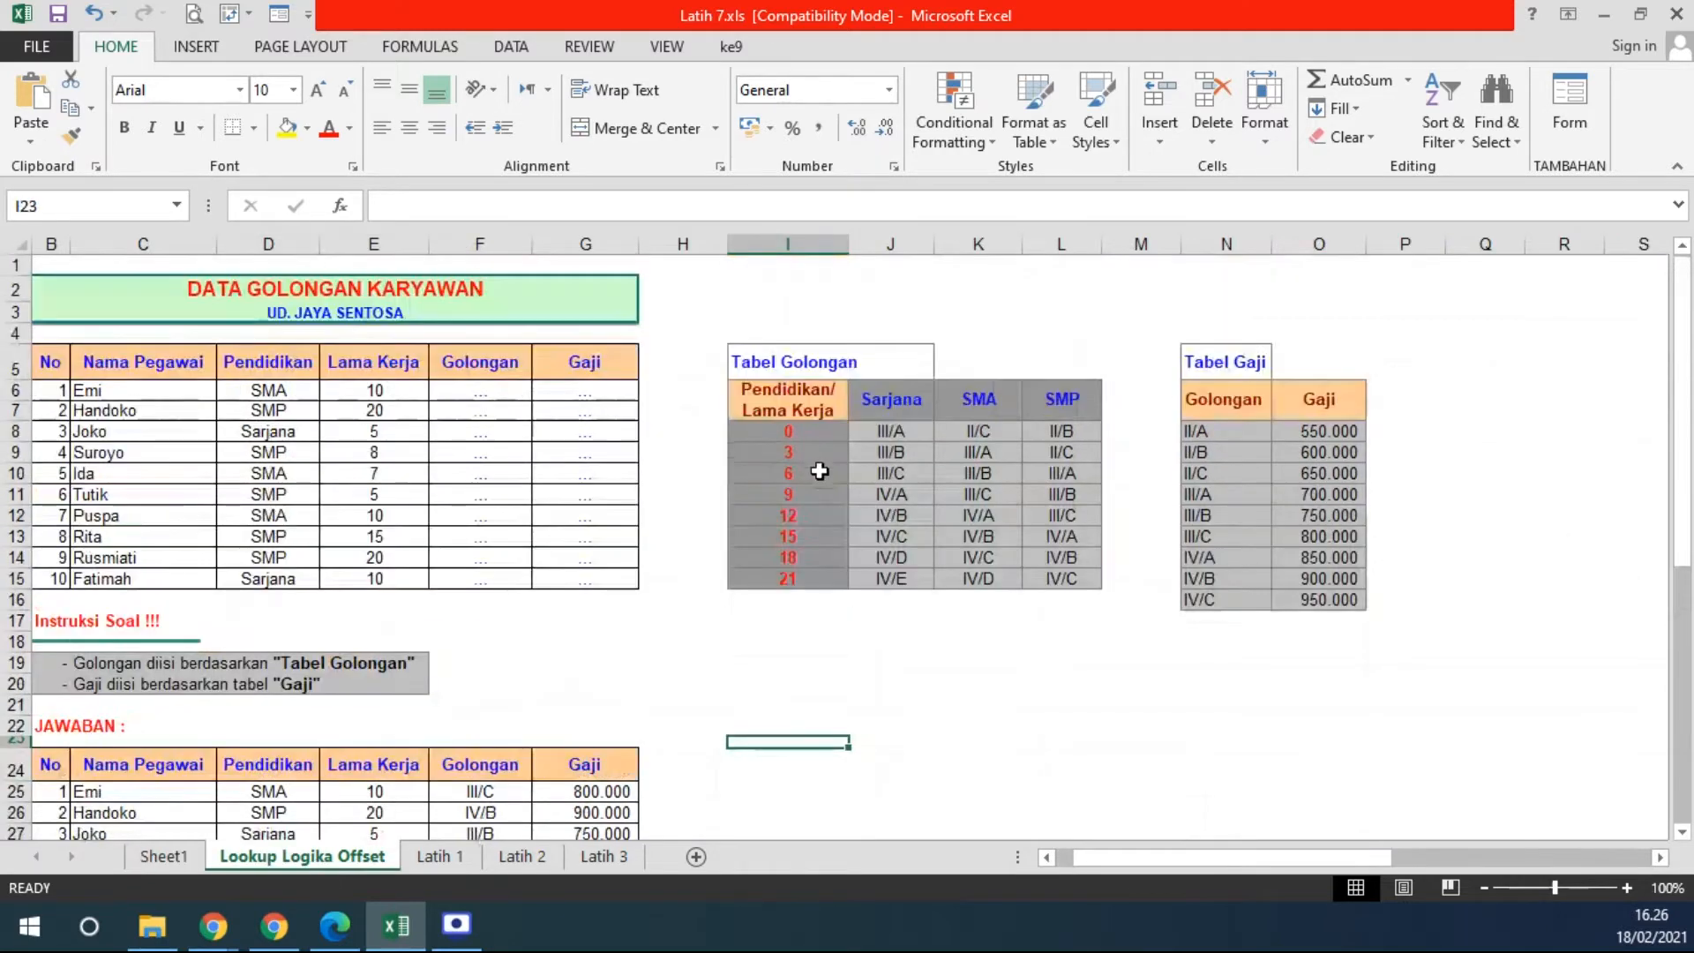
{"action": "left_click_drag", "start_coordinate": [797, 432], "coordinate": [793, 574]}
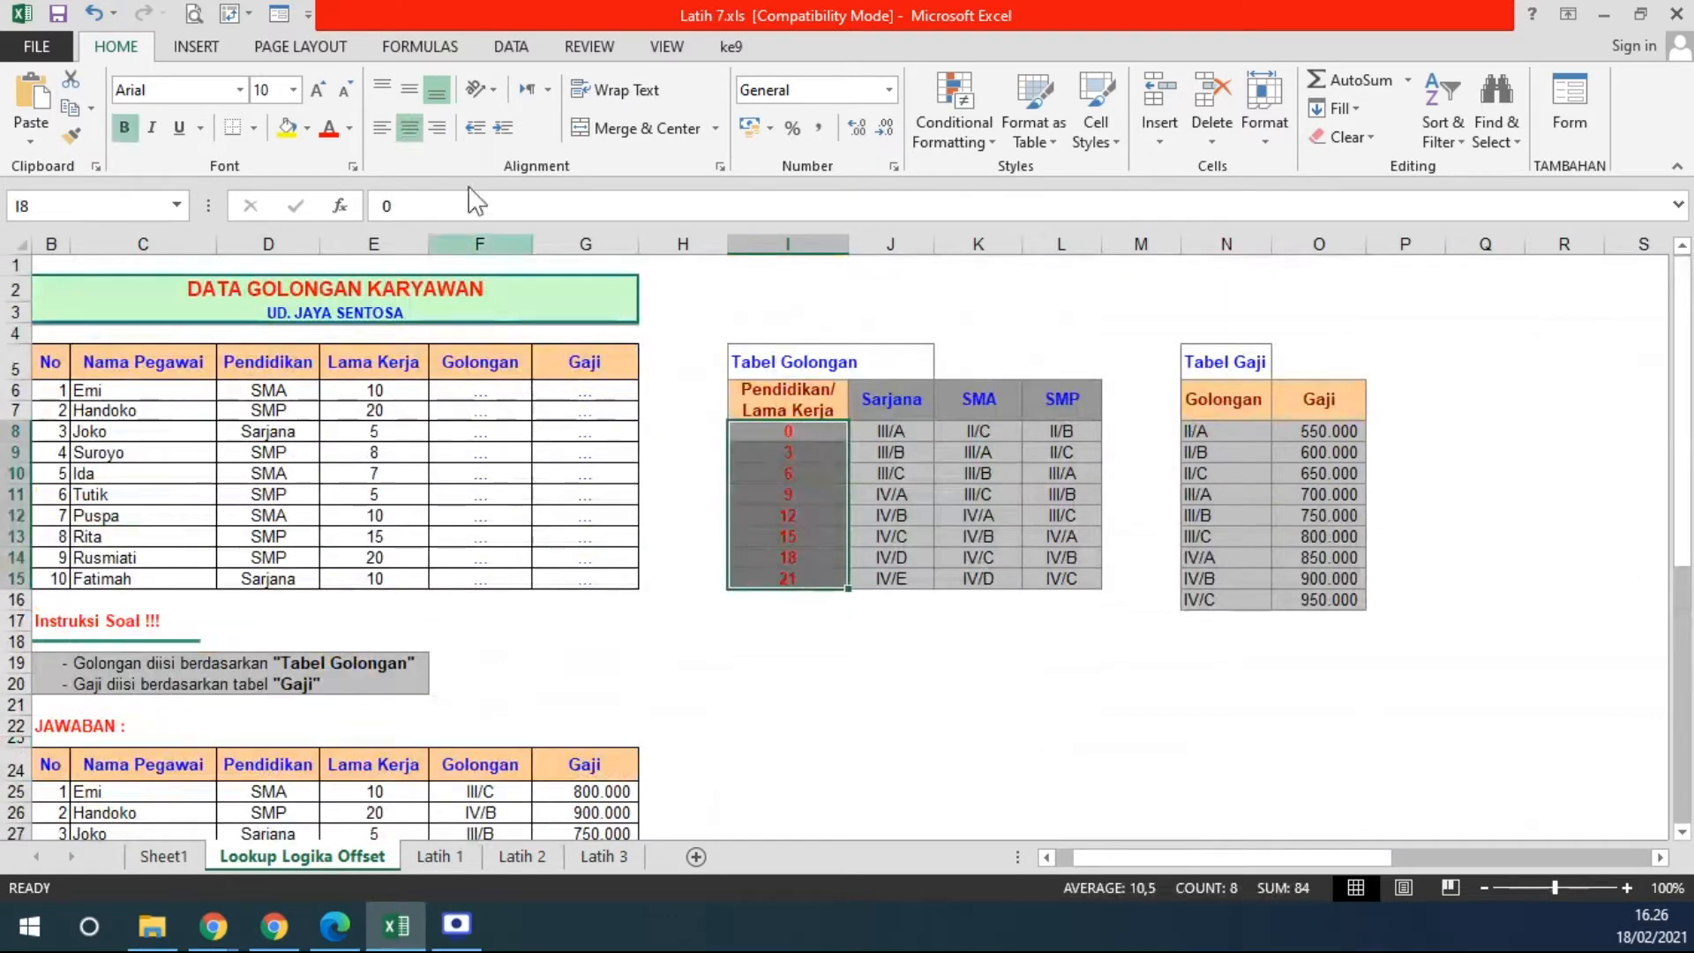
{"action": "left_click", "coordinate": [307, 128]}
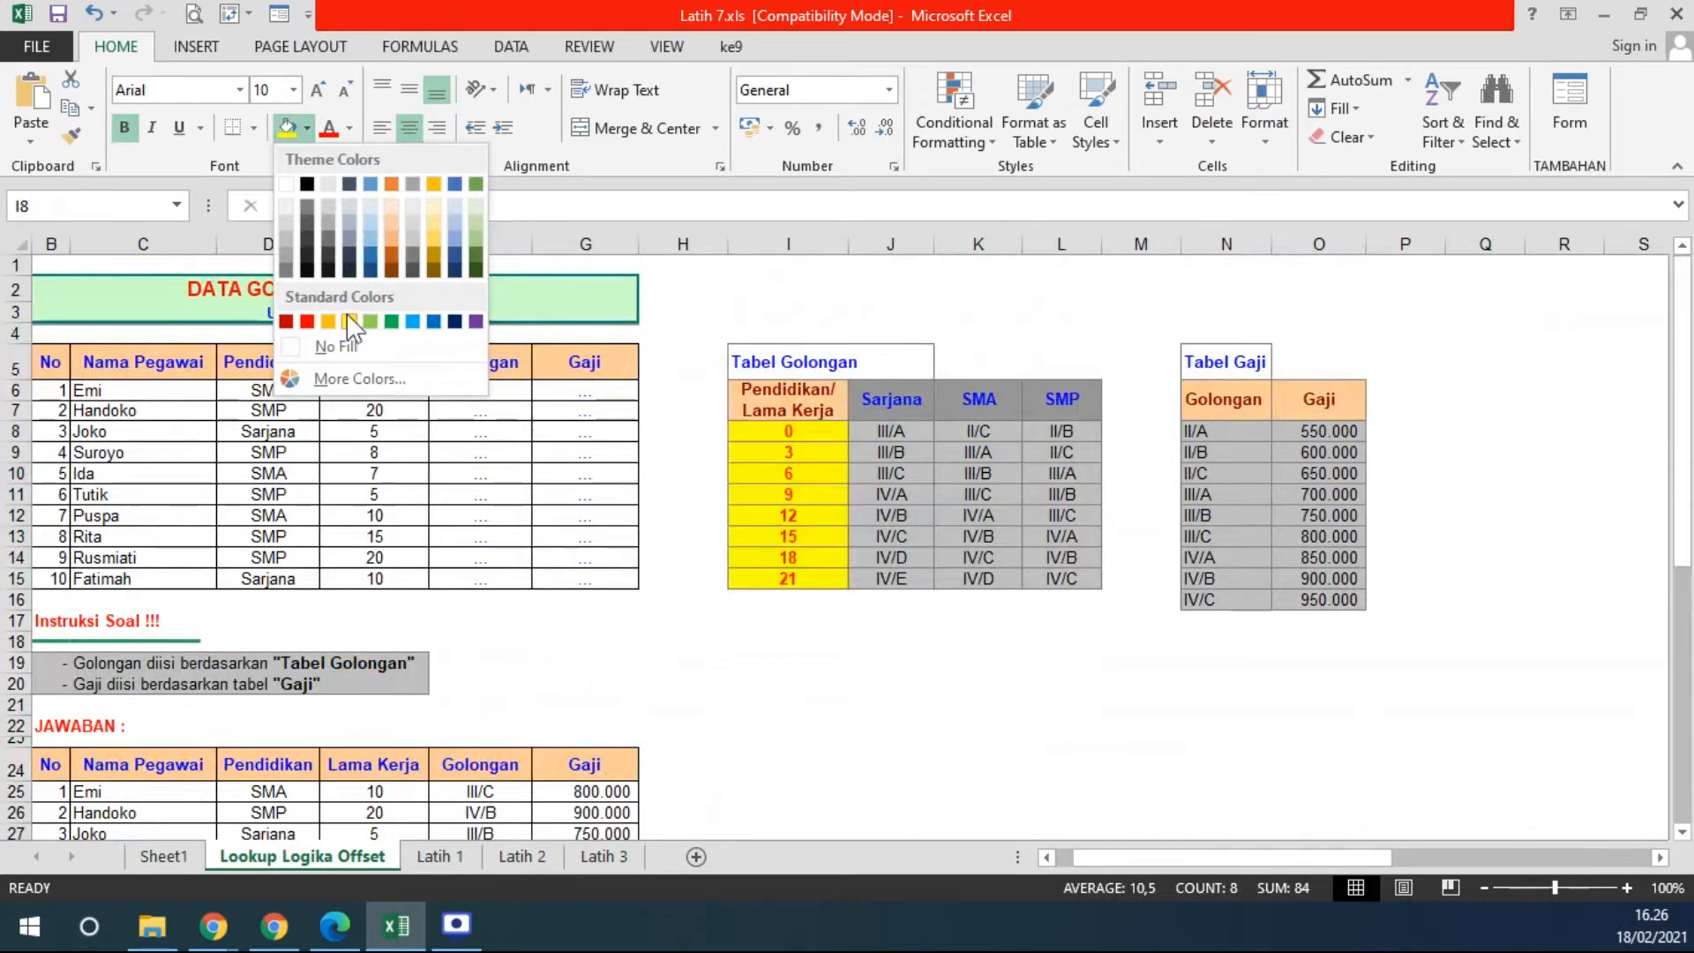
{"action": "left_click", "coordinate": [352, 322]}
{"action": "left_click", "coordinate": [997, 681]}
- Fill the grade cells J8:L15 gold and the Sarjana, SMA, SMP headers blue
{"action": "left_click", "coordinate": [888, 432]}
{"action": "left_click_drag", "start_coordinate": [888, 432], "coordinate": [1039, 578]}
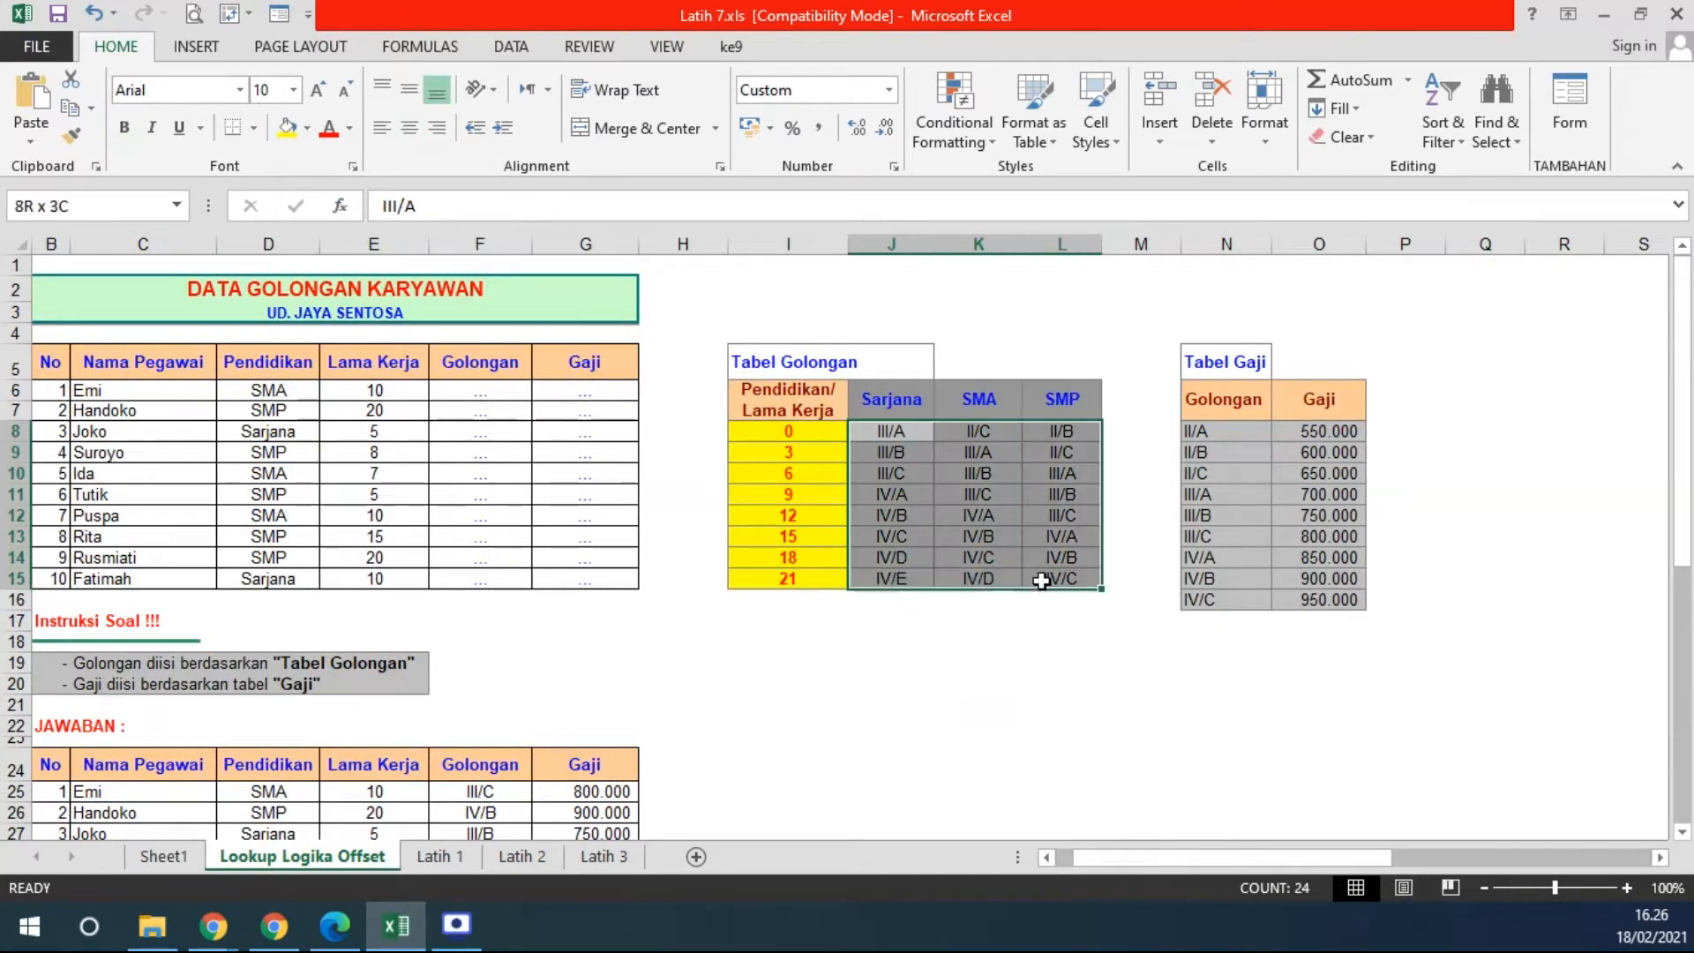
{"action": "left_click", "coordinate": [307, 127]}
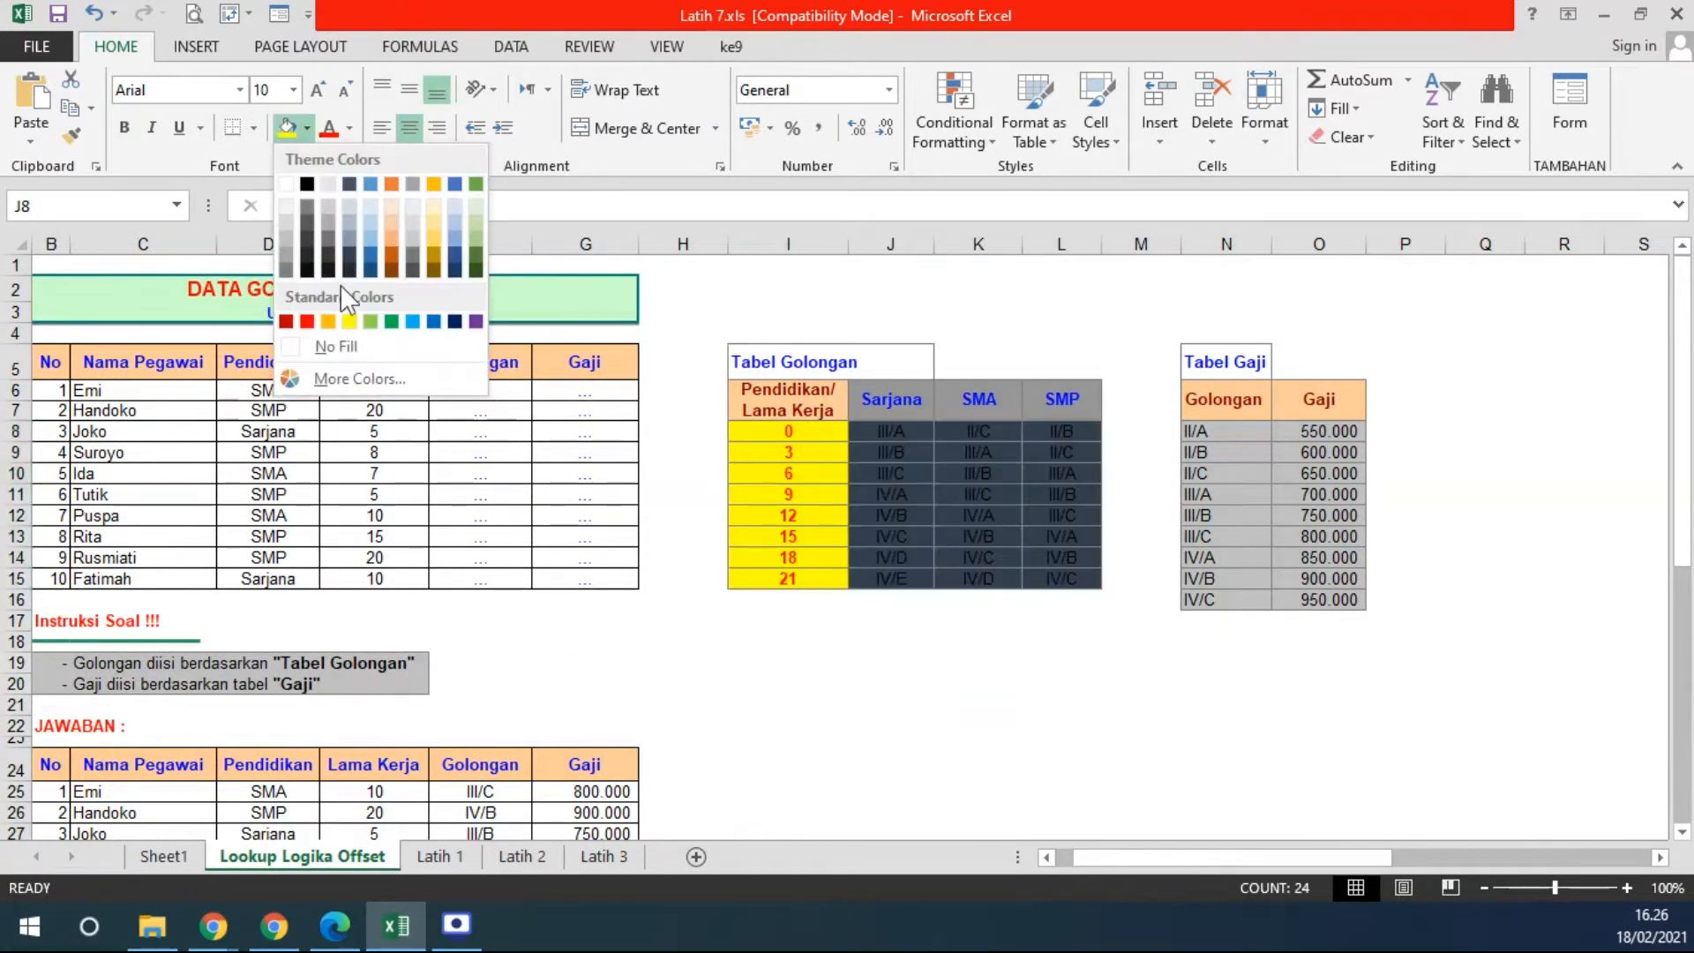
{"action": "left_click", "coordinate": [432, 236]}
{"action": "left_click_drag", "start_coordinate": [862, 399], "coordinate": [1059, 399]}
{"action": "left_click", "coordinate": [311, 130]}
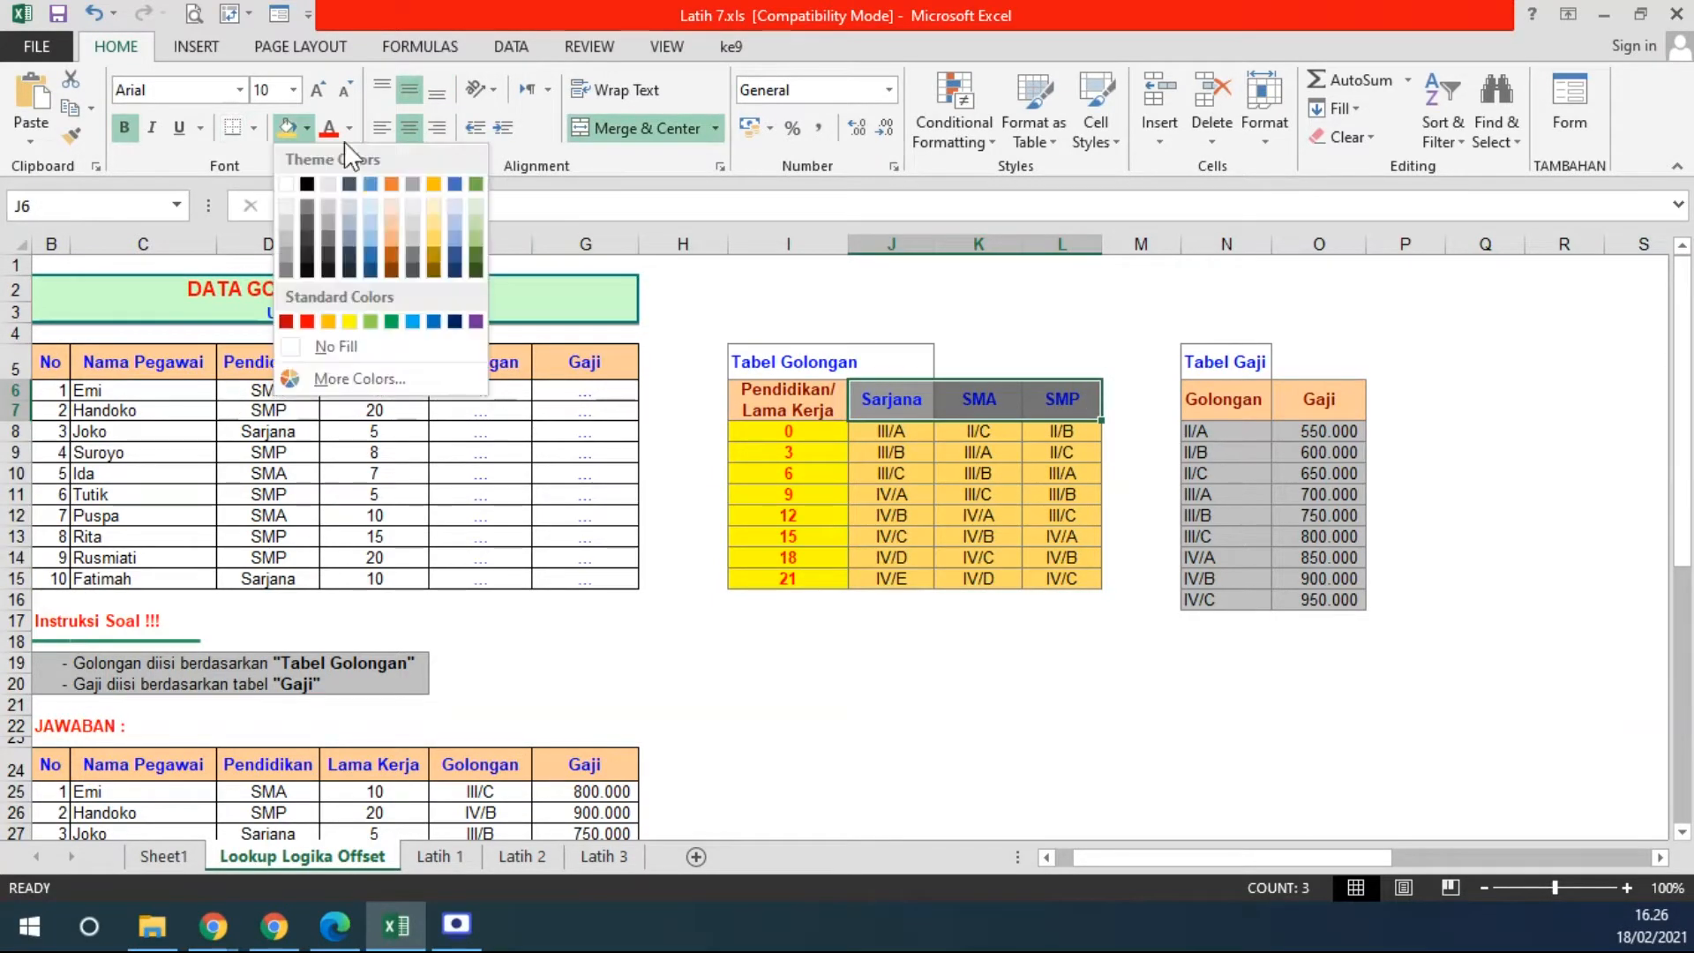
{"action": "left_click", "coordinate": [356, 228]}
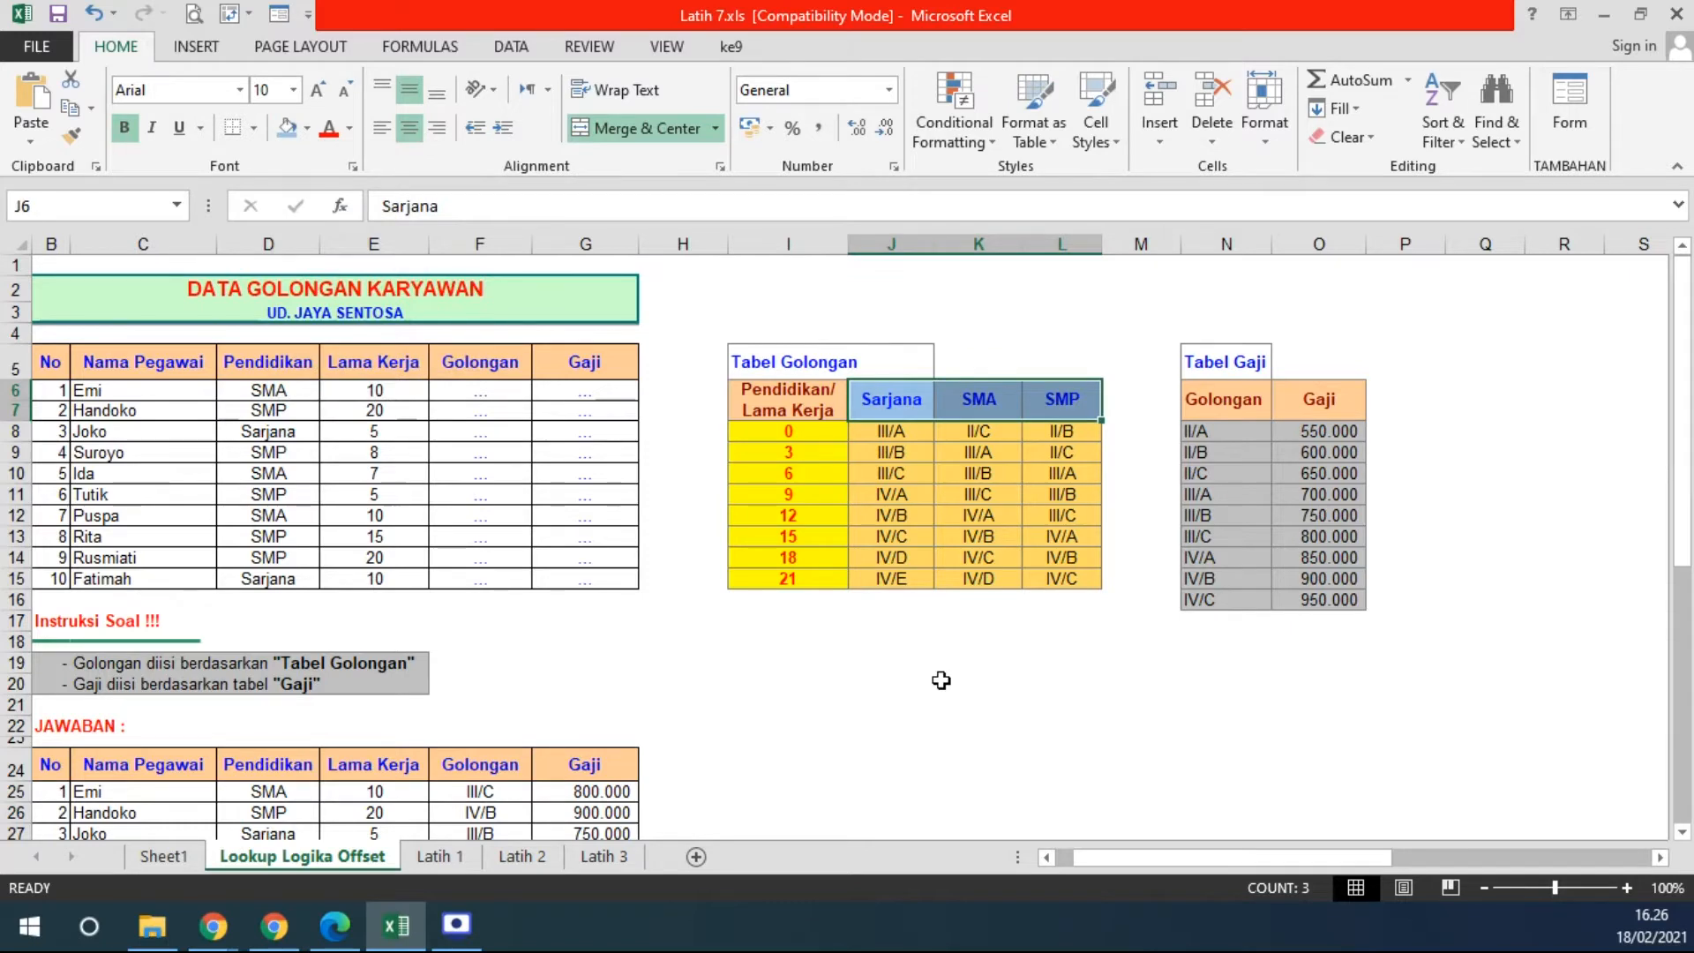
- Select the employee data from Nama Pegawai to Lama Kerja
{"action": "scroll", "coordinate": [938, 681], "scroll_direction": "up", "scroll_amount": 1, "text": "ctrl"}
{"action": "left_click_drag", "start_coordinate": [1361, 859], "coordinate": [1227, 860]}
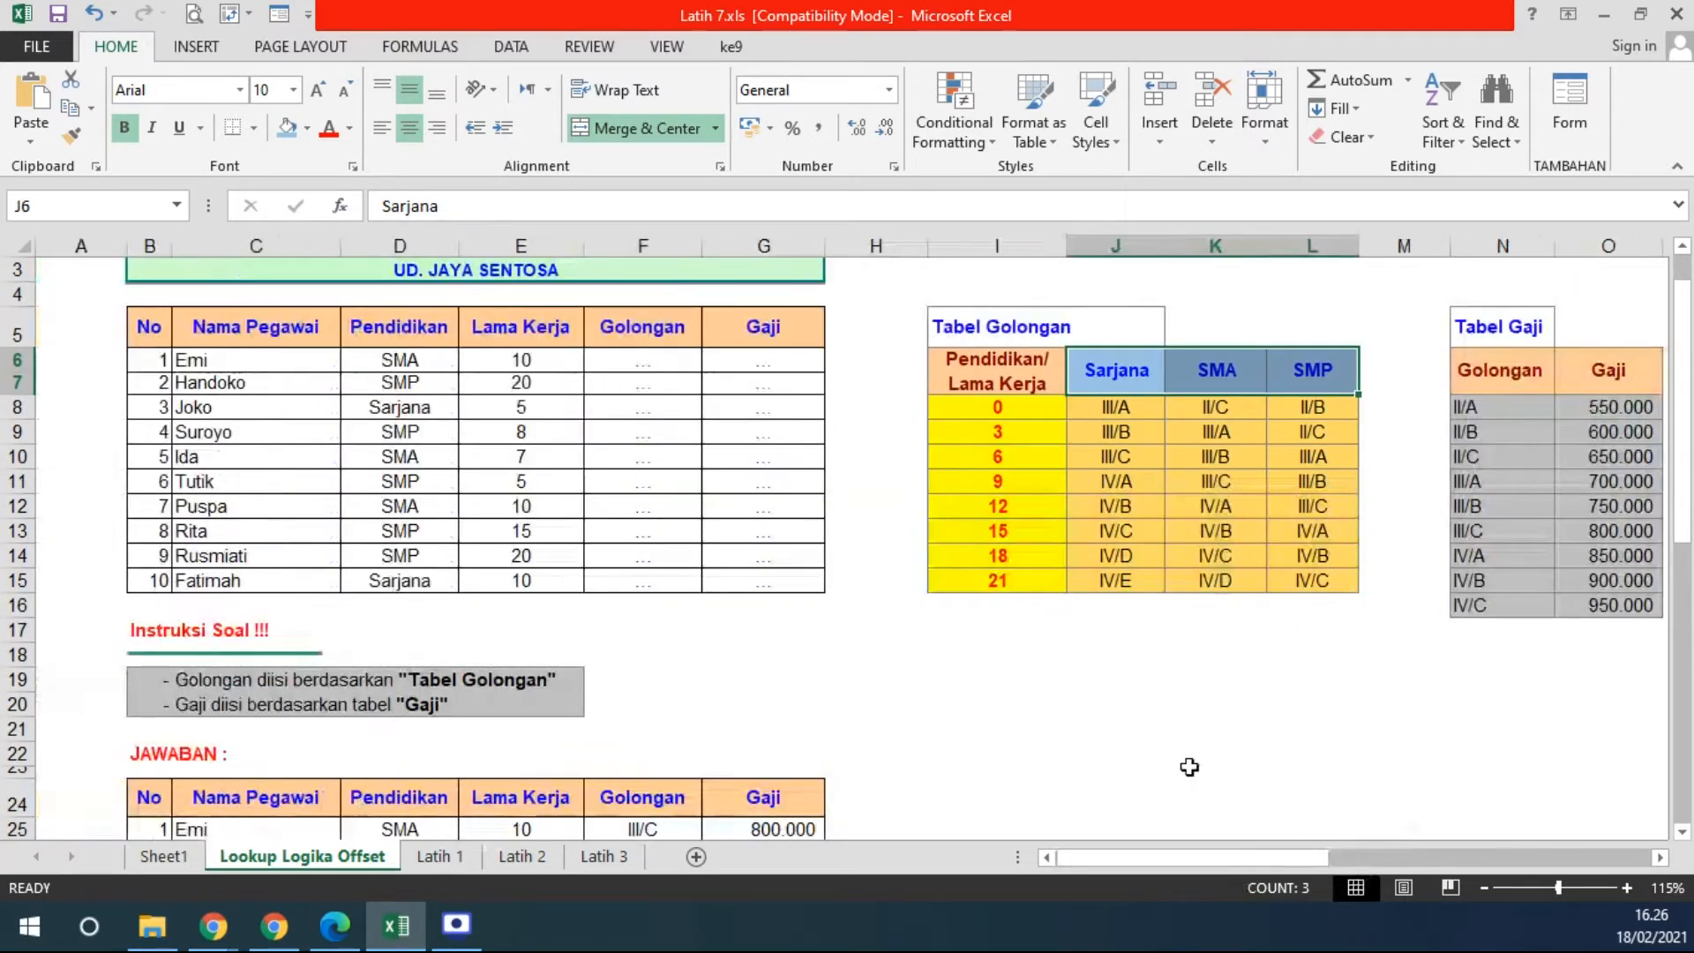
{"action": "left_click_drag", "start_coordinate": [199, 331], "coordinate": [549, 545]}
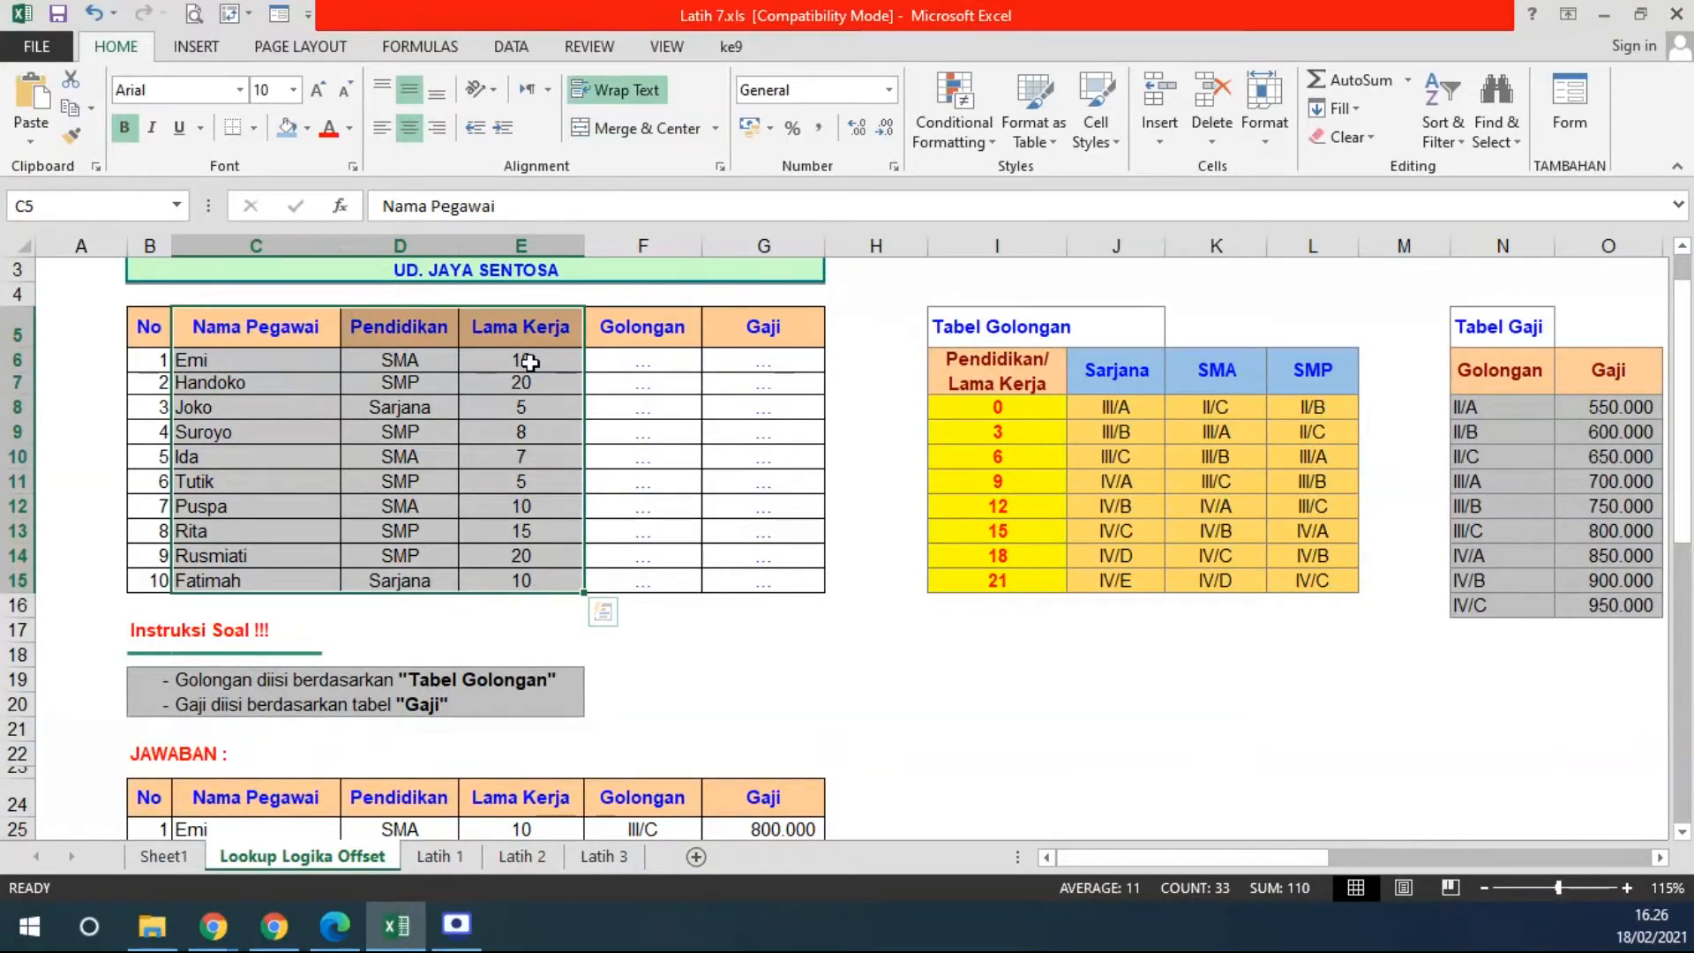
{"action": "left_click", "coordinate": [283, 335]}
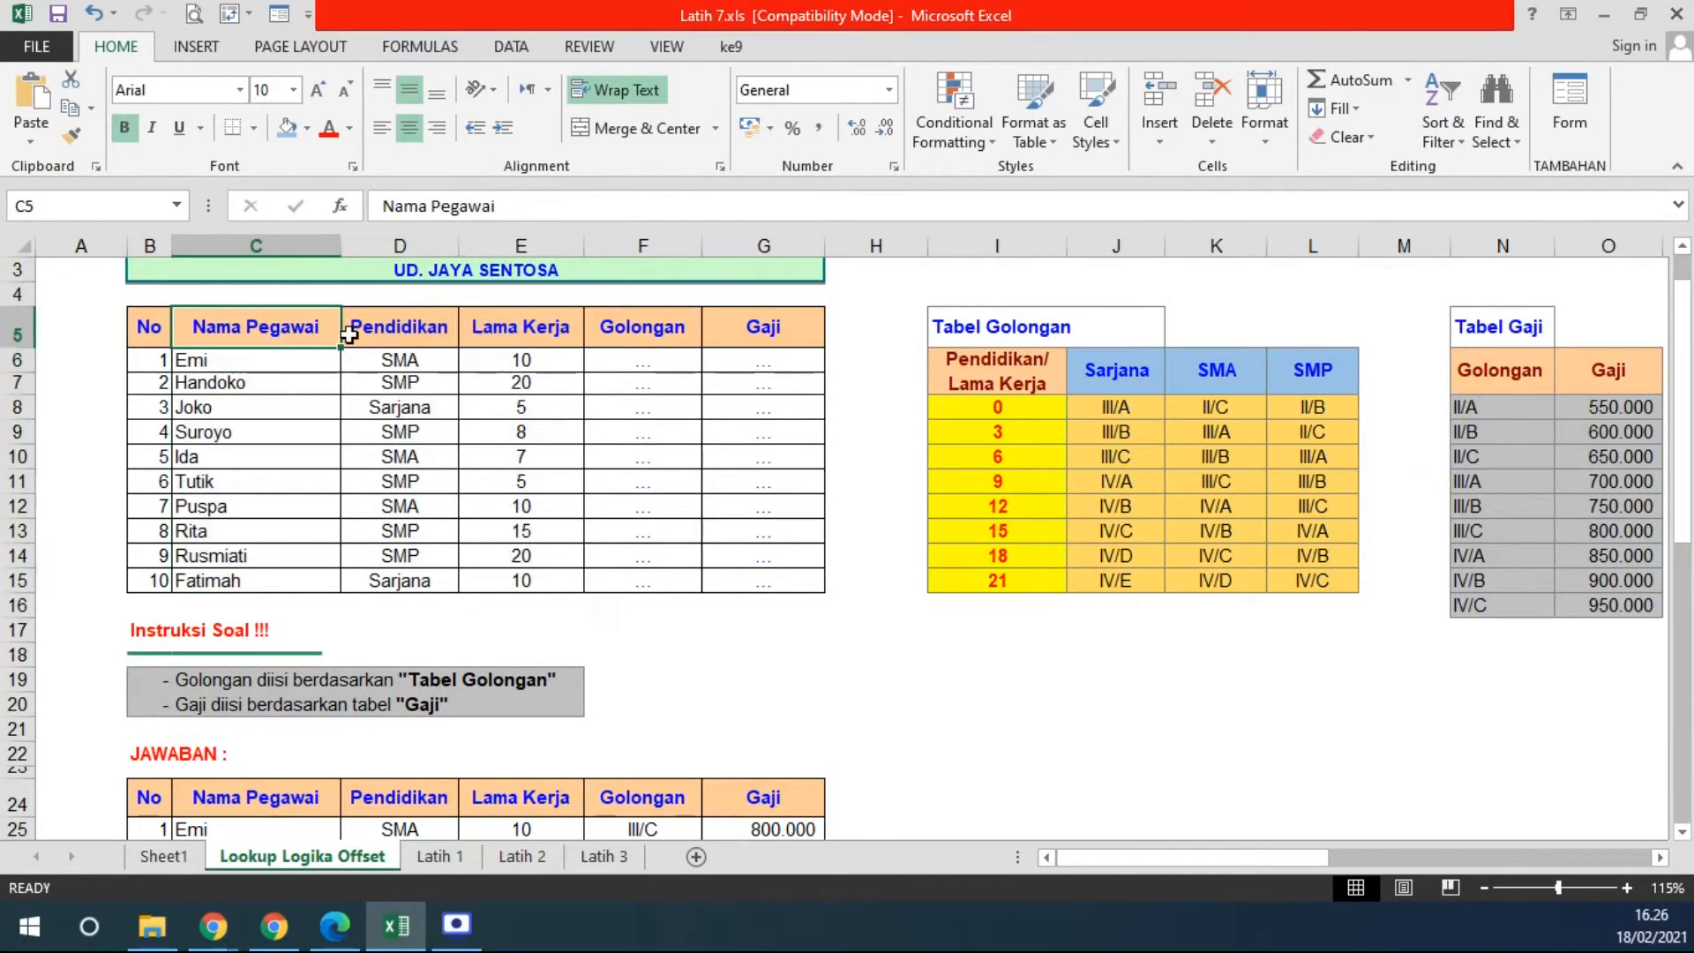
{"action": "left_click", "coordinate": [395, 333]}
{"action": "left_click", "coordinate": [530, 341]}
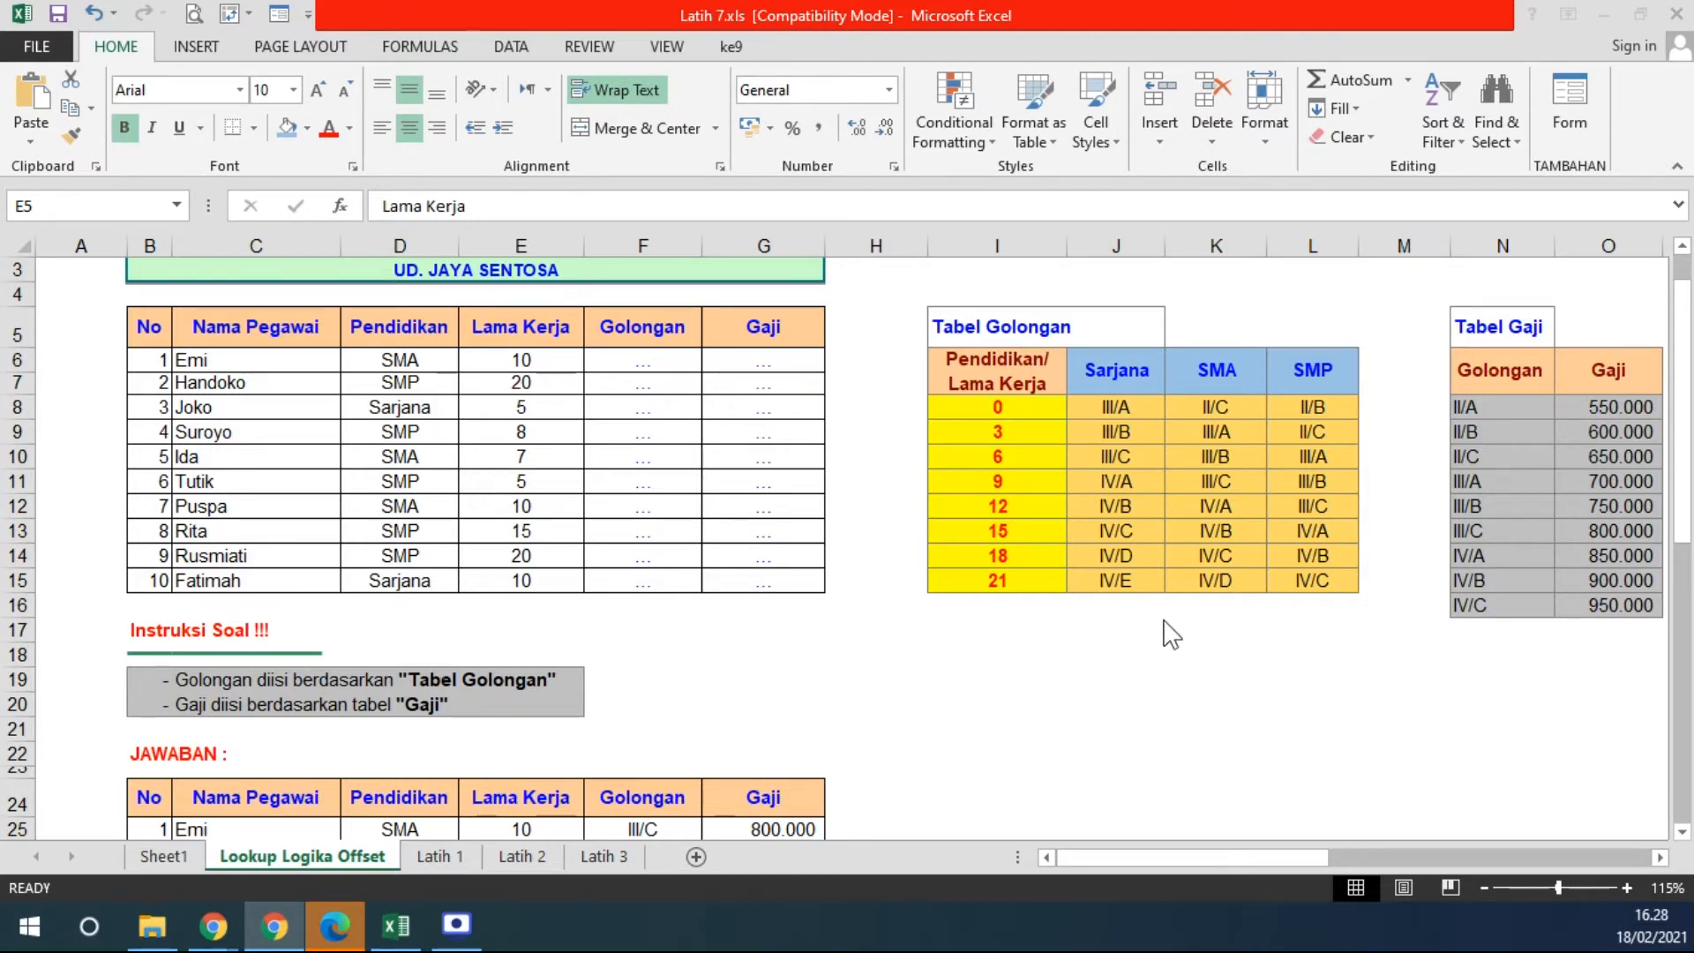
{"action": "left_click", "coordinate": [545, 360]}
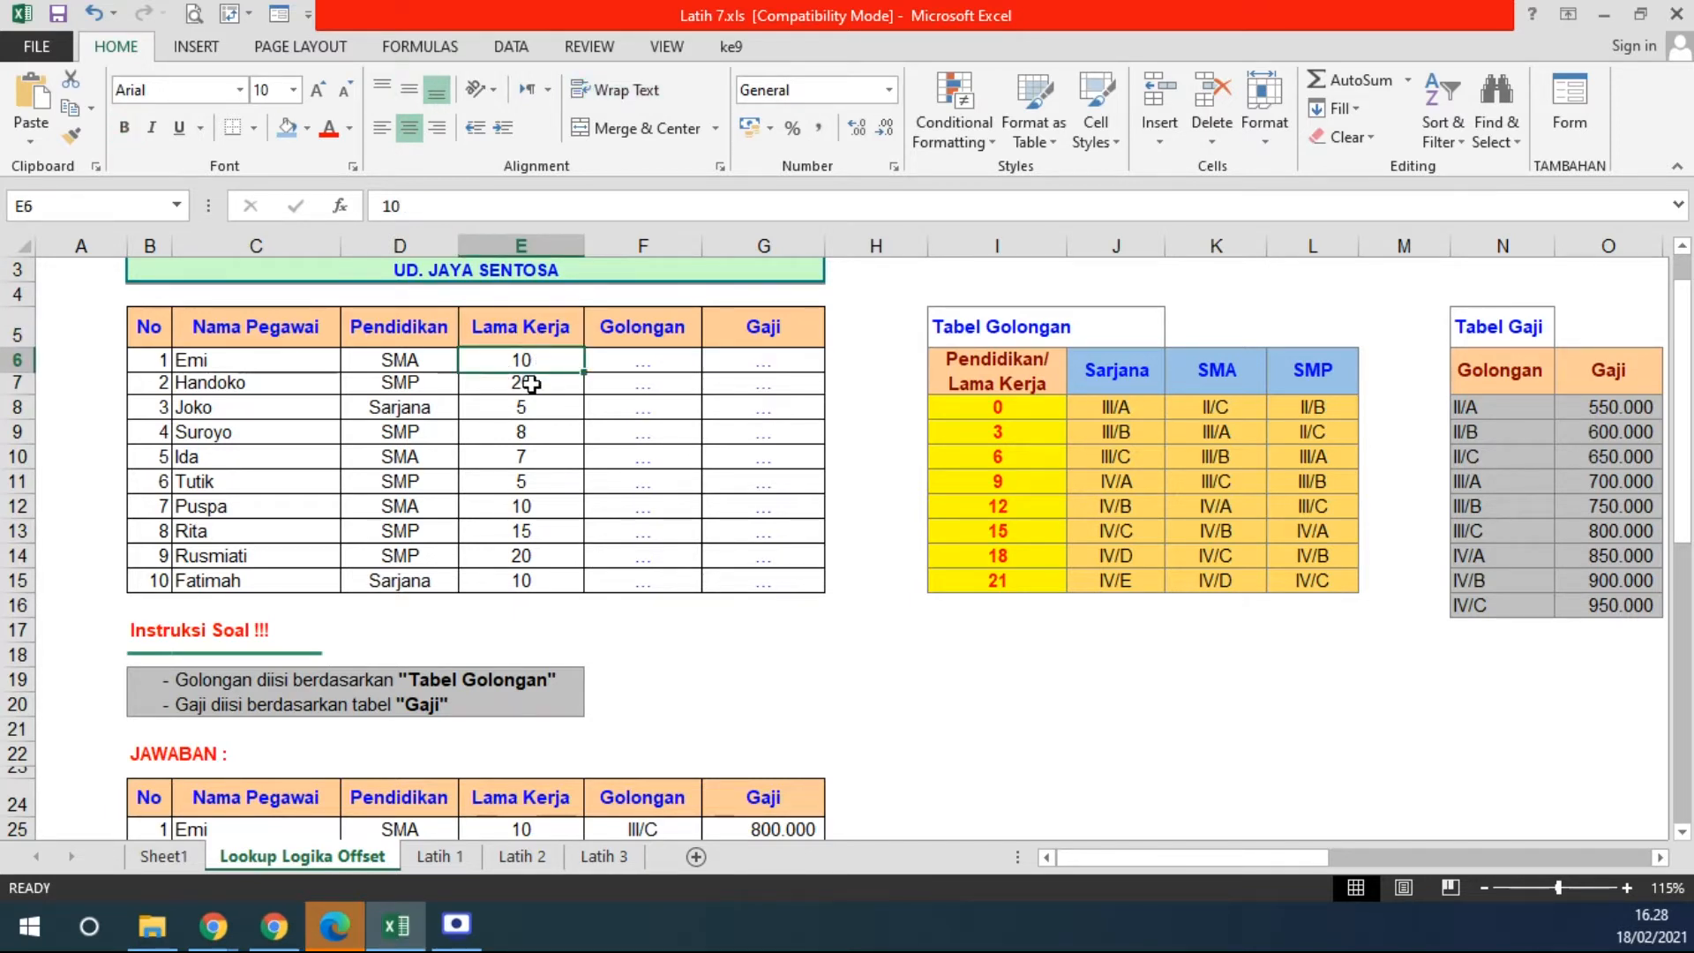
{"action": "left_click_drag", "start_coordinate": [539, 361], "coordinate": [531, 579]}
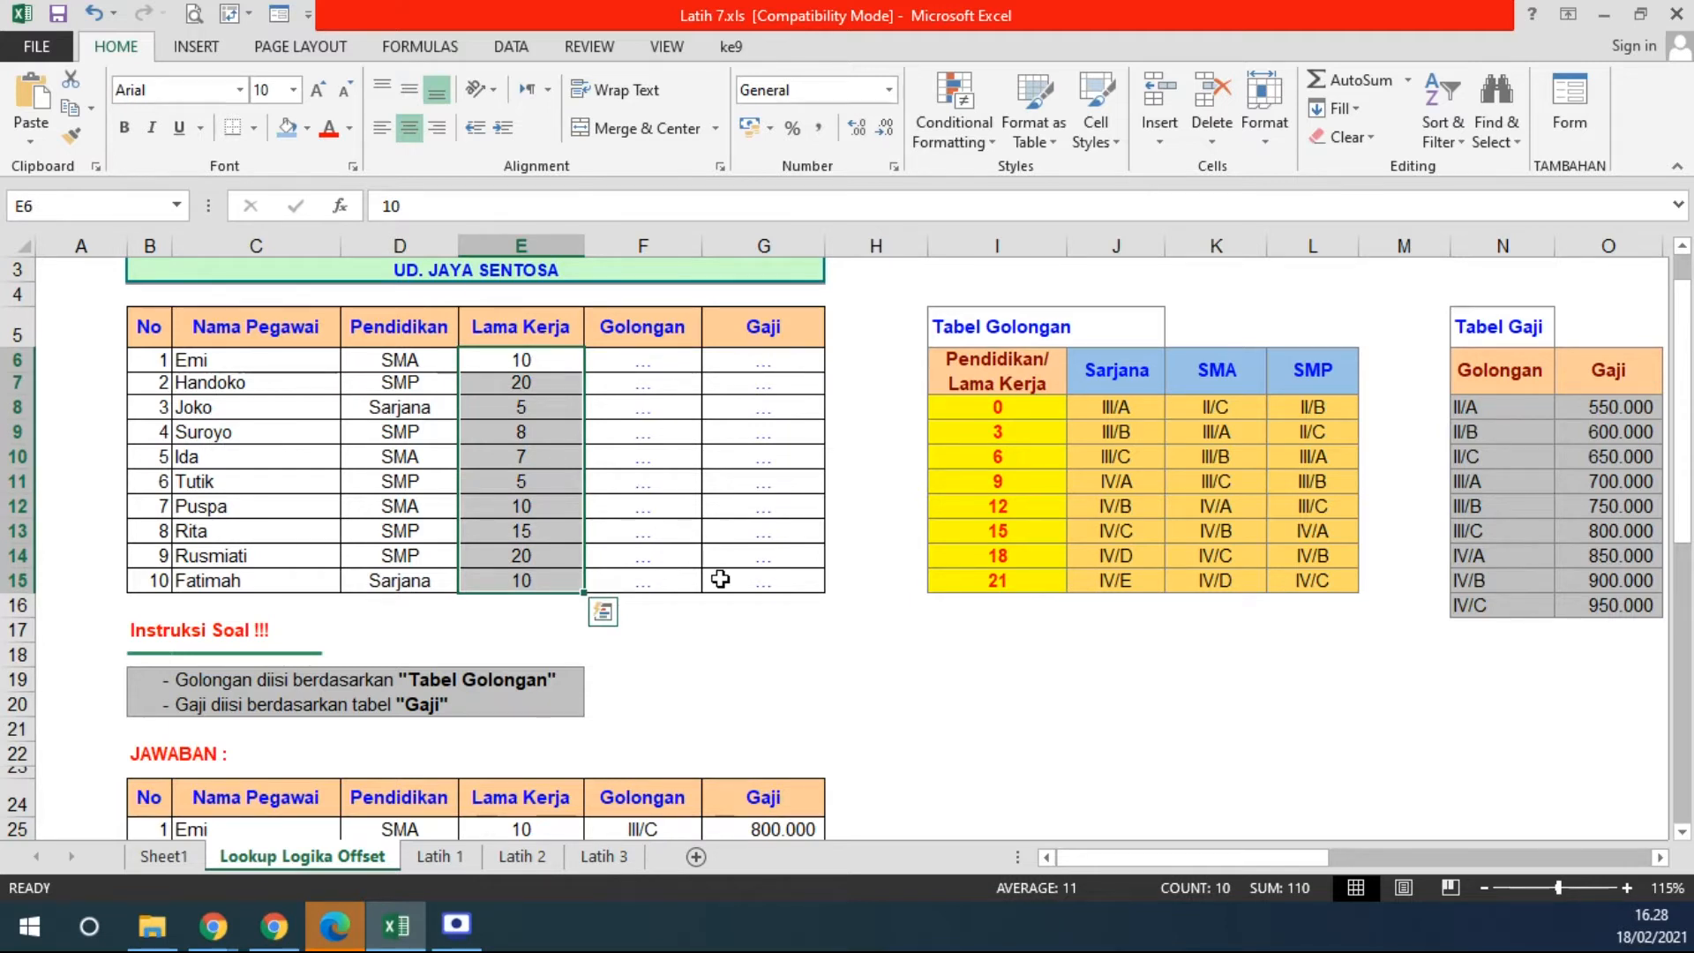
{"action": "left_click", "coordinate": [1011, 408]}
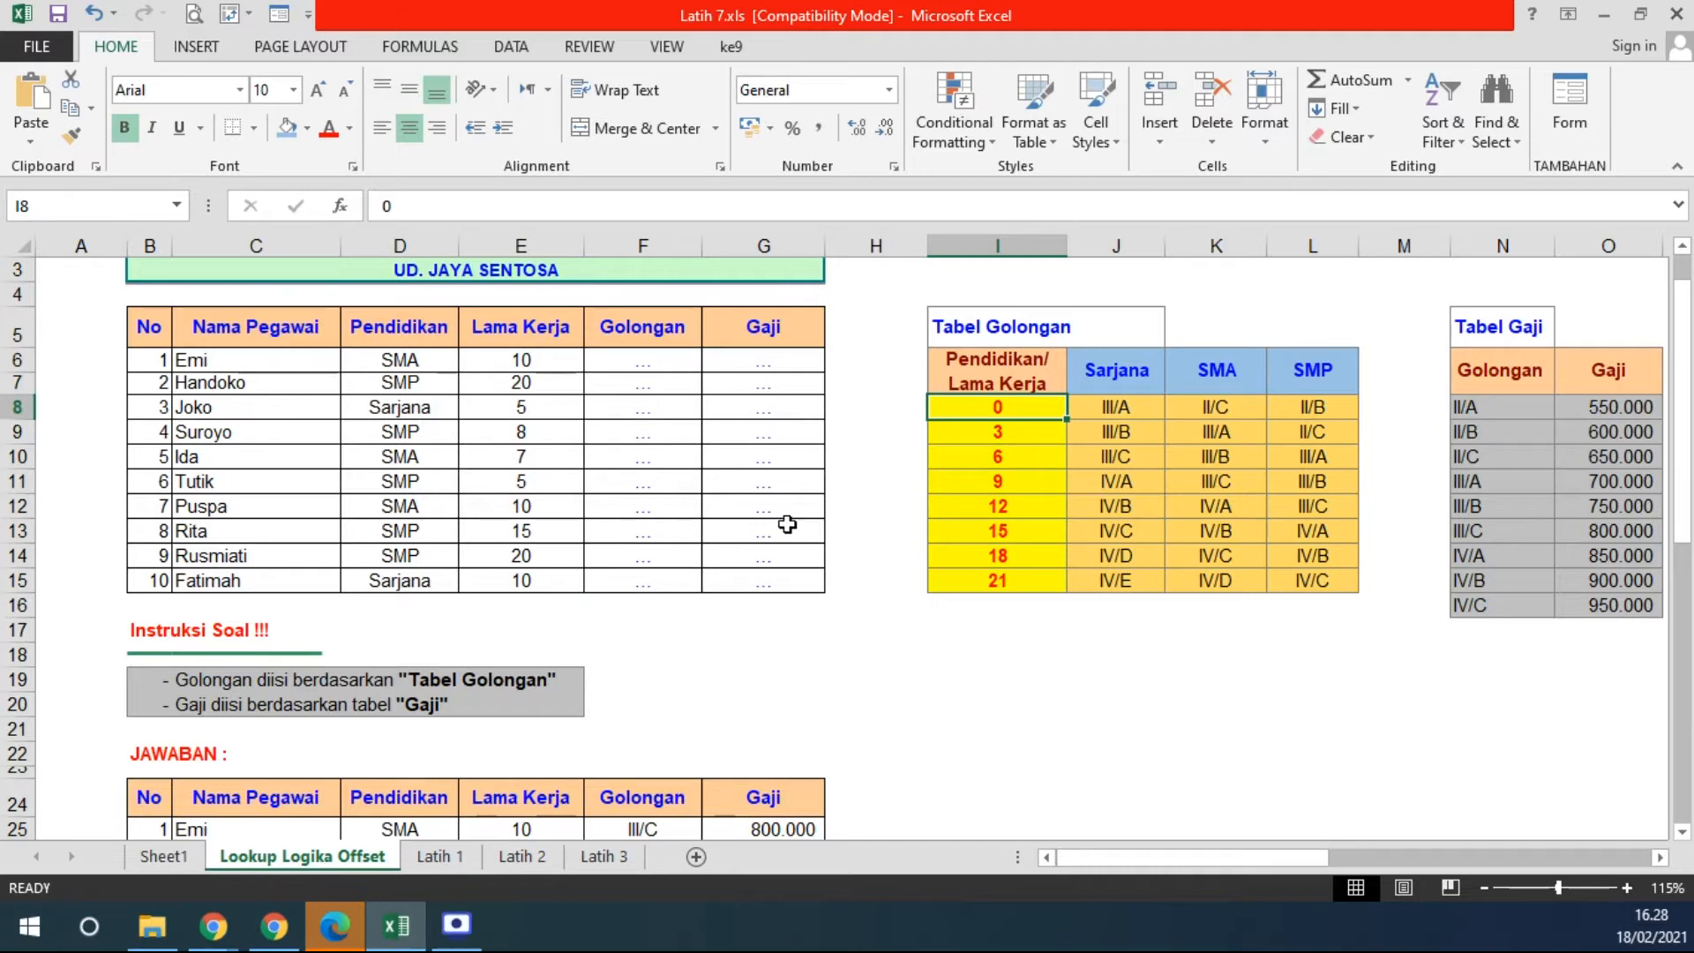
{"action": "left_click", "coordinate": [544, 583]}
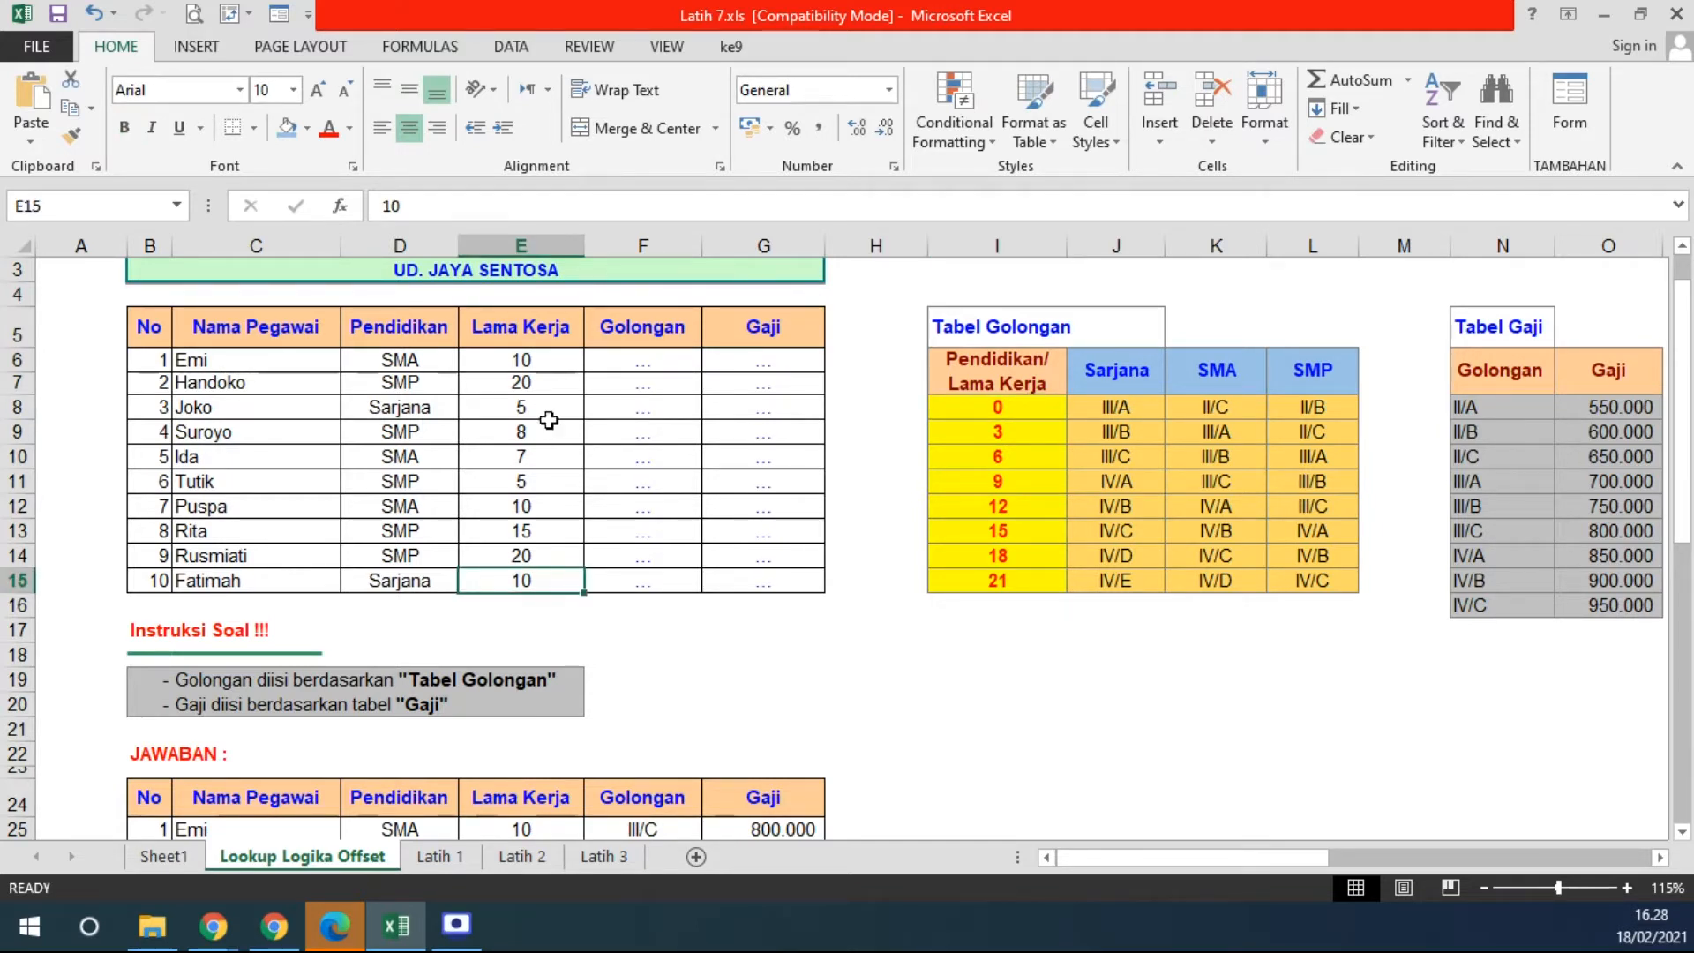
{"action": "left_click", "coordinate": [540, 382]}
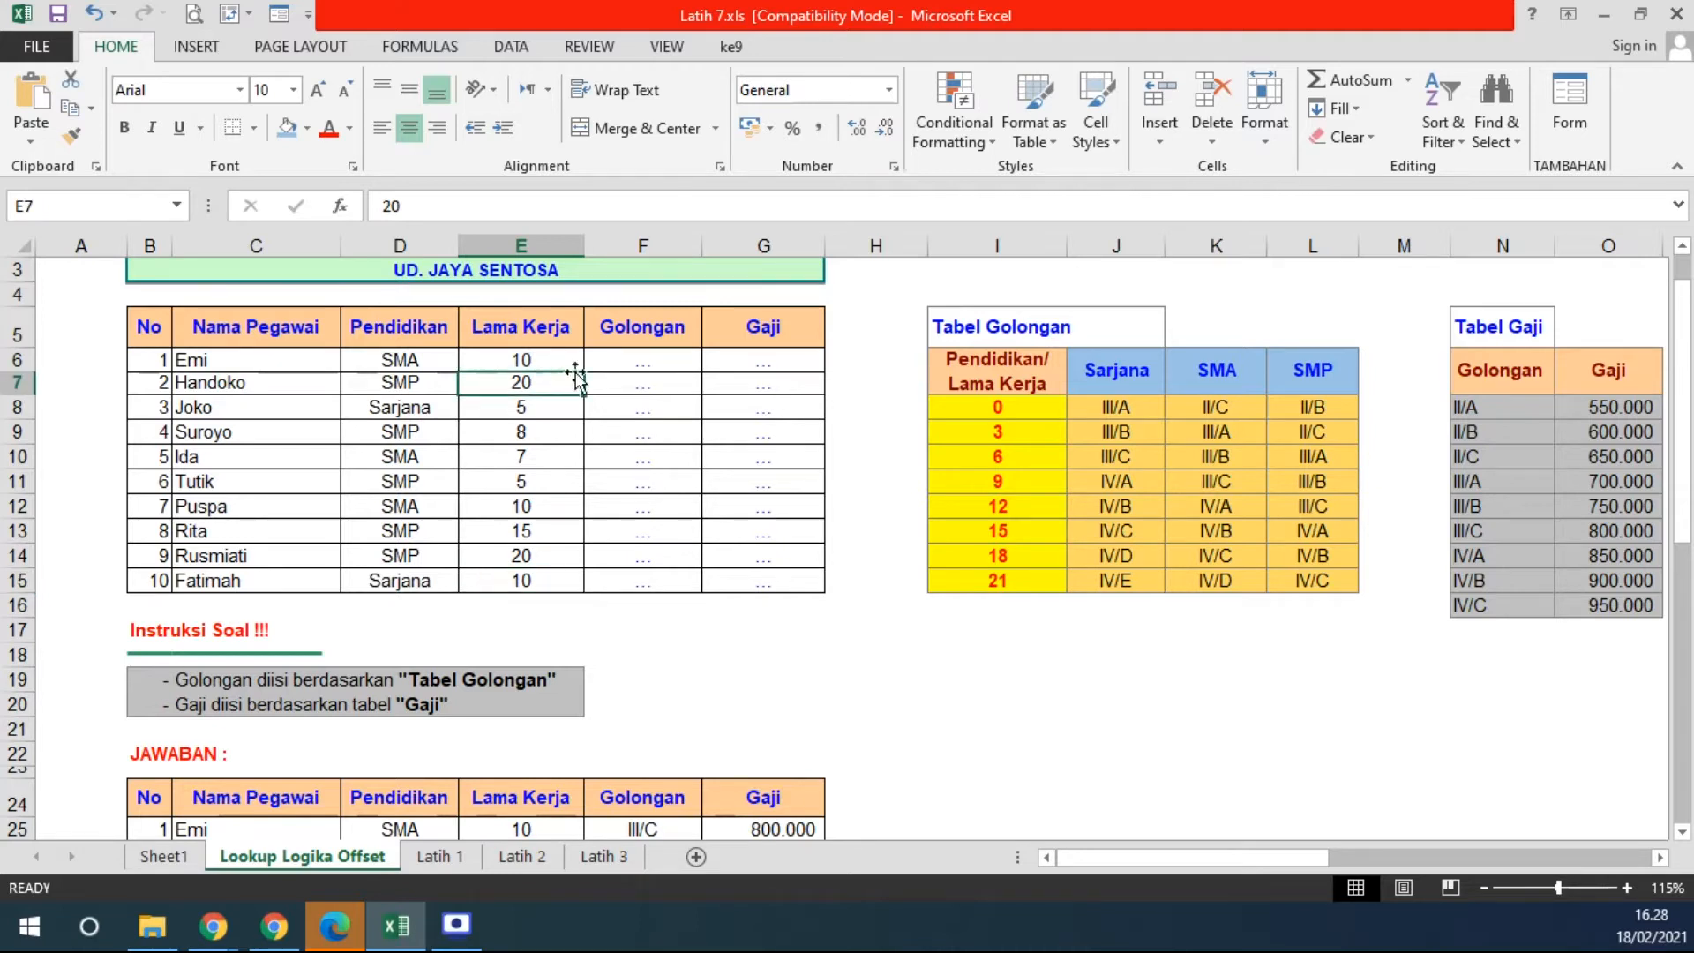
{"action": "left_click", "coordinate": [1006, 409]}
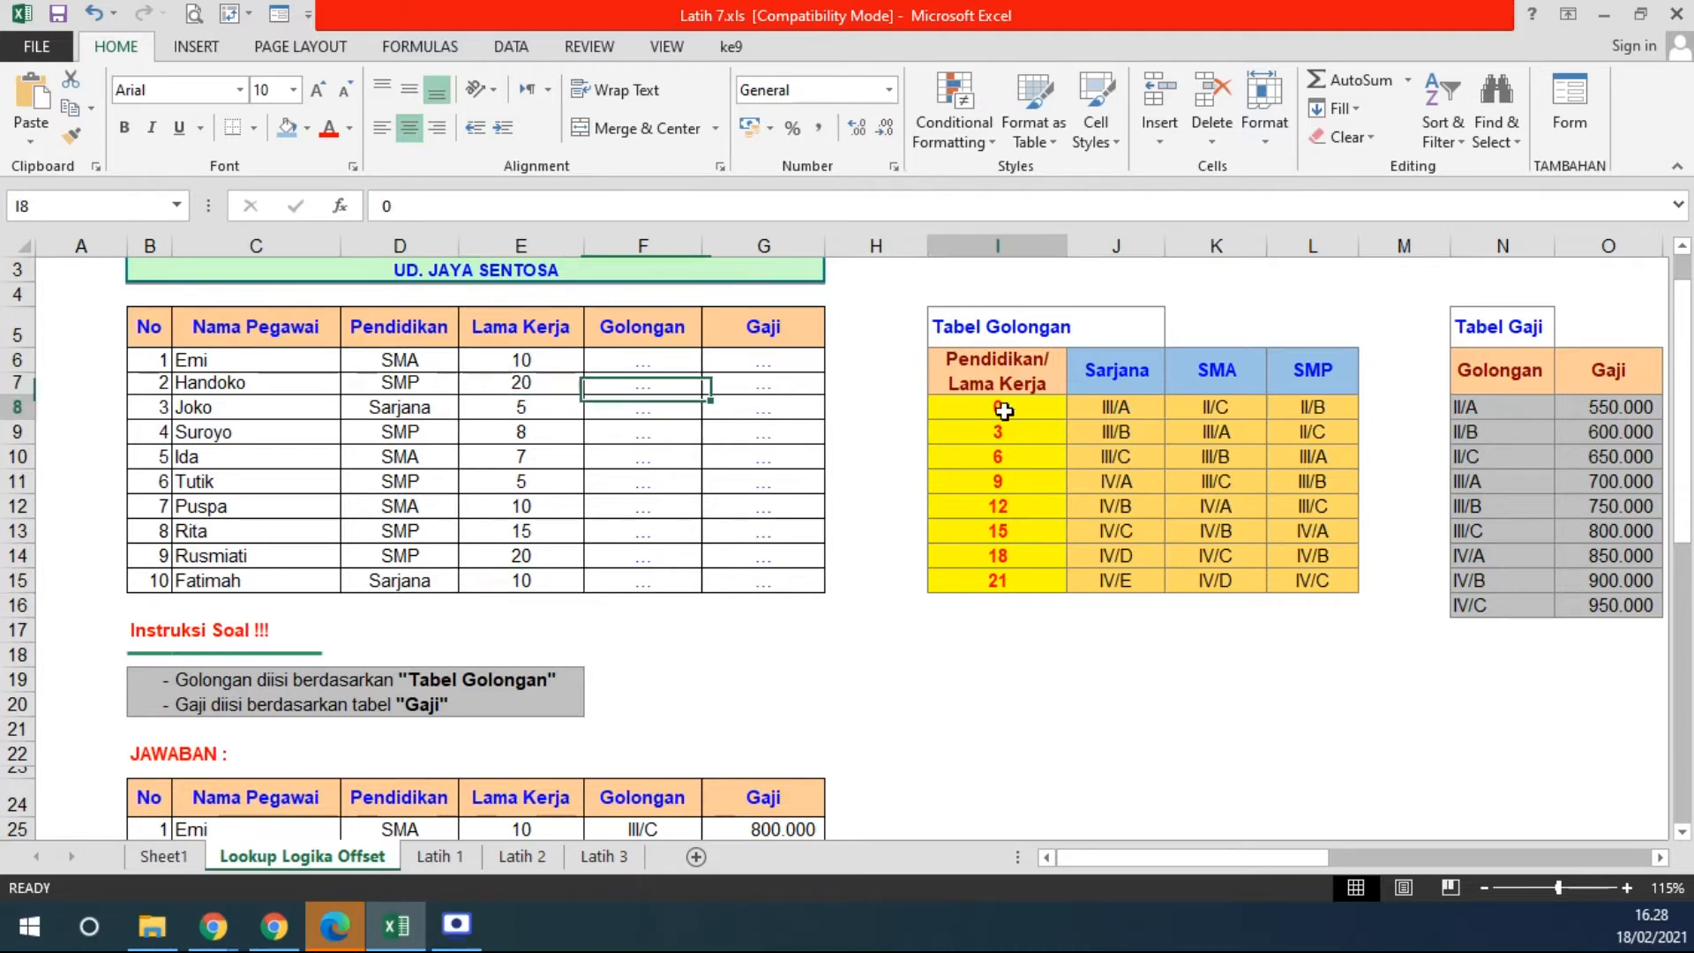
{"action": "left_click", "coordinate": [1011, 582]}
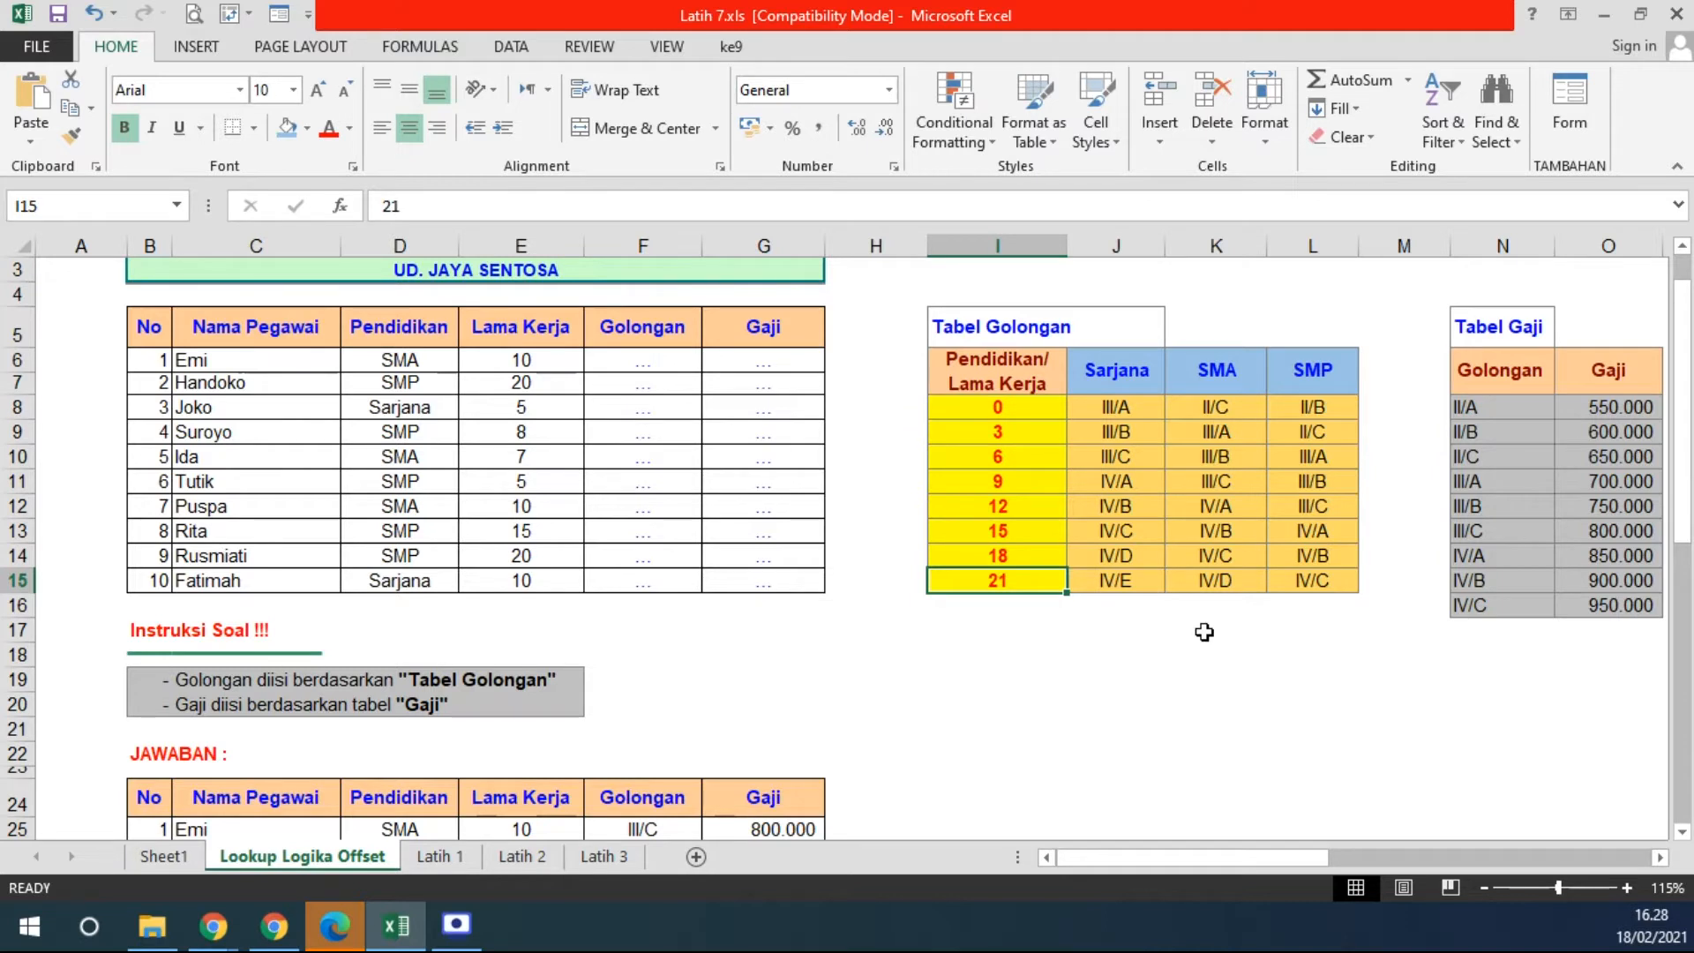
{"action": "left_click_drag", "start_coordinate": [1123, 410], "coordinate": [1341, 578]}
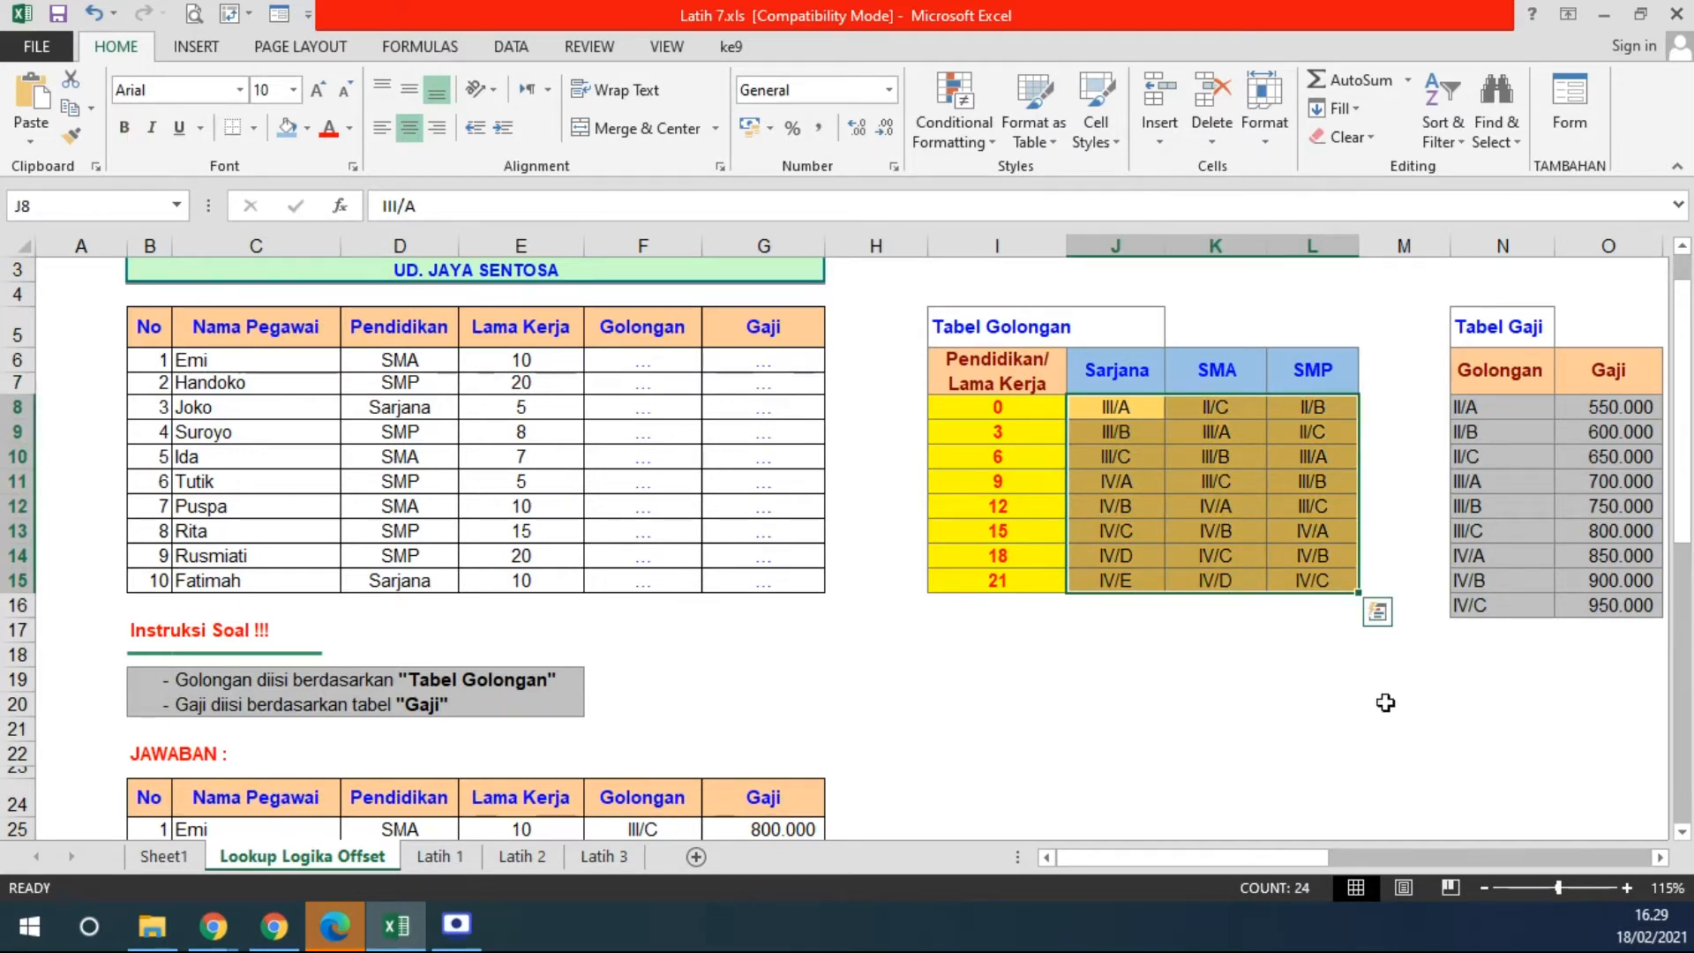
- Make the III/B grade in cell J9 bold
{"action": "left_click_drag", "start_coordinate": [999, 409], "coordinate": [994, 575]}
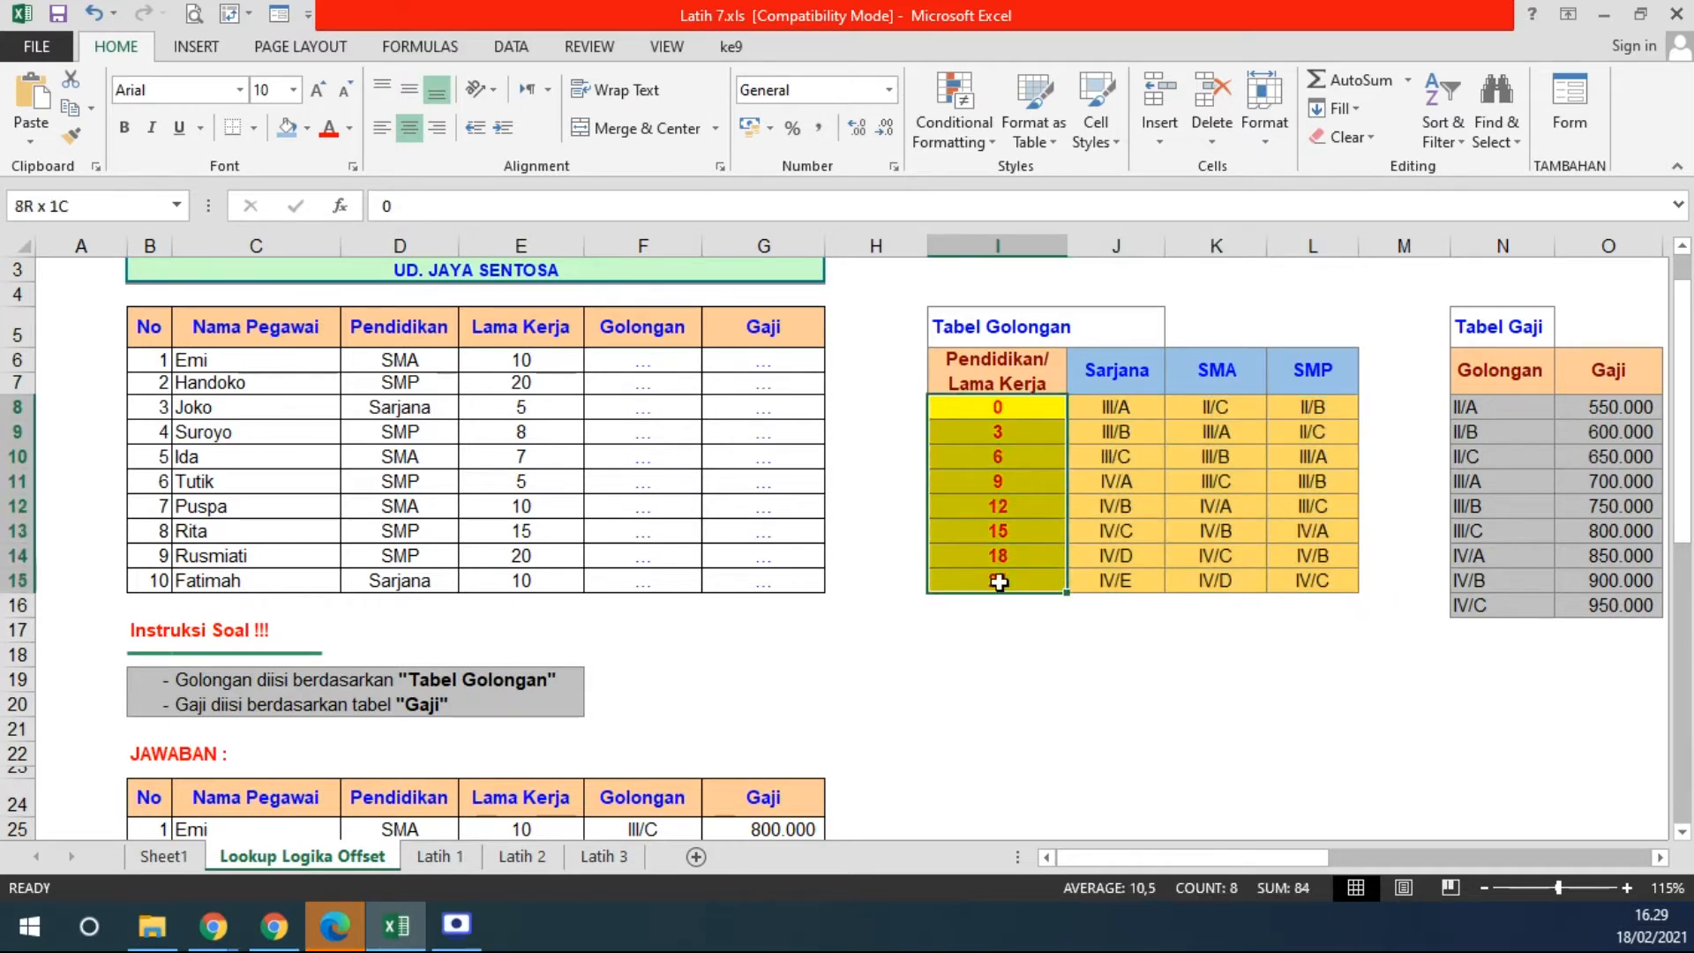
{"action": "left_click_drag", "start_coordinate": [1113, 408], "coordinate": [1341, 575]}
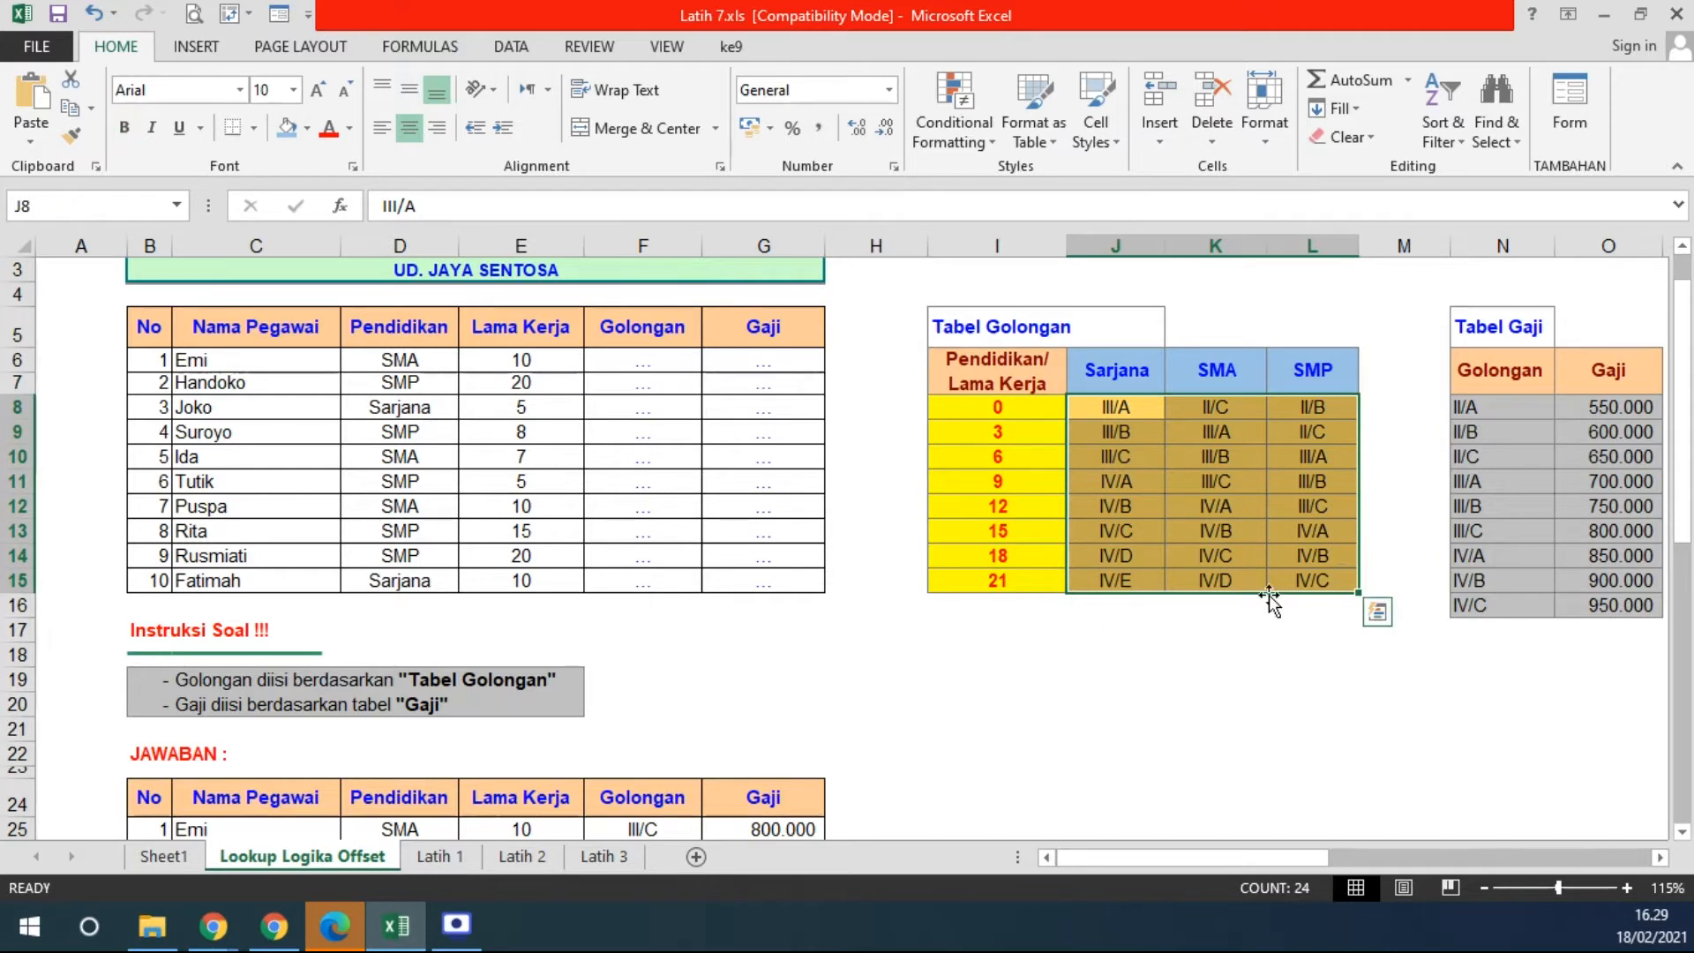
{"action": "left_click", "coordinate": [1223, 606]}
{"action": "left_click", "coordinate": [1108, 431]}
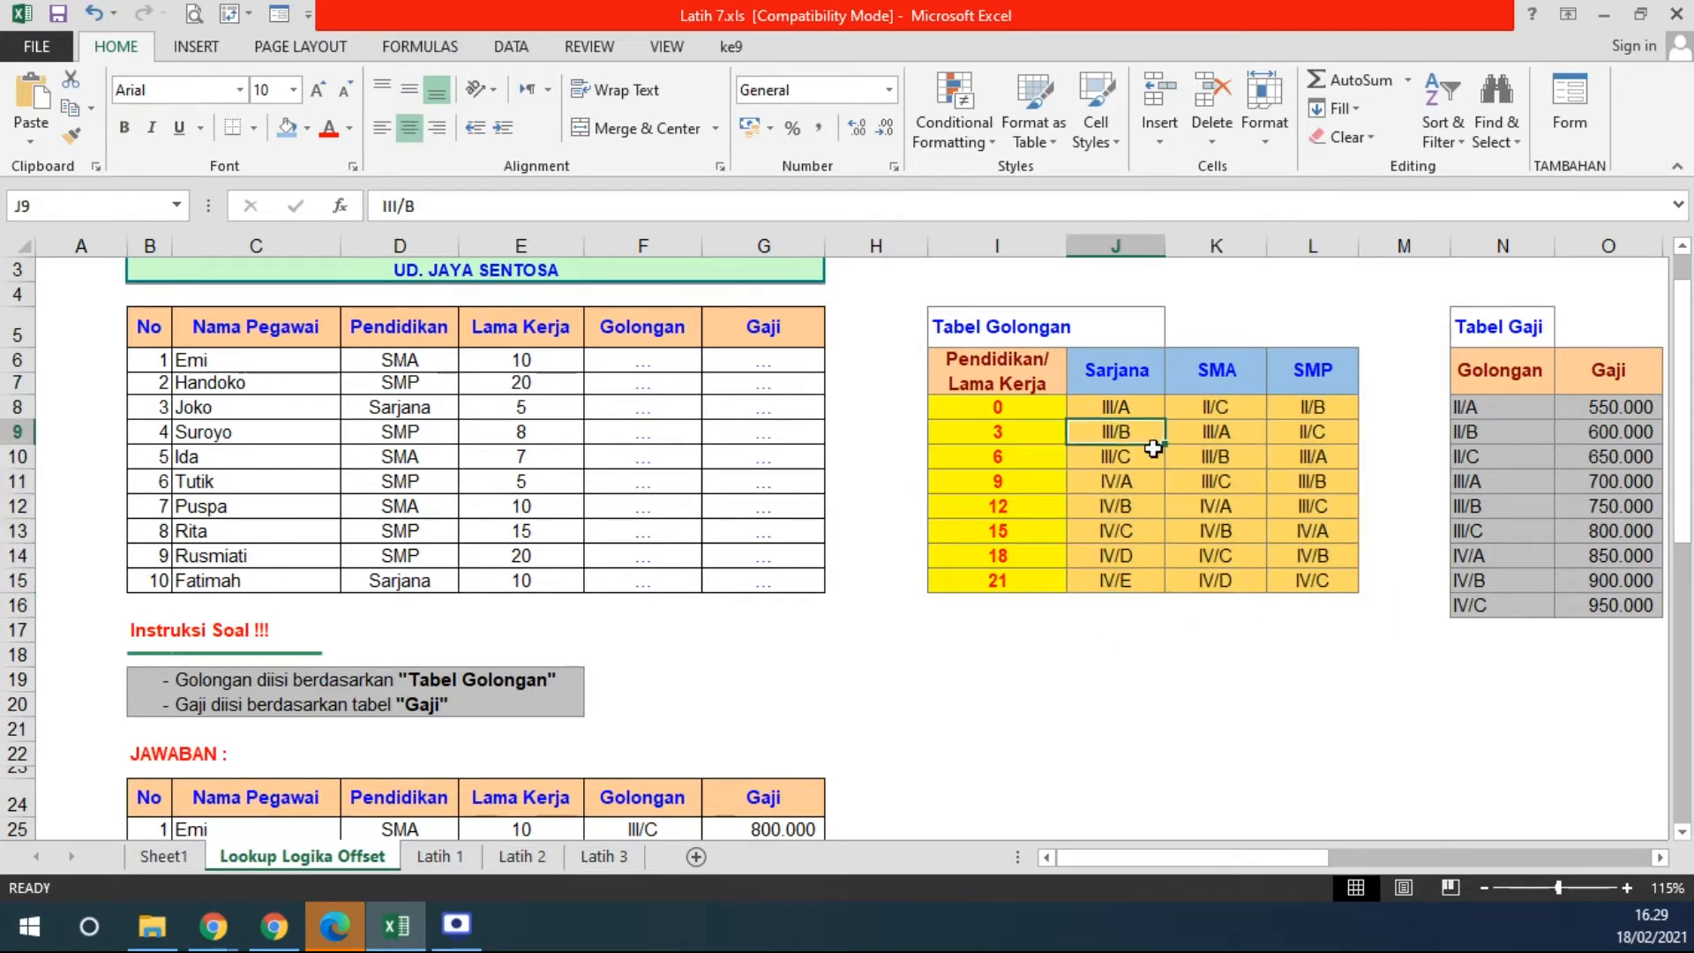
{"action": "left_click", "coordinate": [125, 127]}
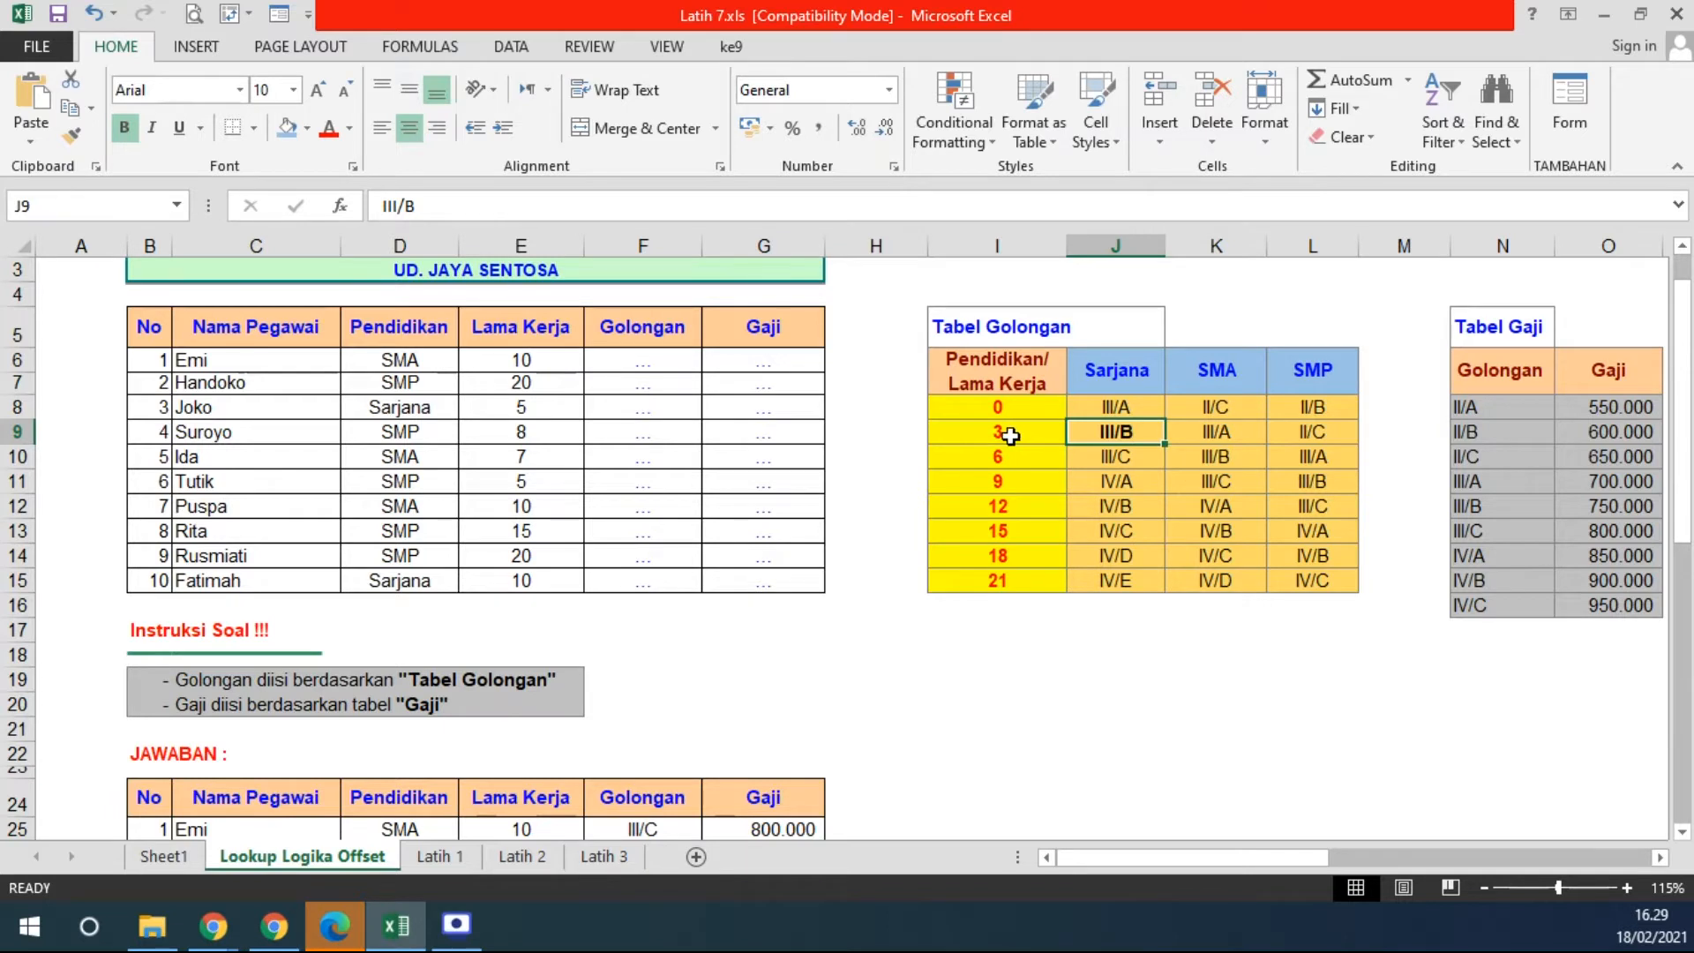
- Point out the Lama Kerja thresholds 0, 9 and 21 in column I
{"action": "left_click", "coordinate": [1143, 386]}
{"action": "left_click", "coordinate": [1126, 431]}
{"action": "left_click_drag", "start_coordinate": [997, 406], "coordinate": [997, 579]}
{"action": "left_click", "coordinate": [1007, 429]}
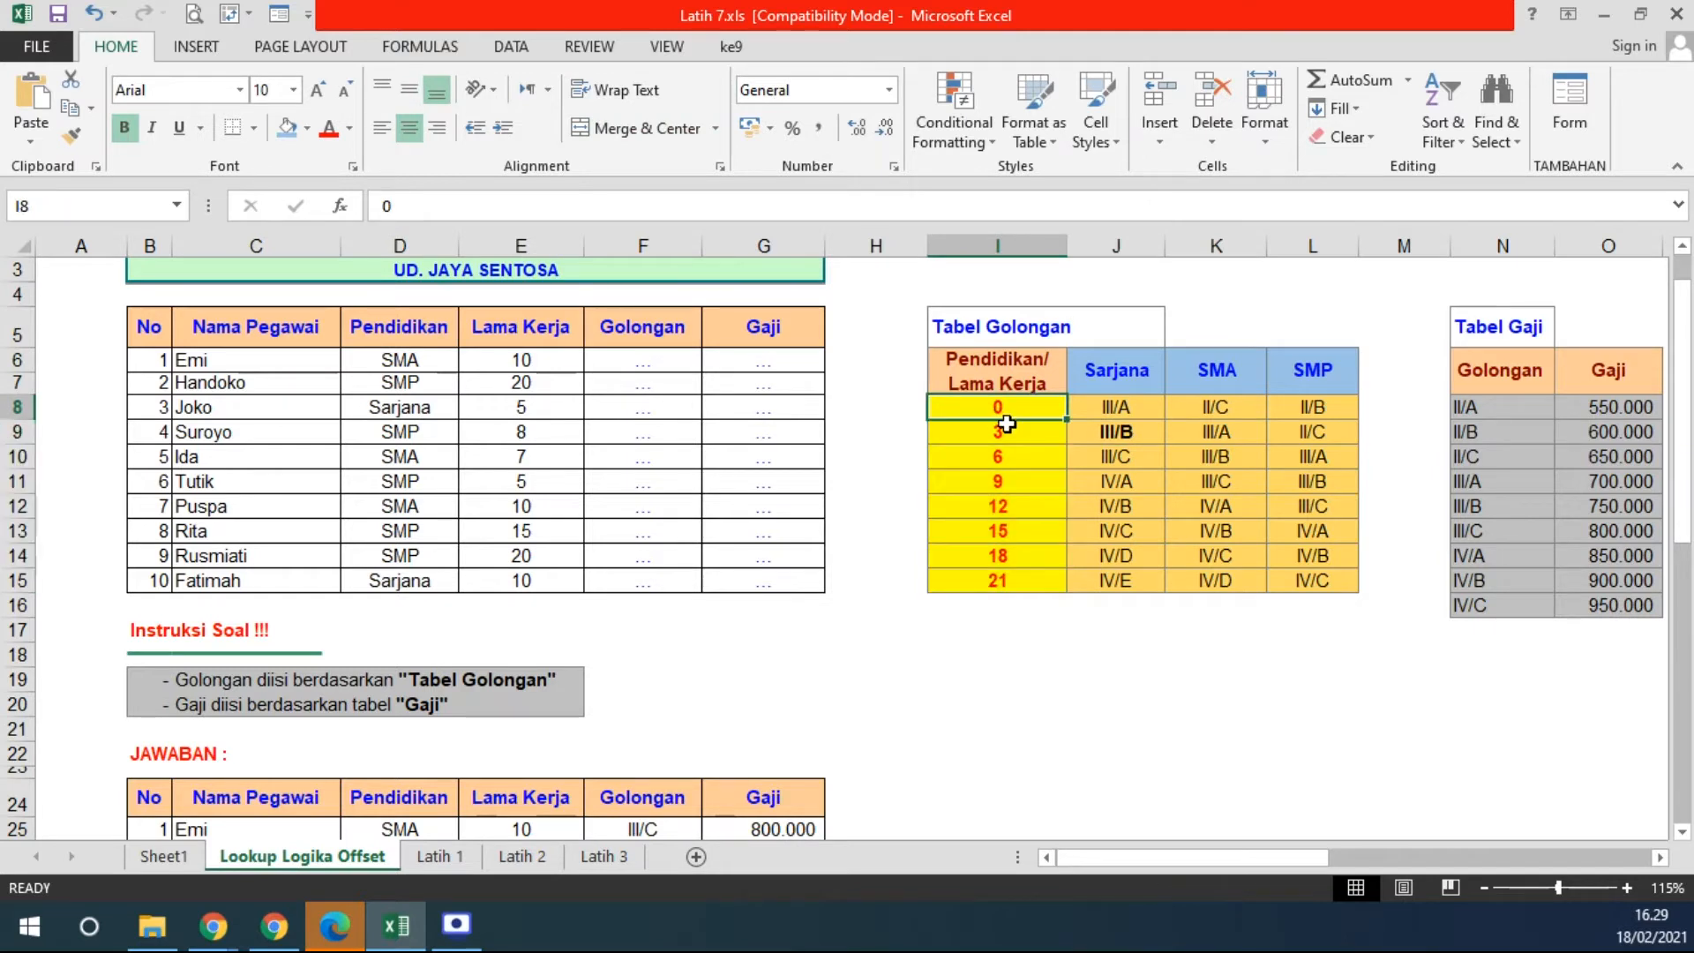
{"action": "left_click", "coordinate": [1003, 478]}
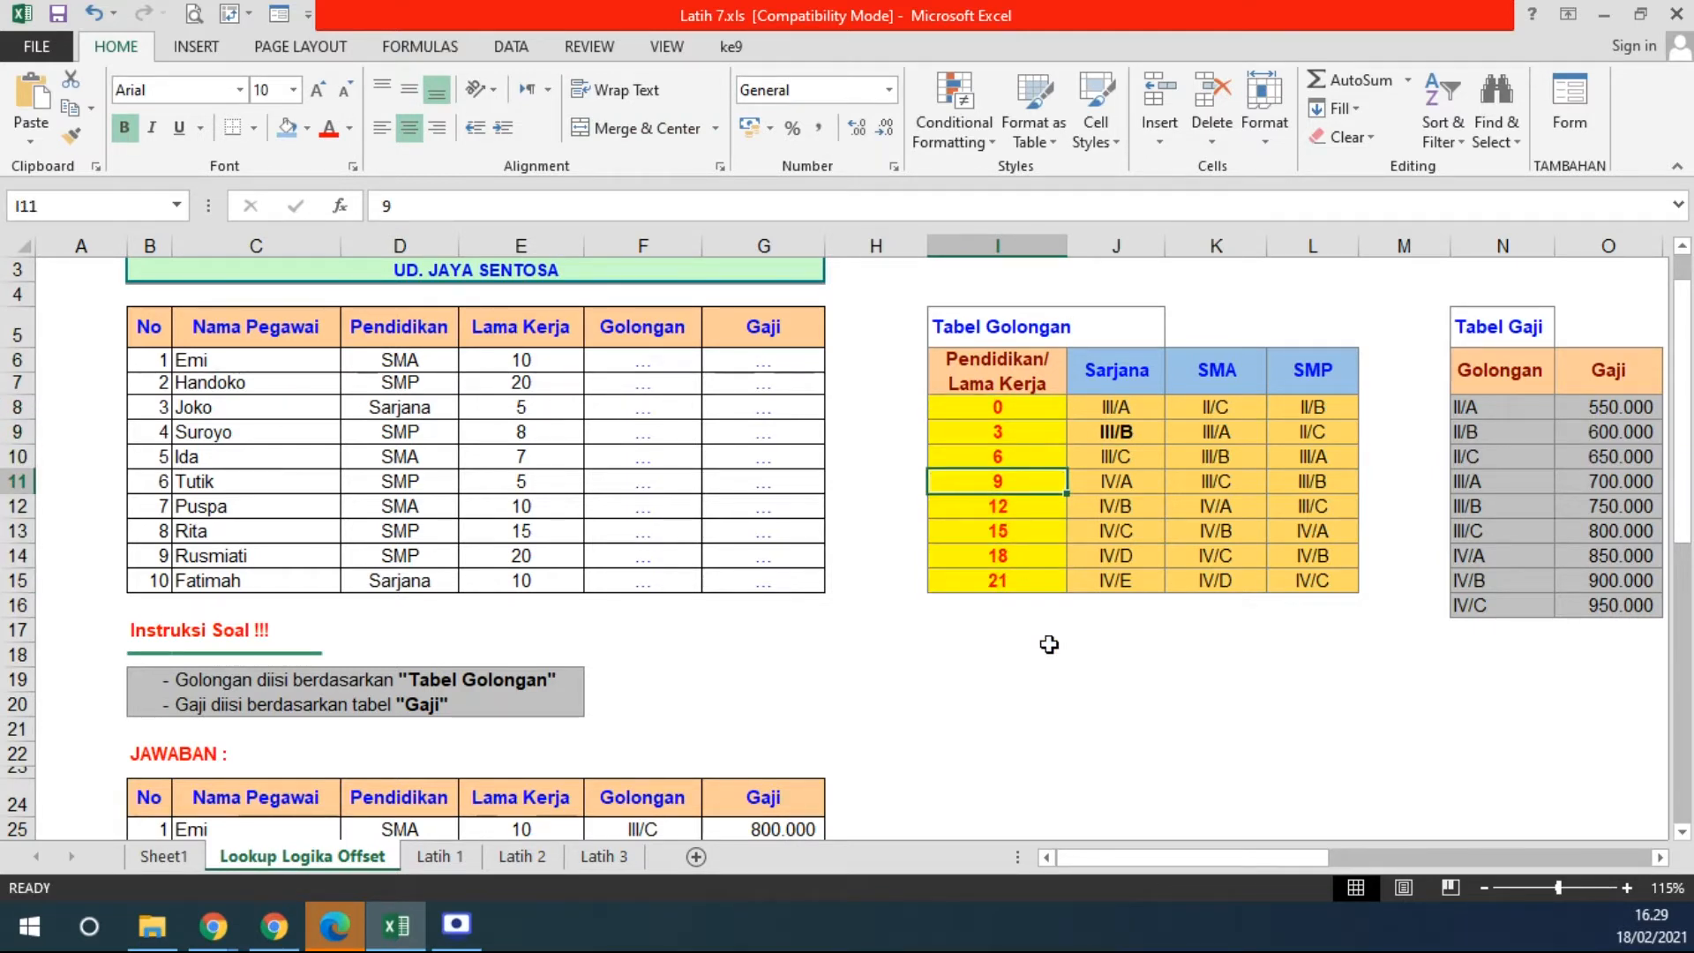
{"action": "left_click", "coordinate": [1012, 584]}
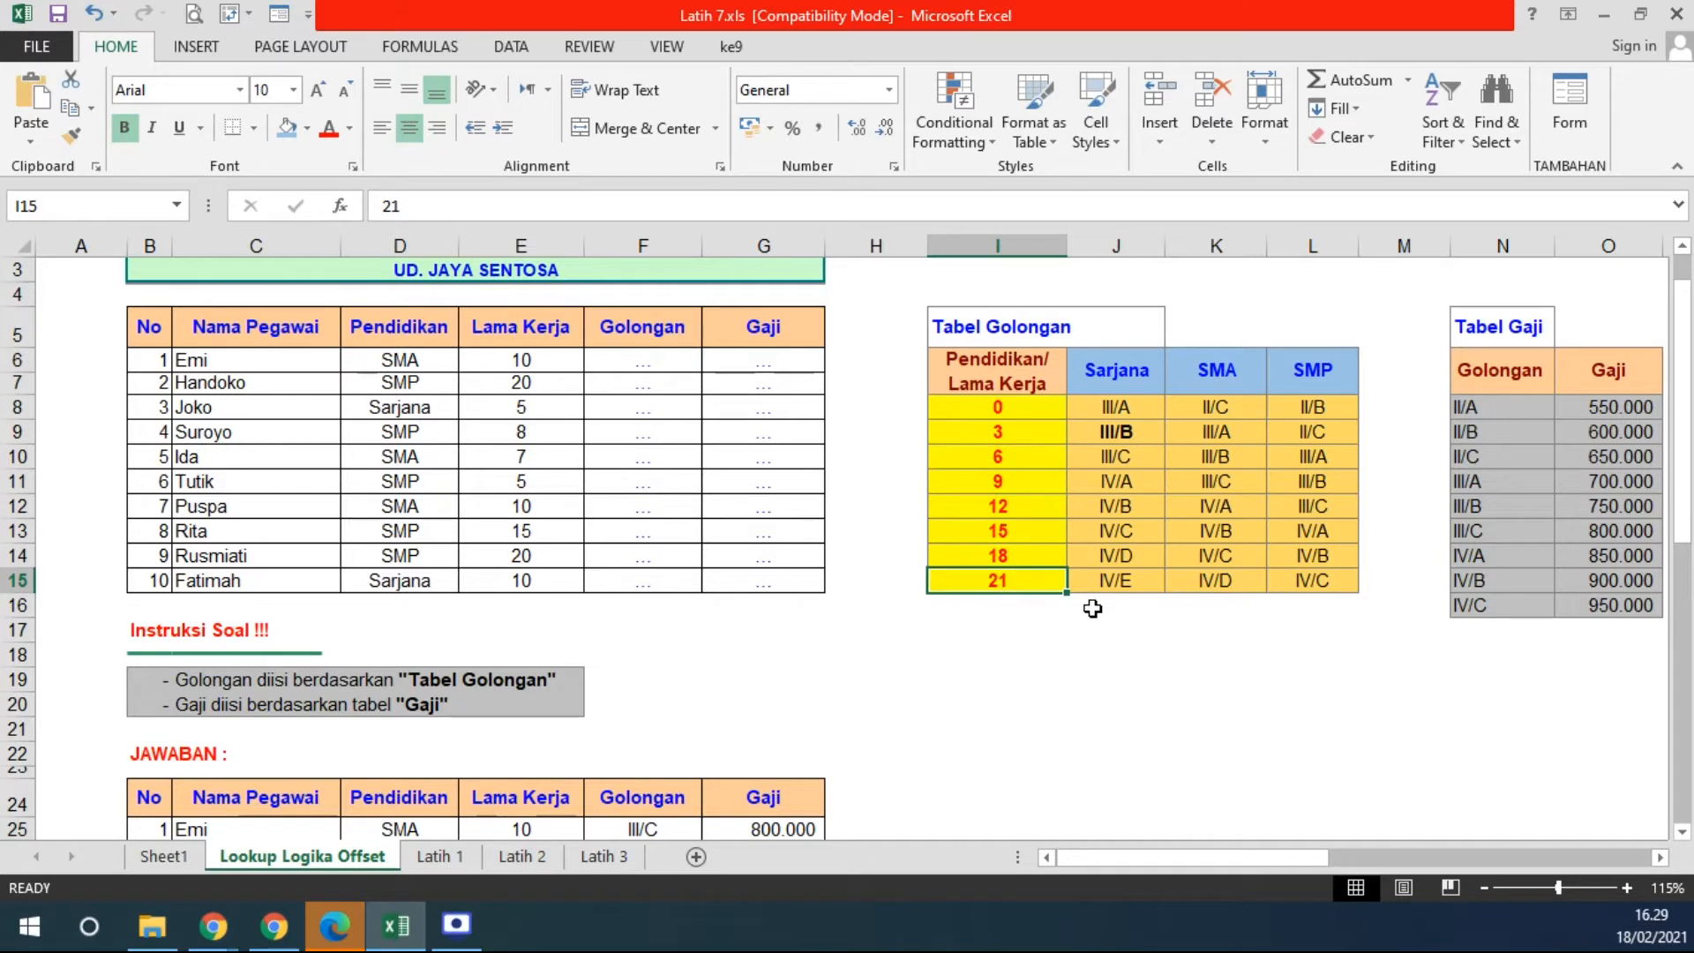
{"action": "left_click", "coordinate": [1006, 408]}
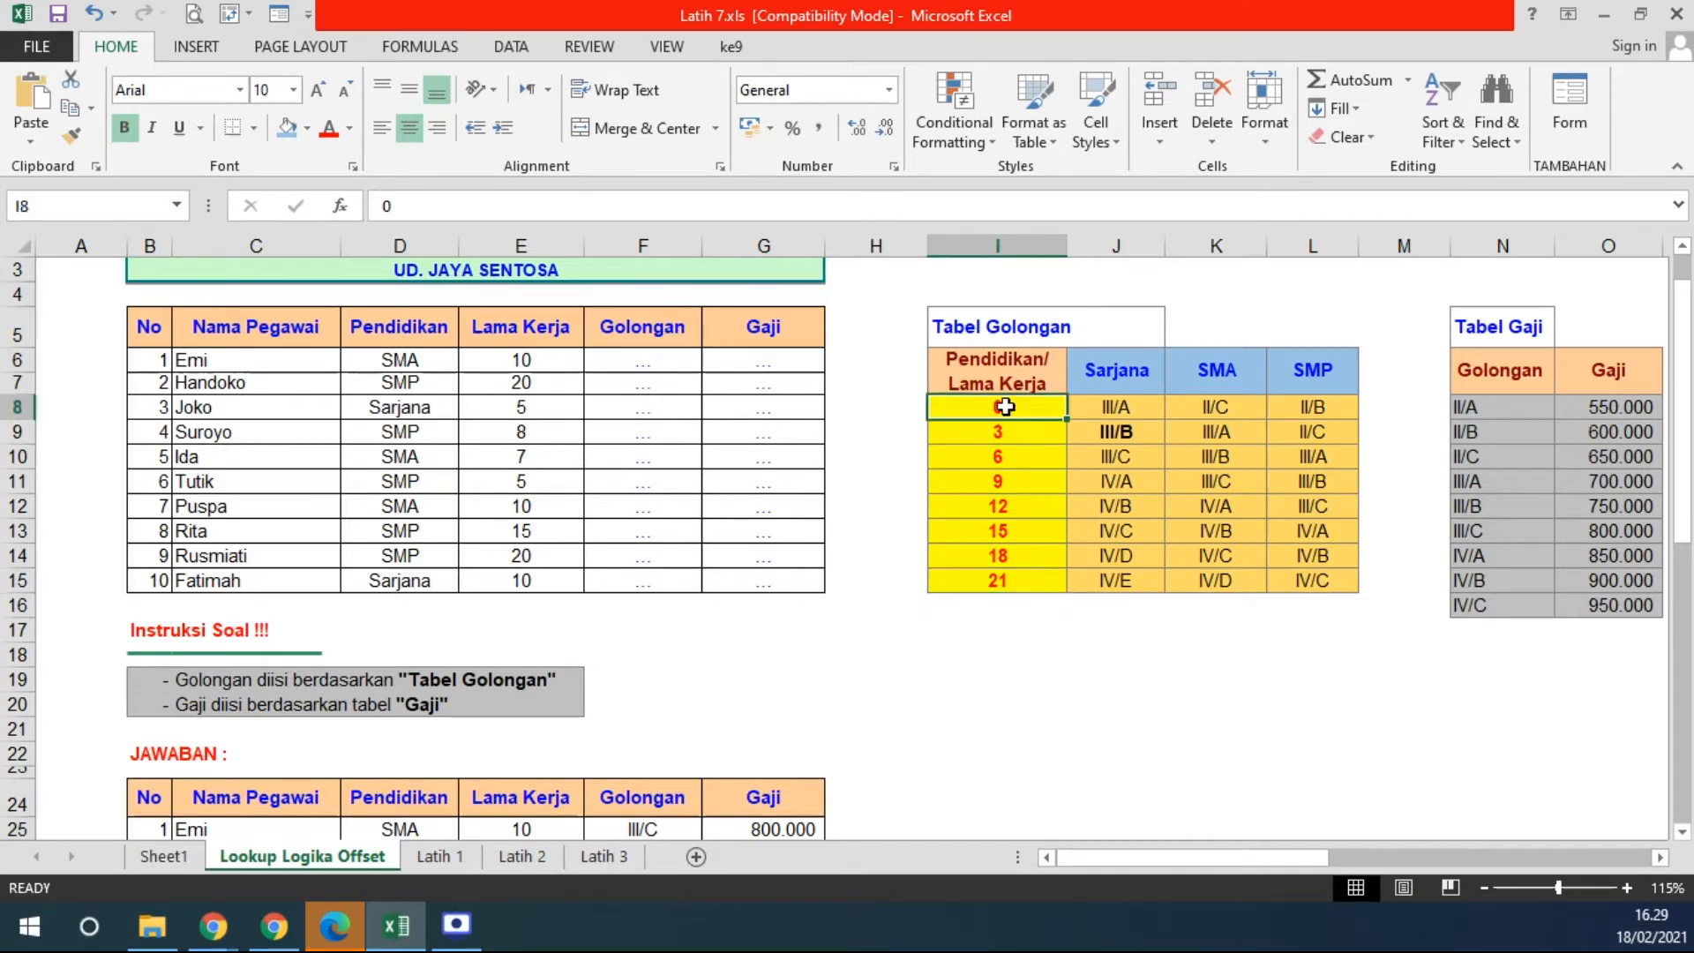
{"action": "left_click", "coordinate": [1013, 584]}
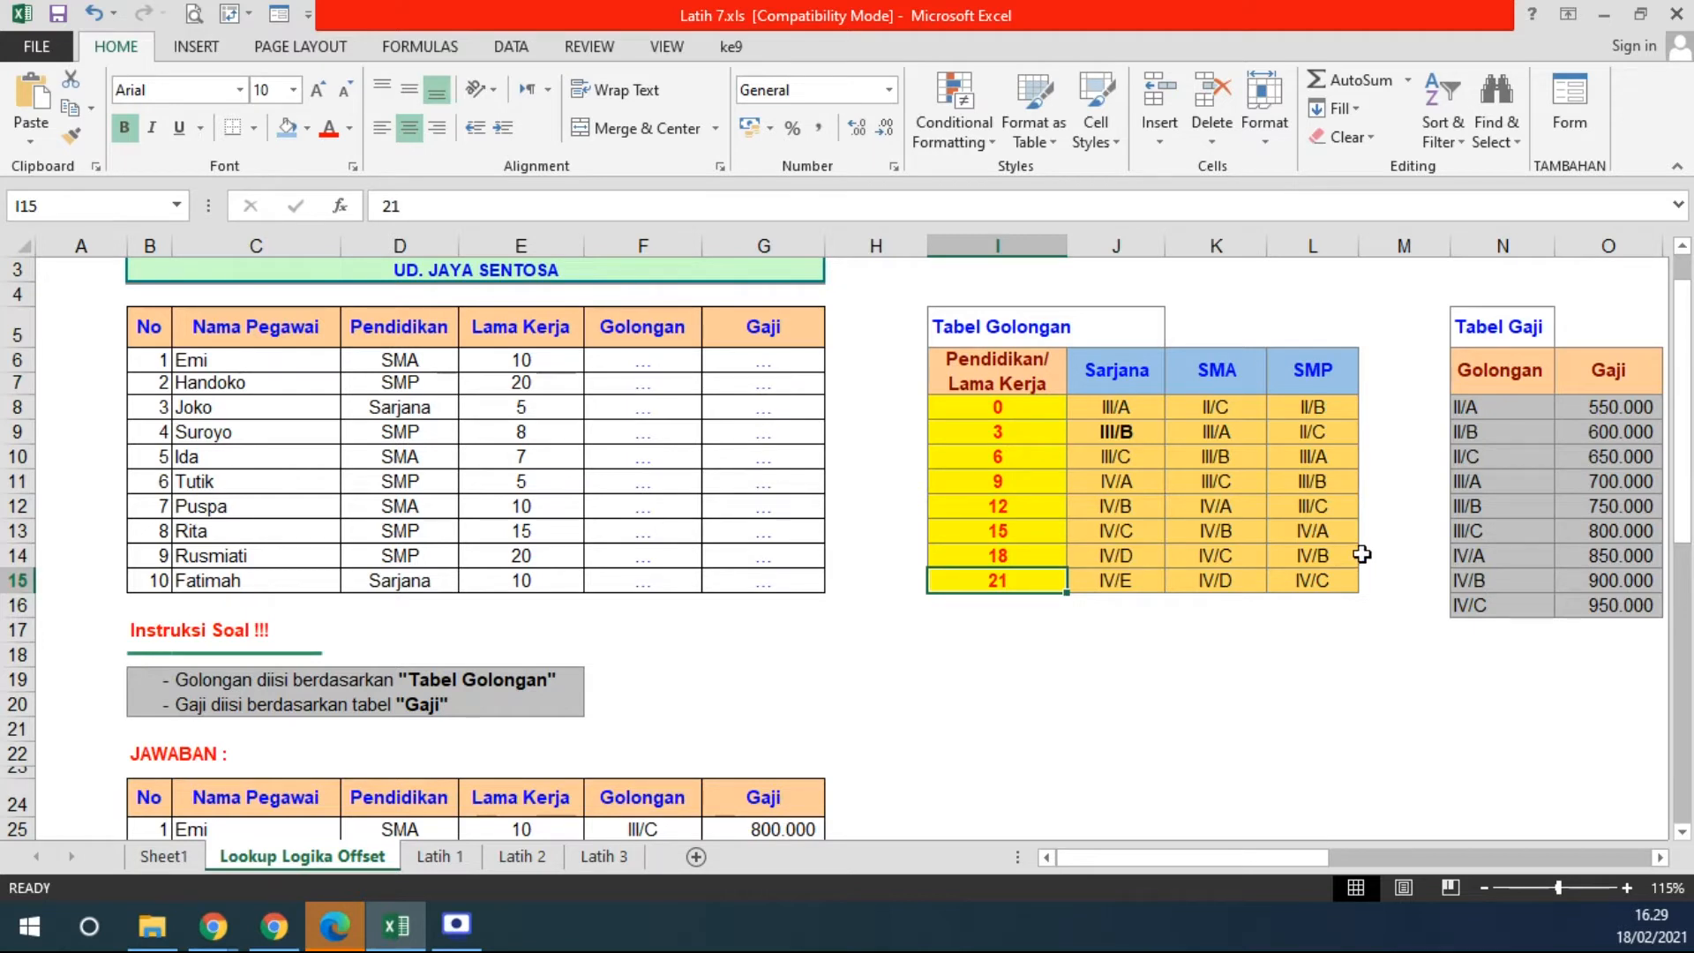
{"action": "left_click_drag", "start_coordinate": [1027, 555], "coordinate": [1319, 554]}
{"action": "left_click_drag", "start_coordinate": [985, 358], "coordinate": [1315, 582]}
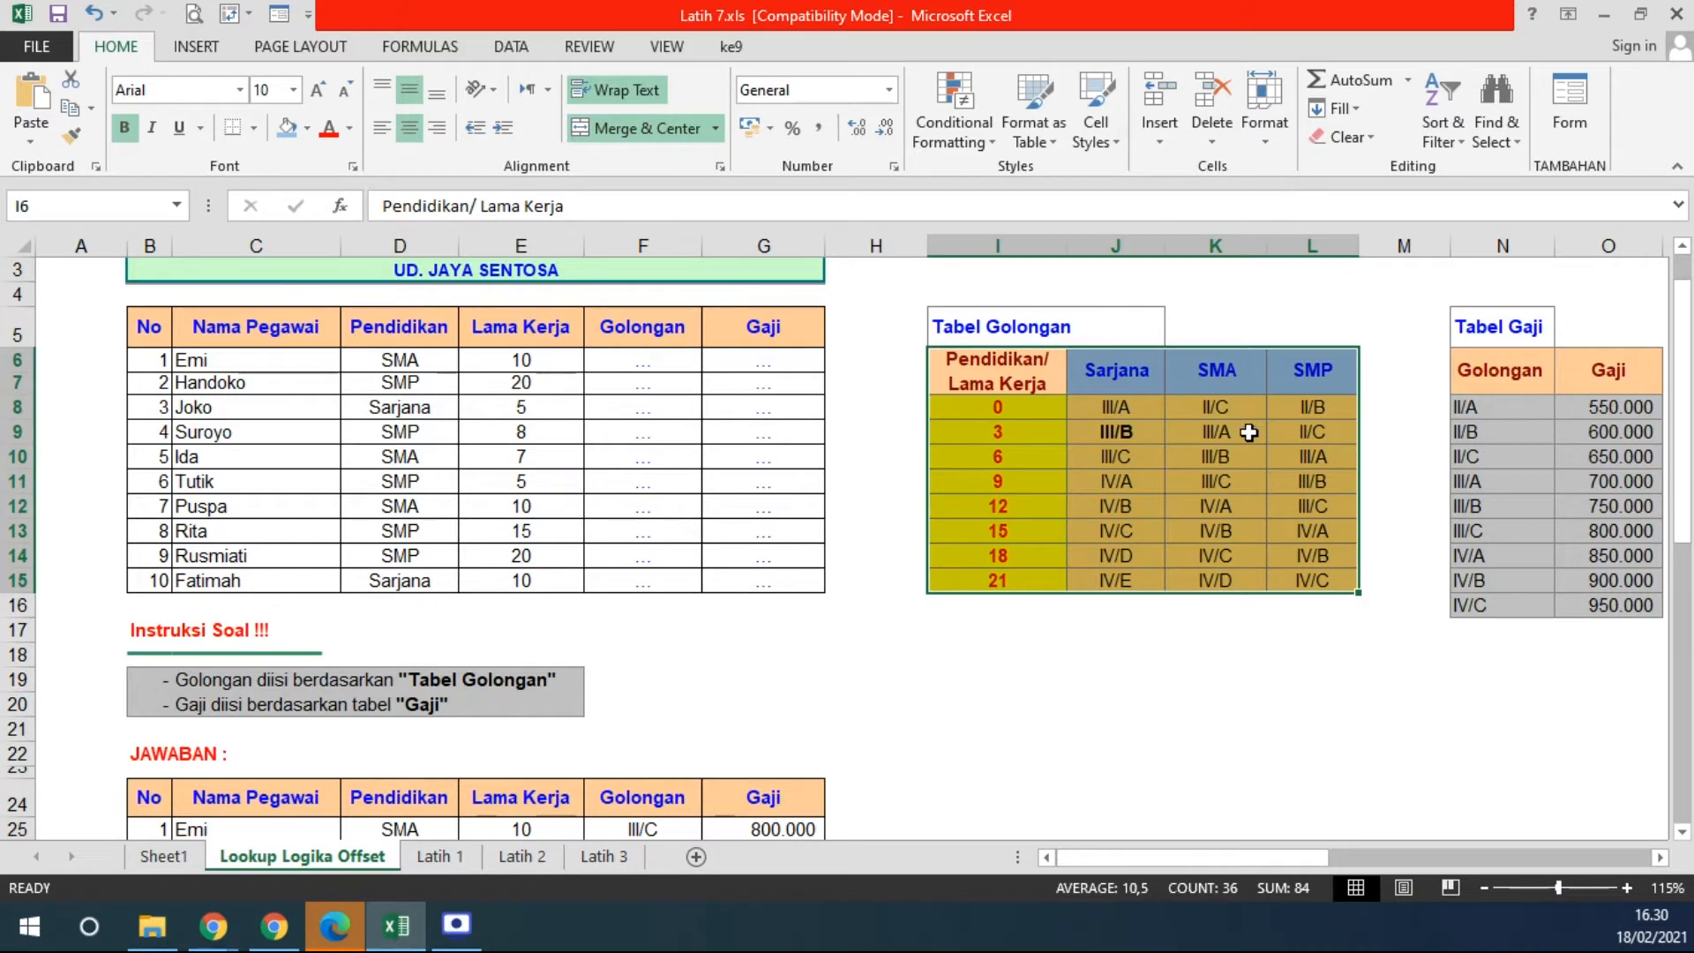
{"action": "left_click_drag", "start_coordinate": [1003, 410], "coordinate": [1007, 562]}
{"action": "left_click_drag", "start_coordinate": [995, 386], "coordinate": [1323, 578]}
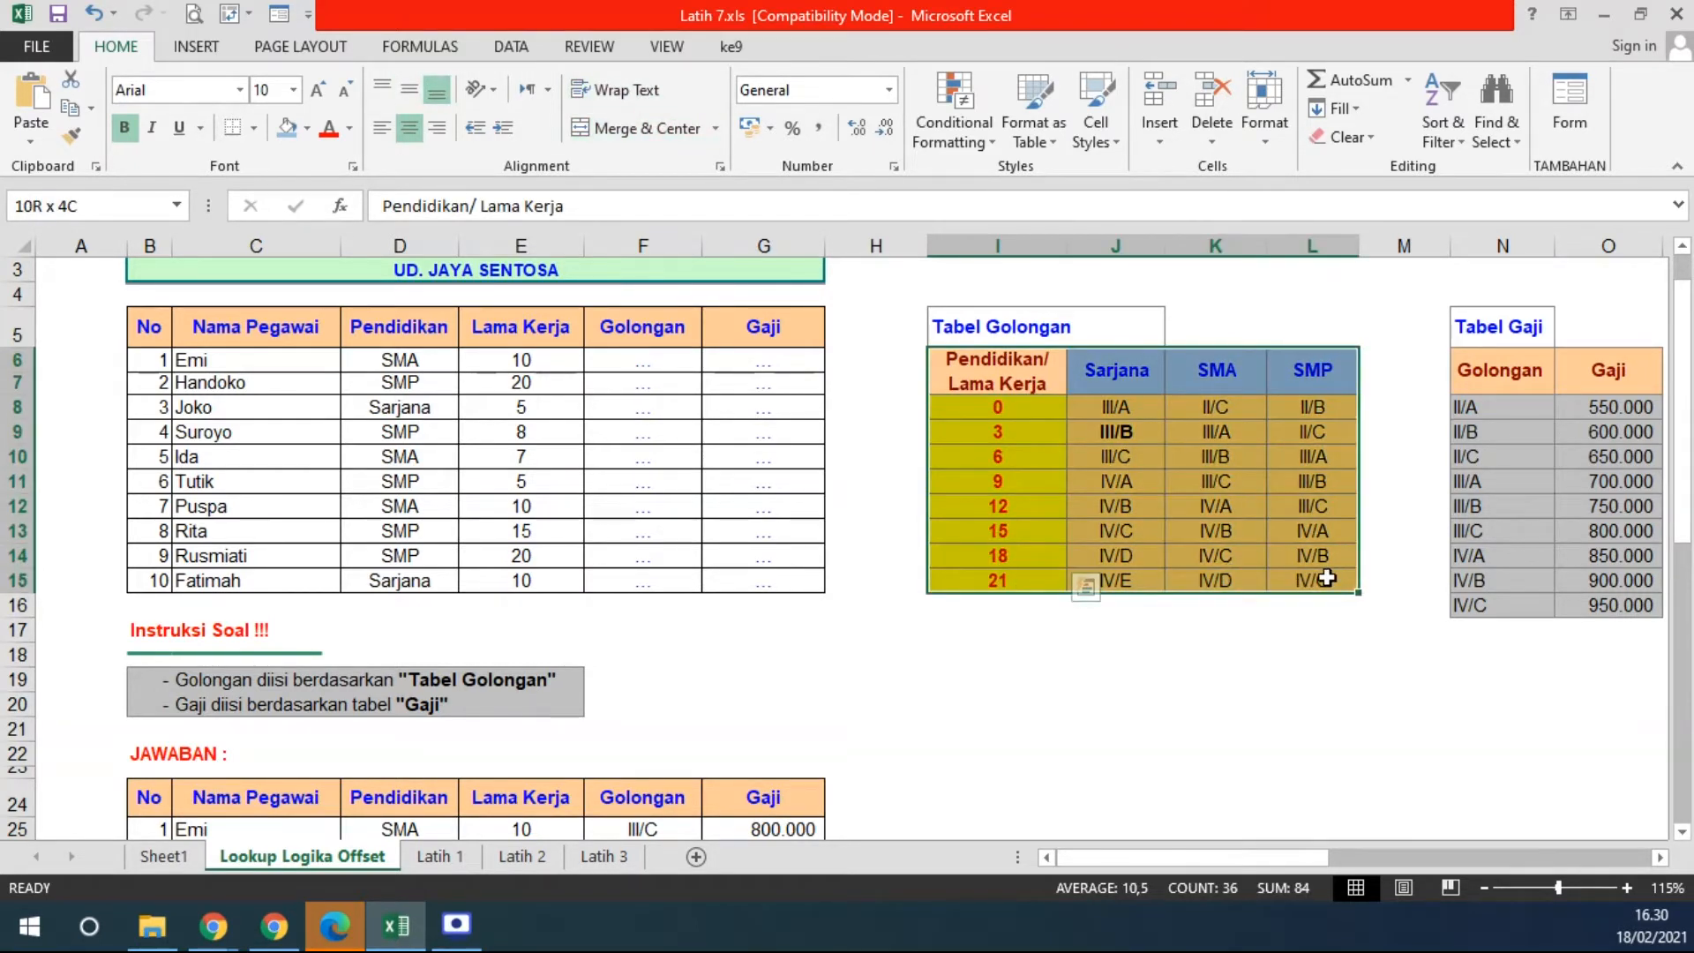
{"action": "left_click", "coordinate": [1215, 629]}
{"action": "left_click", "coordinate": [1000, 406]}
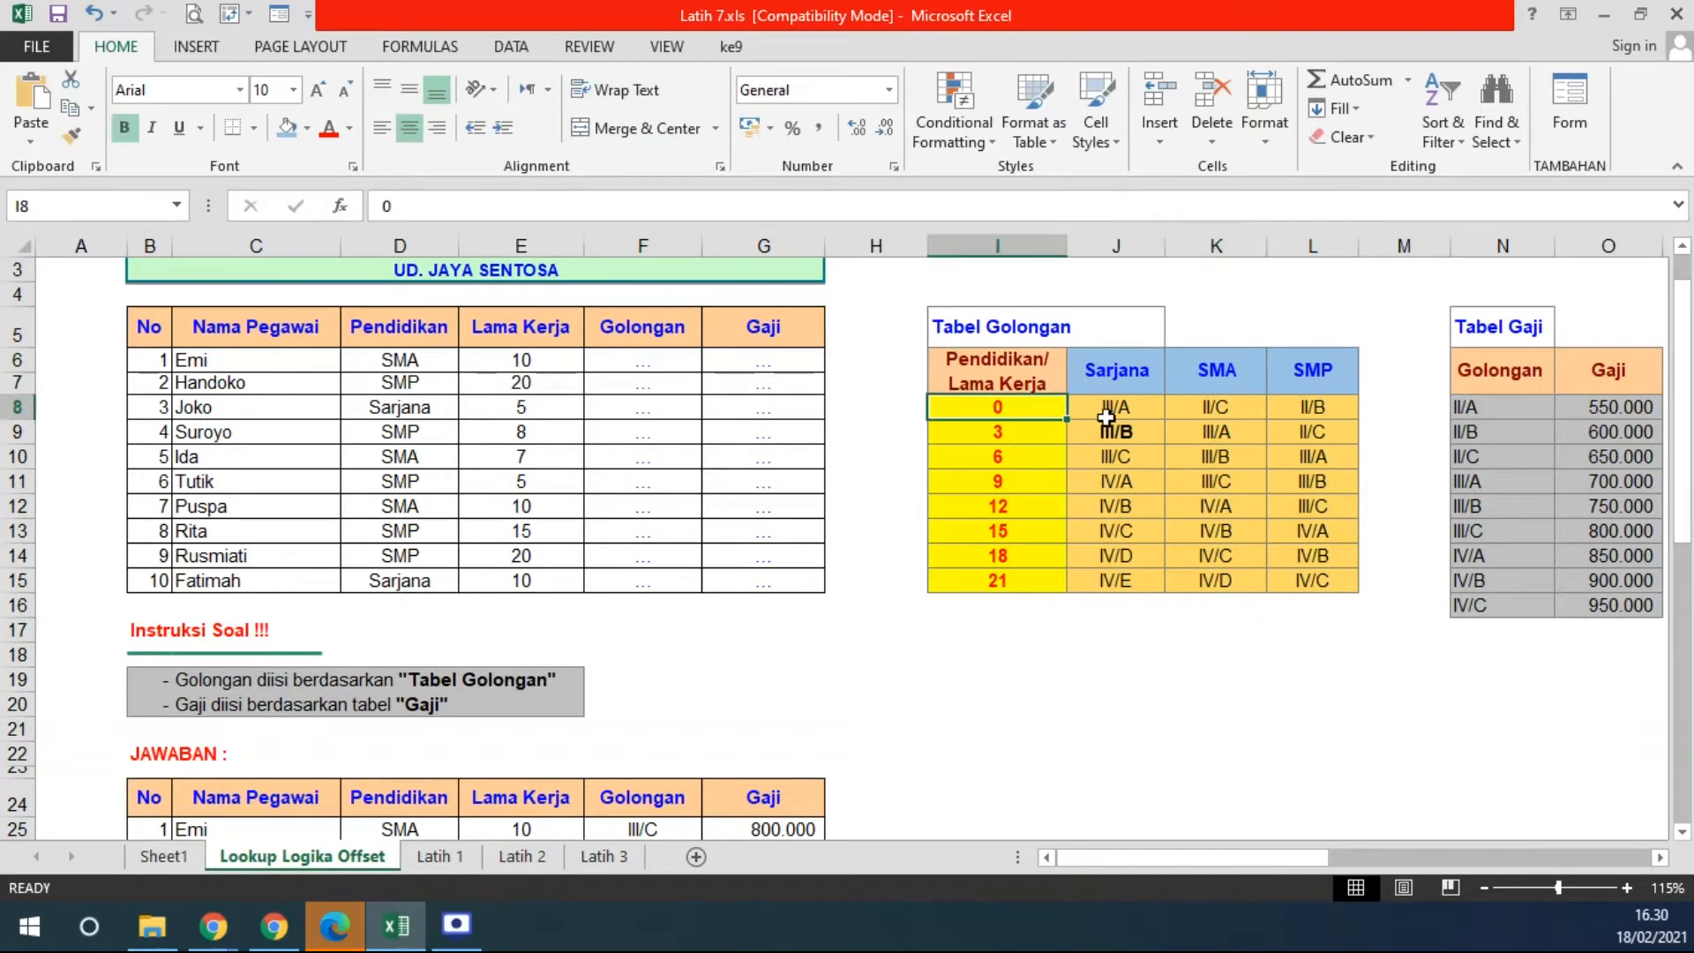
{"action": "left_click", "coordinate": [1114, 411]}
{"action": "left_click", "coordinate": [1029, 413]}
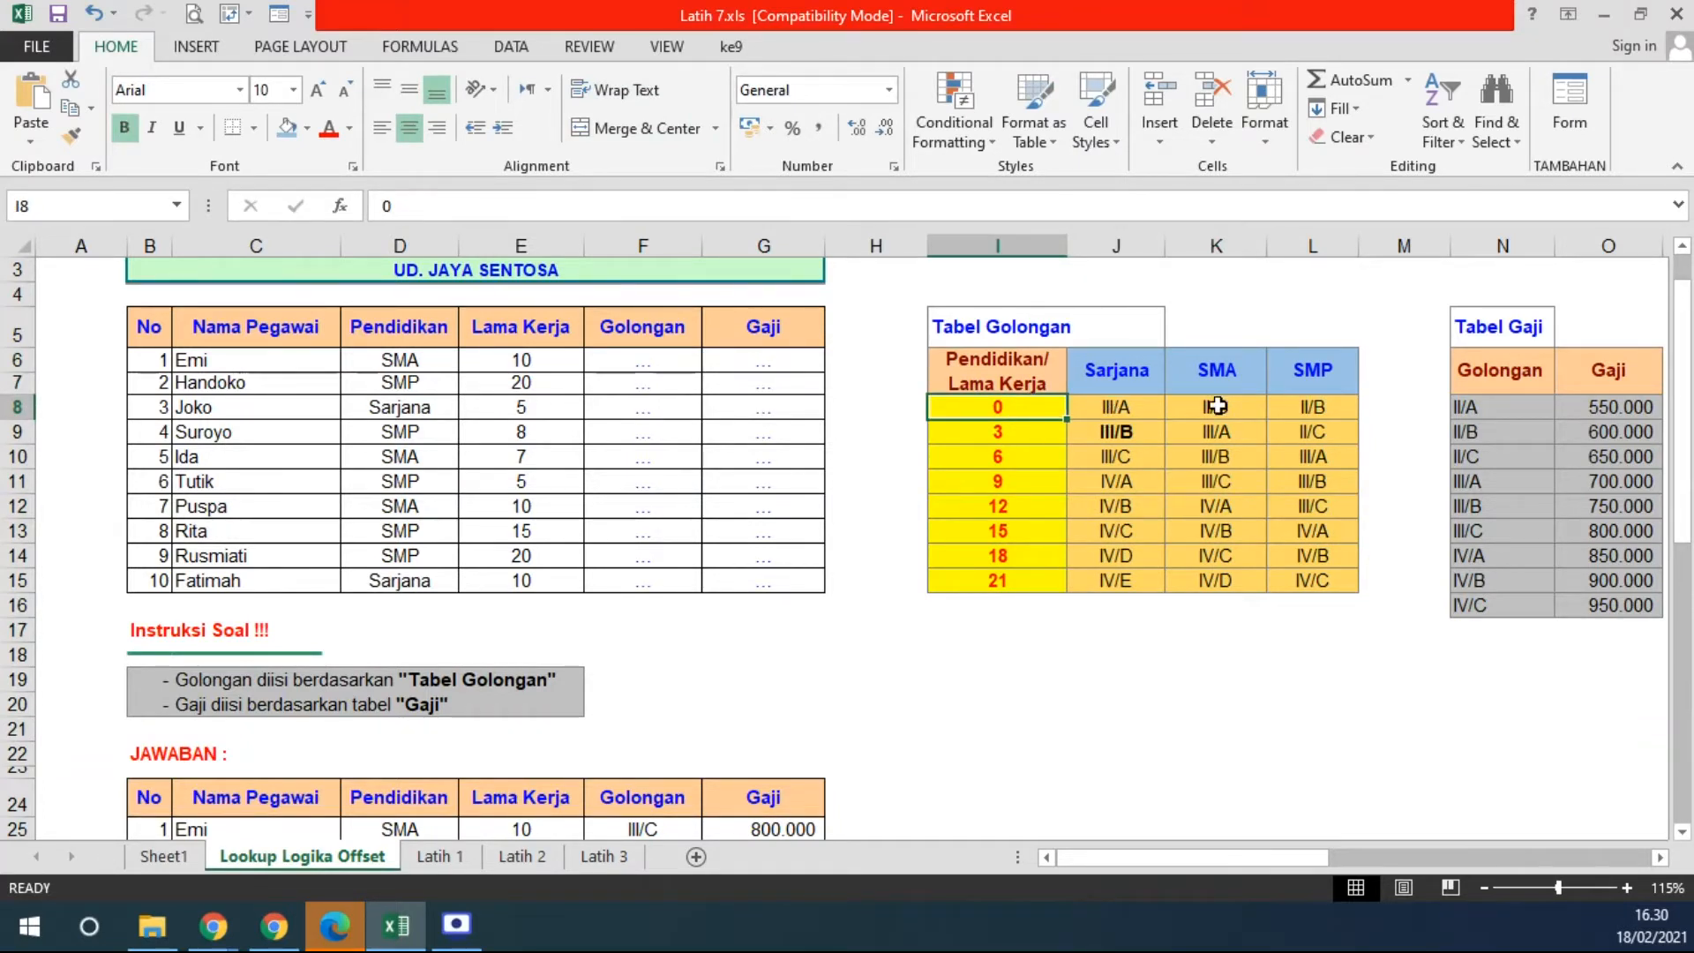
{"action": "left_click", "coordinate": [1233, 382]}
{"action": "left_click", "coordinate": [1216, 408]}
{"action": "left_click", "coordinate": [1030, 413]}
{"action": "left_click", "coordinate": [1300, 370]}
{"action": "left_click", "coordinate": [1315, 408]}
{"action": "left_click_drag", "start_coordinate": [1314, 408], "coordinate": [1328, 452]}
{"action": "left_click", "coordinate": [1321, 409]}
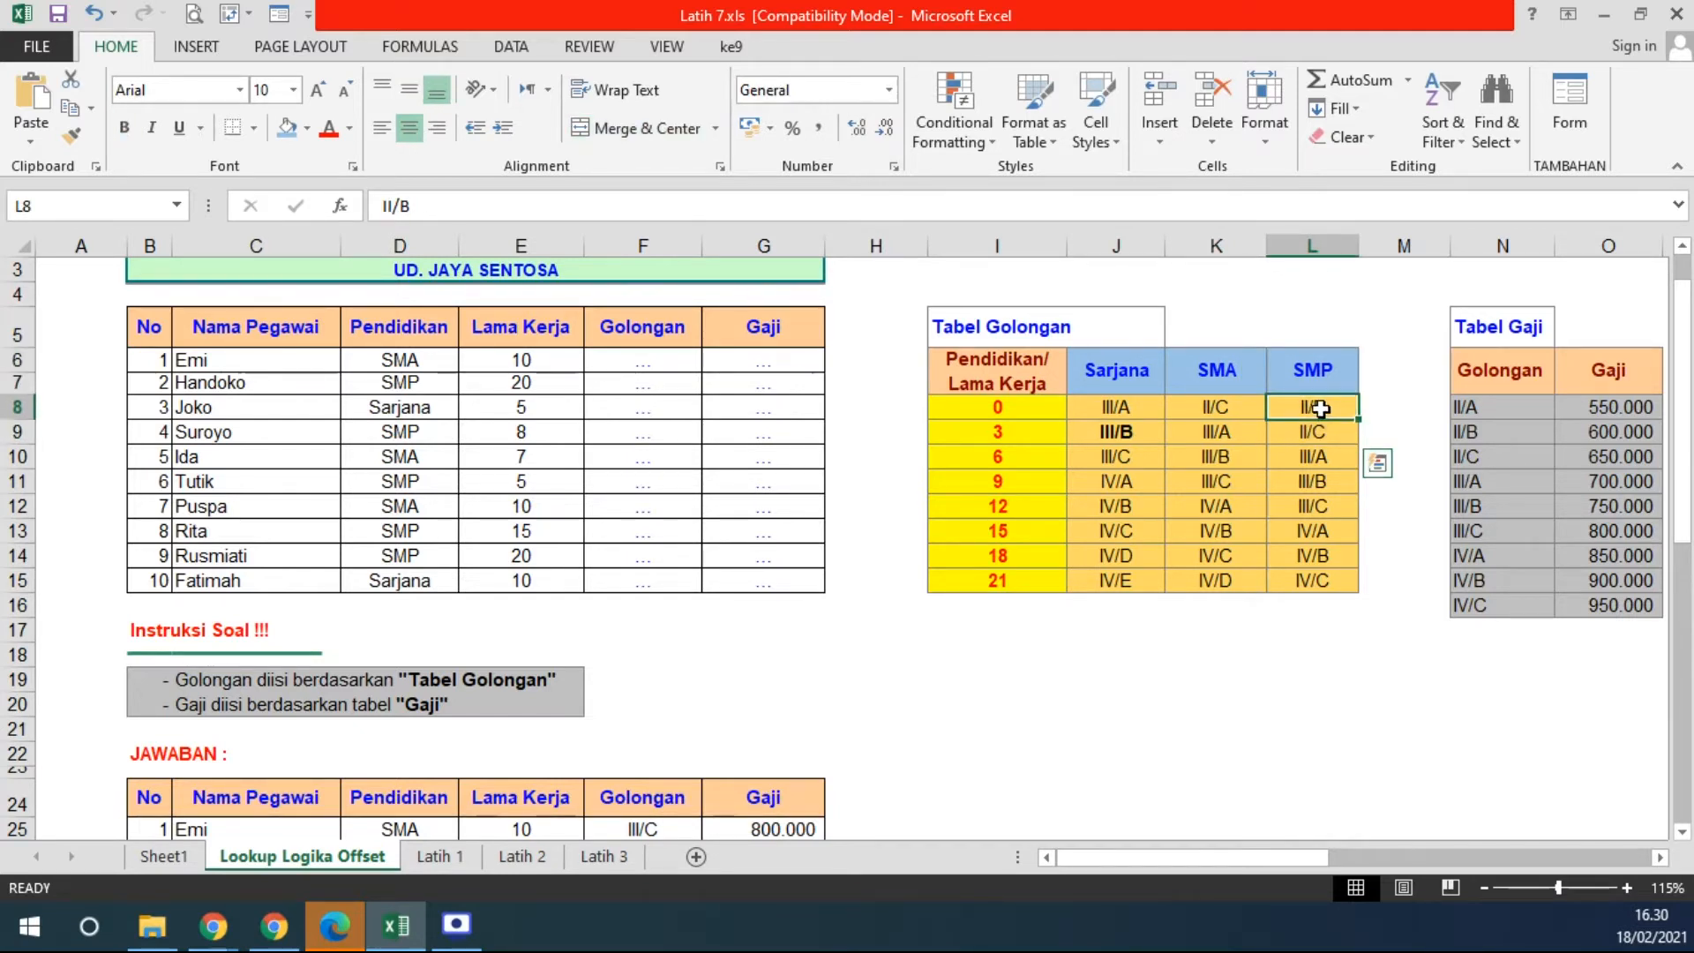
{"action": "left_click", "coordinate": [1008, 413]}
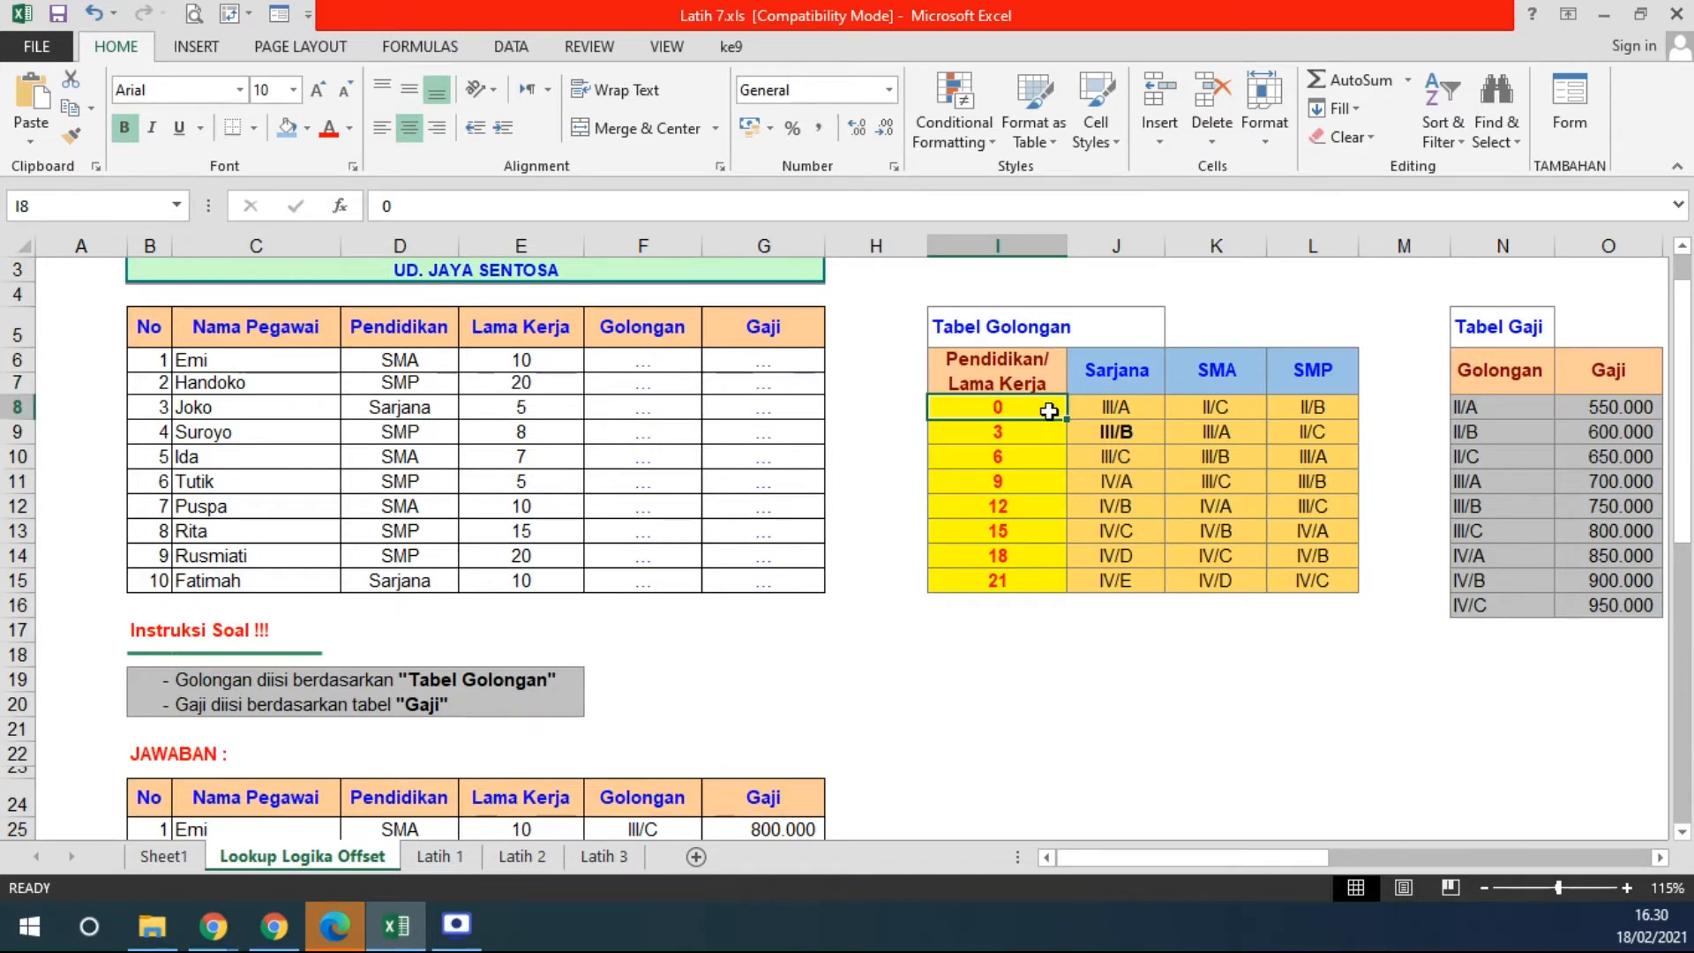
{"action": "left_click", "coordinate": [1024, 432]}
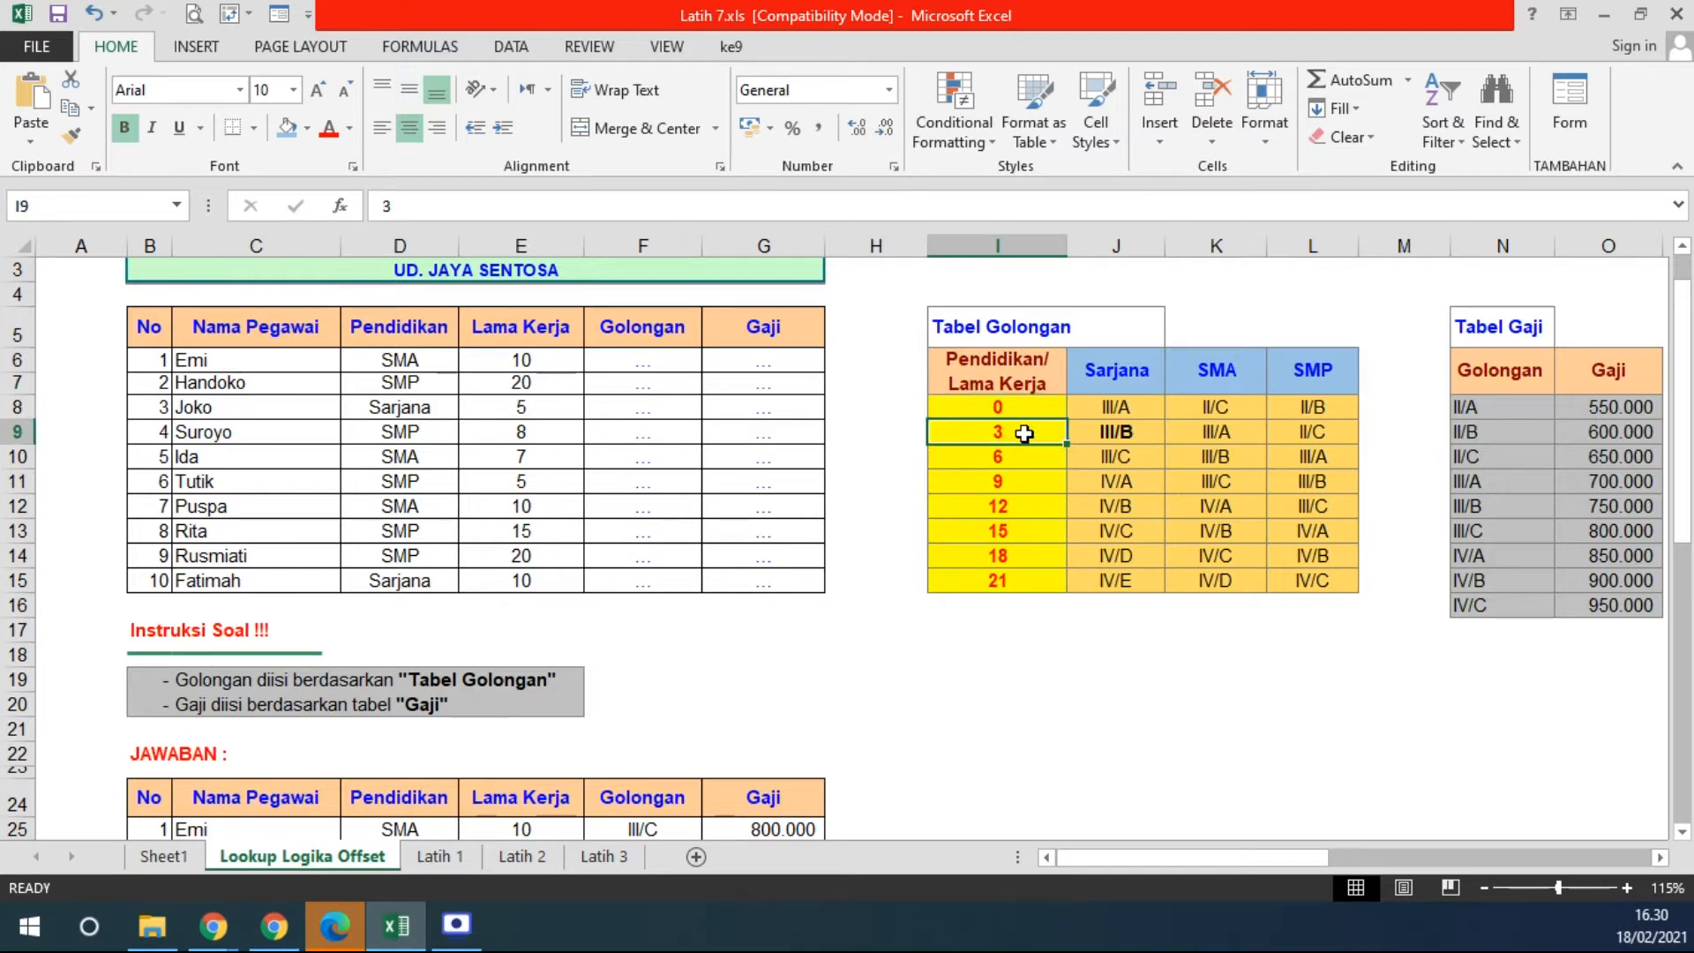
{"action": "left_click", "coordinate": [1147, 377]}
{"action": "left_click", "coordinate": [1119, 432]}
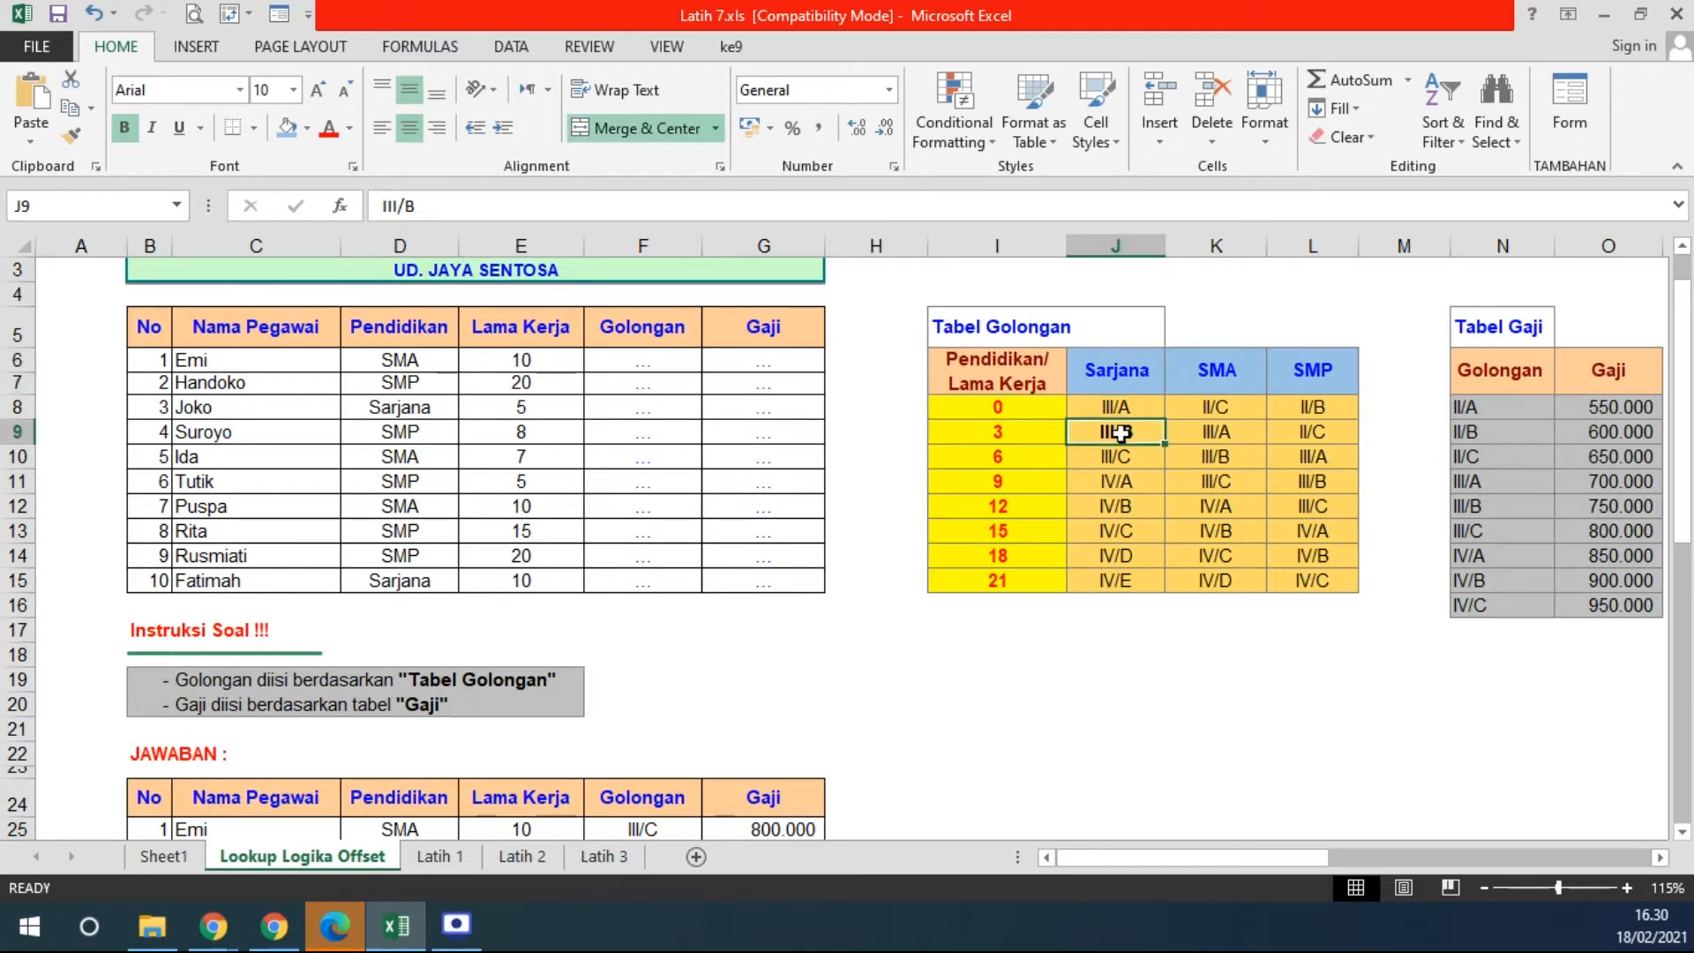
{"action": "left_click", "coordinate": [1239, 380]}
{"action": "left_click", "coordinate": [1217, 432]}
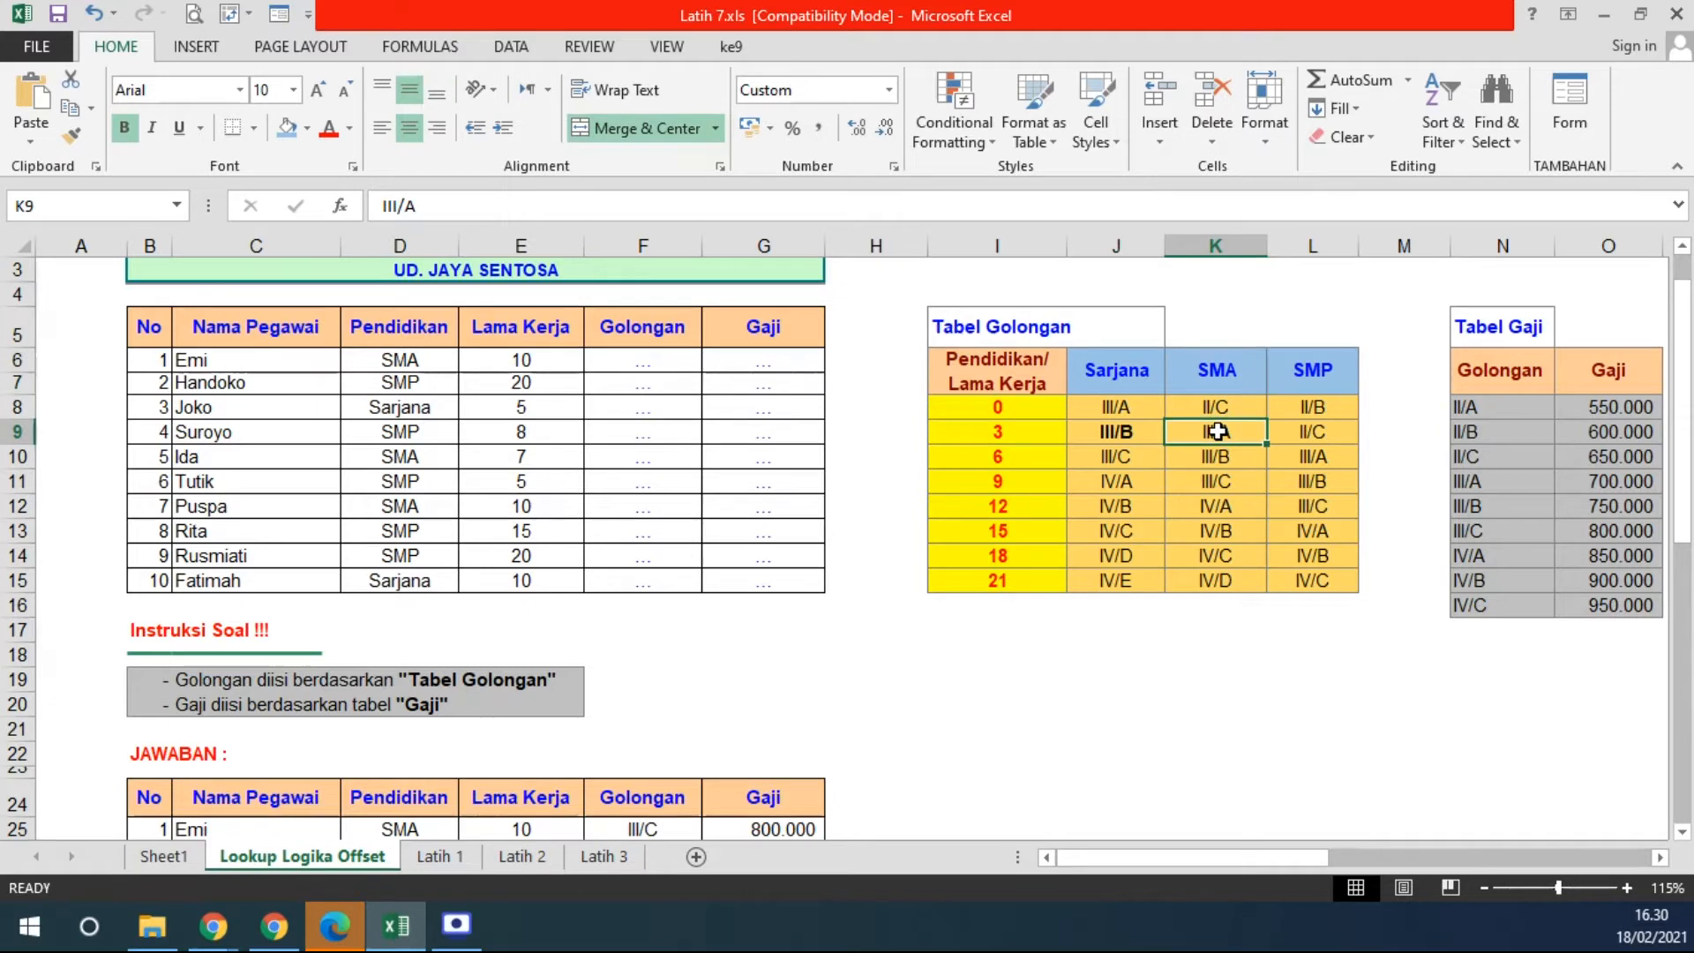
{"action": "left_click", "coordinate": [1046, 434]}
{"action": "left_click", "coordinate": [1315, 375]}
{"action": "left_click", "coordinate": [1312, 430]}
{"action": "left_click_drag", "start_coordinate": [961, 441], "coordinate": [1307, 580]}
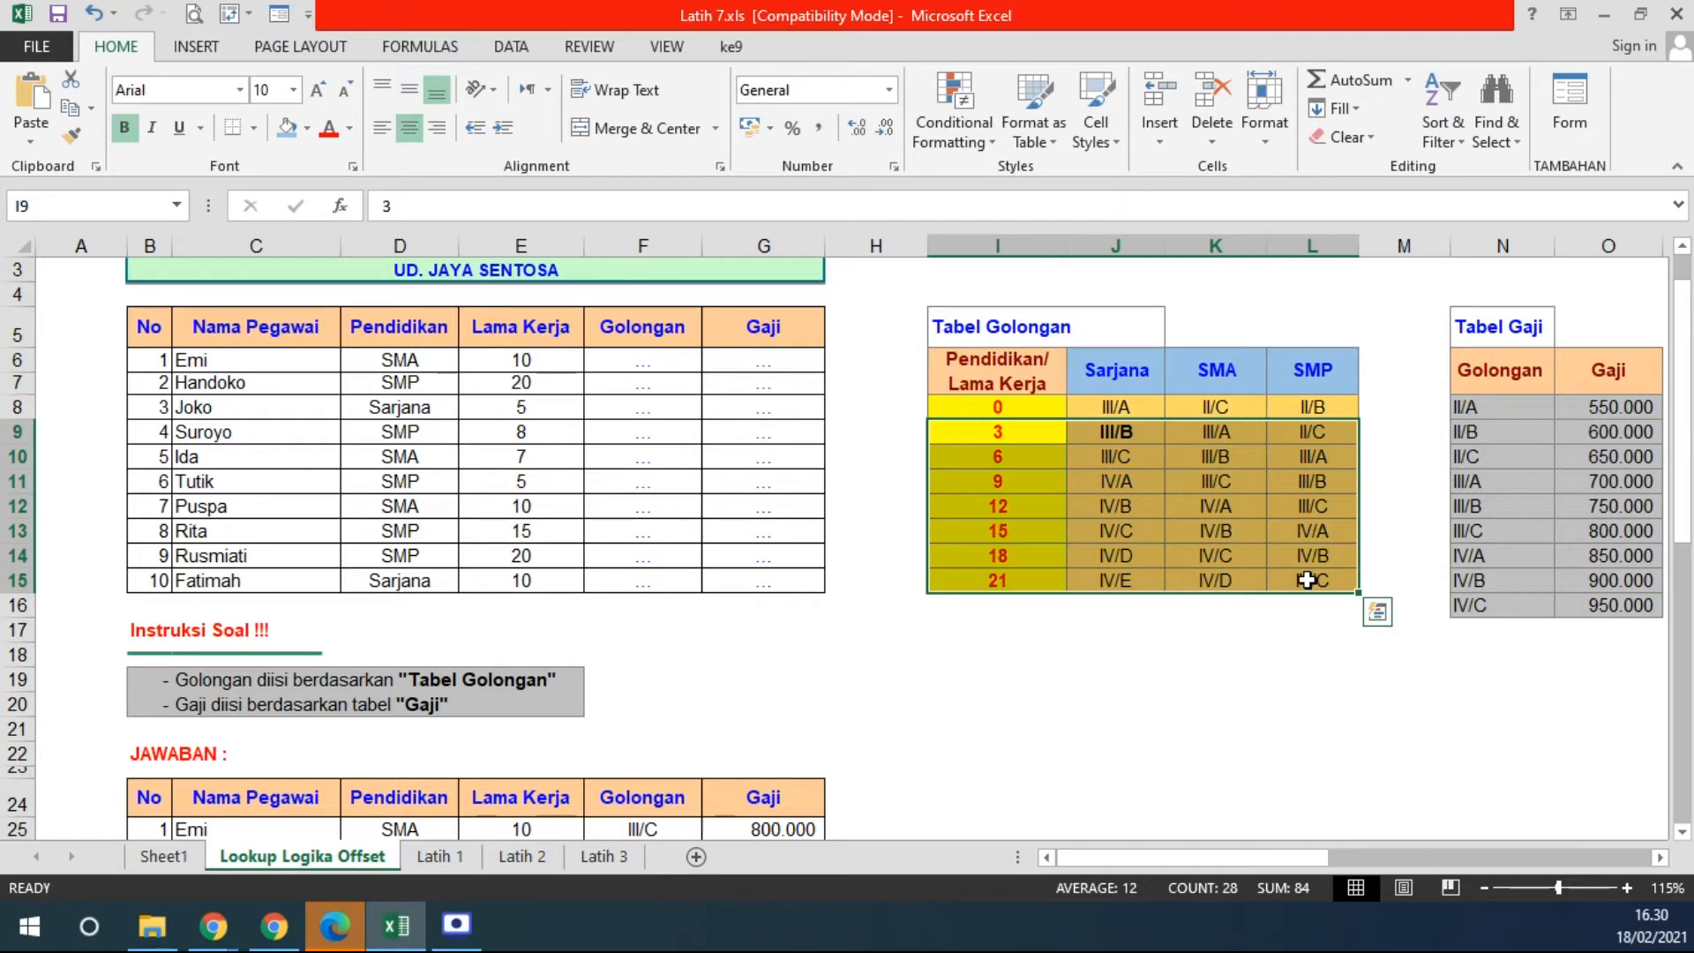
{"action": "left_click_drag", "start_coordinate": [997, 352], "coordinate": [1006, 580]}
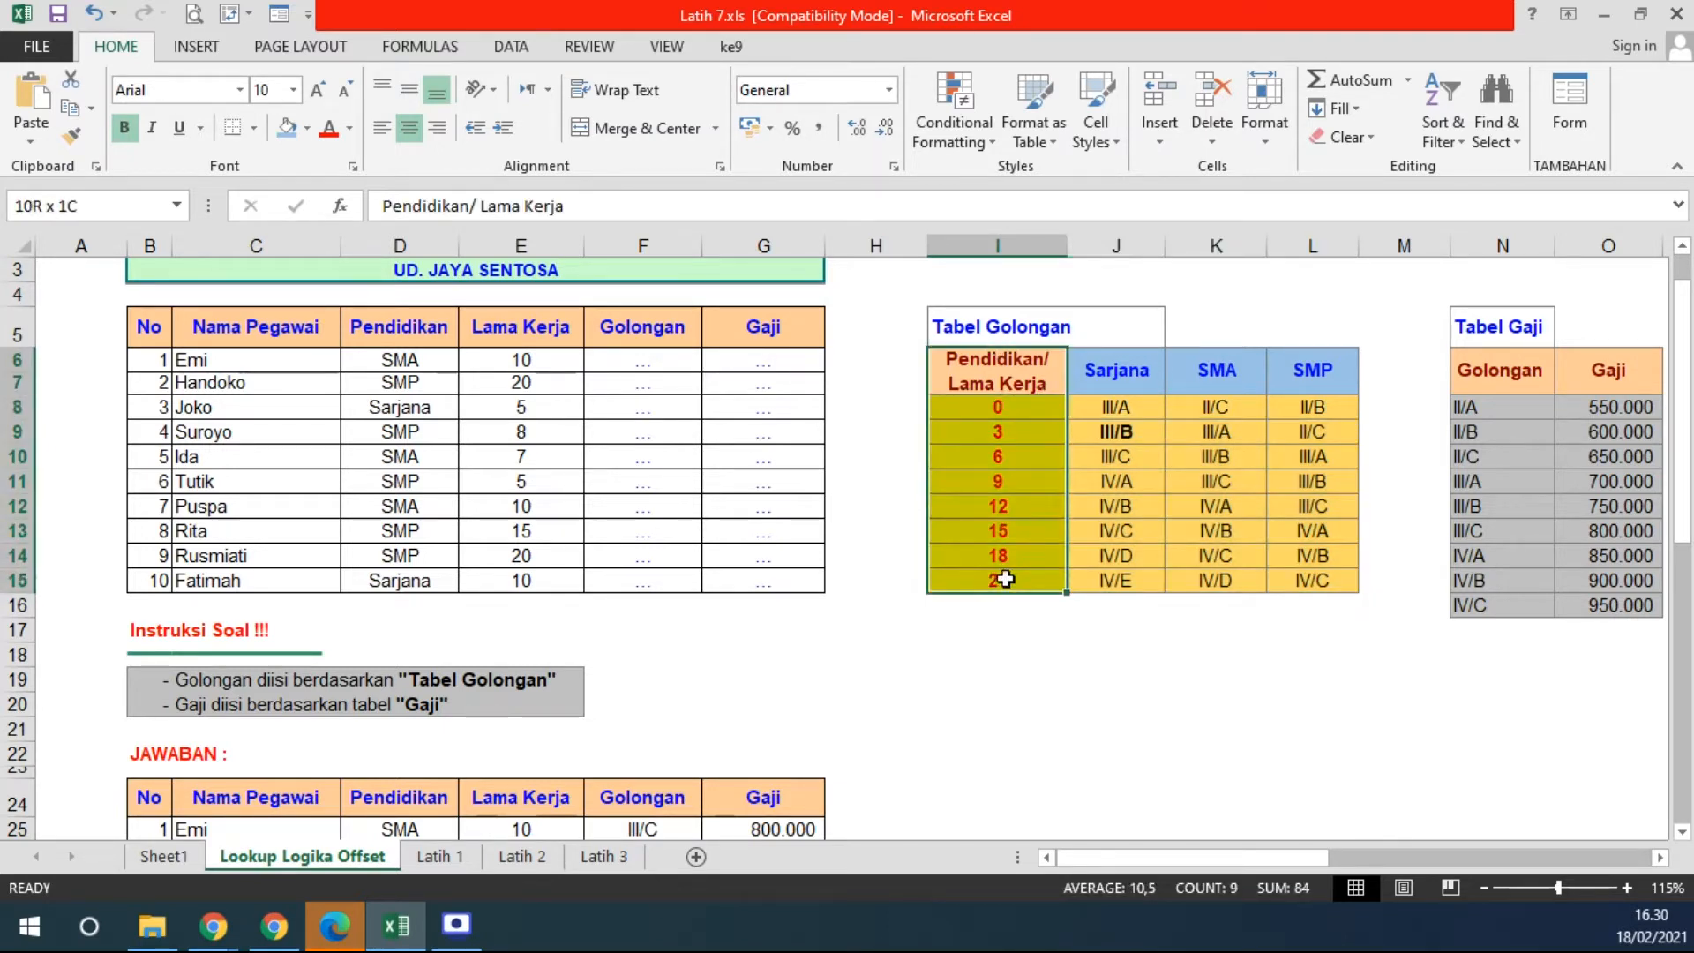
{"action": "left_click_drag", "start_coordinate": [1019, 408], "coordinate": [1011, 582]}
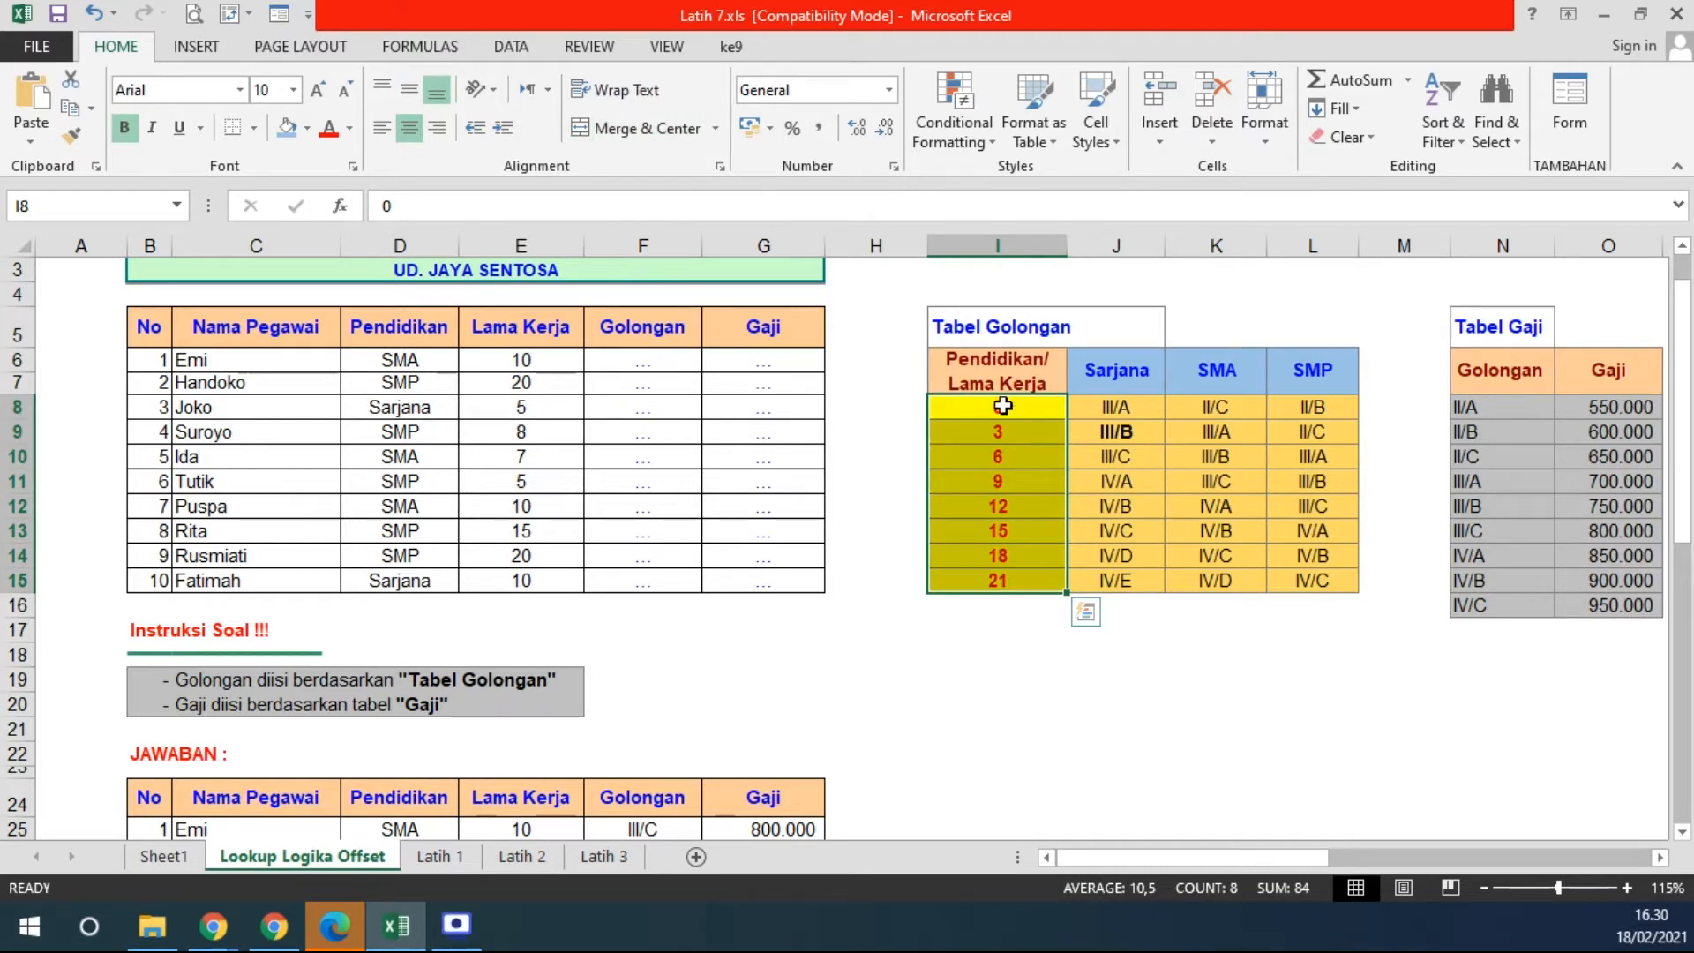
{"action": "left_click_drag", "start_coordinate": [533, 358], "coordinate": [530, 579]}
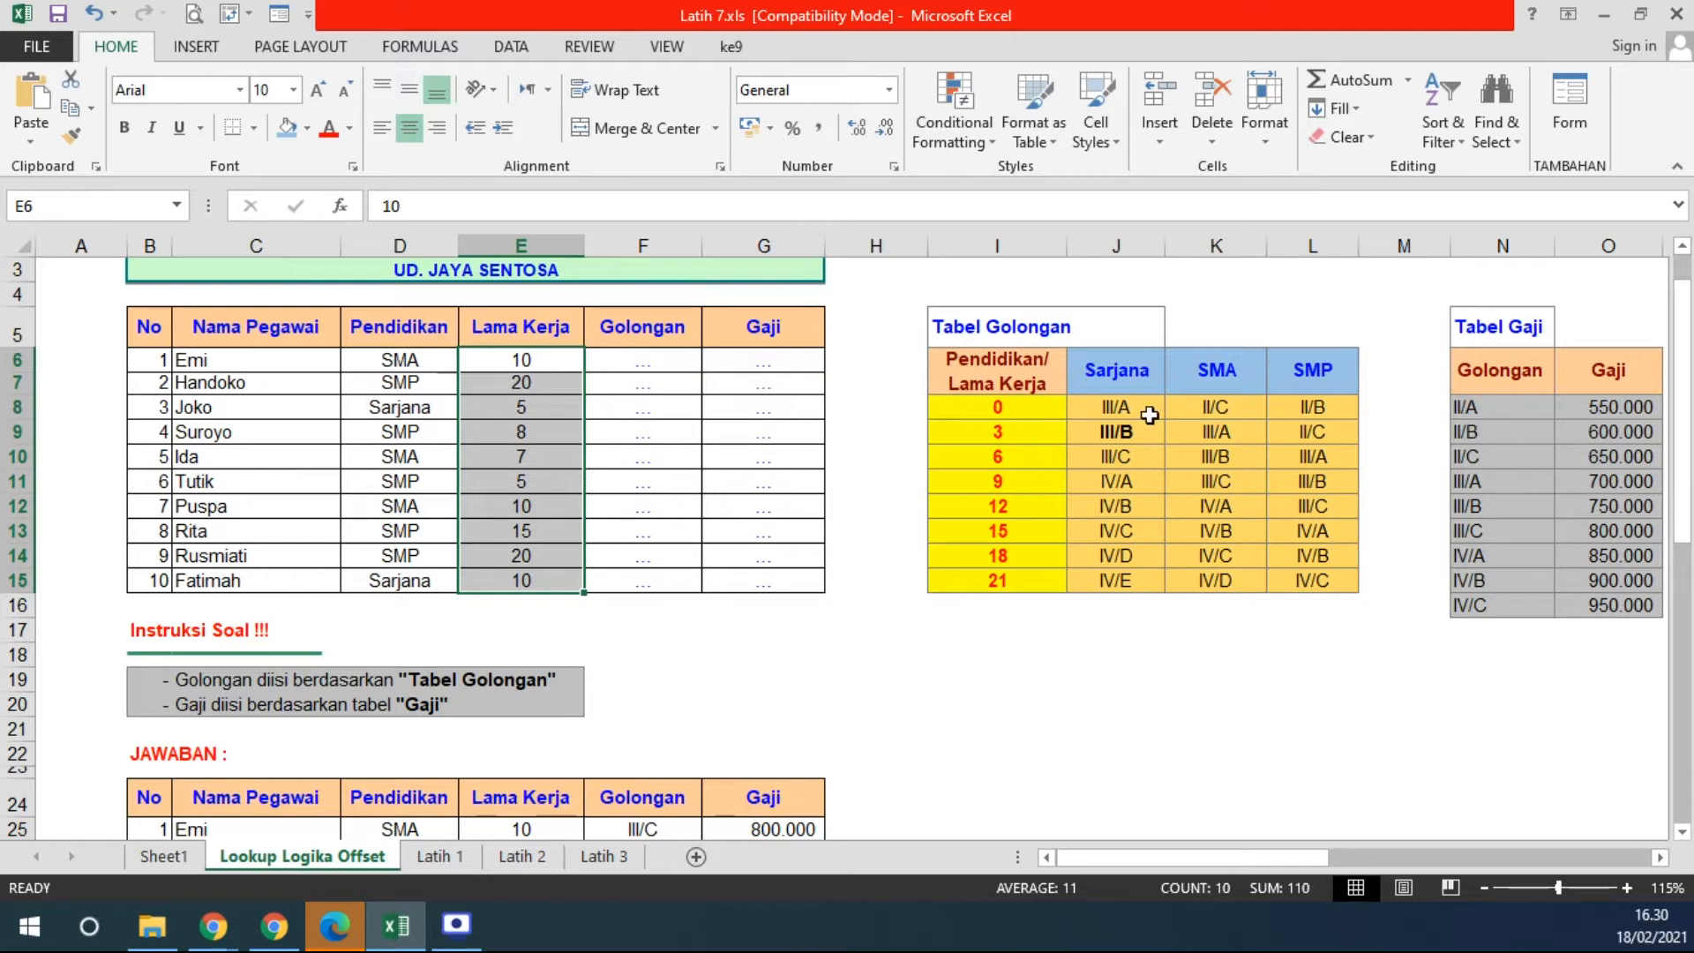
{"action": "left_click_drag", "start_coordinate": [400, 359], "coordinate": [393, 586]}
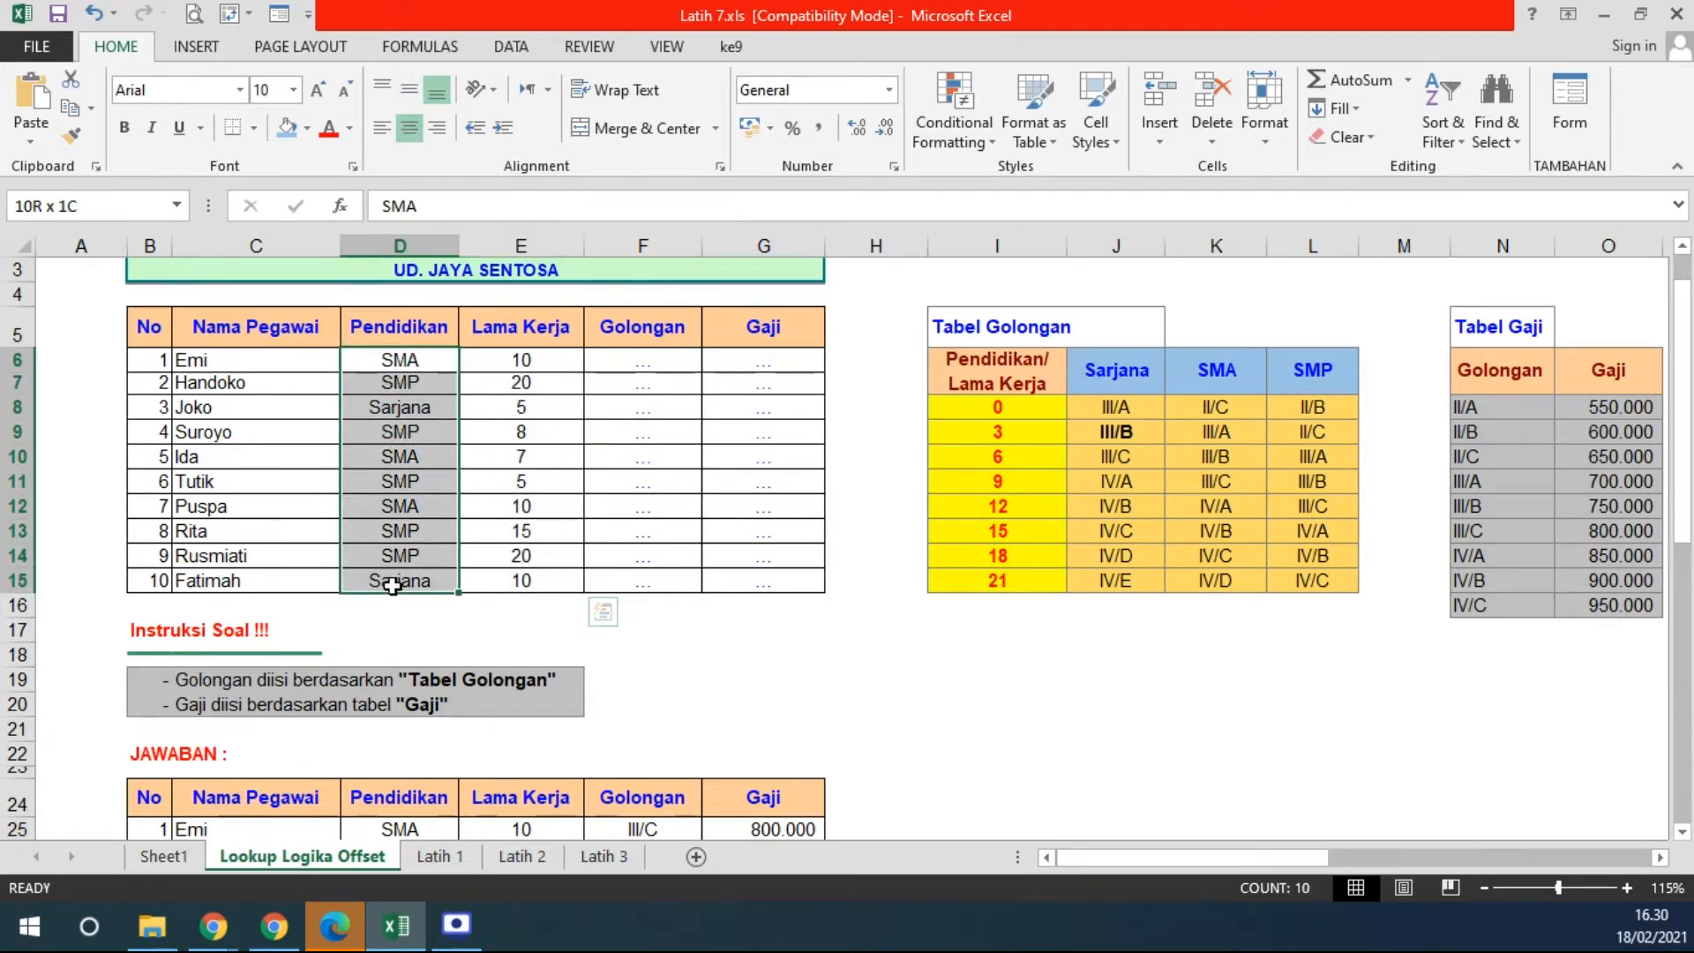
{"action": "left_click", "coordinate": [967, 407]}
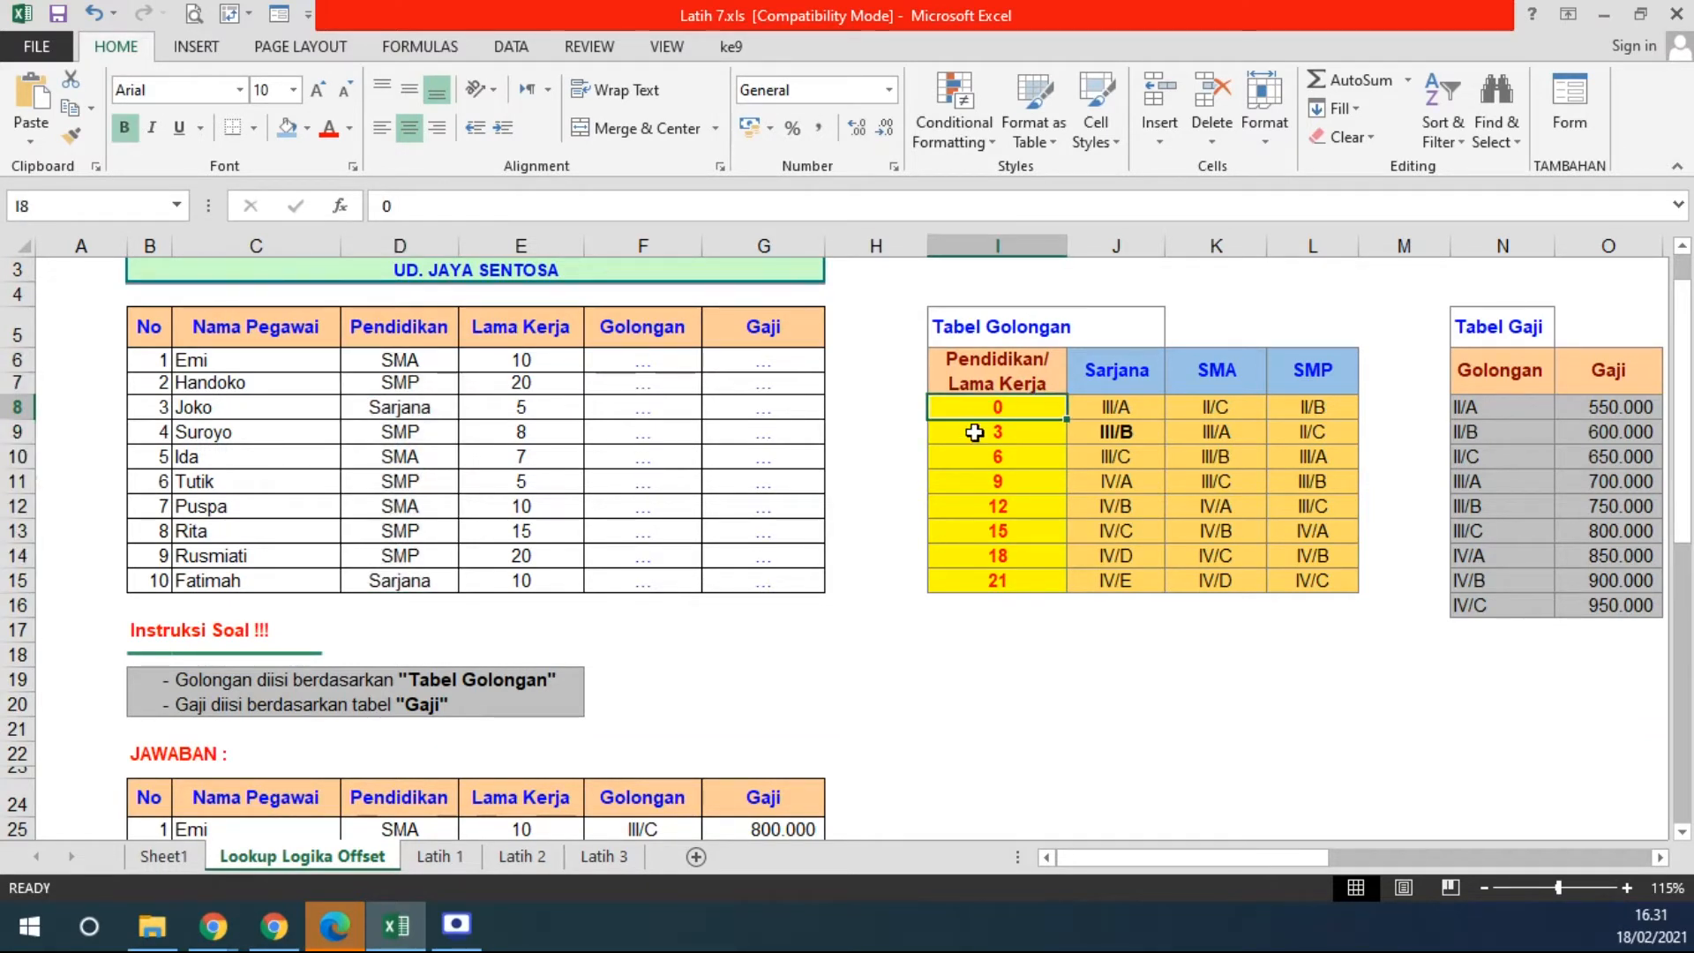
{"action": "left_click", "coordinate": [971, 432]}
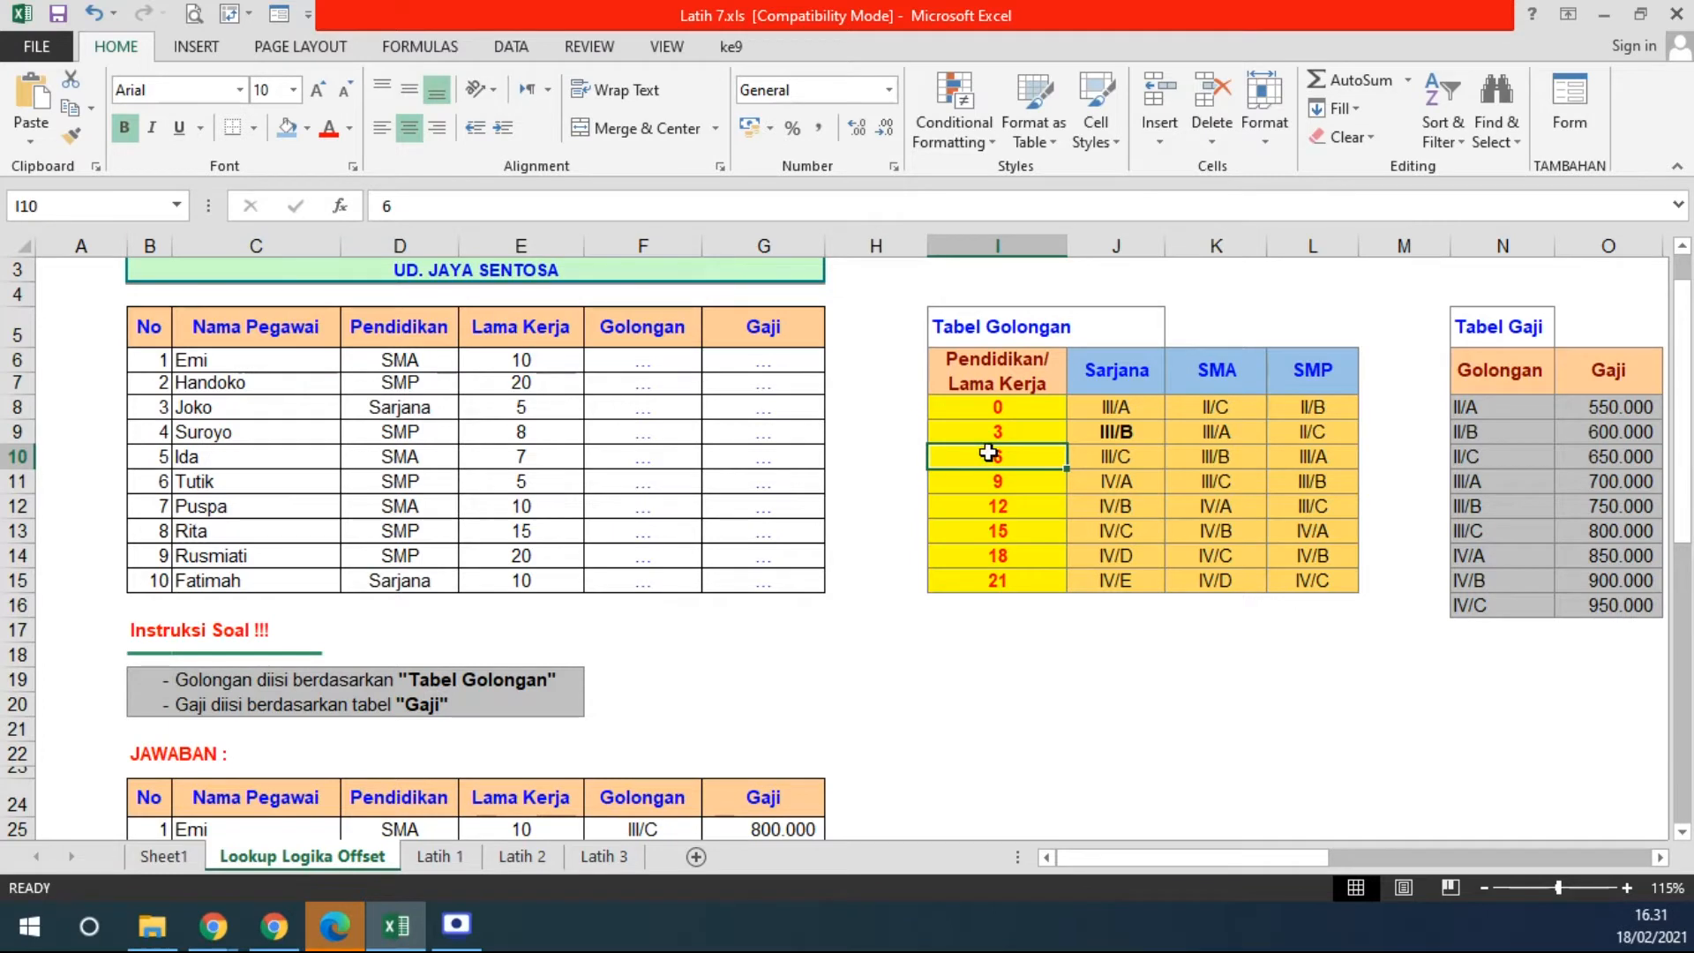
{"action": "left_click_drag", "start_coordinate": [1089, 386], "coordinate": [1437, 379]}
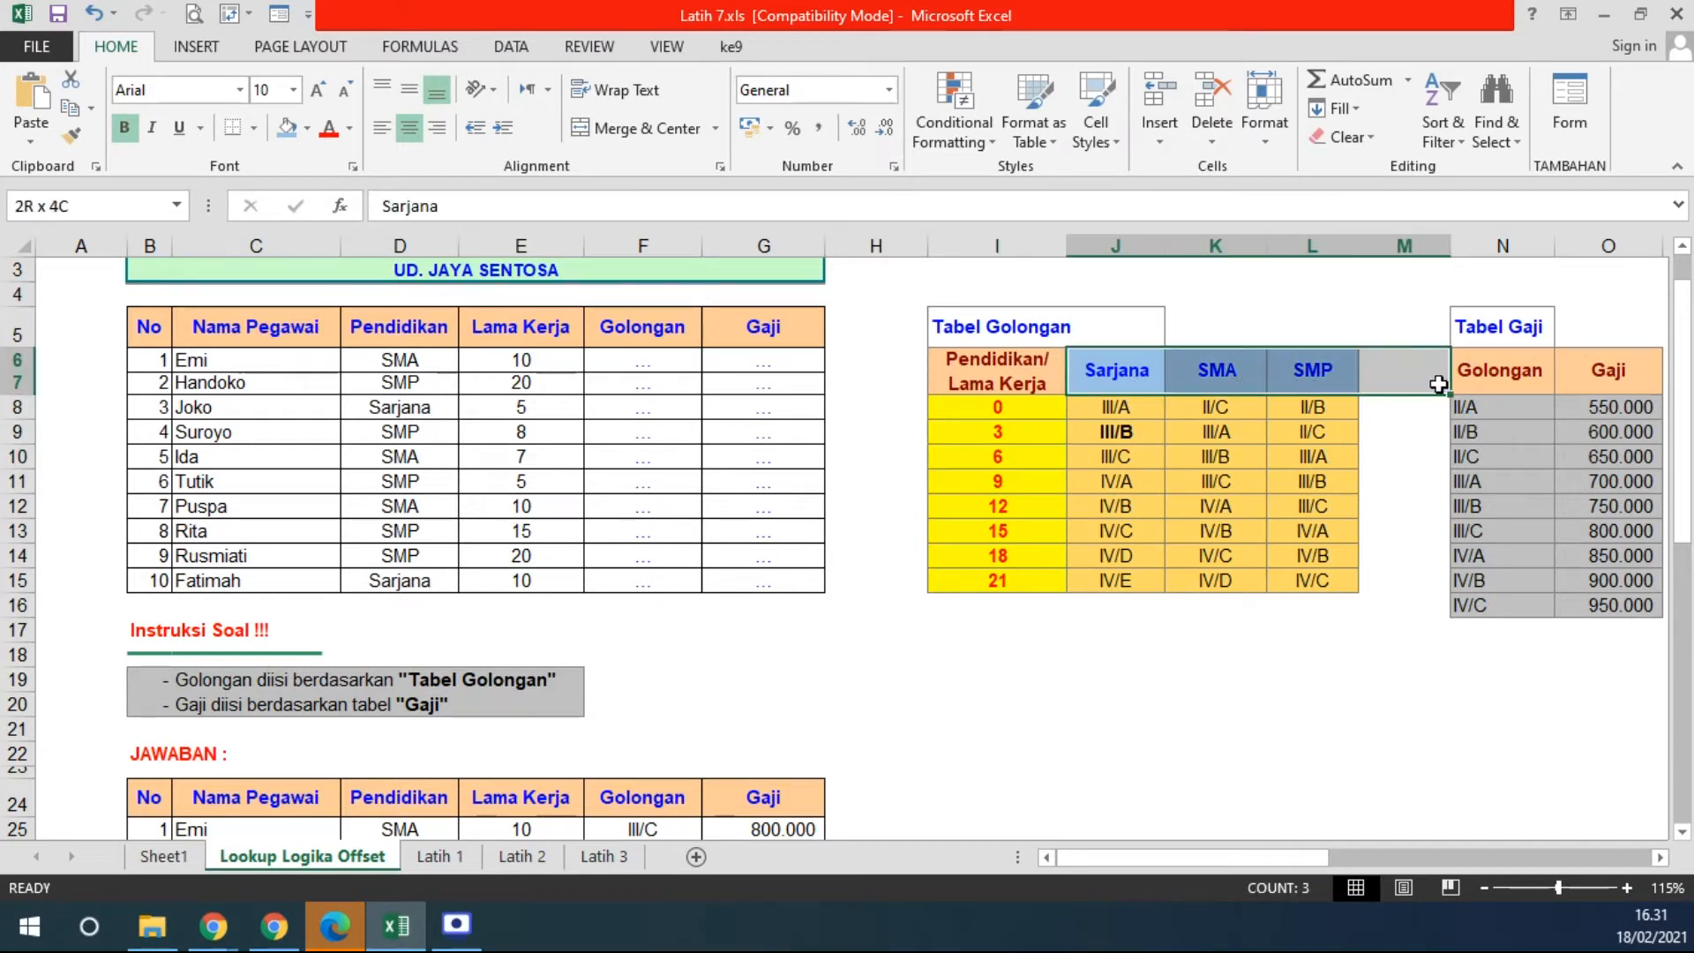
{"action": "left_click", "coordinate": [1115, 371]}
{"action": "left_click", "coordinate": [1216, 375]}
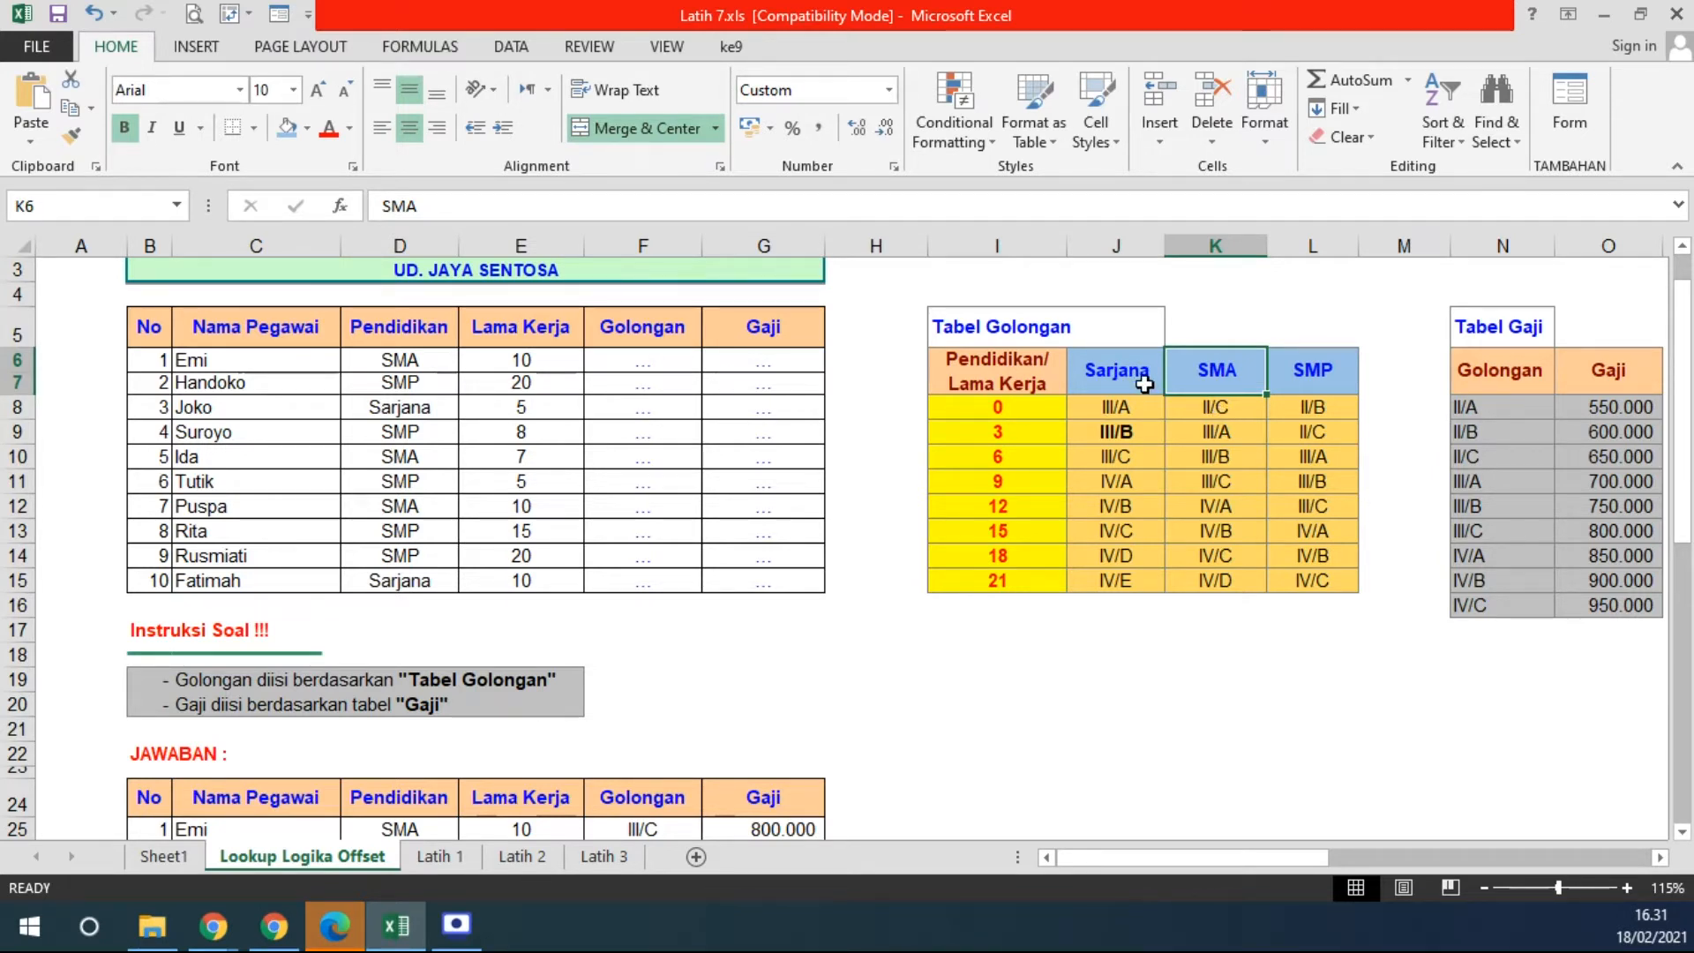
{"action": "left_click_drag", "start_coordinate": [1138, 379], "coordinate": [1217, 369]}
{"action": "left_click_drag", "start_coordinate": [999, 409], "coordinate": [988, 578]}
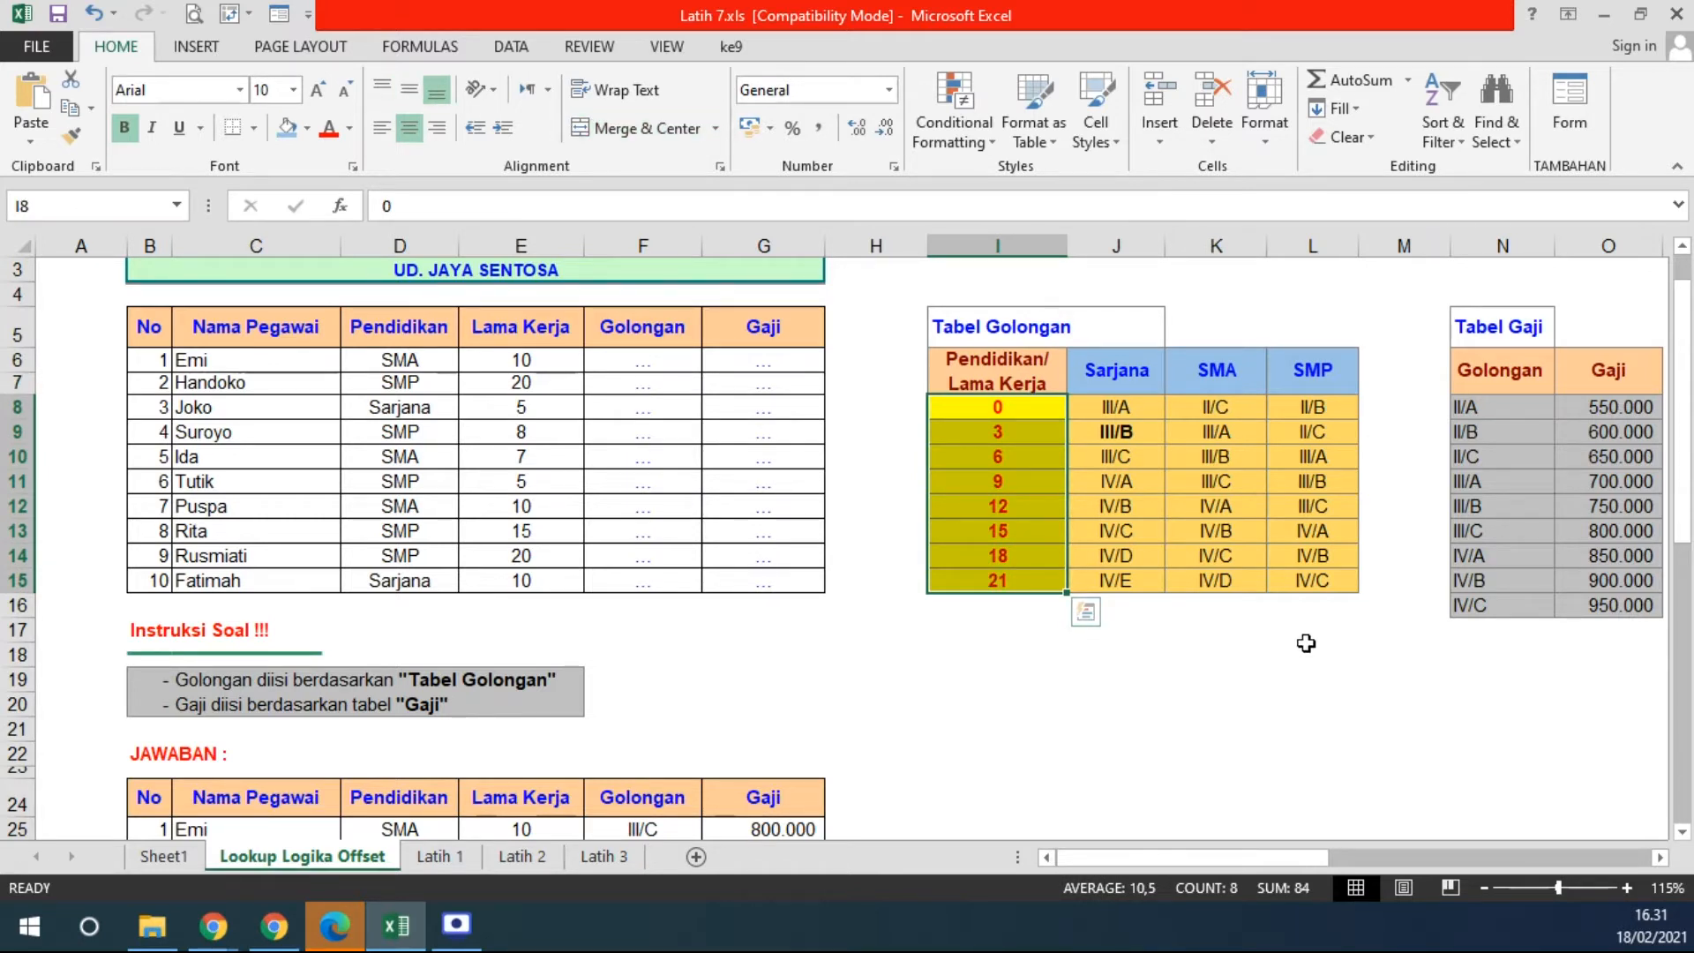
{"action": "left_click_drag", "start_coordinate": [1013, 375], "coordinate": [1271, 578]}
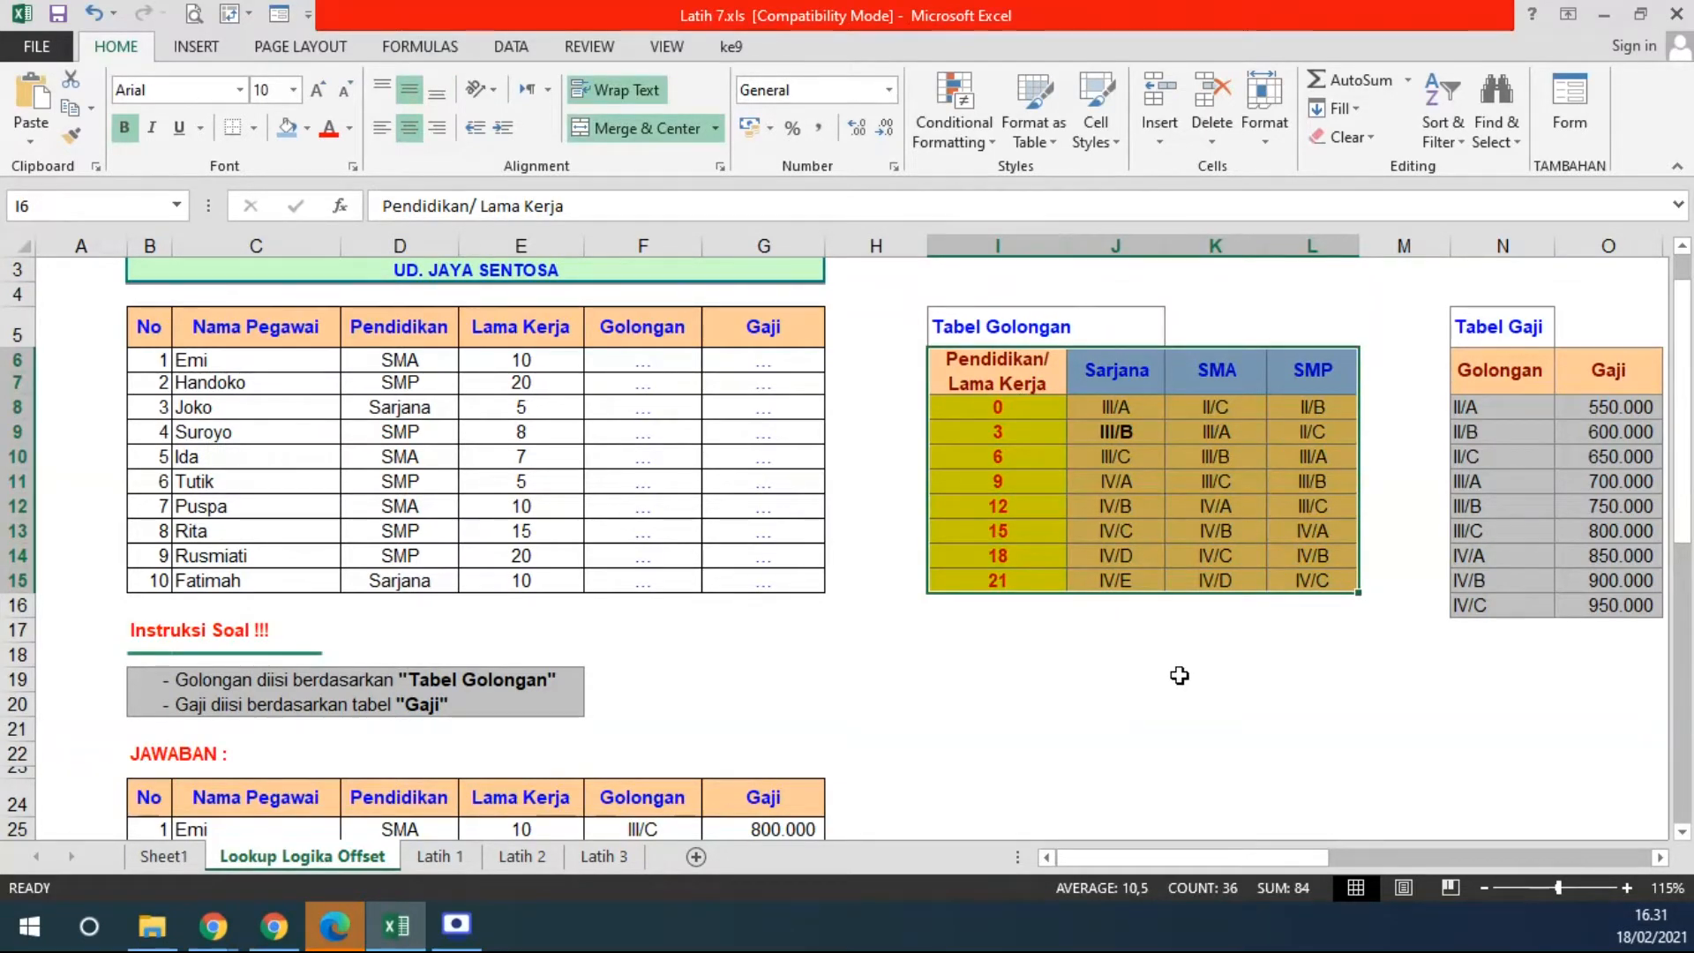
{"action": "left_click_drag", "start_coordinate": [1005, 407], "coordinate": [1006, 578]}
{"action": "left_click", "coordinate": [997, 402]}
{"action": "left_click_drag", "start_coordinate": [997, 402], "coordinate": [990, 578]}
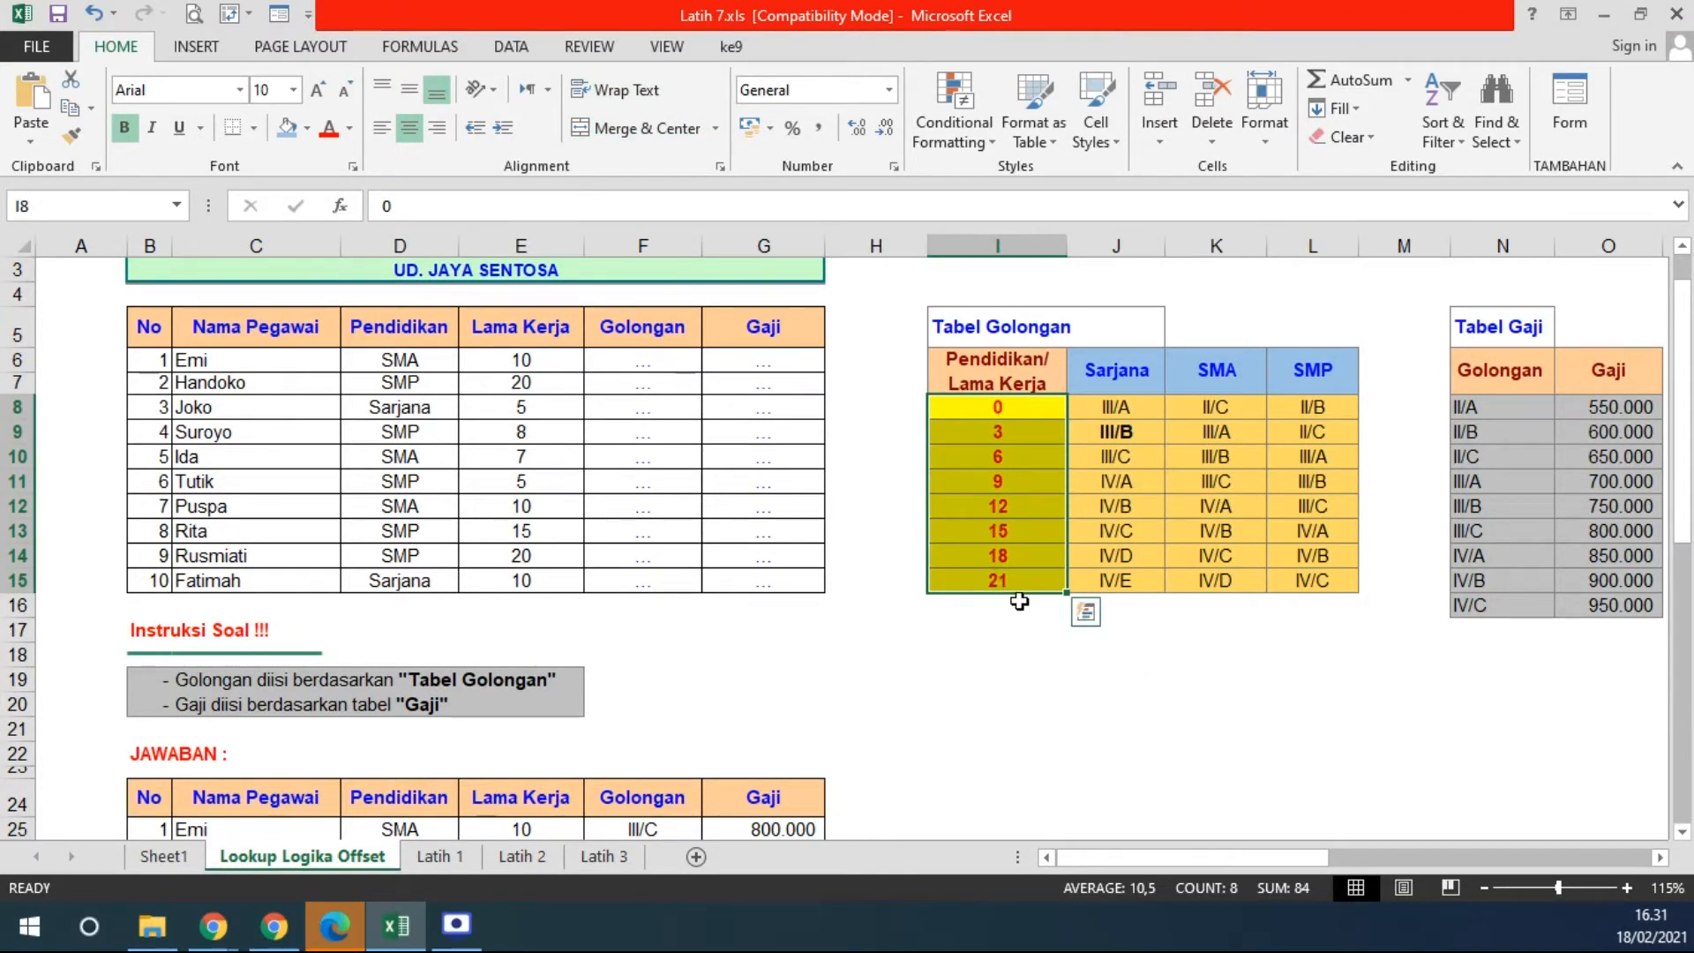
{"action": "left_click", "coordinate": [1020, 601]}
{"action": "left_click_drag", "start_coordinate": [997, 407], "coordinate": [999, 578]}
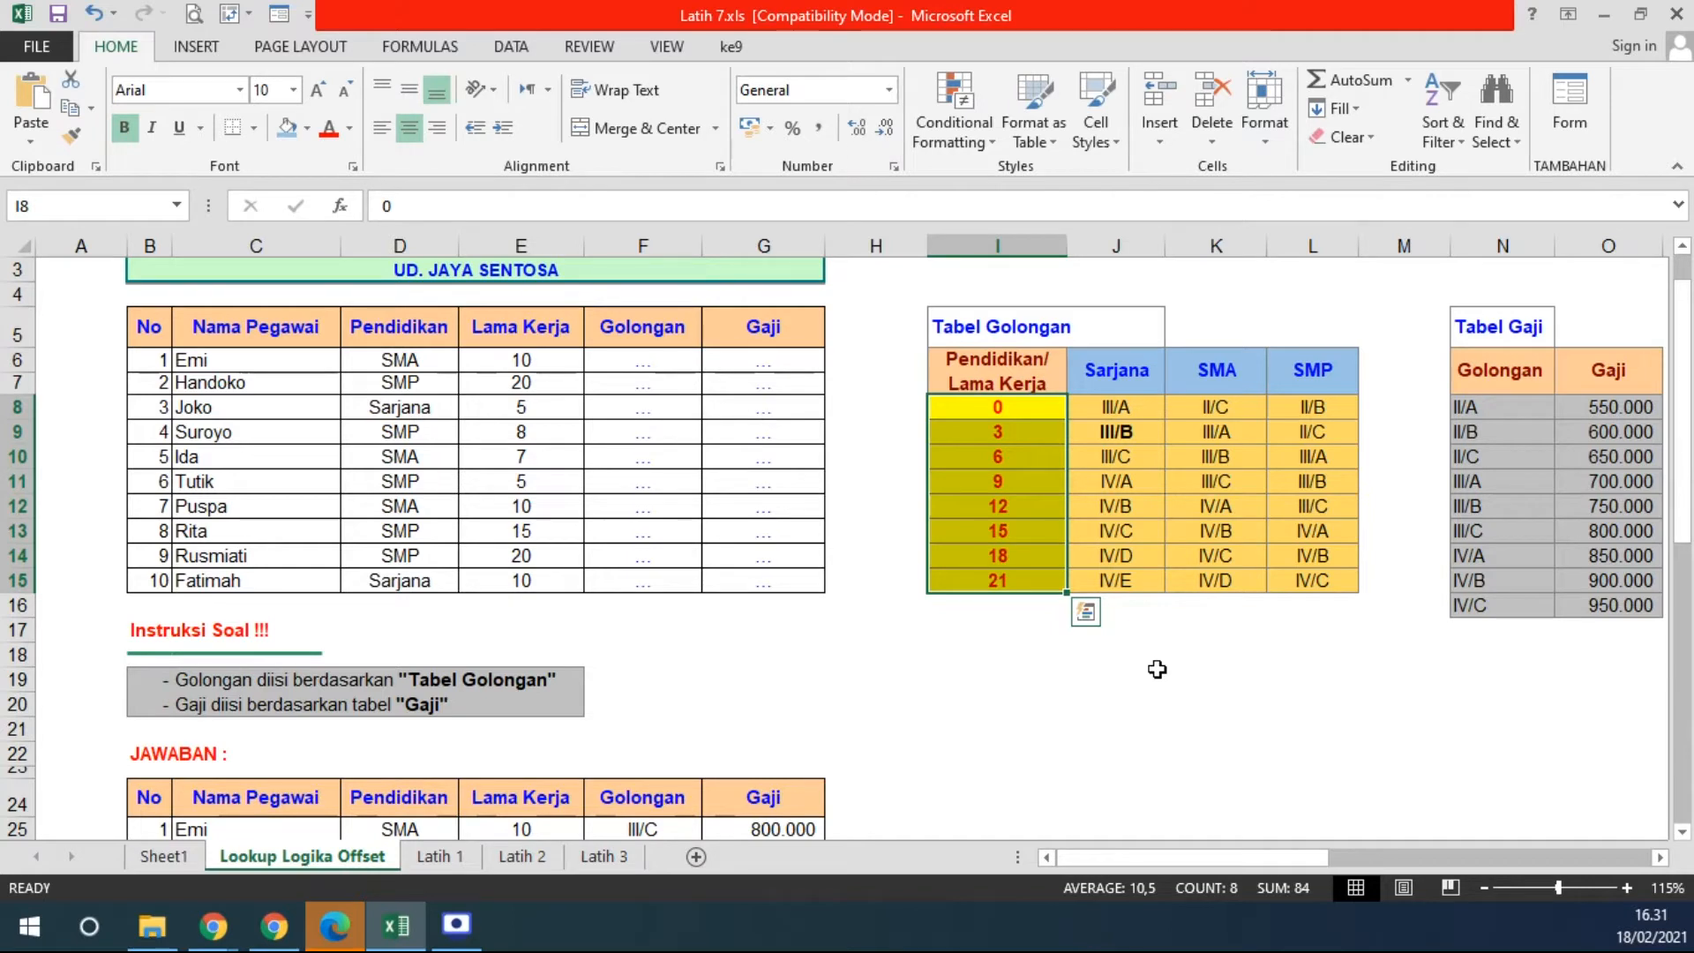
{"action": "left_click_drag", "start_coordinate": [1116, 368], "coordinate": [1304, 369]}
{"action": "left_click_drag", "start_coordinate": [1035, 416], "coordinate": [1013, 584]}
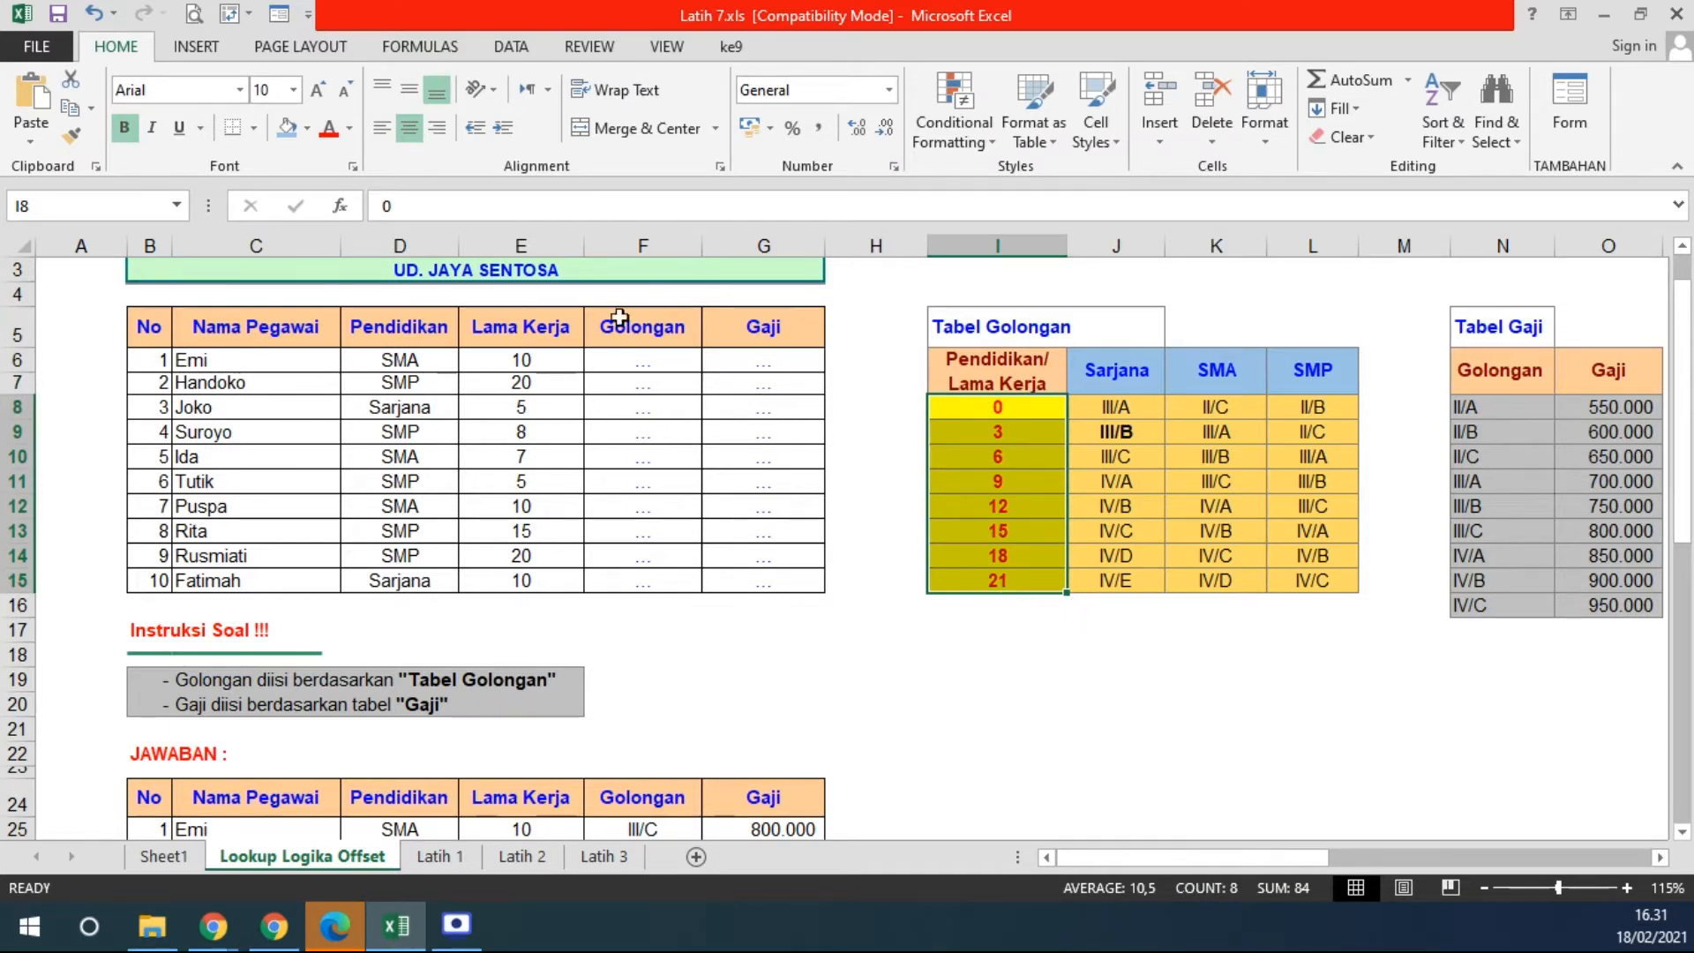
{"action": "left_click", "coordinate": [622, 357]}
- Start F6's formula as =VLOOKUP(E6; and drag over Tabel Golongan for the table range
{"action": "type", "text": "="}
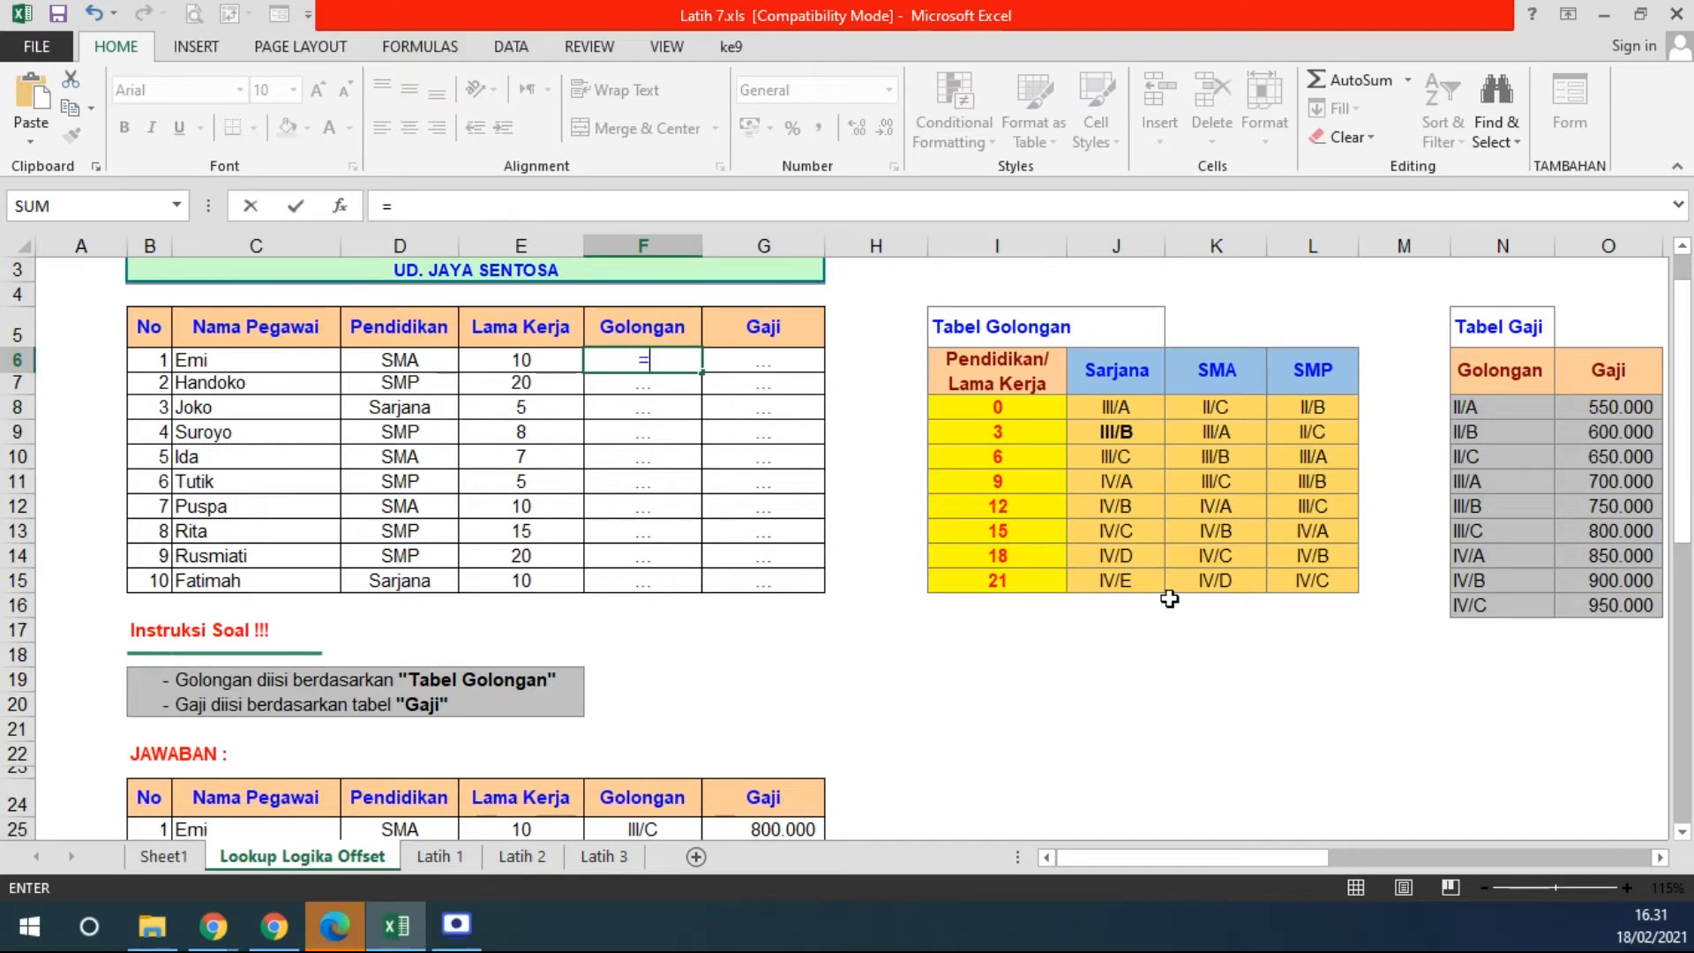
{"action": "type", "text": "VLOOKU"}
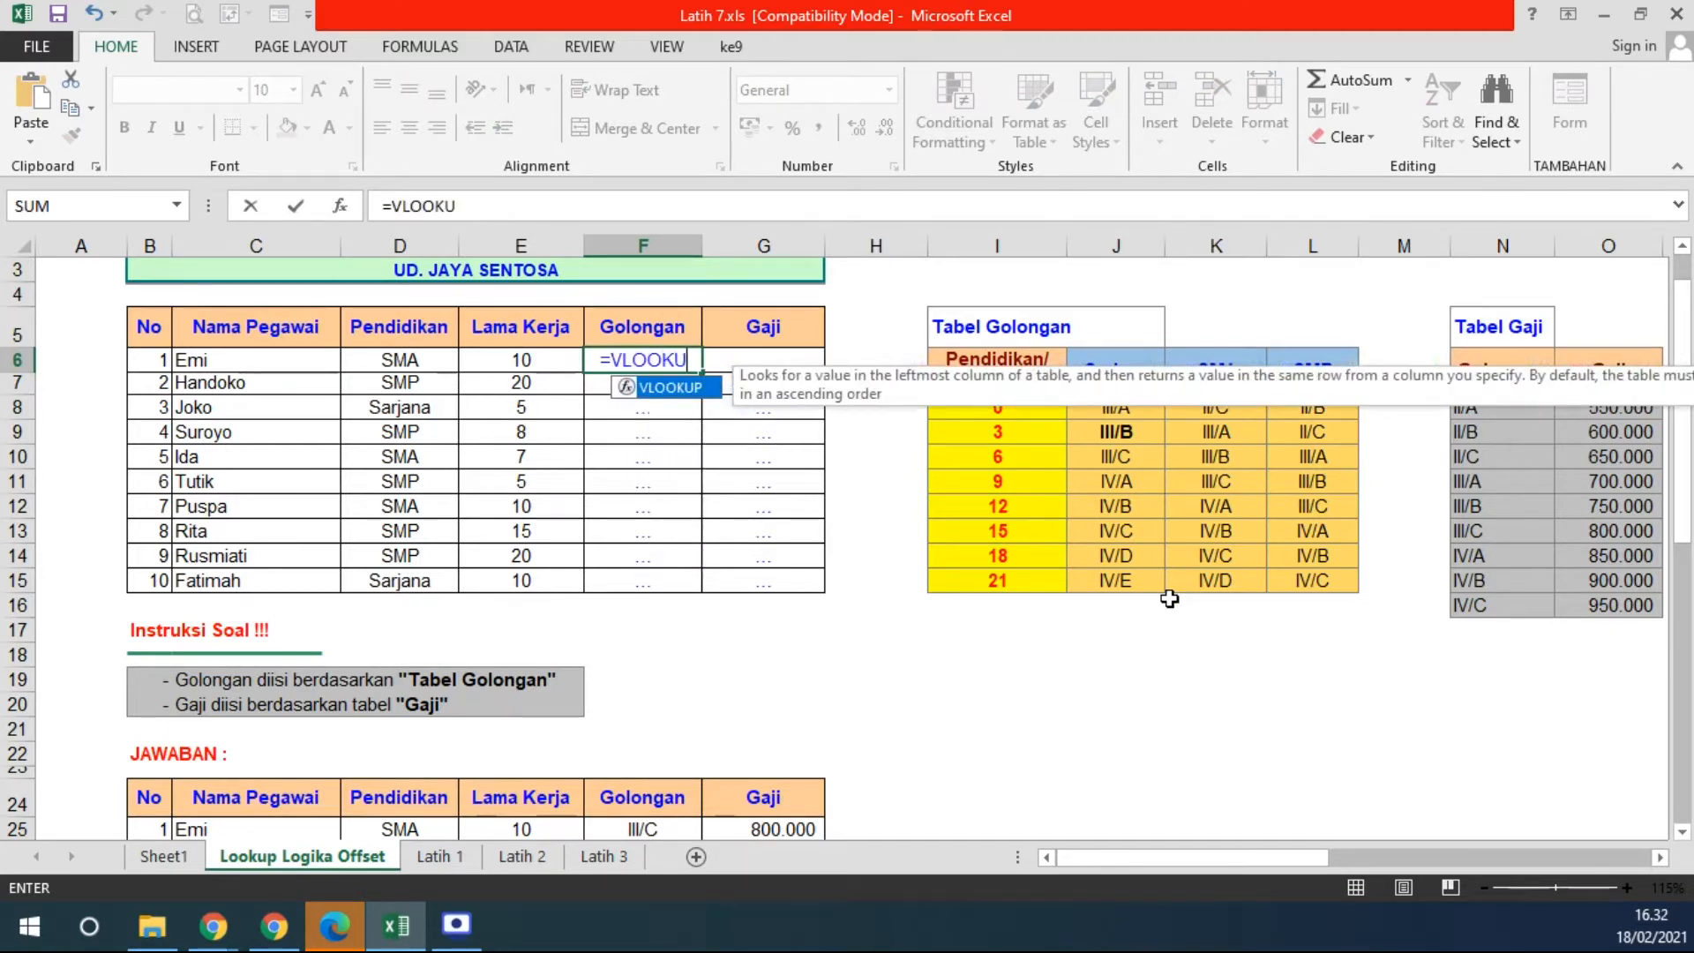
{"action": "type", "text": "P("}
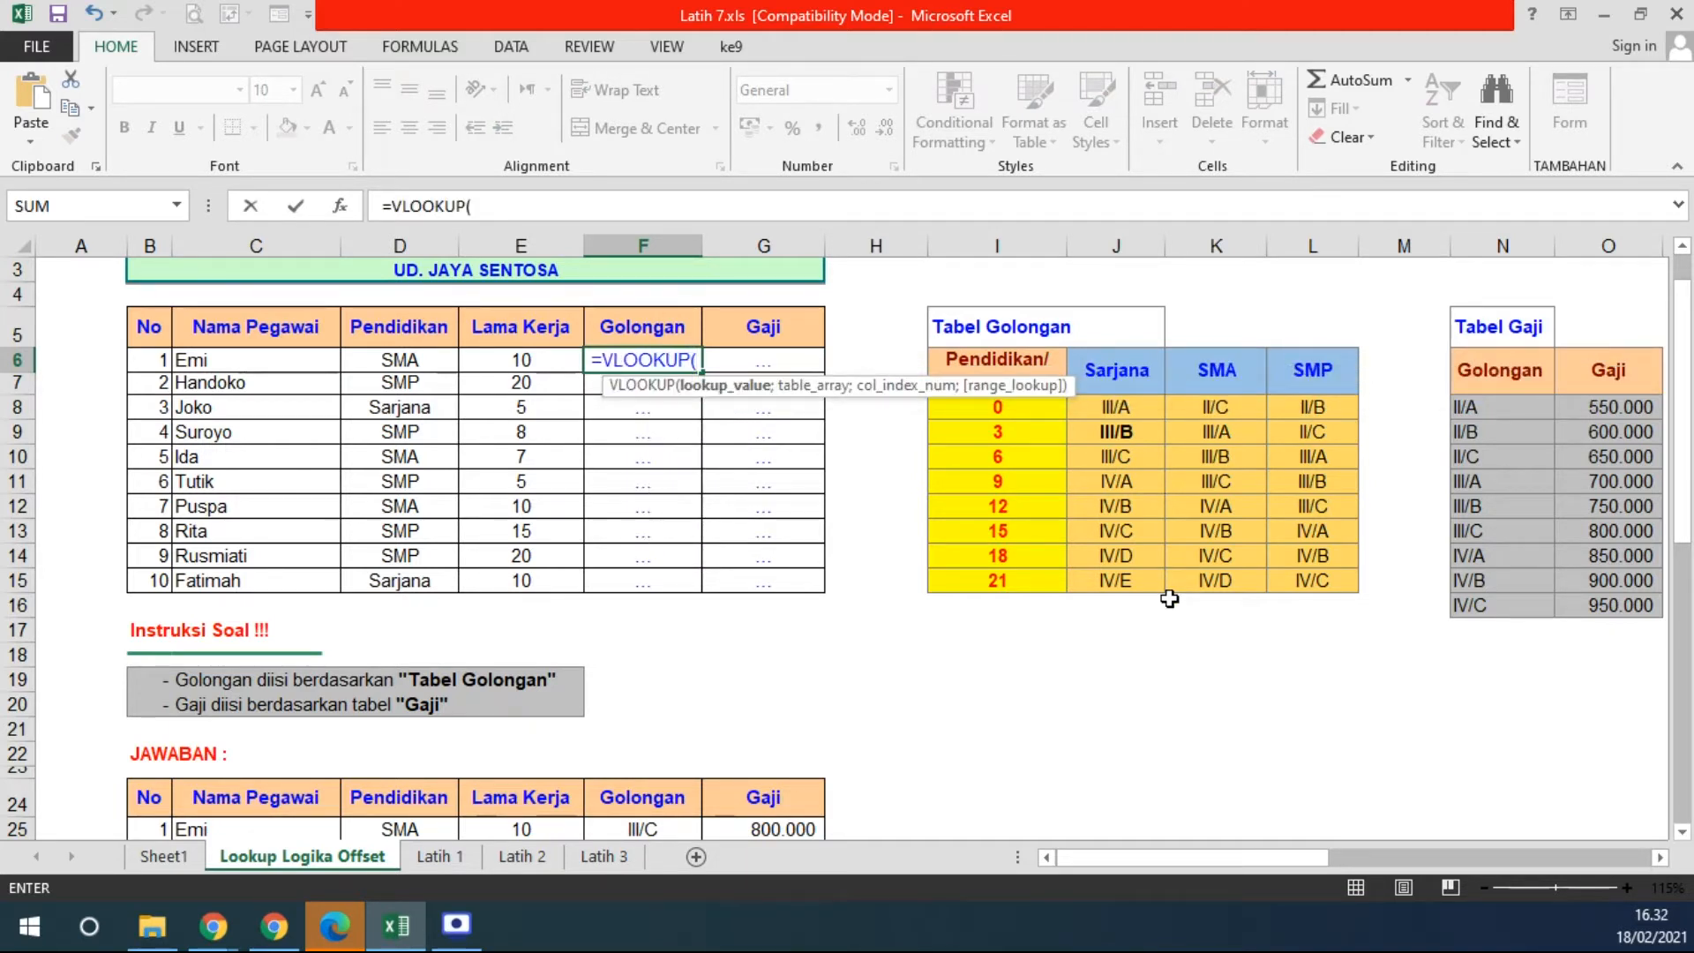
{"action": "left_click_drag", "start_coordinate": [807, 388], "coordinate": [804, 295]}
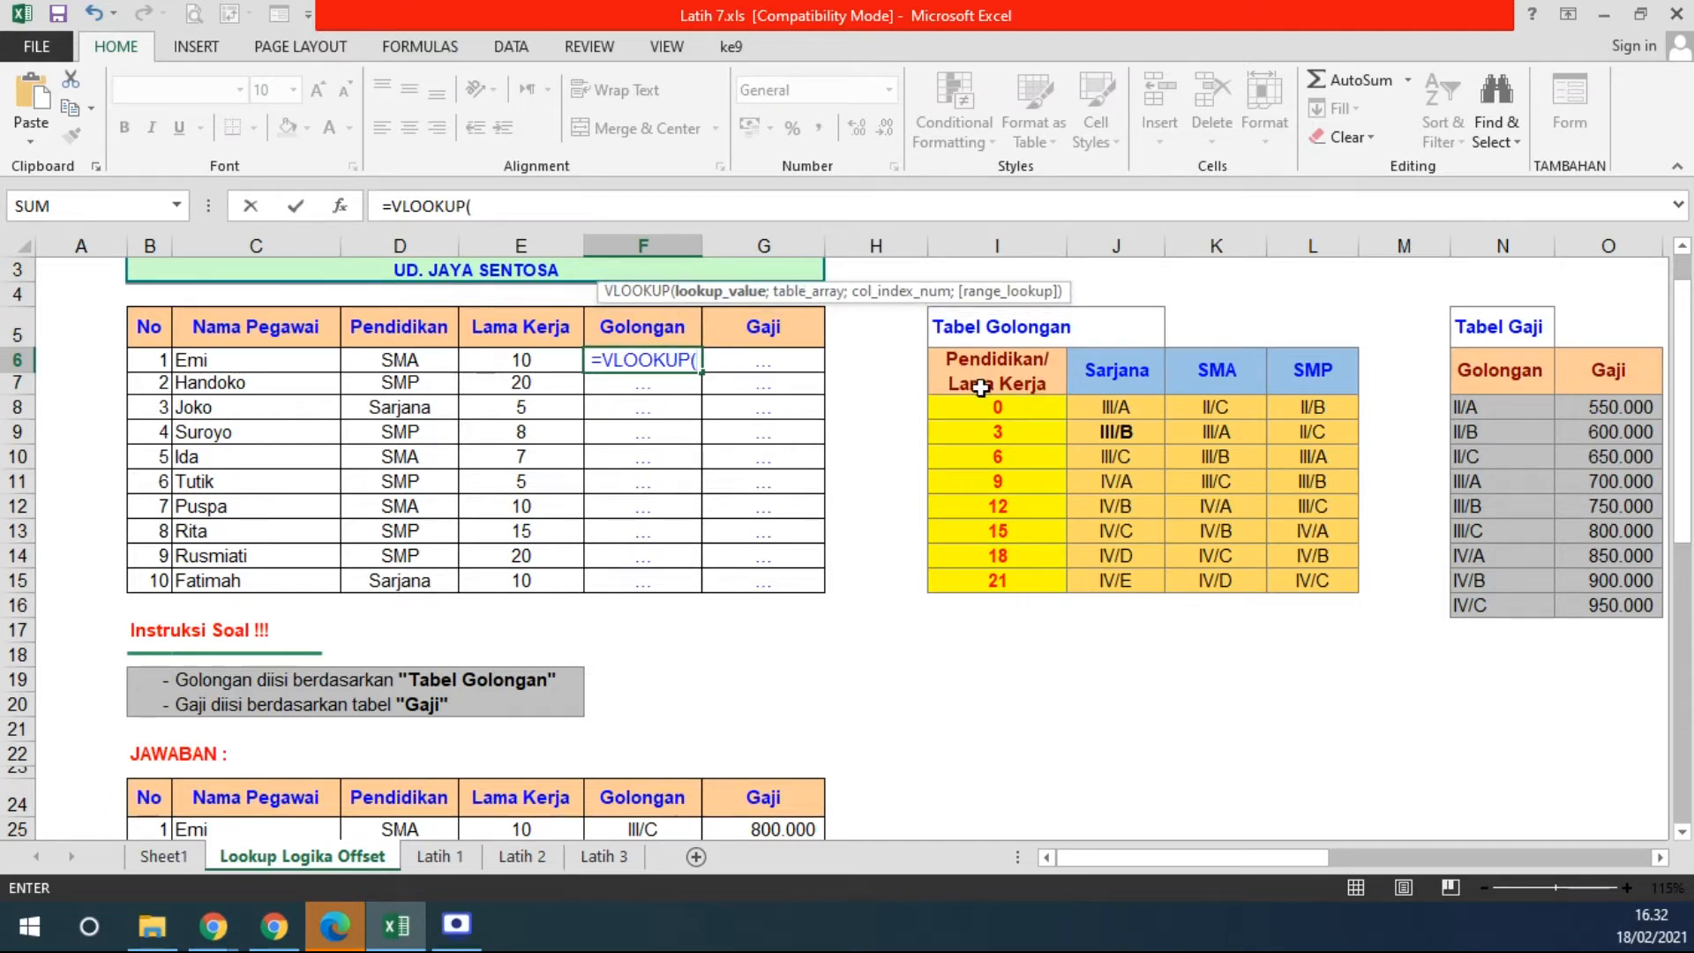
{"action": "left_click", "coordinate": [511, 365]}
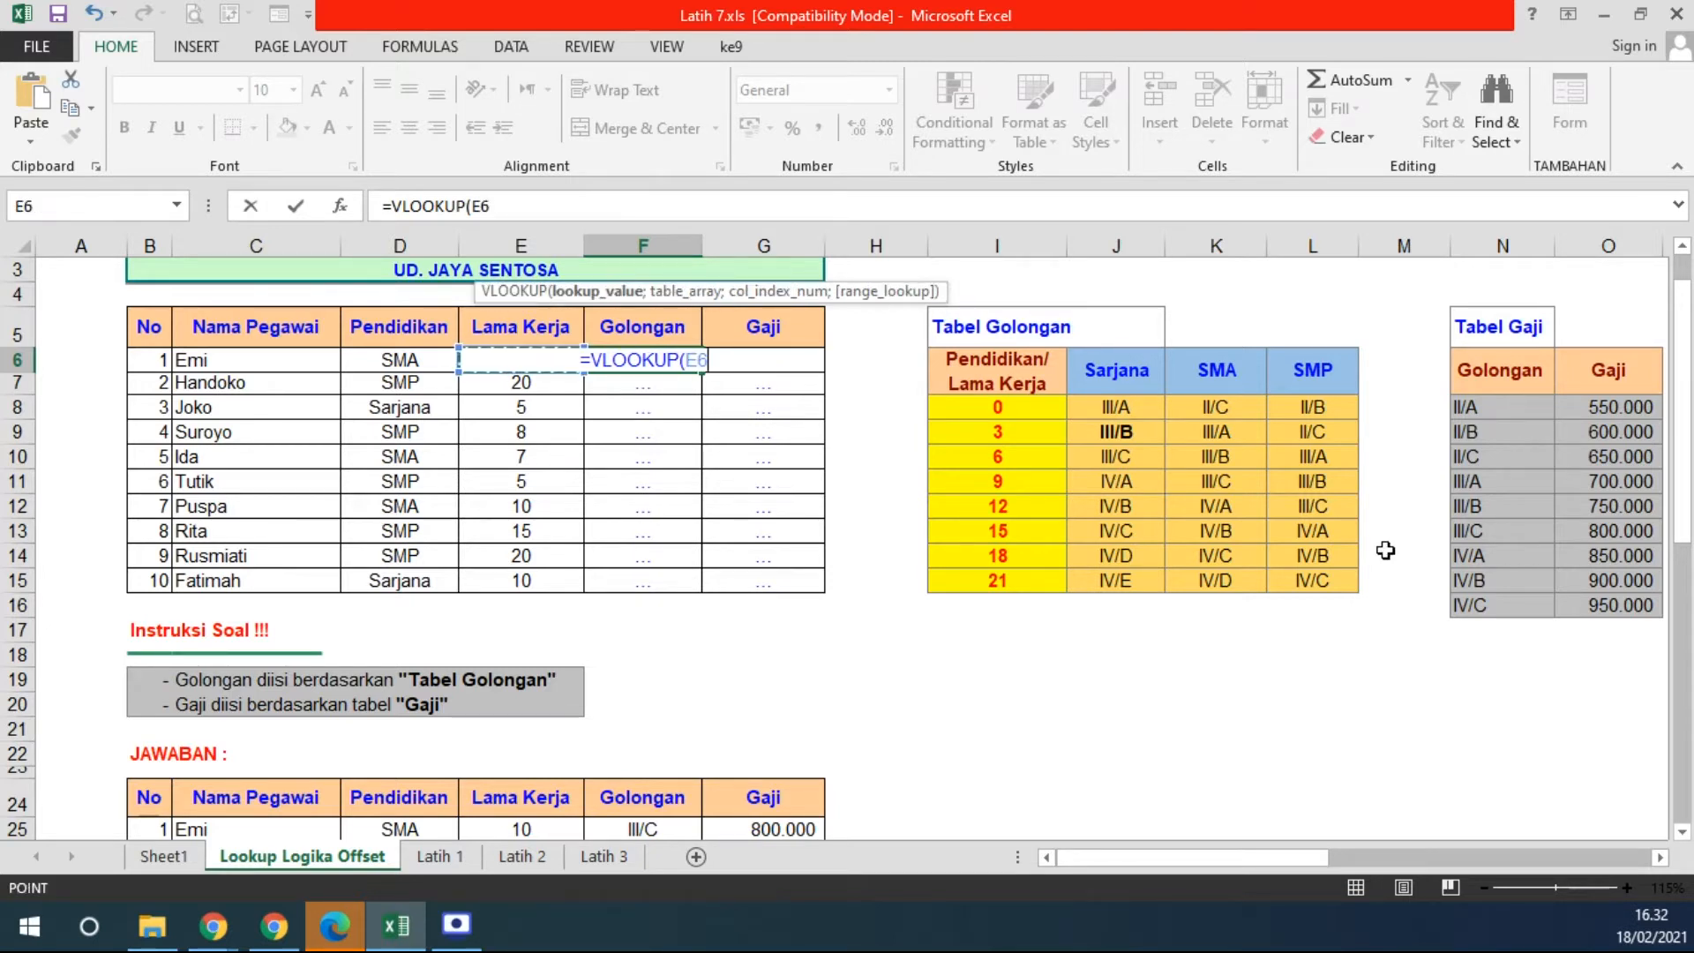
{"action": "type", "text": ";"}
{"action": "left_click_drag", "start_coordinate": [973, 362], "coordinate": [1295, 575]}
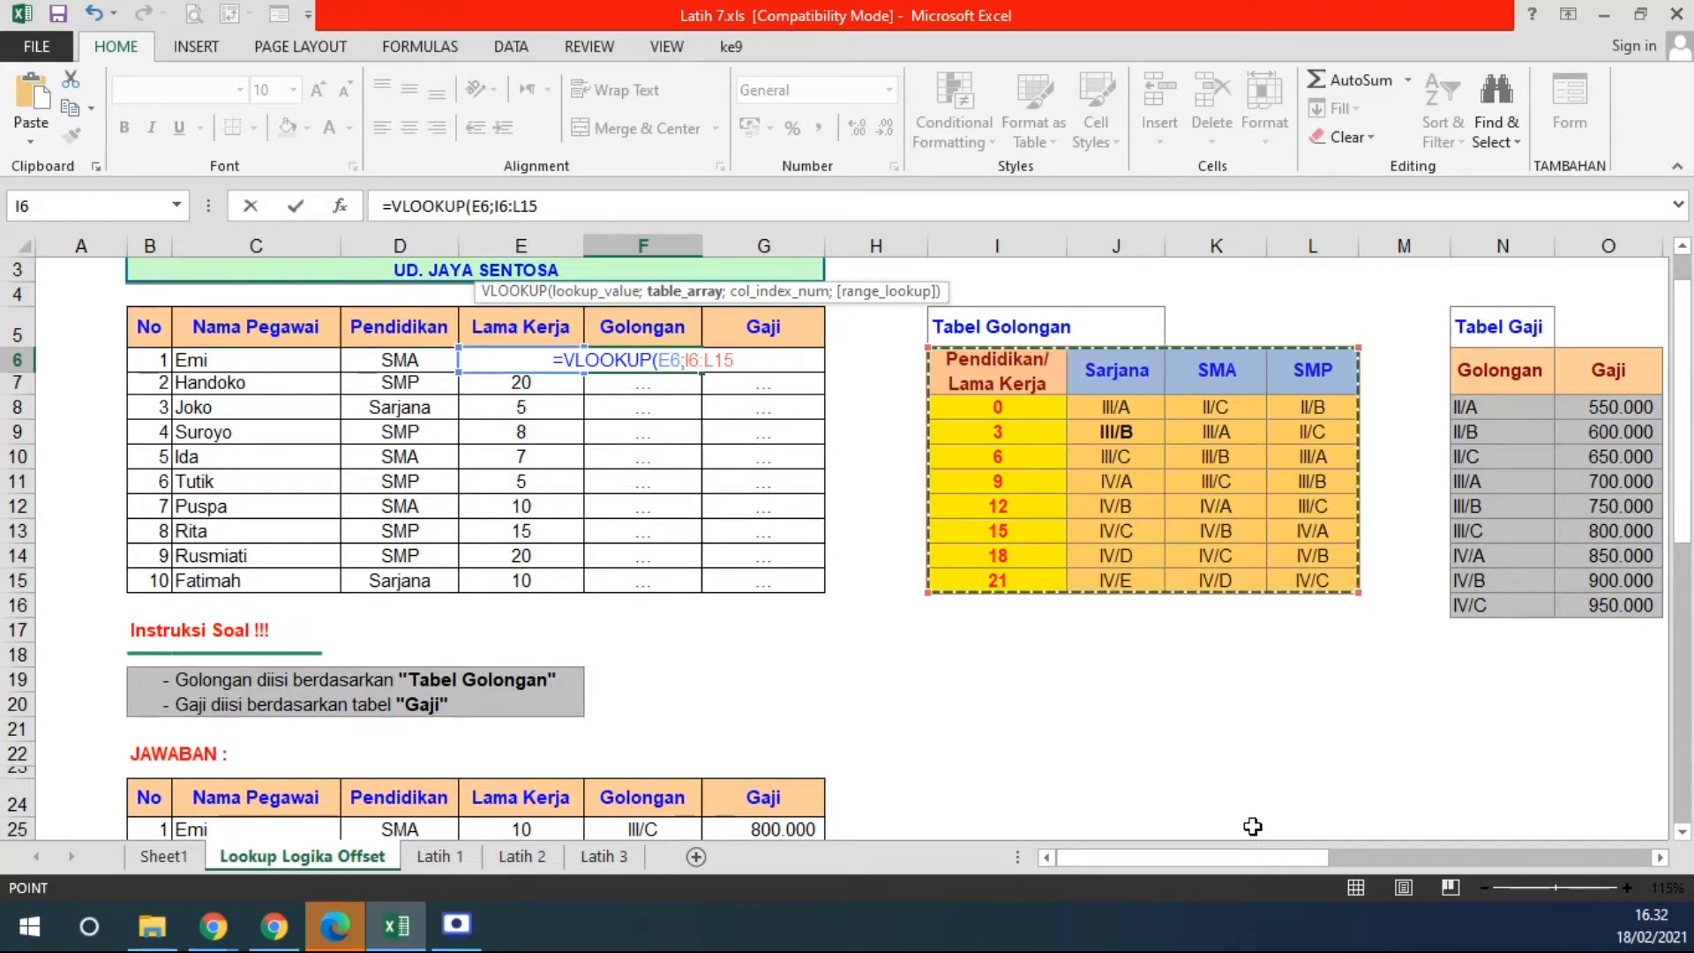
{"action": "left_click_drag", "start_coordinate": [997, 409], "coordinate": [1307, 581]}
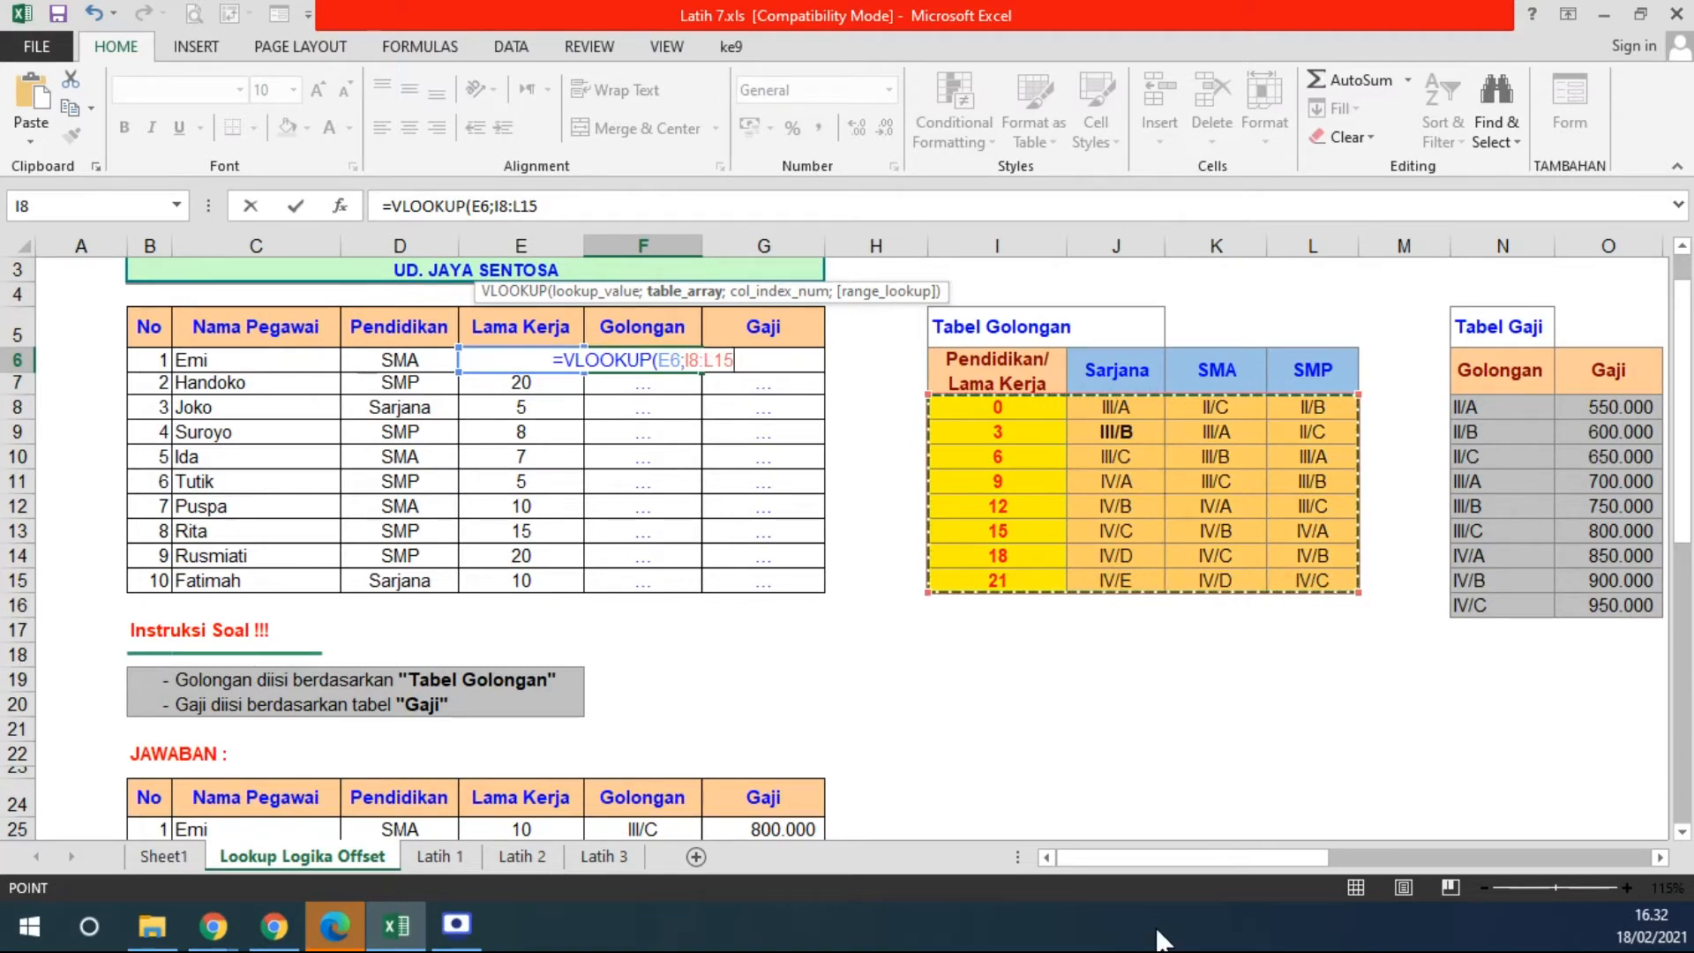
{"action": "left_click_drag", "start_coordinate": [956, 374], "coordinate": [1288, 581]}
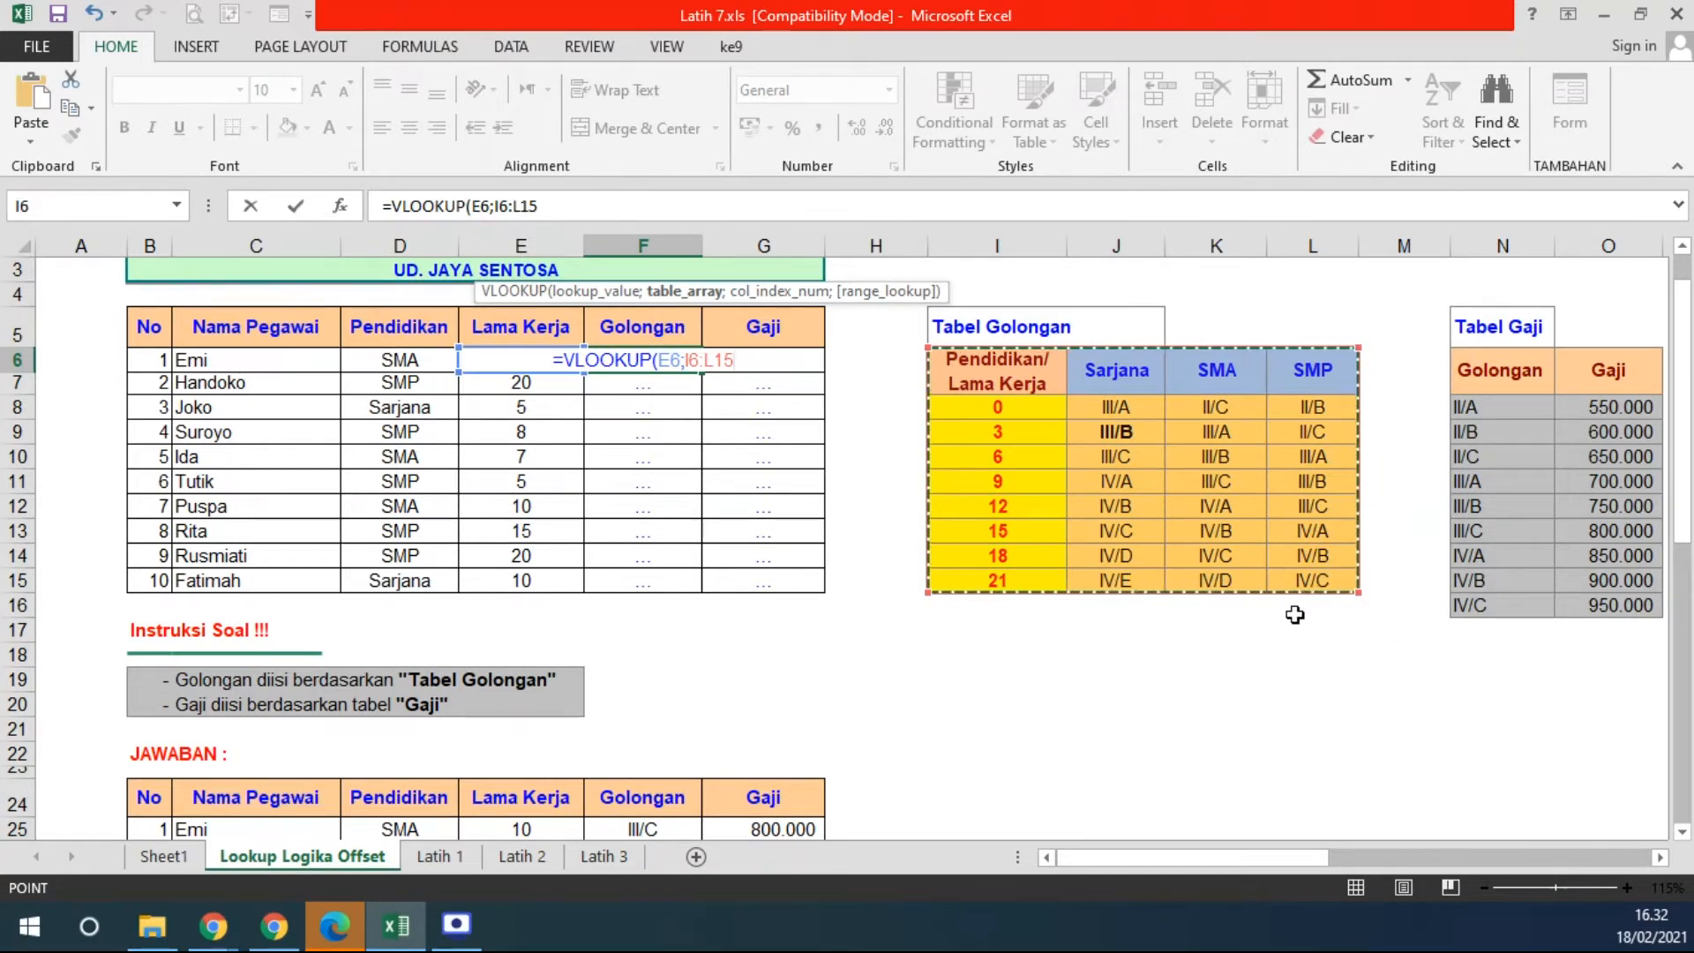
{"action": "left_click", "coordinate": [960, 356]}
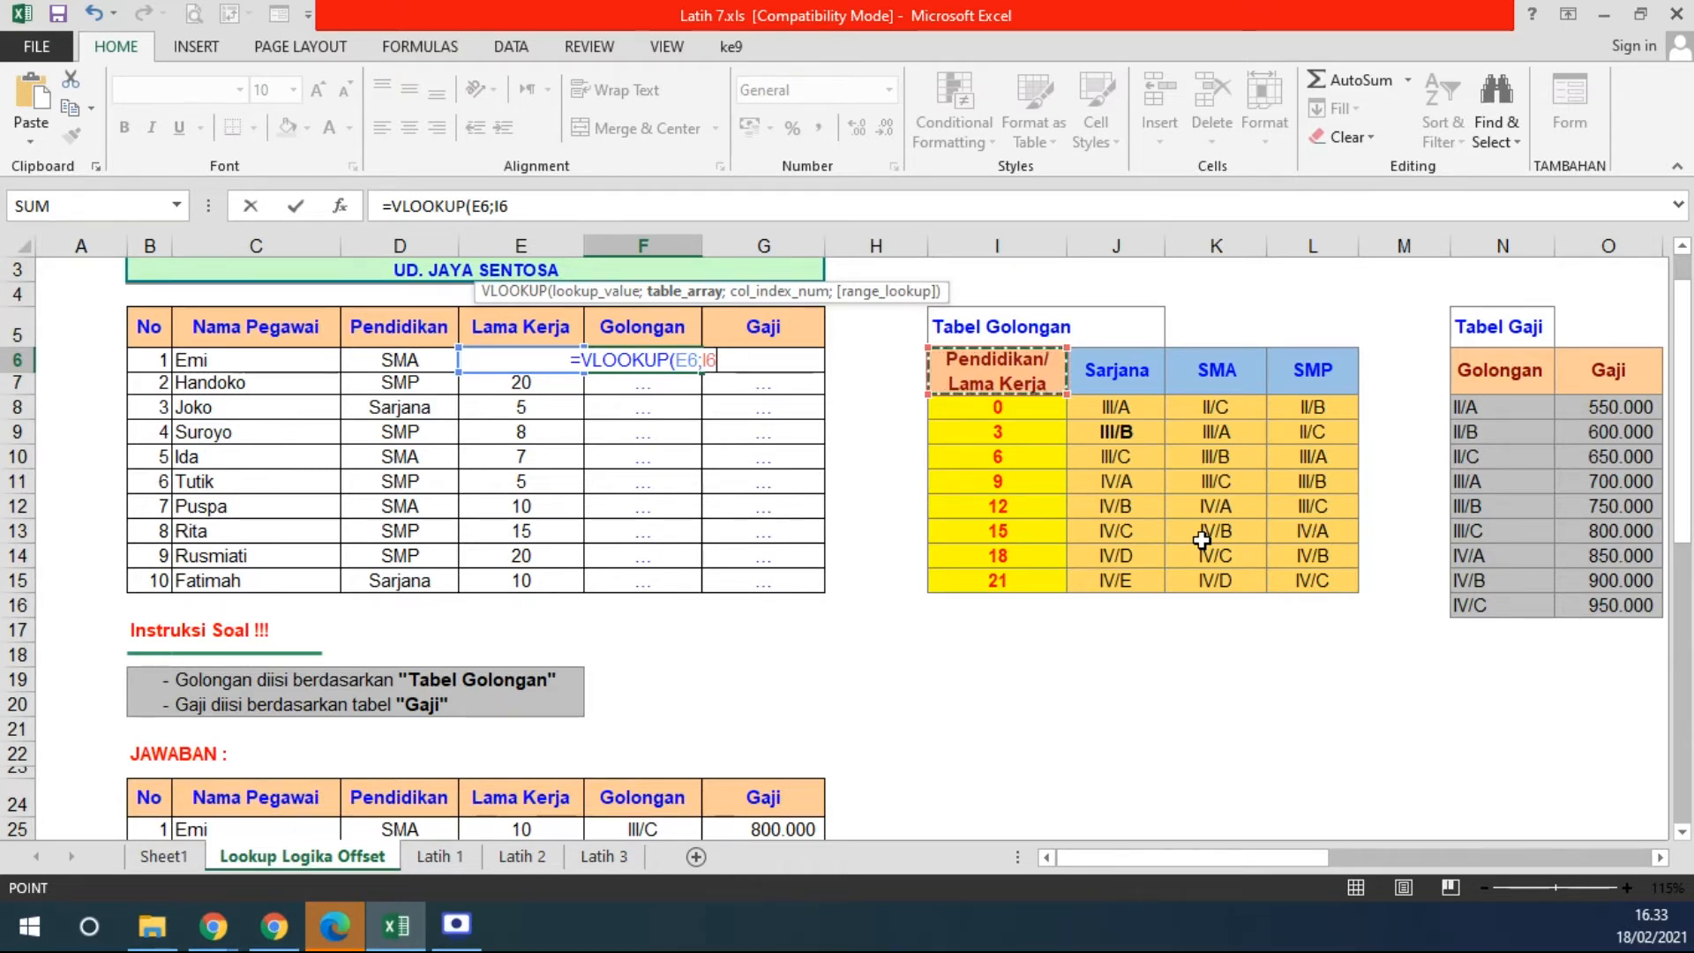
- Set the VLOOKUP table range to absolute $I$8:$L$15 followed by a semicolon
{"action": "left_click_drag", "start_coordinate": [949, 375], "coordinate": [1288, 580]}
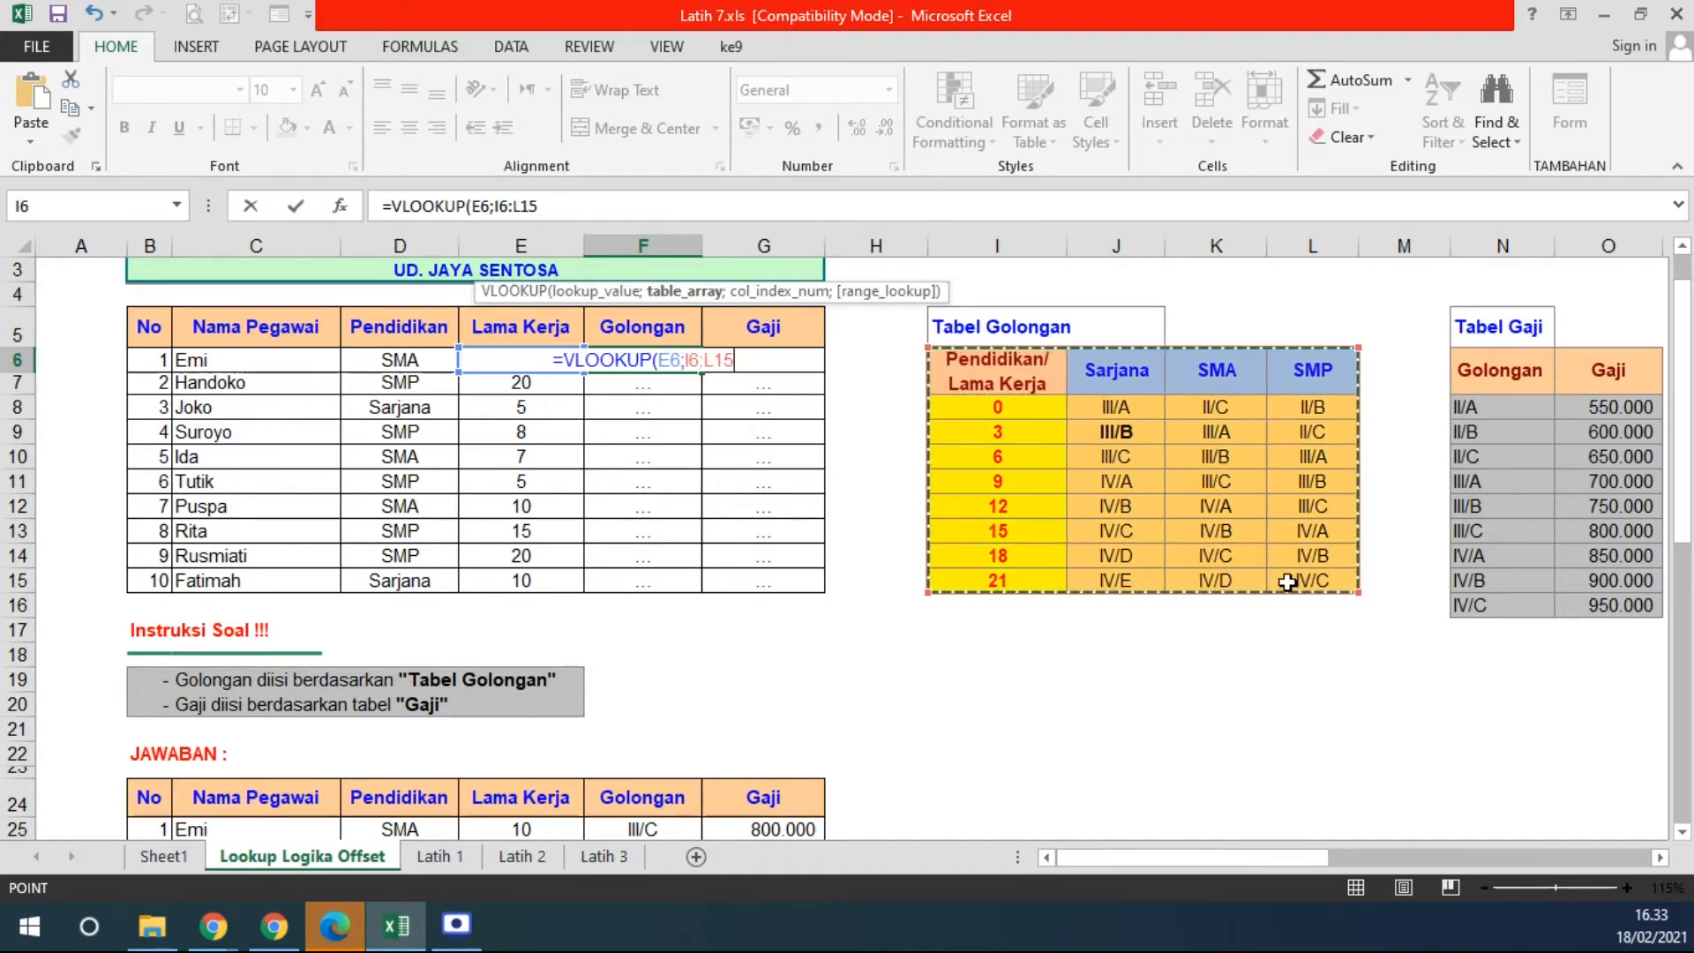
{"action": "left_click_drag", "start_coordinate": [941, 367], "coordinate": [1290, 580]}
{"action": "left_click_drag", "start_coordinate": [970, 407], "coordinate": [1321, 580]}
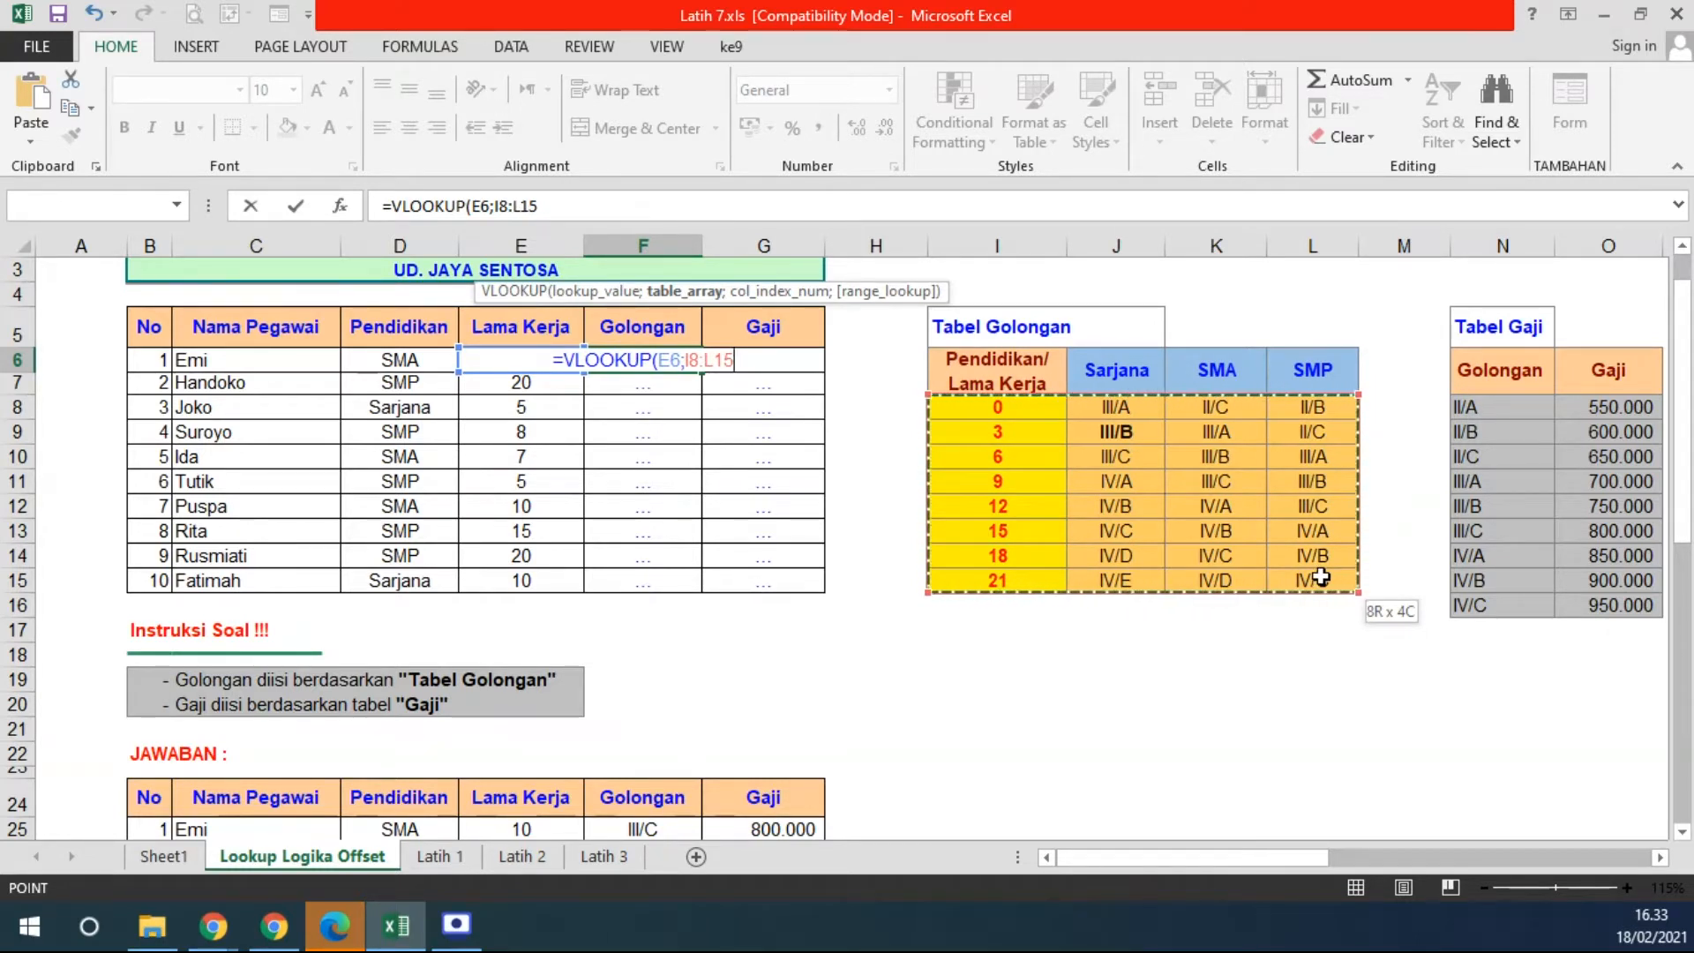
{"action": "left_click_drag", "start_coordinate": [1321, 578], "coordinate": [1321, 578]}
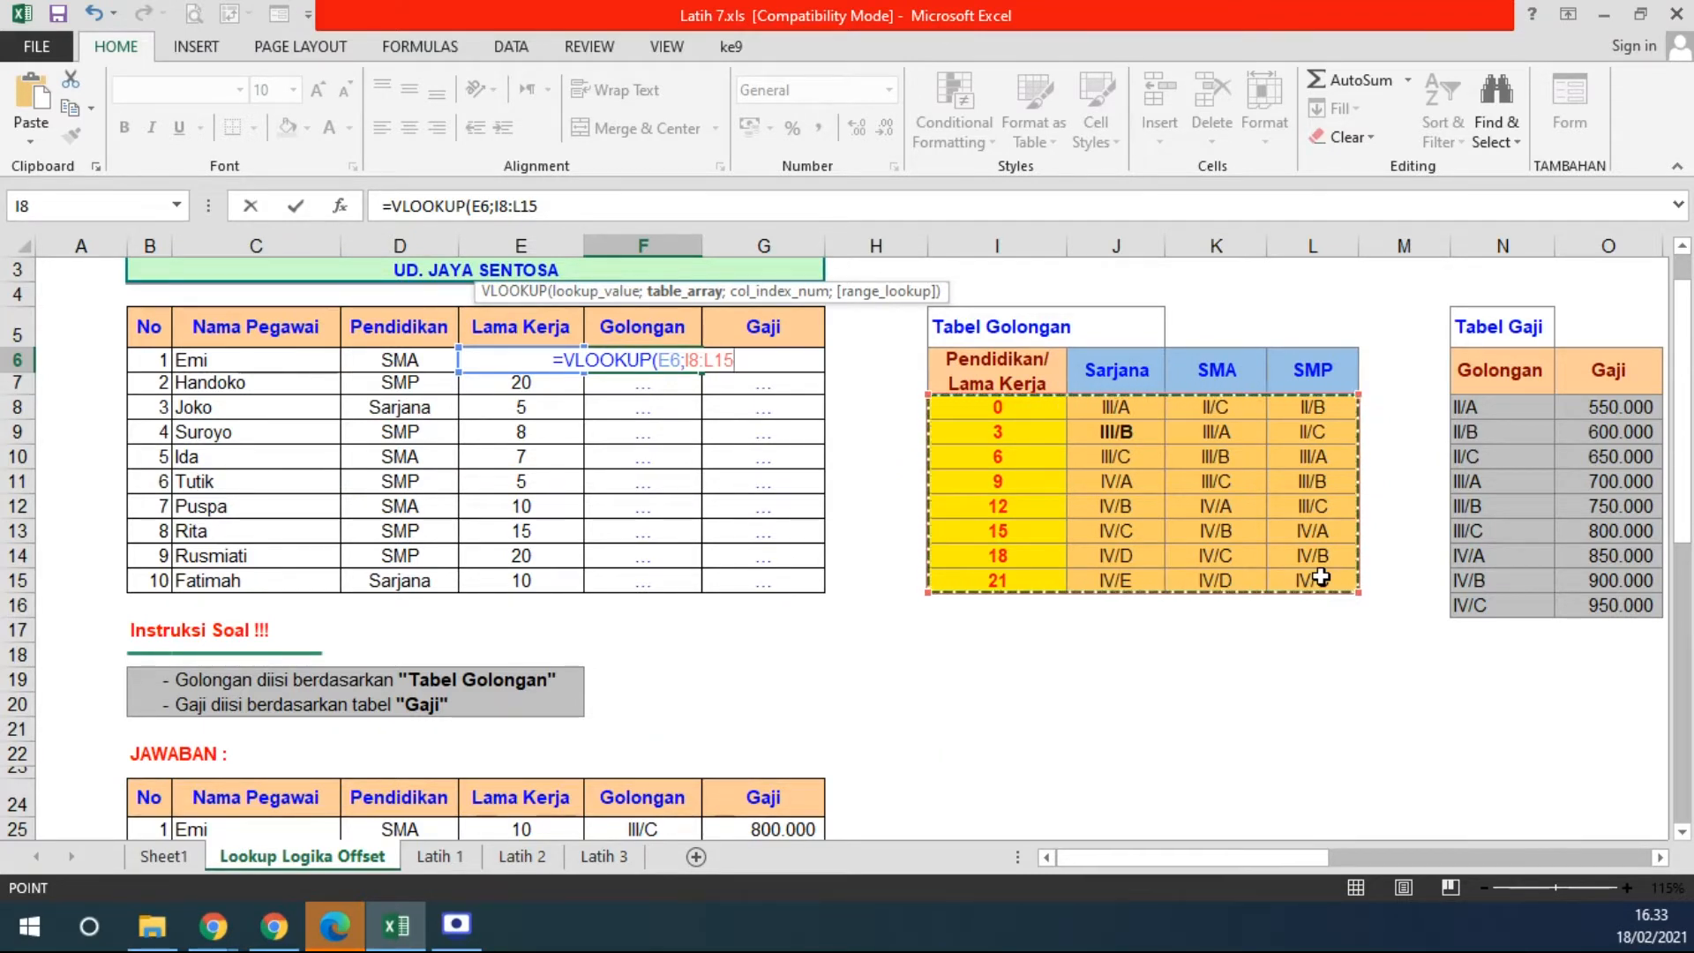
{"action": "key", "text": "F4"}
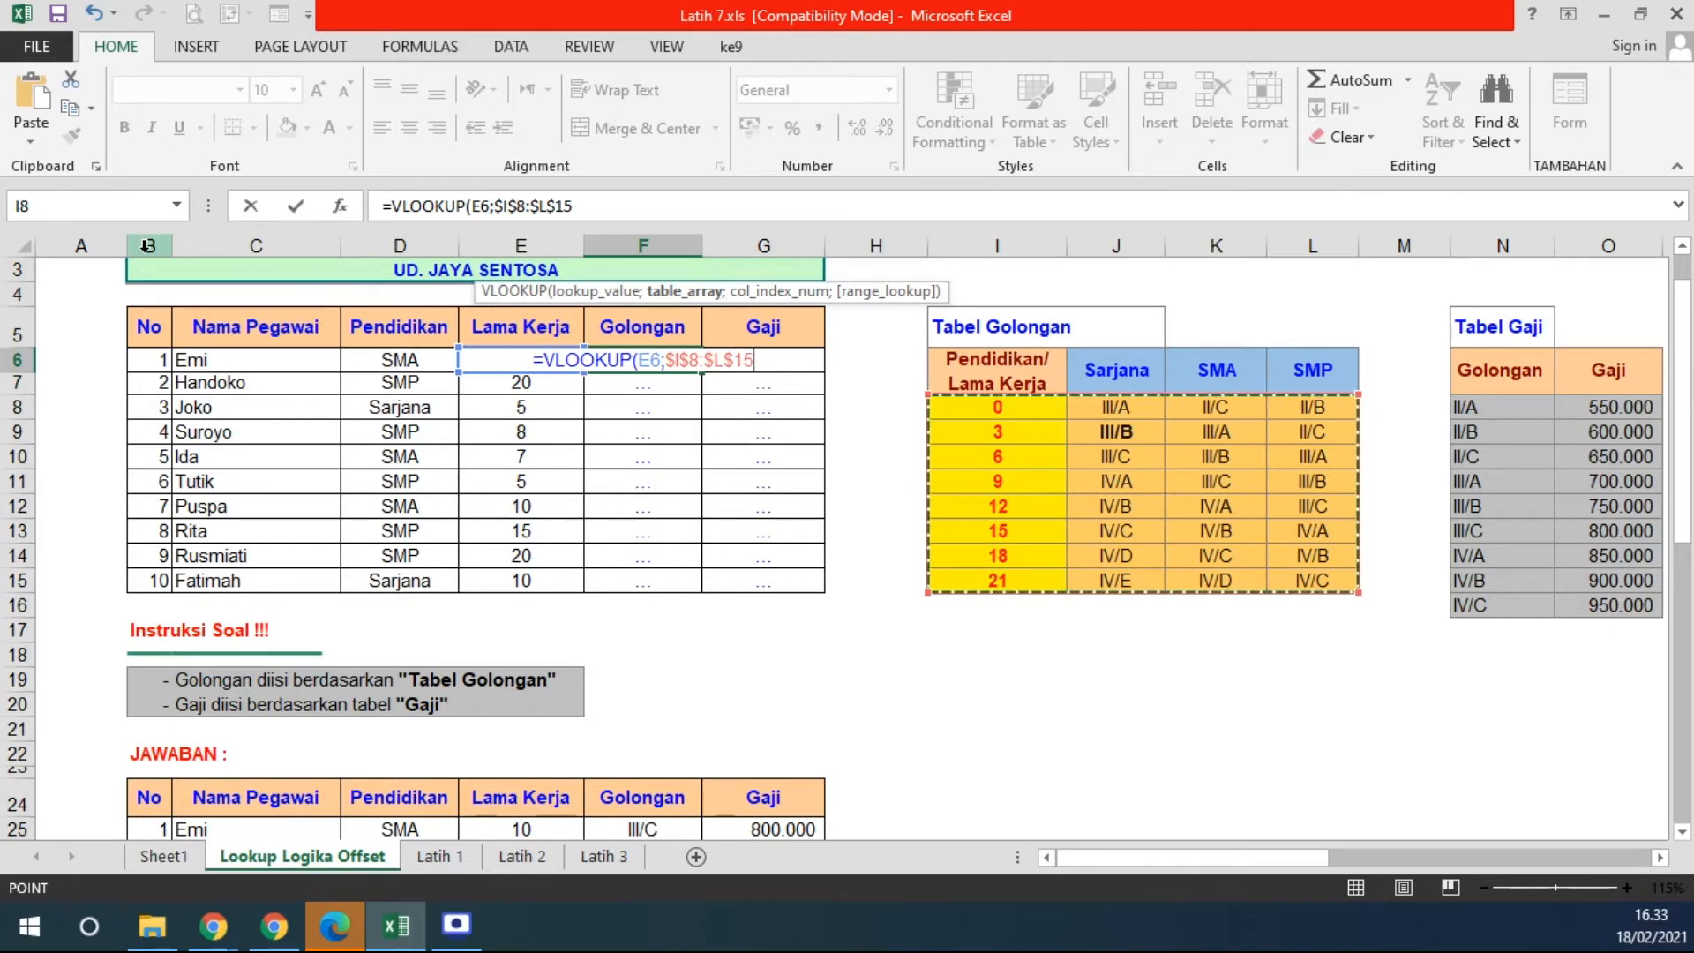
{"action": "type", "text": ";"}
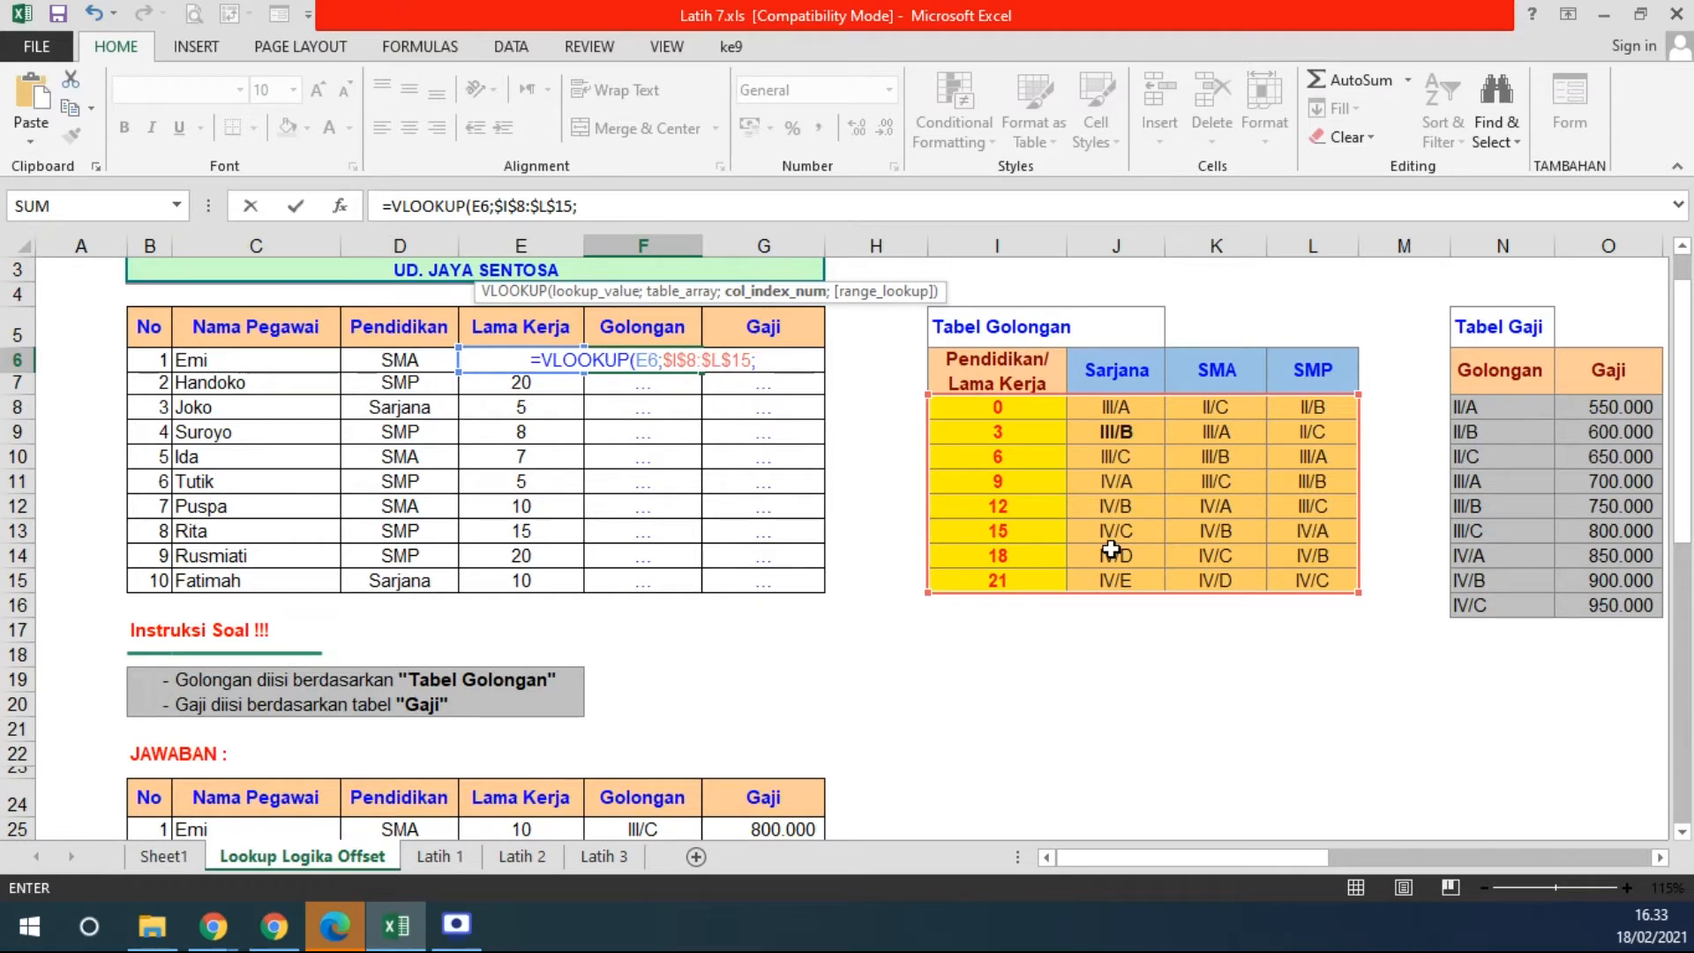
- Try column numbers 3, 4 and 2, then replace them with a nested IF( argument
{"action": "type", "text": "3"}
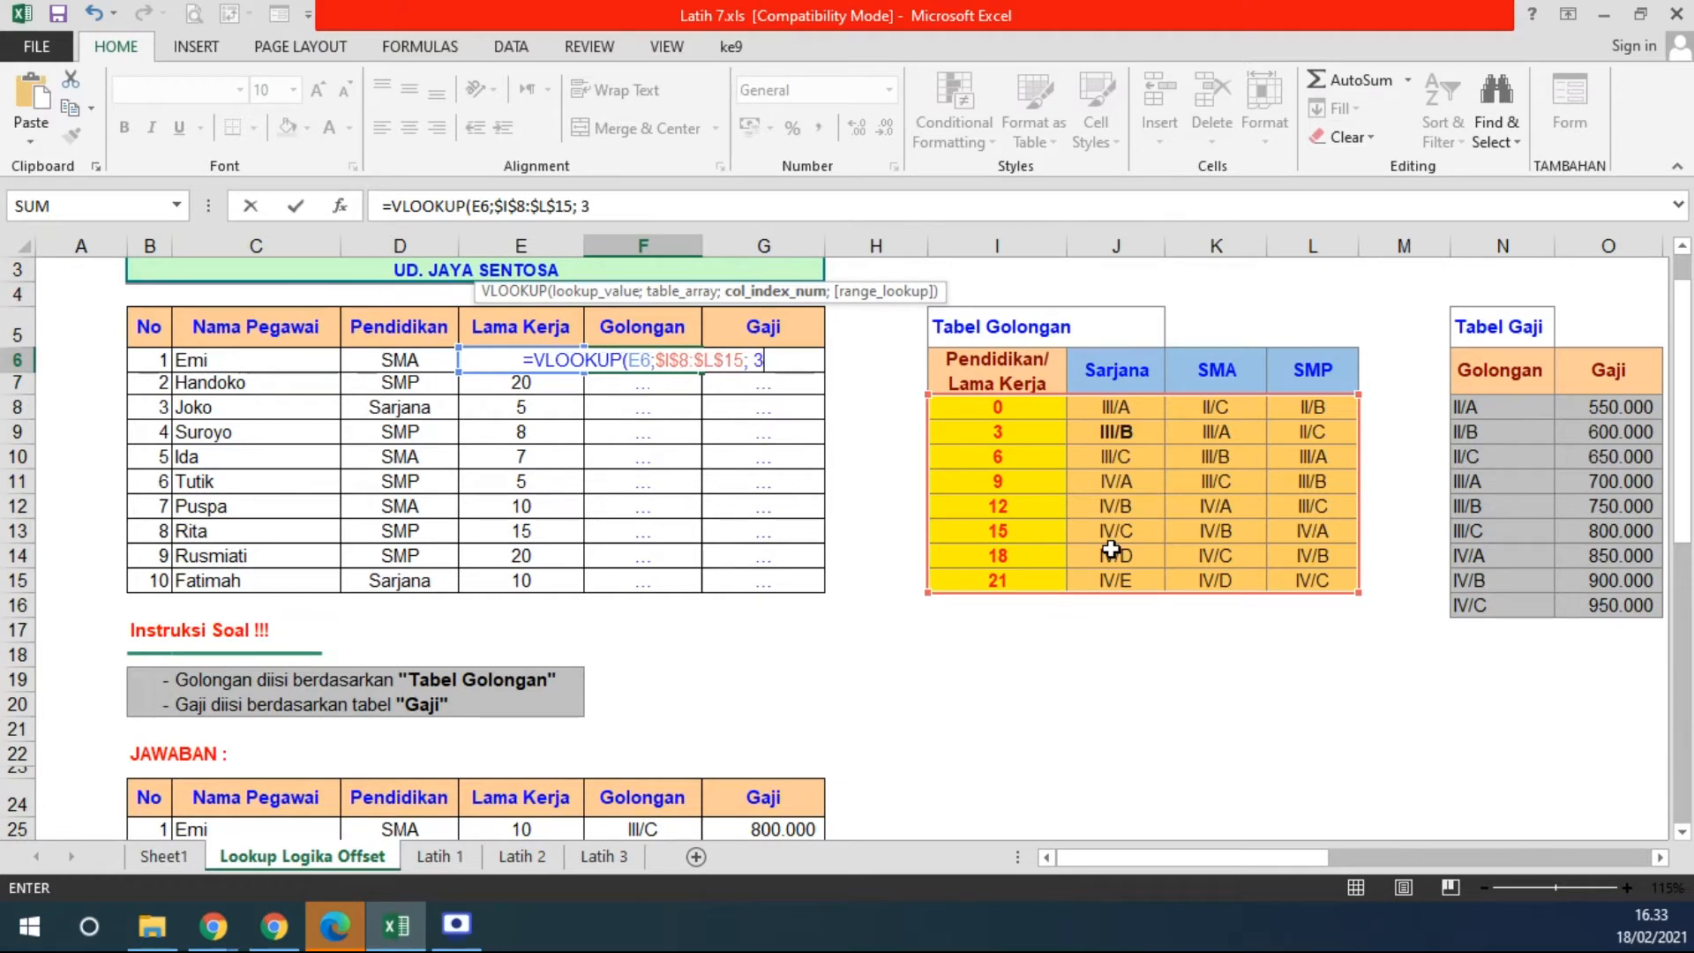
{"action": "key", "text": "BackSpace"}
{"action": "type", "text": "4"}
{"action": "key", "text": "BackSpace"}
{"action": "key", "text": "BackSpace"}
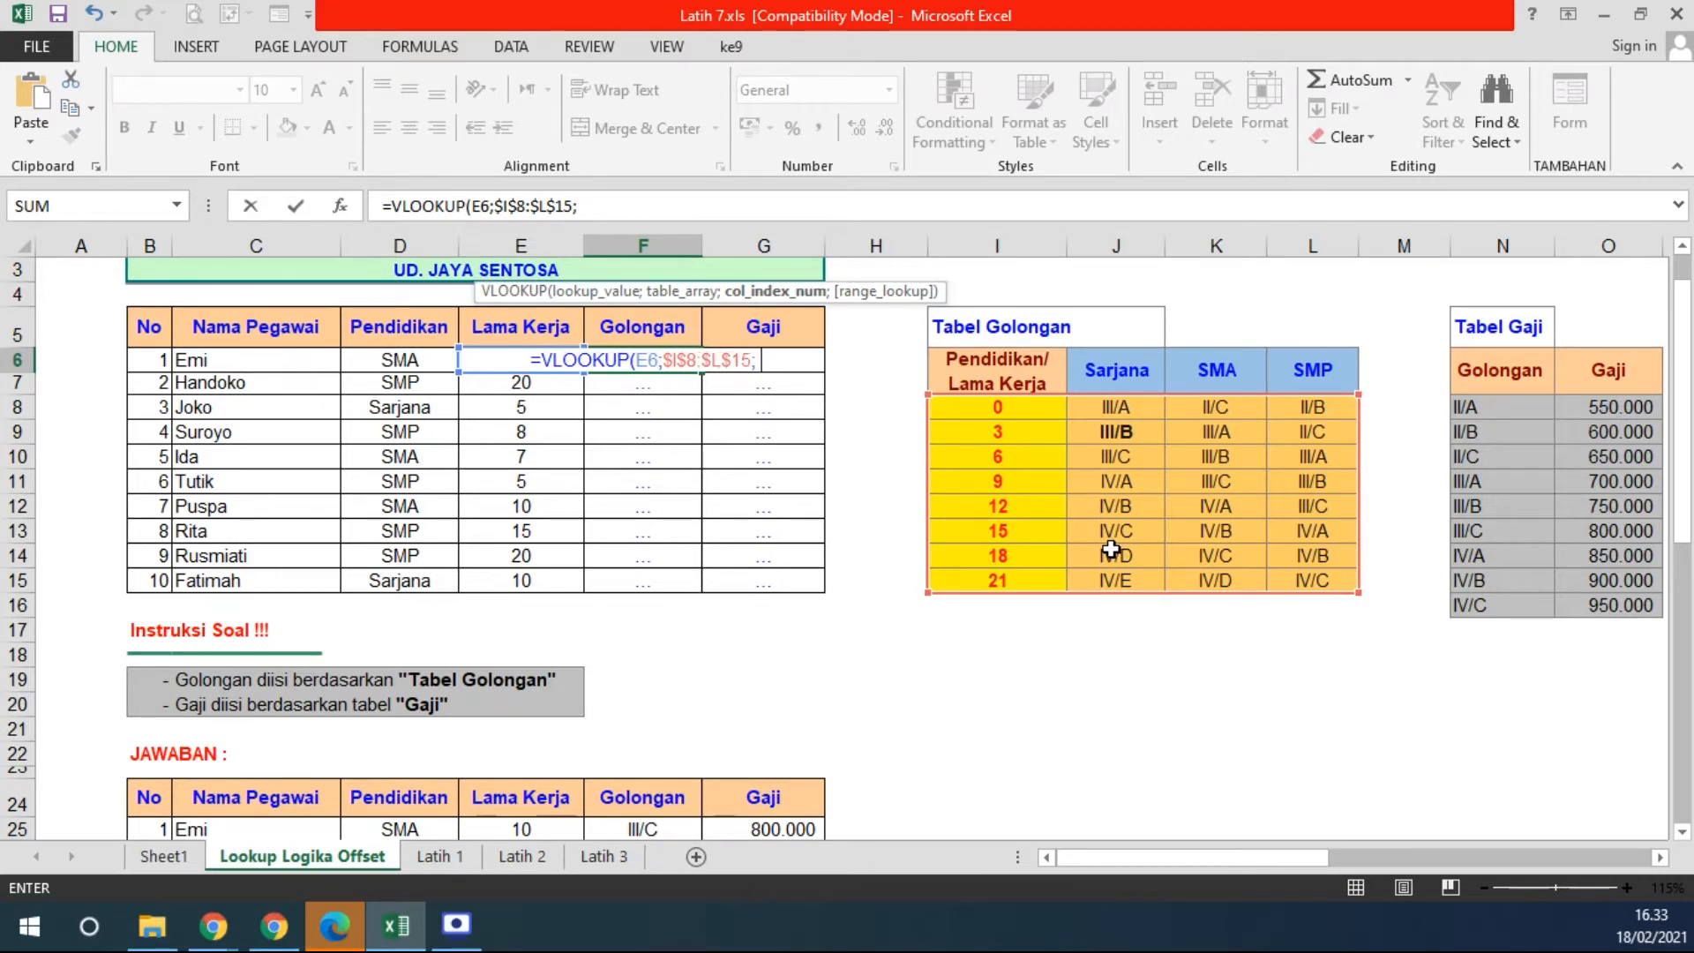
{"action": "type", "text": "2"}
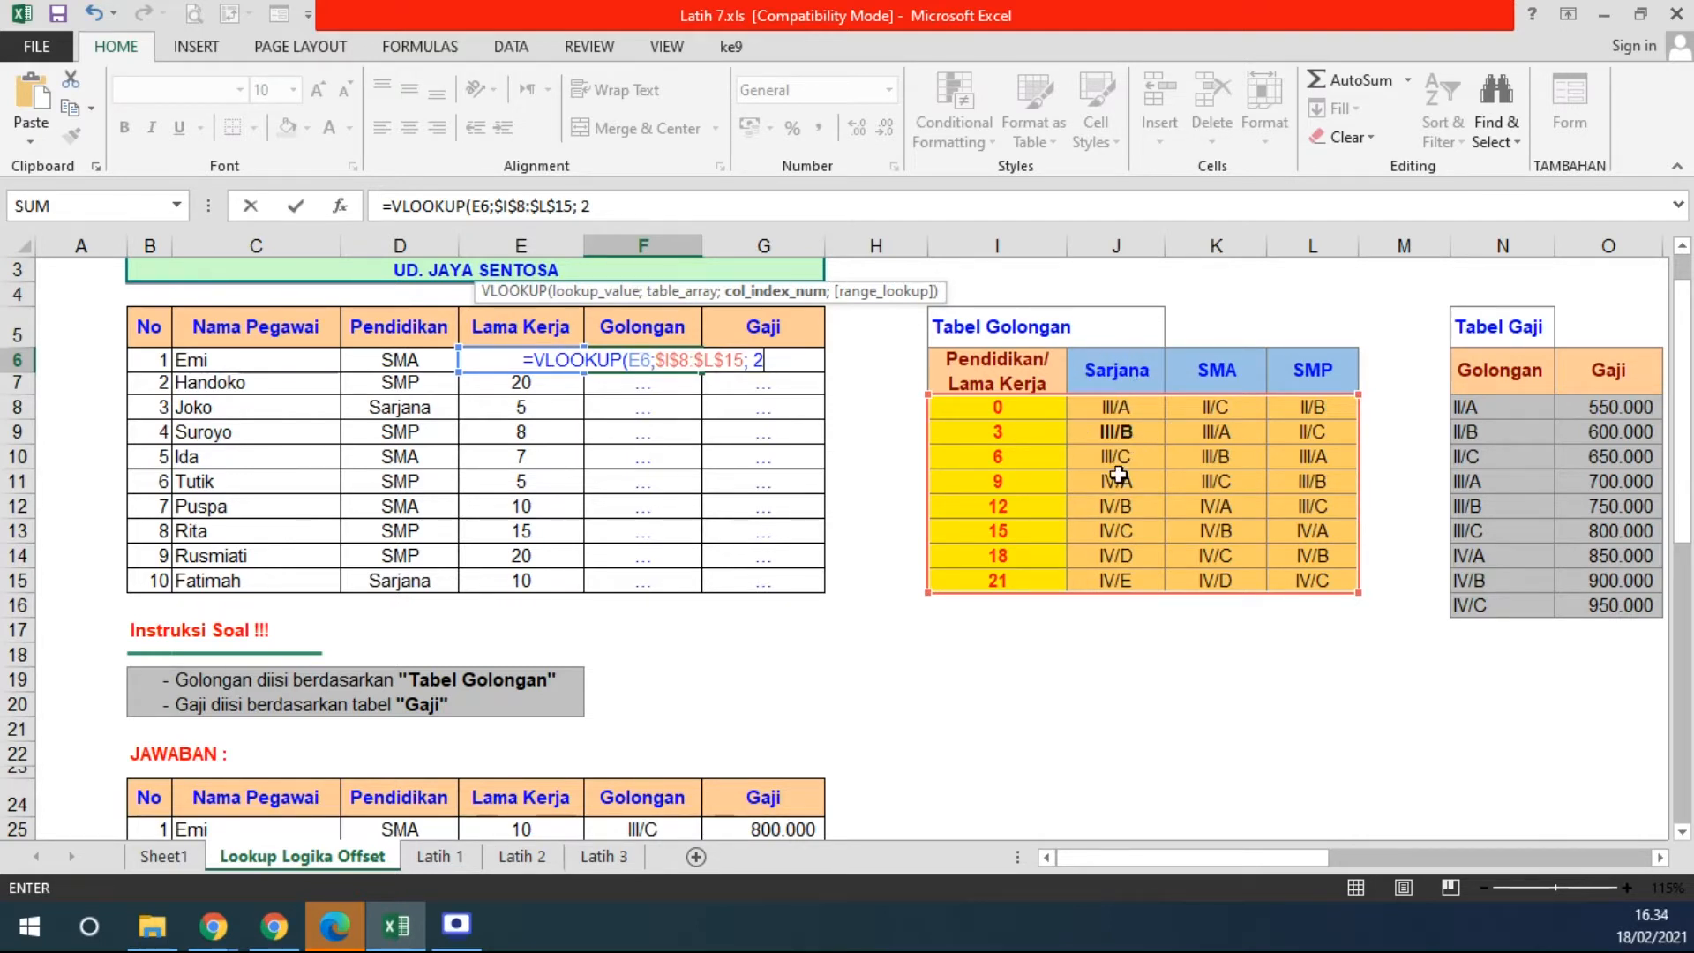
{"action": "key", "text": "BackSpace"}
{"action": "type", "text": "3"}
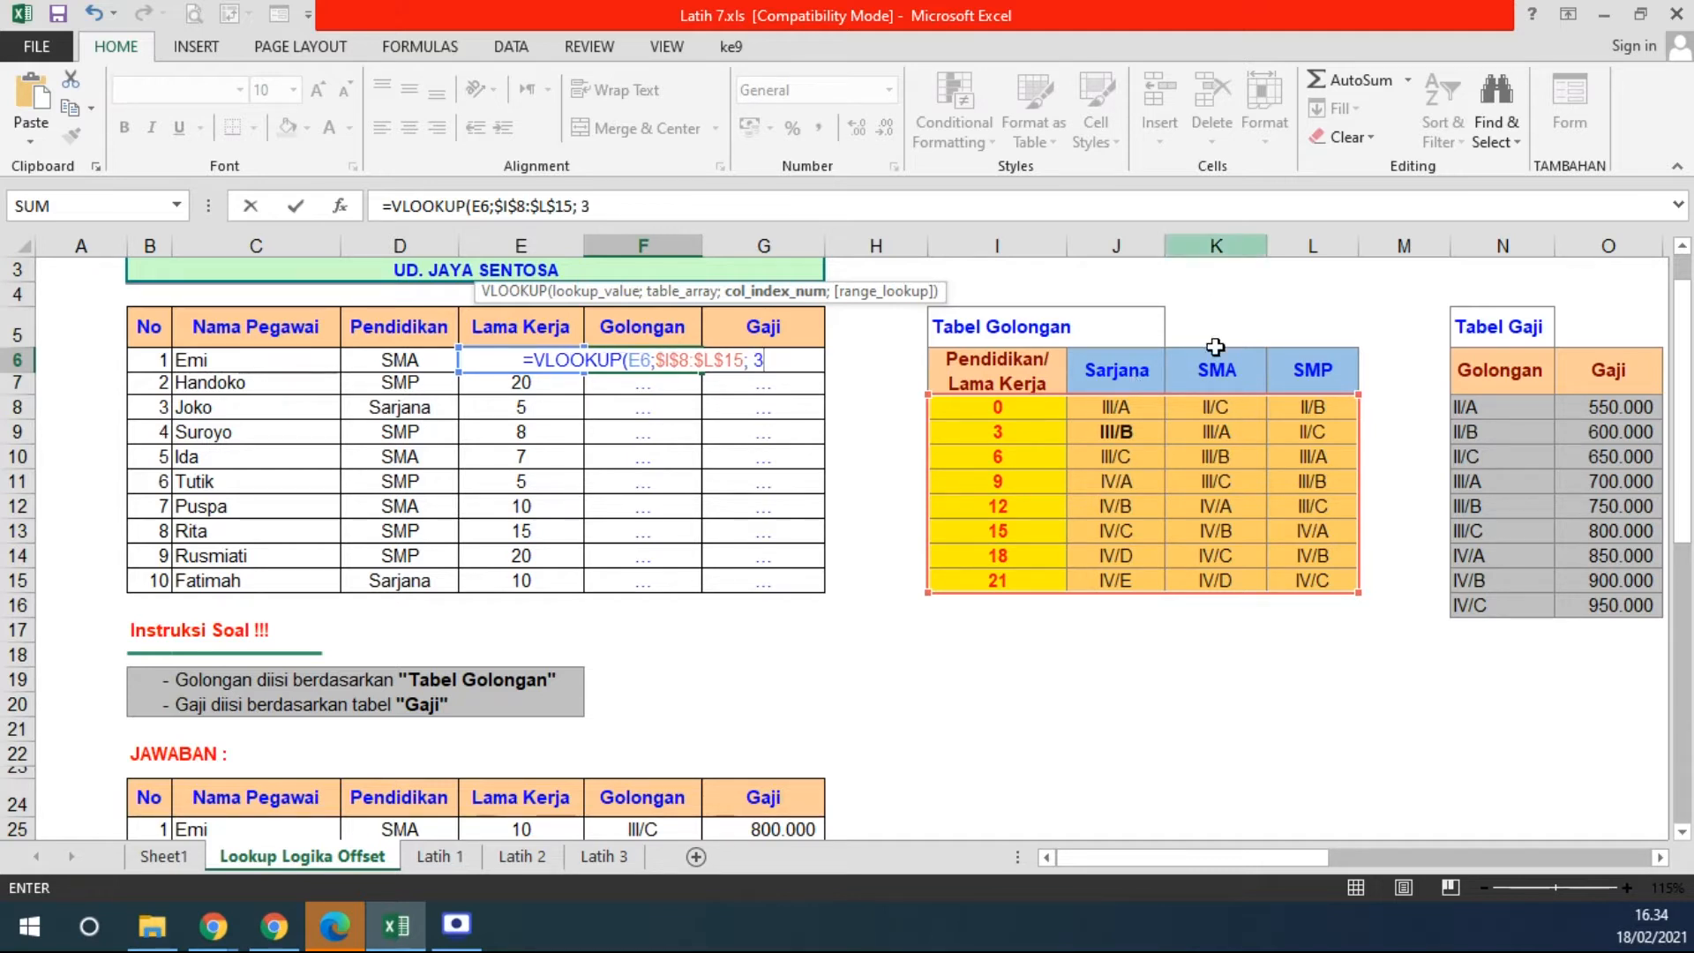
{"action": "key", "text": "BackSpace"}
{"action": "type", "text": "4"}
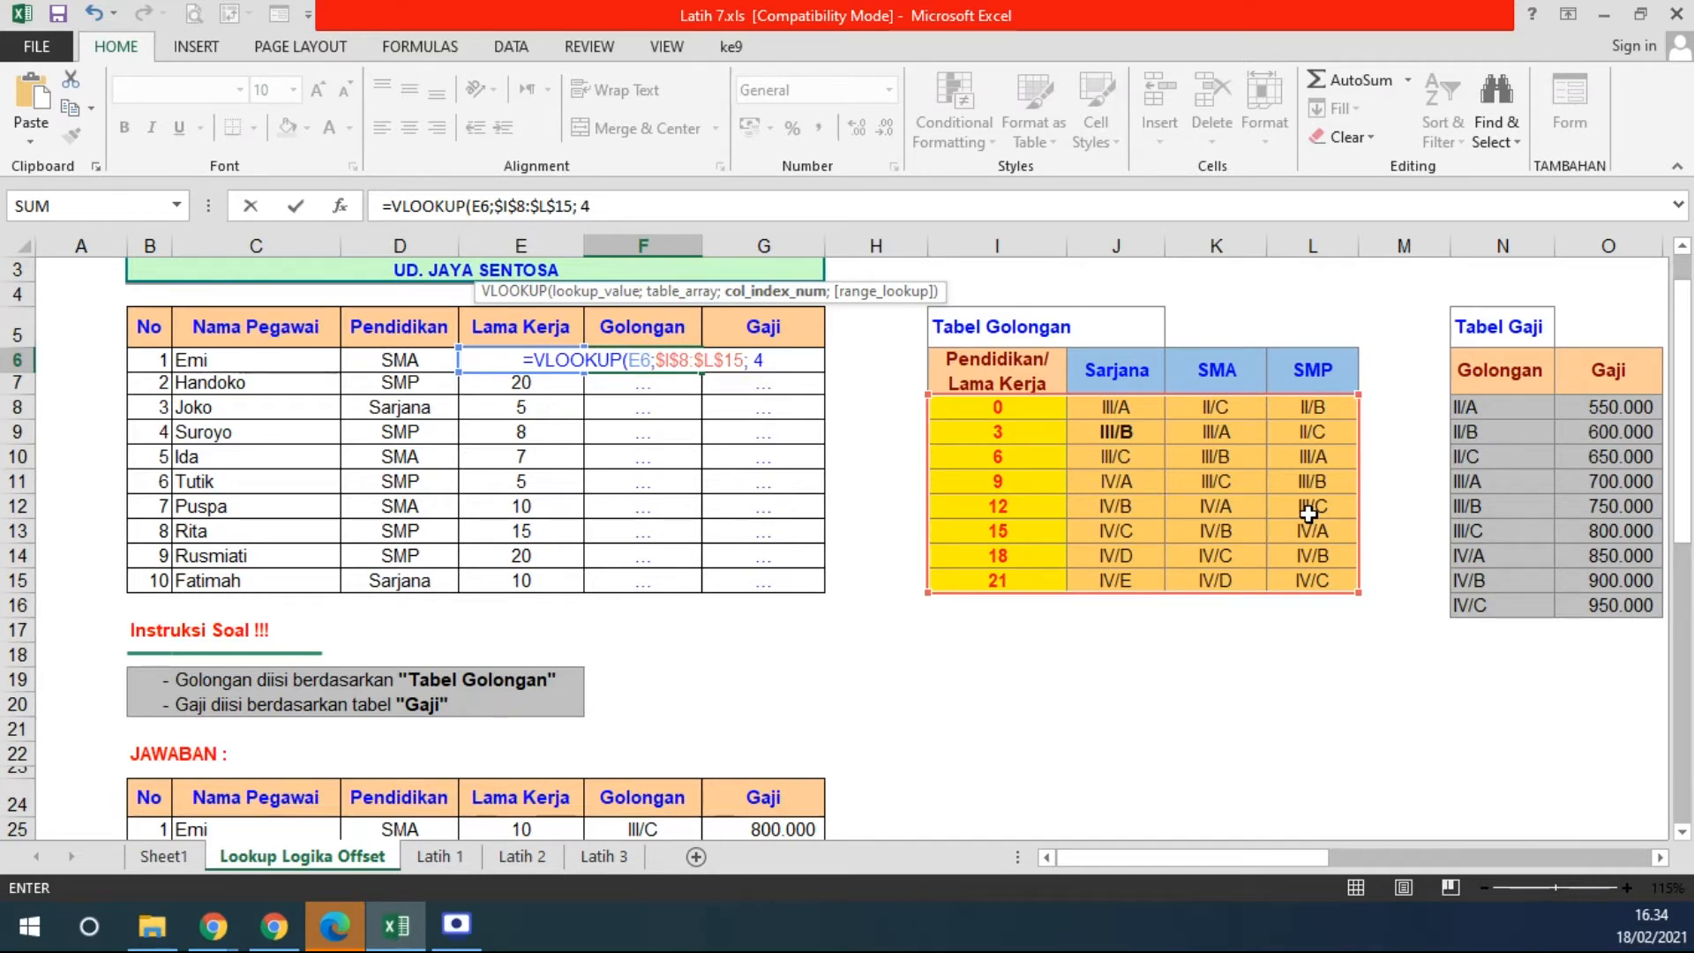
{"action": "key", "text": "BackSpace"}
{"action": "key", "text": "BackSpace"}
{"action": "type", "text": "IF("}
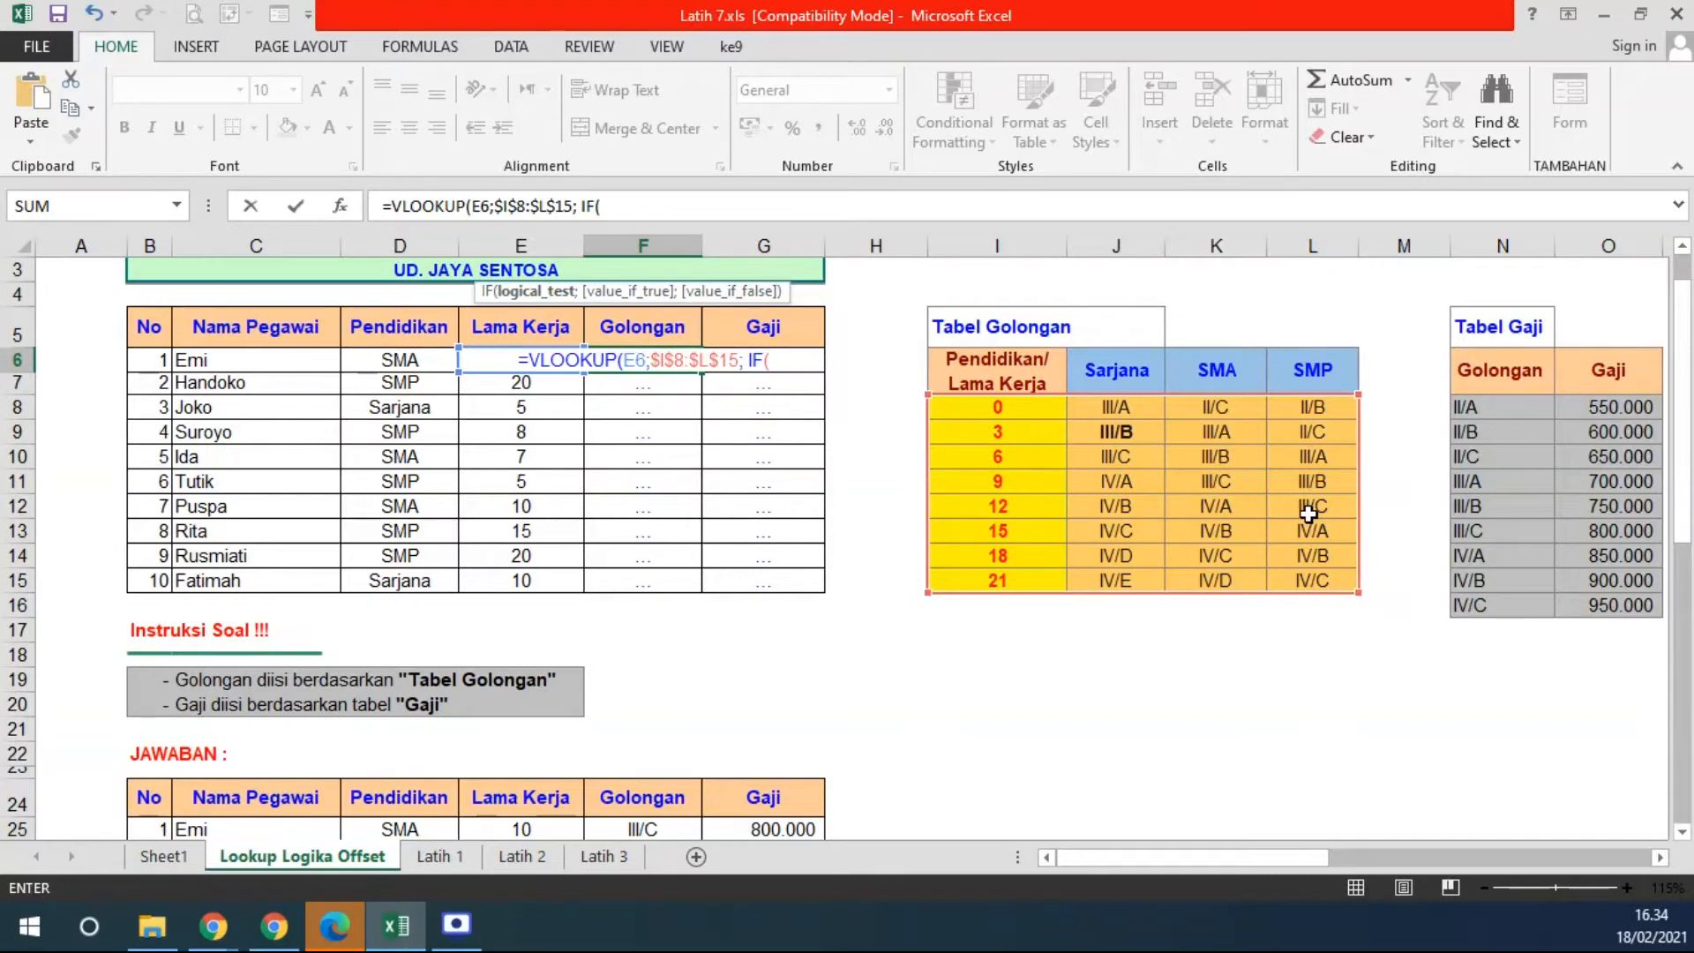
- Finish F6 as =VLOOKUP(E6;$I$8:$L$15; IF(D6="SARJANA"; 2; IF(D6="SMA";3; 4)); TRUE)
{"action": "left_click", "coordinate": [402, 362]}
{"action": "type", "text": "="}
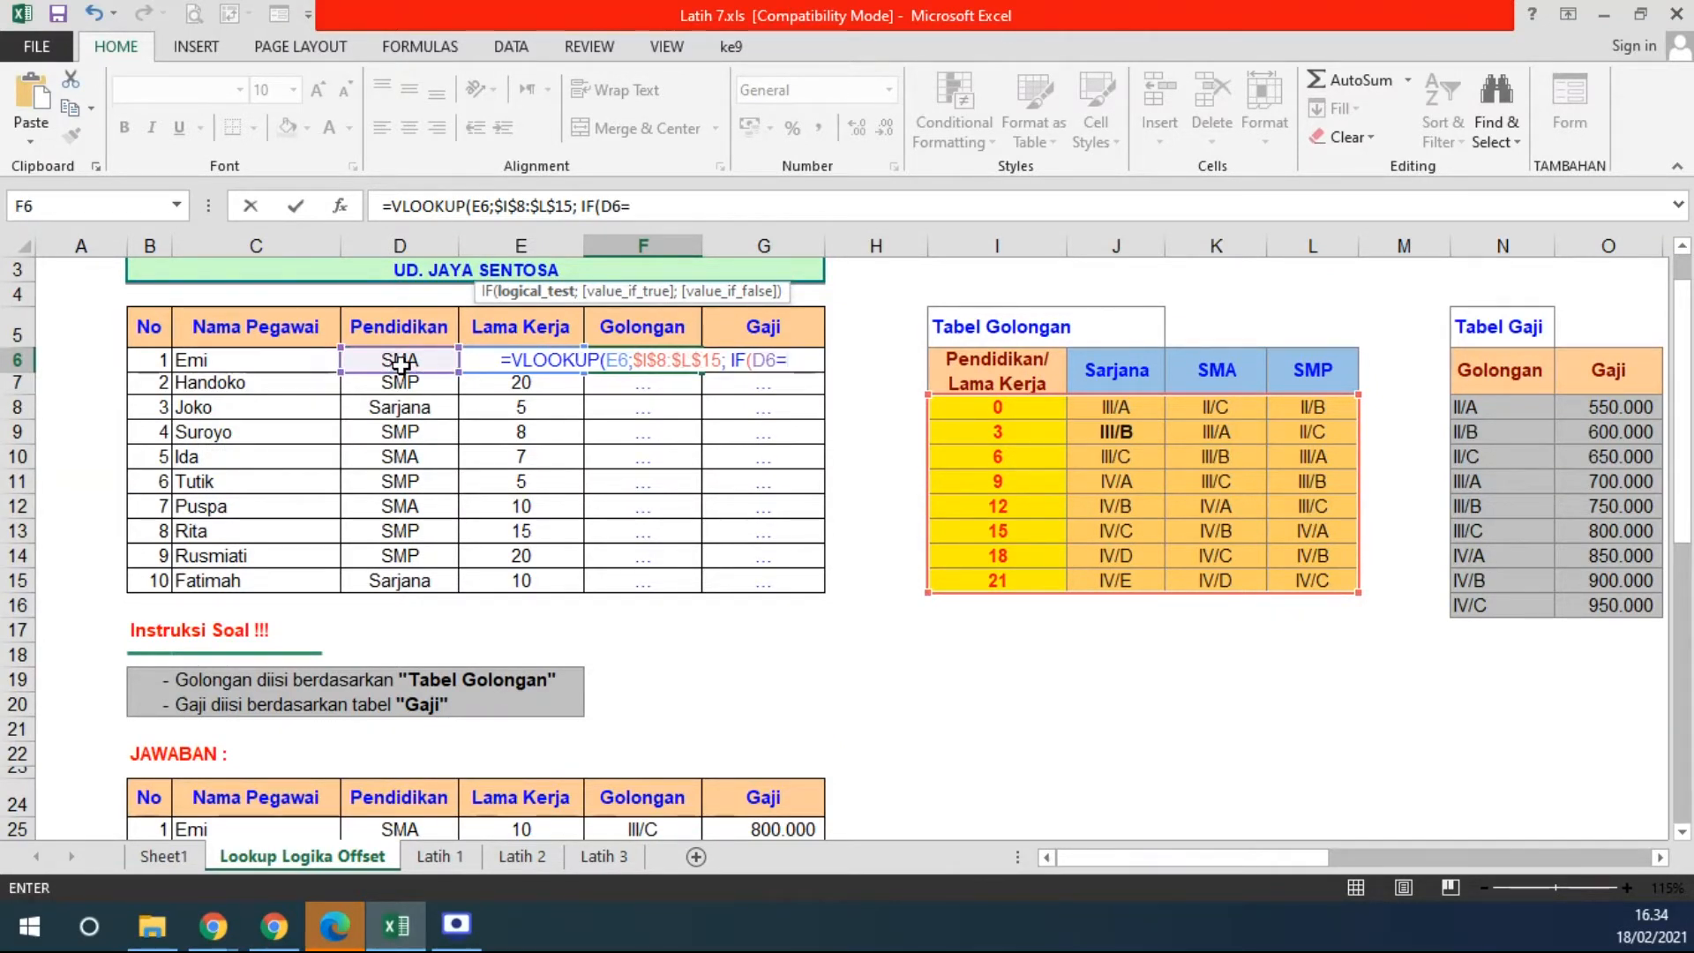
{"action": "type", "text": "\"SARJANA\";"}
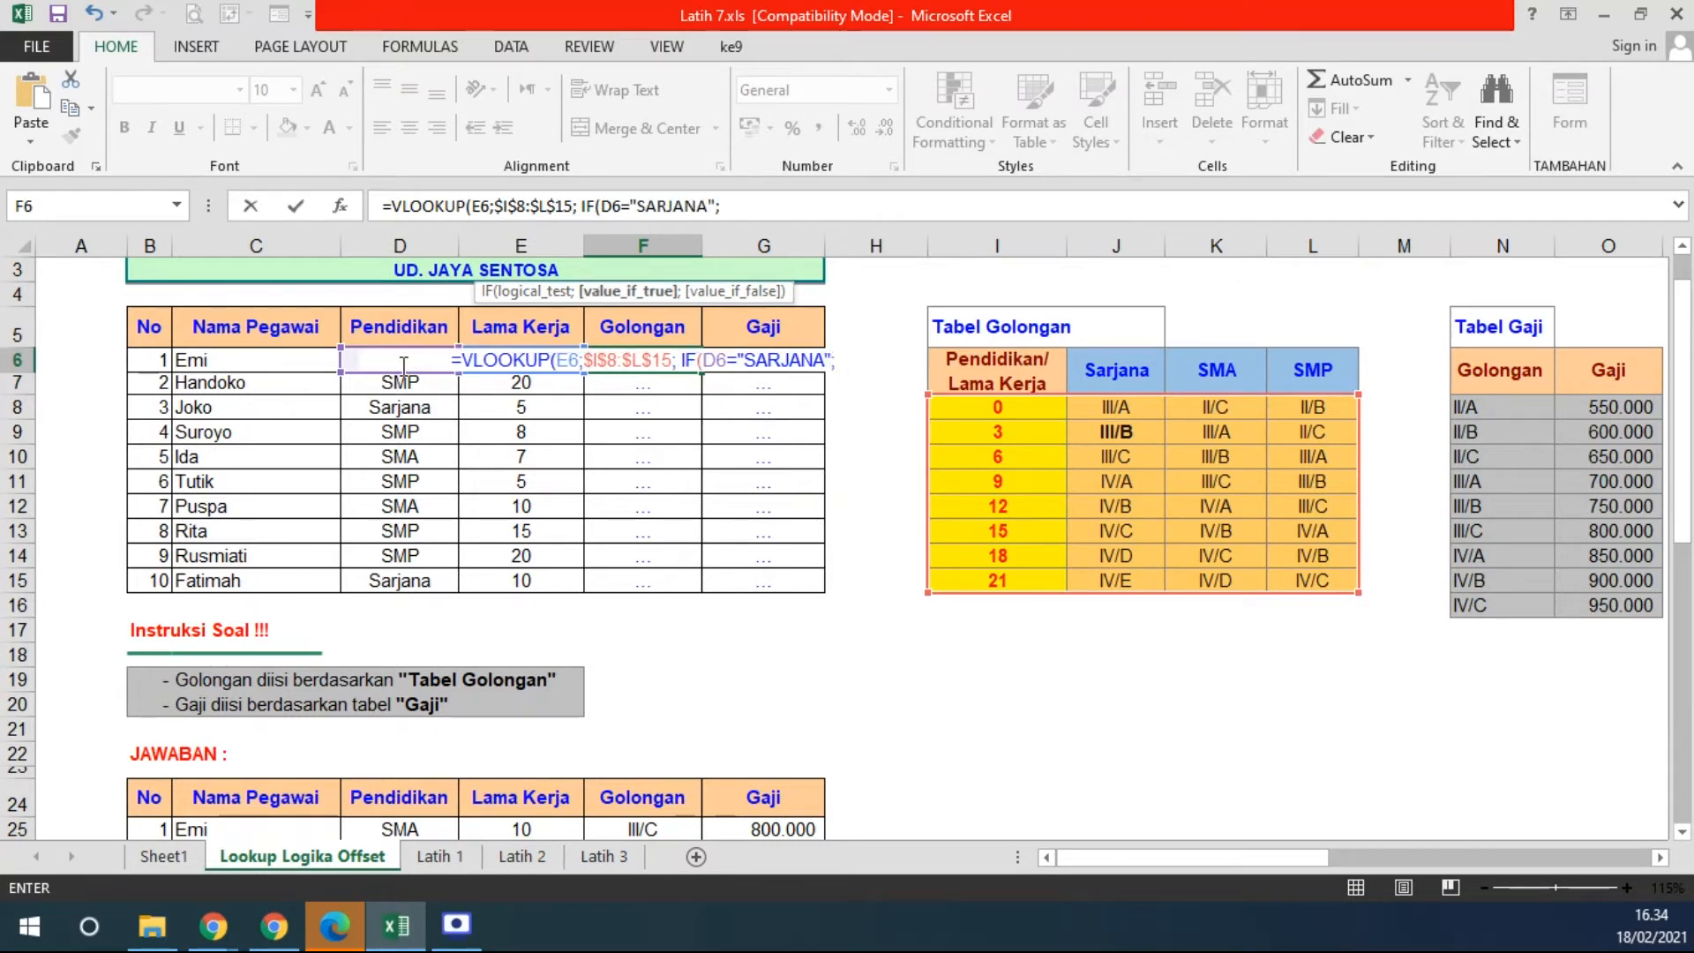
{"action": "type", "text": " 2; IF(D"}
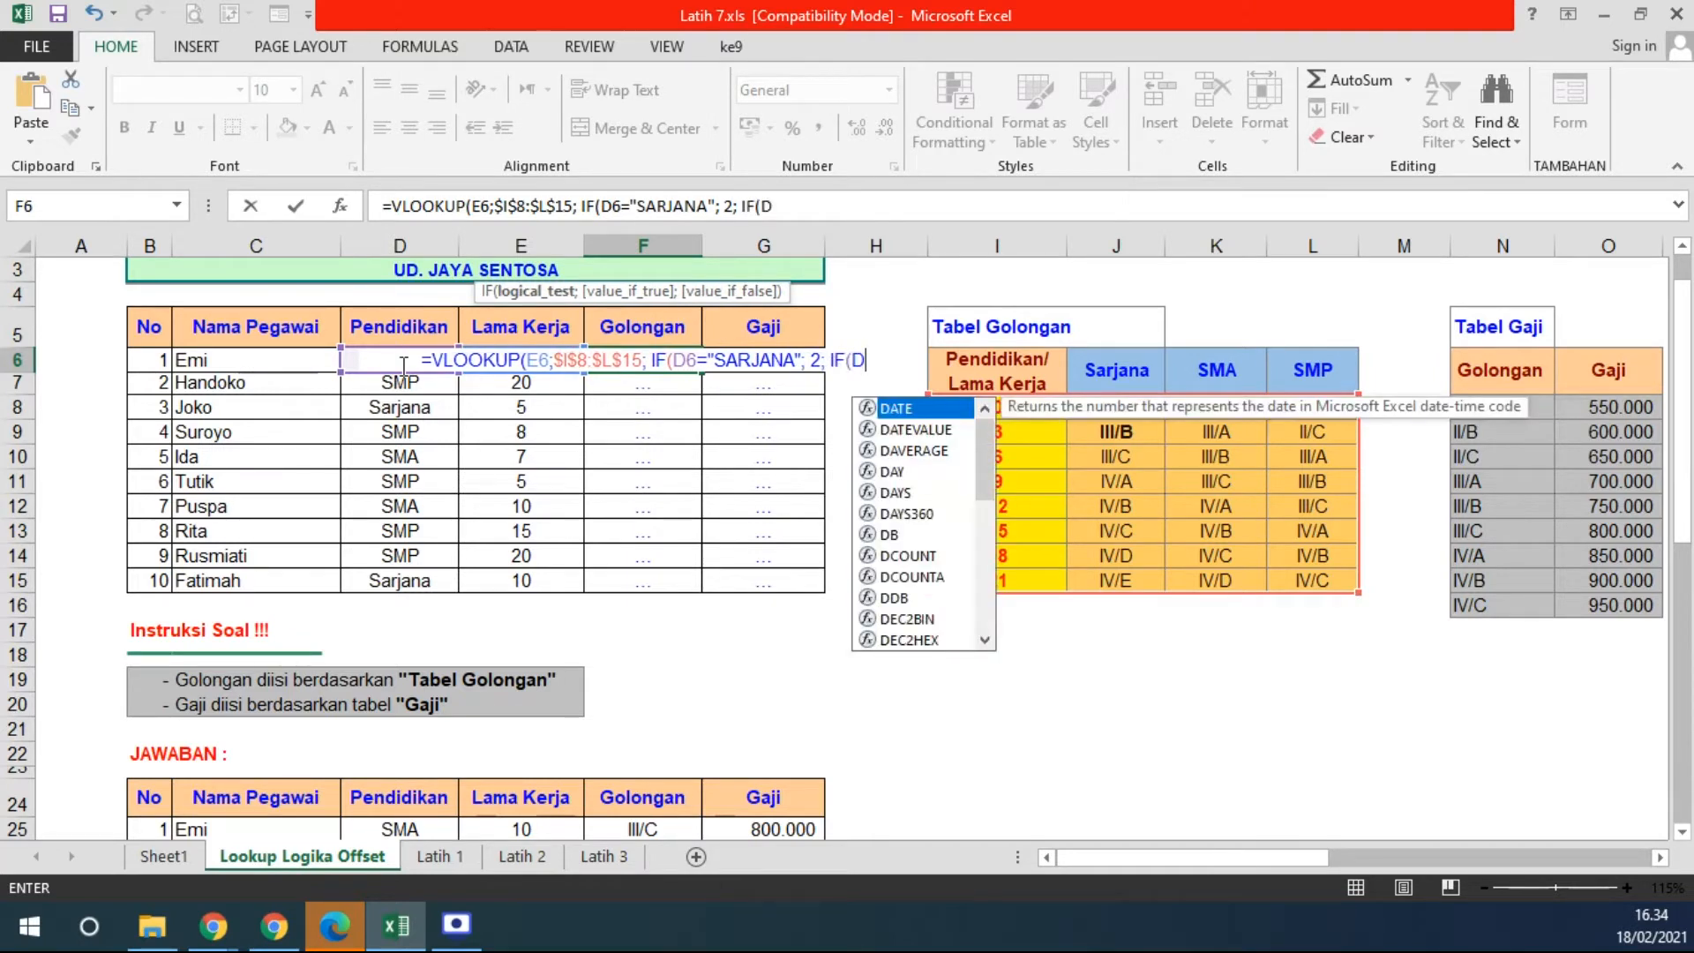
{"action": "type", "text": "6="}
{"action": "type", "text": "\"SMA"}
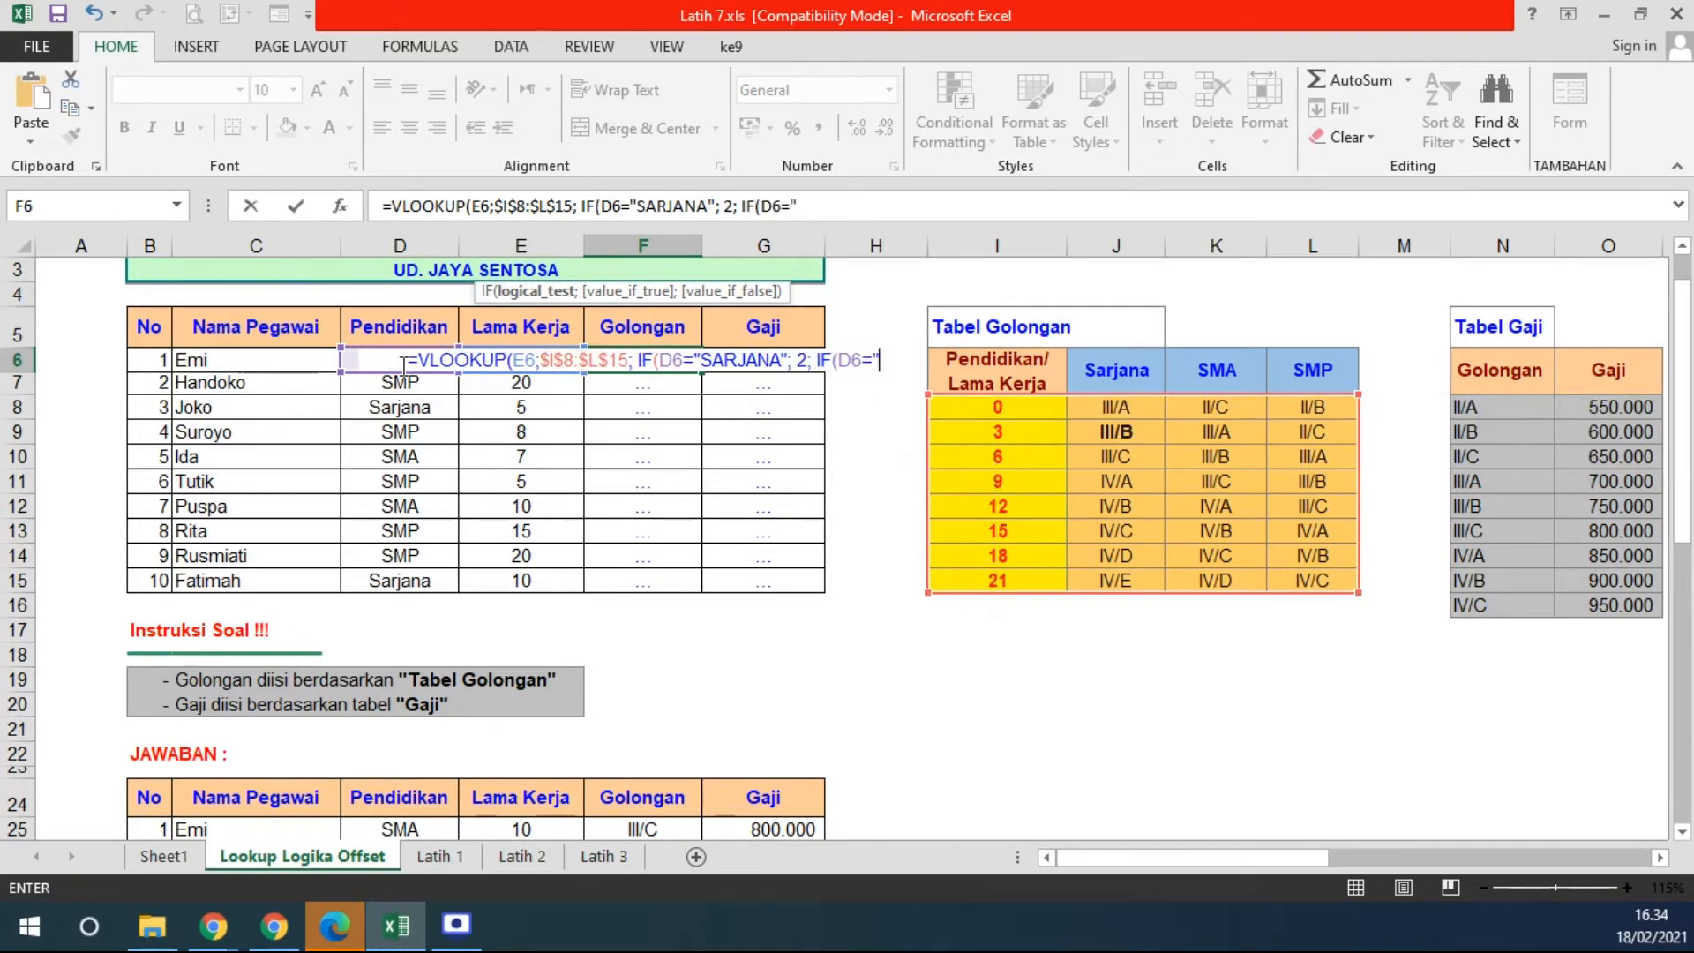
{"action": "type", "text": "\""}
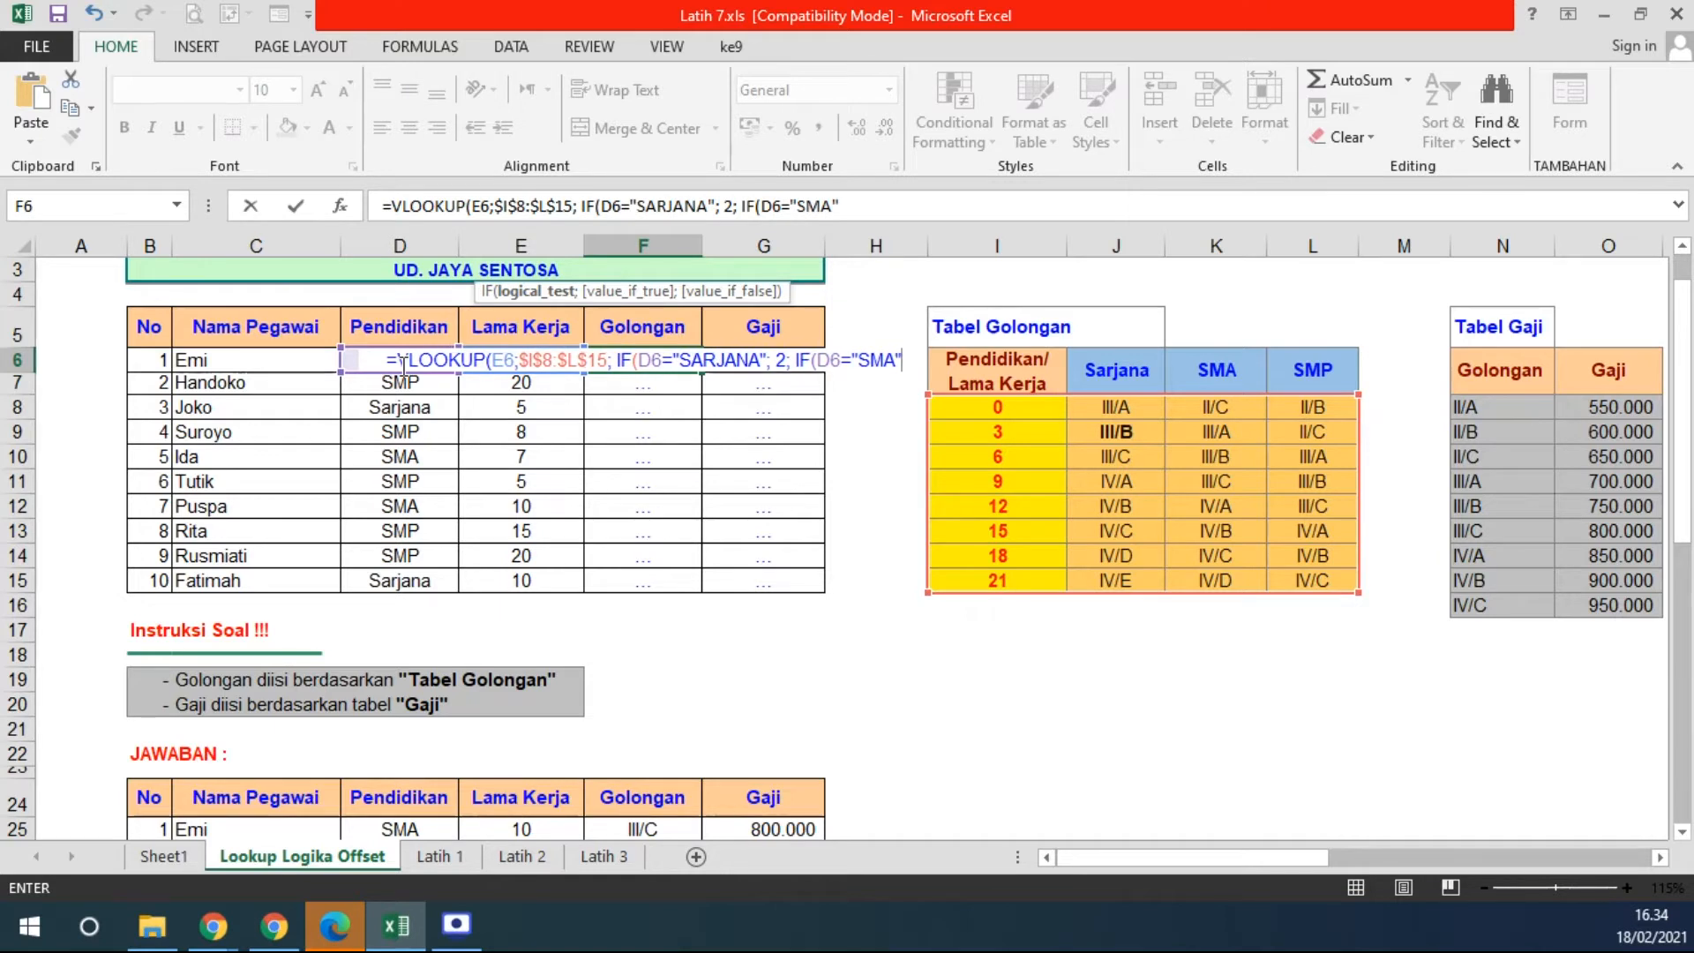
{"action": "type", "text": ";3"}
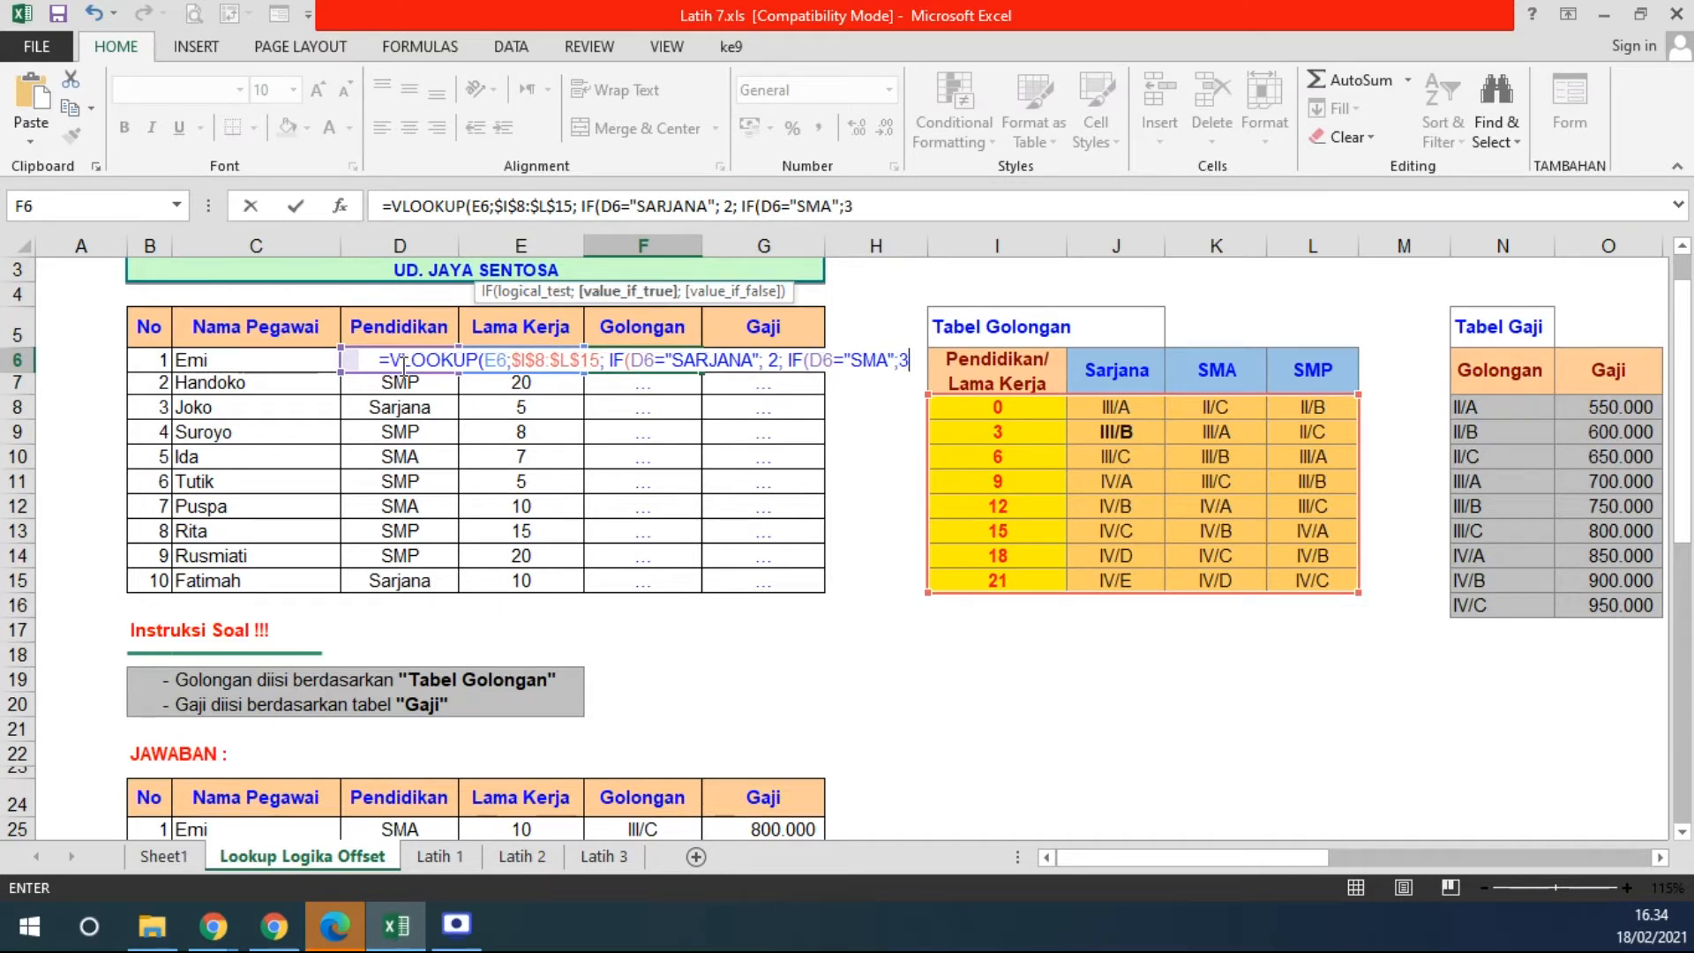
{"action": "type", "text": ";"}
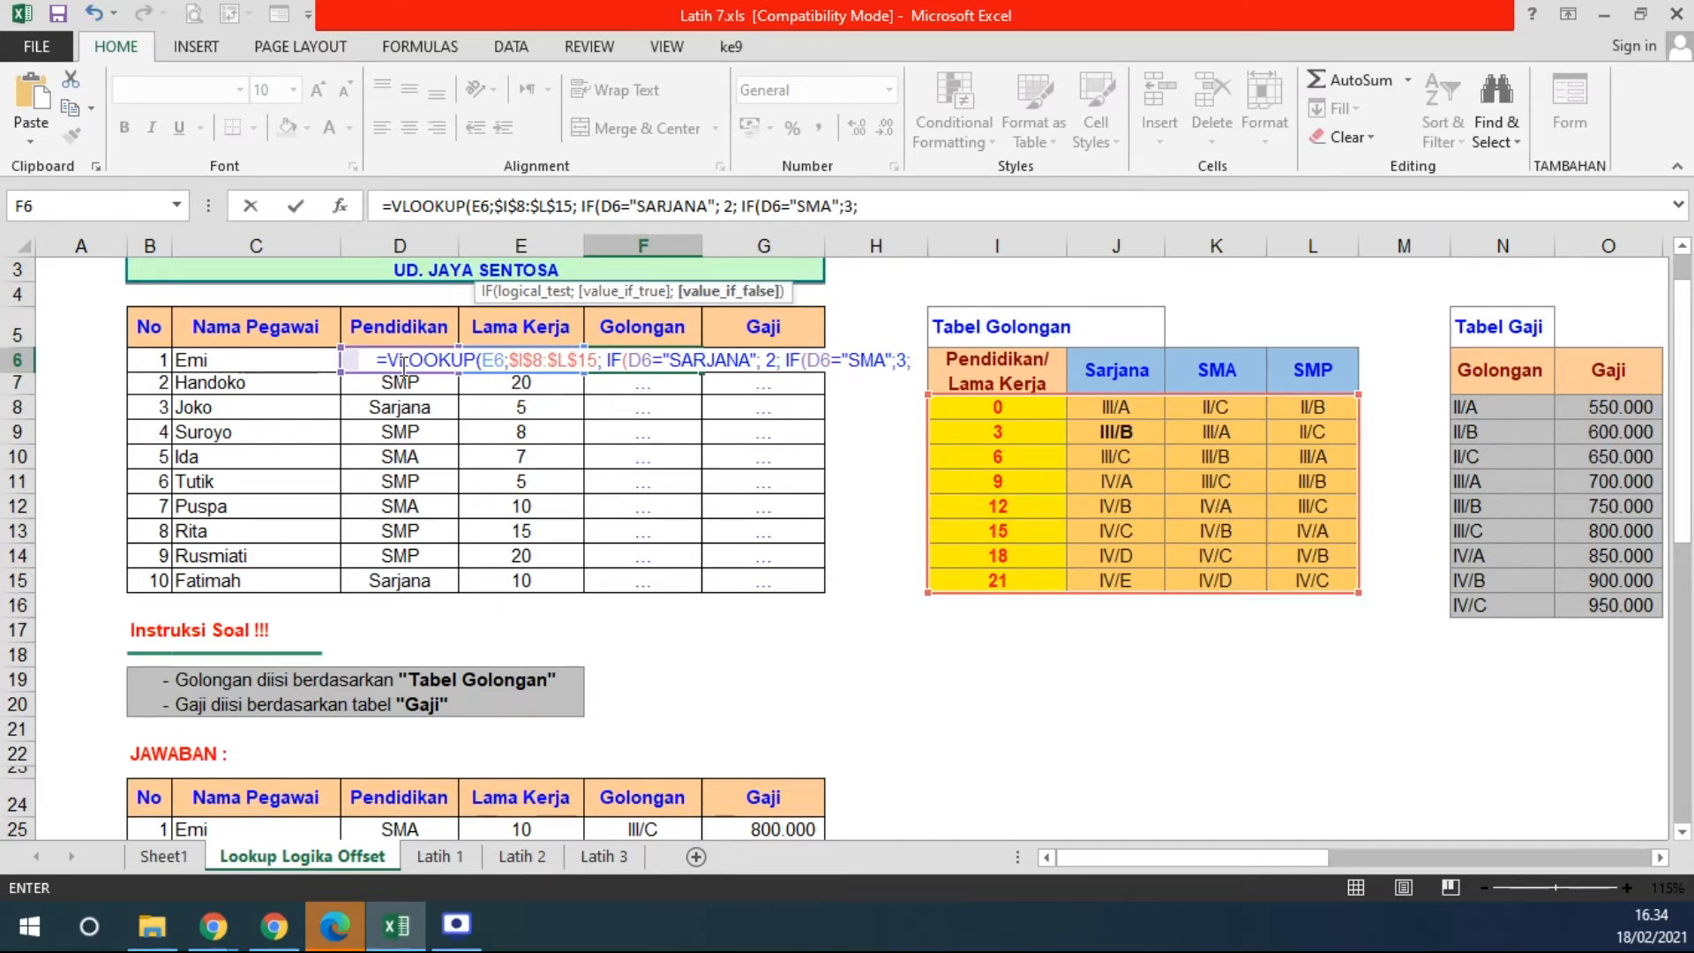
{"action": "type", "text": " 4"}
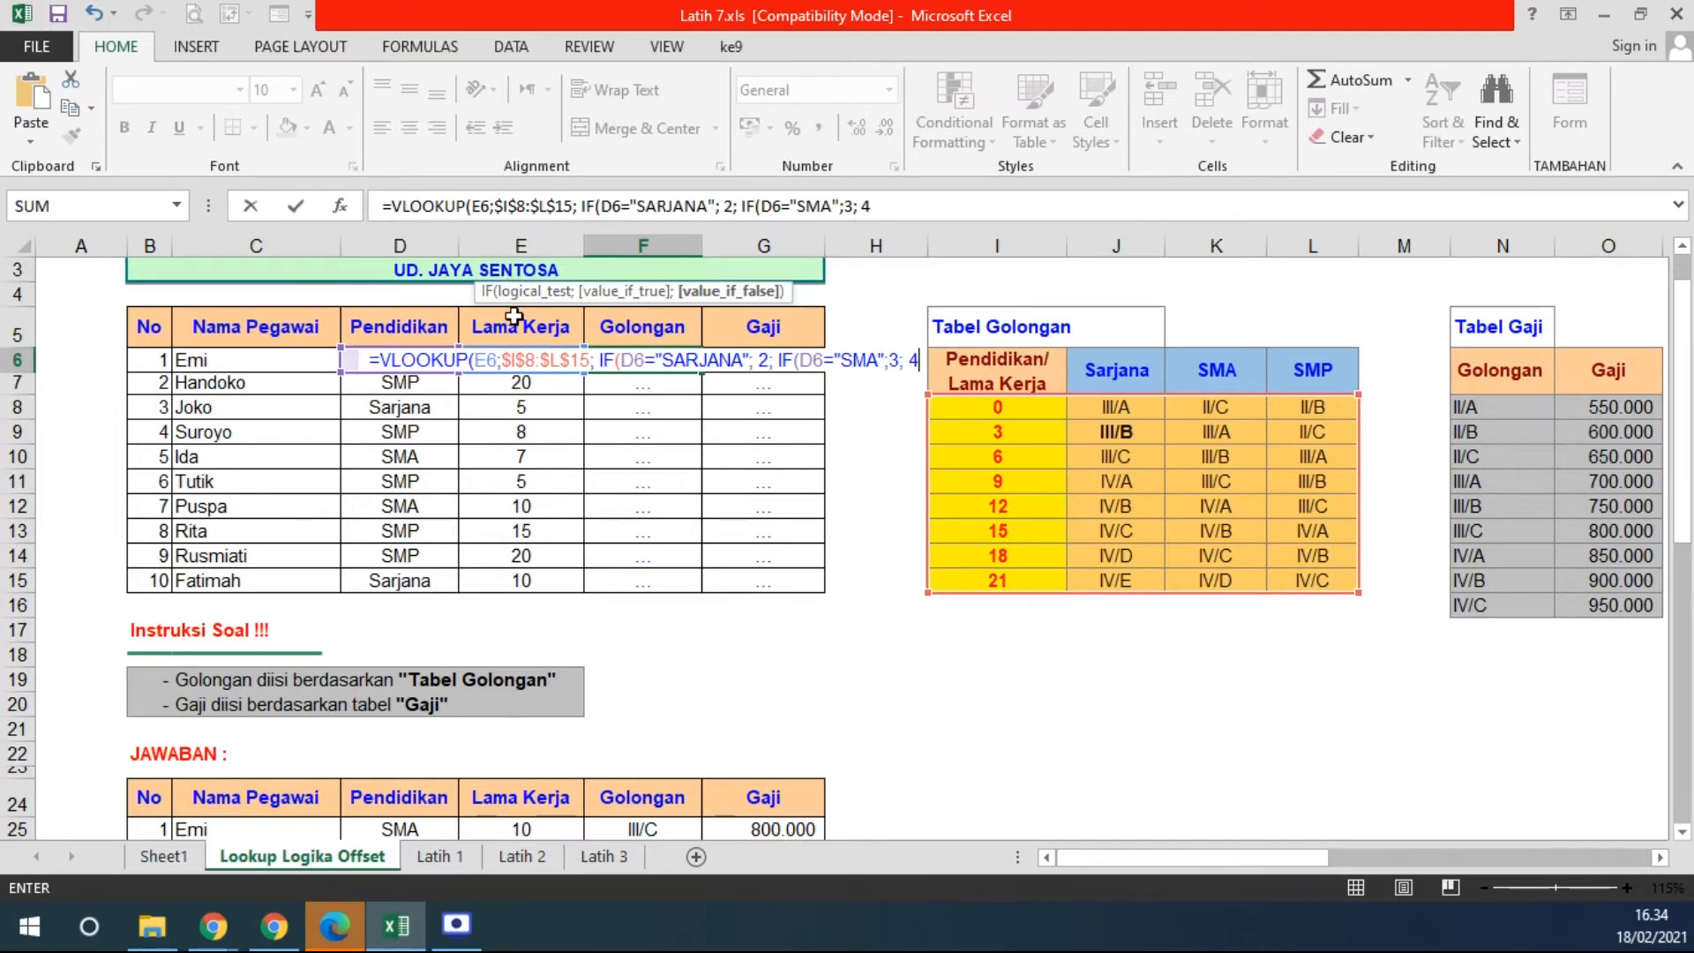
{"action": "left_click", "coordinate": [424, 357]}
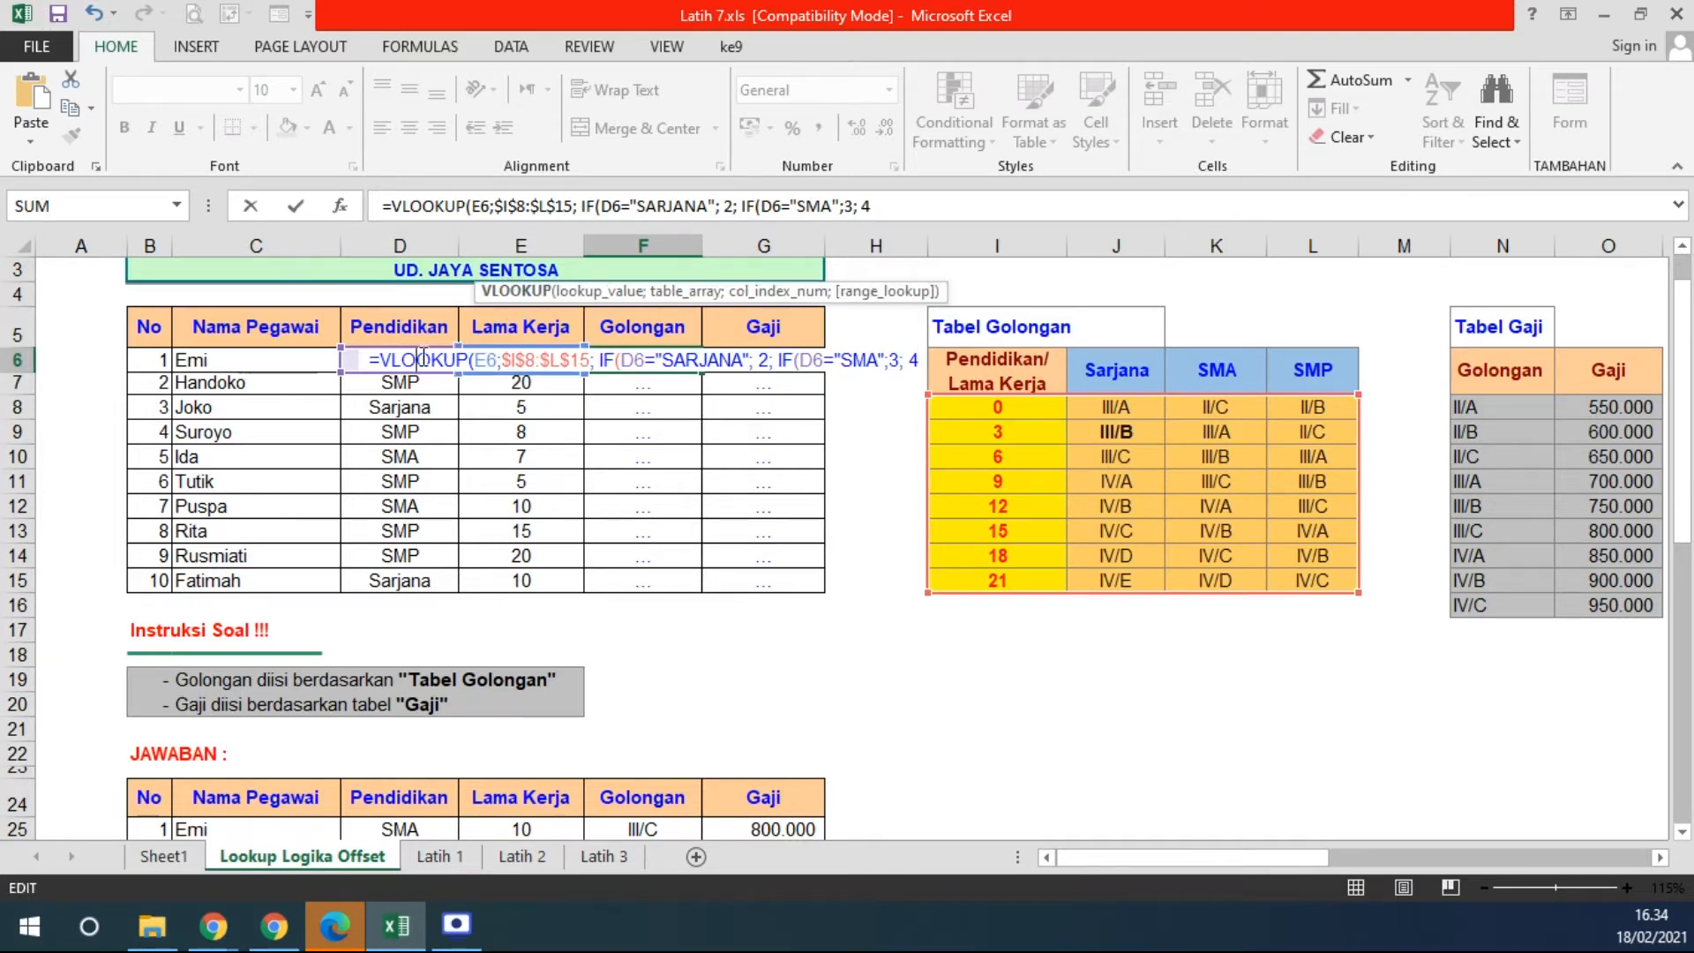
{"action": "left_click", "coordinate": [574, 293]}
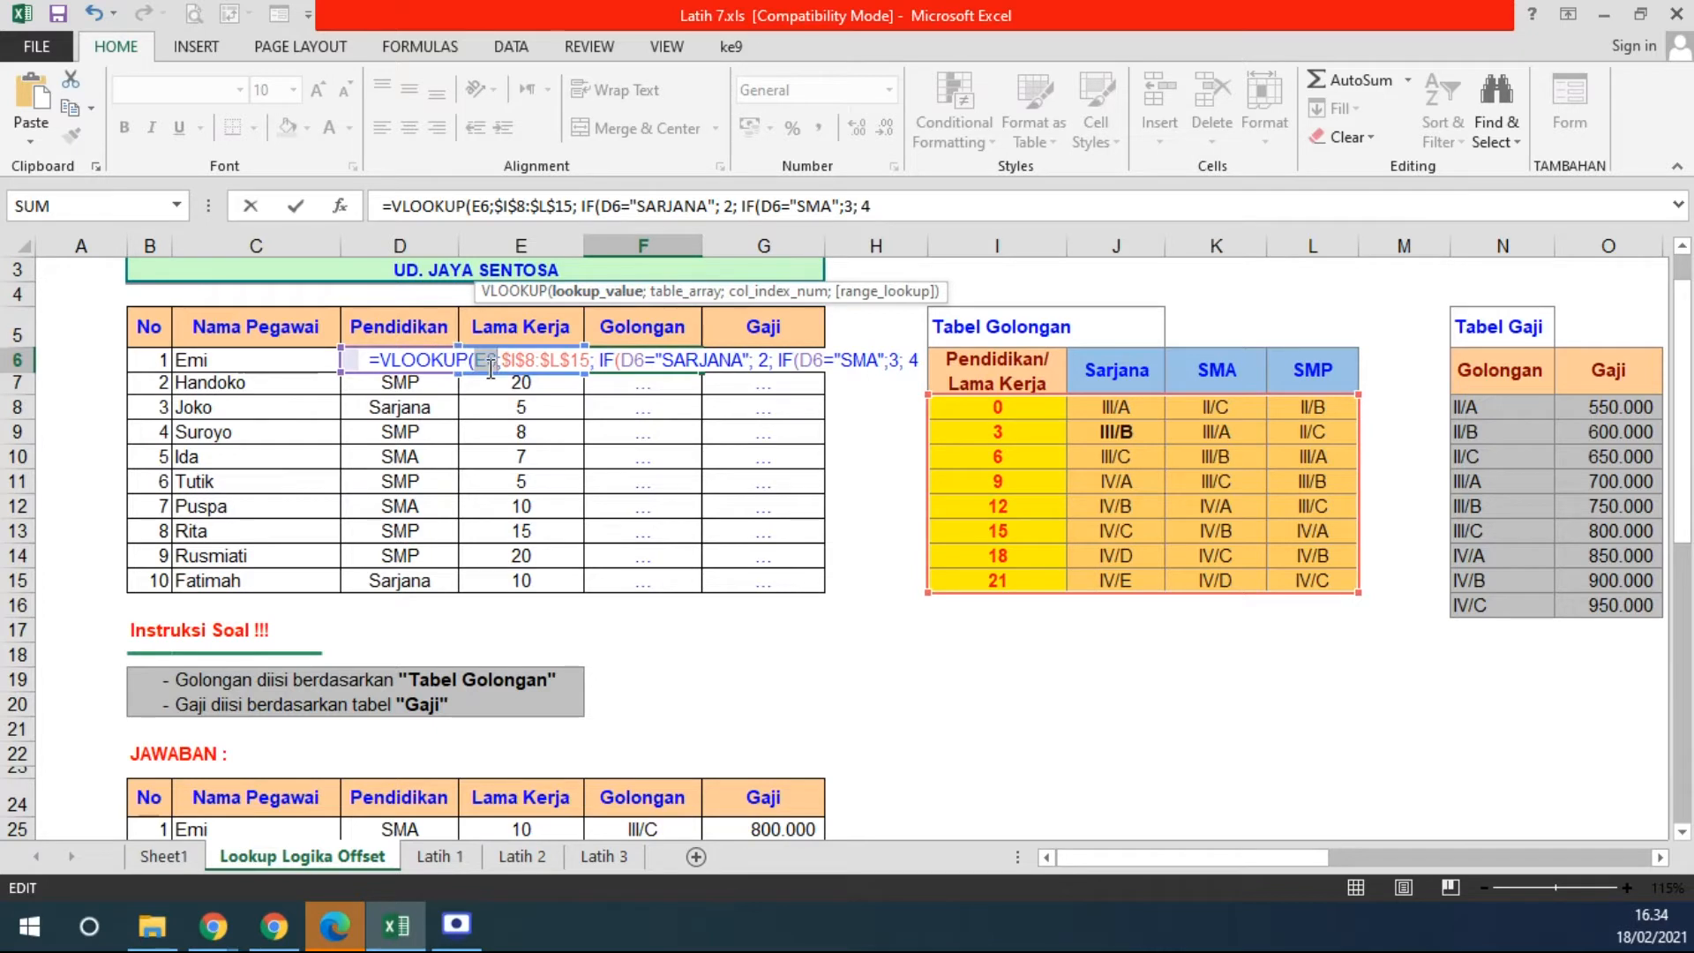
{"action": "left_click", "coordinate": [669, 293]}
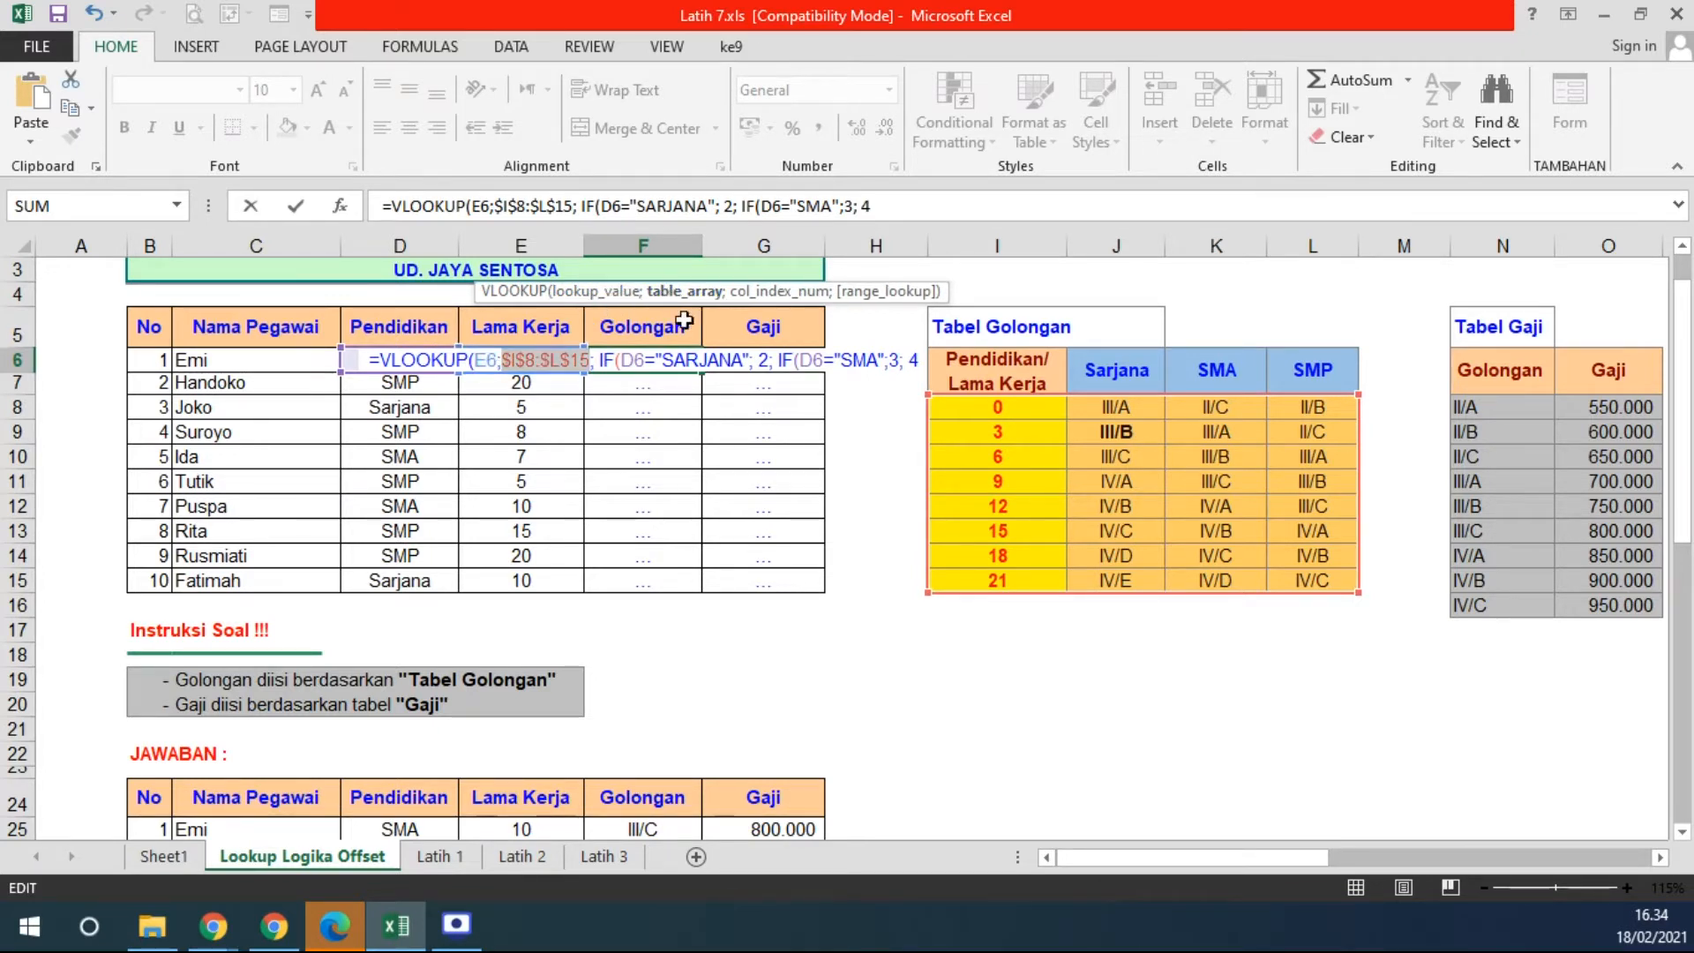
{"action": "left_click", "coordinate": [776, 293]}
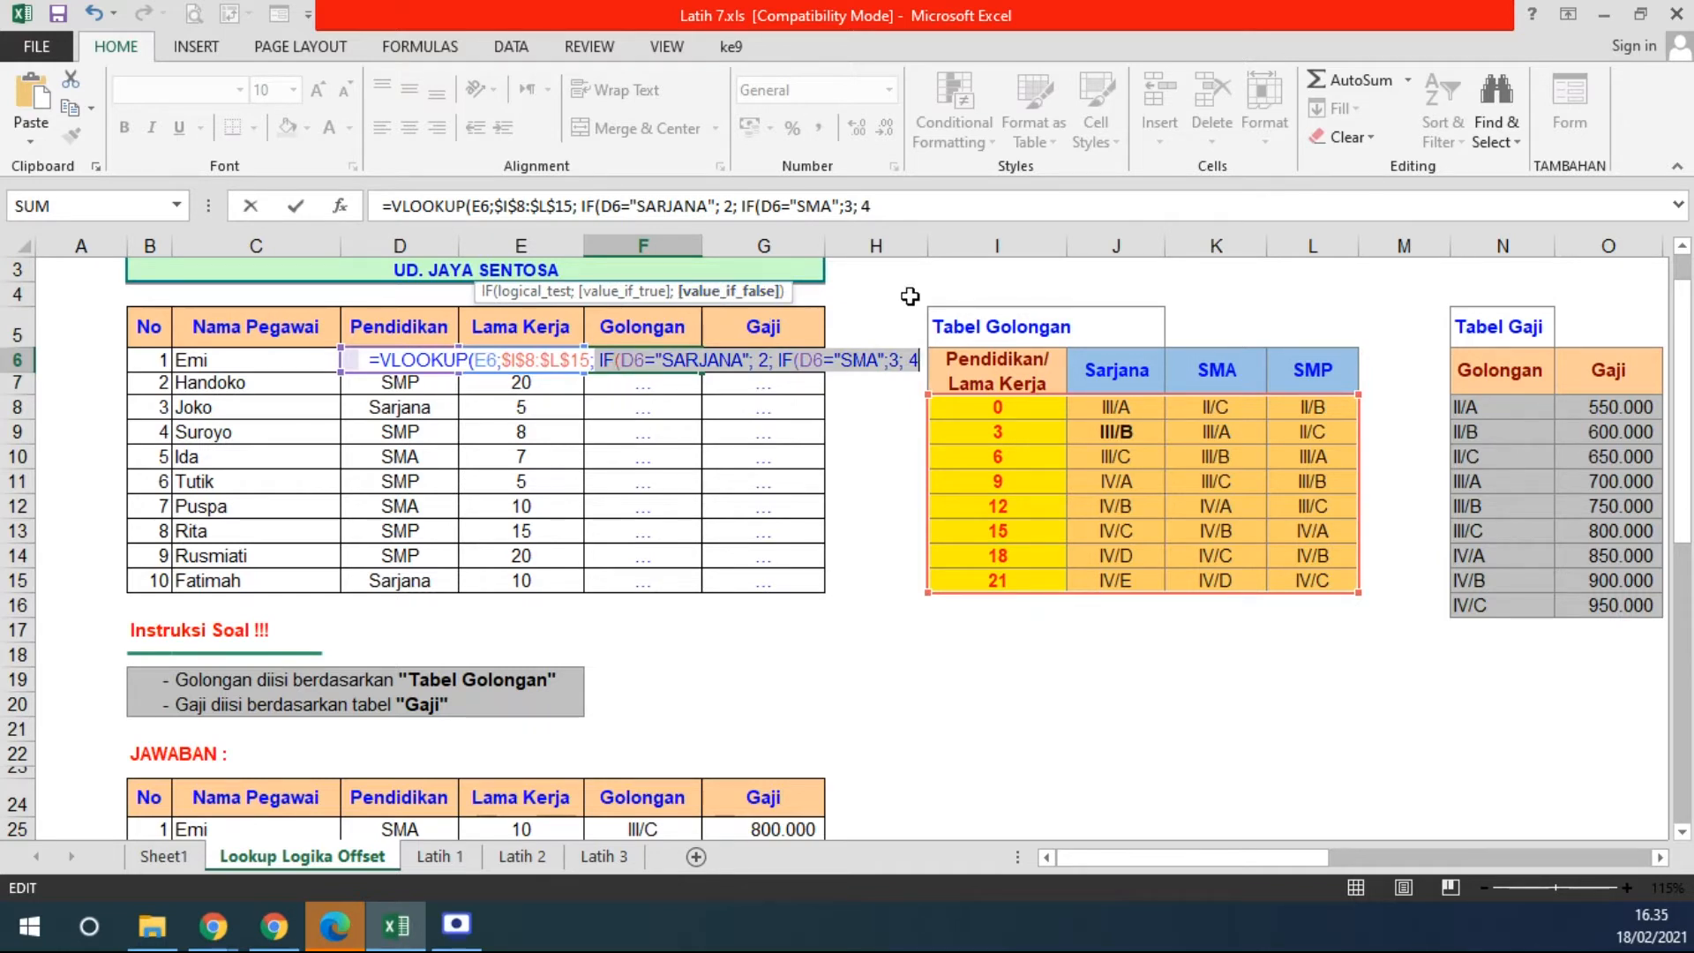
{"action": "left_click", "coordinate": [921, 367]}
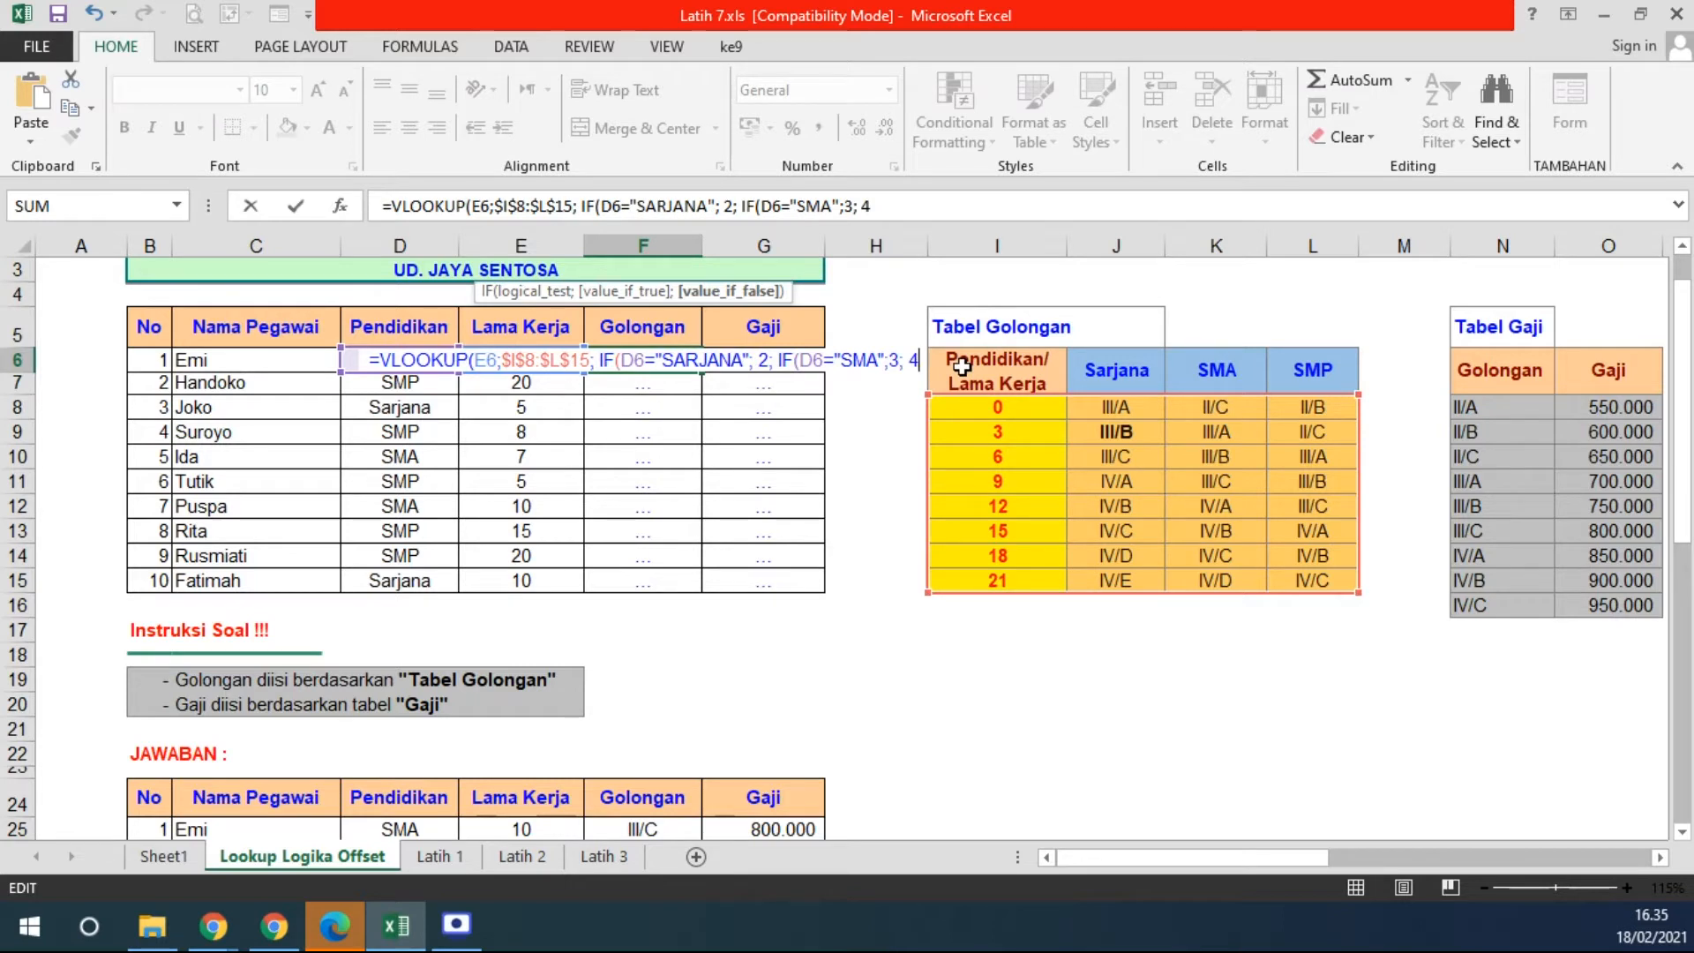
{"action": "type", "text": "));"}
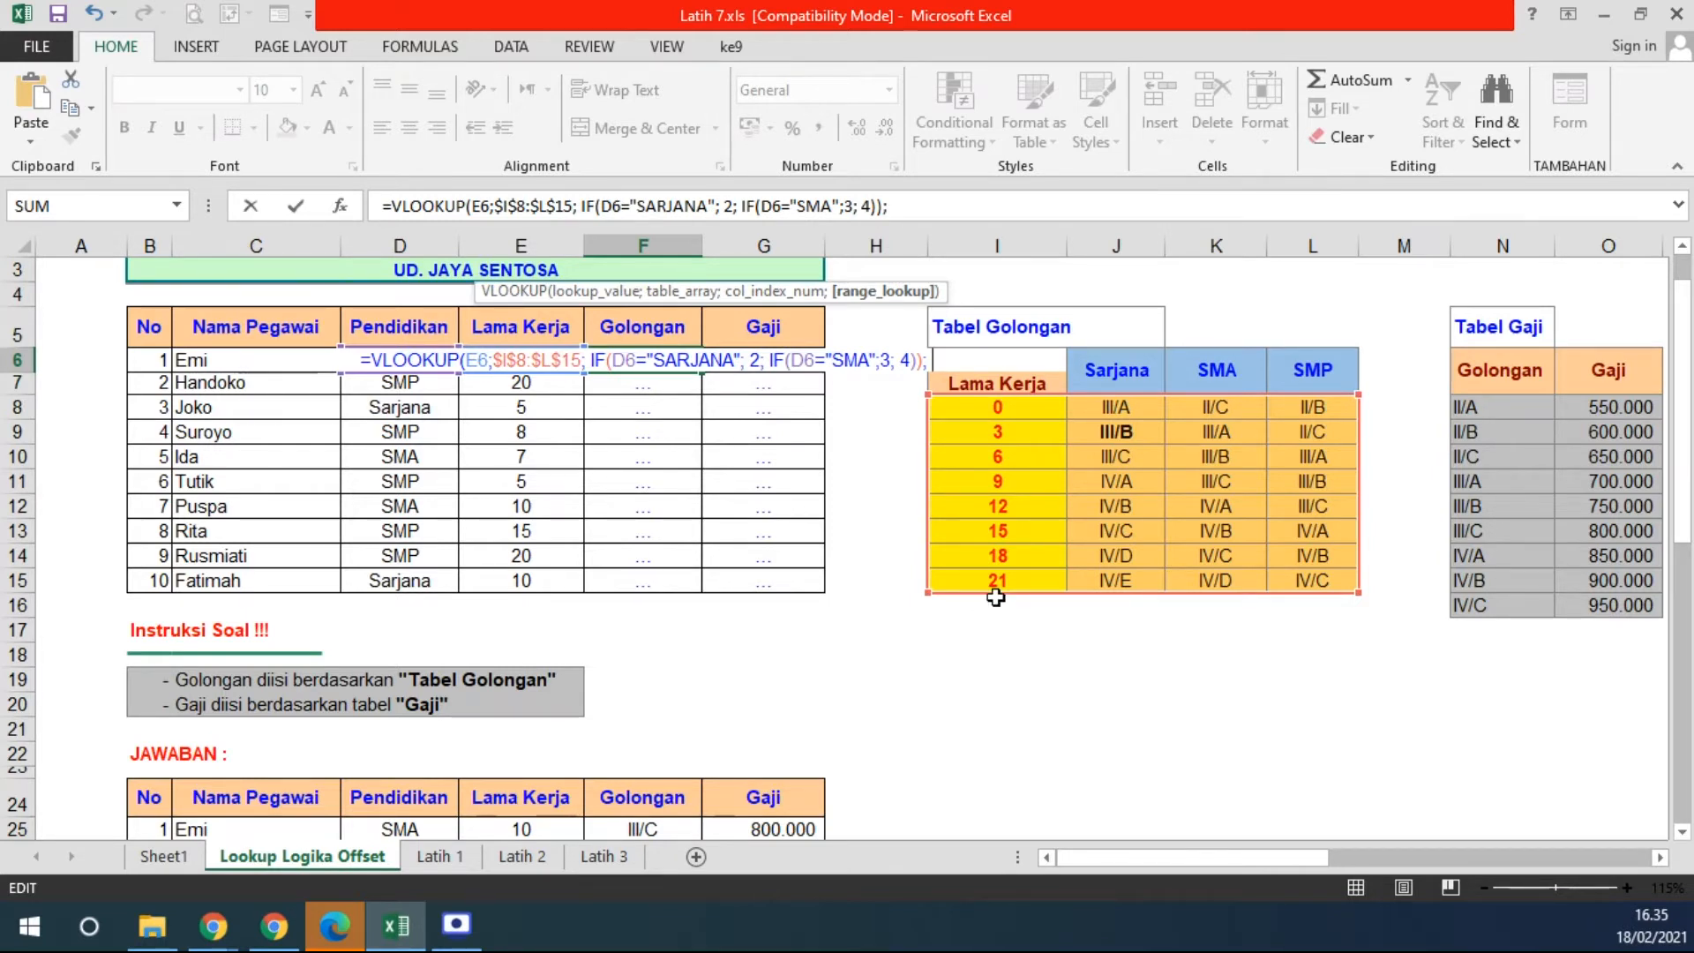
{"action": "type", "text": "TRUE)"}
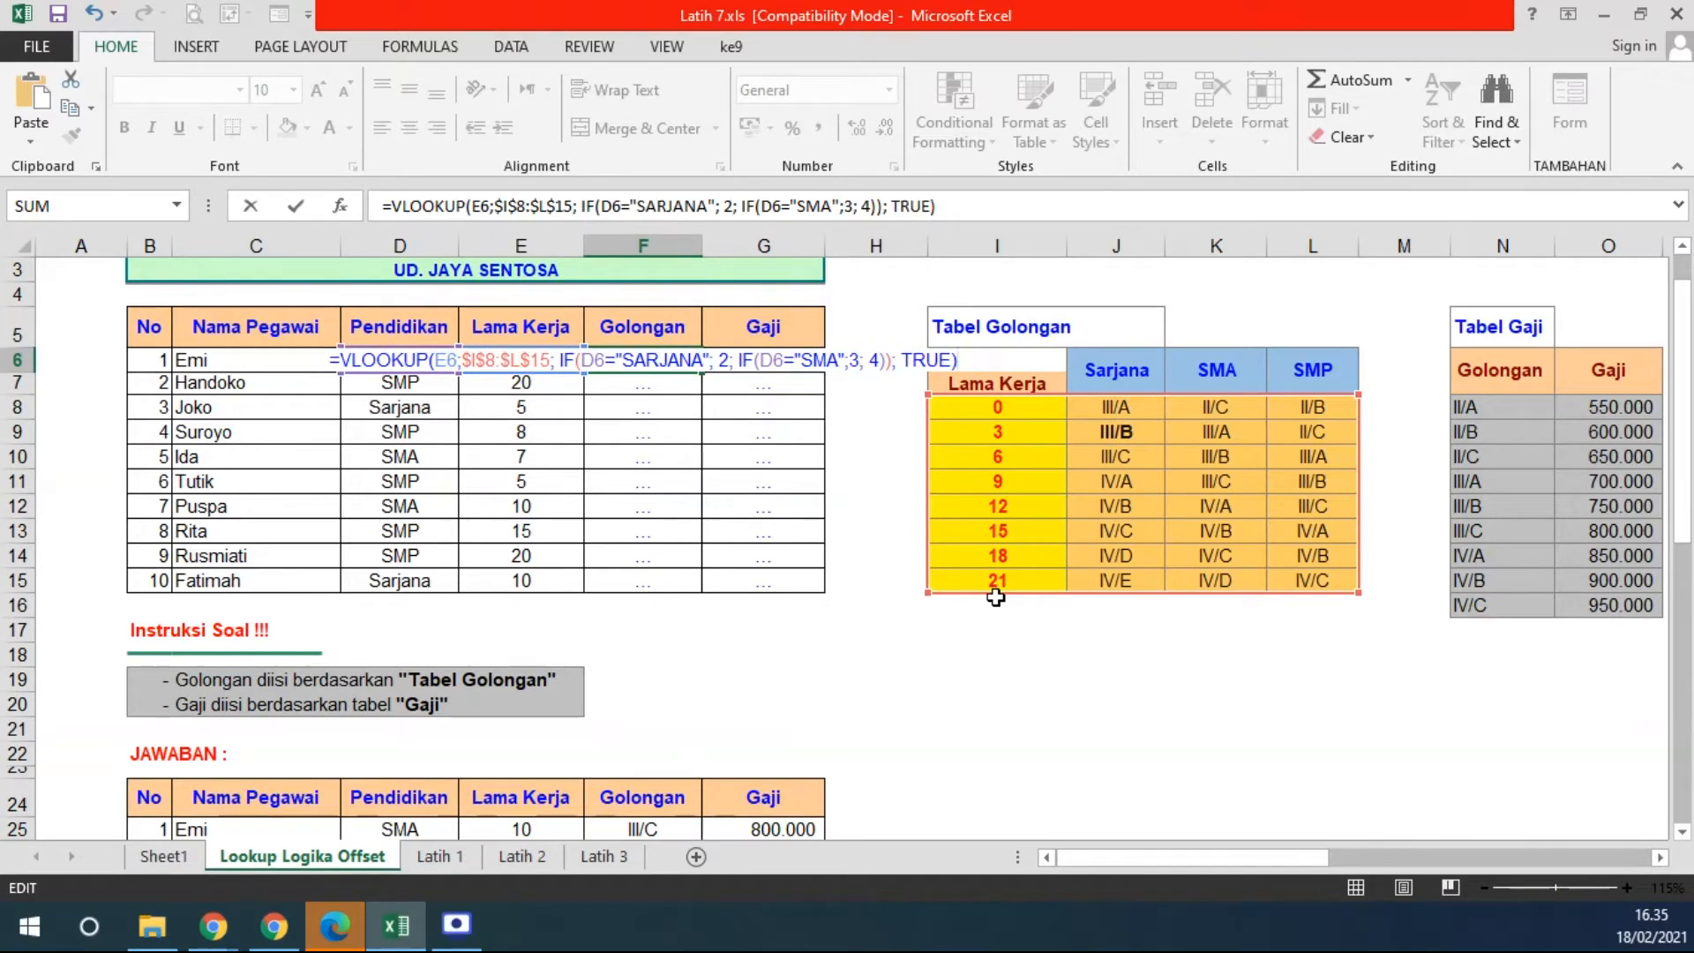
{"action": "key", "text": "Return"}
- Check F6's result against Emi's SMA education and the 9- and 12-year rows of Tabel Golongan
{"action": "left_click", "coordinate": [660, 363]}
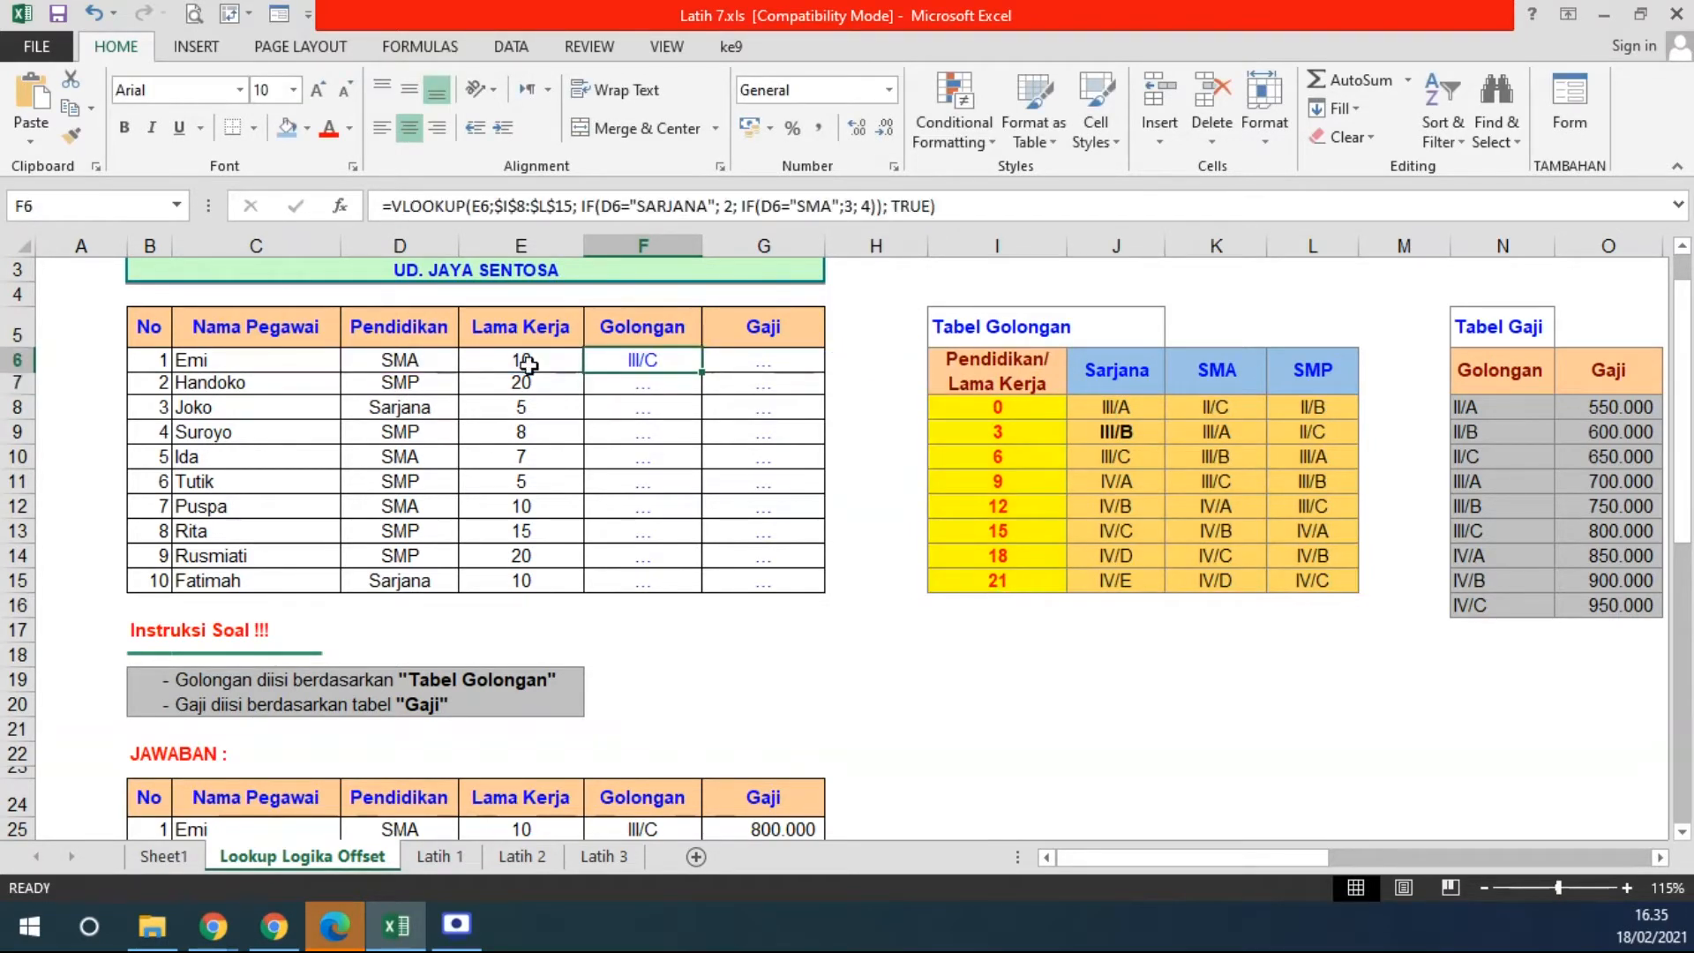
{"action": "left_click", "coordinate": [407, 366]}
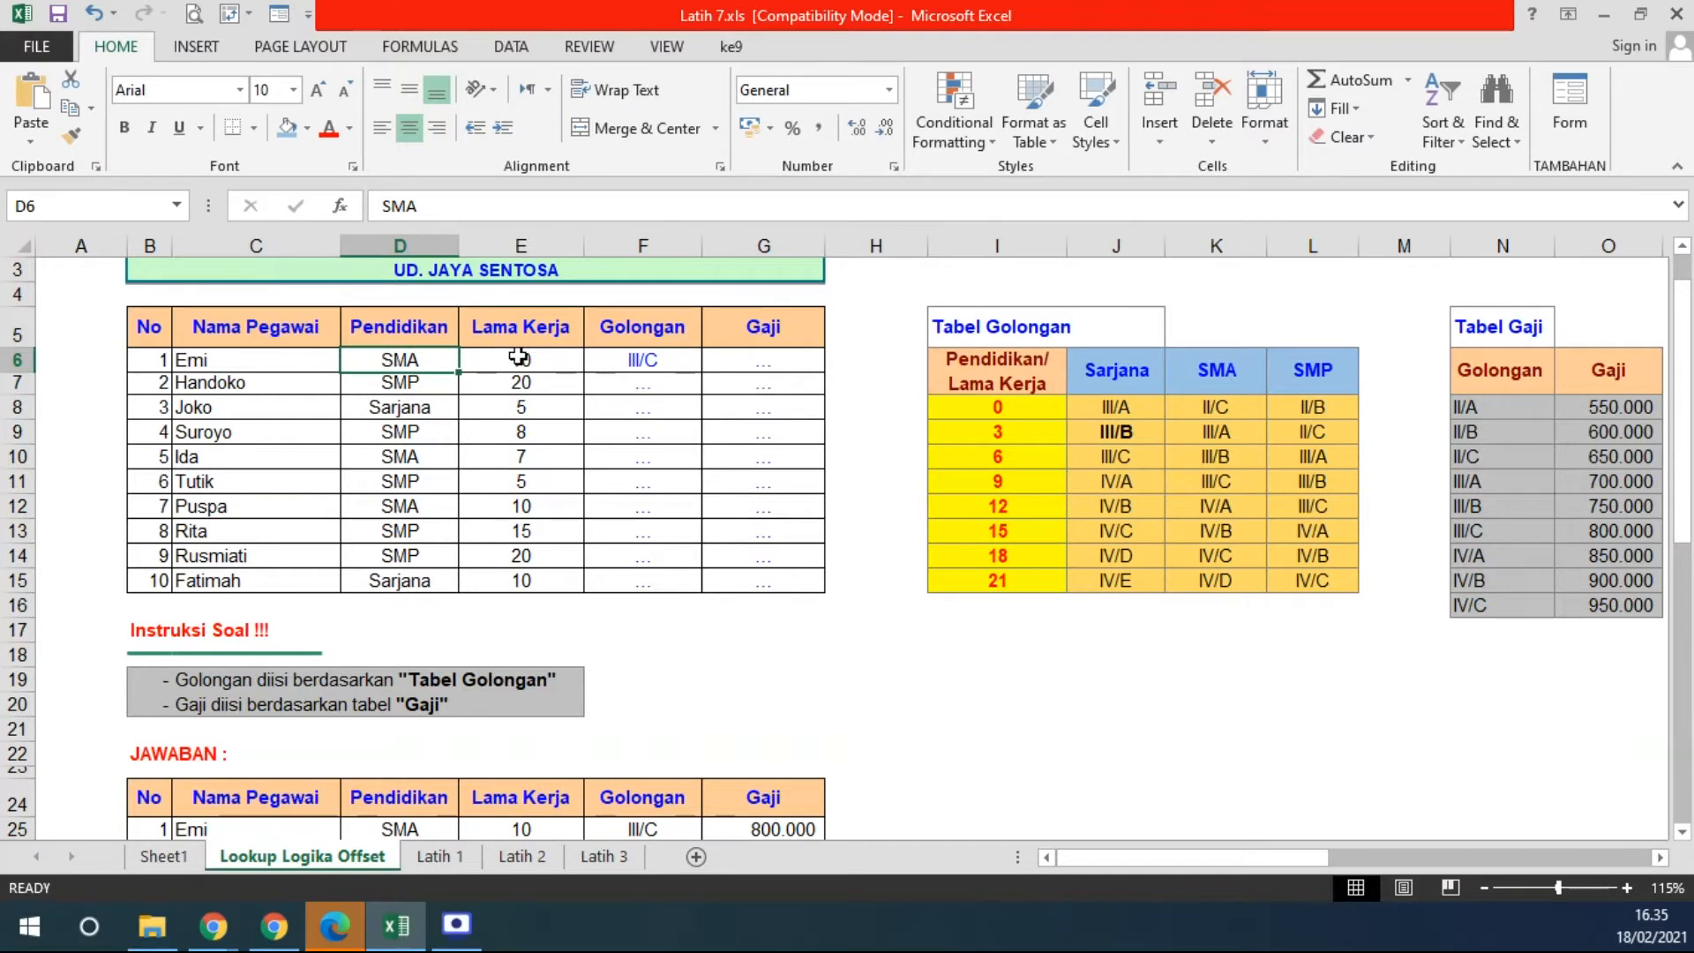
{"action": "left_click", "coordinate": [1217, 367]}
{"action": "left_click_drag", "start_coordinate": [1217, 366], "coordinate": [1212, 552]}
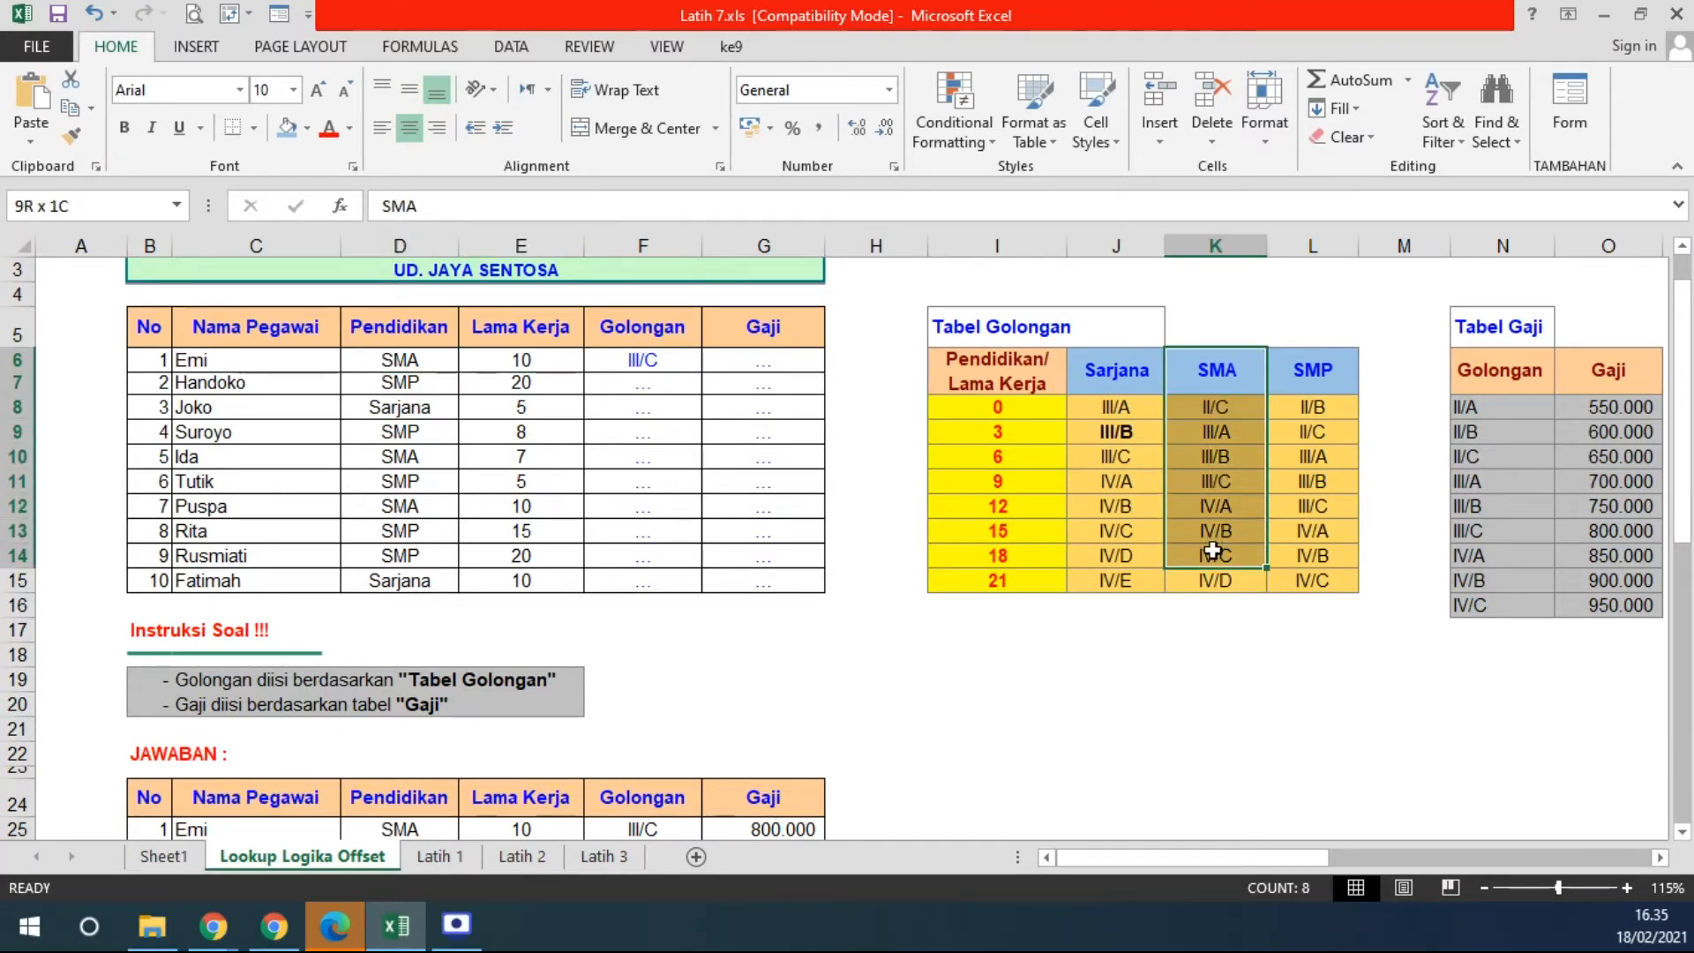
{"action": "left_click", "coordinate": [1217, 503]}
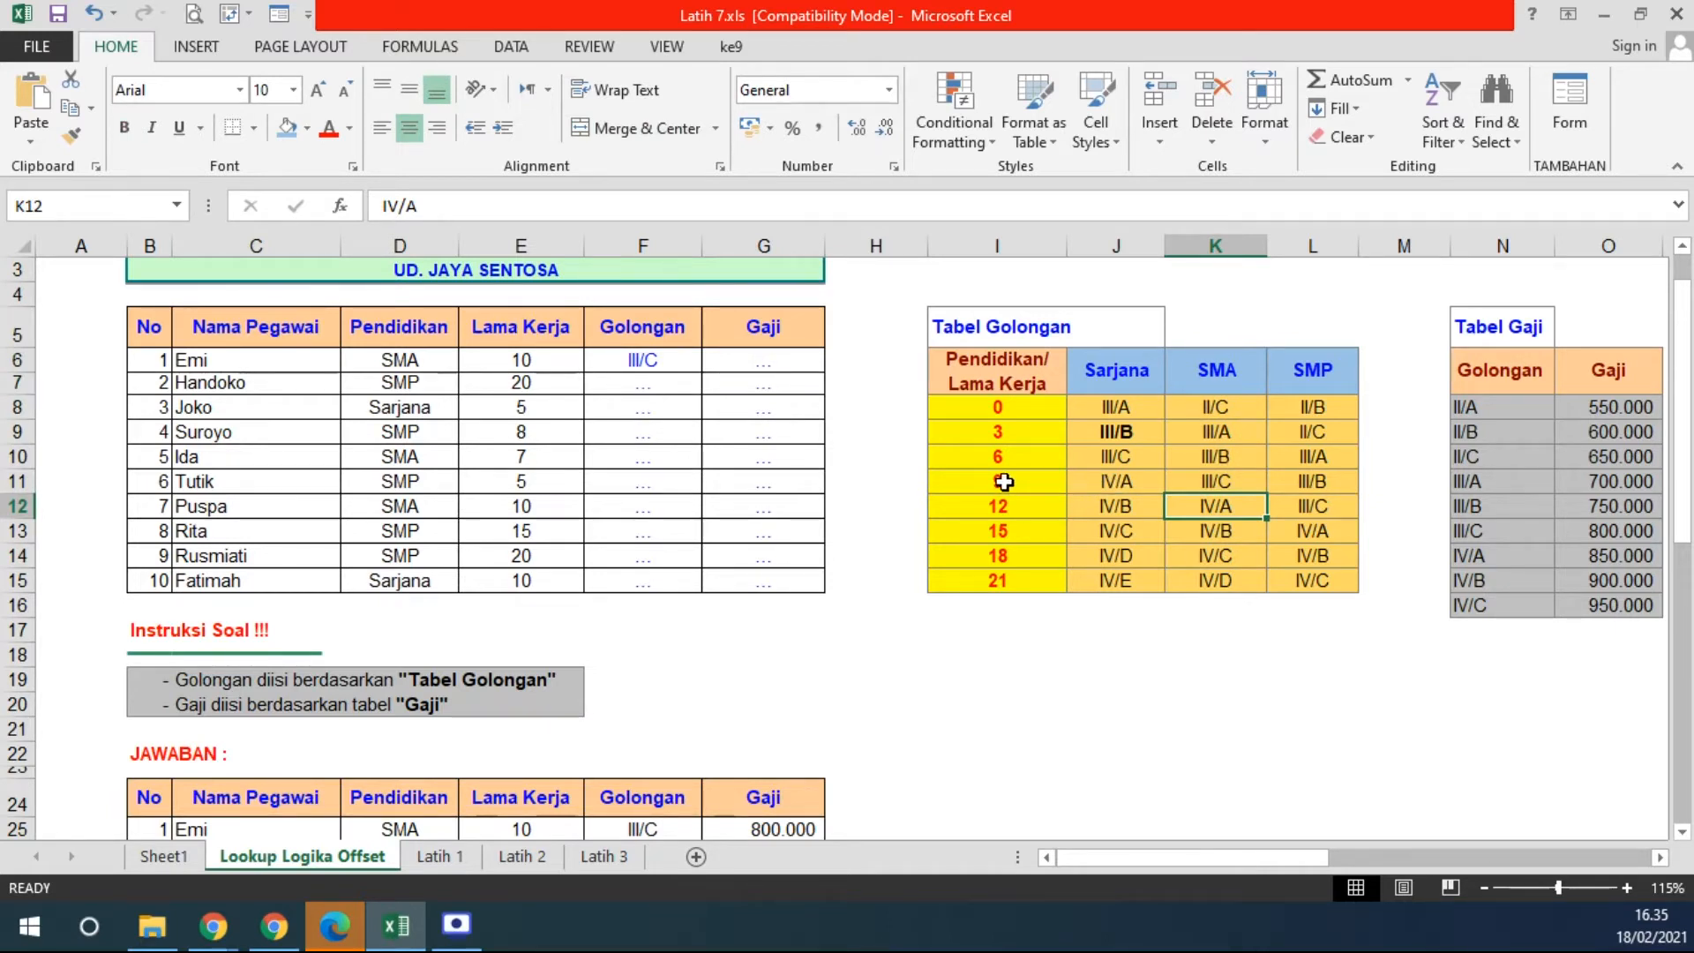
{"action": "left_click", "coordinate": [1004, 481]}
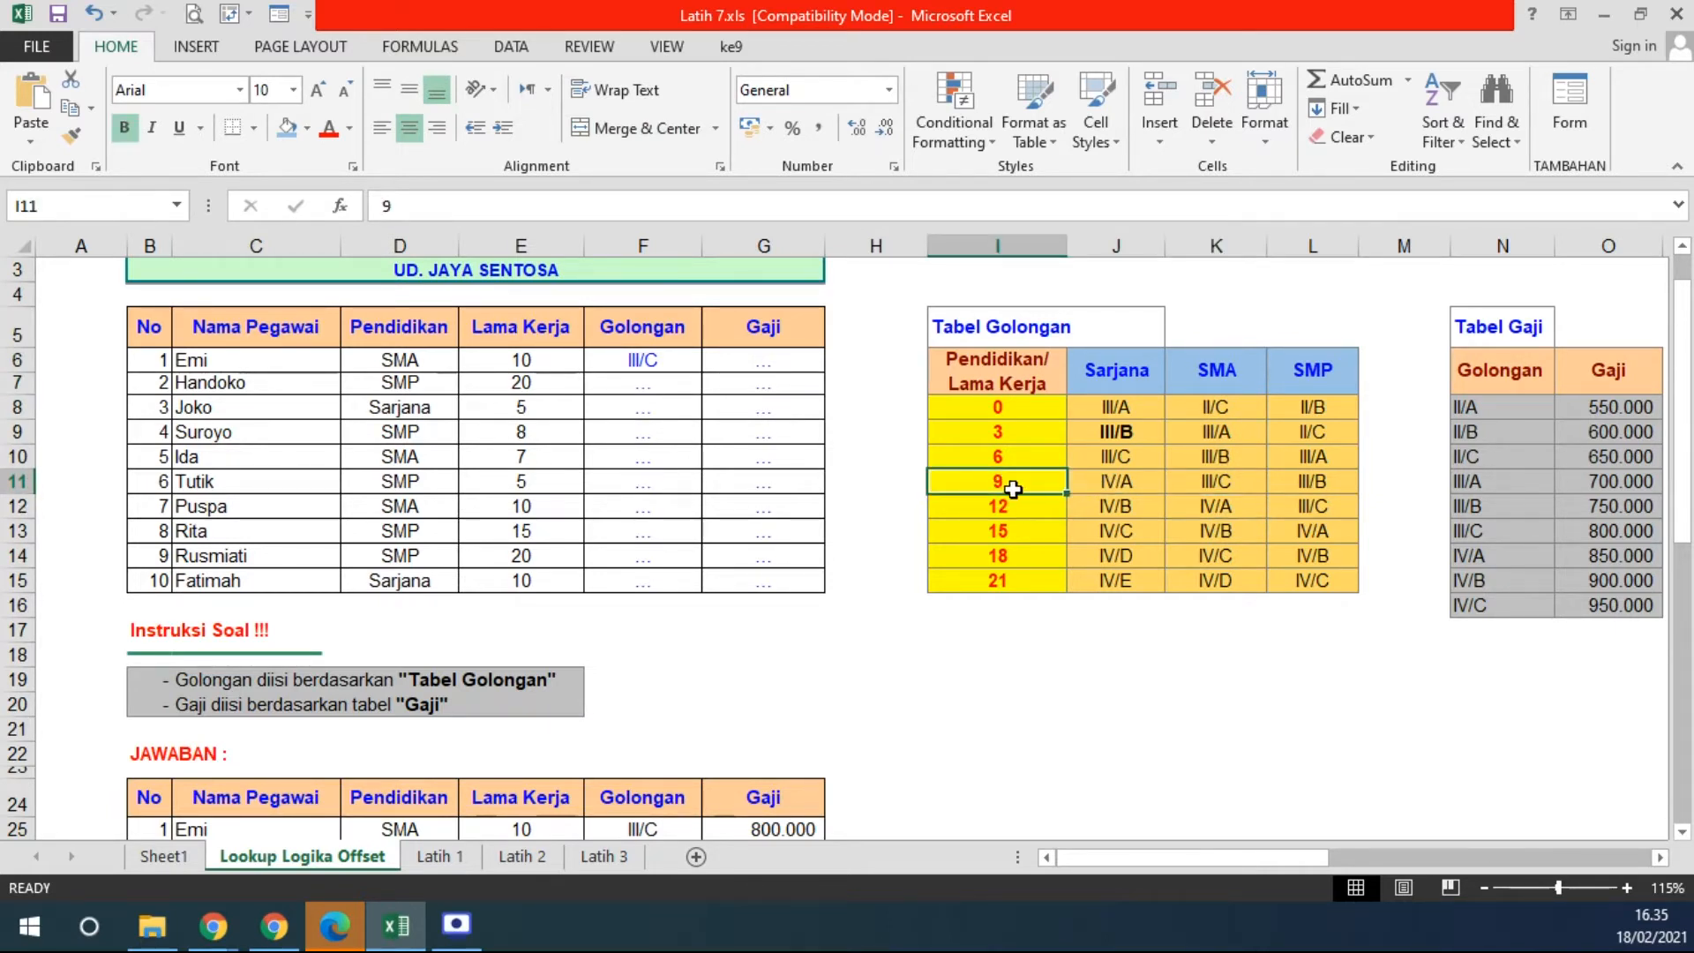
{"action": "left_click", "coordinate": [1006, 507]}
{"action": "left_click", "coordinate": [1010, 484]}
{"action": "left_click", "coordinate": [1012, 506]}
{"action": "left_click", "coordinate": [1011, 484]}
{"action": "left_click", "coordinate": [1012, 507]}
{"action": "left_click", "coordinate": [1010, 484]}
{"action": "left_click", "coordinate": [1011, 505]}
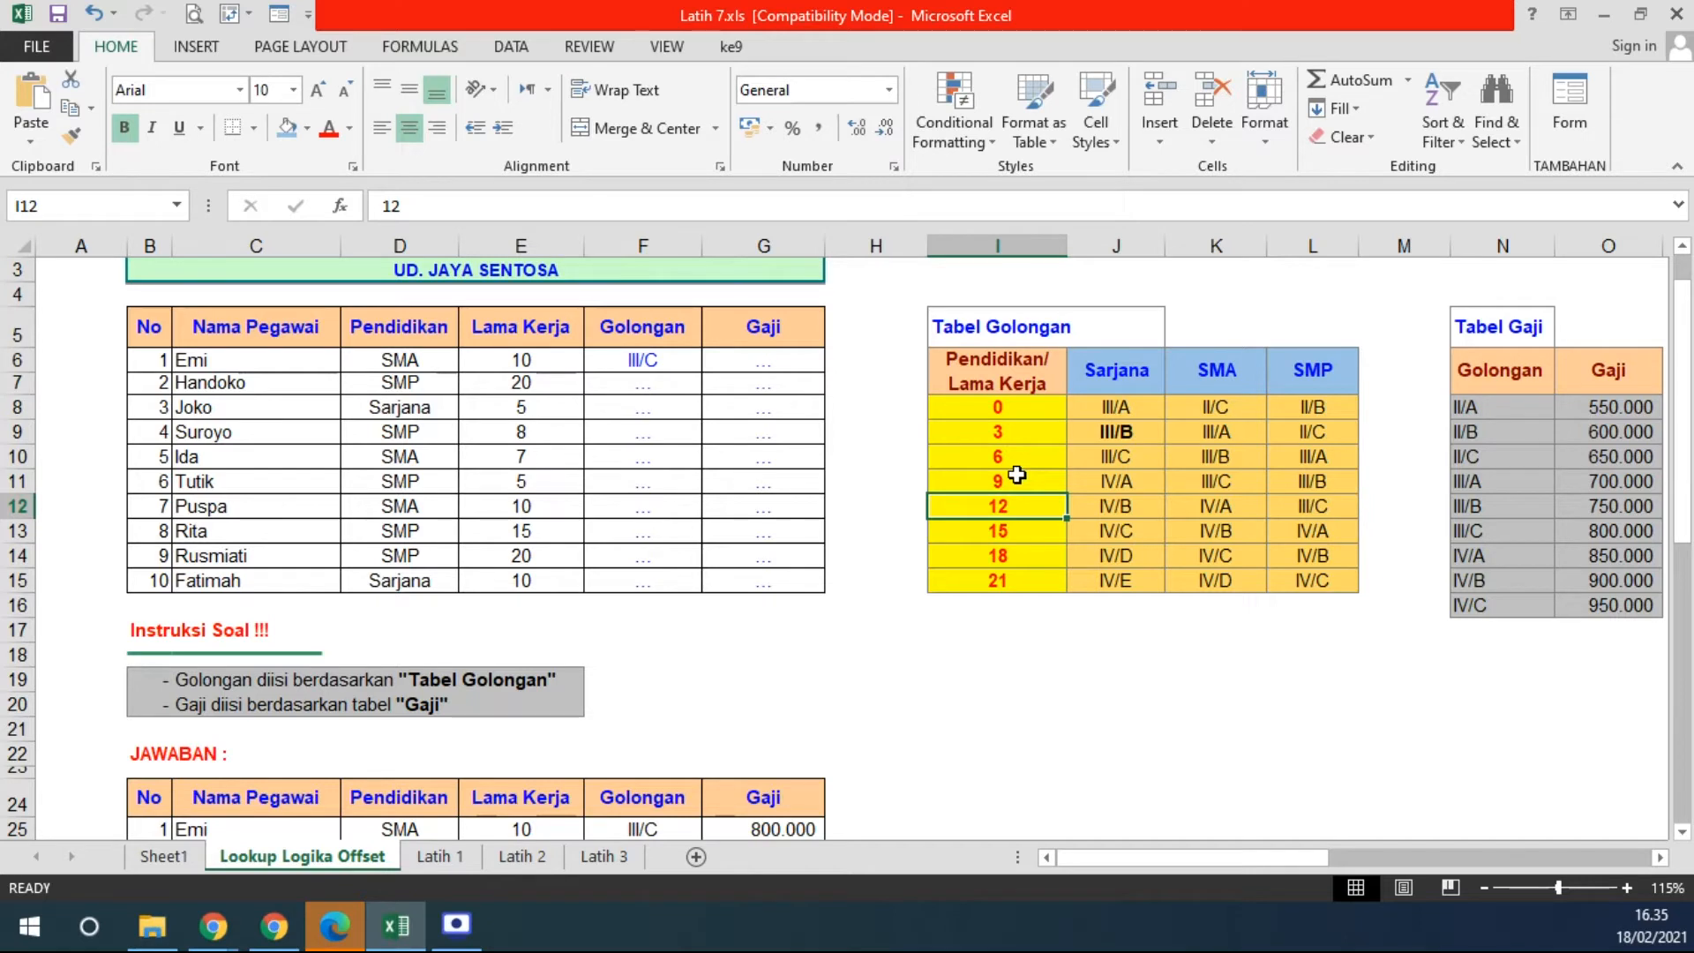
{"action": "left_click", "coordinate": [1015, 479]}
- Shade the matching SMA grade III/C in K11 light blue and recheck E6, D6 and F6
{"action": "left_click", "coordinate": [1216, 485]}
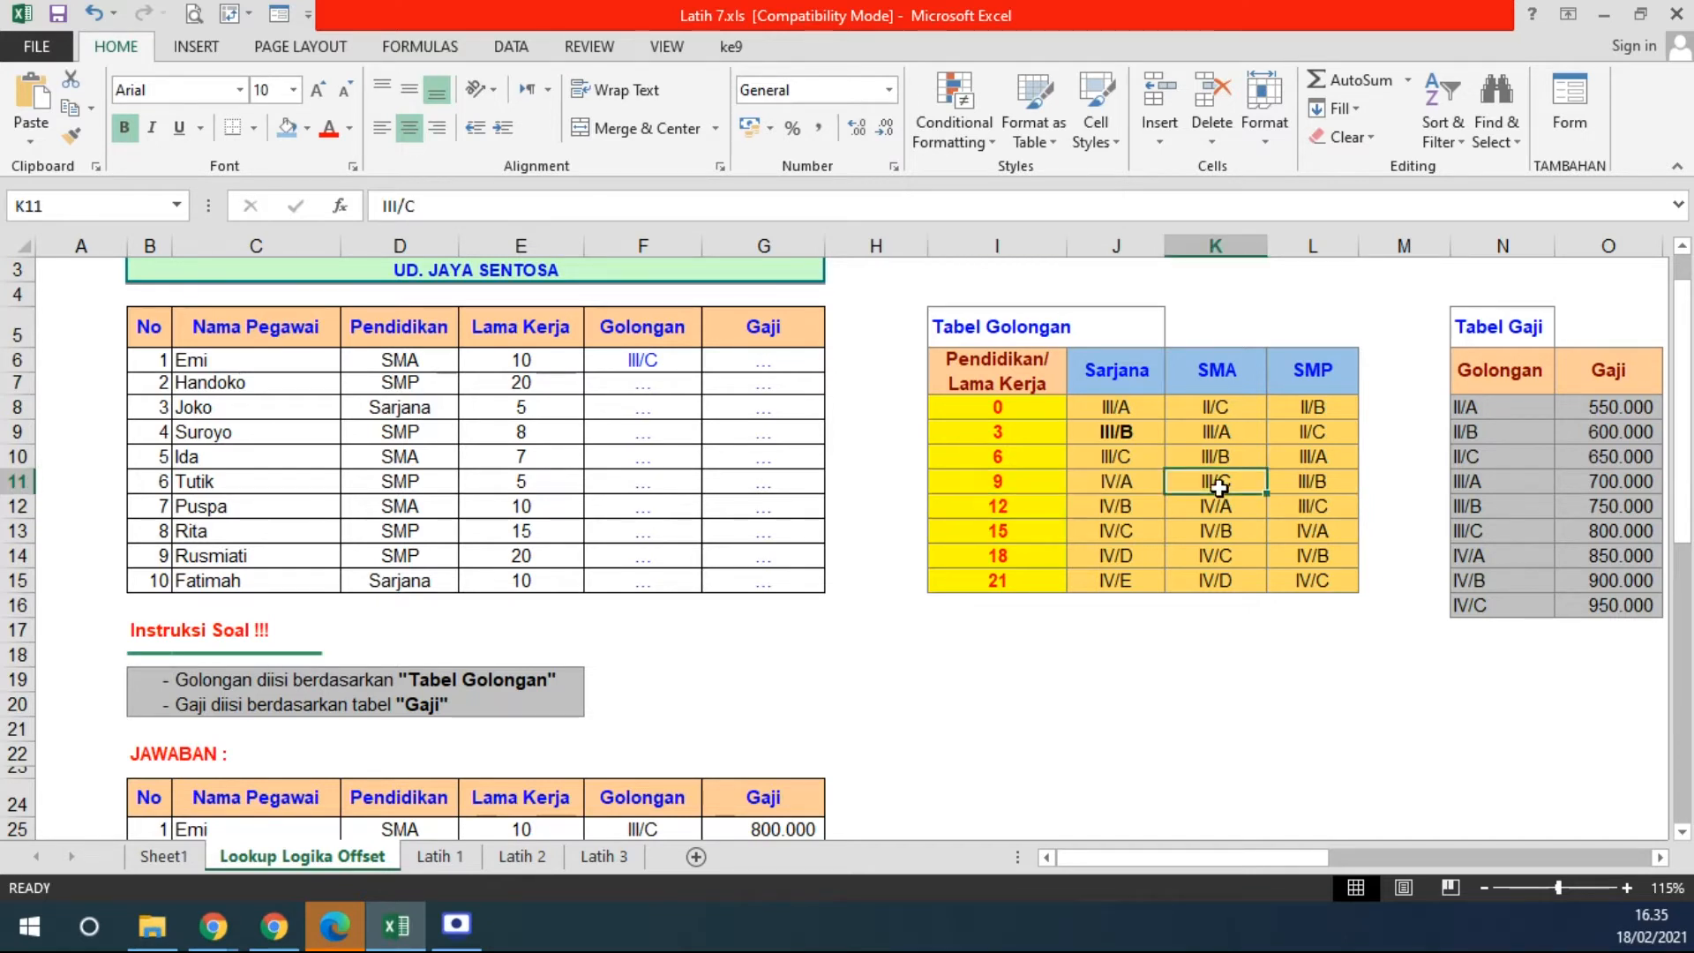
{"action": "left_click", "coordinate": [289, 130]}
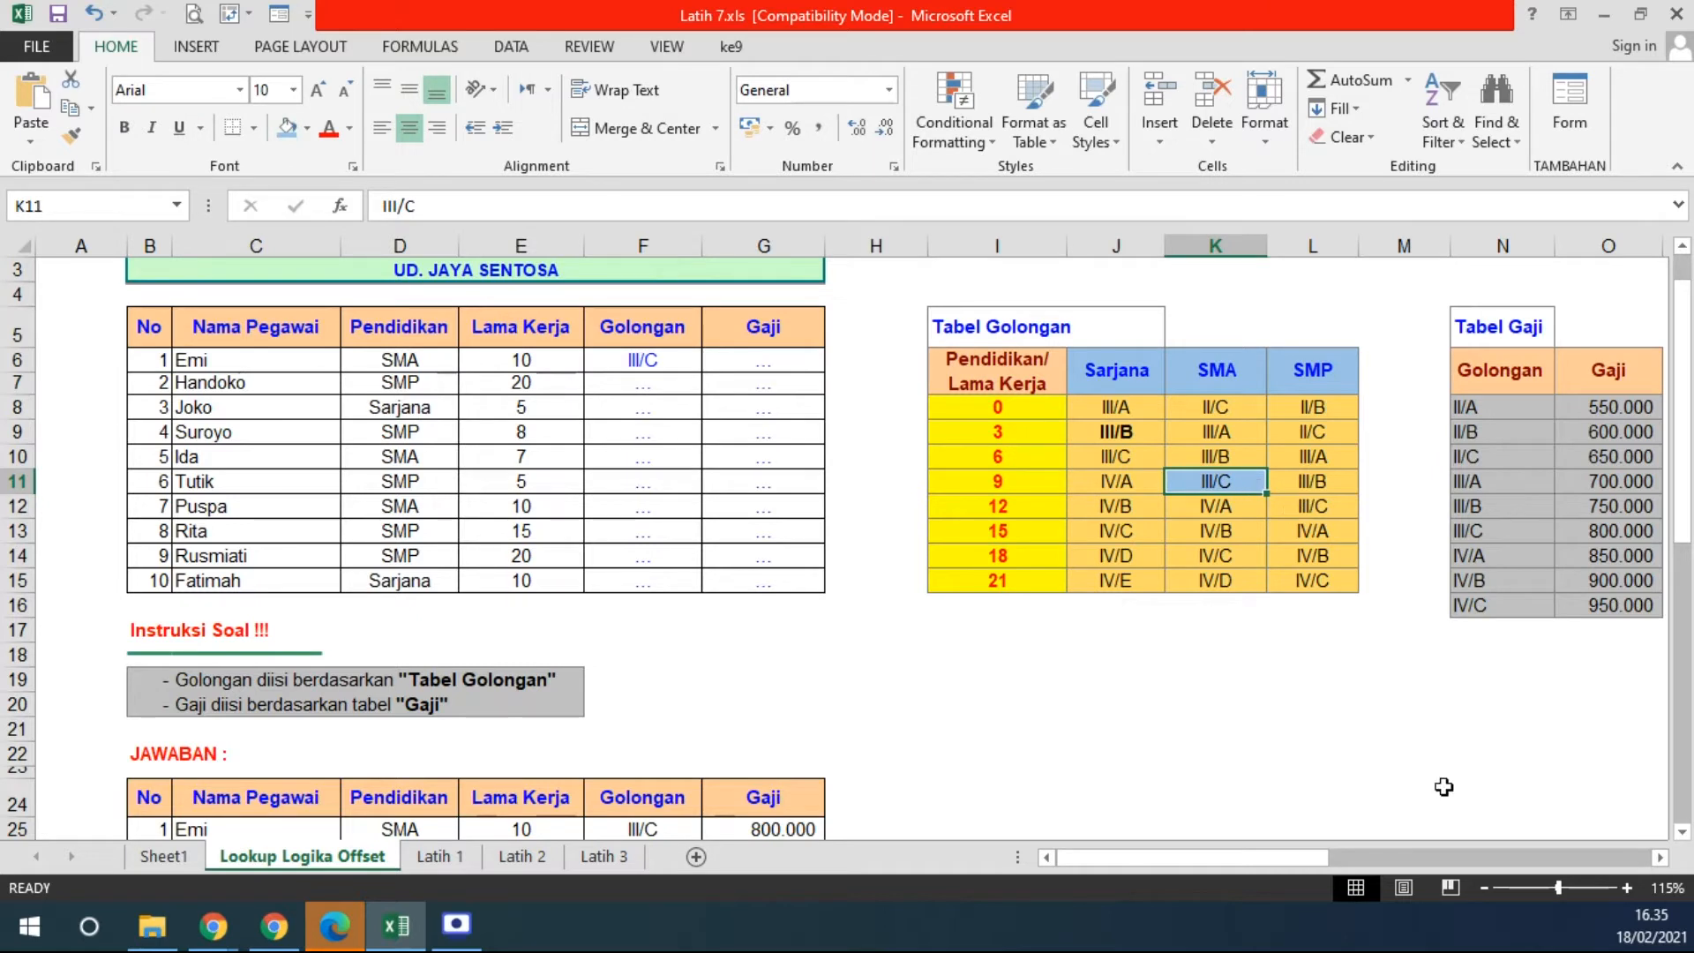
{"action": "left_click", "coordinate": [523, 362]}
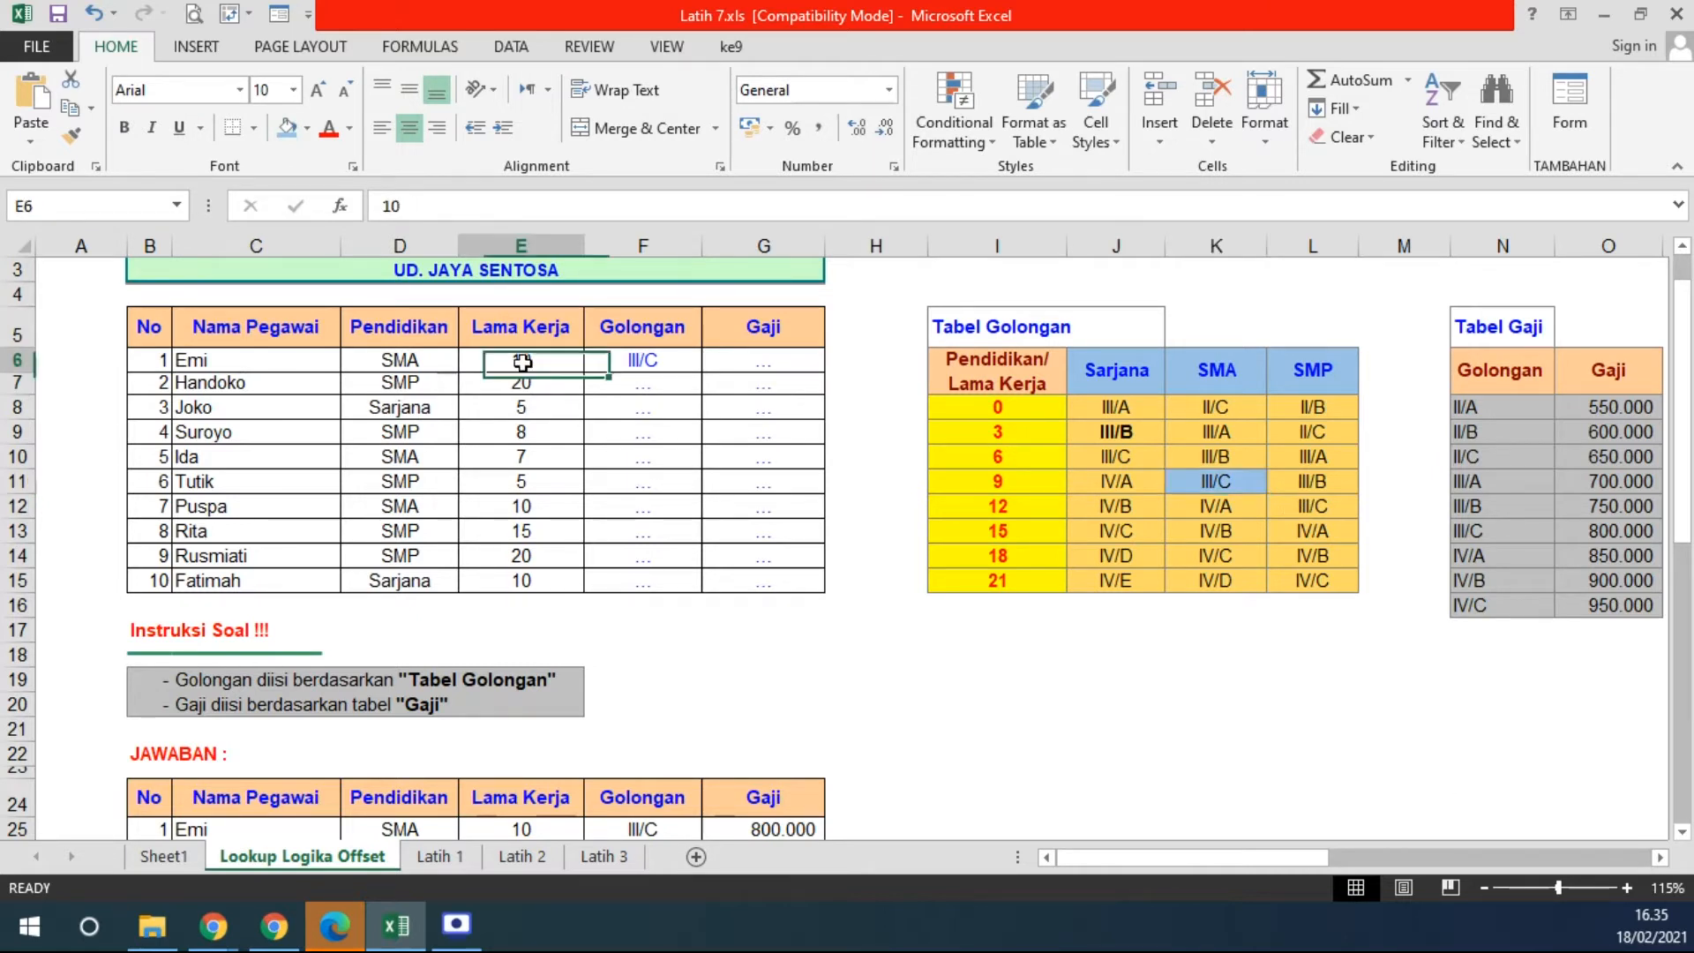
{"action": "left_click", "coordinate": [408, 363]}
{"action": "left_click", "coordinate": [628, 365]}
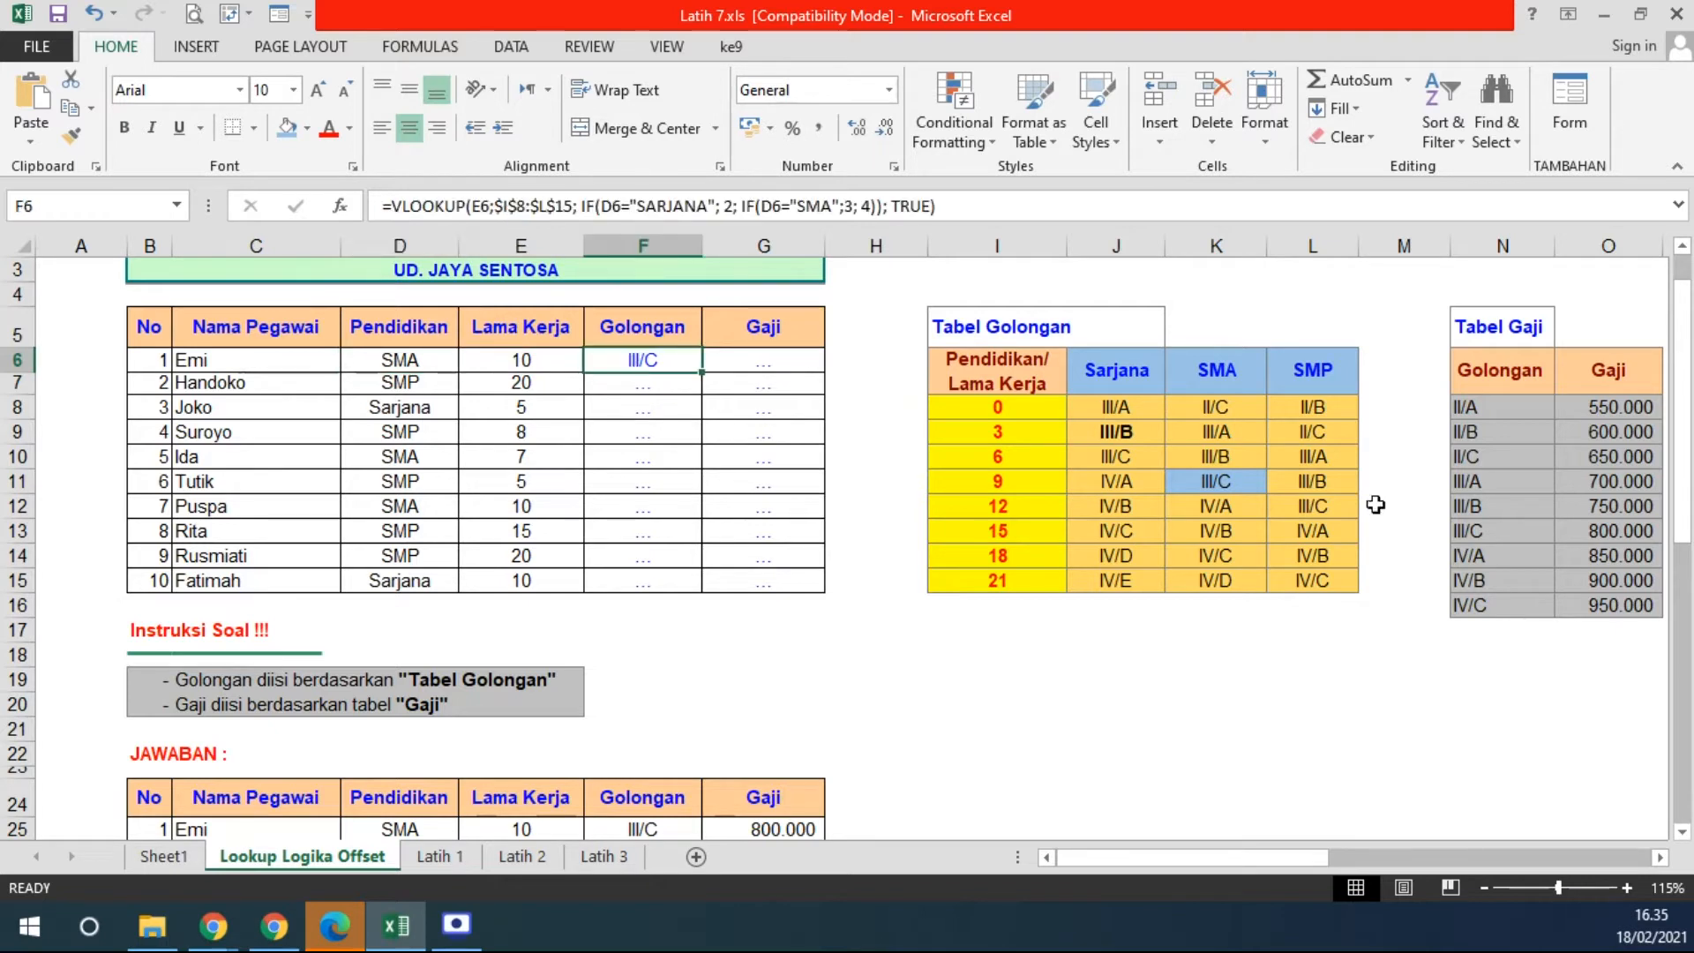
{"action": "left_click", "coordinate": [1240, 484]}
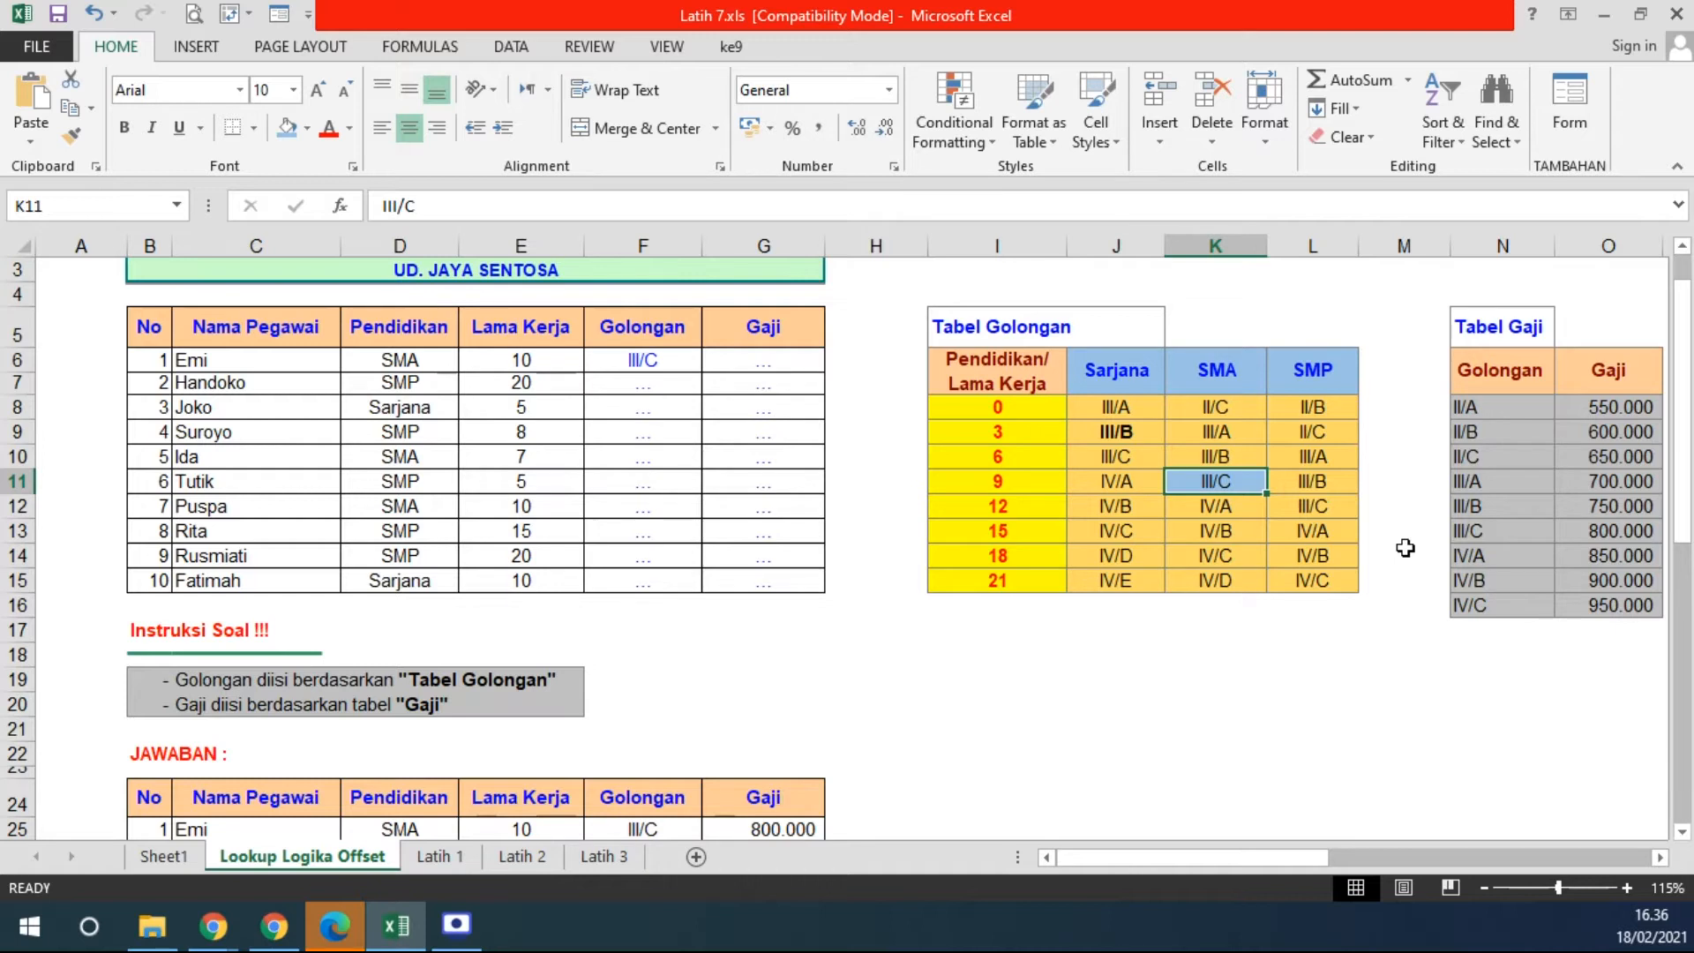
{"action": "left_click", "coordinate": [646, 357]}
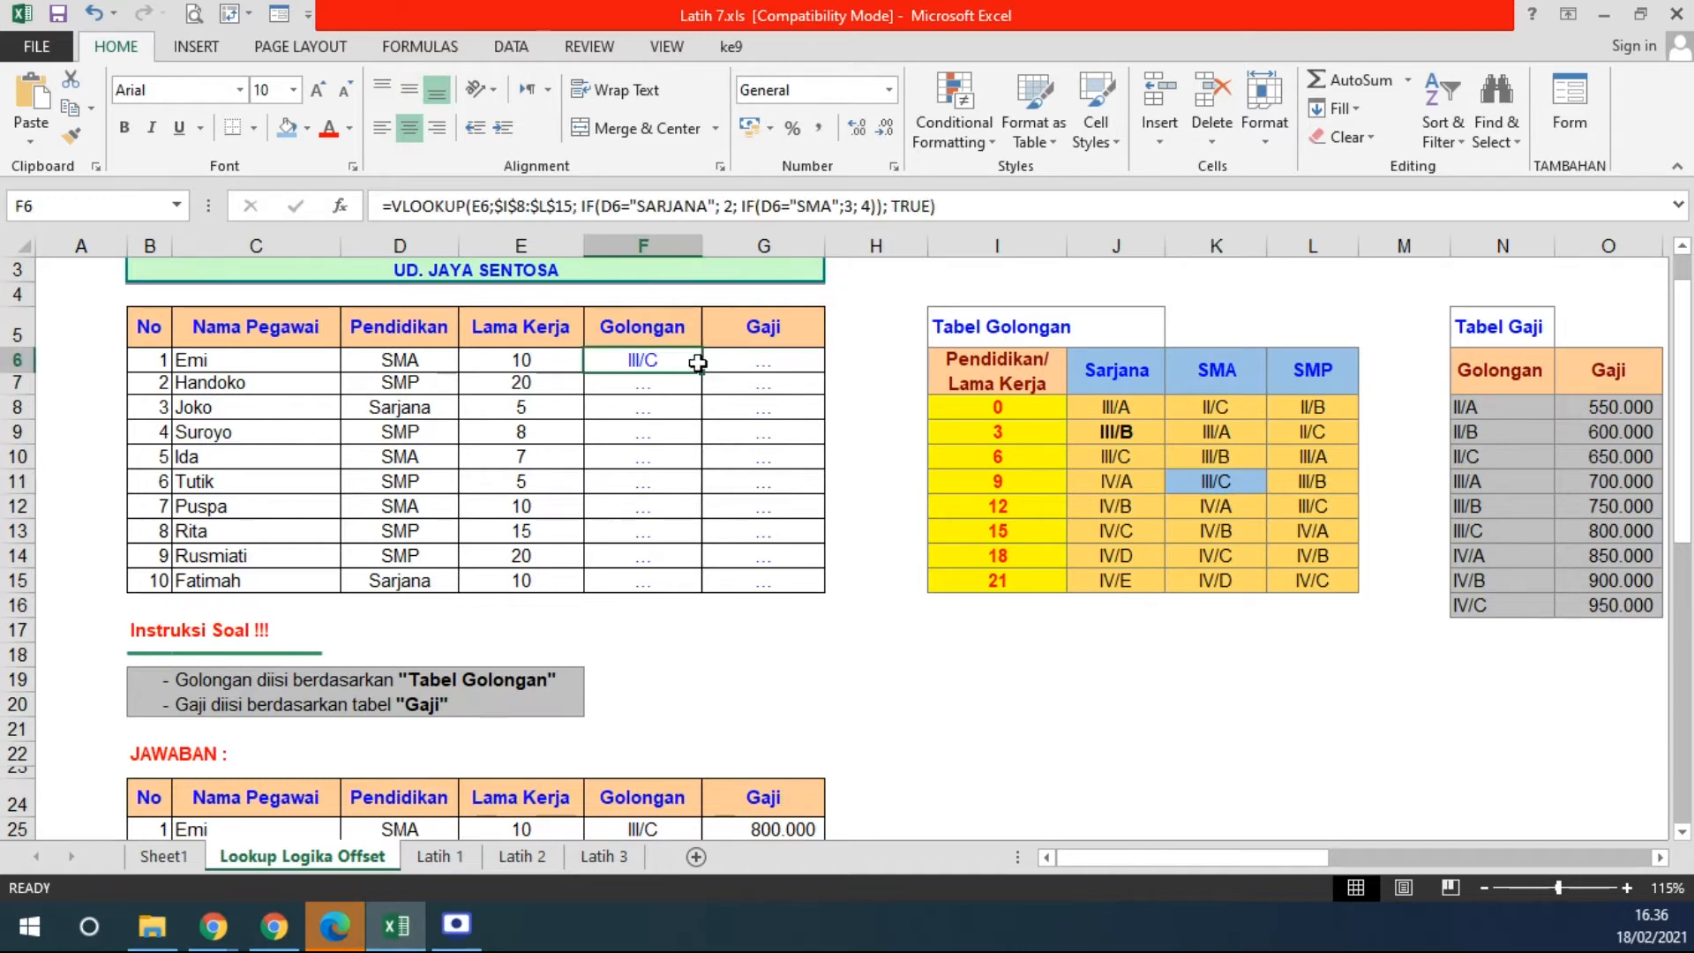
- Fill F6's grade formula down to F15, then highlight the year thresholds and education headers
{"action": "left_click_drag", "start_coordinate": [703, 385], "coordinate": [703, 593]}
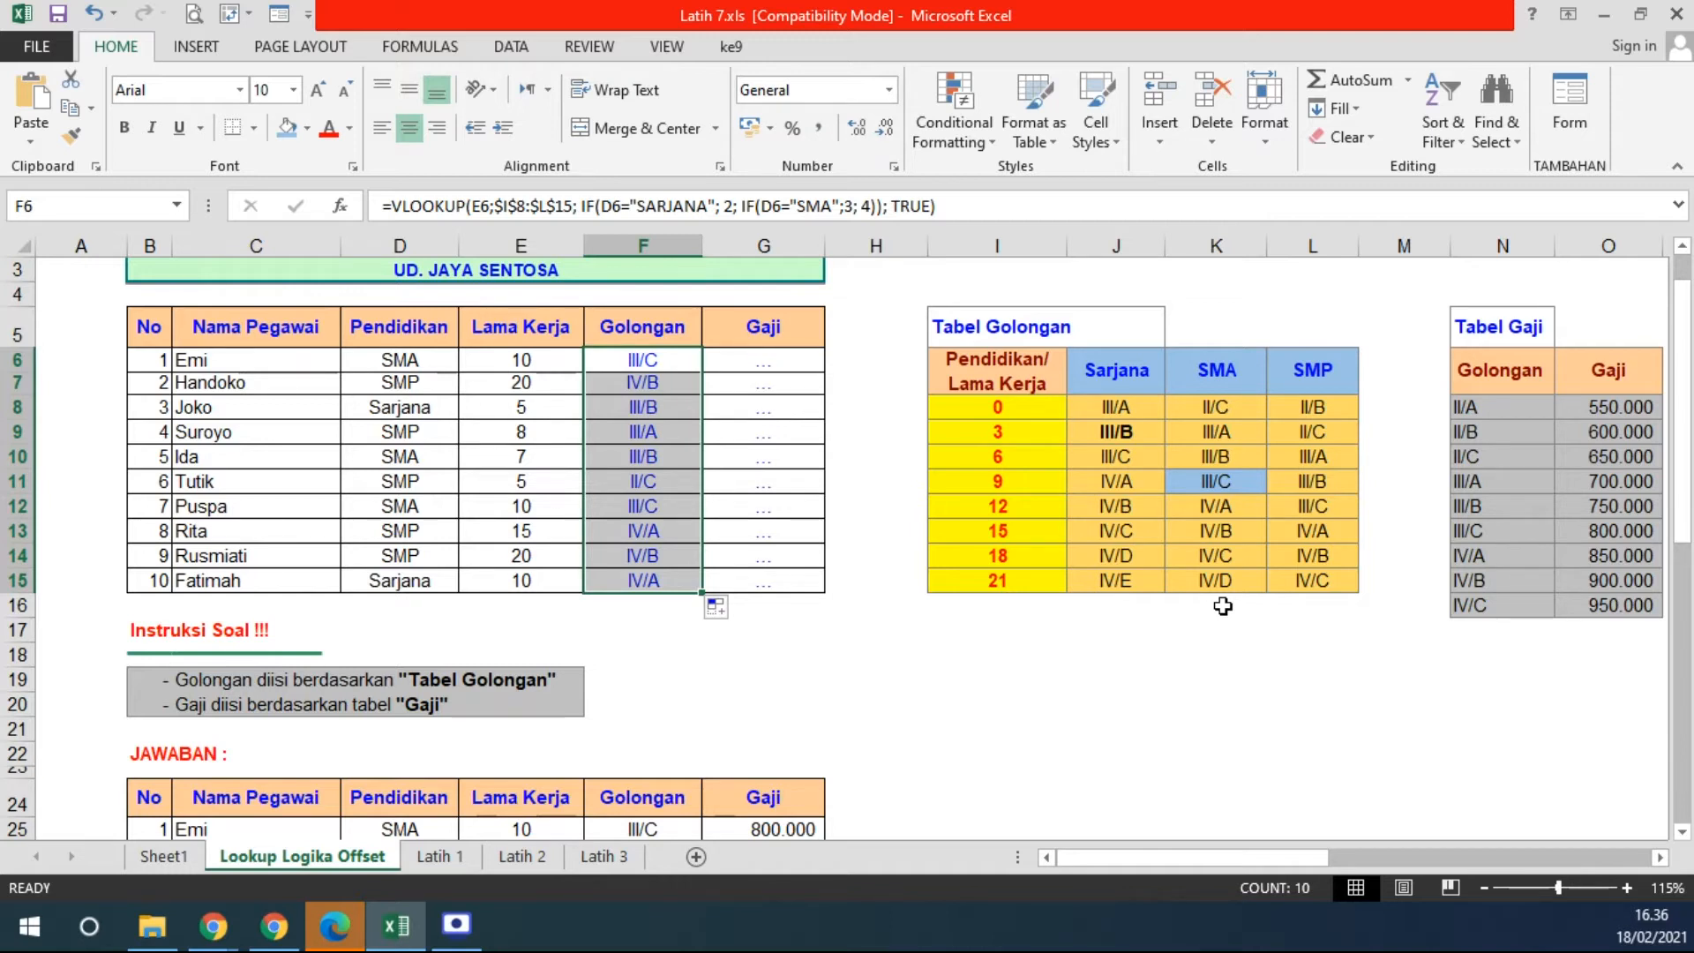
{"action": "left_click_drag", "start_coordinate": [964, 407], "coordinate": [964, 589]}
{"action": "left_click_drag", "start_coordinate": [1116, 375], "coordinate": [1304, 375]}
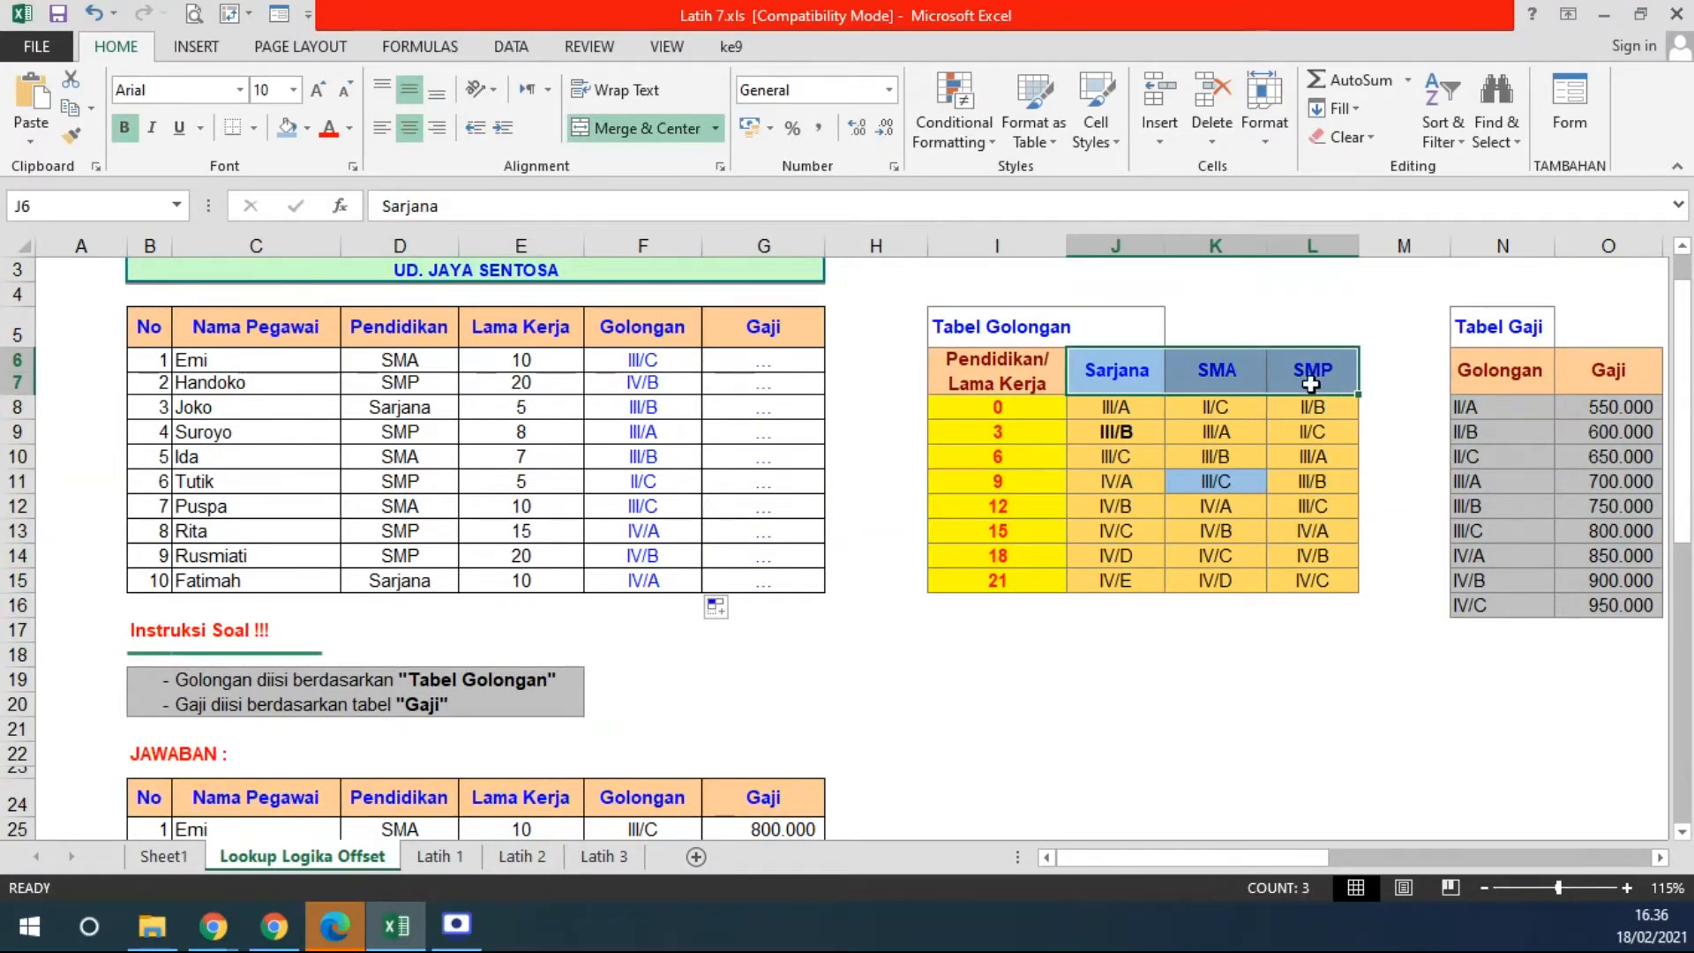
- Review Tabel Golongan's 0-year grades, then edit F6 and select its nested IF portion
{"action": "left_click", "coordinate": [969, 403]}
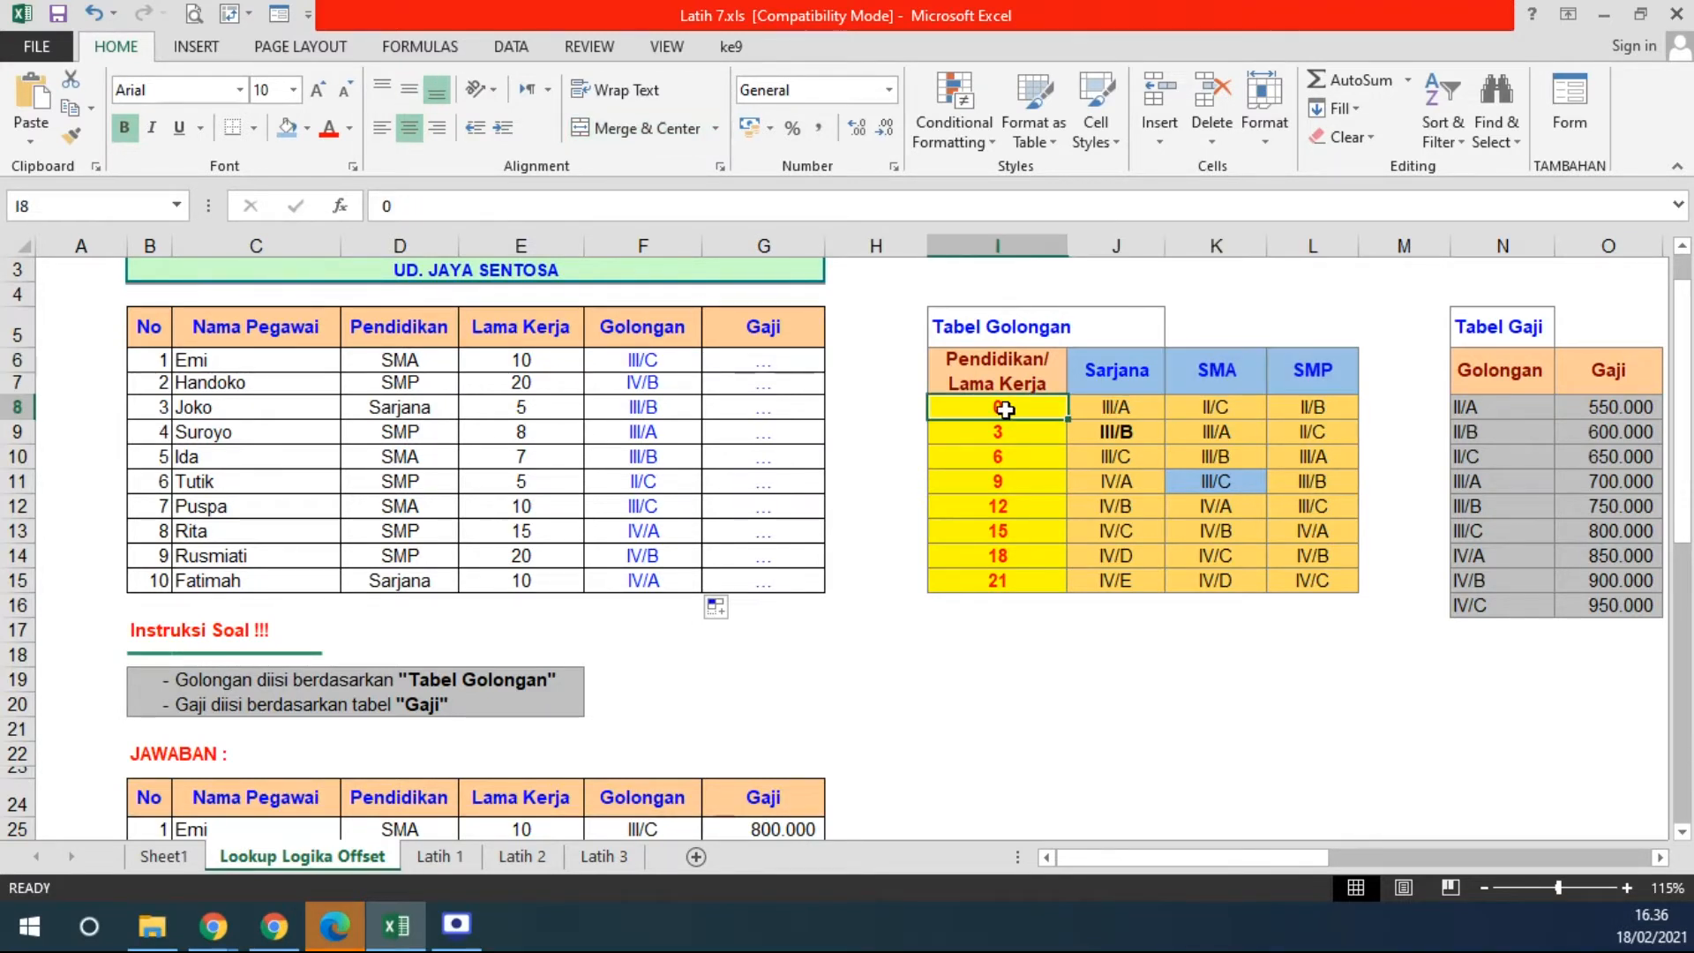
{"action": "left_click", "coordinate": [1117, 406]}
{"action": "key", "text": "Left"}
{"action": "left_click", "coordinate": [1174, 381]}
{"action": "left_click", "coordinate": [1014, 408]}
{"action": "left_click", "coordinate": [1210, 408]}
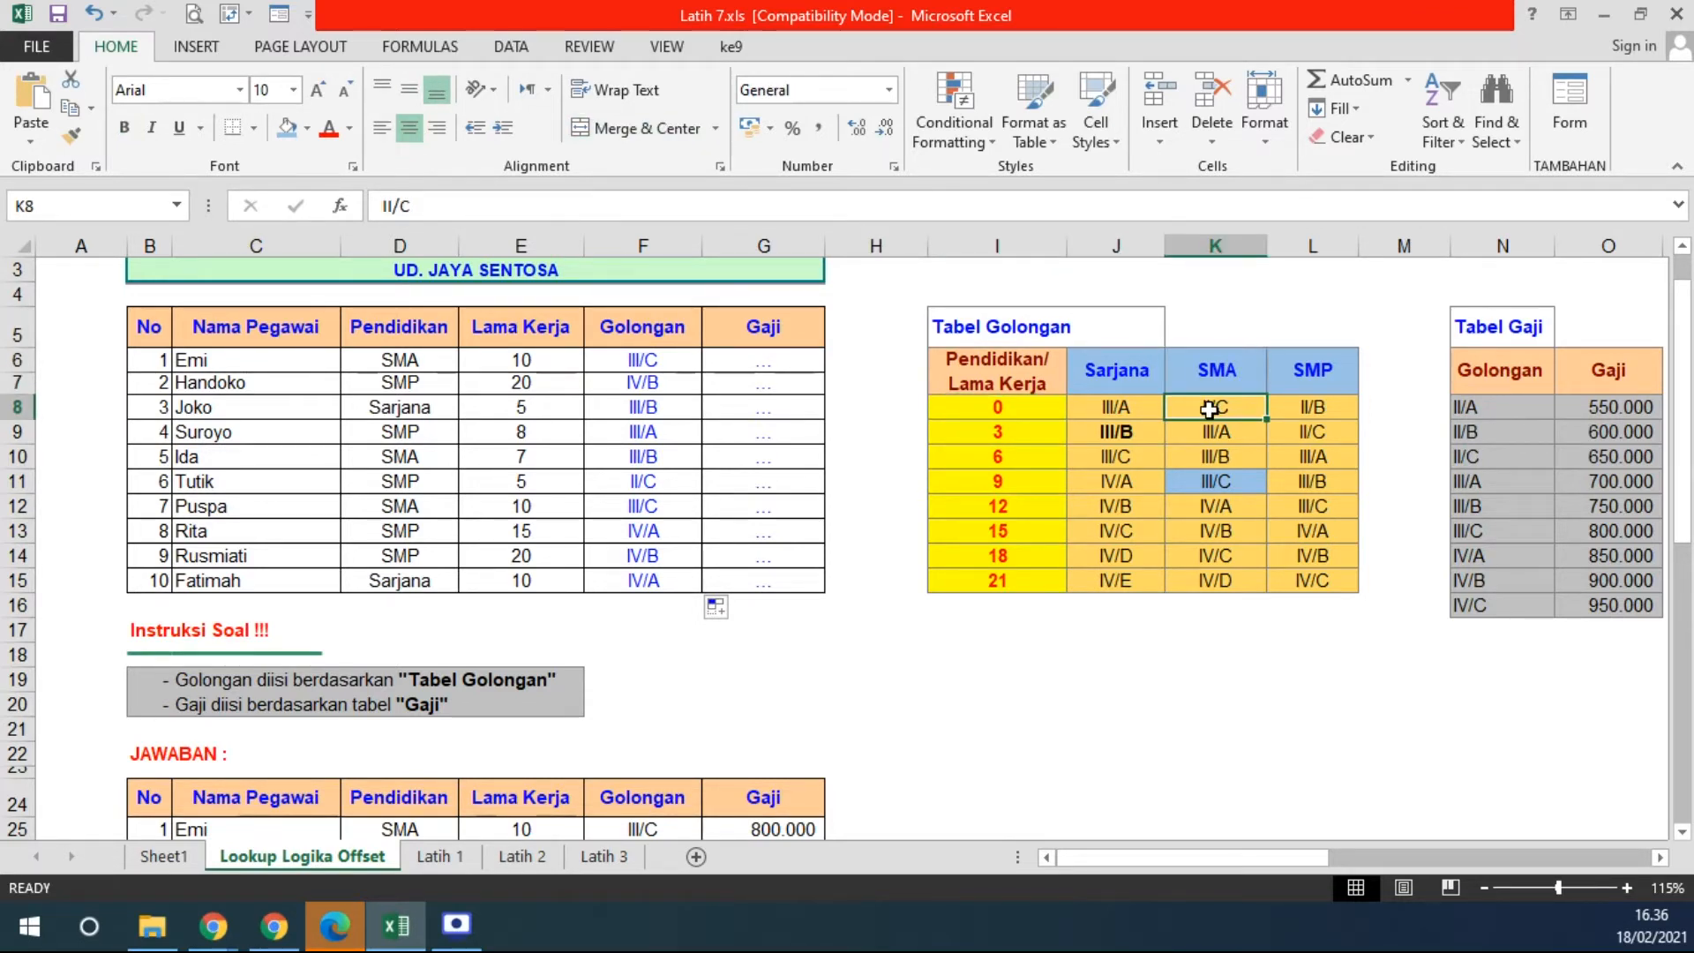
{"action": "left_click_drag", "start_coordinate": [982, 382], "coordinate": [1282, 578]}
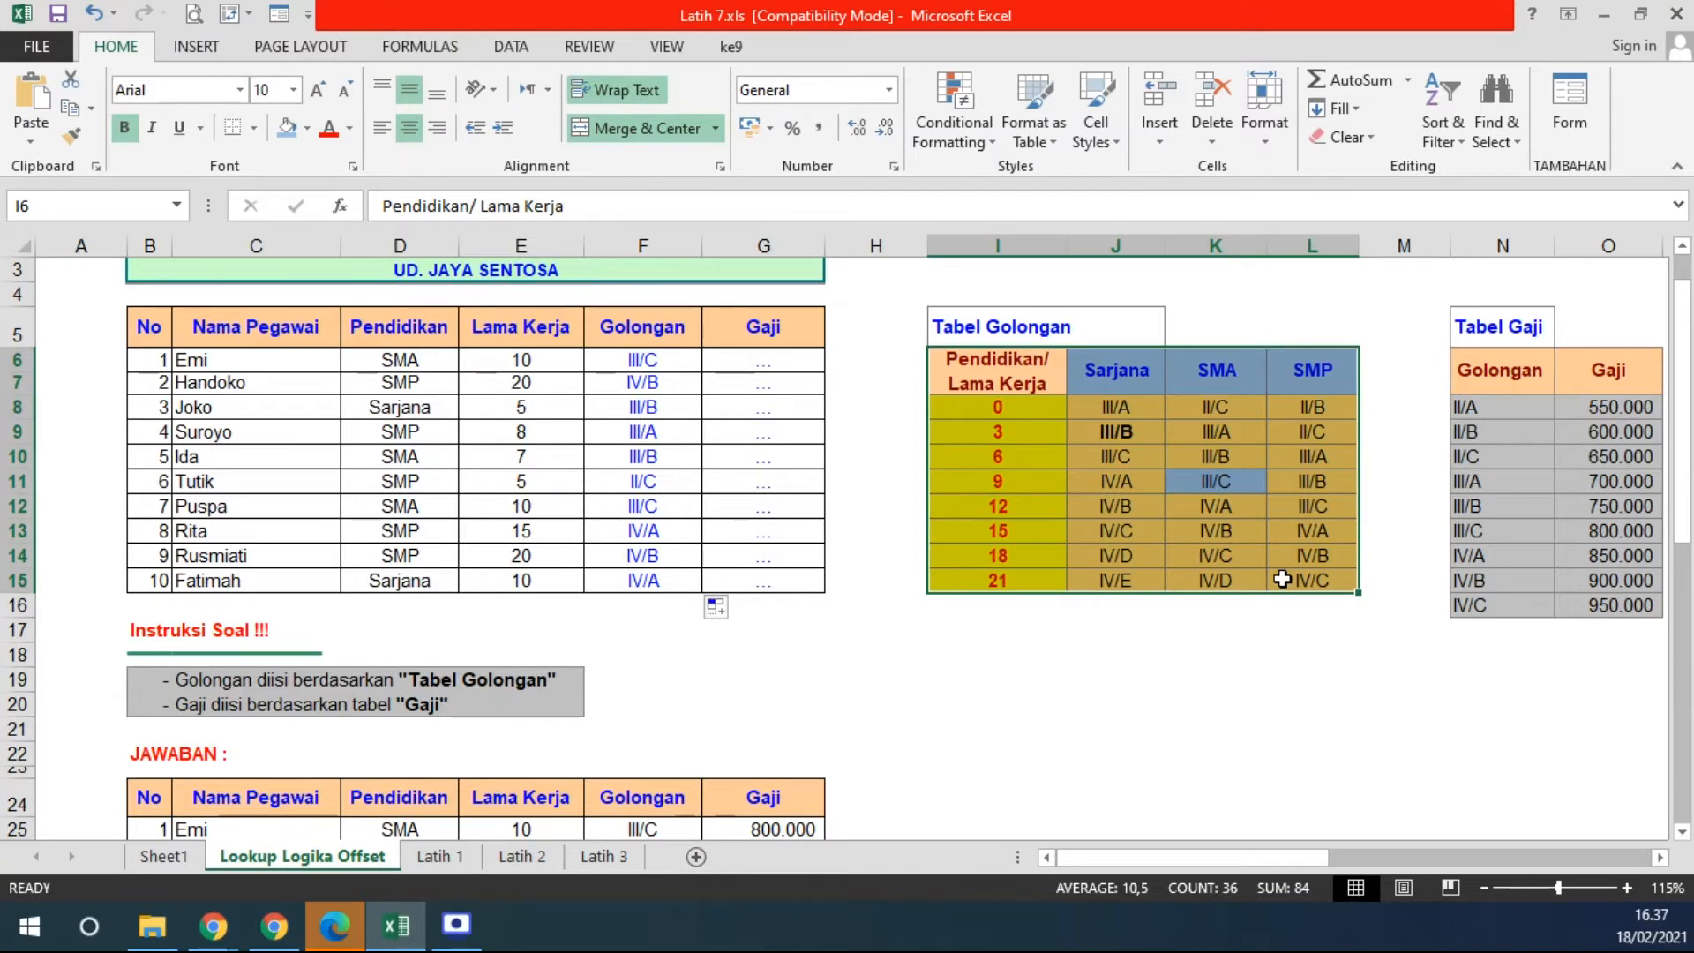
{"action": "double_click", "coordinate": [660, 360]}
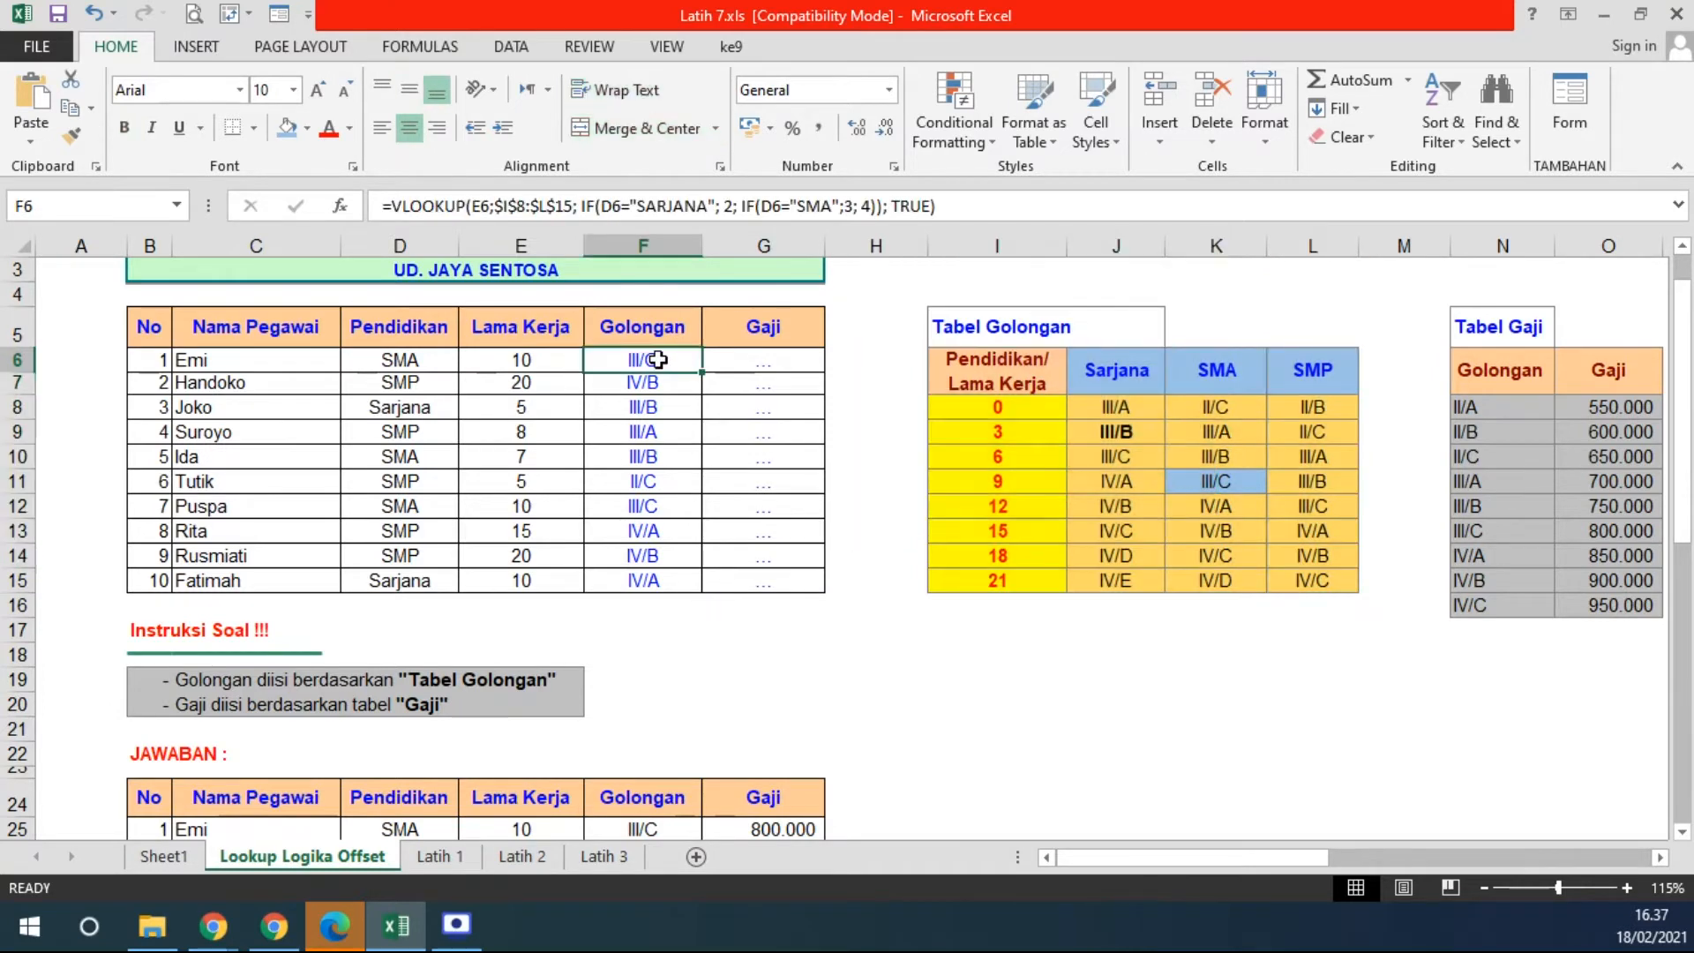
{"action": "left_click_drag", "start_coordinate": [559, 360], "coordinate": [892, 360]}
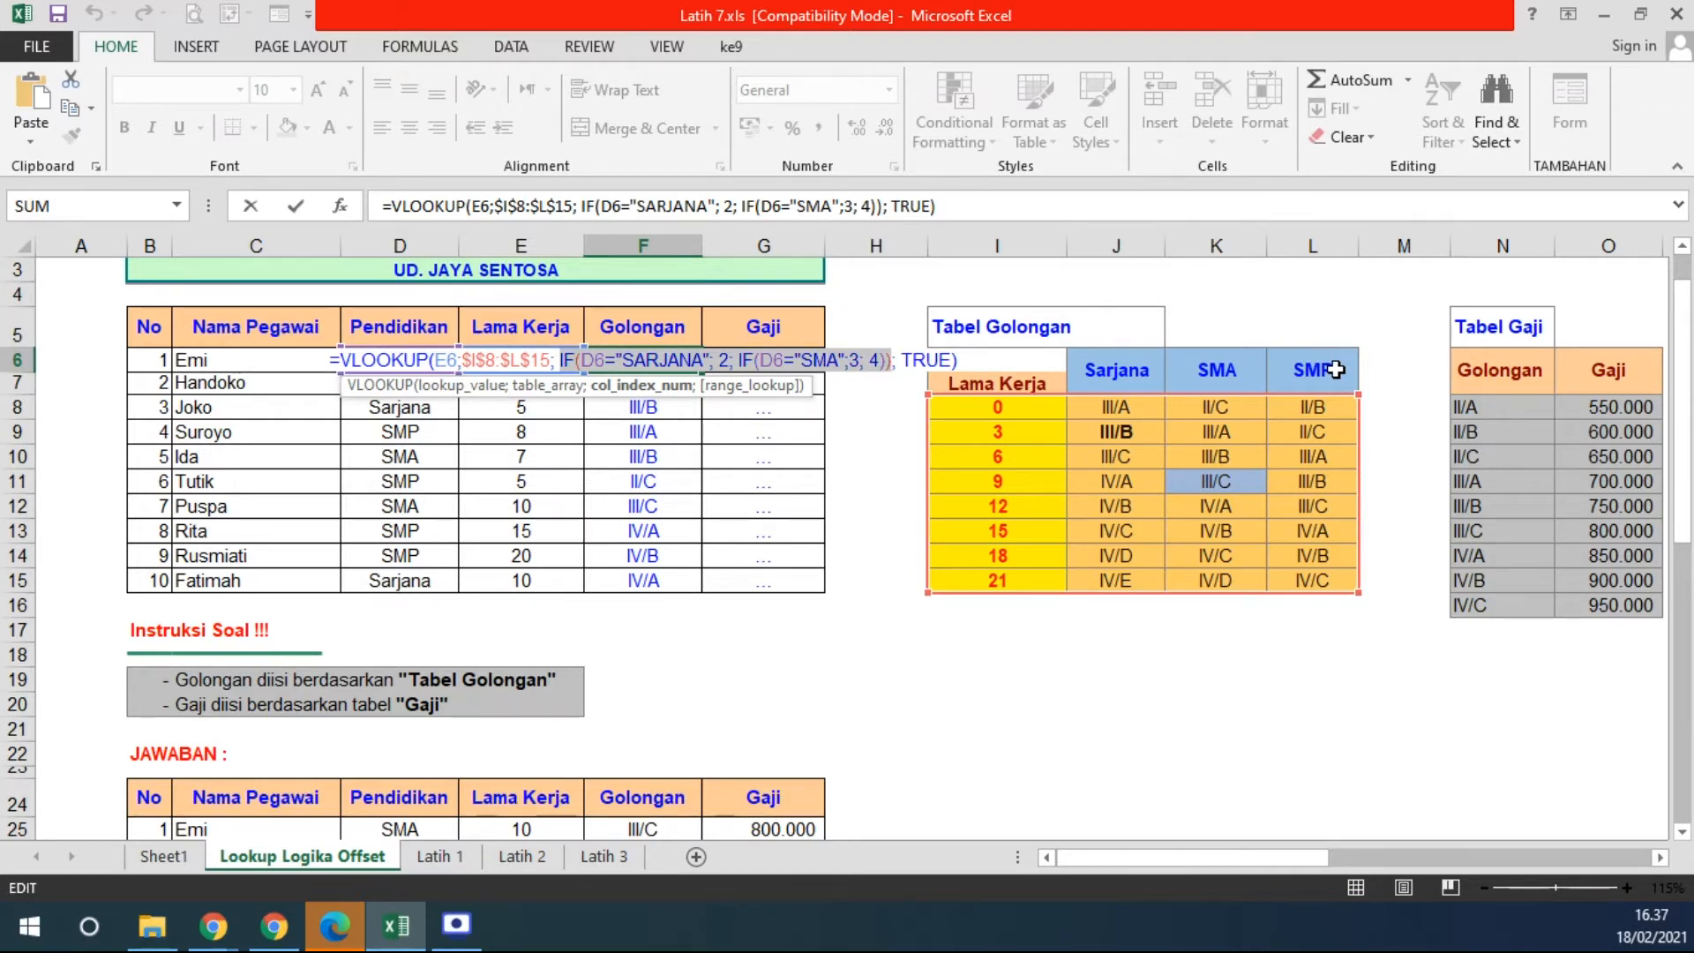
- Highlight the nested IF part of F6's Golongan formula, then exit editing without changing it
{"action": "left_click", "coordinate": [561, 354]}
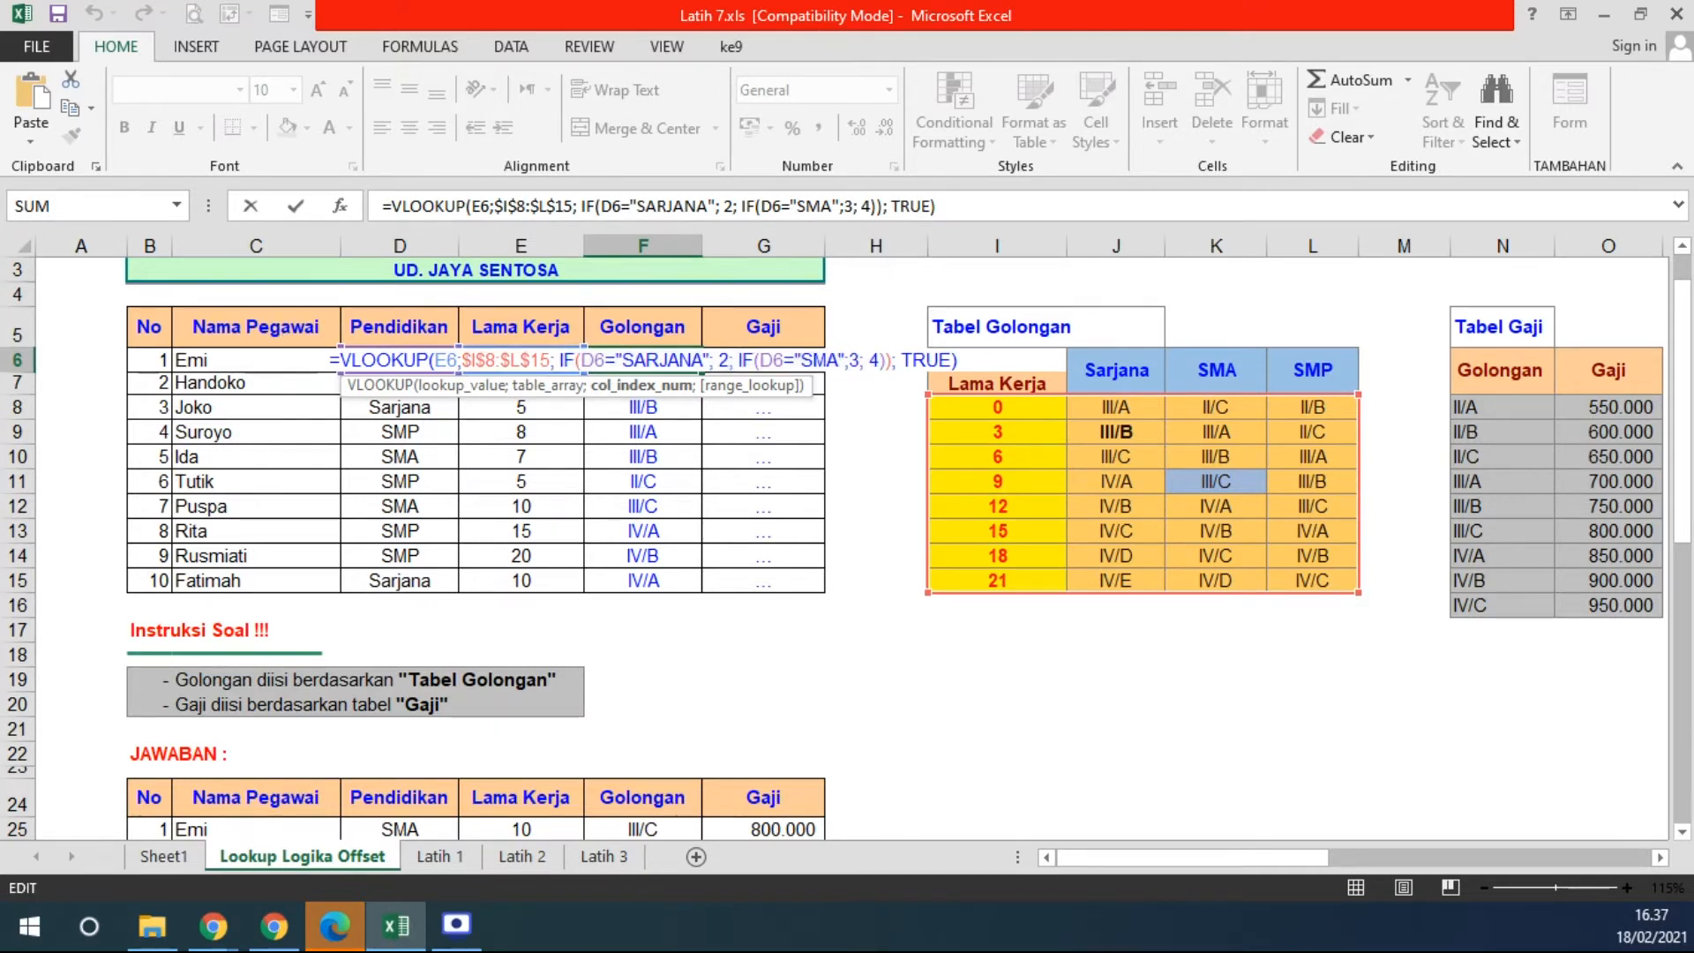
{"action": "key", "text": "alt+Tab"}
{"action": "key", "text": "alt+Tab"}
{"action": "left_click_drag", "start_coordinate": [561, 362], "coordinate": [894, 363]}
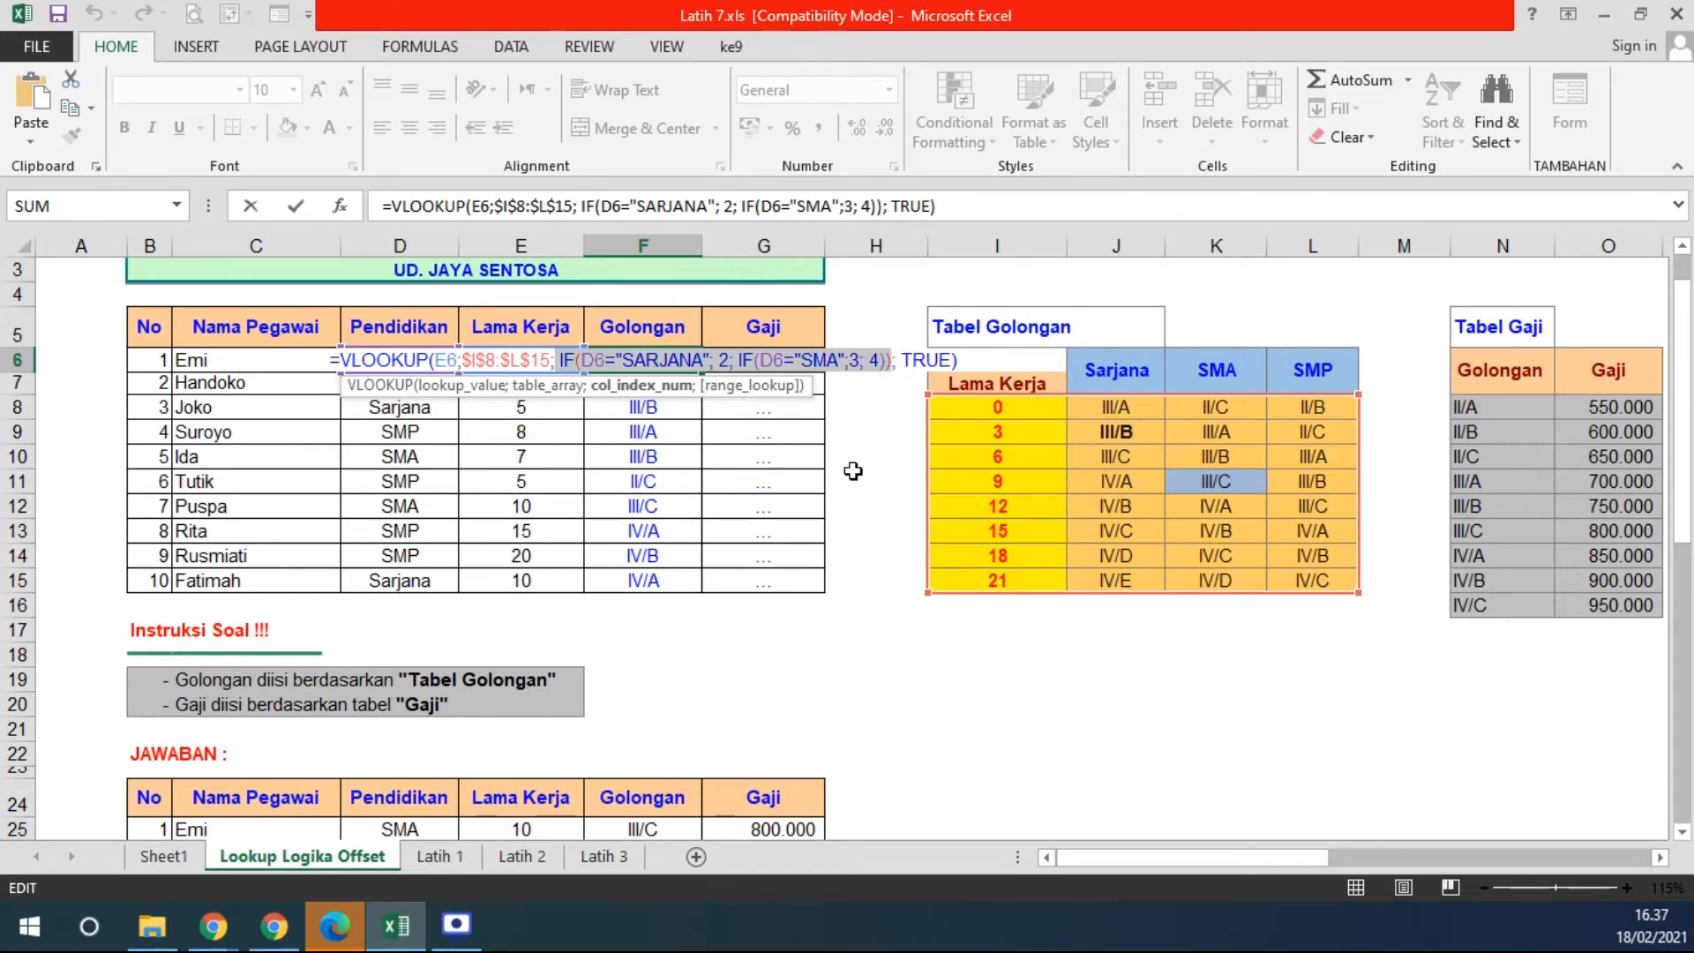
{"action": "key", "text": "Return"}
{"action": "left_click", "coordinate": [642, 362]}
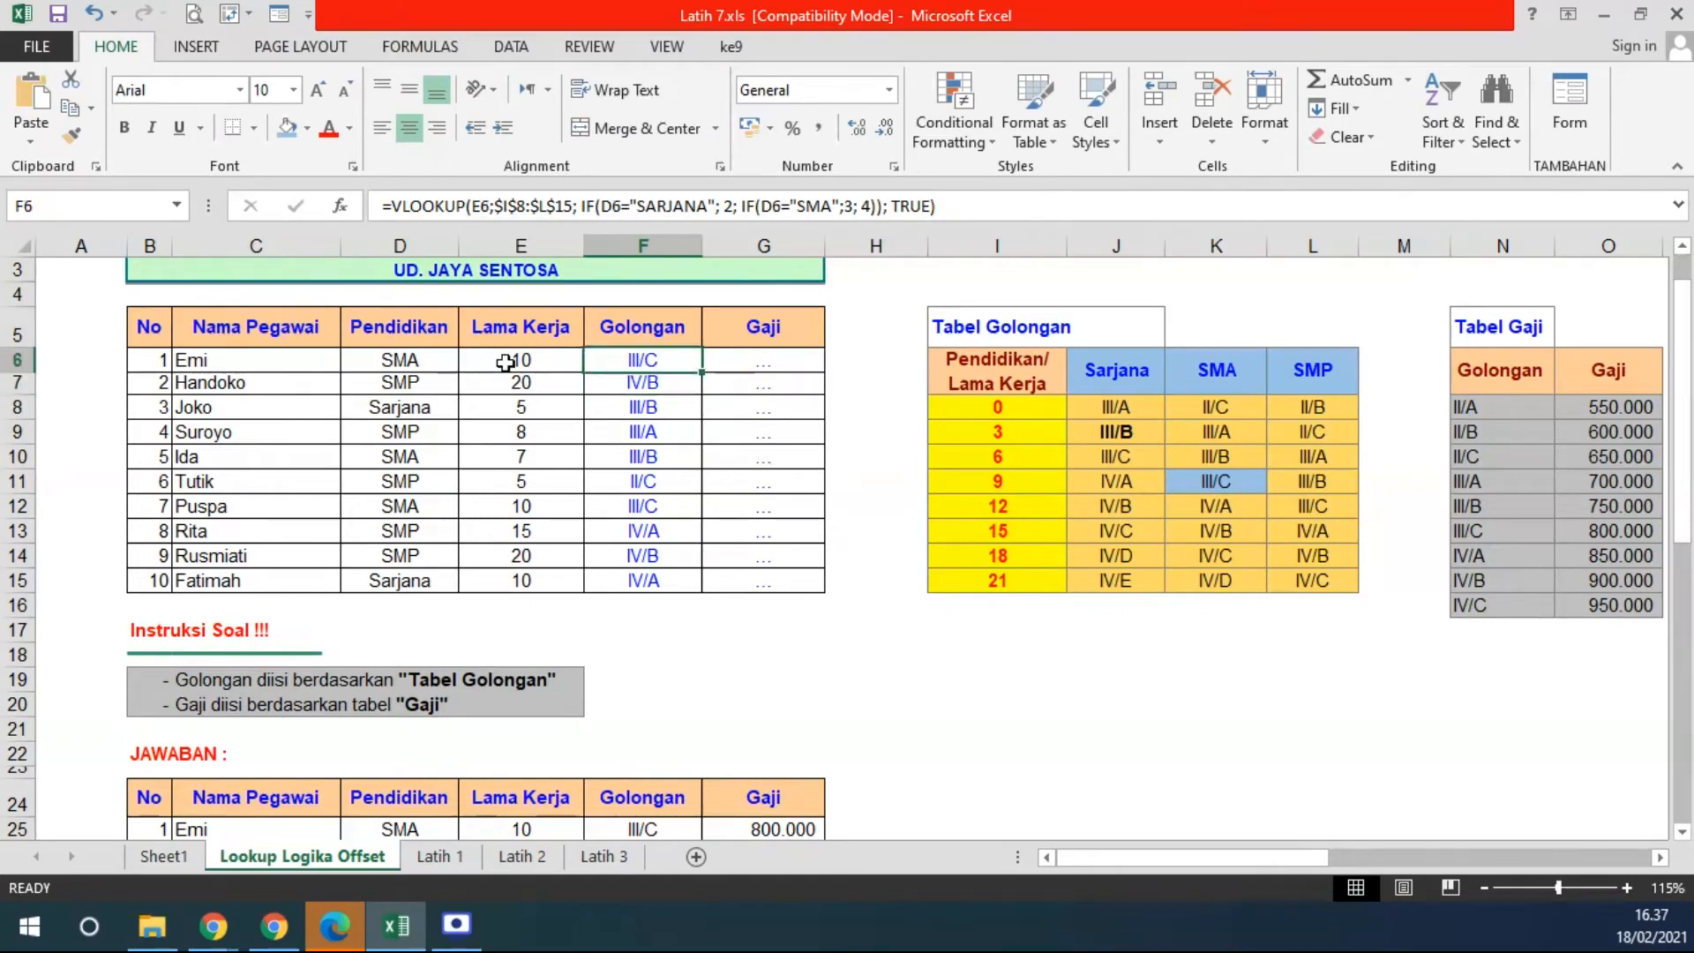
{"action": "left_click_drag", "start_coordinate": [1315, 857], "coordinate": [1348, 861]}
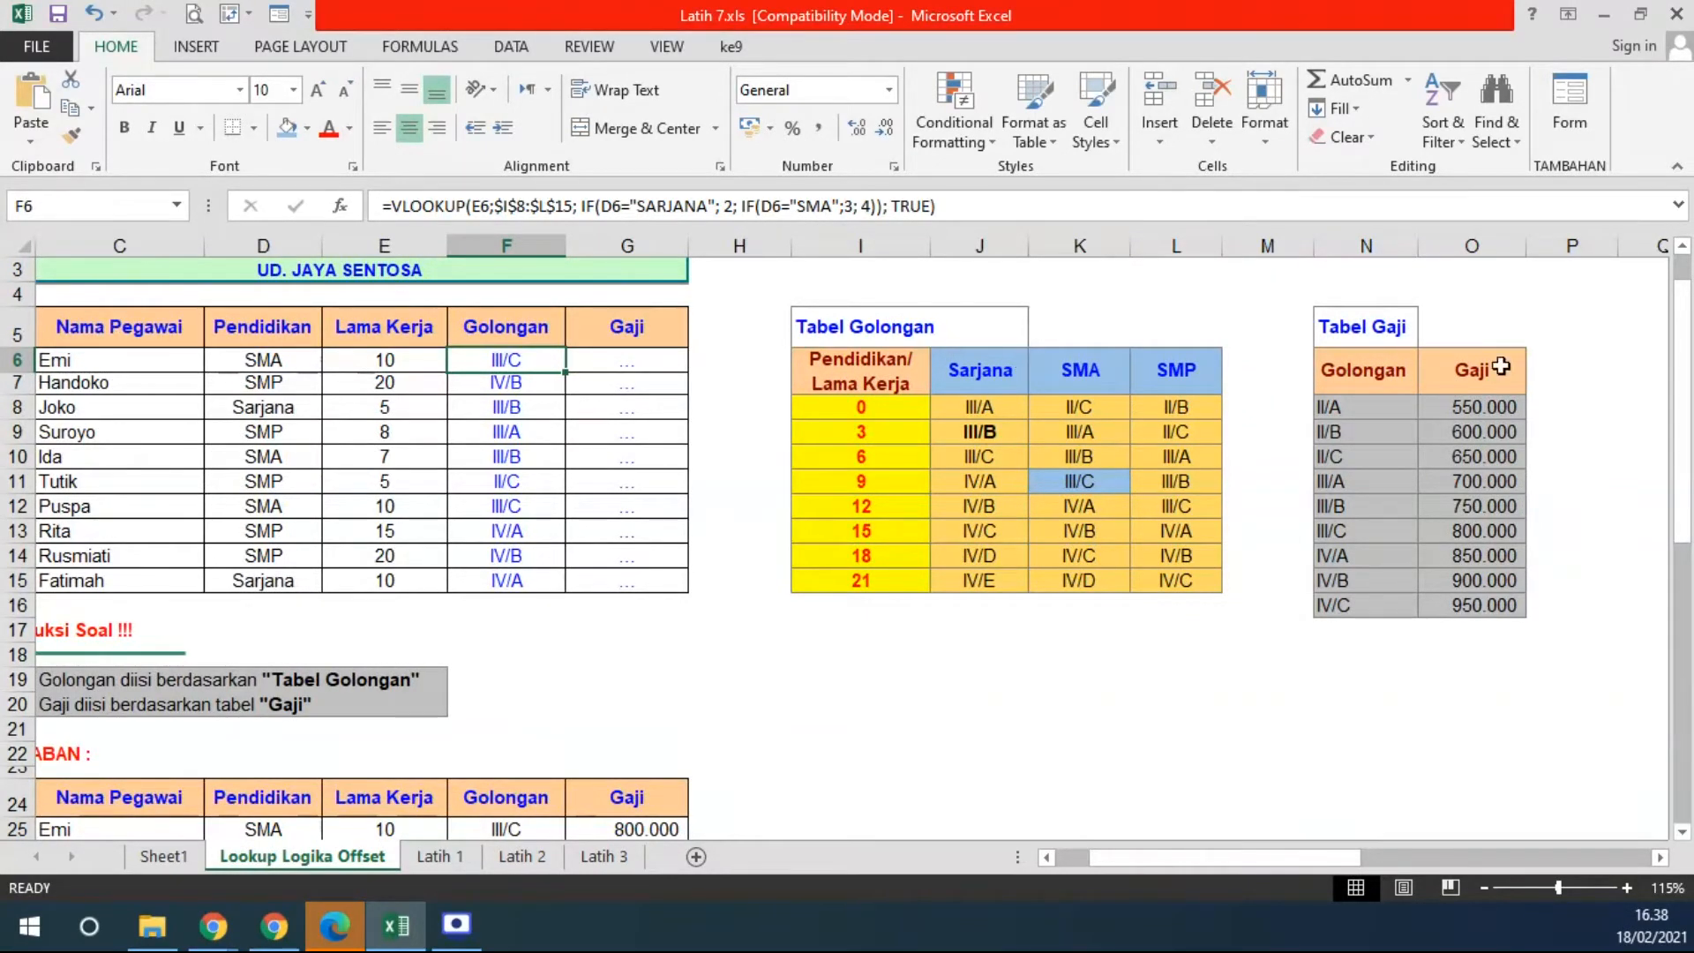
- In G6, start =VLOOKUP(F6;$N$6:$O$16 to look up Emi's salary from Tabel Gaji
{"action": "left_click", "coordinate": [1480, 248]}
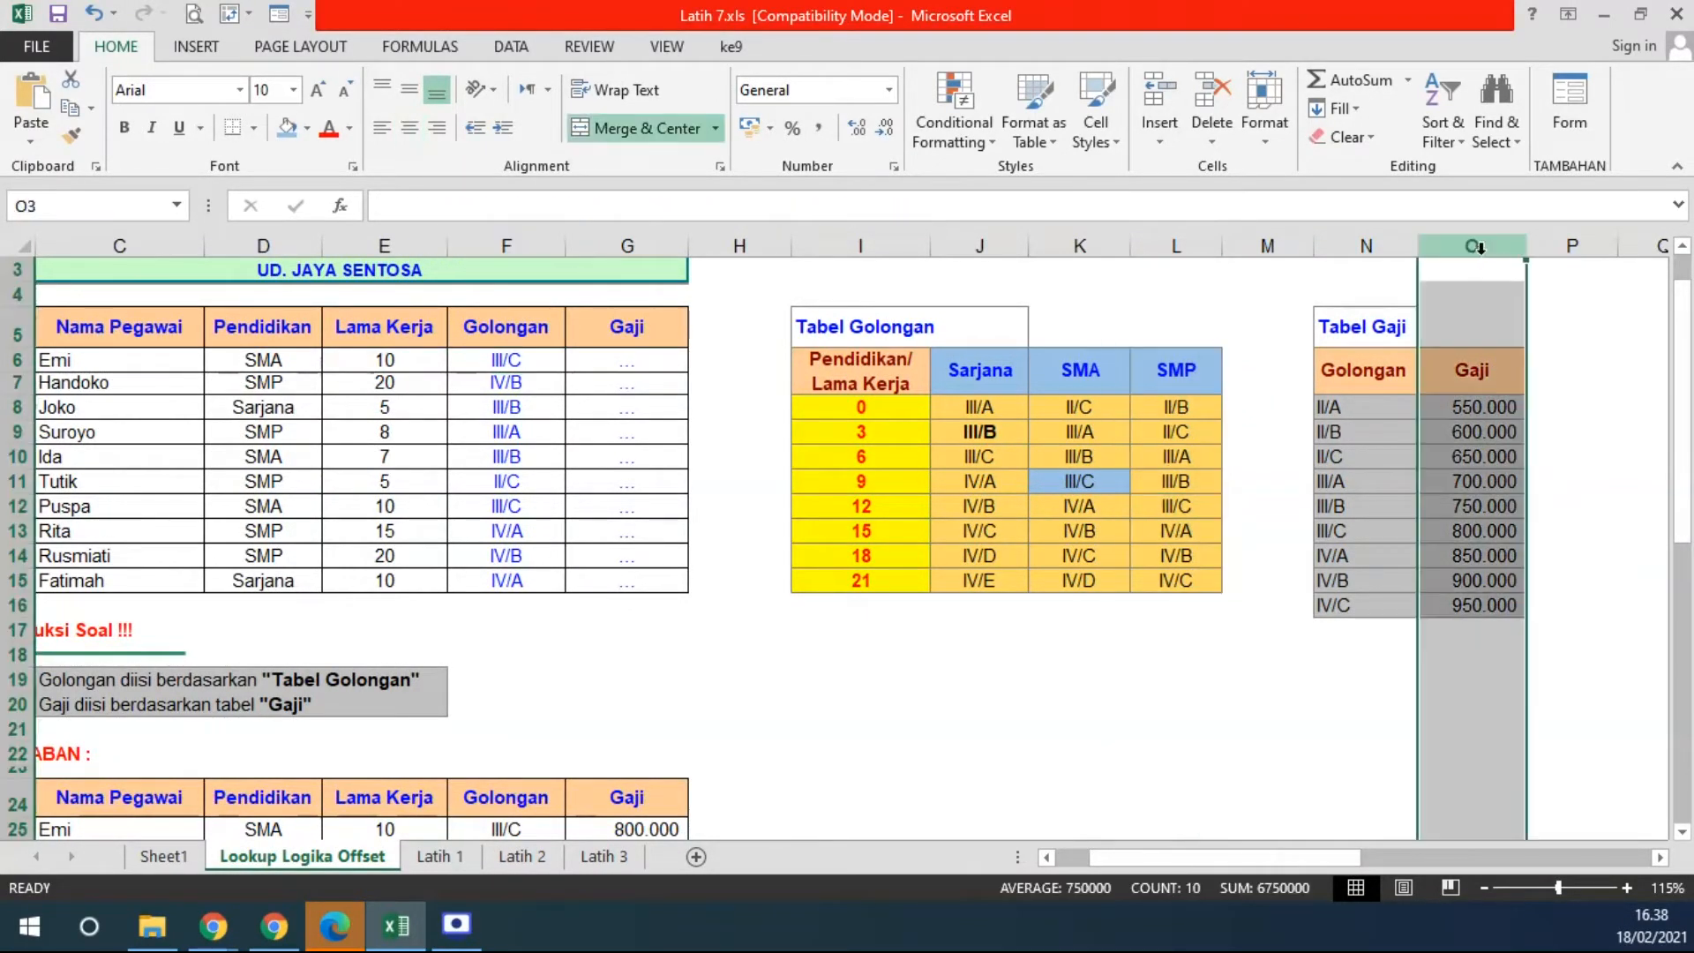
{"action": "left_click", "coordinate": [631, 366]}
{"action": "type", "text": "=VLO"}
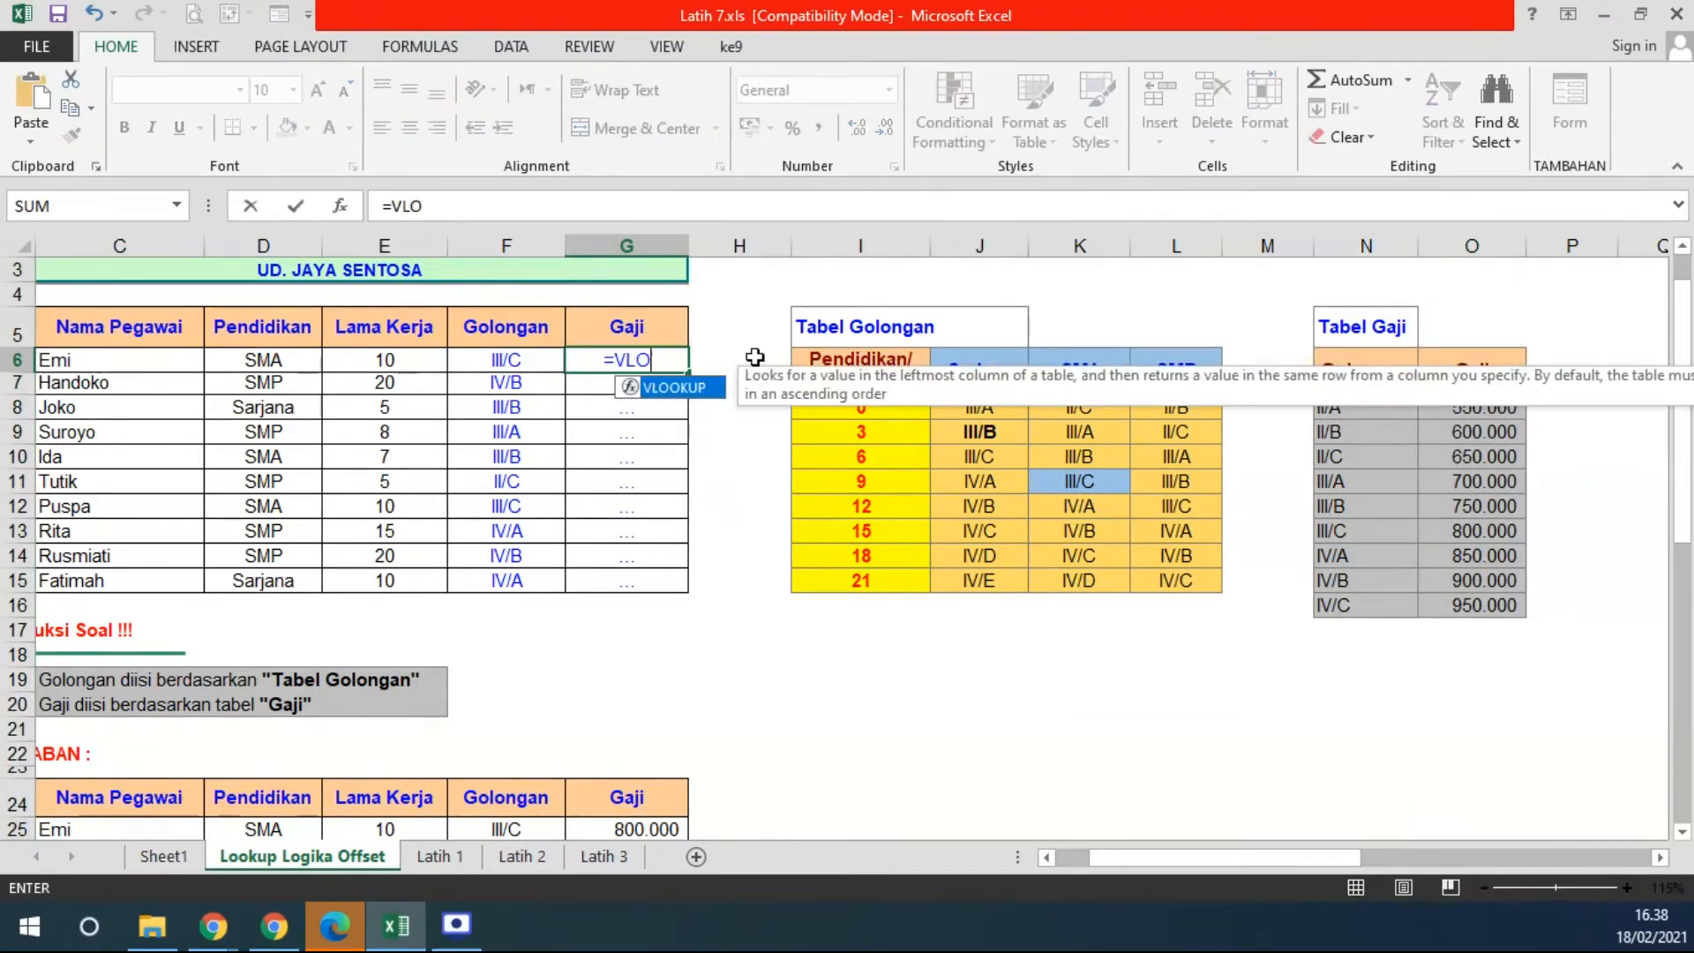
{"action": "type", "text": "OKUP("}
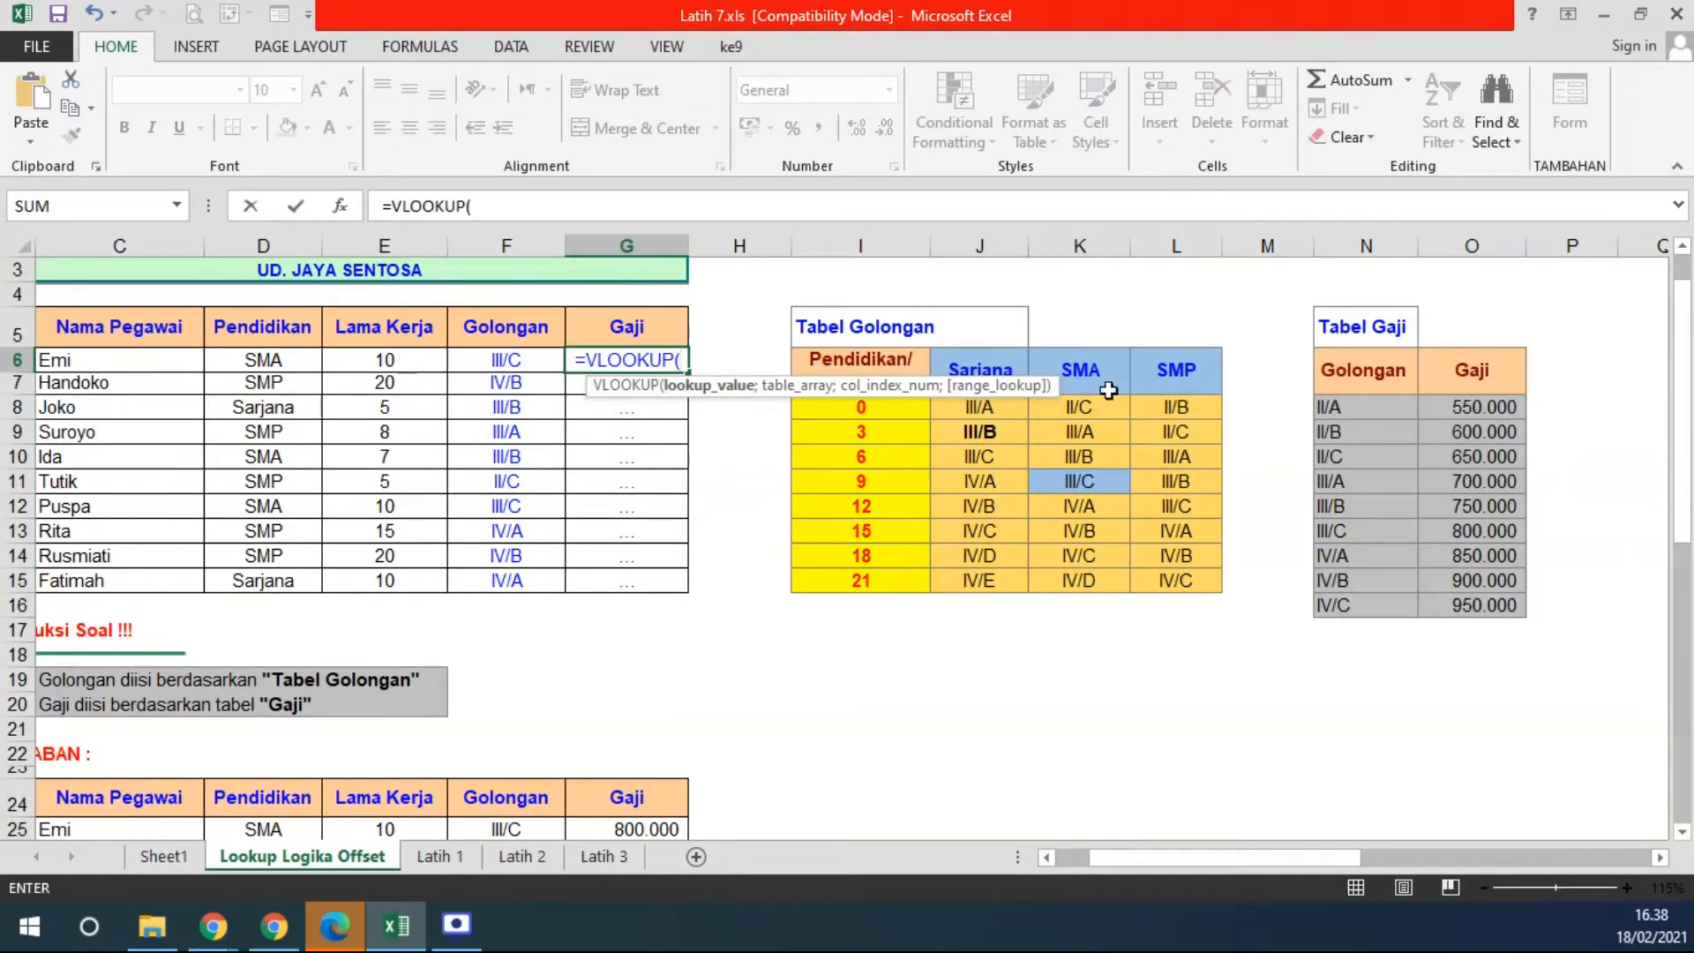
{"action": "left_click", "coordinate": [506, 361]}
{"action": "type", "text": ";"}
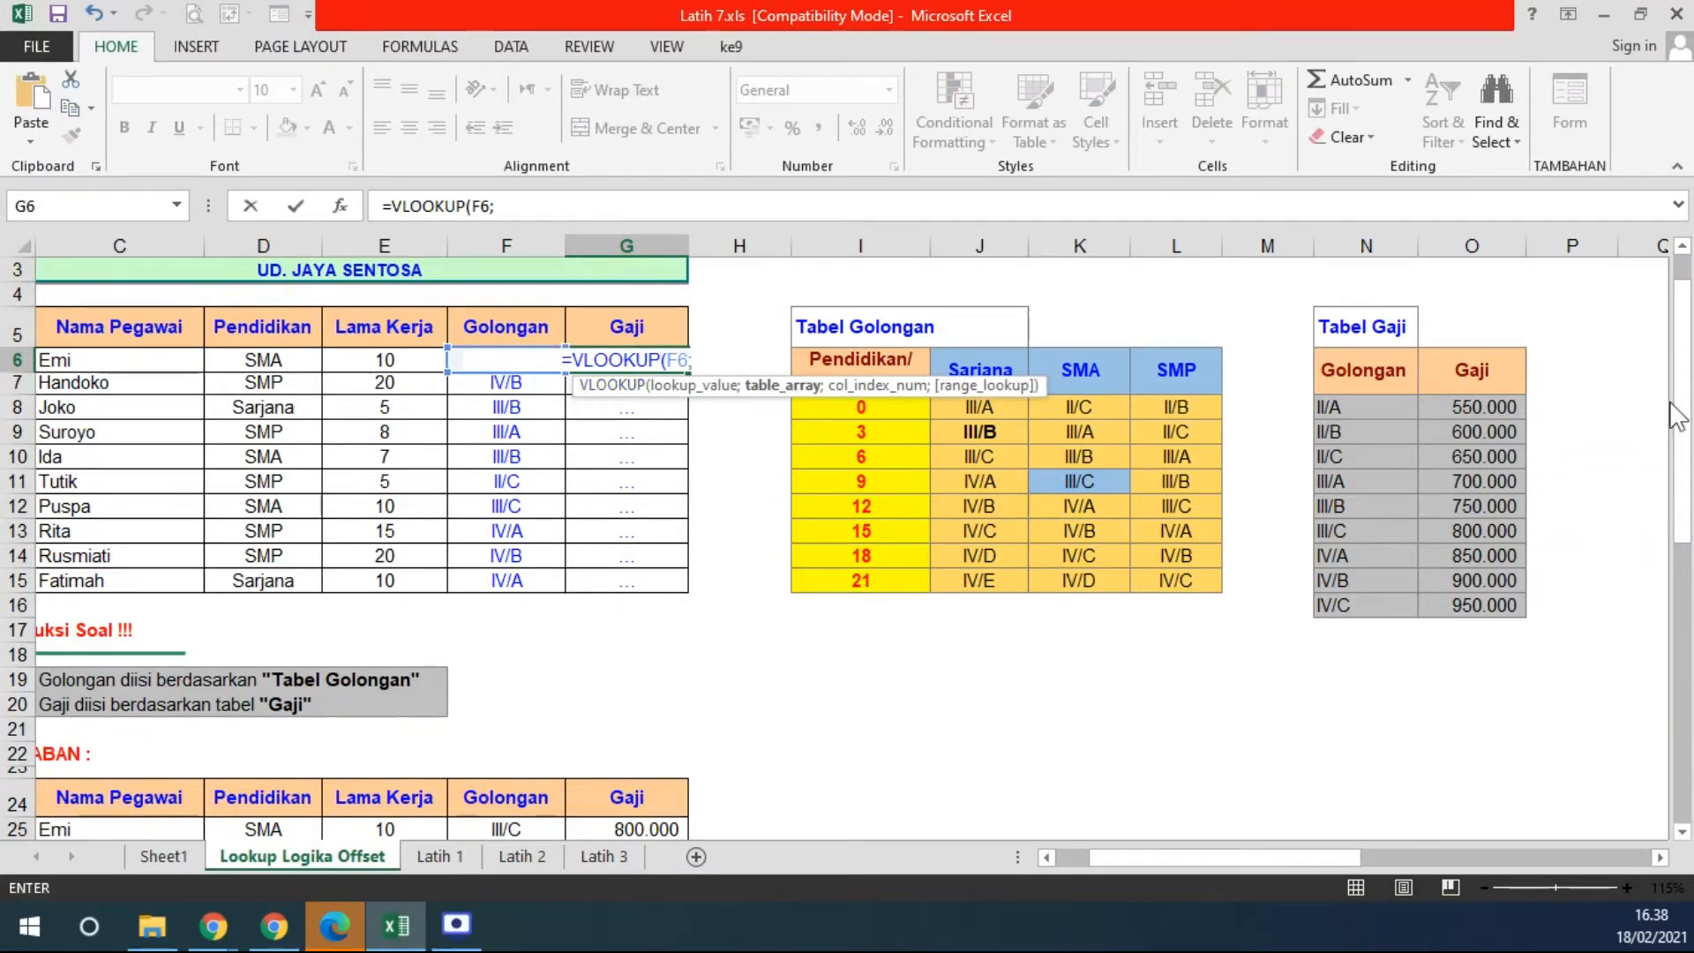
{"action": "left_click_drag", "start_coordinate": [1361, 370], "coordinate": [1463, 607]}
{"action": "key", "text": "F4"}
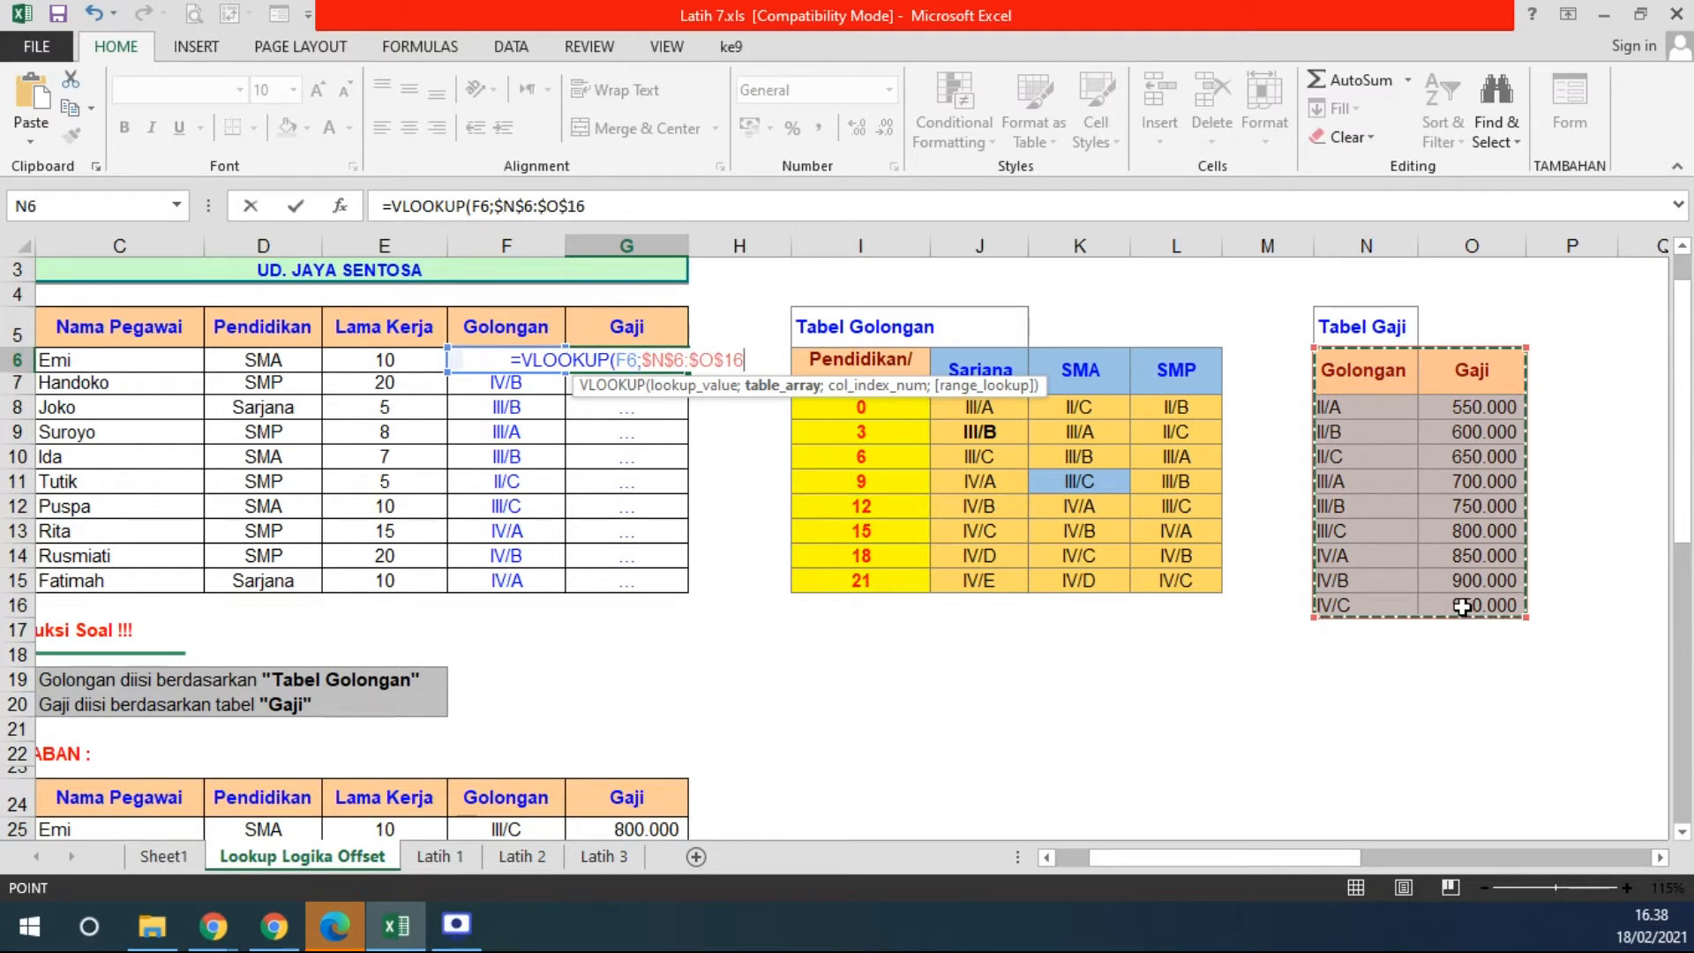
- Finish the lookup with column 2 and FALSE, then fill it down to G15
{"action": "type", "text": ";"}
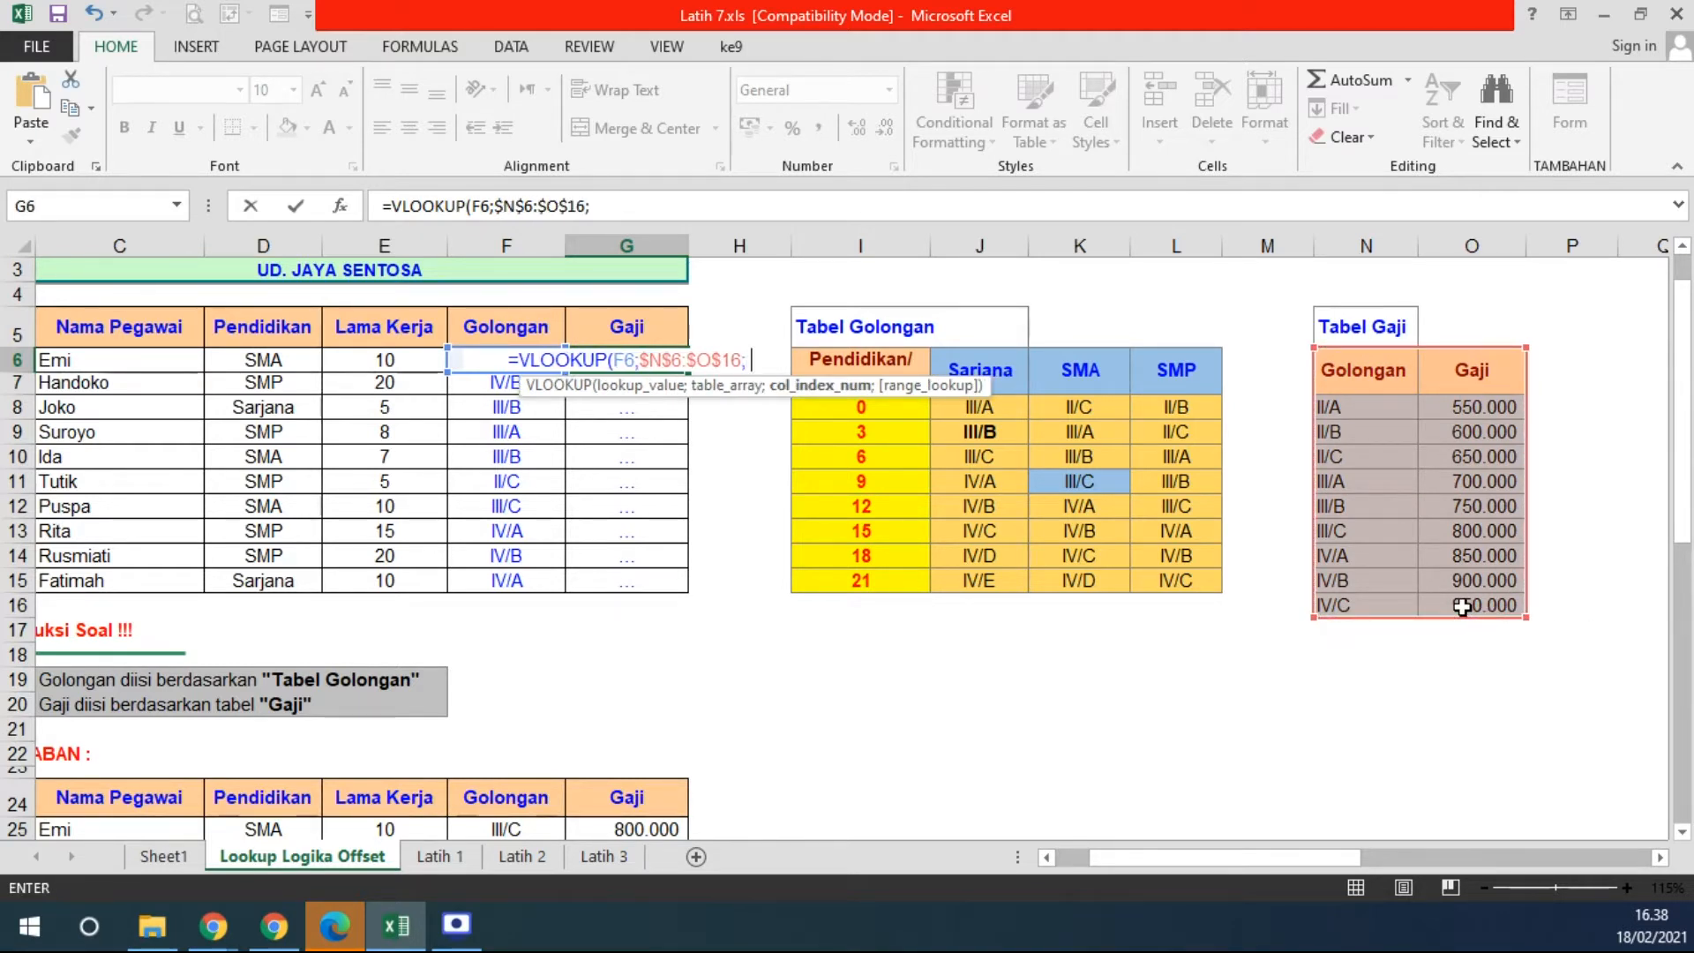
{"action": "type", "text": " 2"}
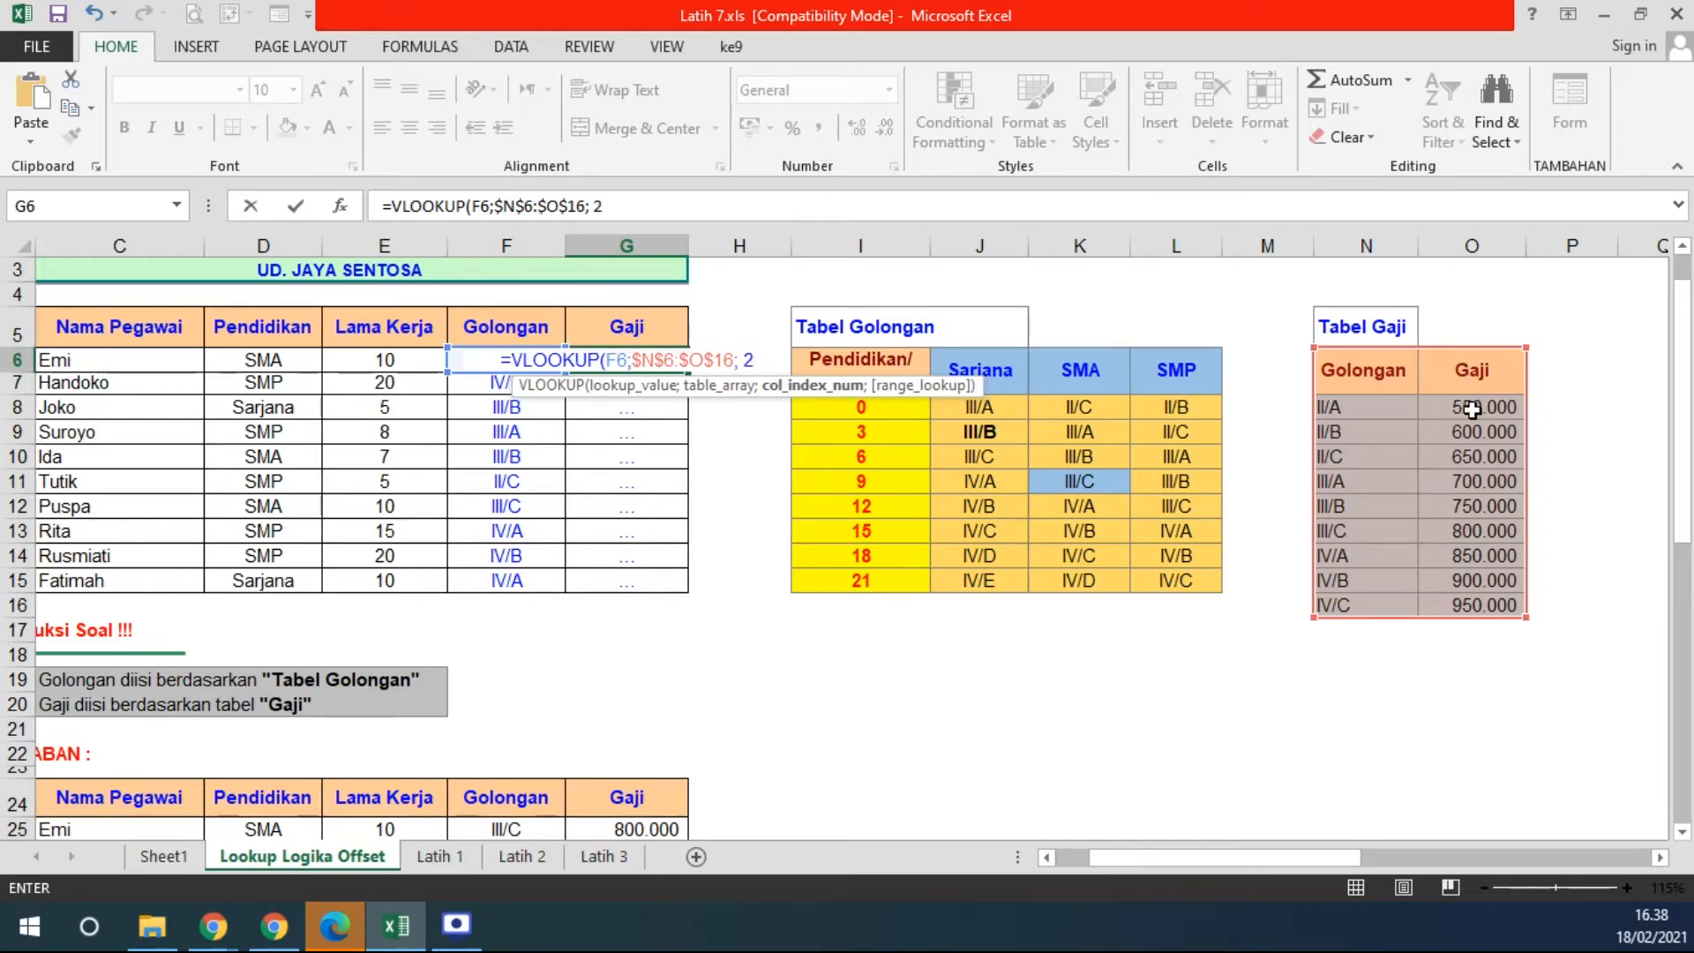
{"action": "type", "text": ";"}
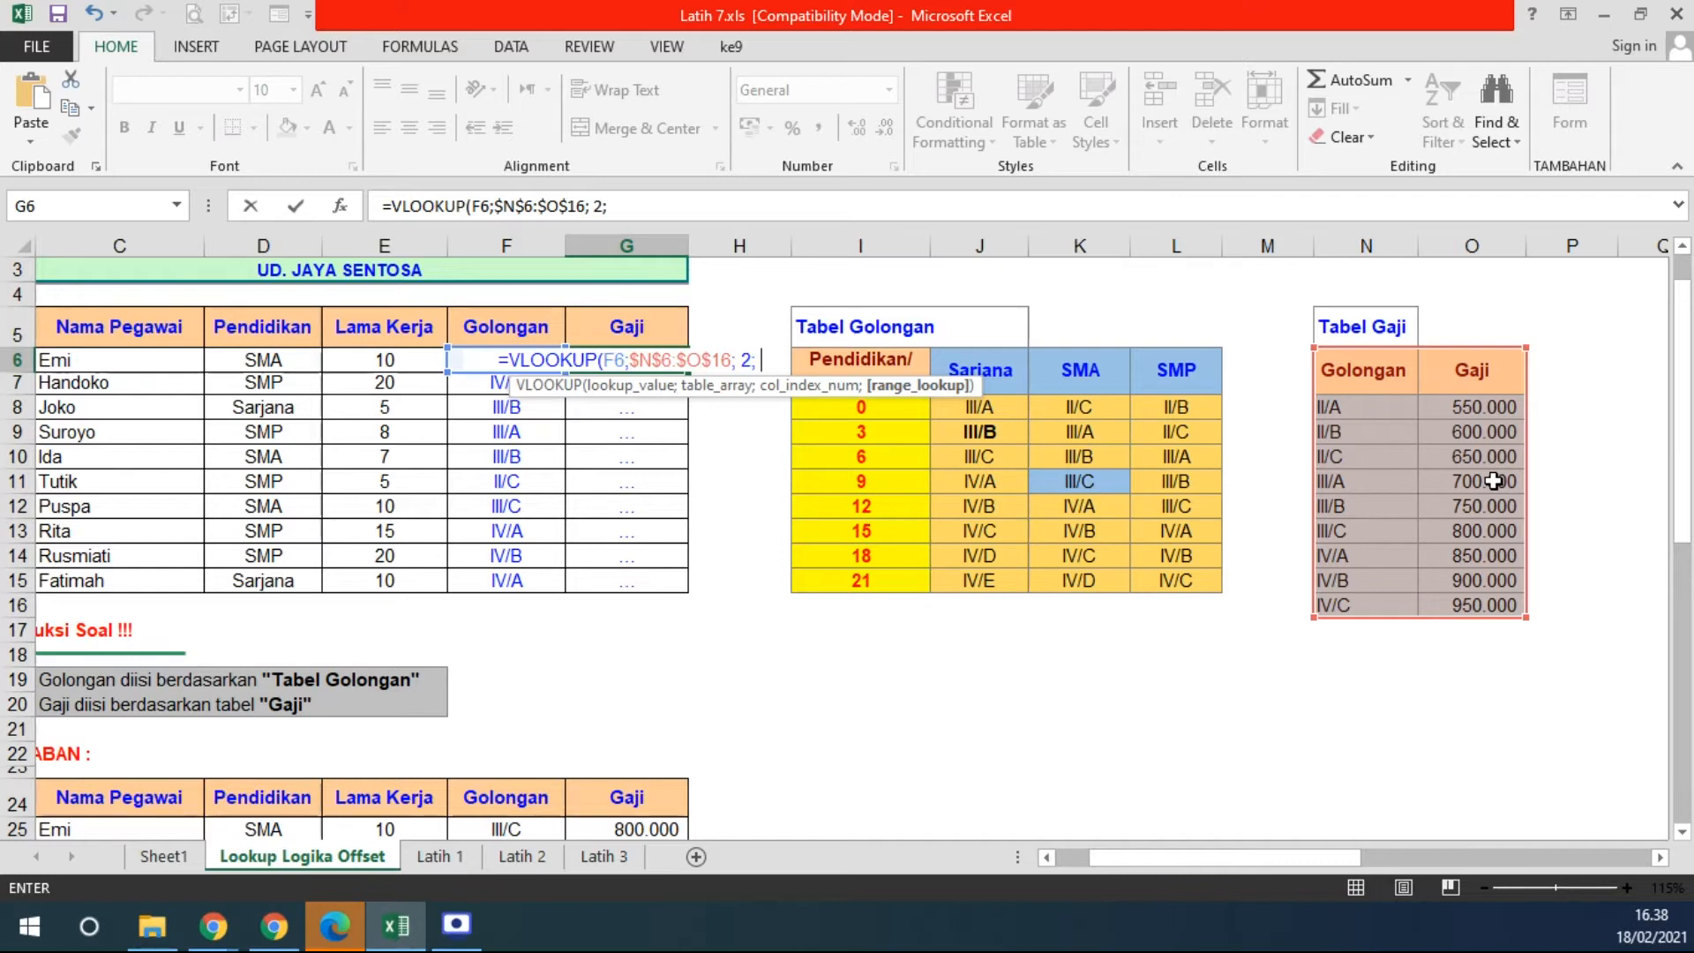
{"action": "type", "text": "FALSE)"}
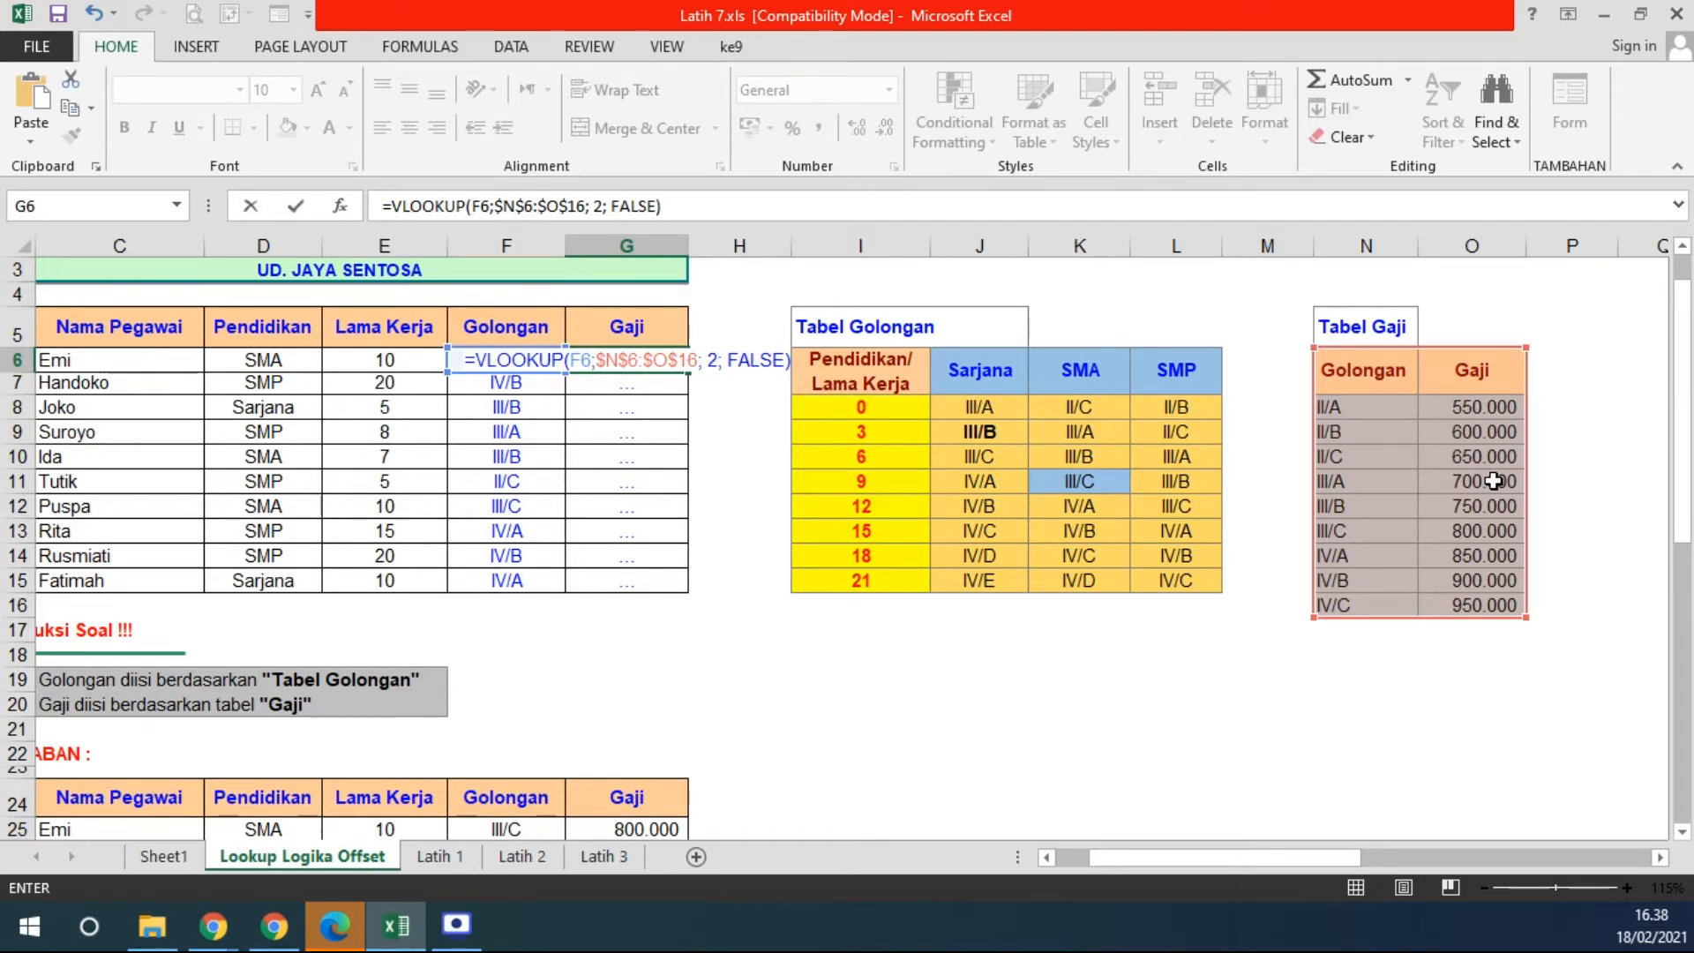
{"action": "key", "text": "ctrl+Return"}
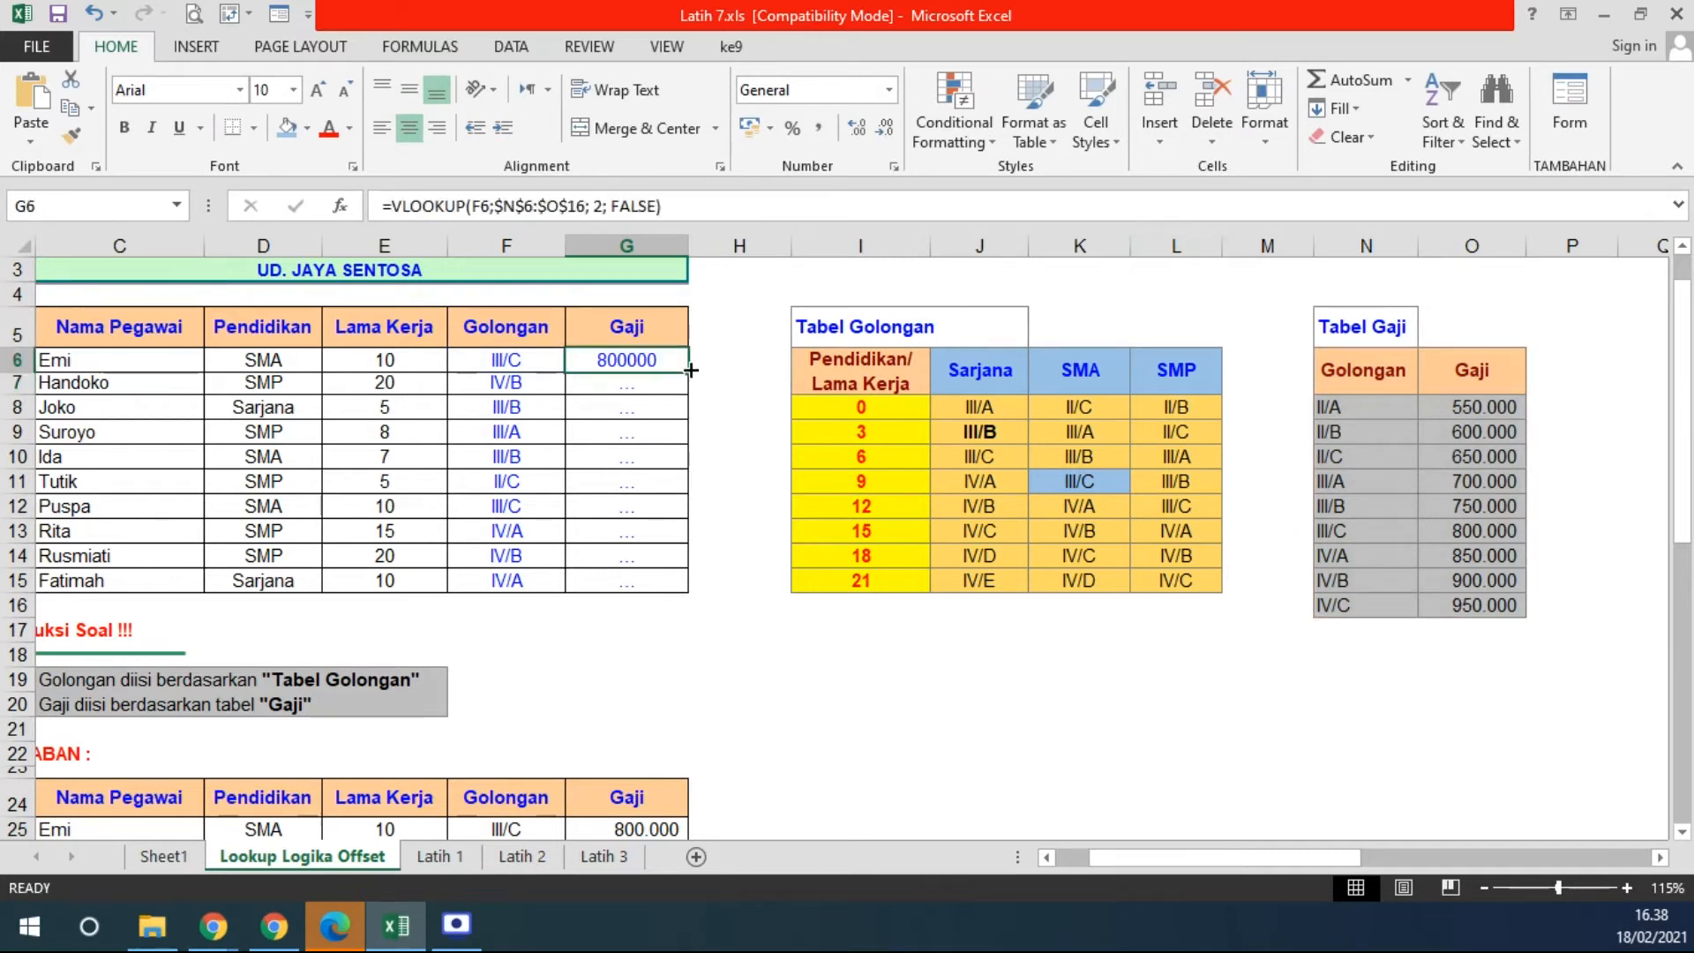
{"action": "double_click", "coordinate": [688, 372]}
{"action": "left_click", "coordinate": [529, 360]}
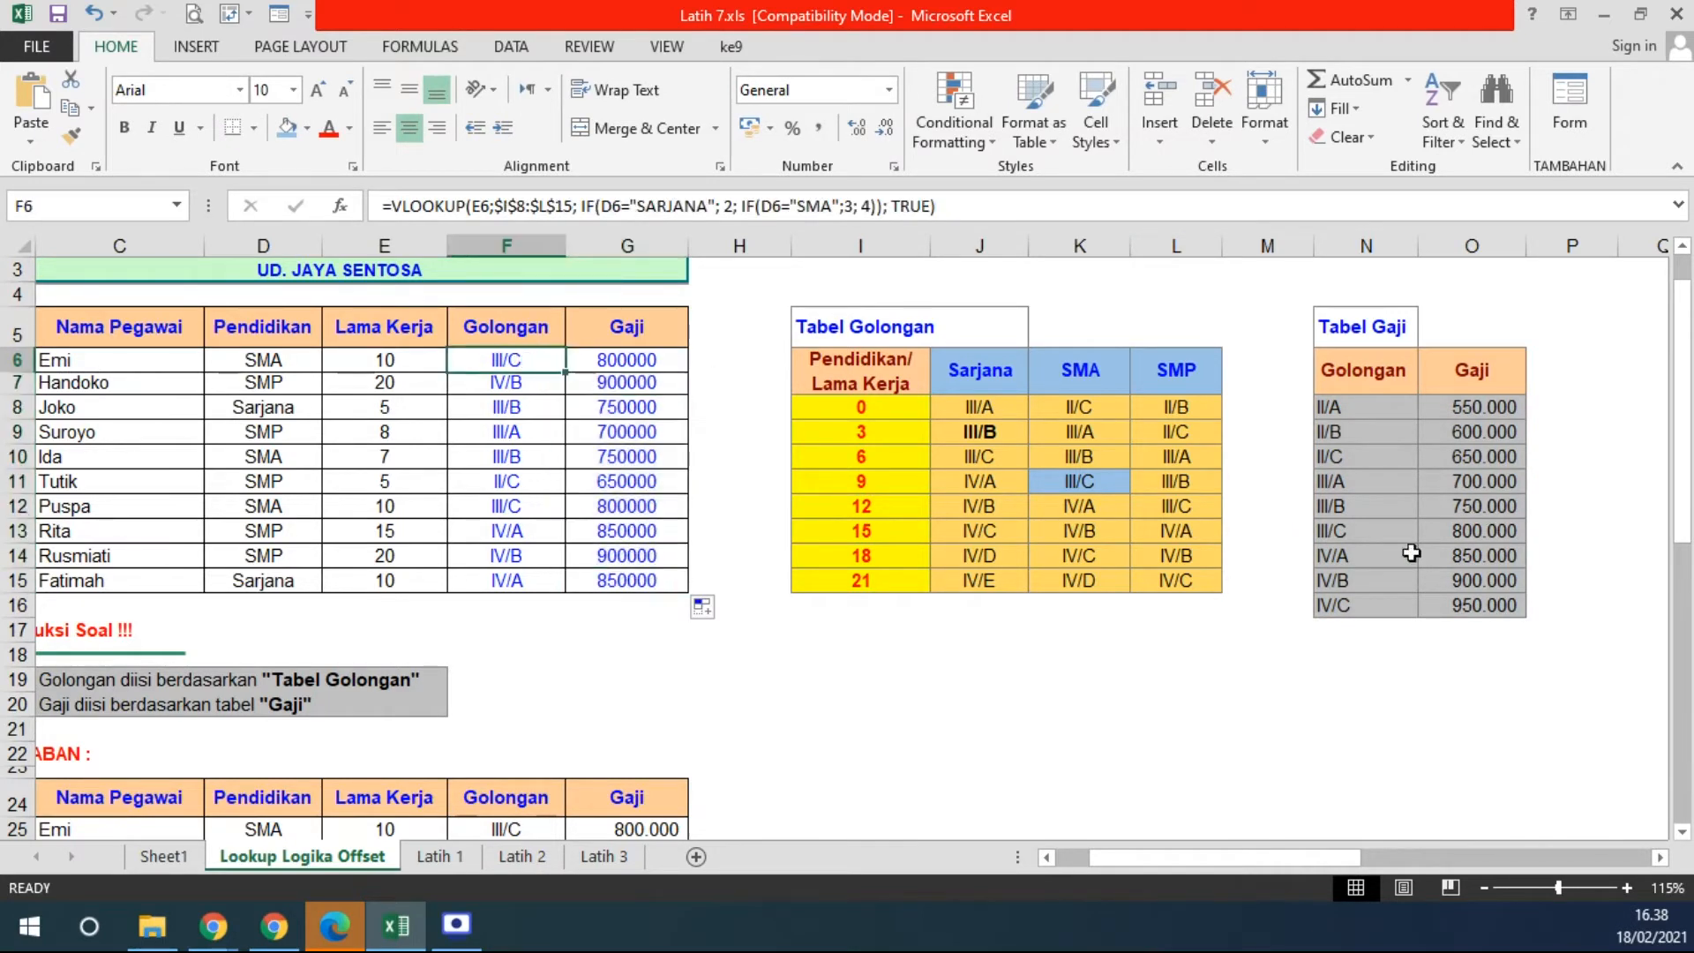
- Shade the III/C row of Tabel Gaji light blue
{"action": "left_click", "coordinate": [1351, 530]}
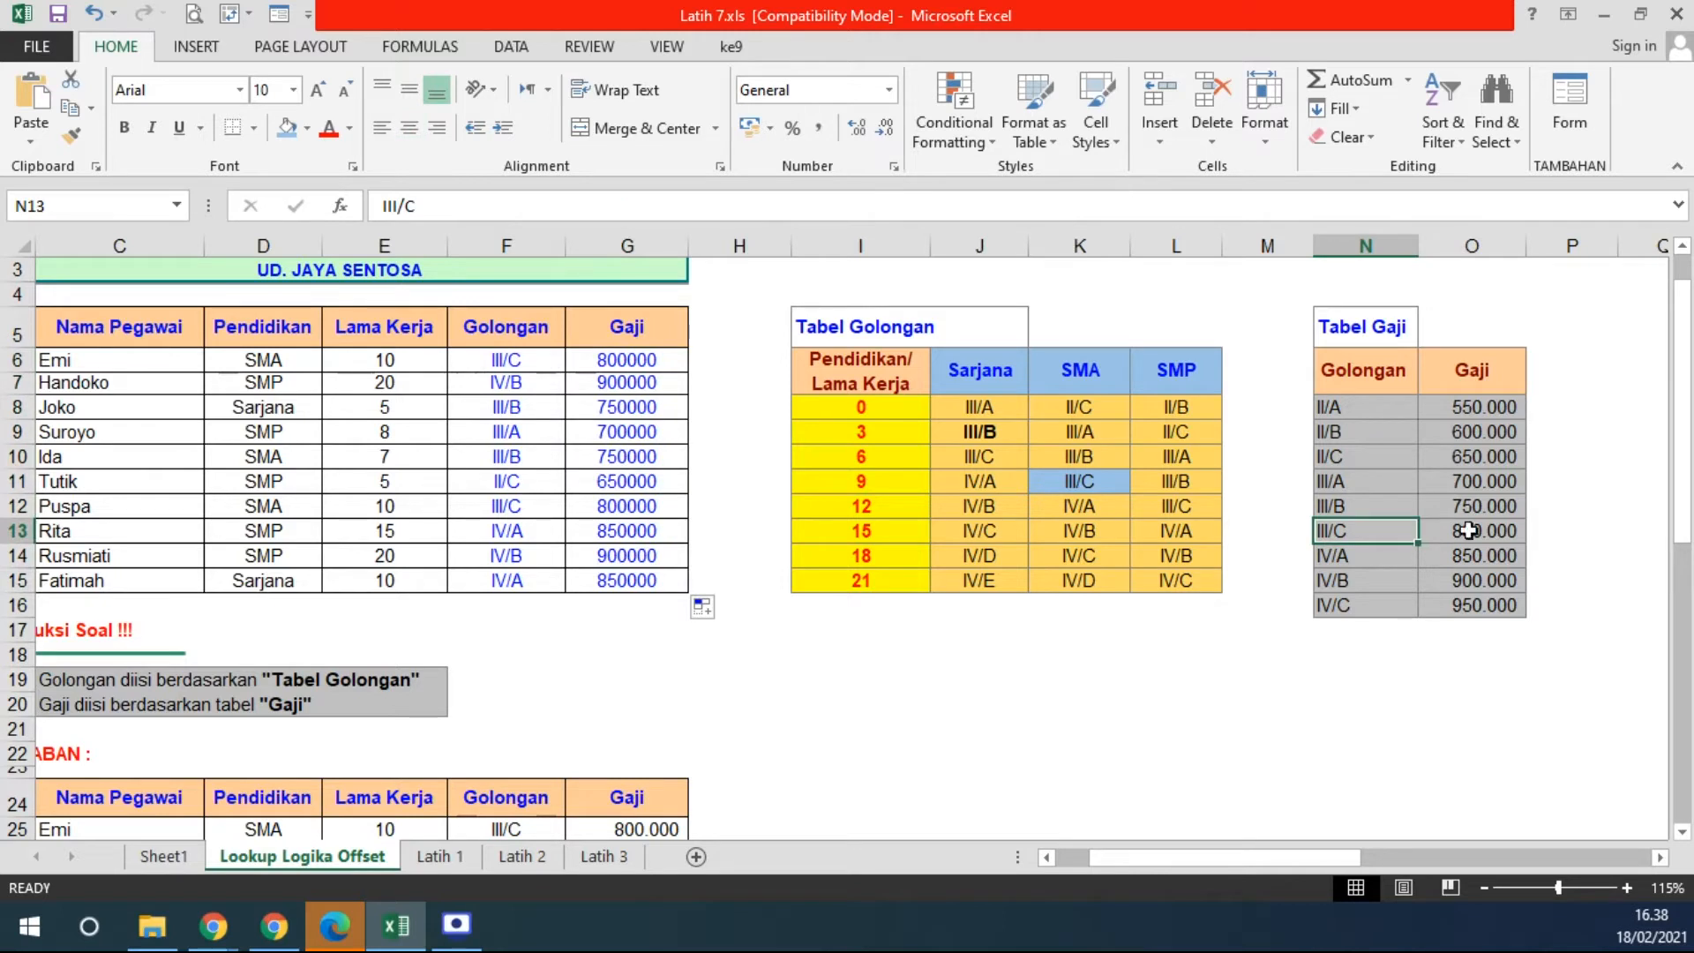
{"action": "left_click", "coordinate": [1469, 530]}
{"action": "left_click", "coordinate": [287, 128]}
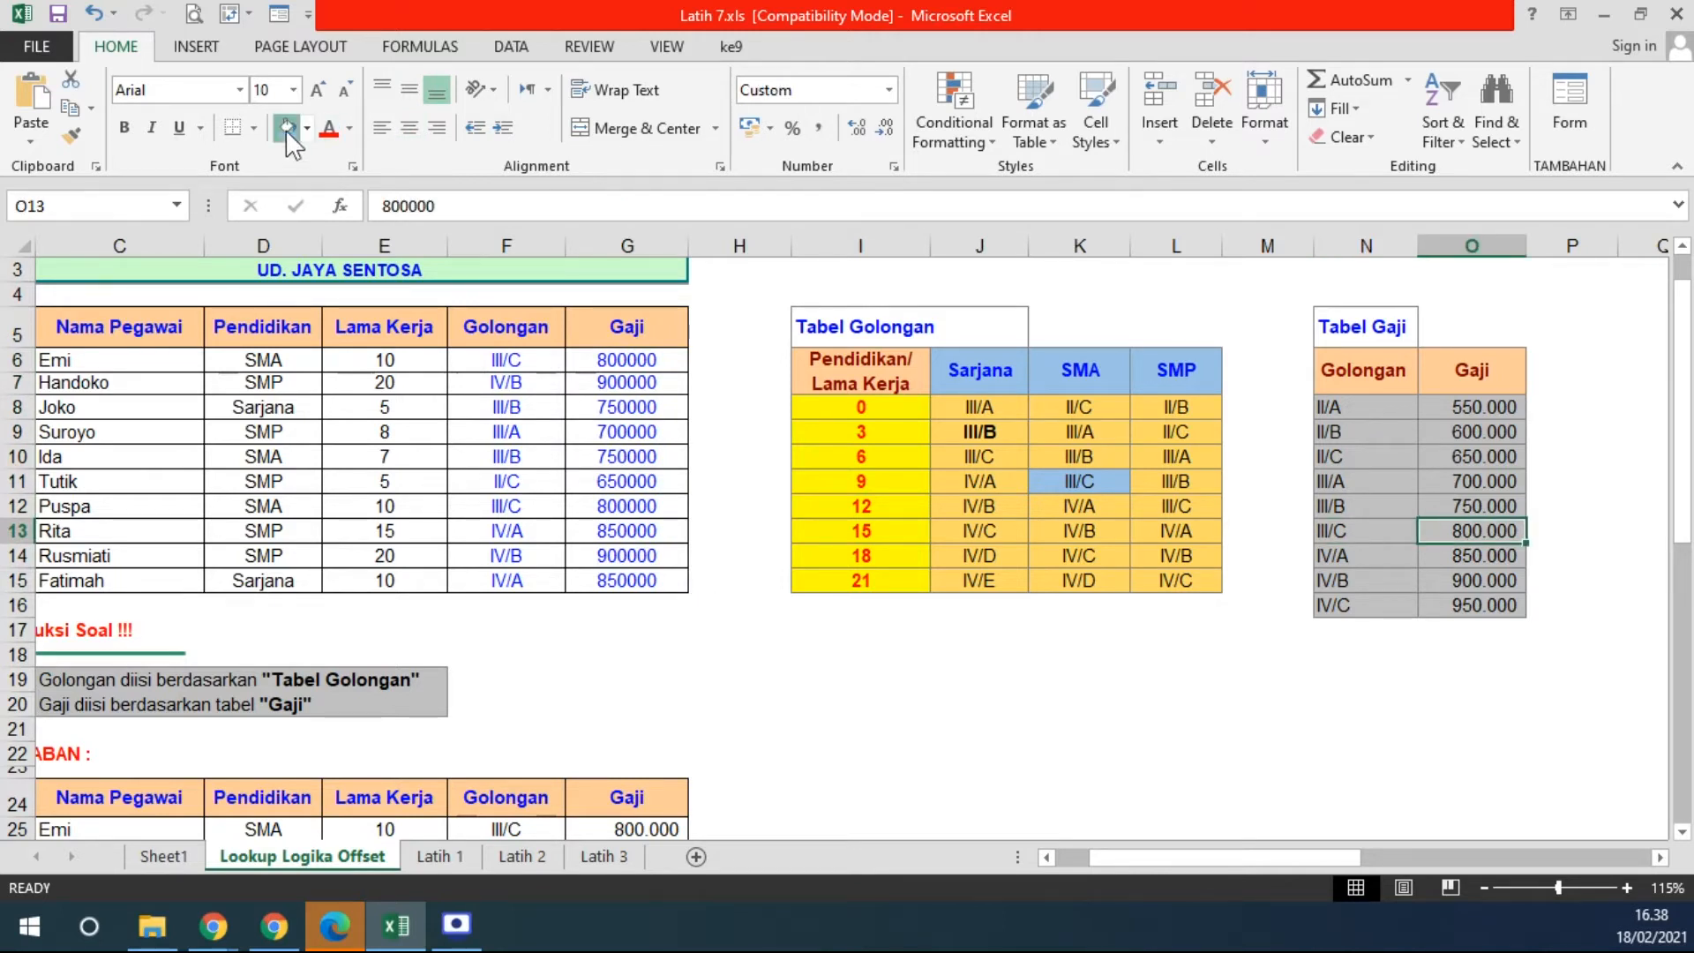
{"action": "left_click_drag", "start_coordinate": [1342, 533], "coordinate": [1447, 532]}
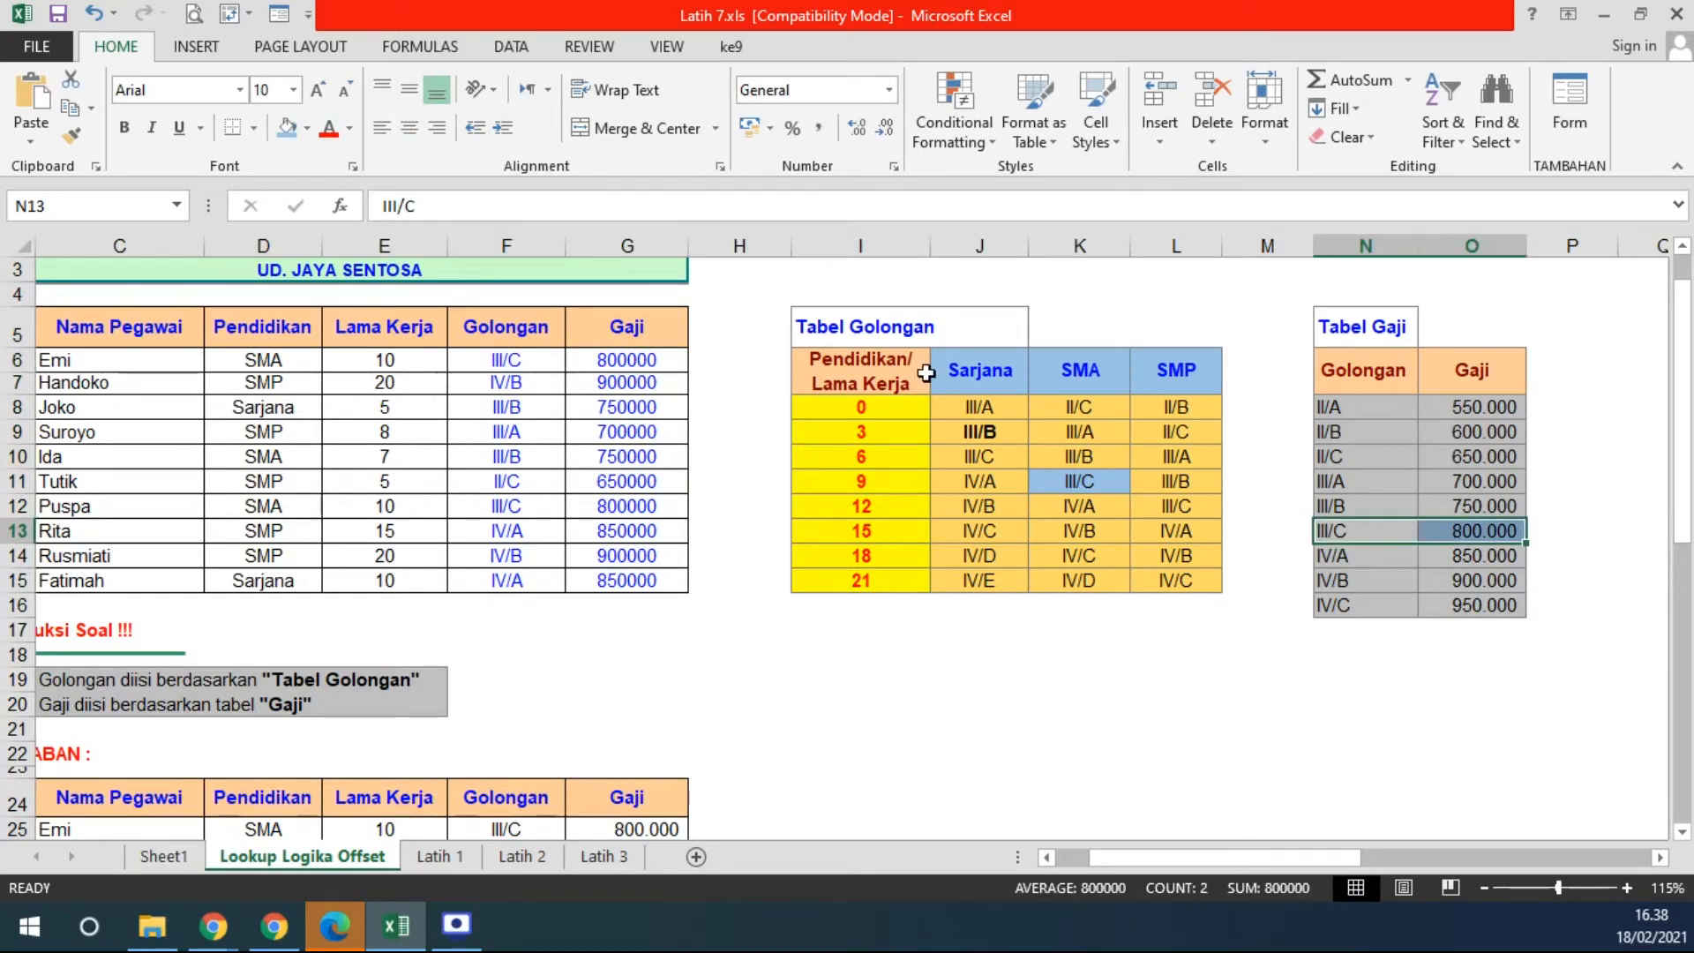
- Apply Comma Style to the Gaji results G6:G15 to show thousand separators
{"action": "left_click_drag", "start_coordinate": [586, 358], "coordinate": [598, 579]}
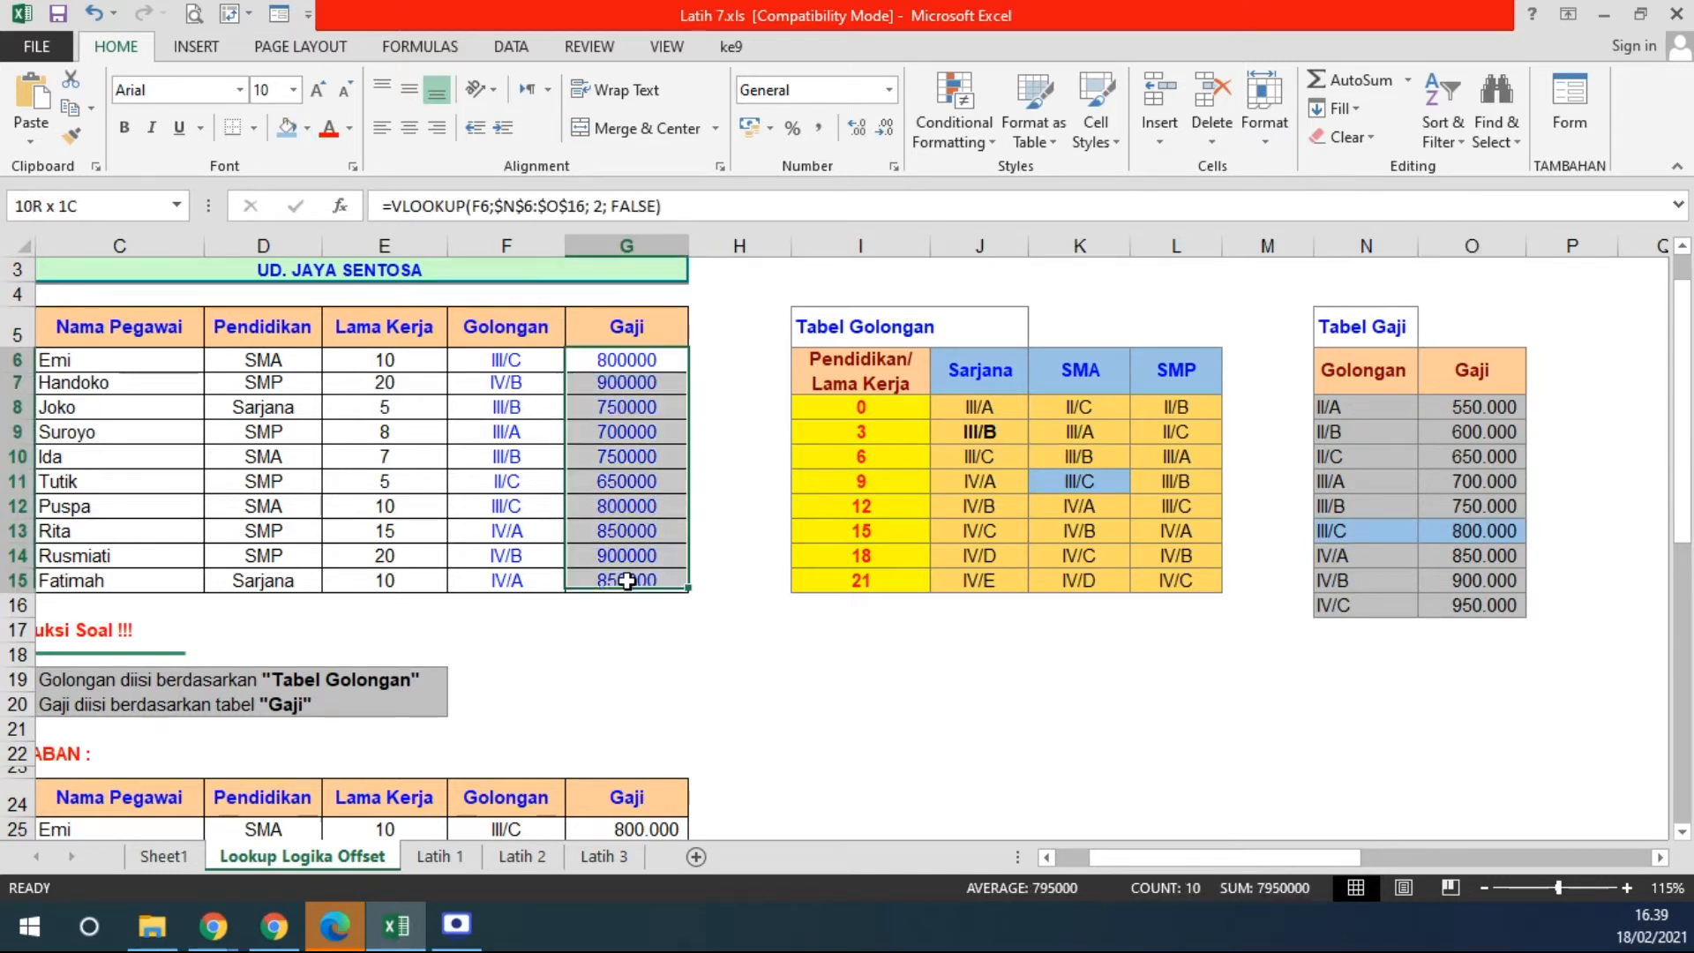
{"action": "left_click", "coordinate": [817, 129]}
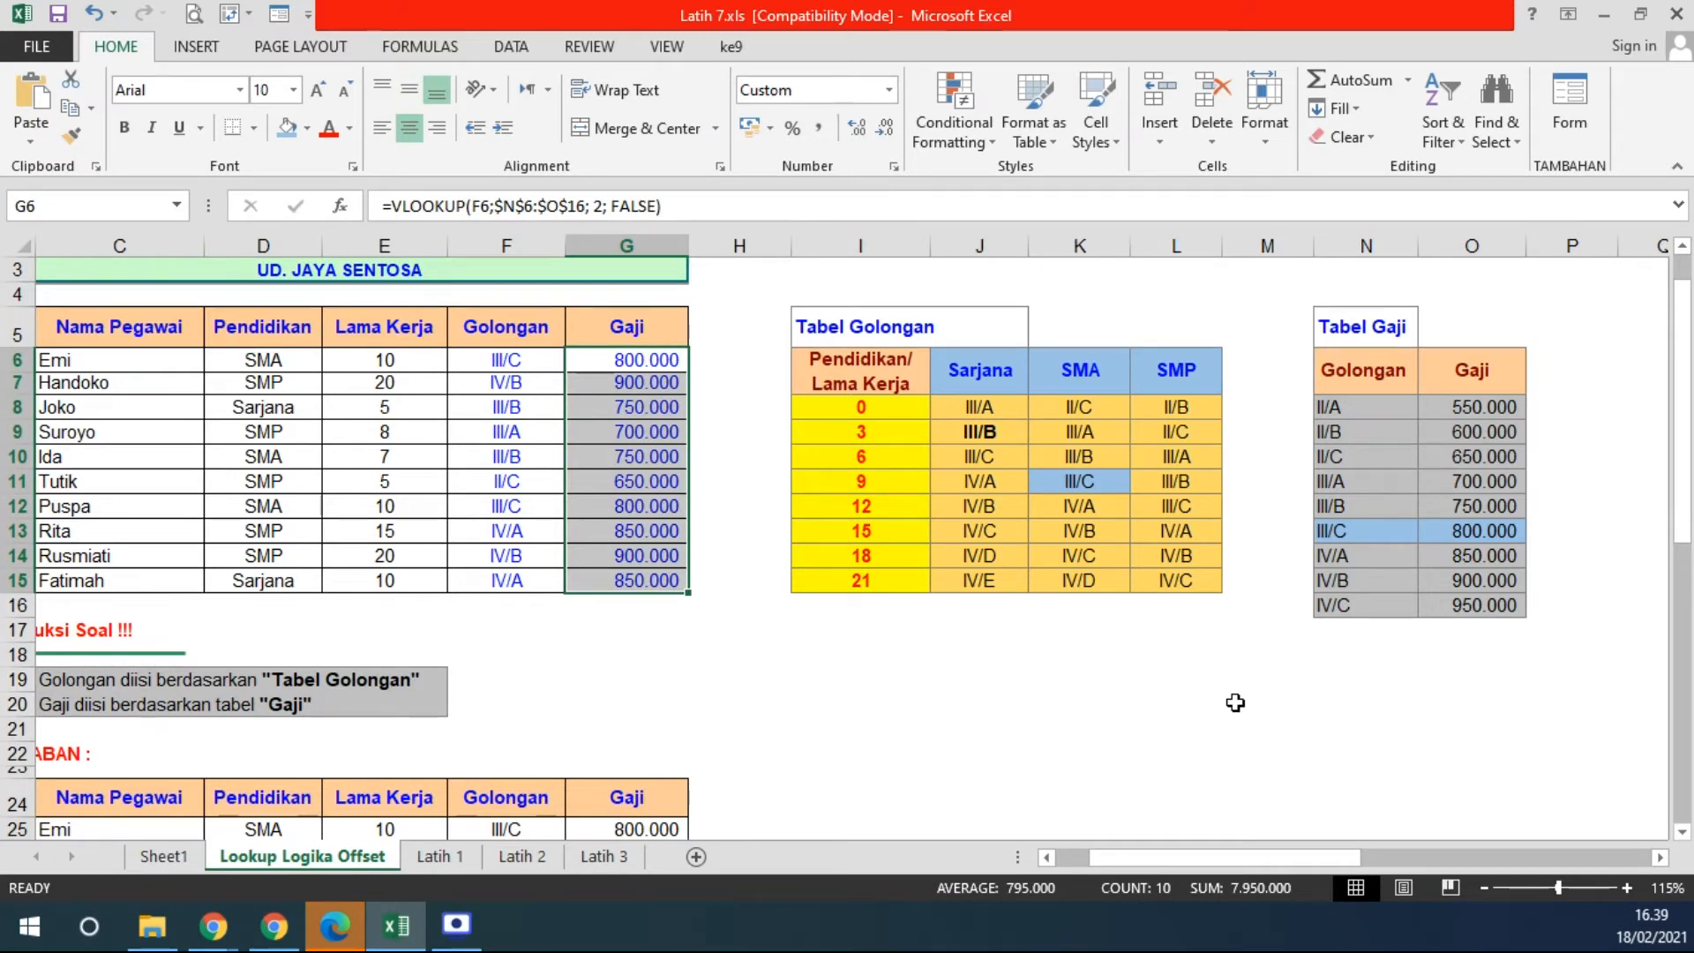
{"action": "left_click_drag", "start_coordinate": [860, 385], "coordinate": [1173, 574]}
{"action": "left_click_drag", "start_coordinate": [1358, 370], "coordinate": [1492, 605]}
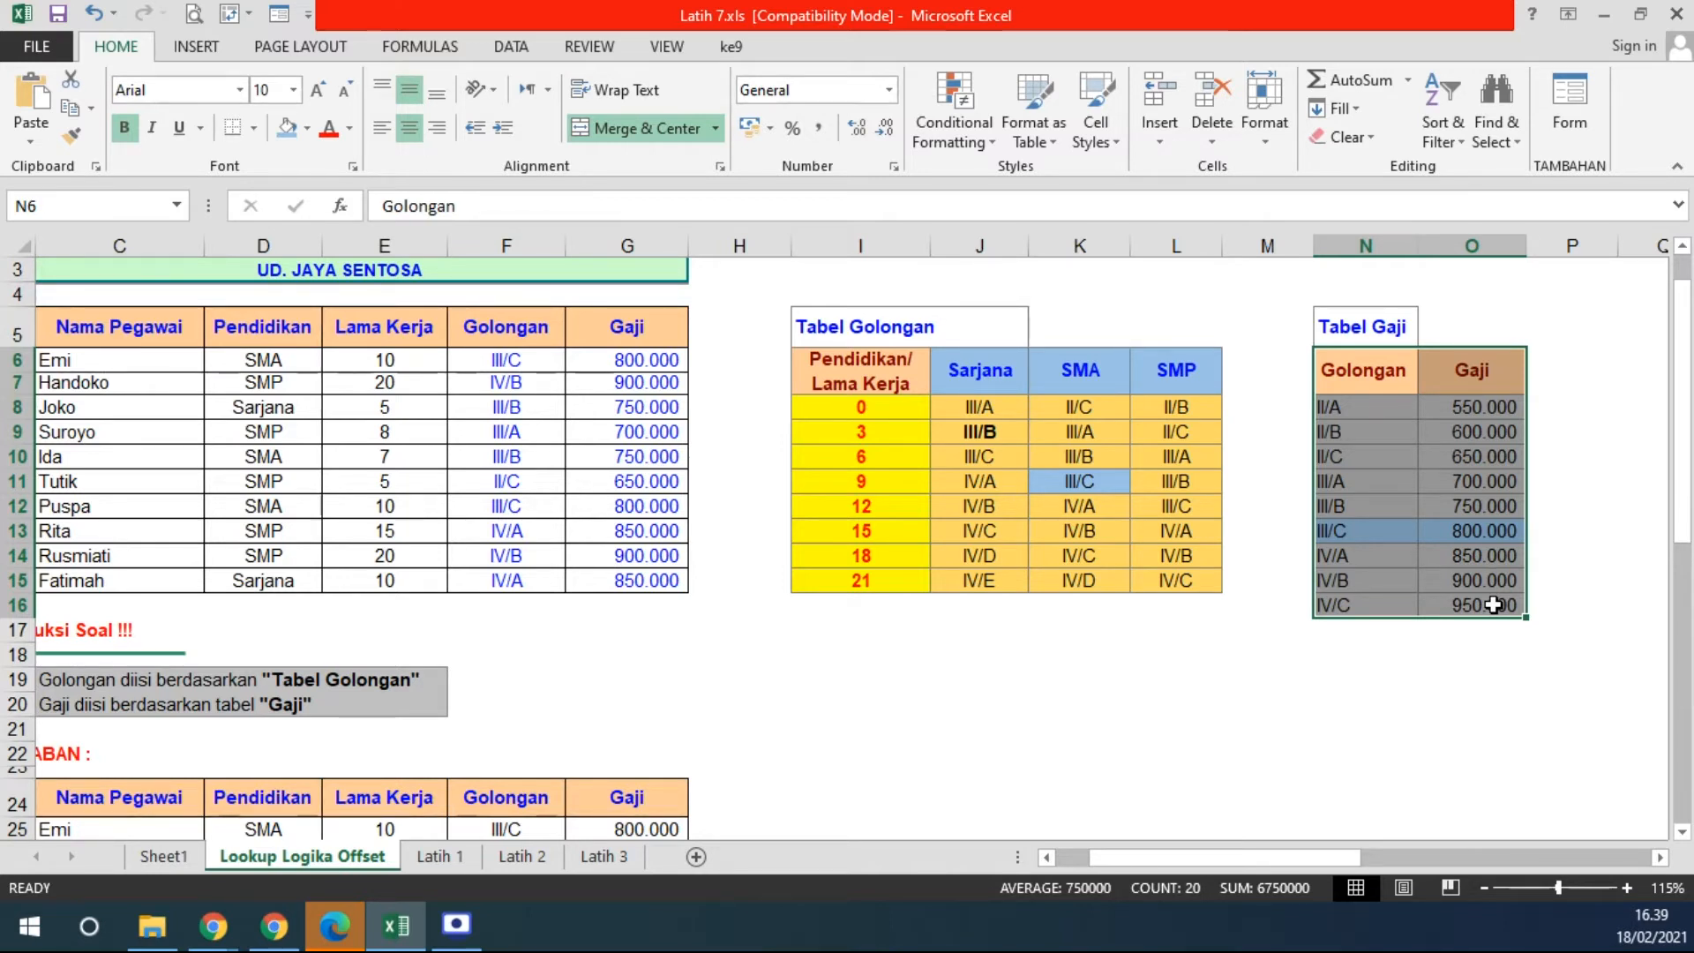
{"action": "left_click", "coordinate": [524, 362]}
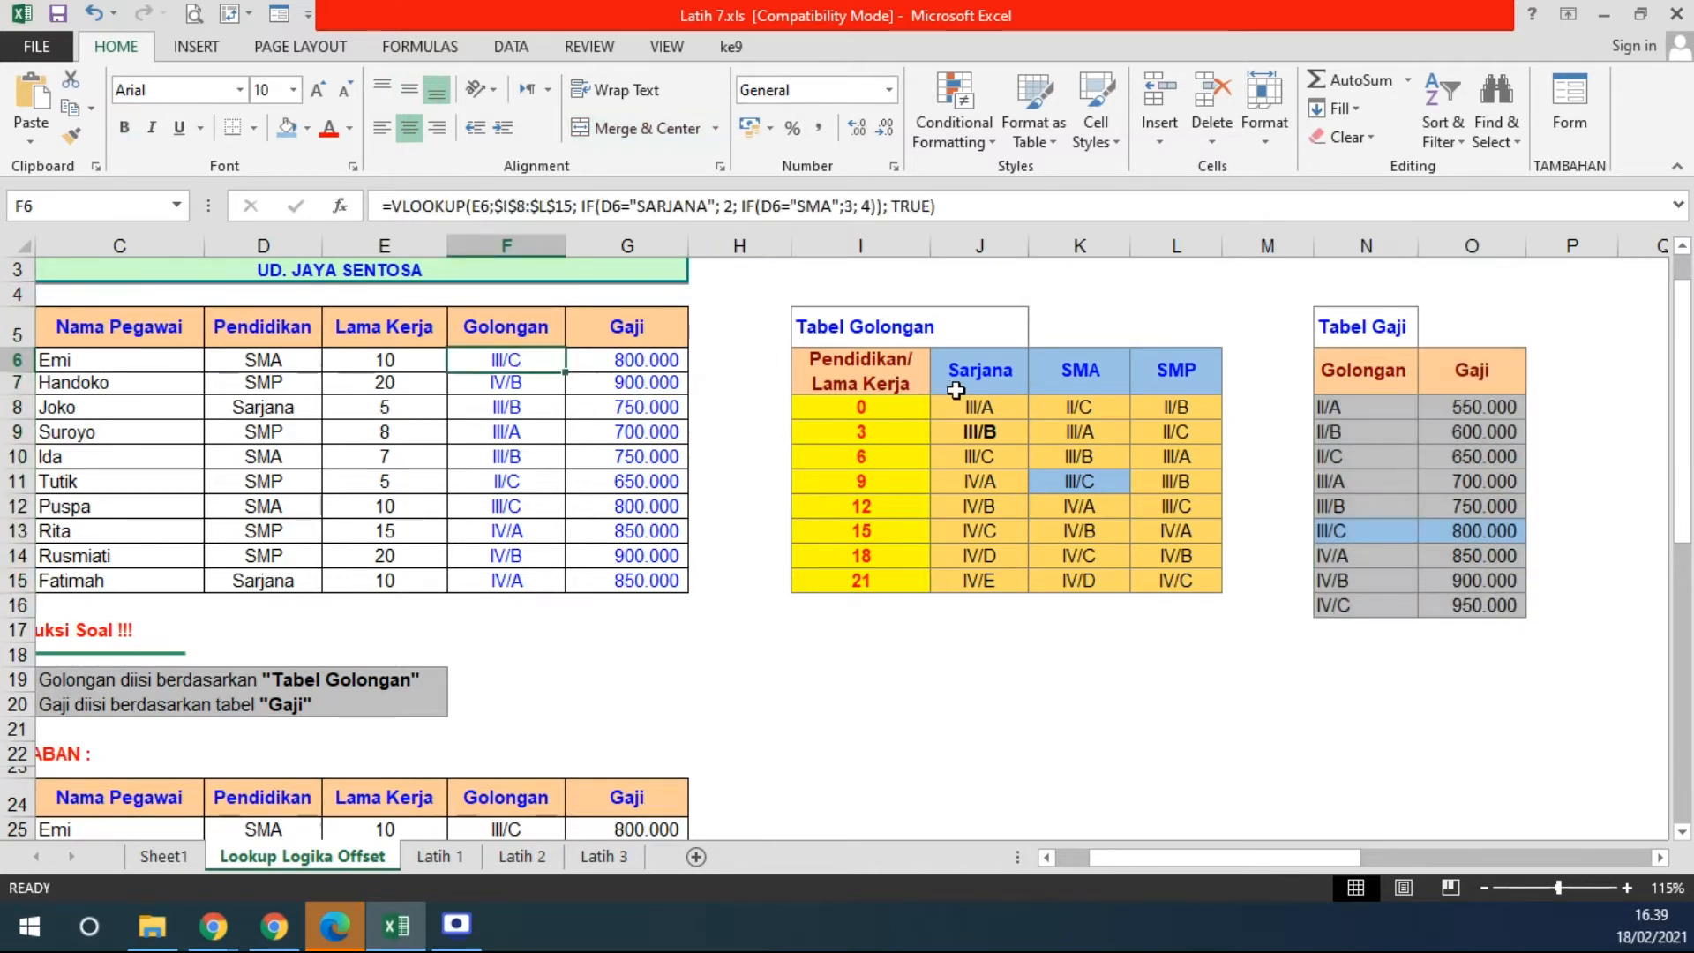
{"action": "left_click", "coordinate": [611, 206]}
{"action": "left_click_drag", "start_coordinate": [611, 207], "coordinate": [883, 207]}
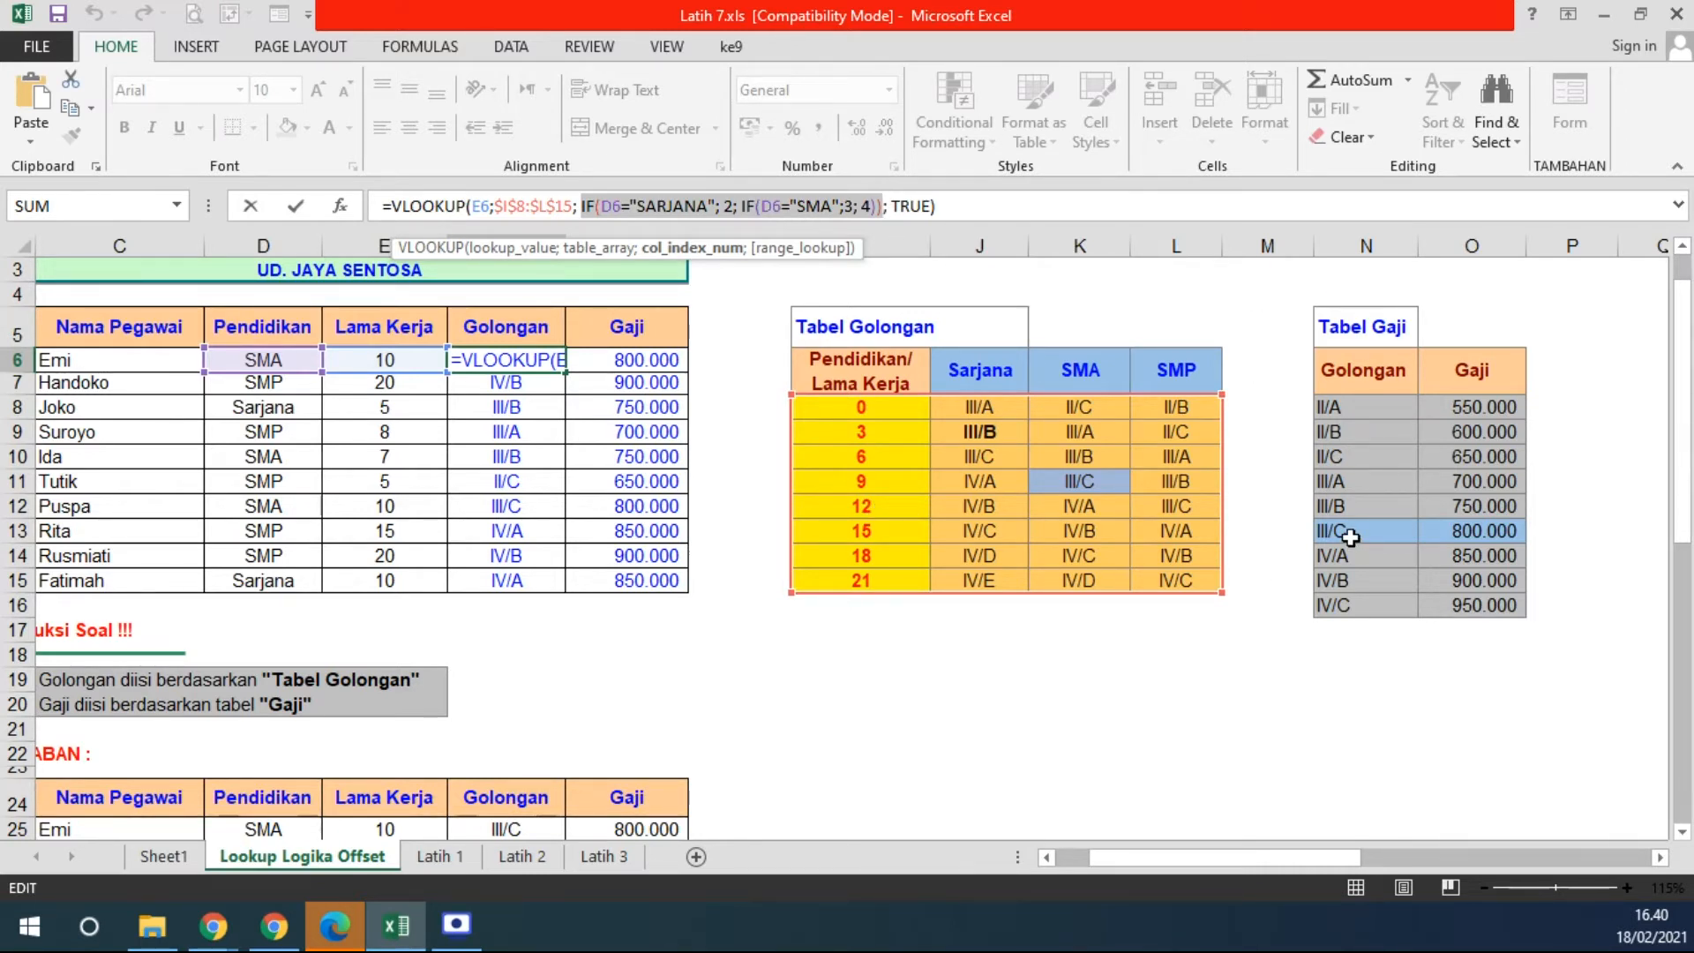
{"action": "left_click", "coordinate": [973, 651]}
{"action": "key", "text": "Escape"}
{"action": "left_click_drag", "start_coordinate": [882, 375], "coordinate": [1191, 570]}
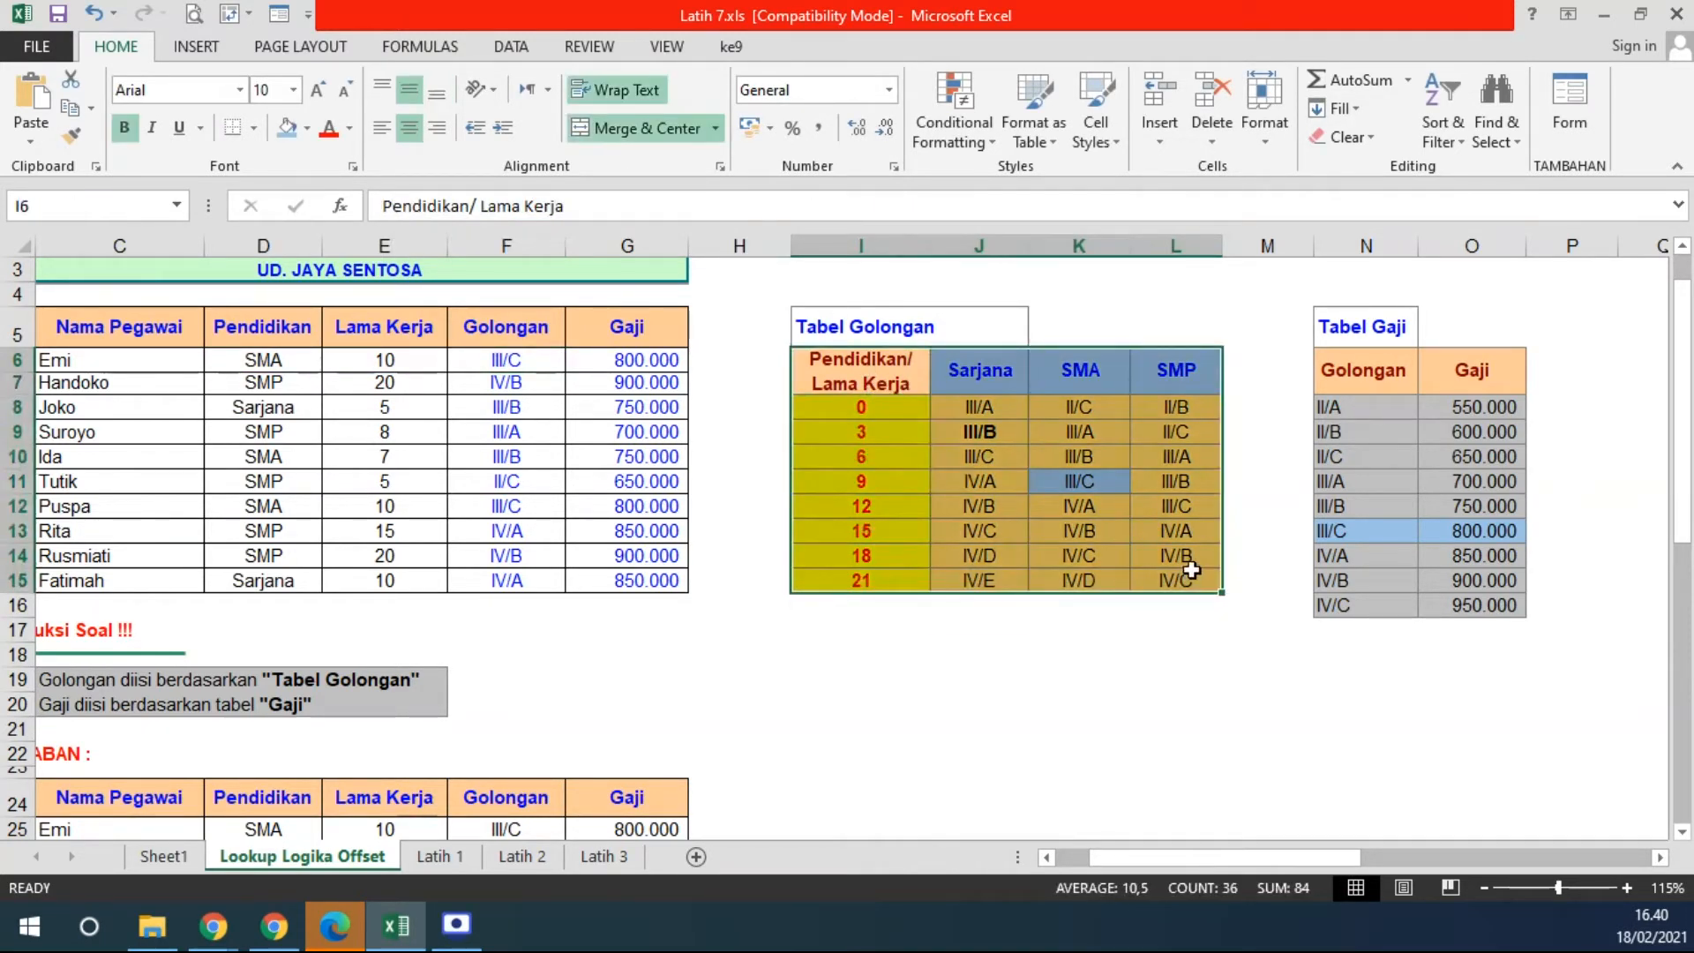
{"action": "left_click_drag", "start_coordinate": [976, 369], "coordinate": [1182, 370]}
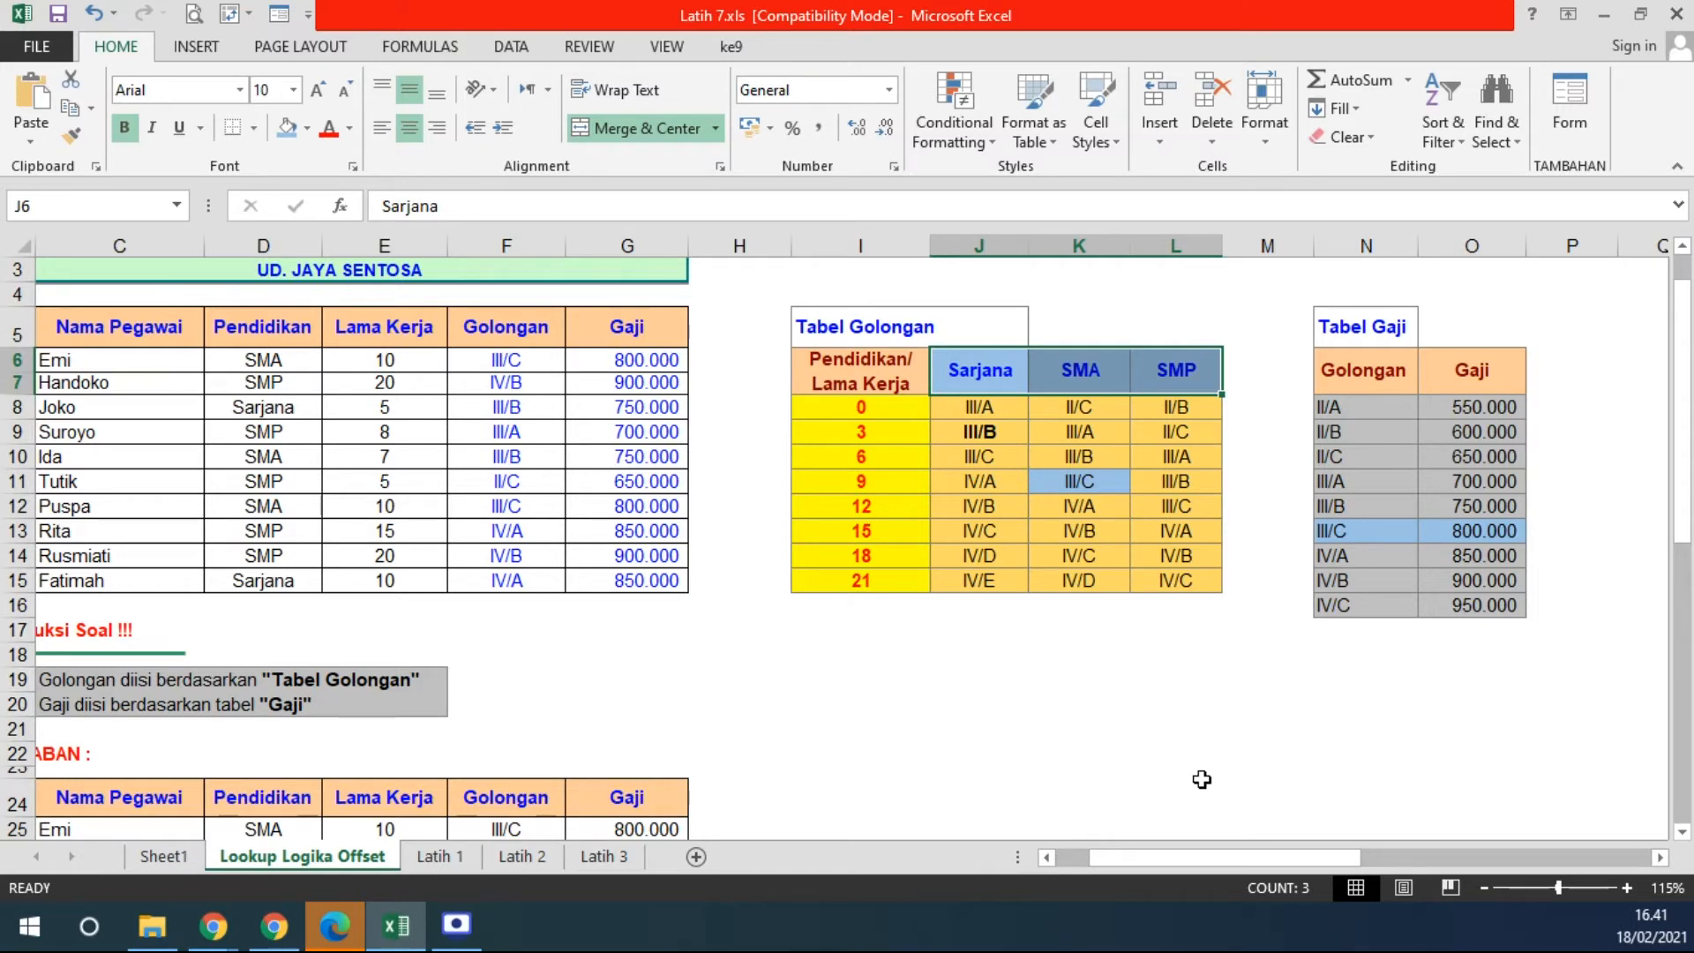
{"action": "left_click_drag", "start_coordinate": [865, 377], "coordinate": [1173, 579]}
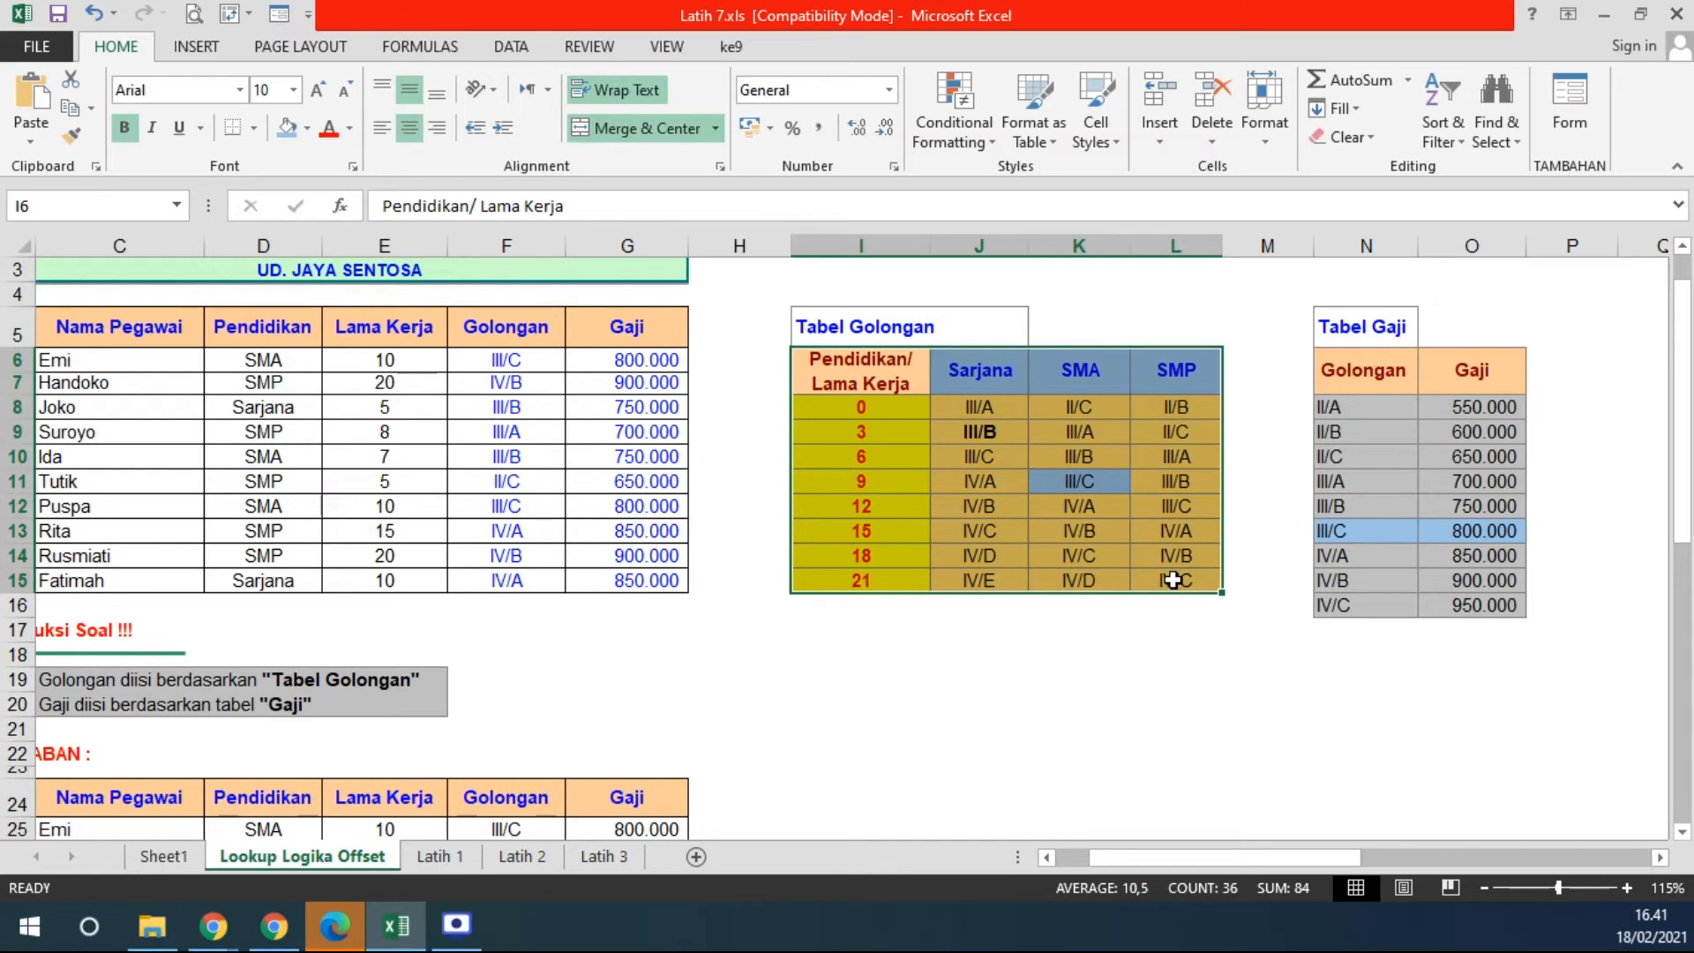
- On the Latih 1 sheet, autofit the Hrg/Sat price column to its contents
{"action": "left_click", "coordinate": [441, 863]}
{"action": "scroll", "coordinate": [431, 694], "scroll_direction": "up", "scroll_amount": 3}
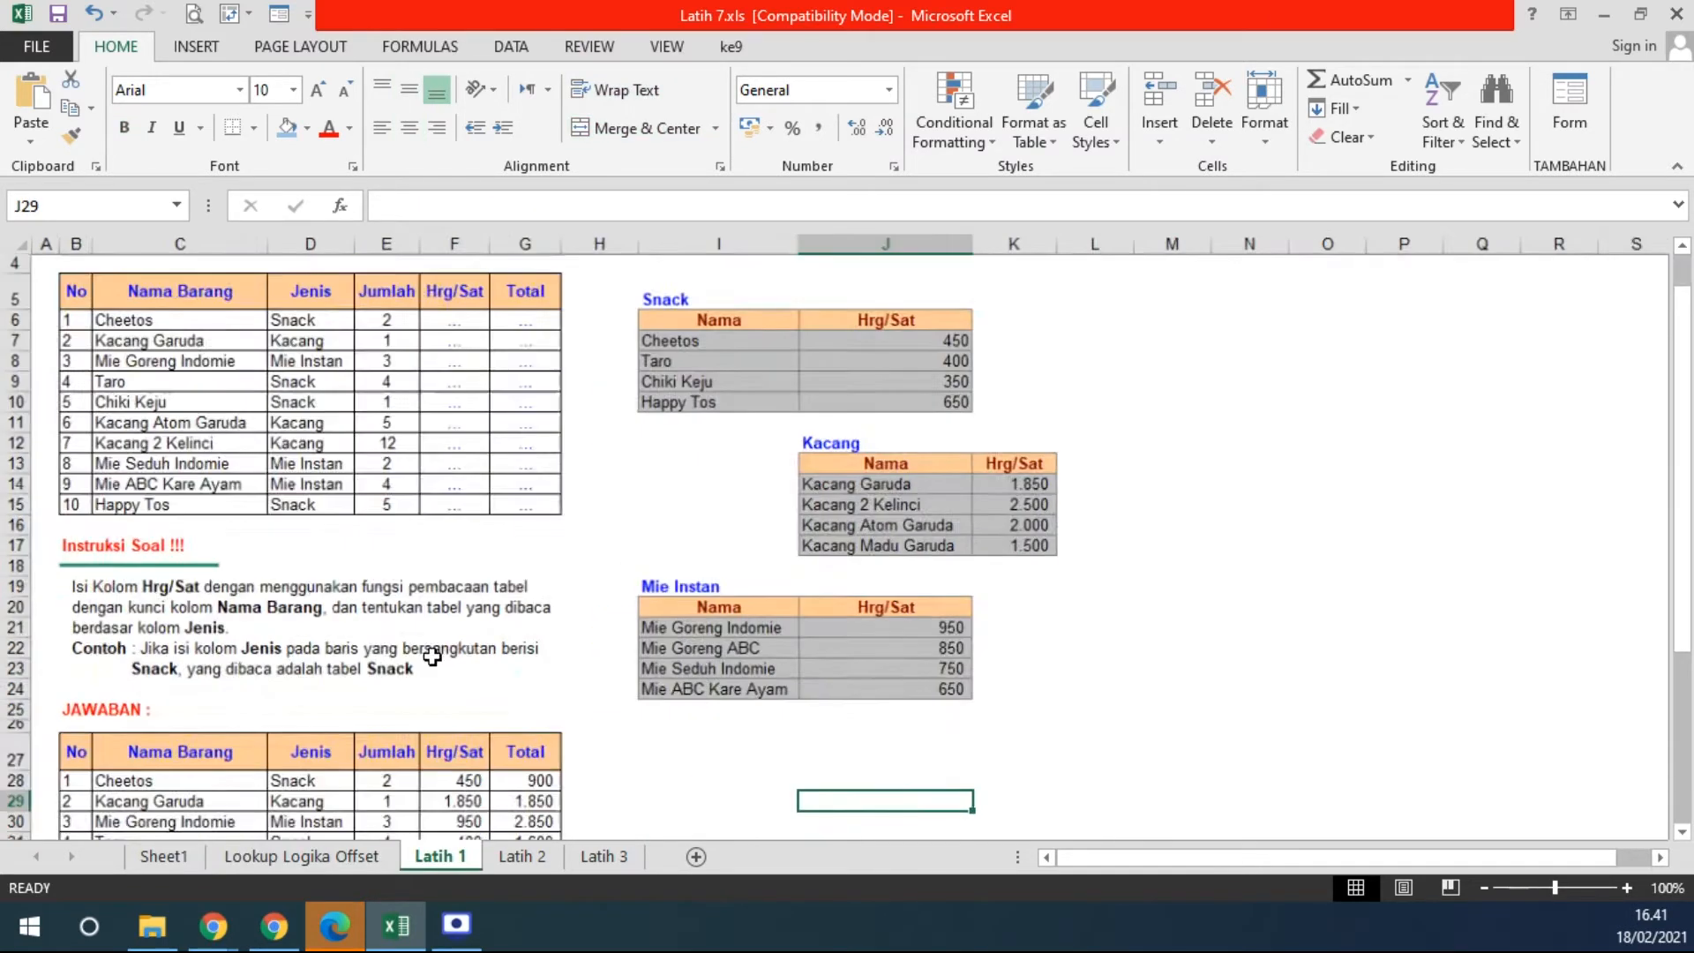
{"action": "scroll", "coordinate": [867, 514], "scroll_direction": "up", "scroll_amount": 1}
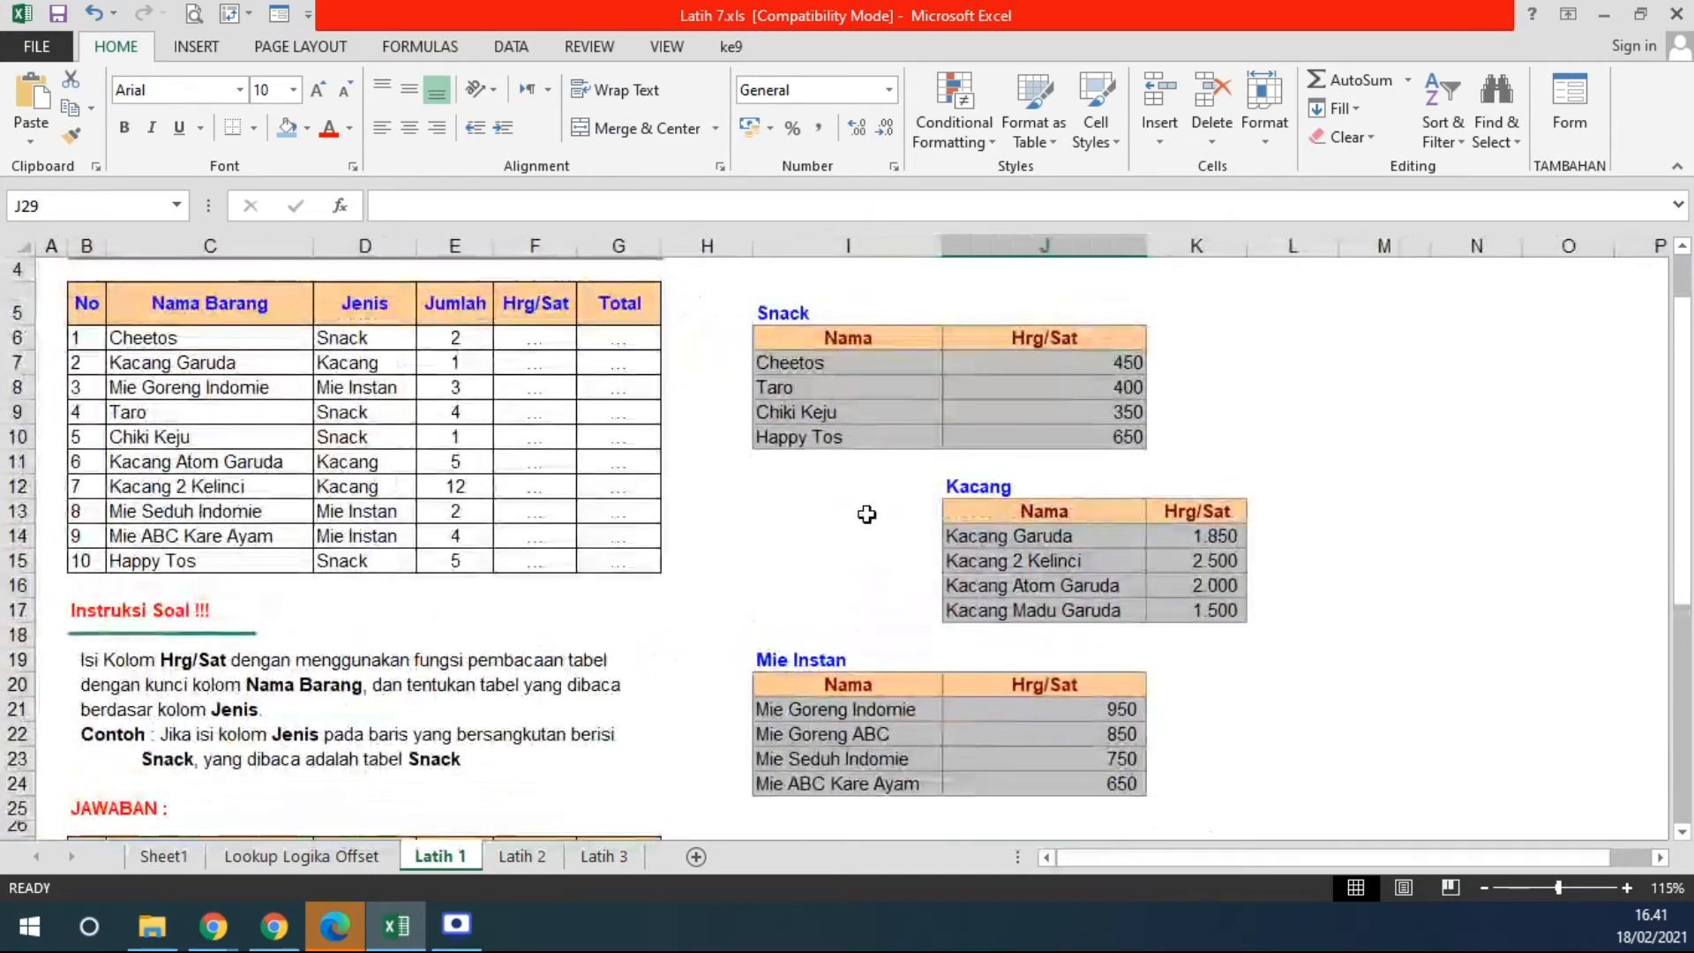
{"action": "left_click", "coordinate": [554, 343]}
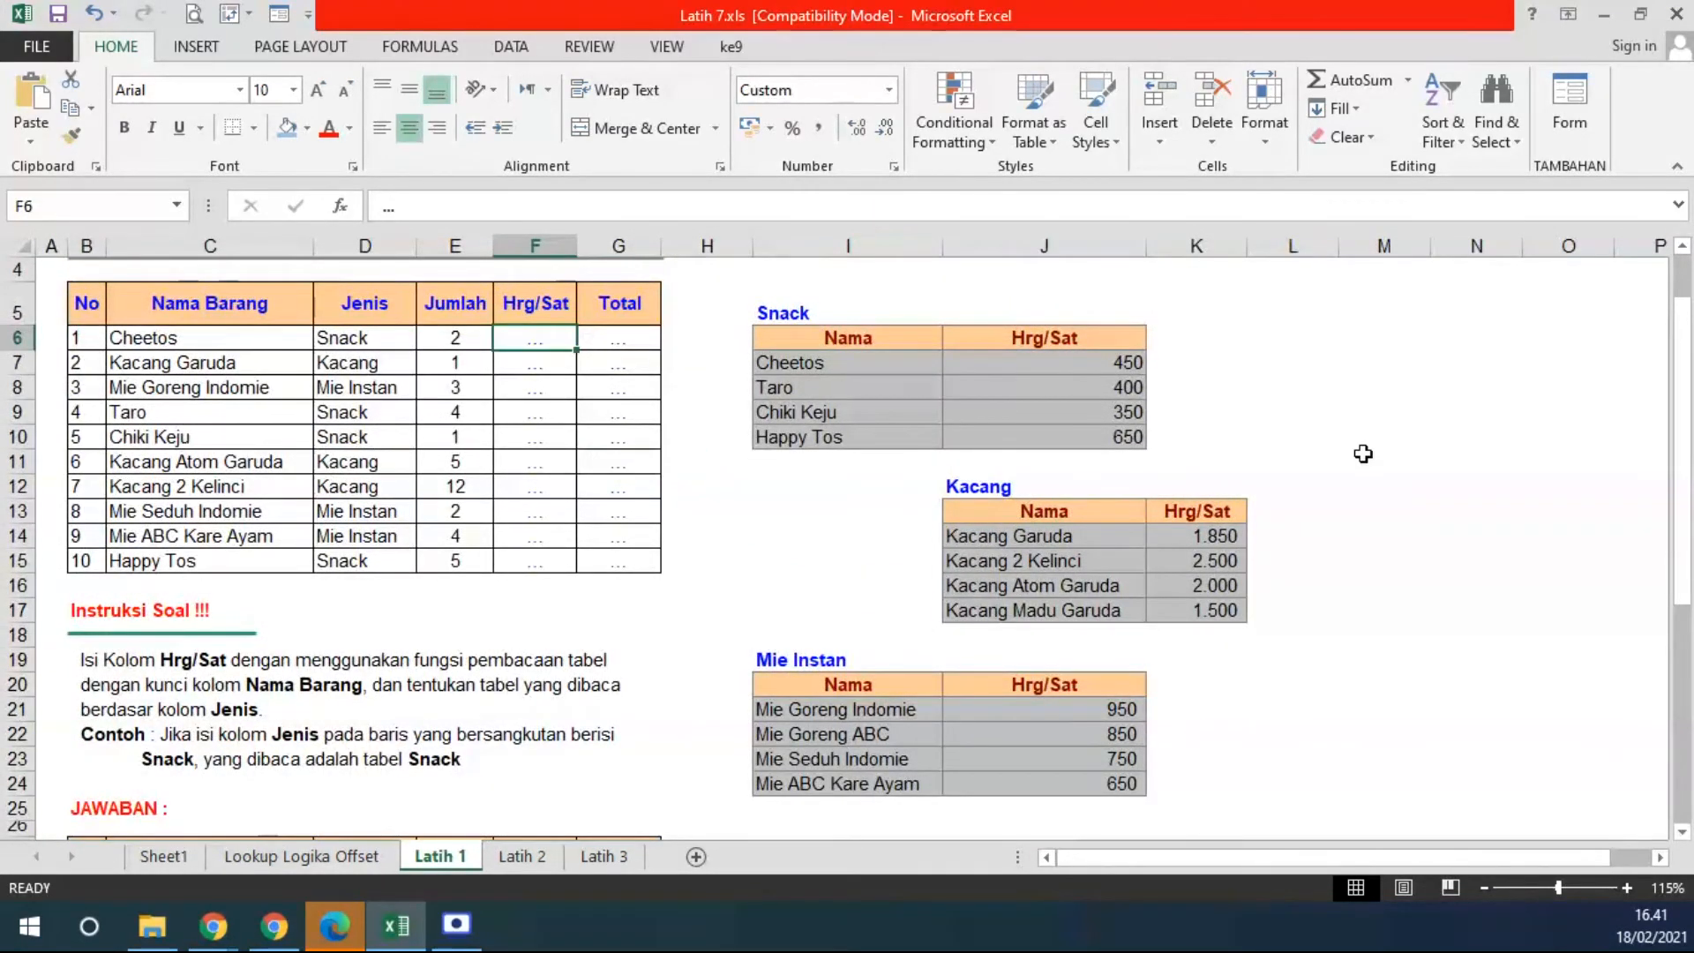
{"action": "left_click_drag", "start_coordinate": [969, 488], "coordinate": [1015, 609]}
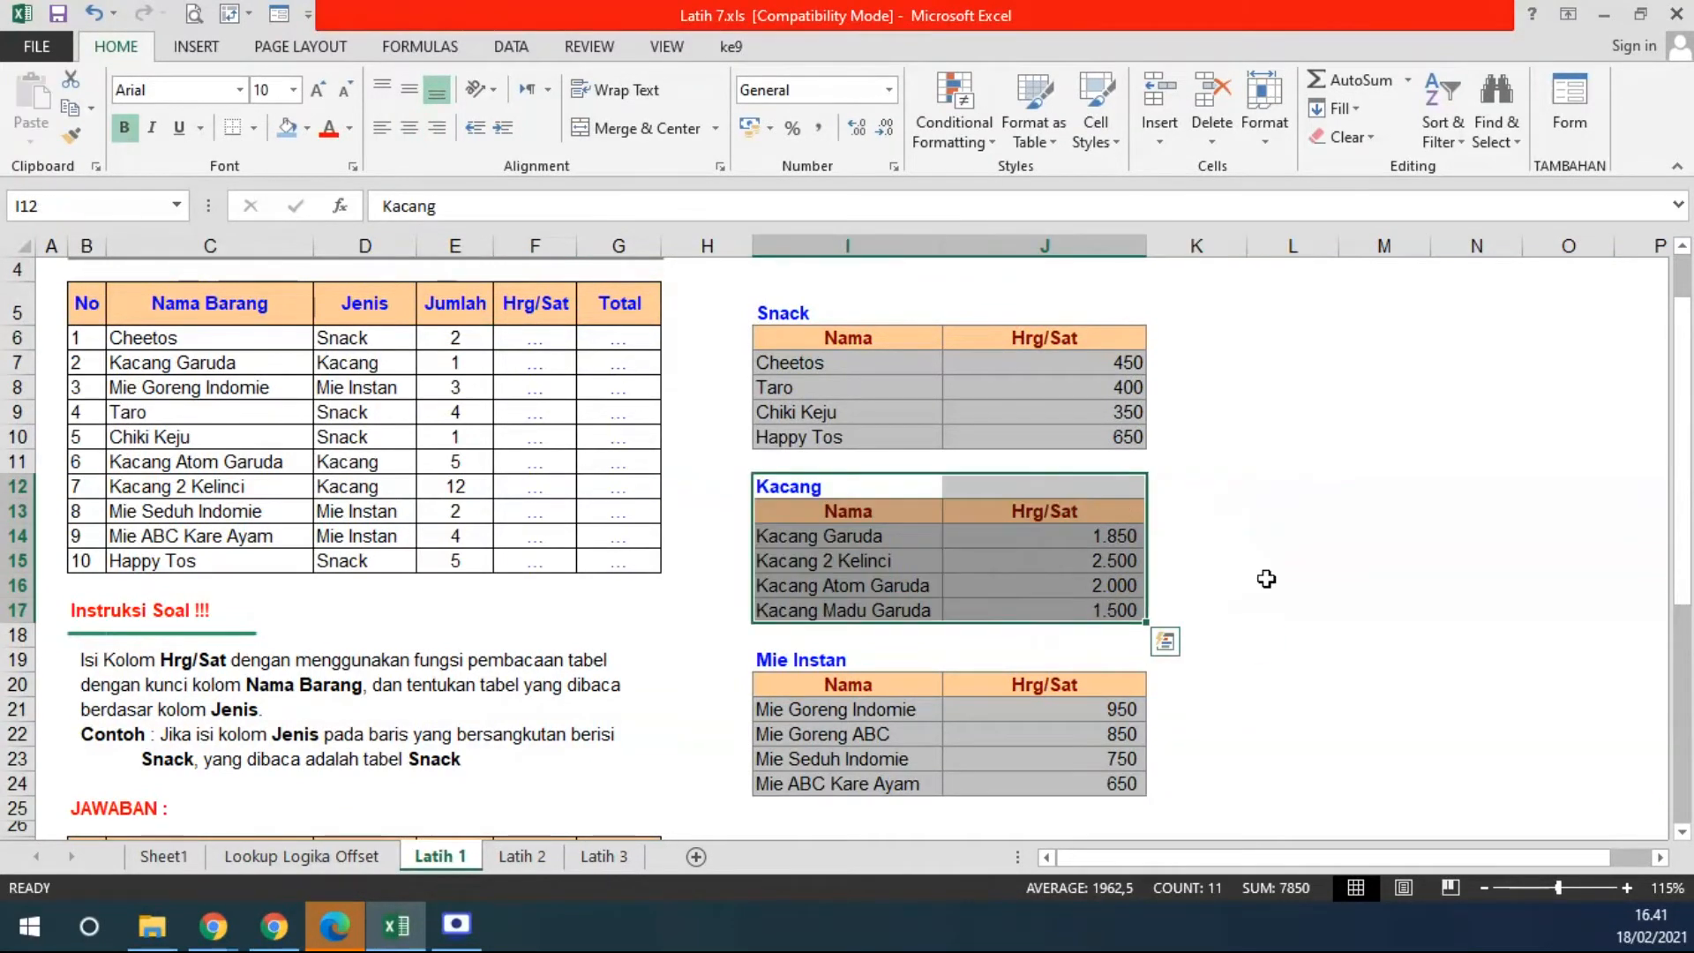
{"action": "left_click", "coordinate": [1306, 582]}
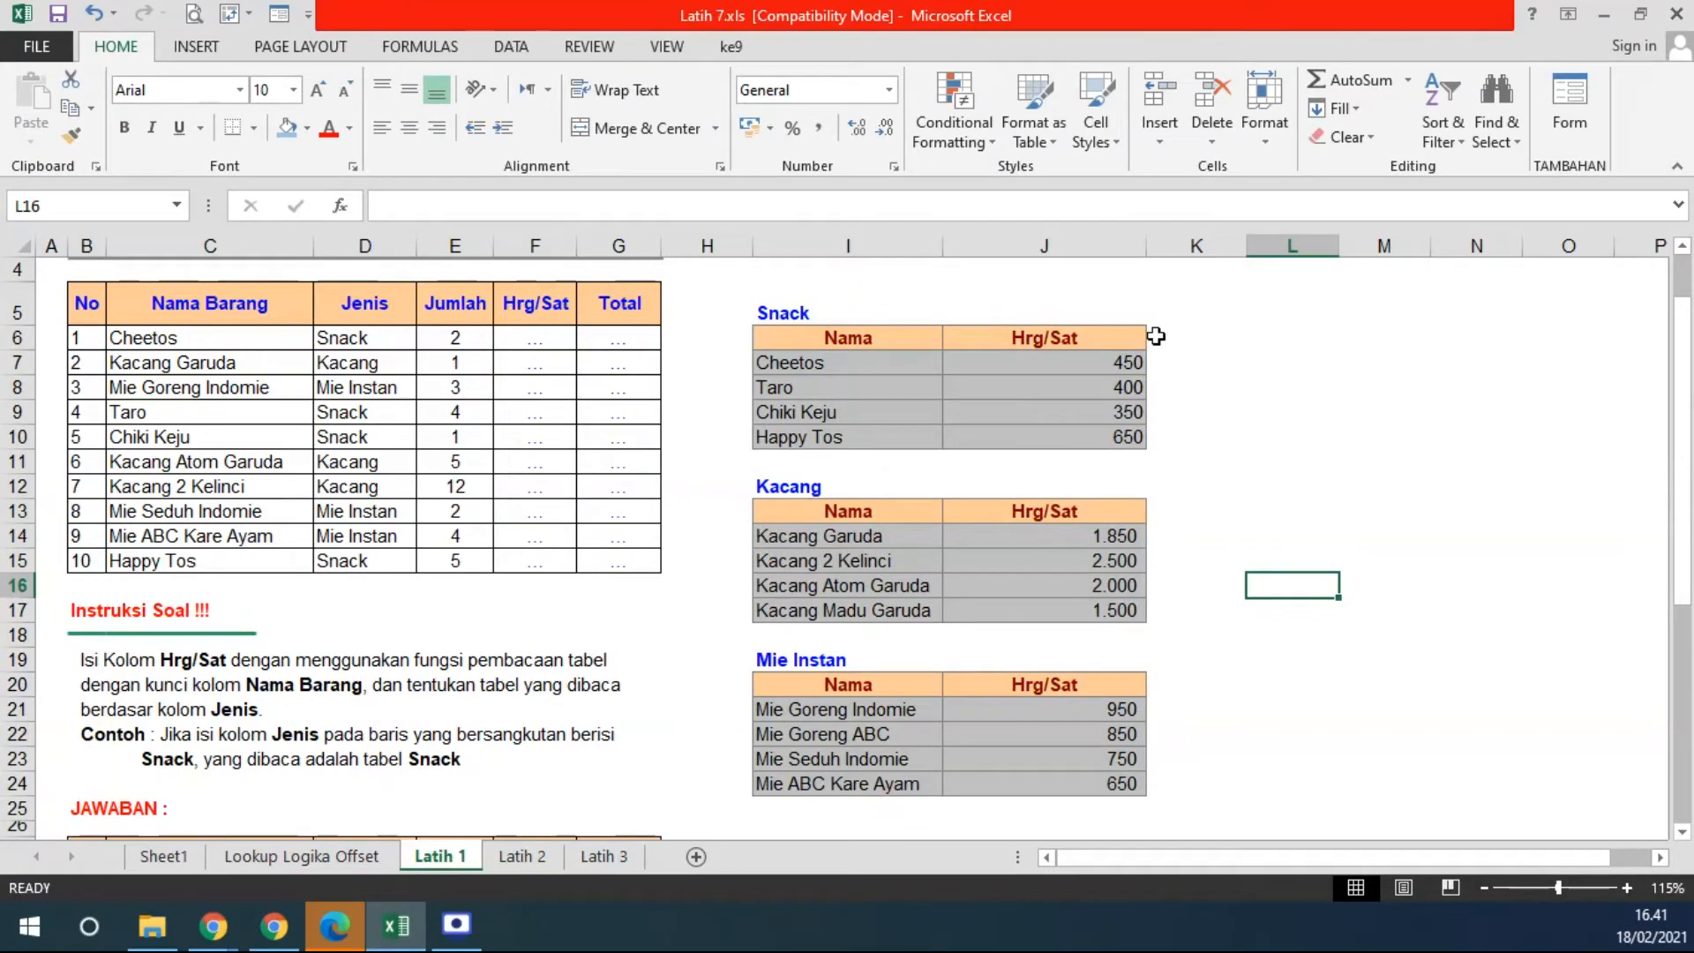
{"action": "double_click", "coordinate": [1146, 245]}
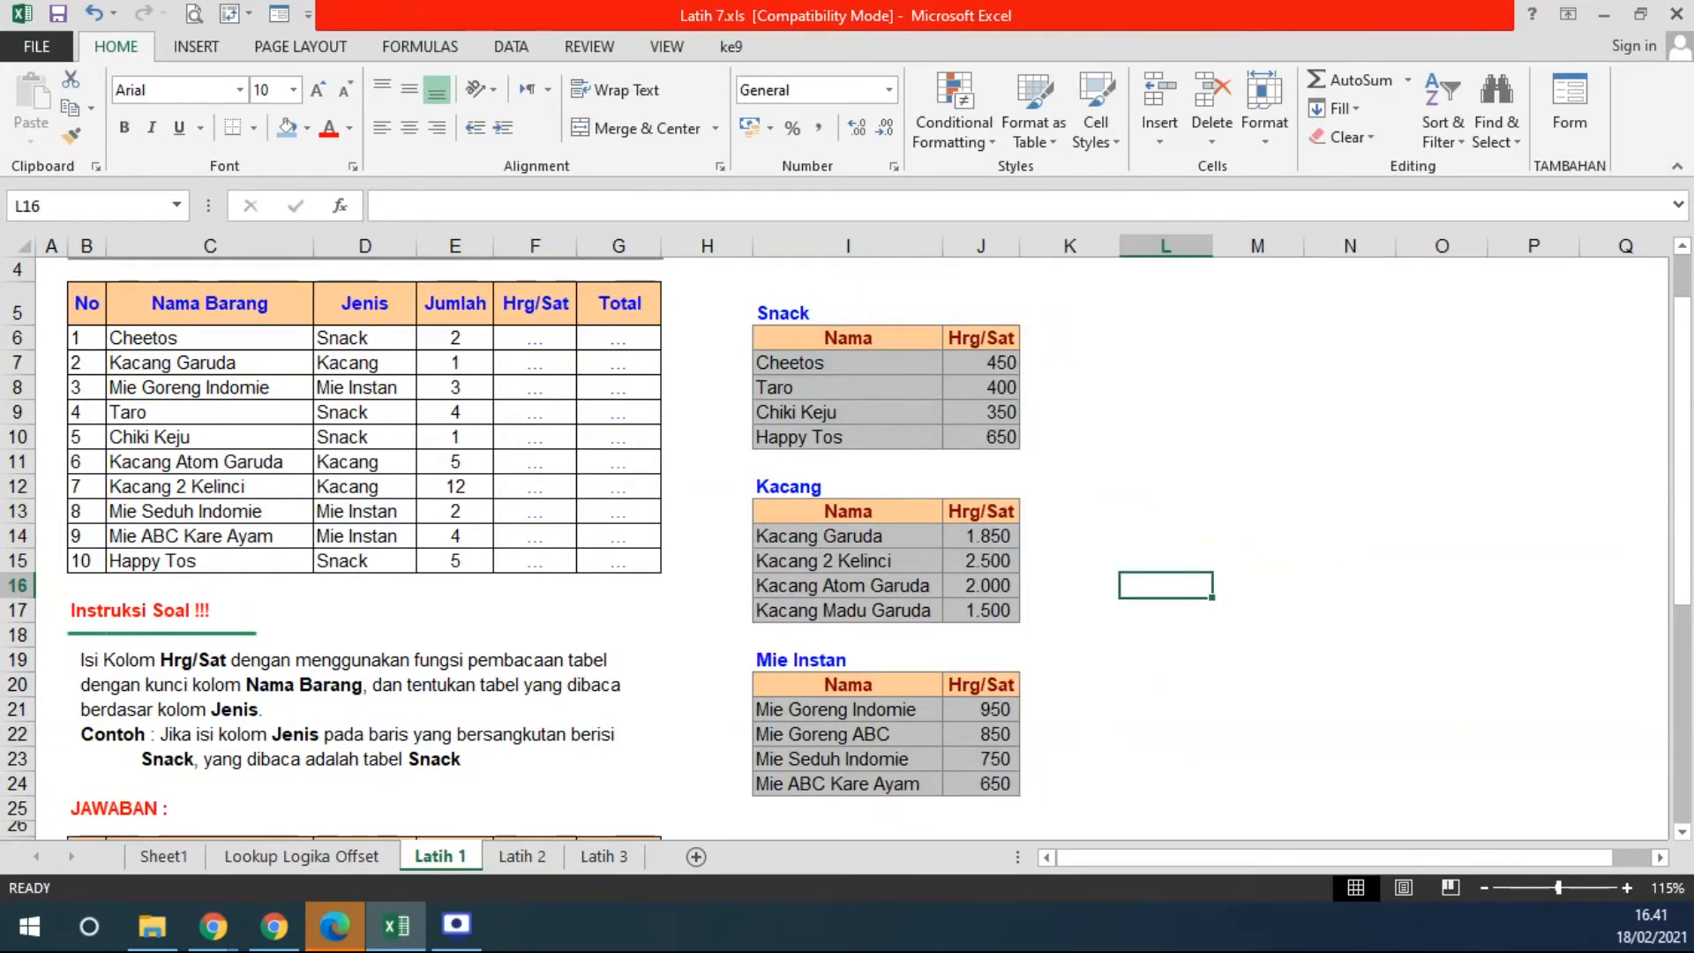
- Fill the Snack price table's data rows with yellow
{"action": "left_click", "coordinate": [353, 860]}
{"action": "left_click_drag", "start_coordinate": [830, 368], "coordinate": [1174, 580]}
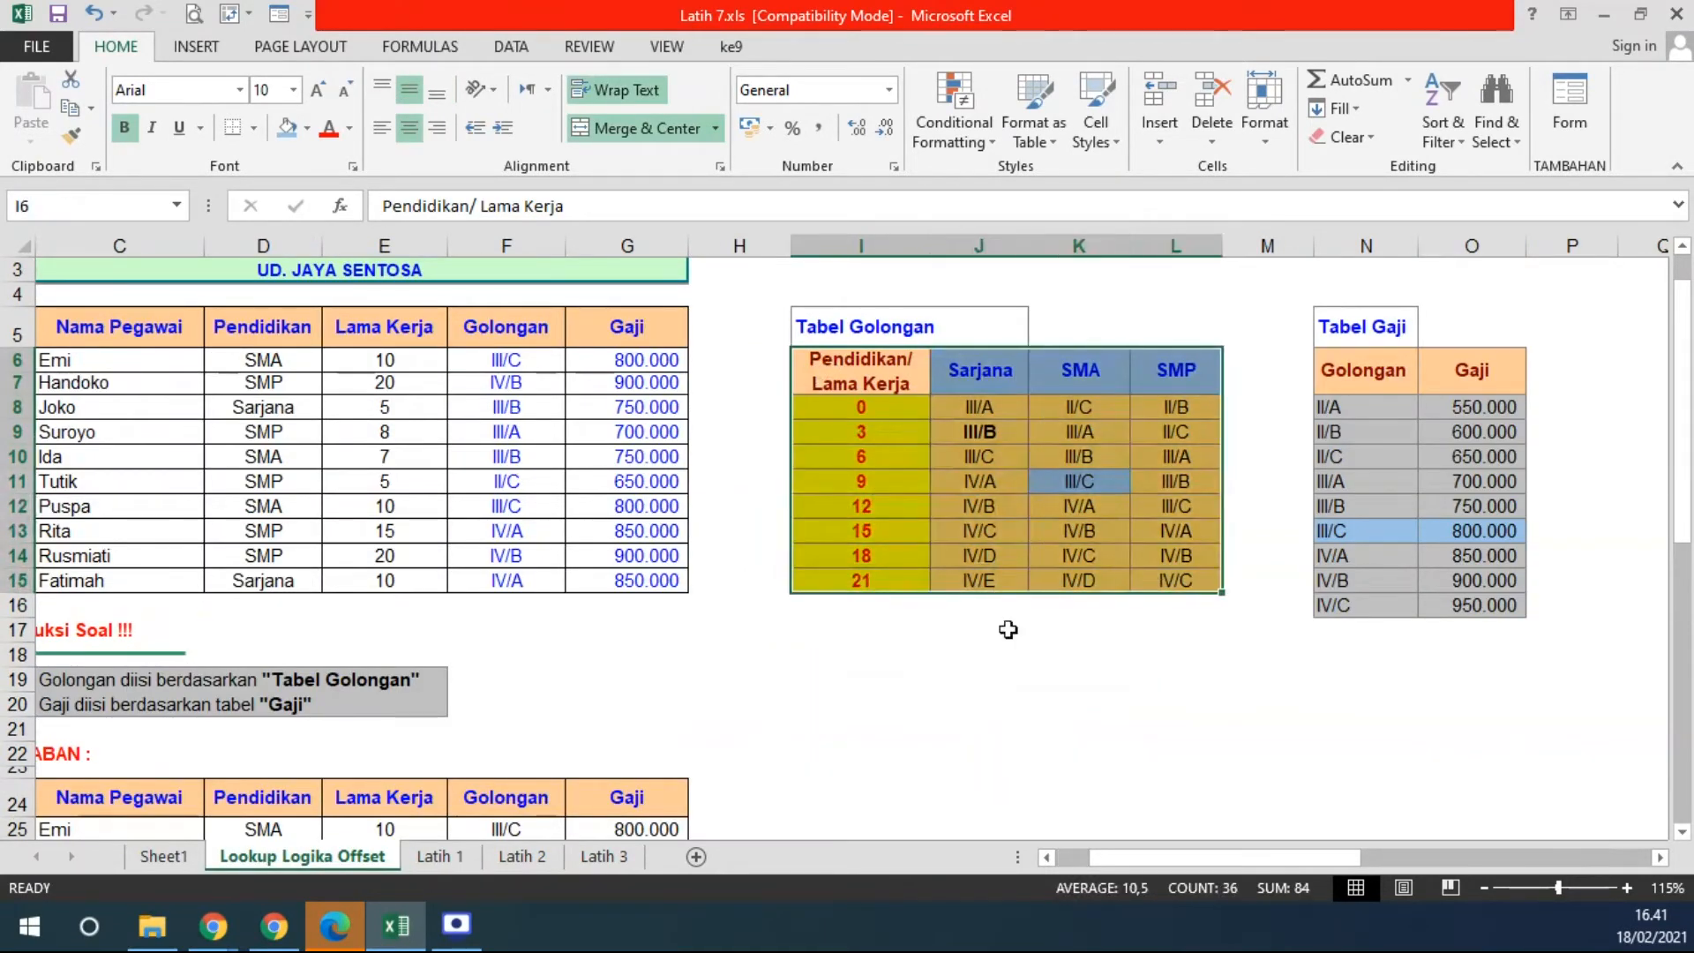
{"action": "left_click", "coordinate": [440, 856]}
{"action": "left_click_drag", "start_coordinate": [782, 339], "coordinate": [976, 439]}
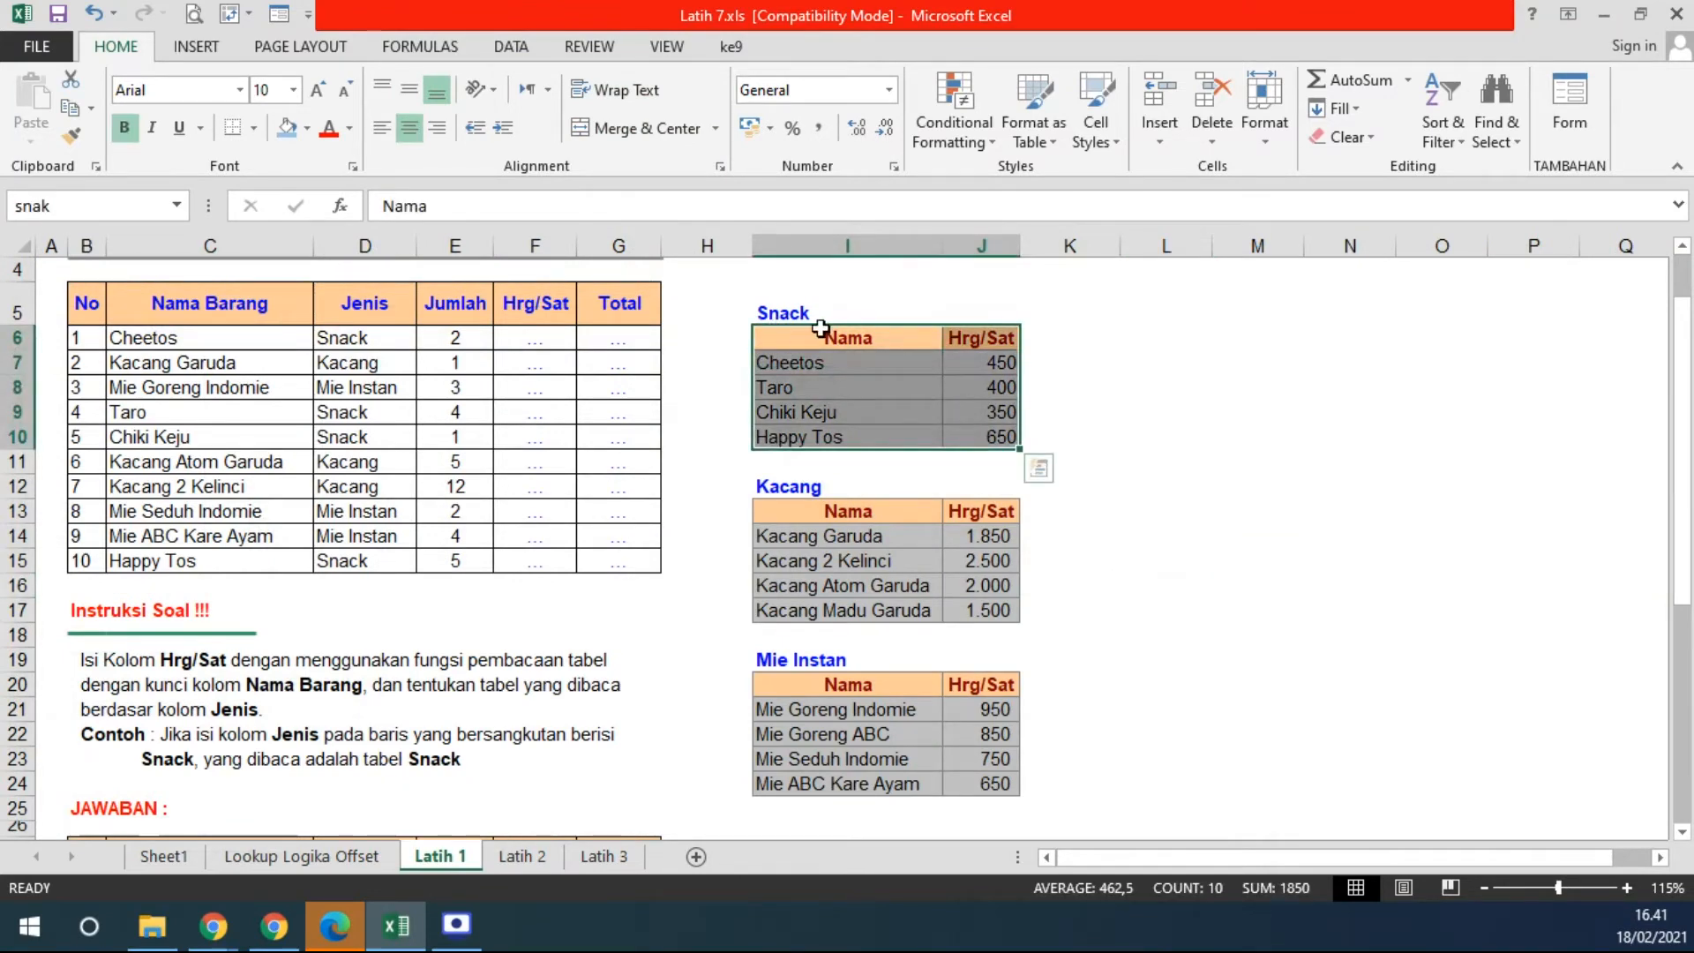
{"action": "scroll", "coordinate": [1294, 603], "scroll_direction": "up", "scroll_amount": 1}
{"action": "left_click_drag", "start_coordinate": [927, 353], "coordinate": [1112, 434]}
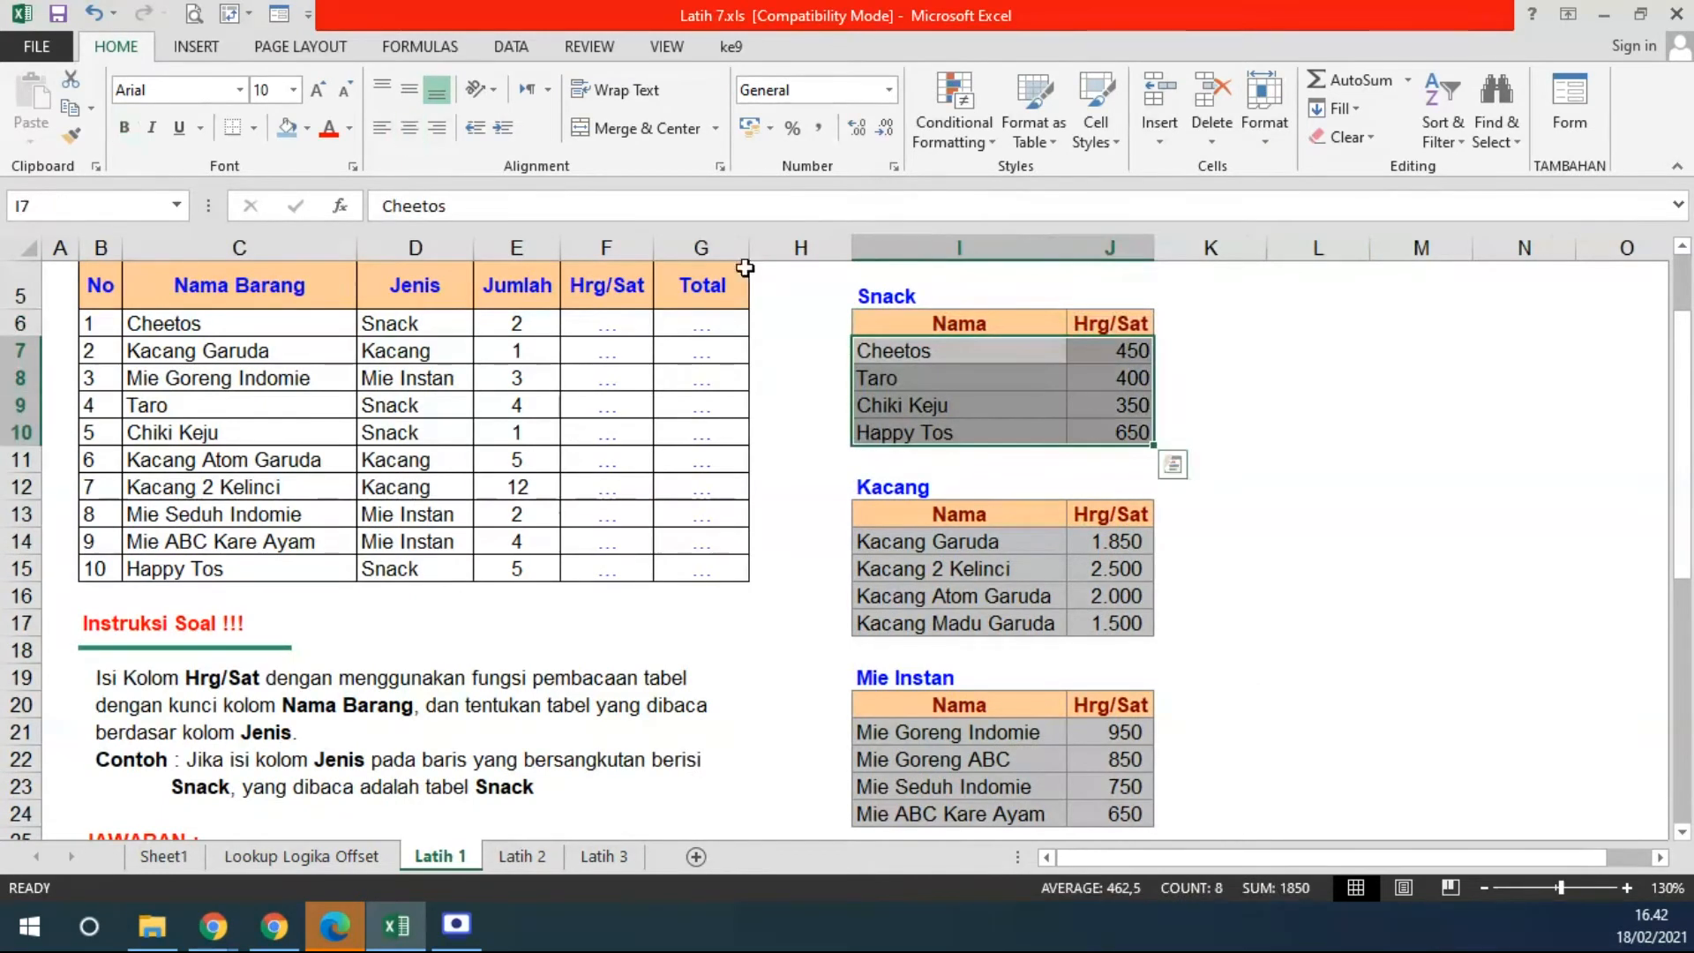
{"action": "left_click", "coordinate": [307, 127]}
{"action": "left_click", "coordinate": [351, 323]}
- Fill the Kacang and Mie Instan data rows with yellow as well
{"action": "left_click_drag", "start_coordinate": [899, 538], "coordinate": [1114, 623]}
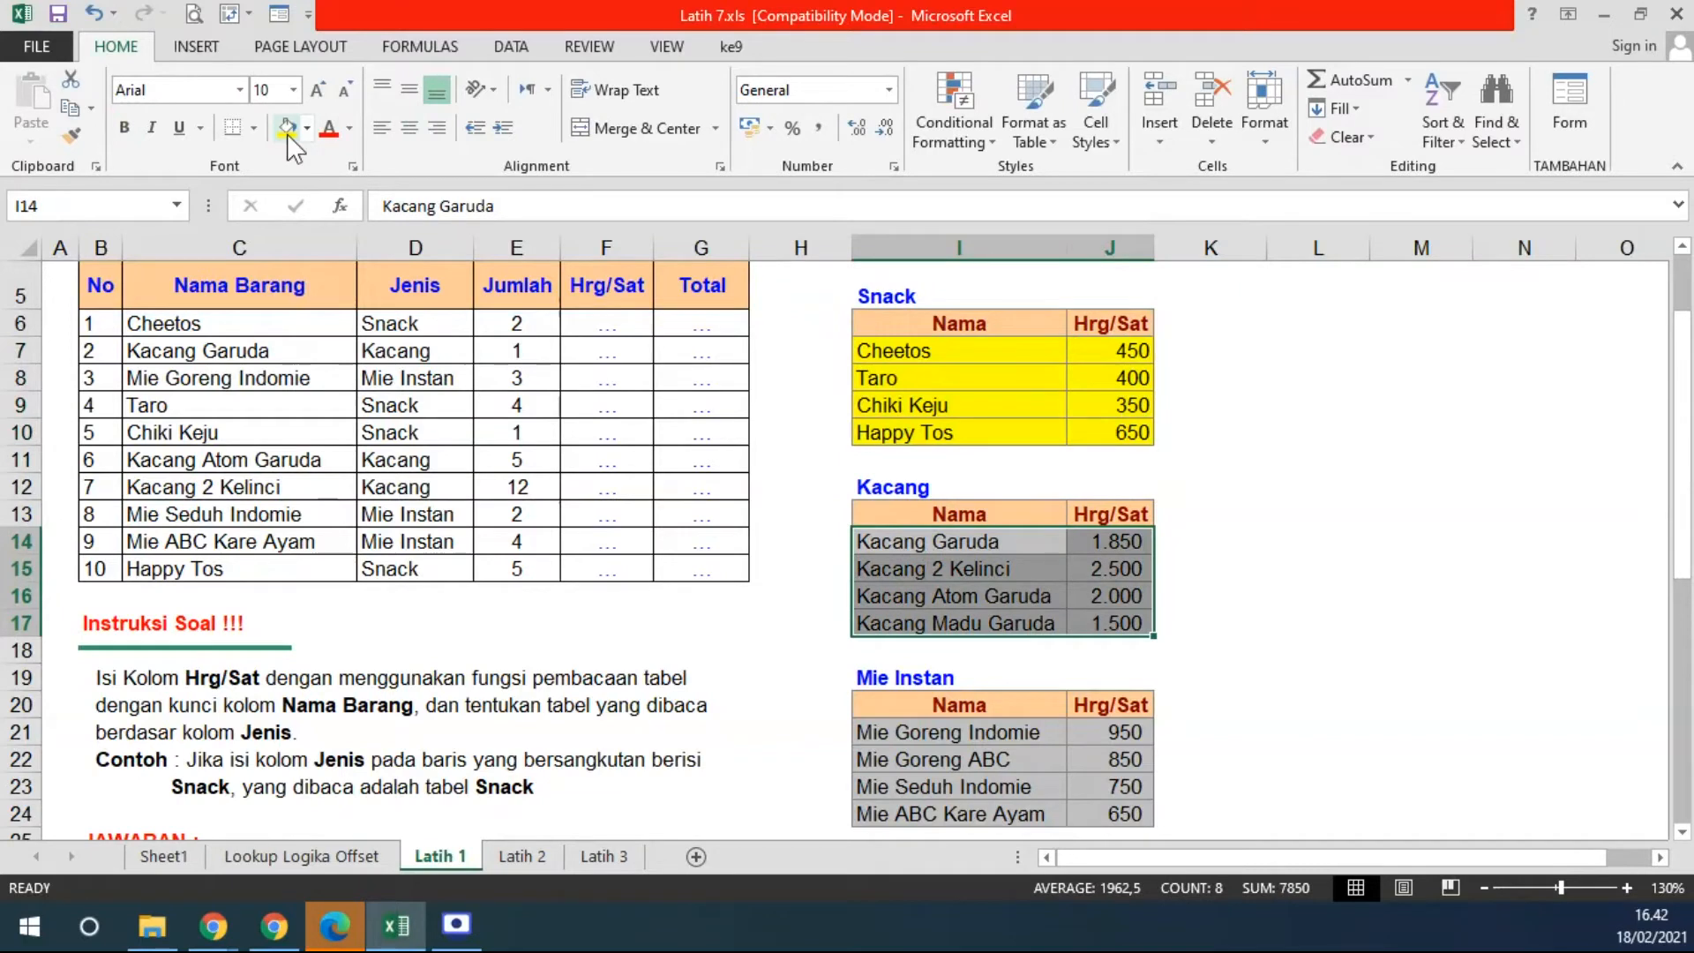
{"action": "left_click", "coordinate": [287, 129]}
{"action": "left_click", "coordinate": [925, 738]}
{"action": "left_click_drag", "start_coordinate": [924, 737], "coordinate": [1113, 813]}
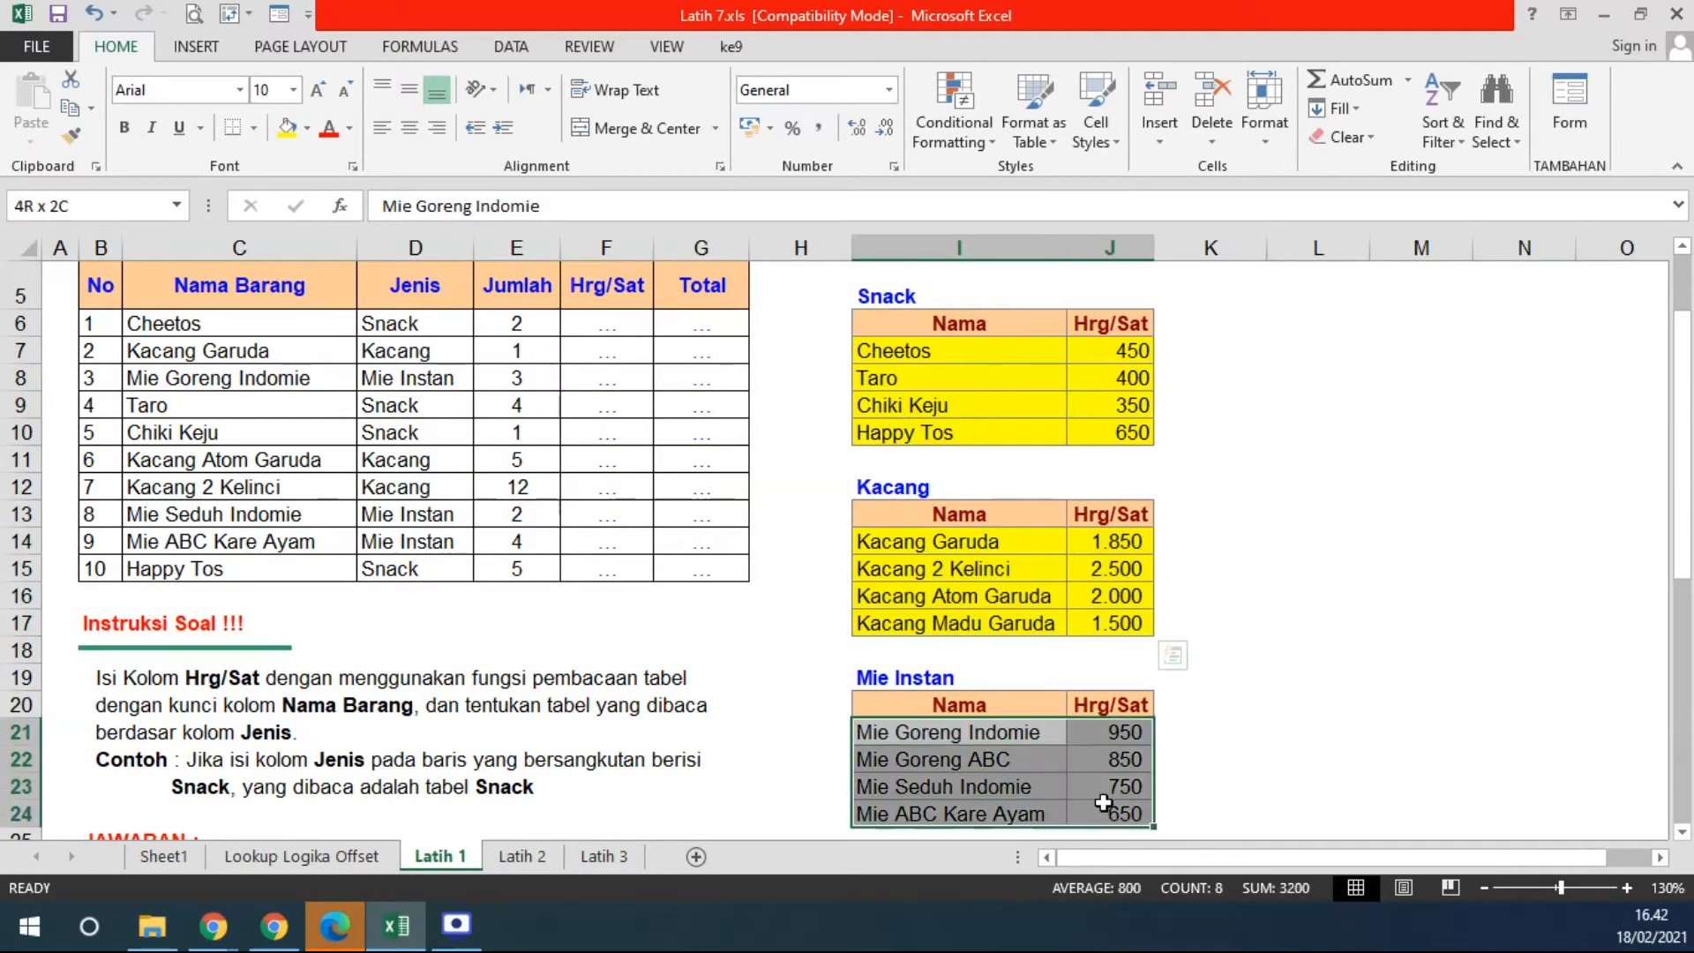
{"action": "left_click", "coordinate": [288, 129]}
{"action": "left_click", "coordinate": [1248, 624]}
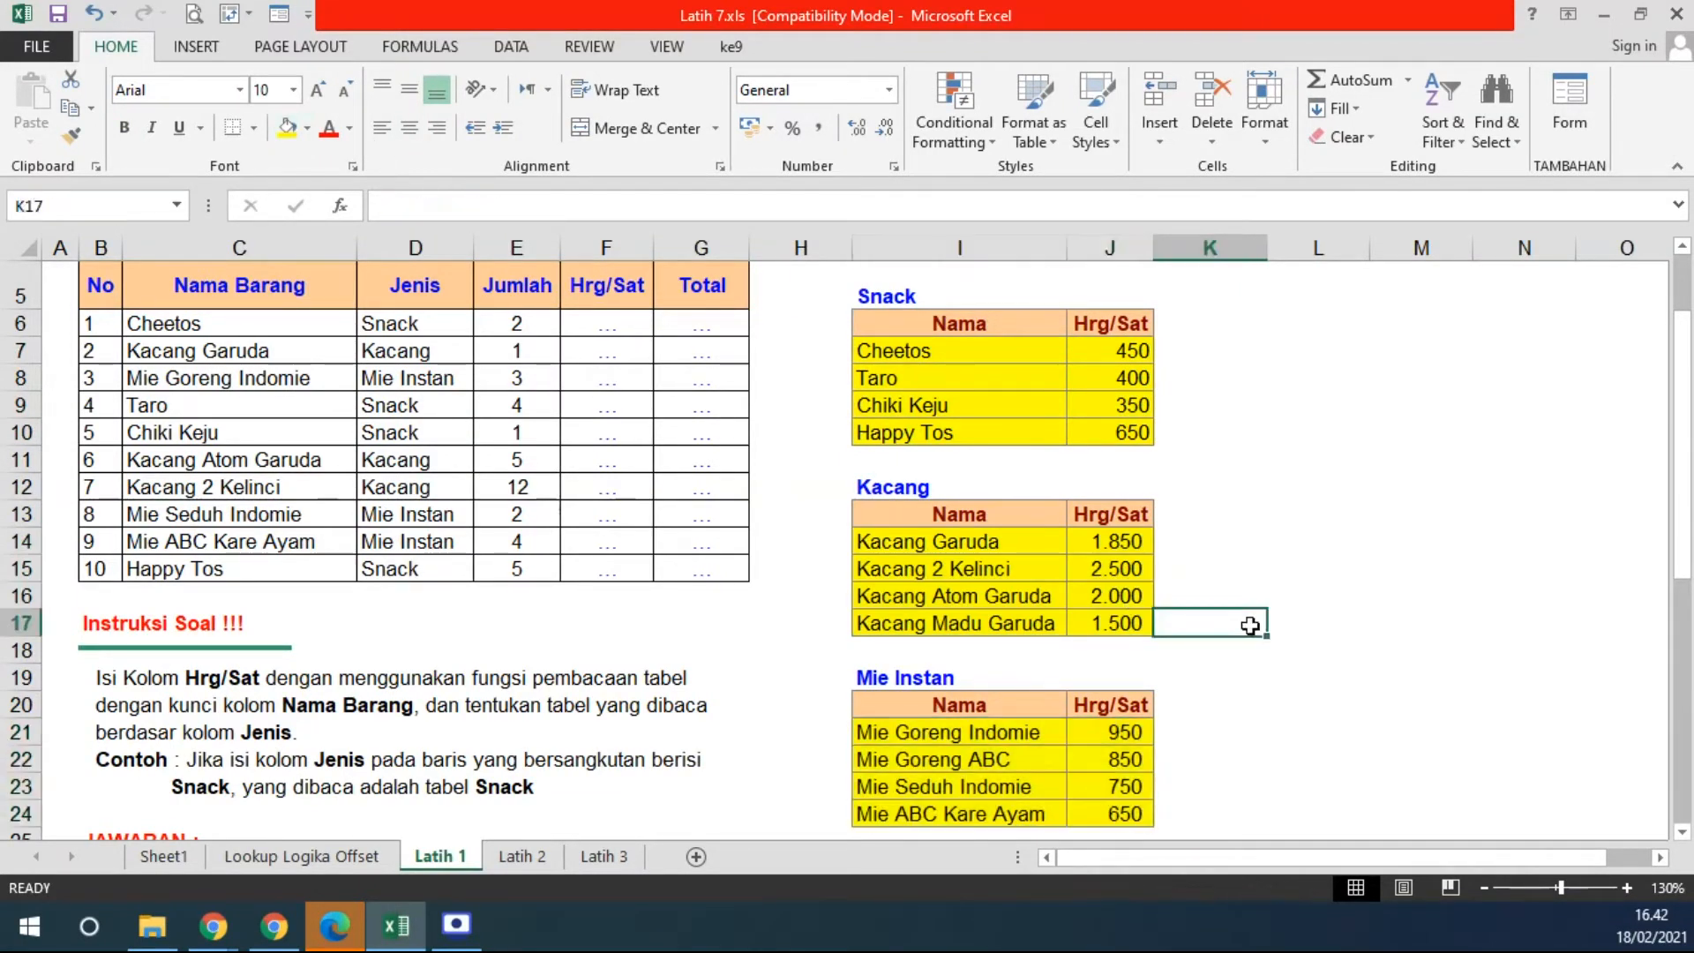
- Highlight the three price tables' data rows and the order table for explanation
{"action": "left_click_drag", "start_coordinate": [880, 358], "coordinate": [1136, 435]}
{"action": "left_click_drag", "start_coordinate": [932, 541], "coordinate": [1121, 626]}
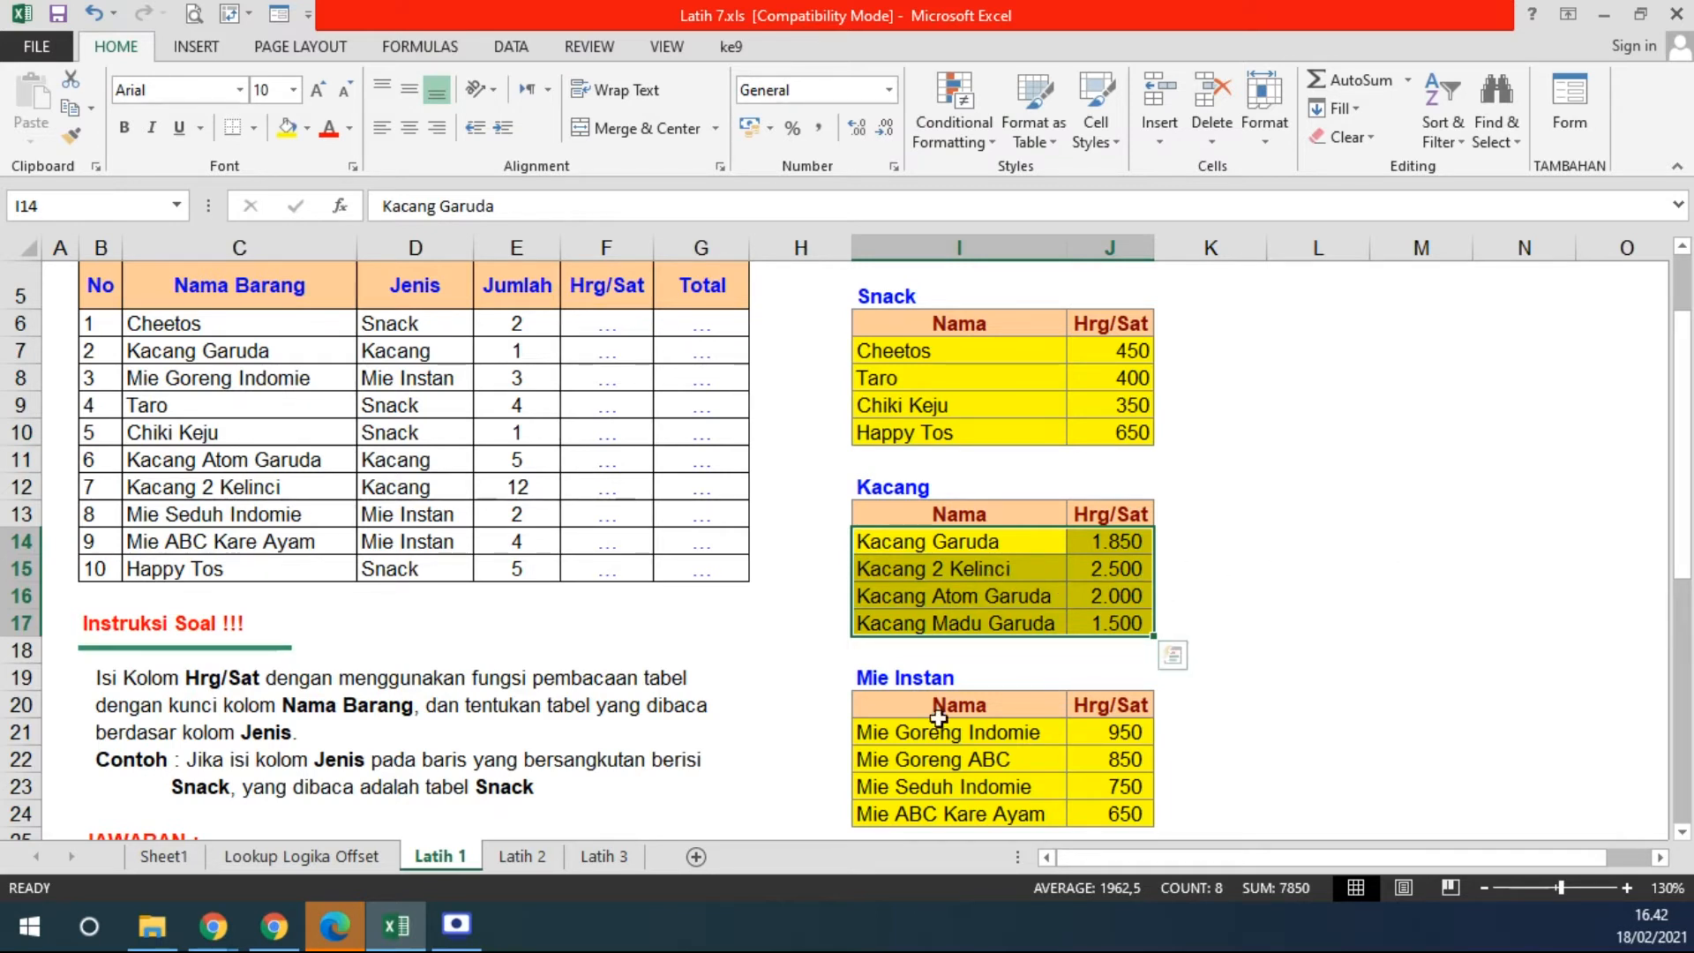
{"action": "left_click_drag", "start_coordinate": [904, 731], "coordinate": [1113, 813]}
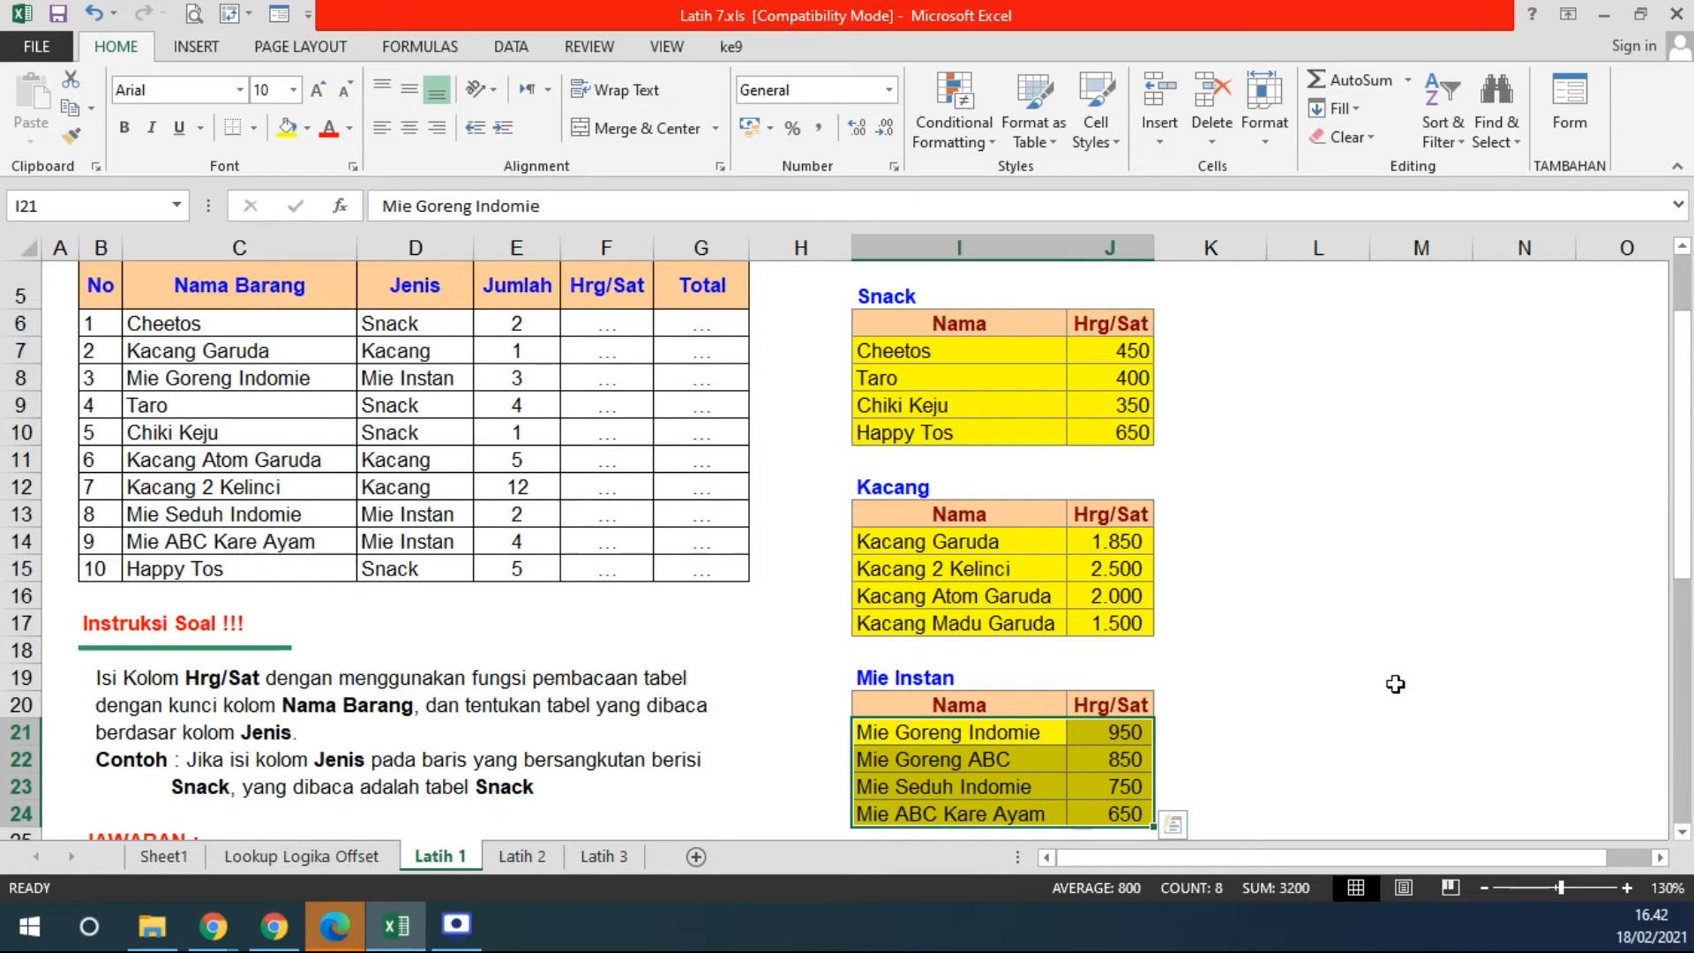
{"action": "left_click_drag", "start_coordinate": [177, 282], "coordinate": [691, 567]}
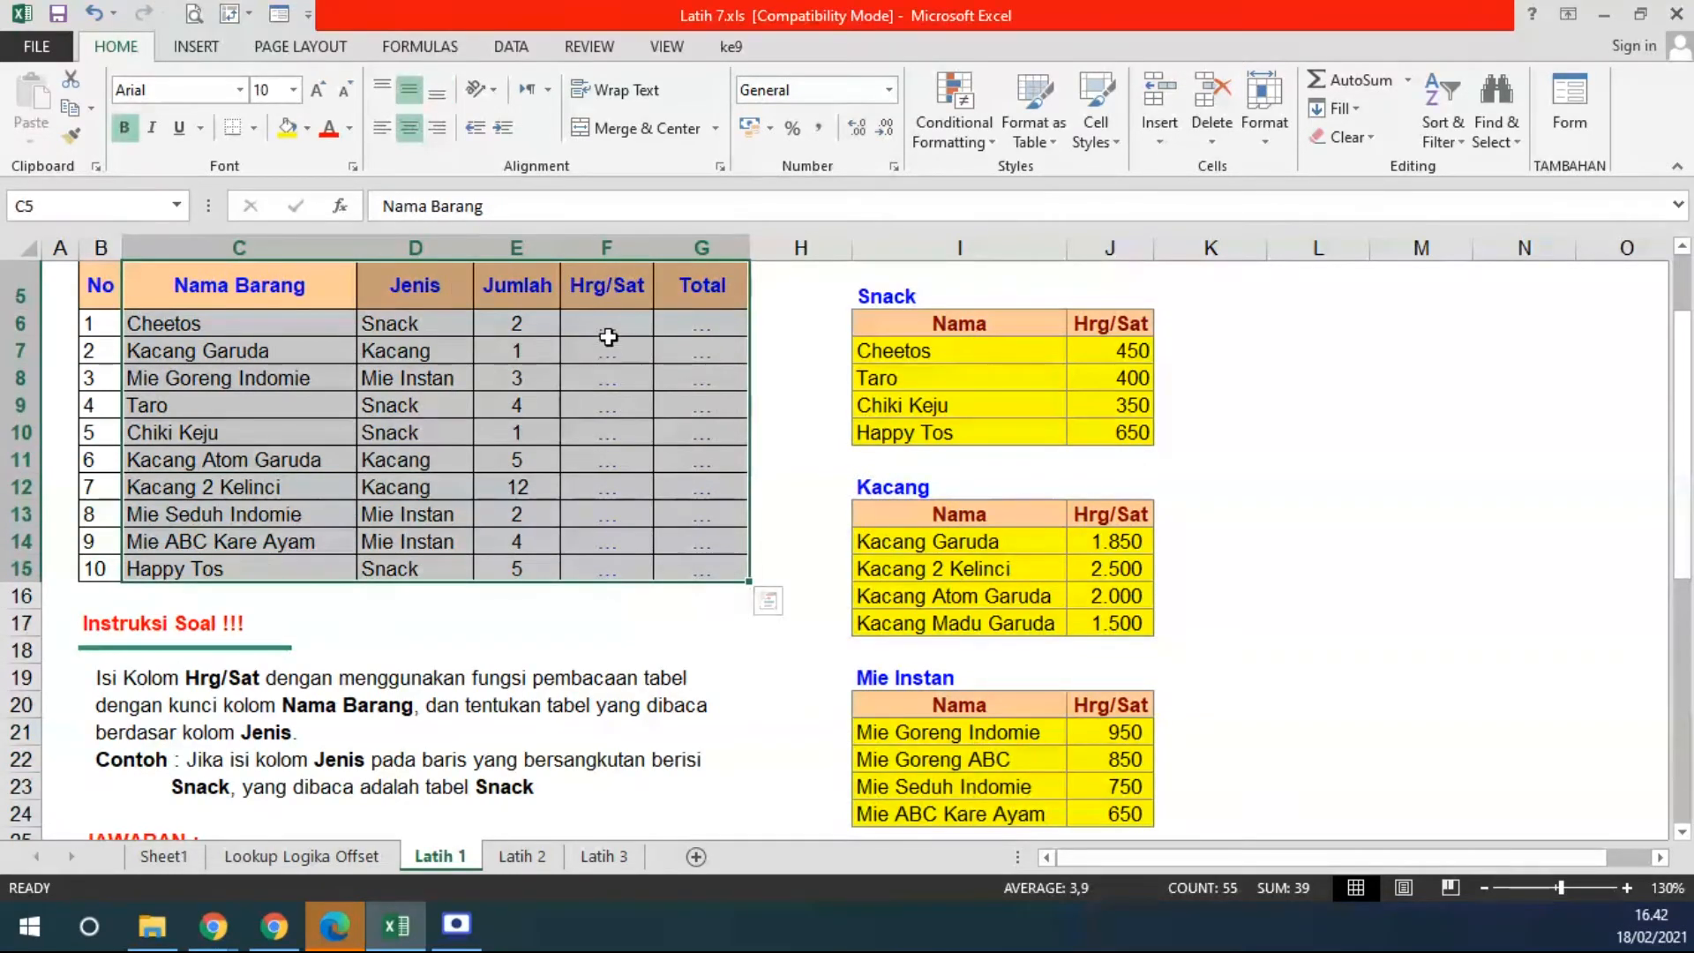
{"action": "left_click", "coordinate": [607, 333]}
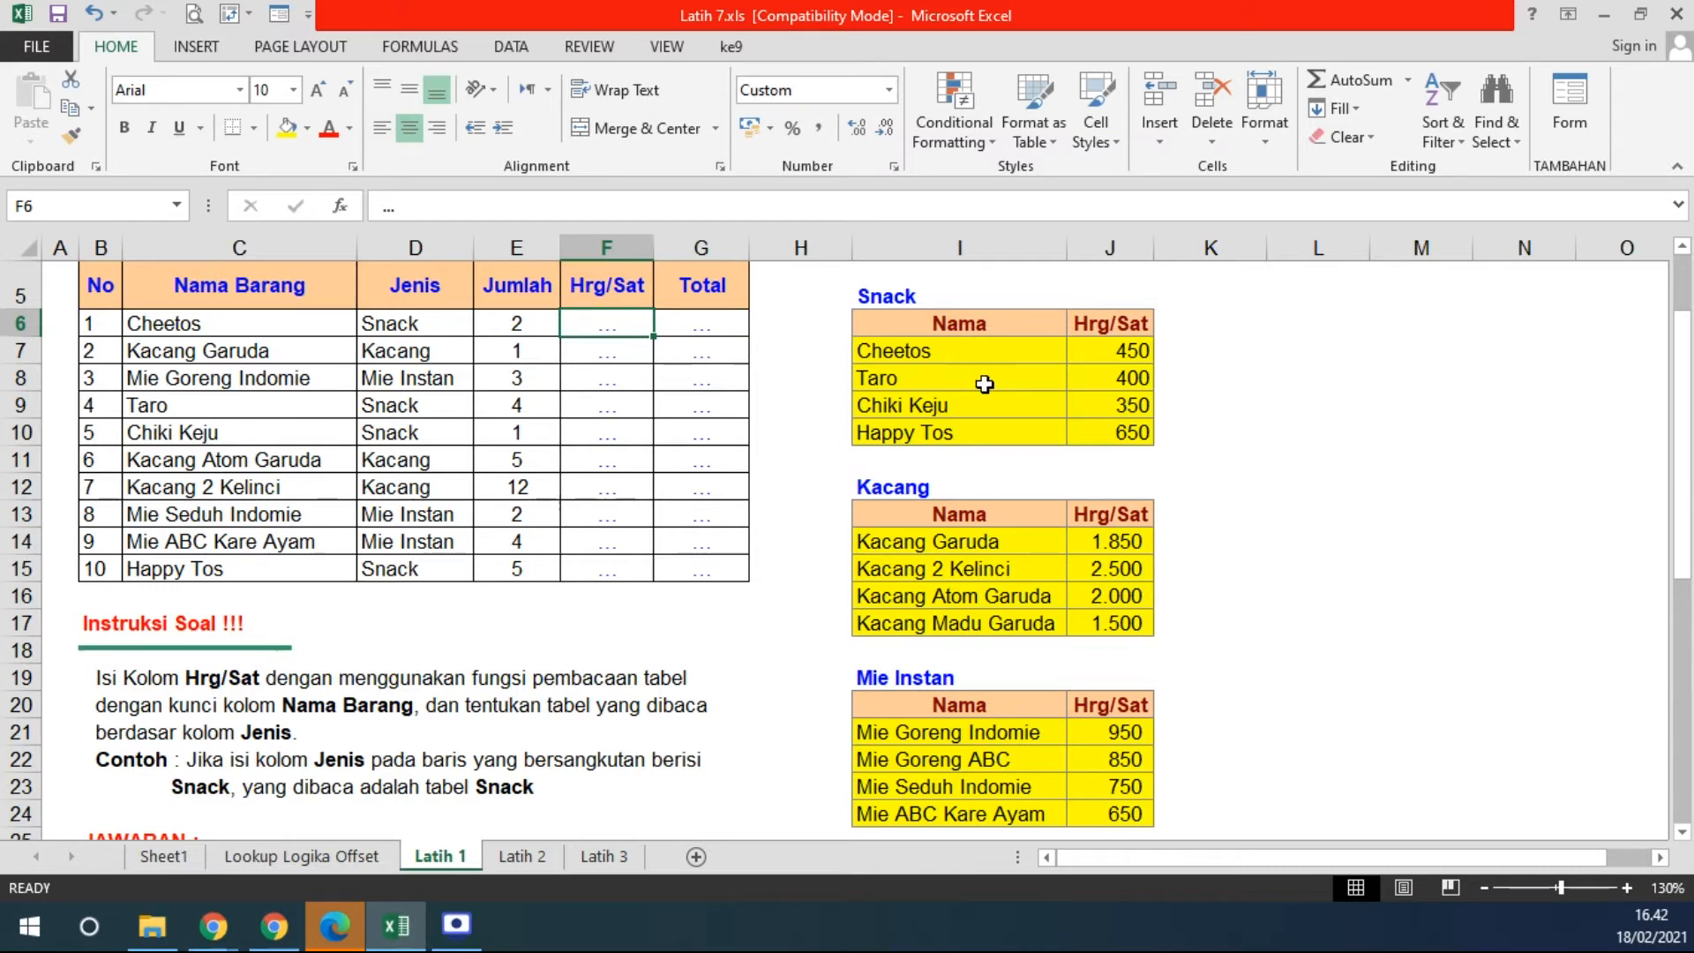
{"action": "left_click", "coordinate": [929, 323]}
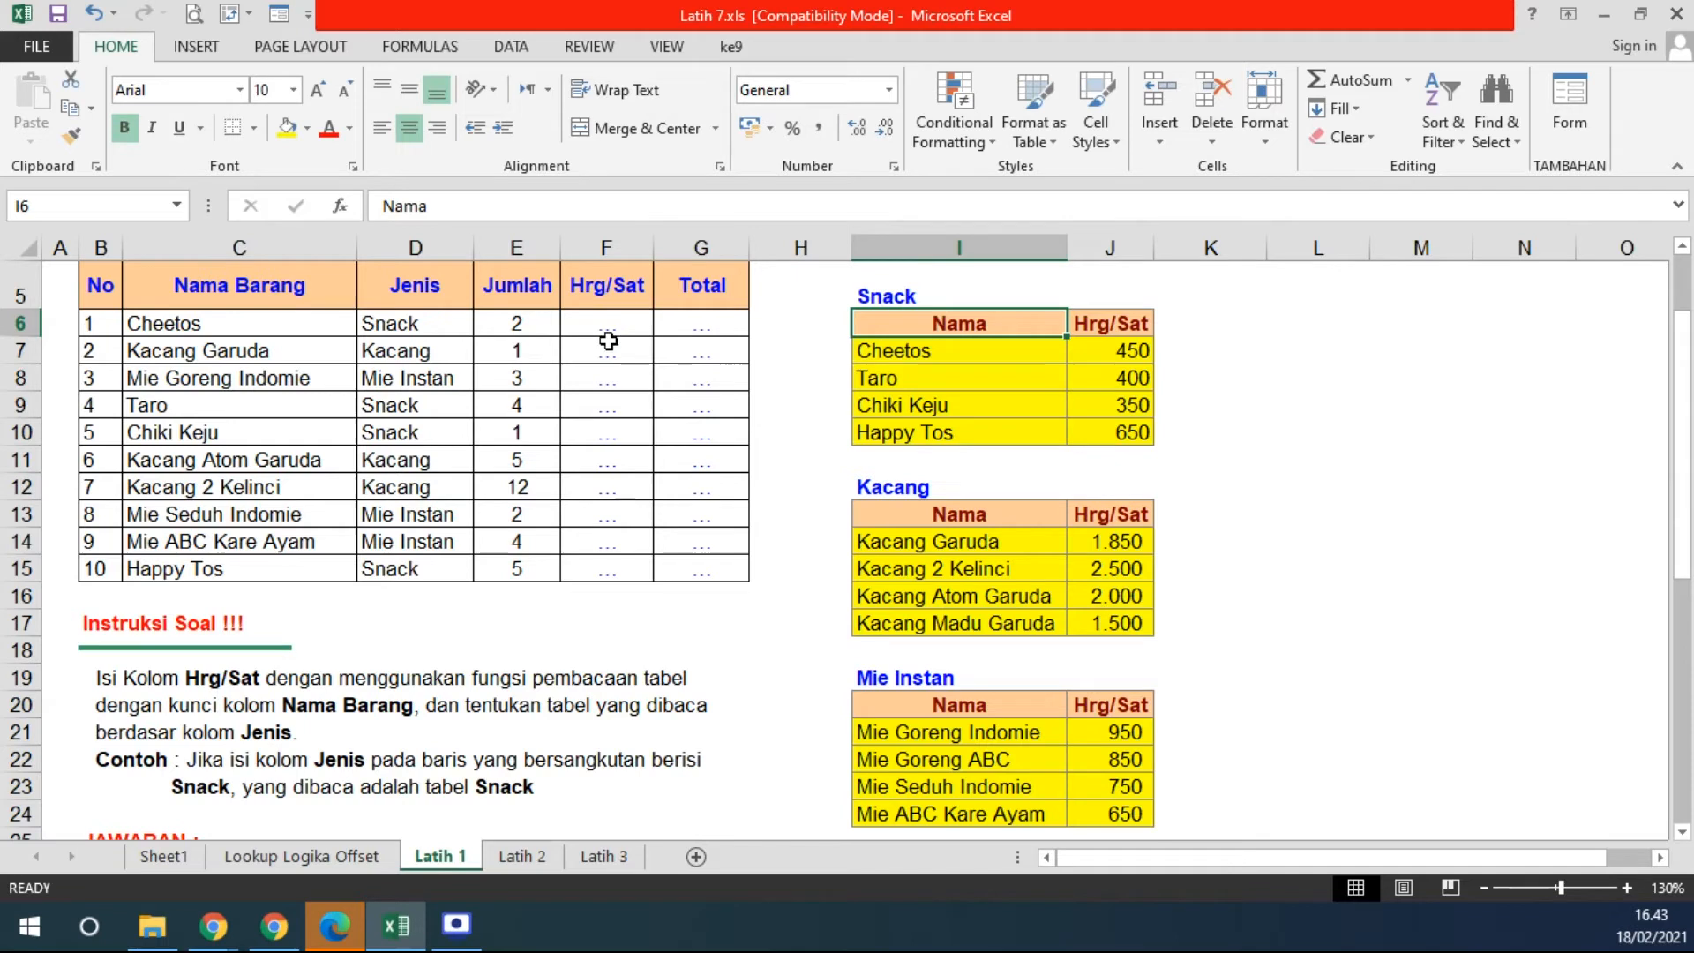
{"action": "left_click", "coordinate": [646, 327]}
{"action": "left_click_drag", "start_coordinate": [1088, 351], "coordinate": [1102, 447]}
{"action": "left_click_drag", "start_coordinate": [1095, 540], "coordinate": [1097, 623]}
{"action": "left_click_drag", "start_coordinate": [1090, 733], "coordinate": [1089, 747]}
{"action": "left_click", "coordinate": [628, 321]}
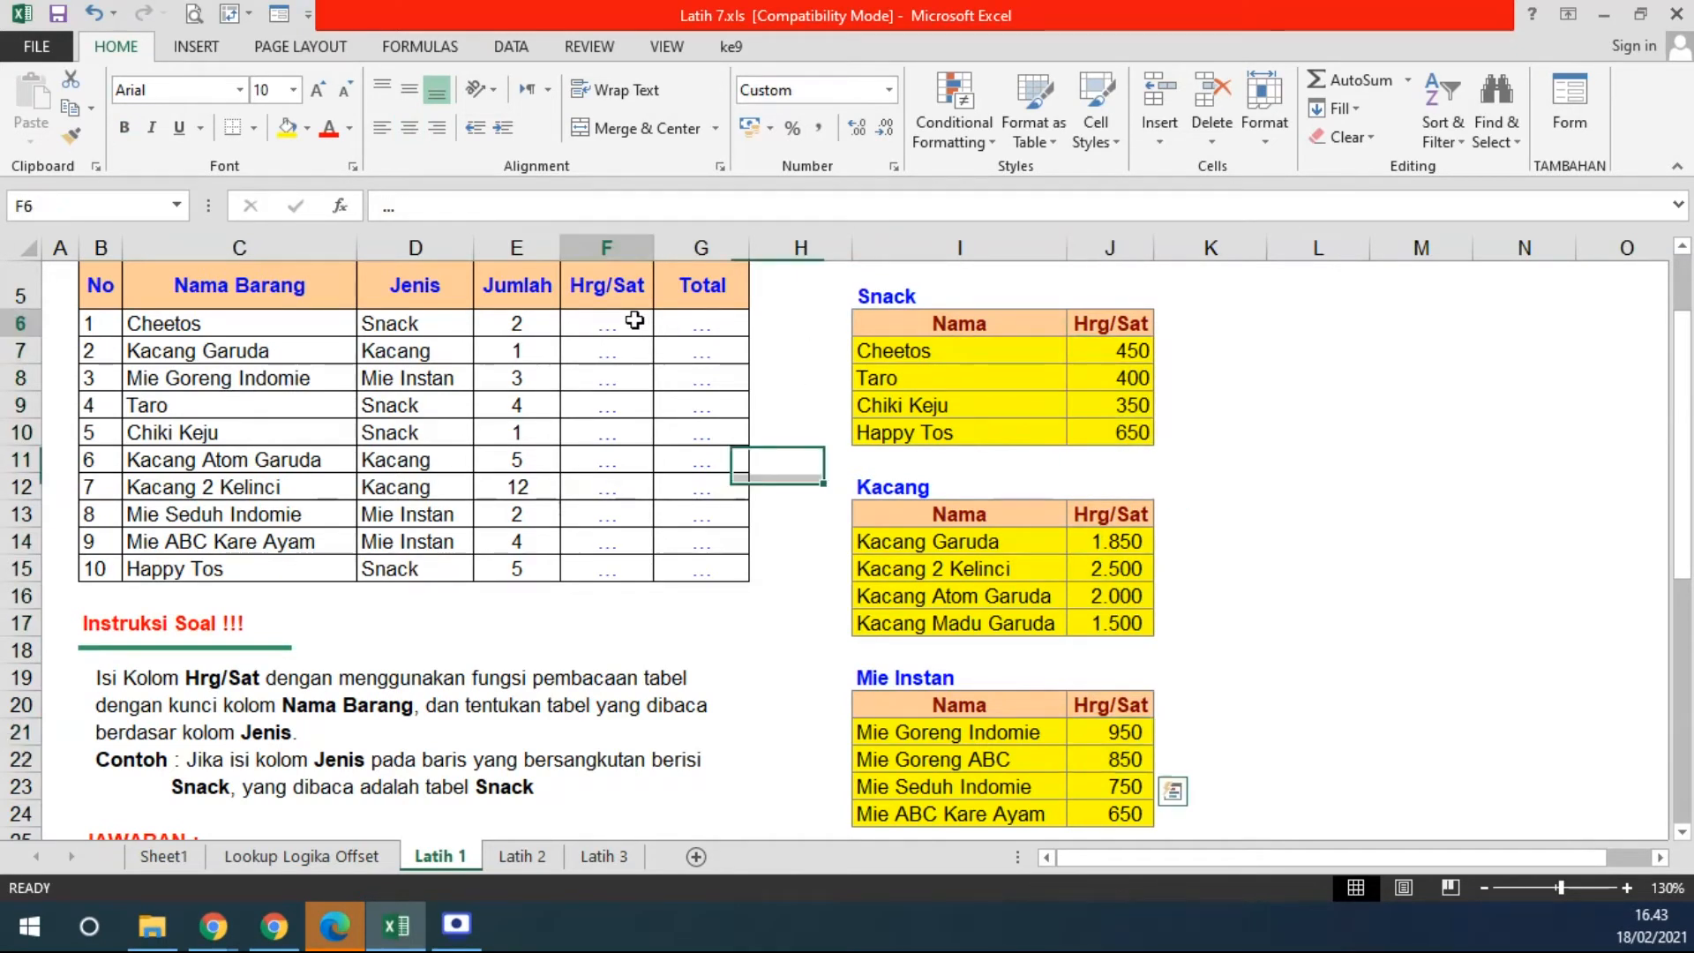
- In F6, begin =VLOOKUP(C6; using Cheetos as the lookup value
{"action": "type", "text": "=VLOOKUP("}
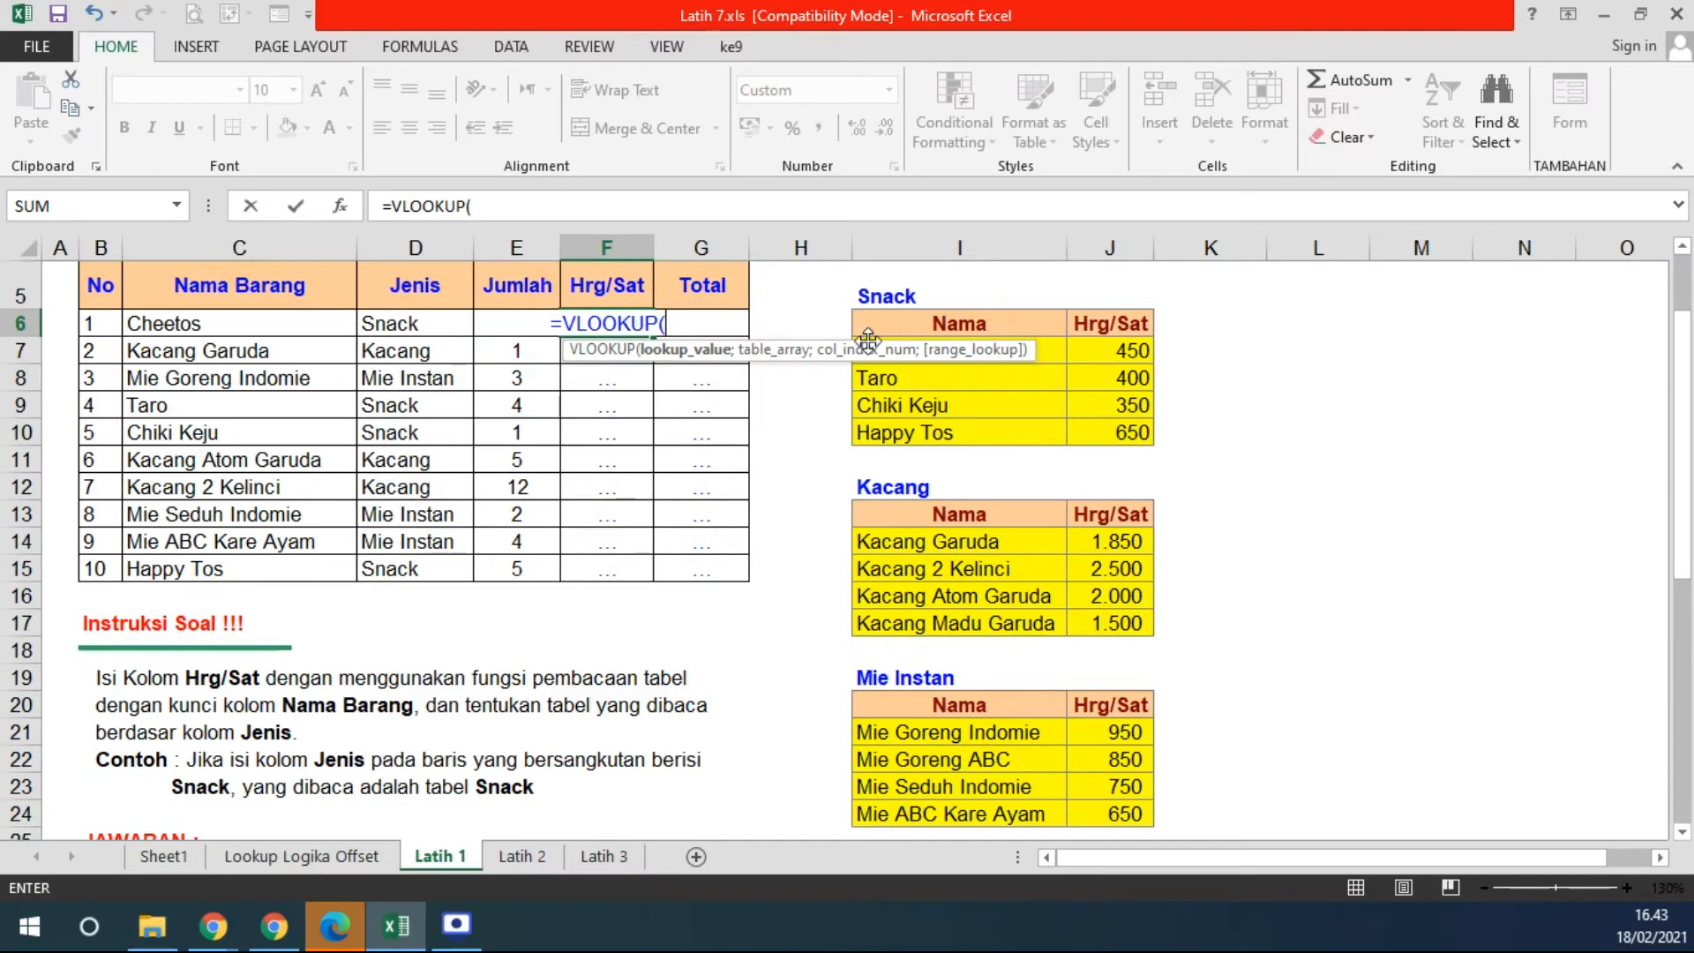
{"action": "left_click_drag", "start_coordinate": [828, 354], "coordinate": [820, 269]}
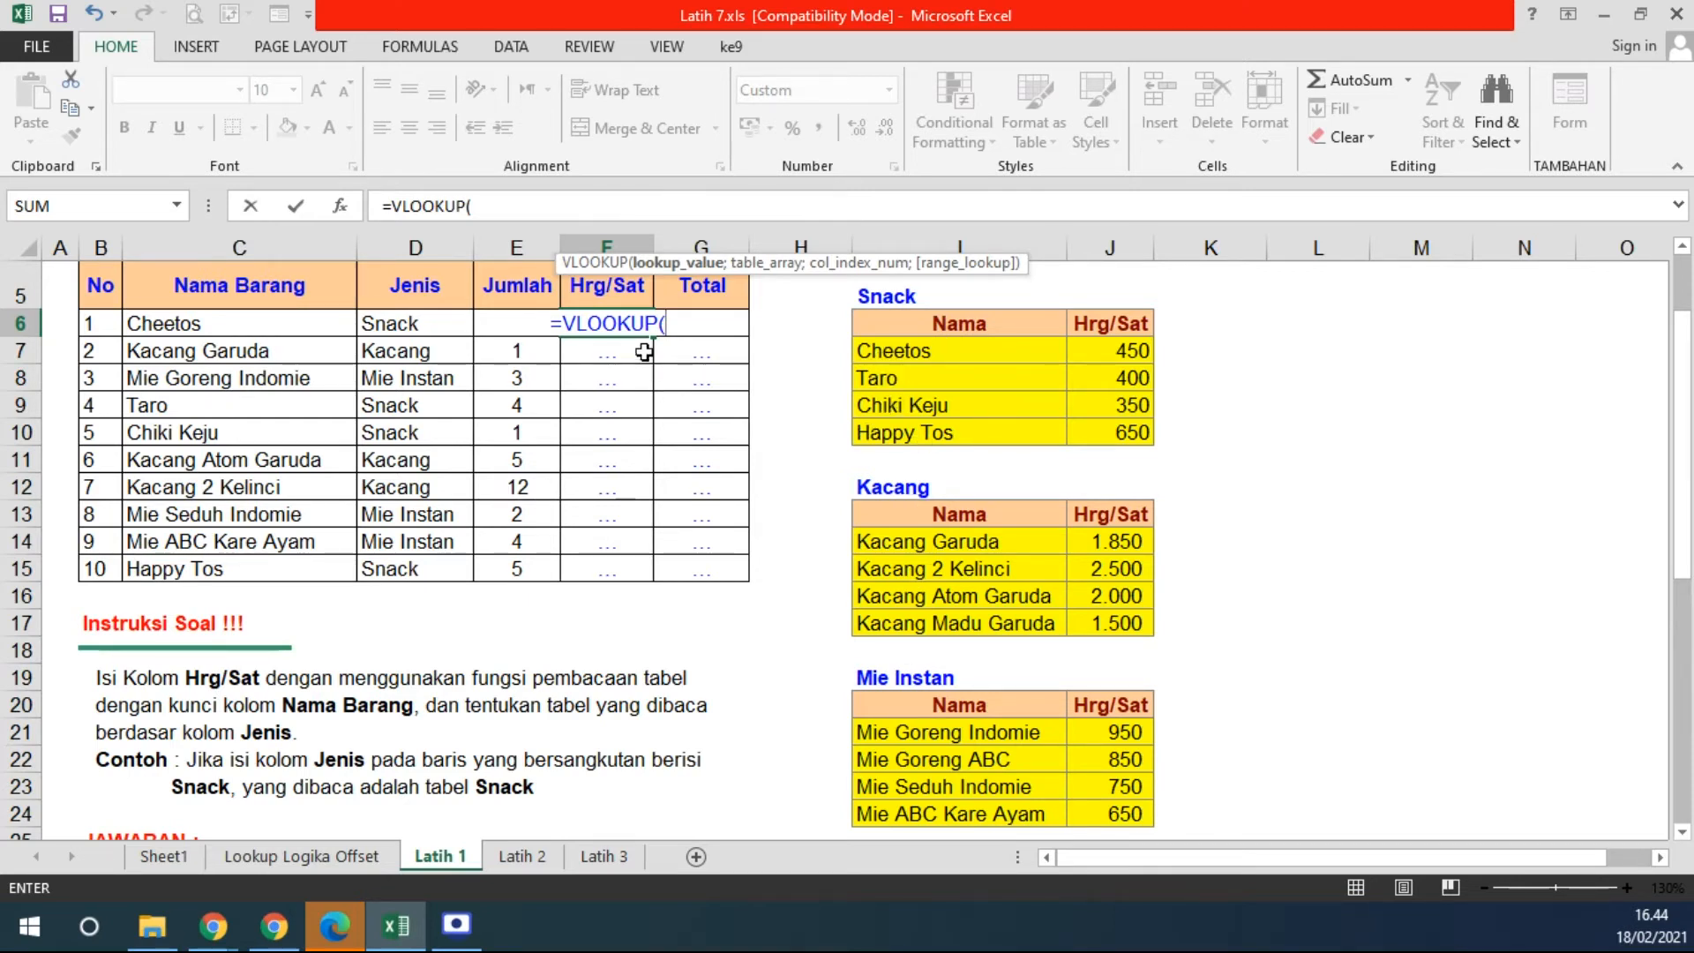
{"action": "left_click", "coordinate": [264, 322]}
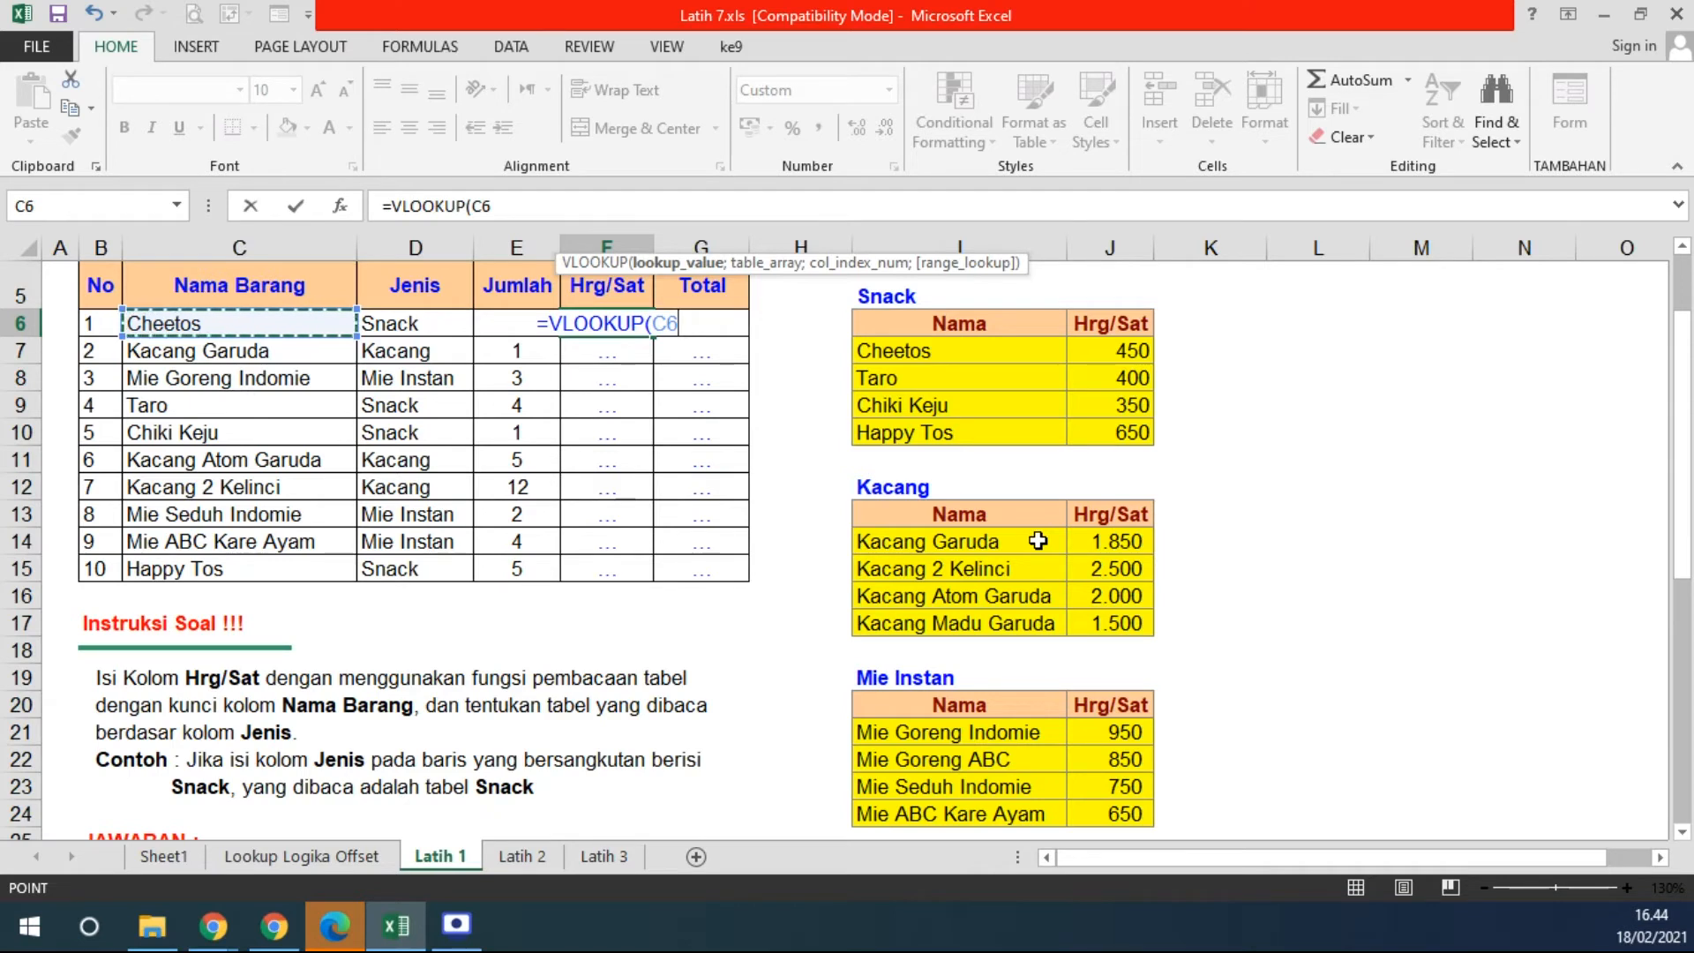
{"action": "type", "text": ";"}
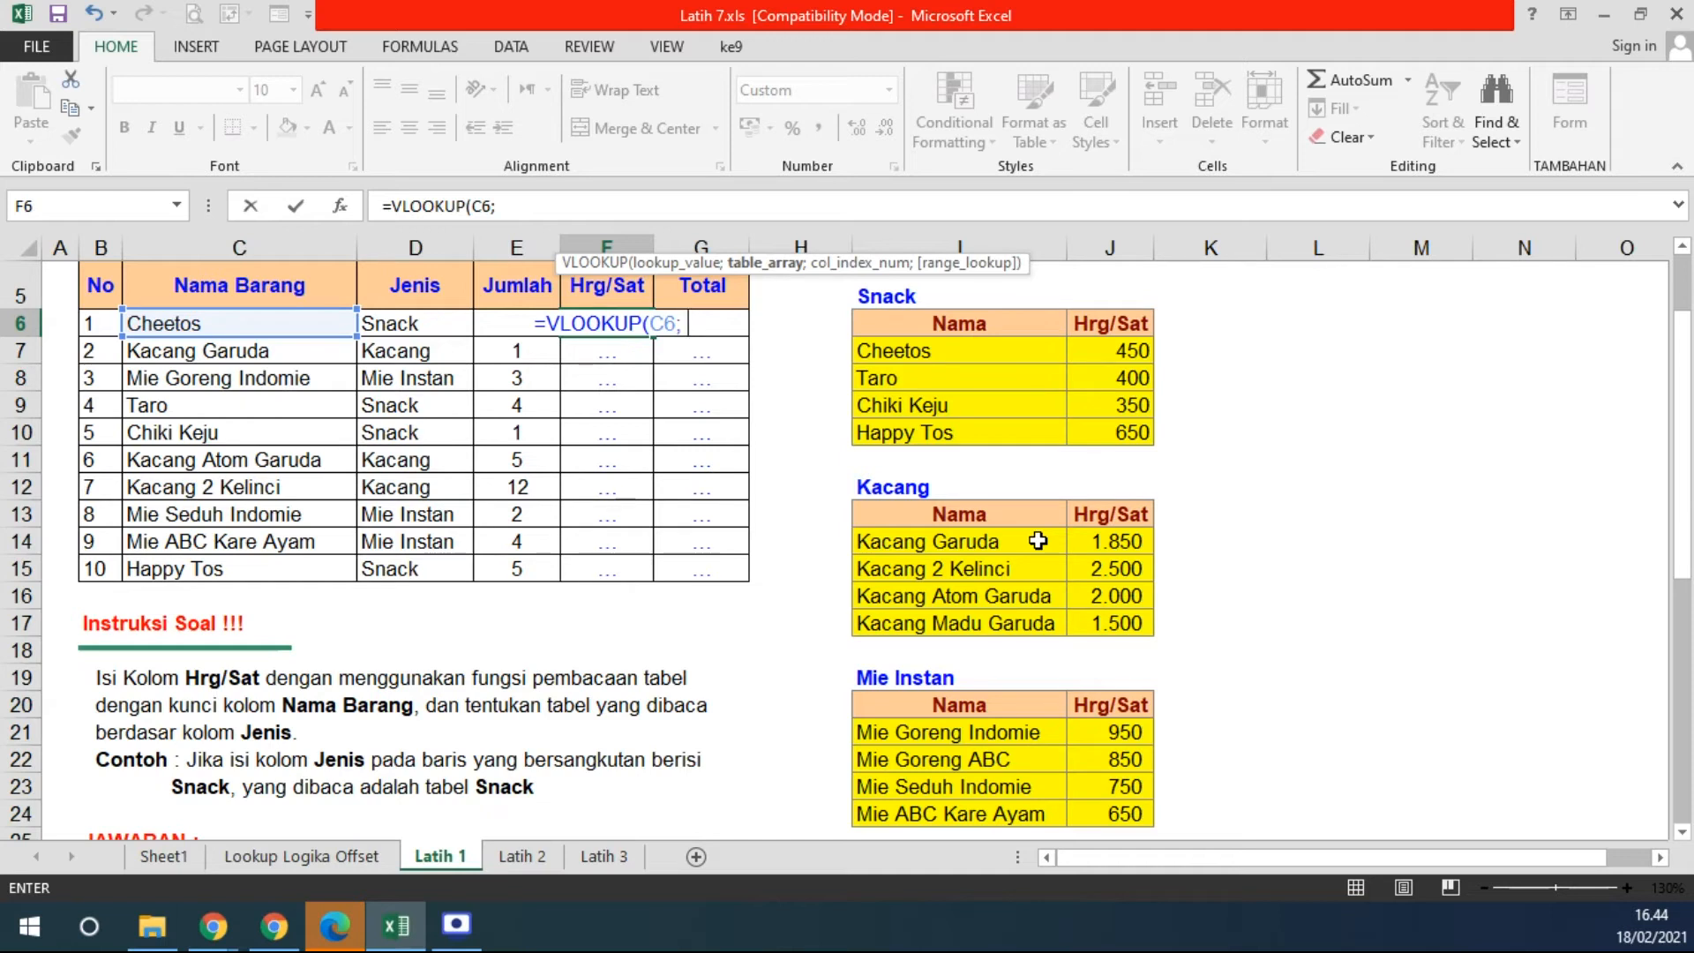
- Try the Snack, Kacang and Mie Instan tables as the range, then replace it with IF(
{"action": "left_click_drag", "start_coordinate": [902, 327], "coordinate": [1086, 423]}
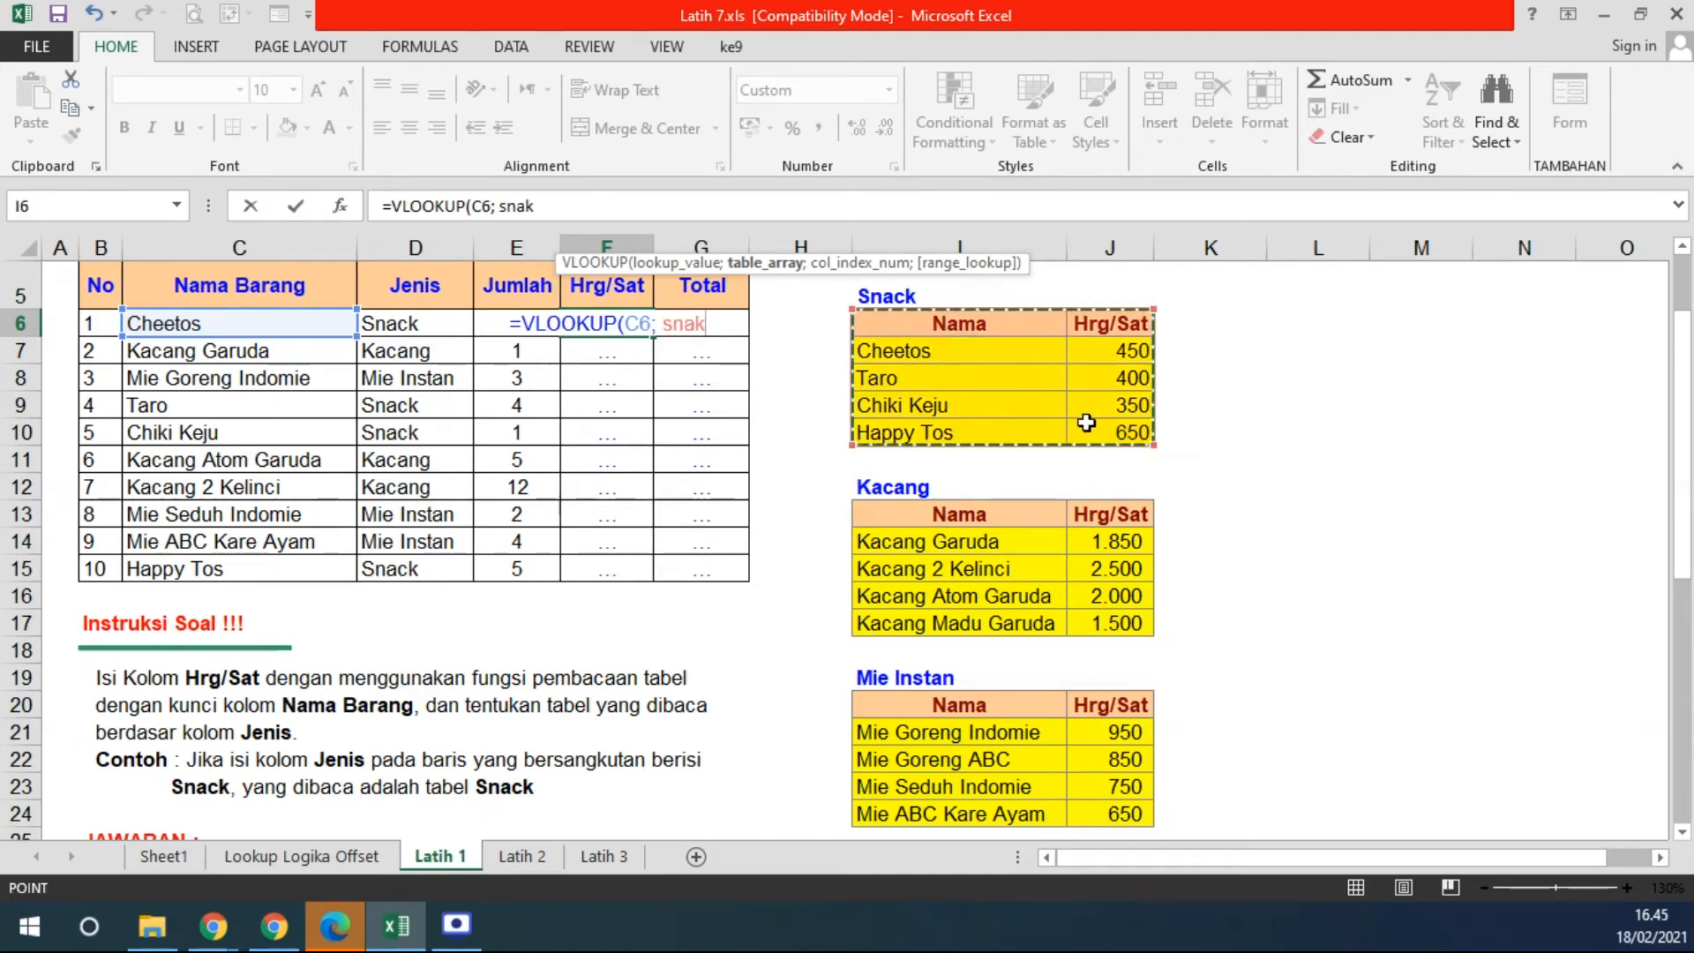
{"action": "left_click", "coordinate": [884, 516]}
{"action": "left_click_drag", "start_coordinate": [884, 516], "coordinate": [1127, 618]}
{"action": "left_click_drag", "start_coordinate": [942, 706], "coordinate": [1112, 816]}
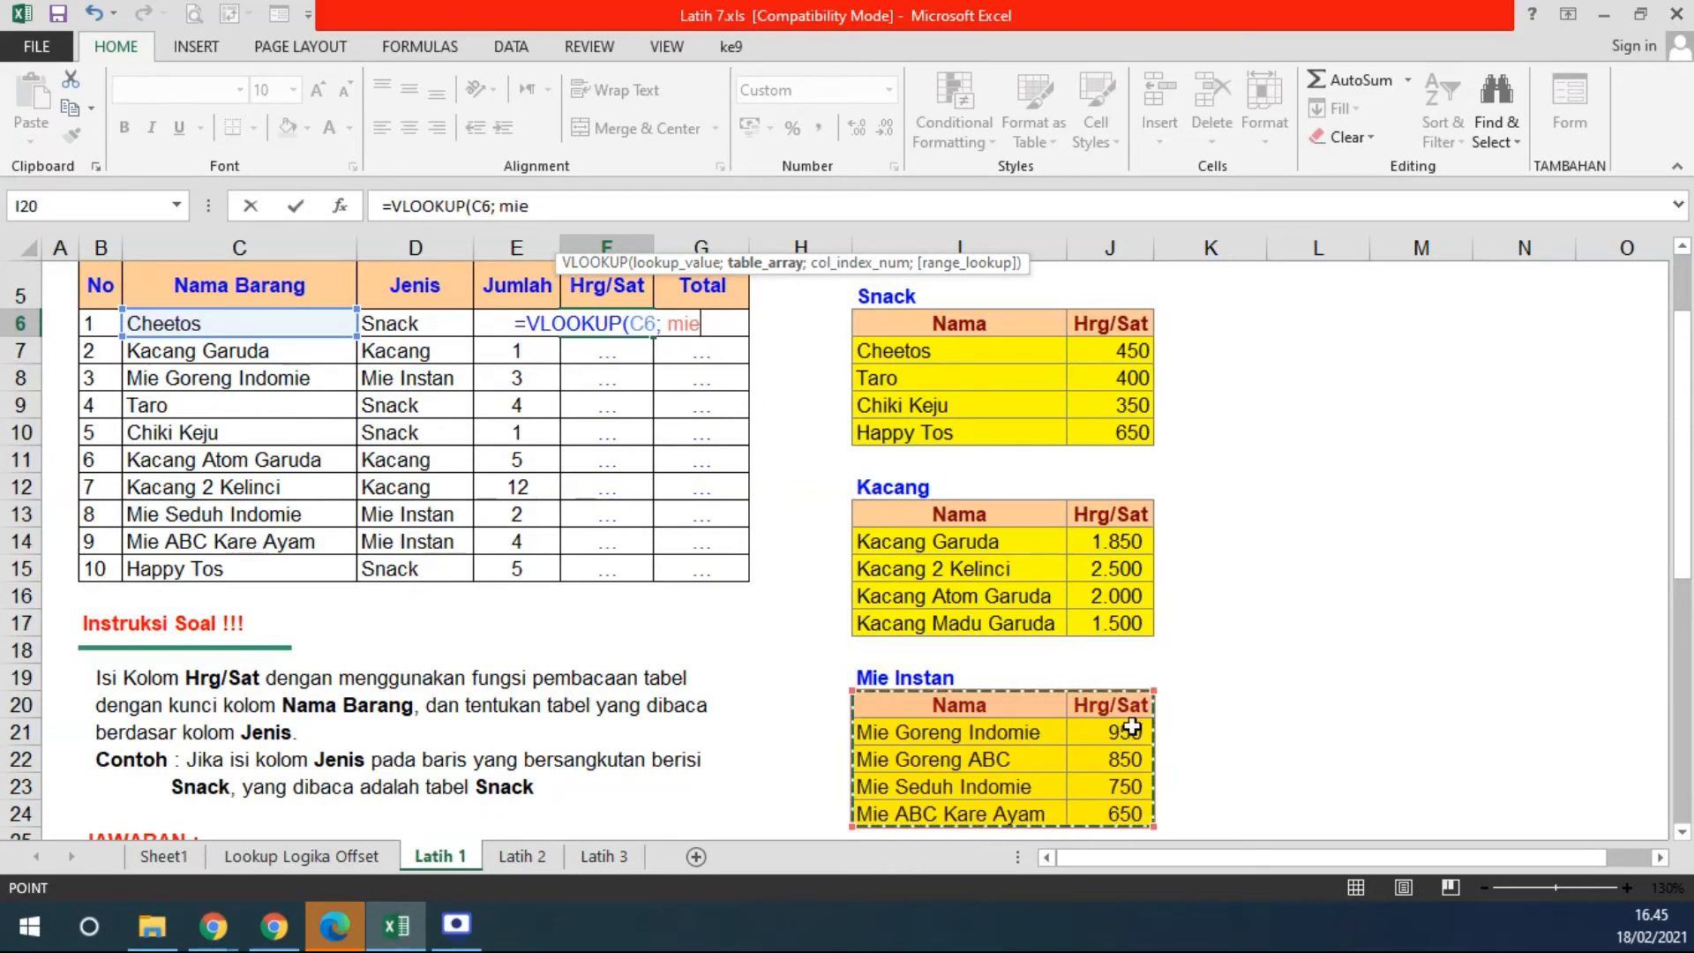
{"action": "key", "text": "BackSpace"}
{"action": "key", "text": "BackSpace"}
{"action": "key", "text": "BackSpace"}
{"action": "type", "text": "IF("}
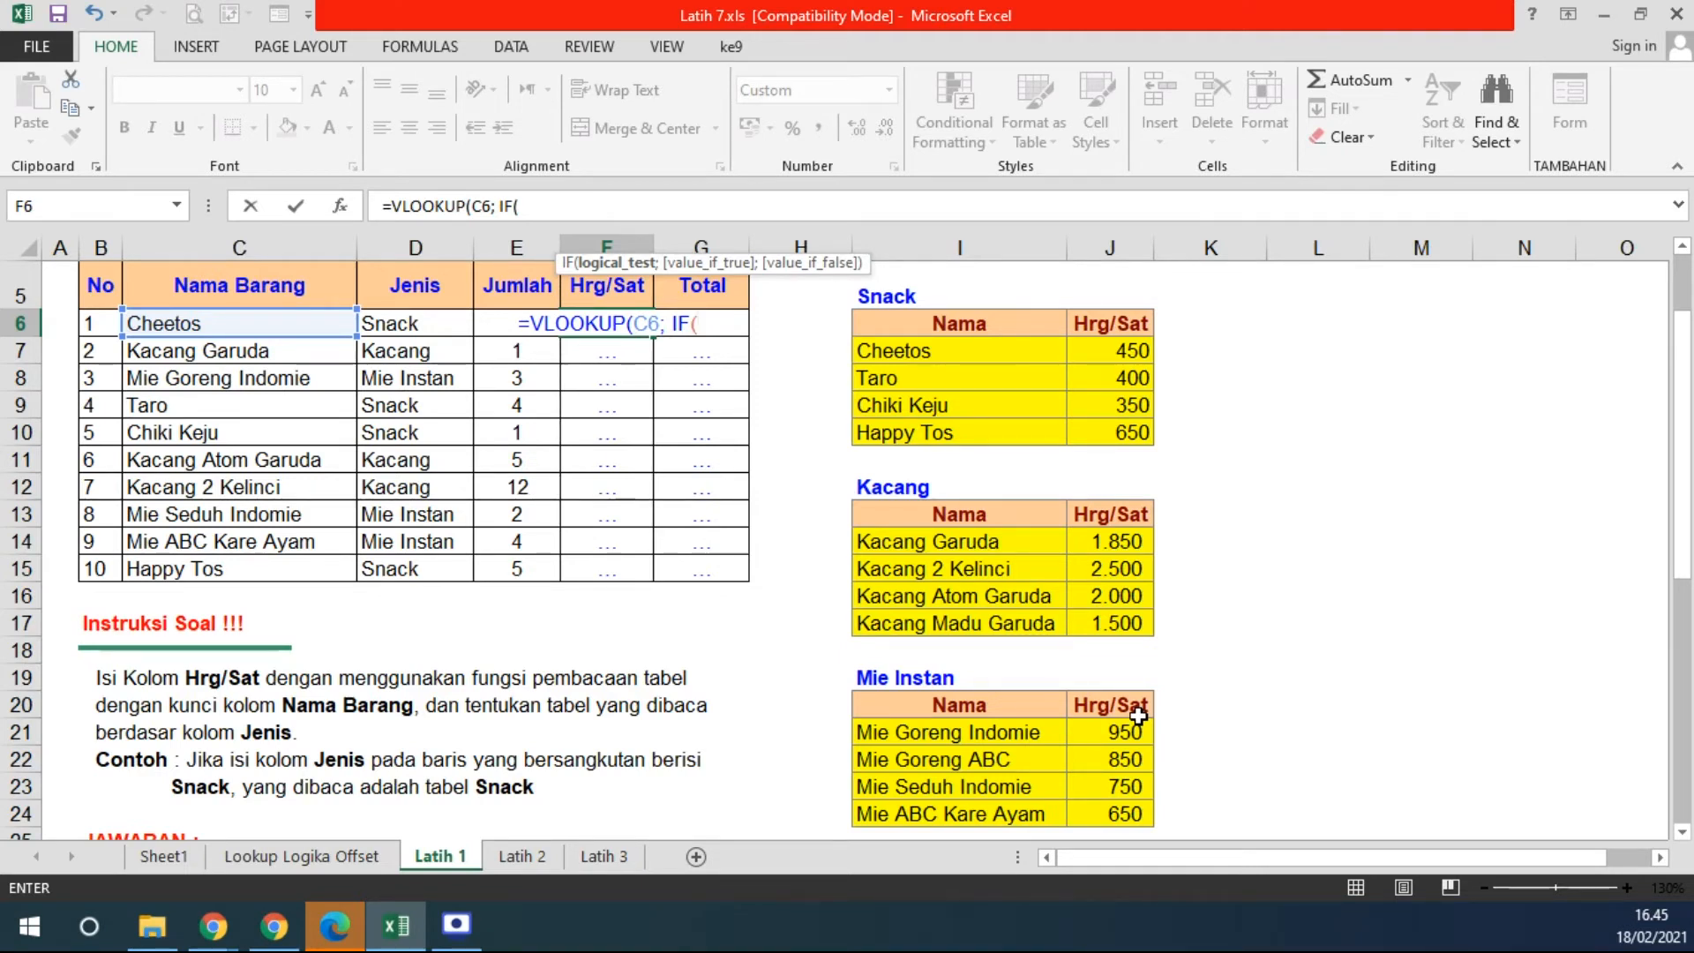
- Build the table choice IF(D6="SNACK";snak; IF(D6="KACANG"; kaca; mie)) inside F6's VLOOKUP
{"action": "left_click", "coordinate": [407, 335]}
{"action": "type", "text": "="}
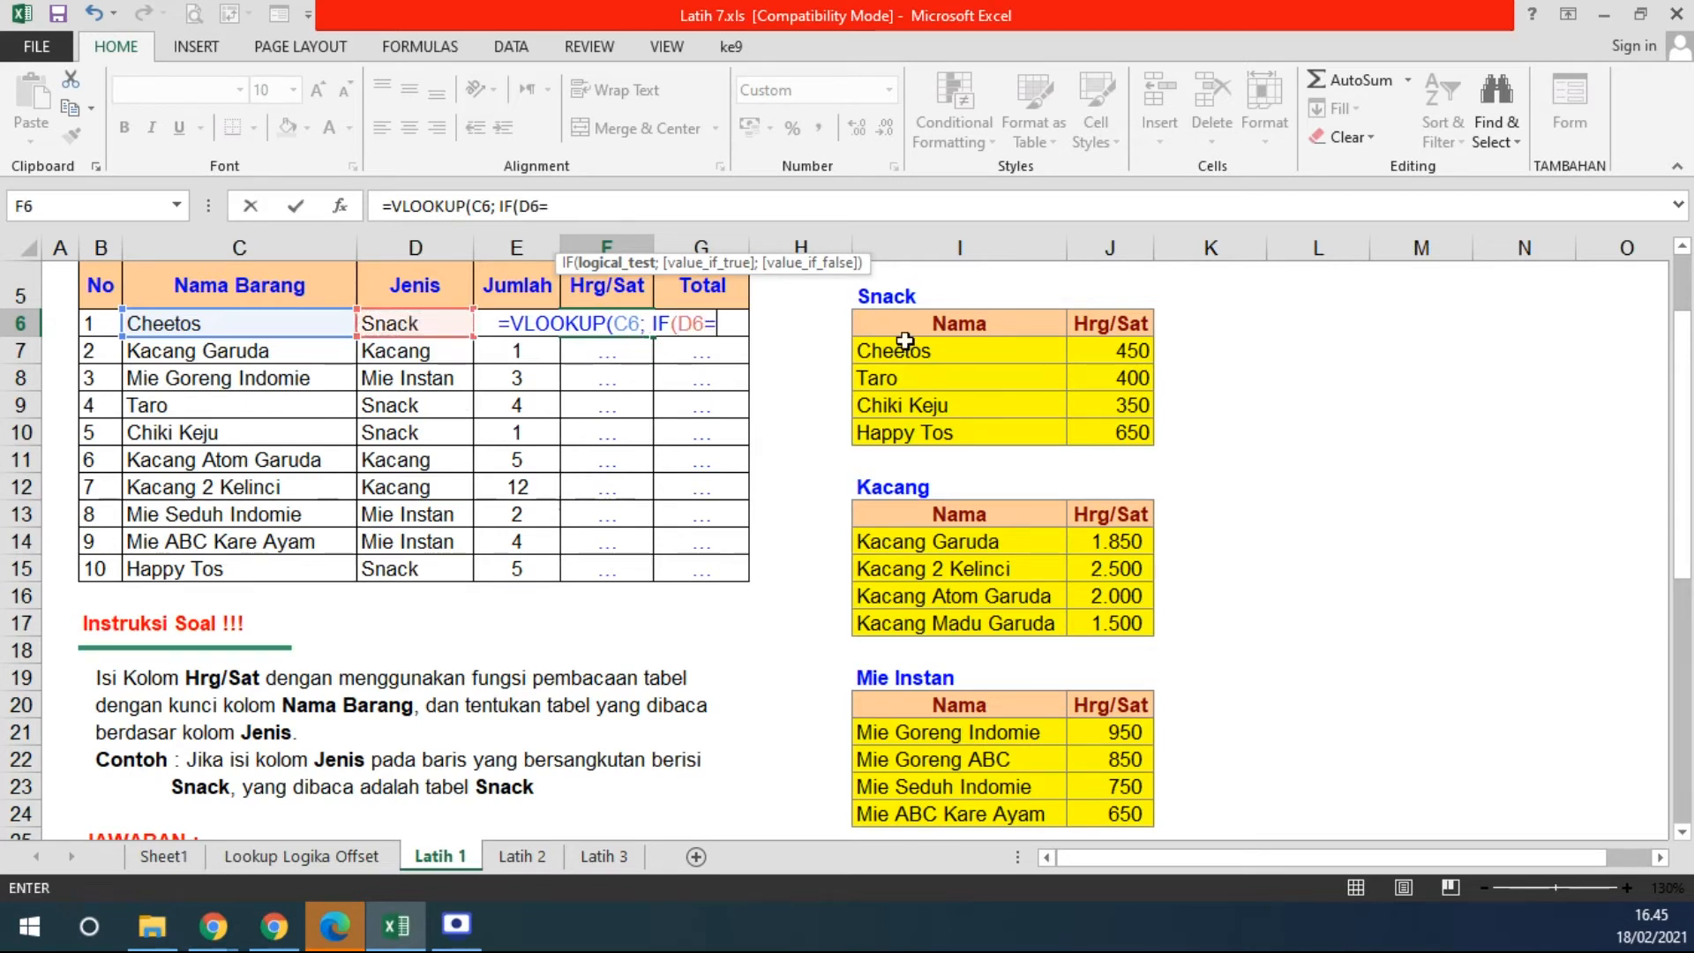
{"action": "type", "text": "\"SNAC"}
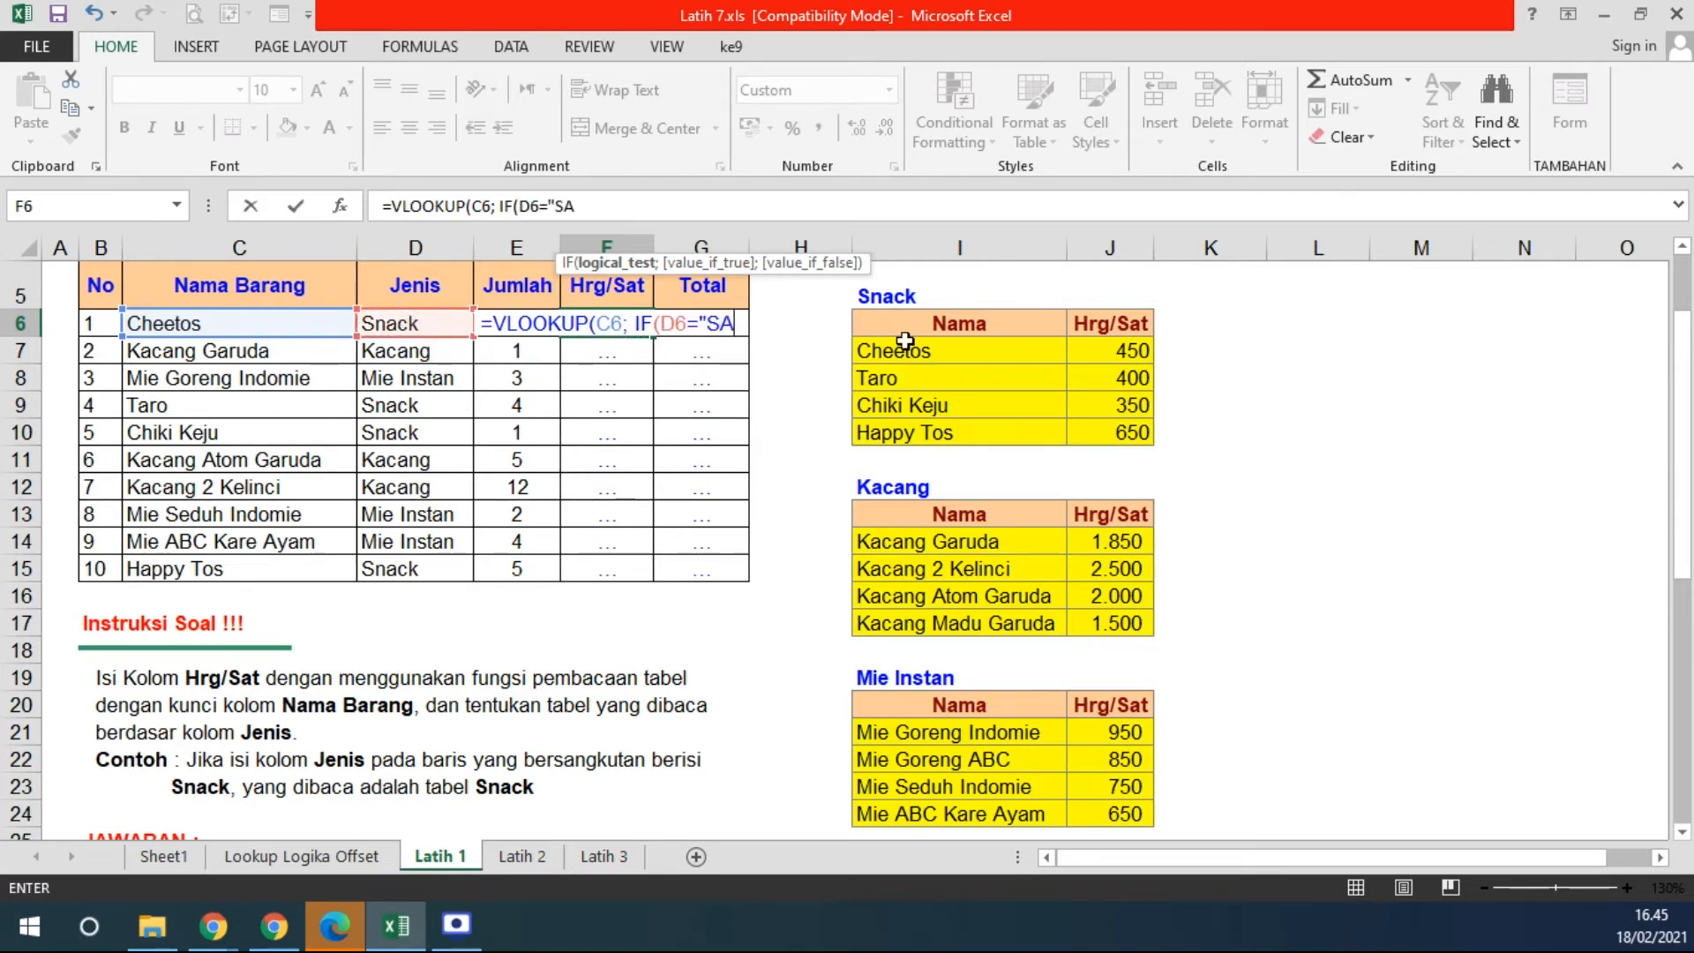
{"action": "type", "text": "K\""}
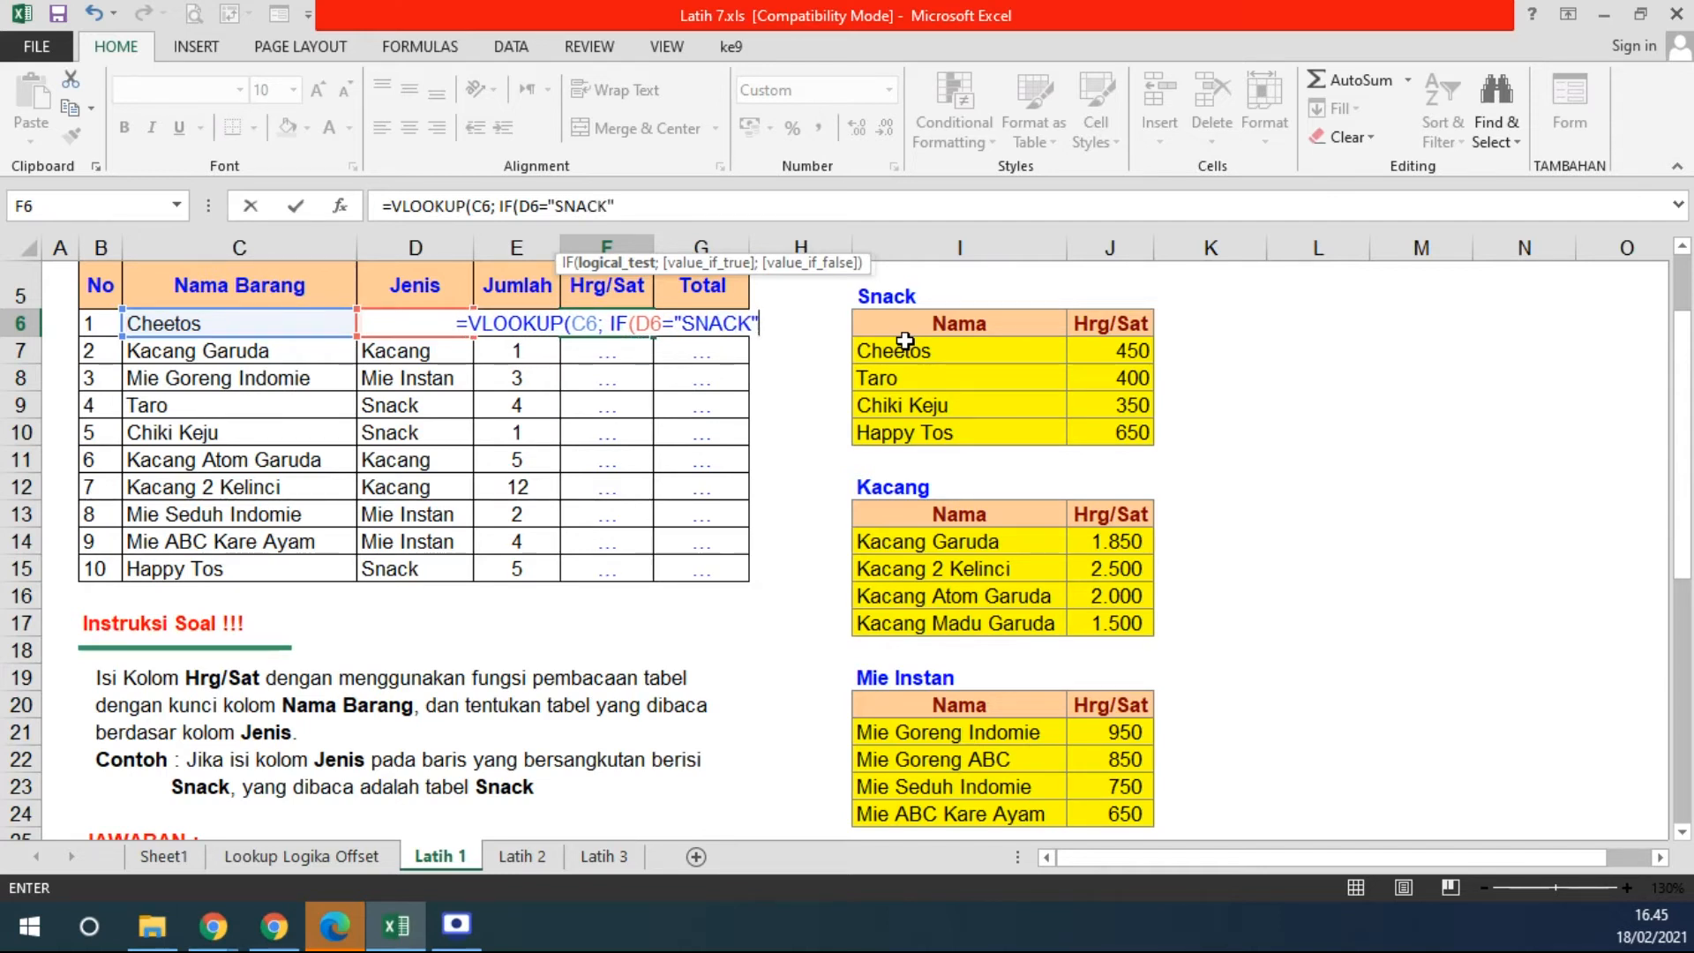
{"action": "type", "text": ";"}
{"action": "left_click_drag", "start_coordinate": [908, 325], "coordinate": [1091, 432]}
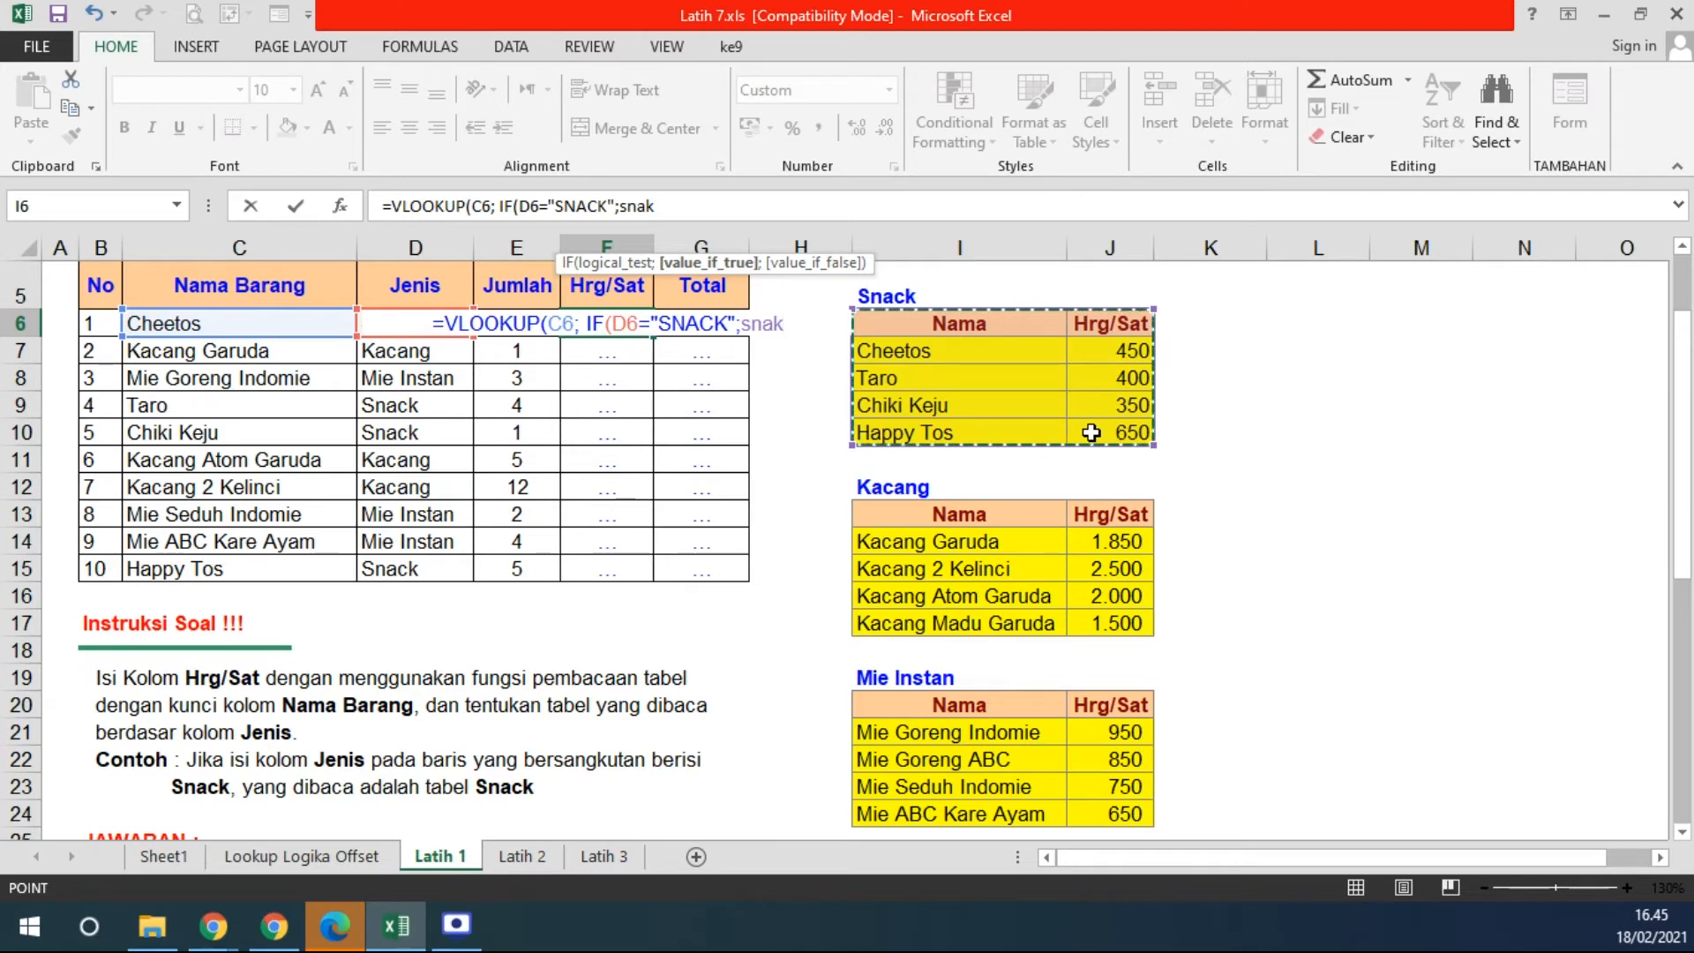
{"action": "type", "text": "; "}
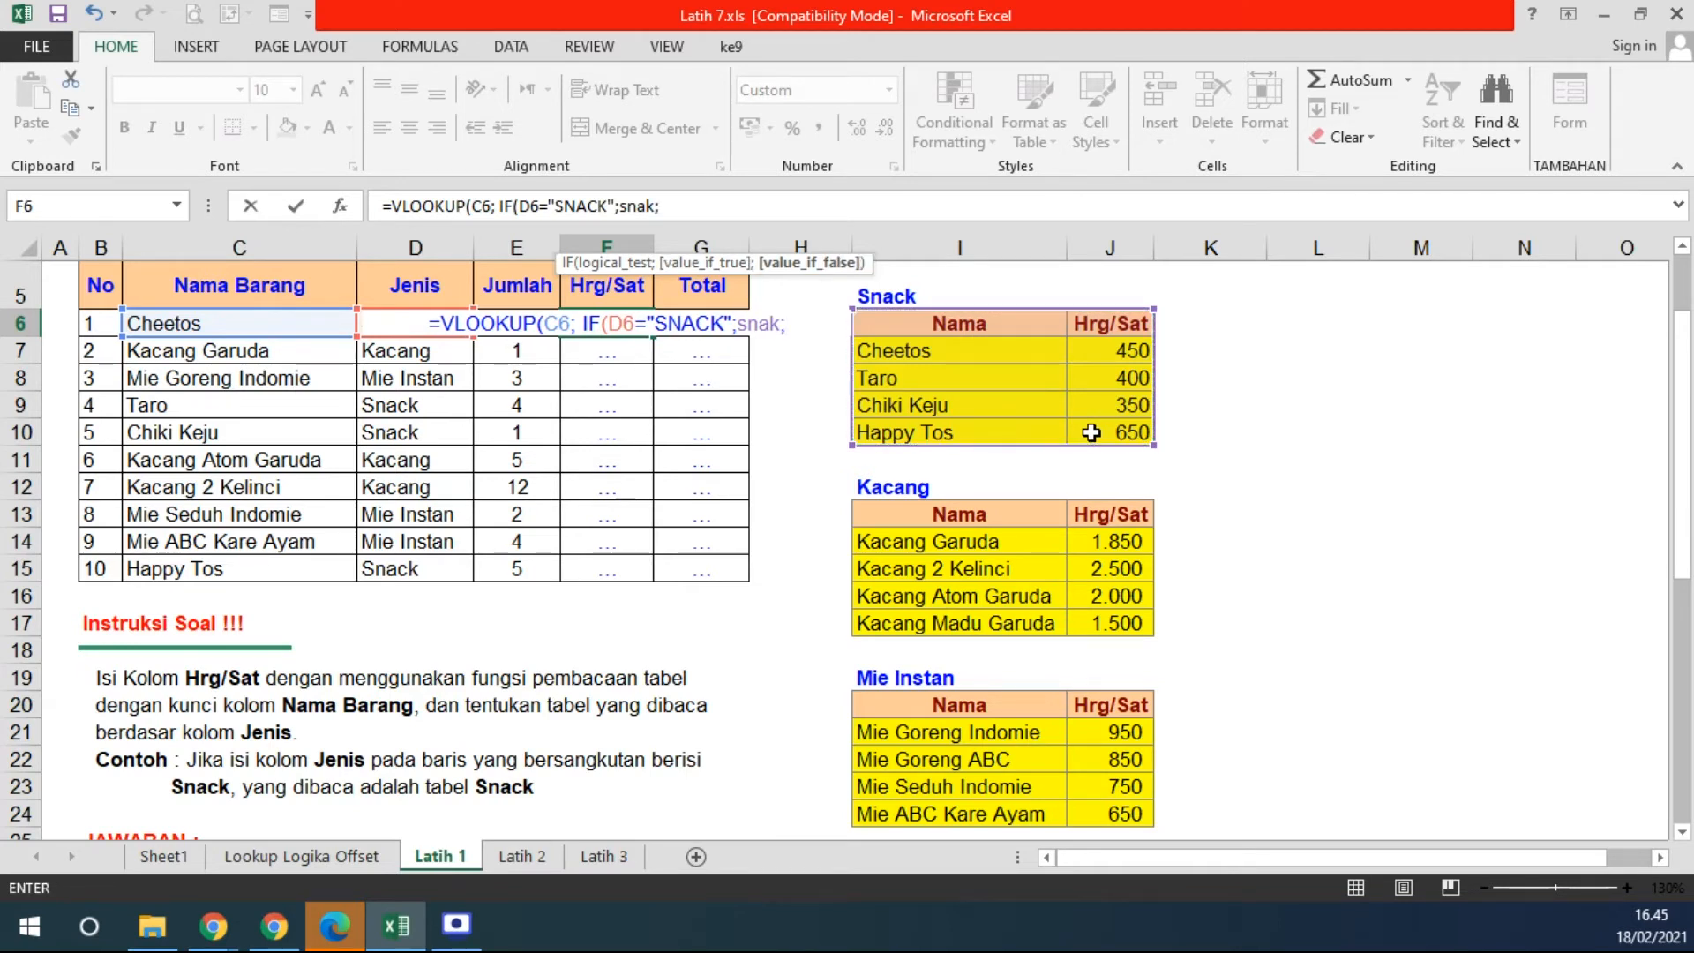
{"action": "type", "text": "IF("}
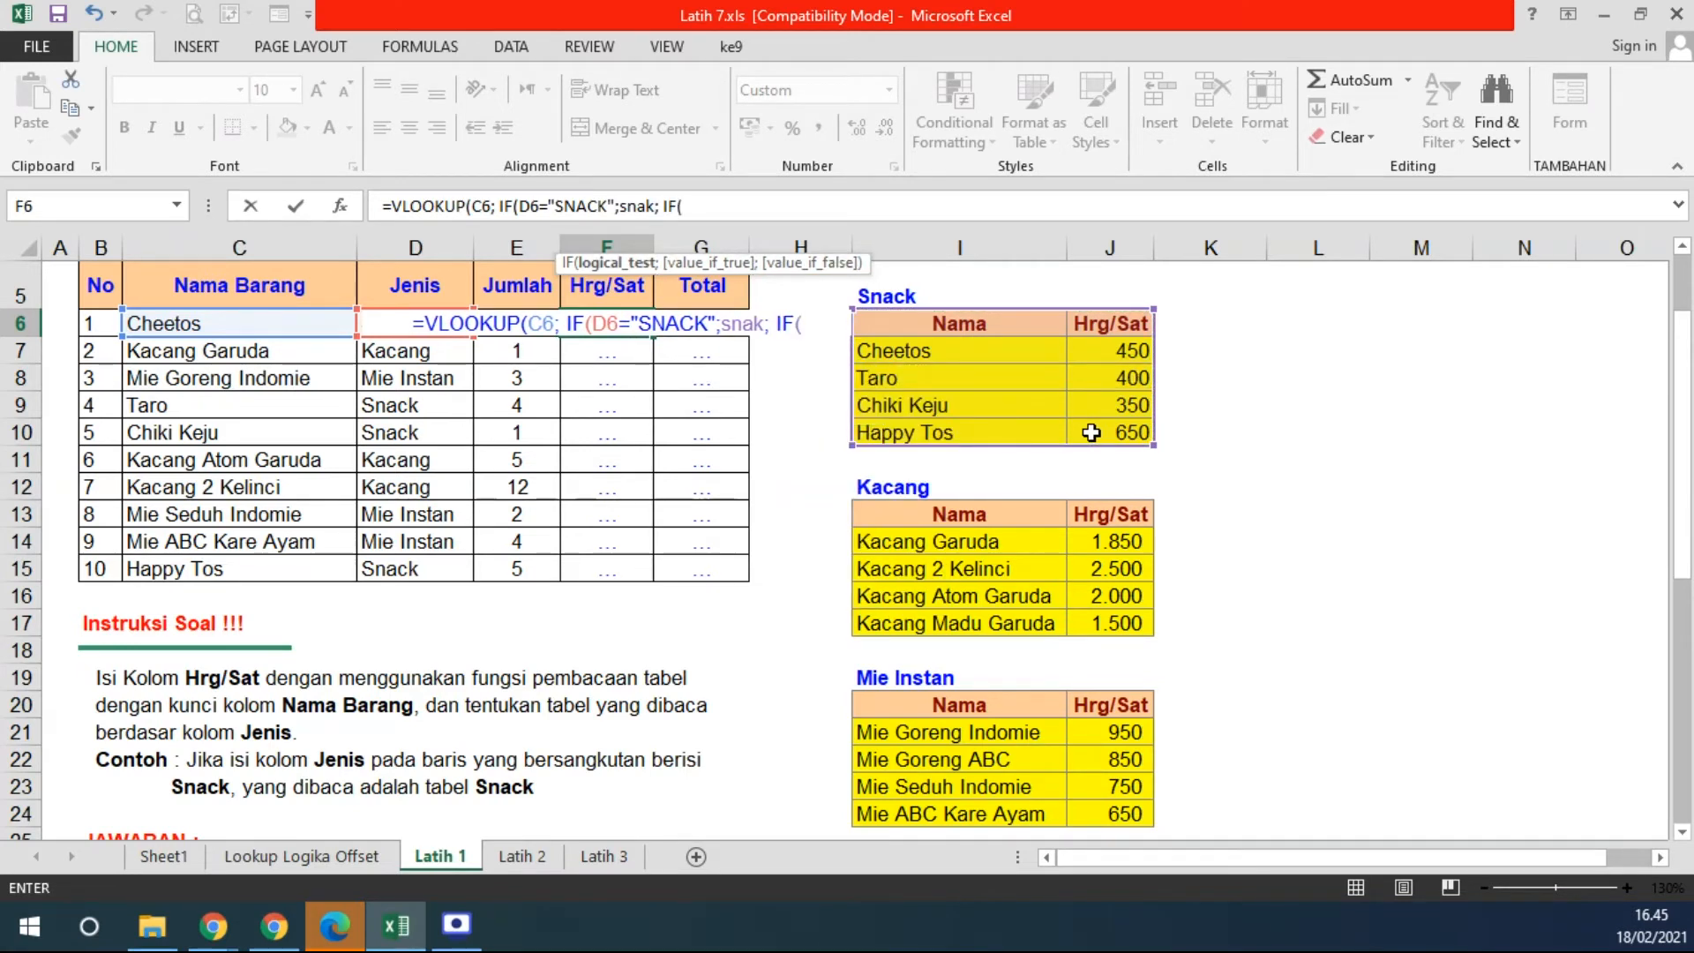
{"action": "type", "text": "D"}
{"action": "type", "text": "6"}
{"action": "type", "text": "=\""}
{"action": "type", "text": "KA"}
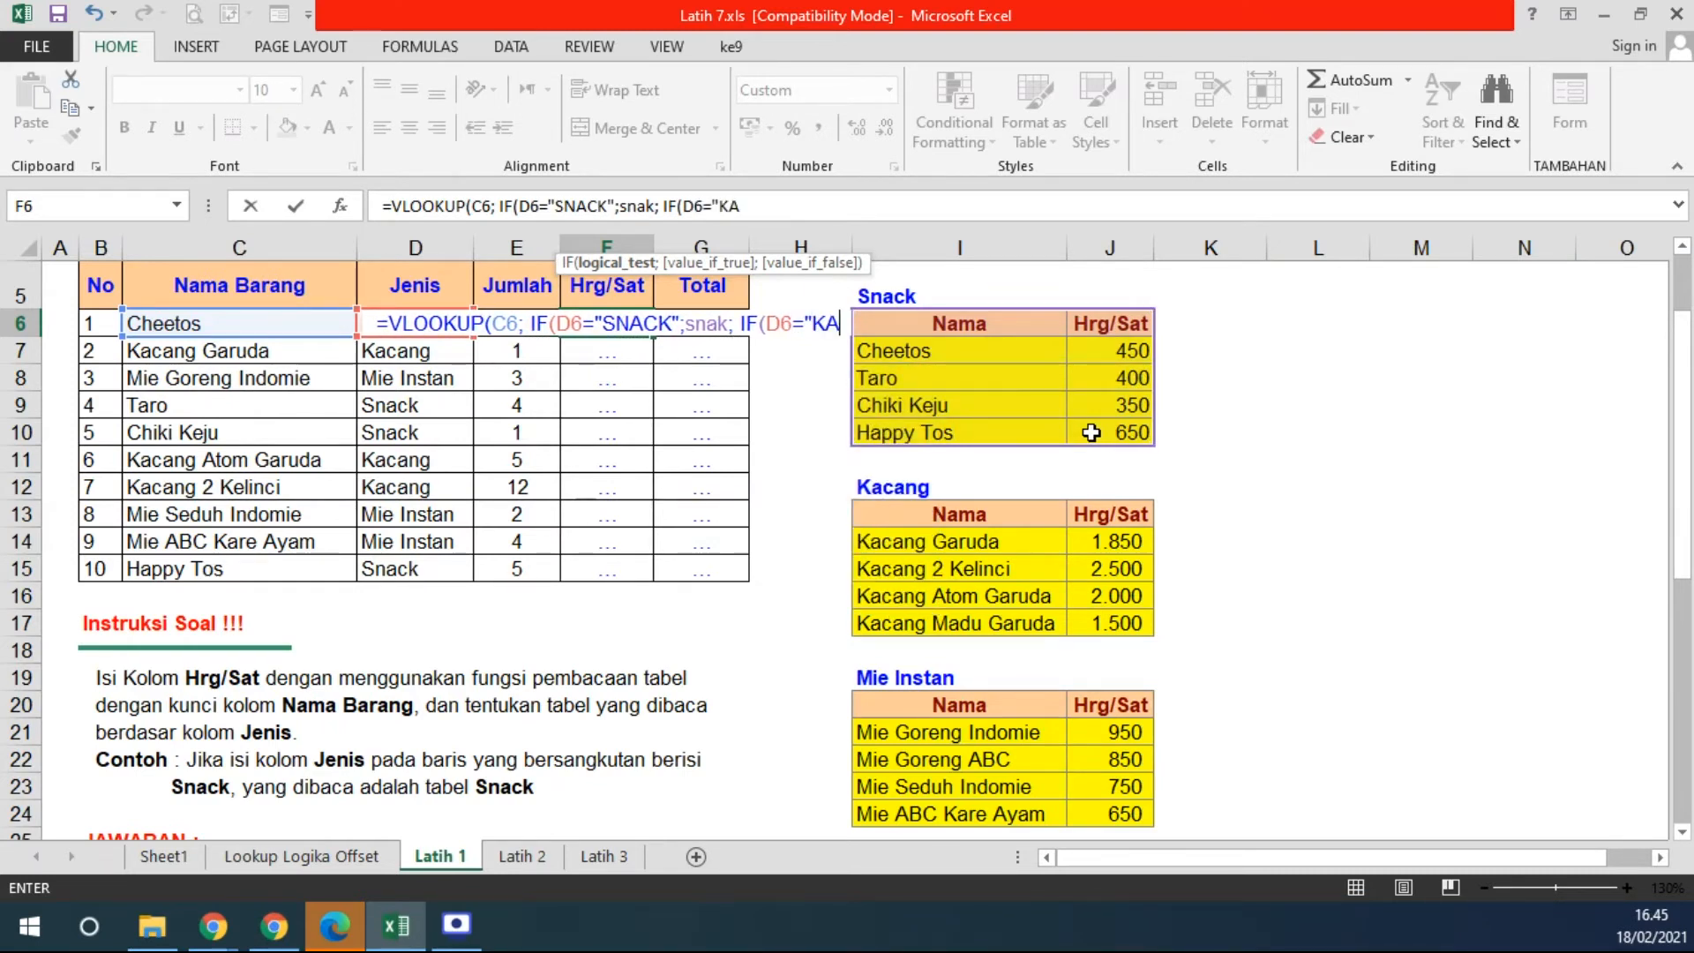
{"action": "type", "text": "CANG\";"}
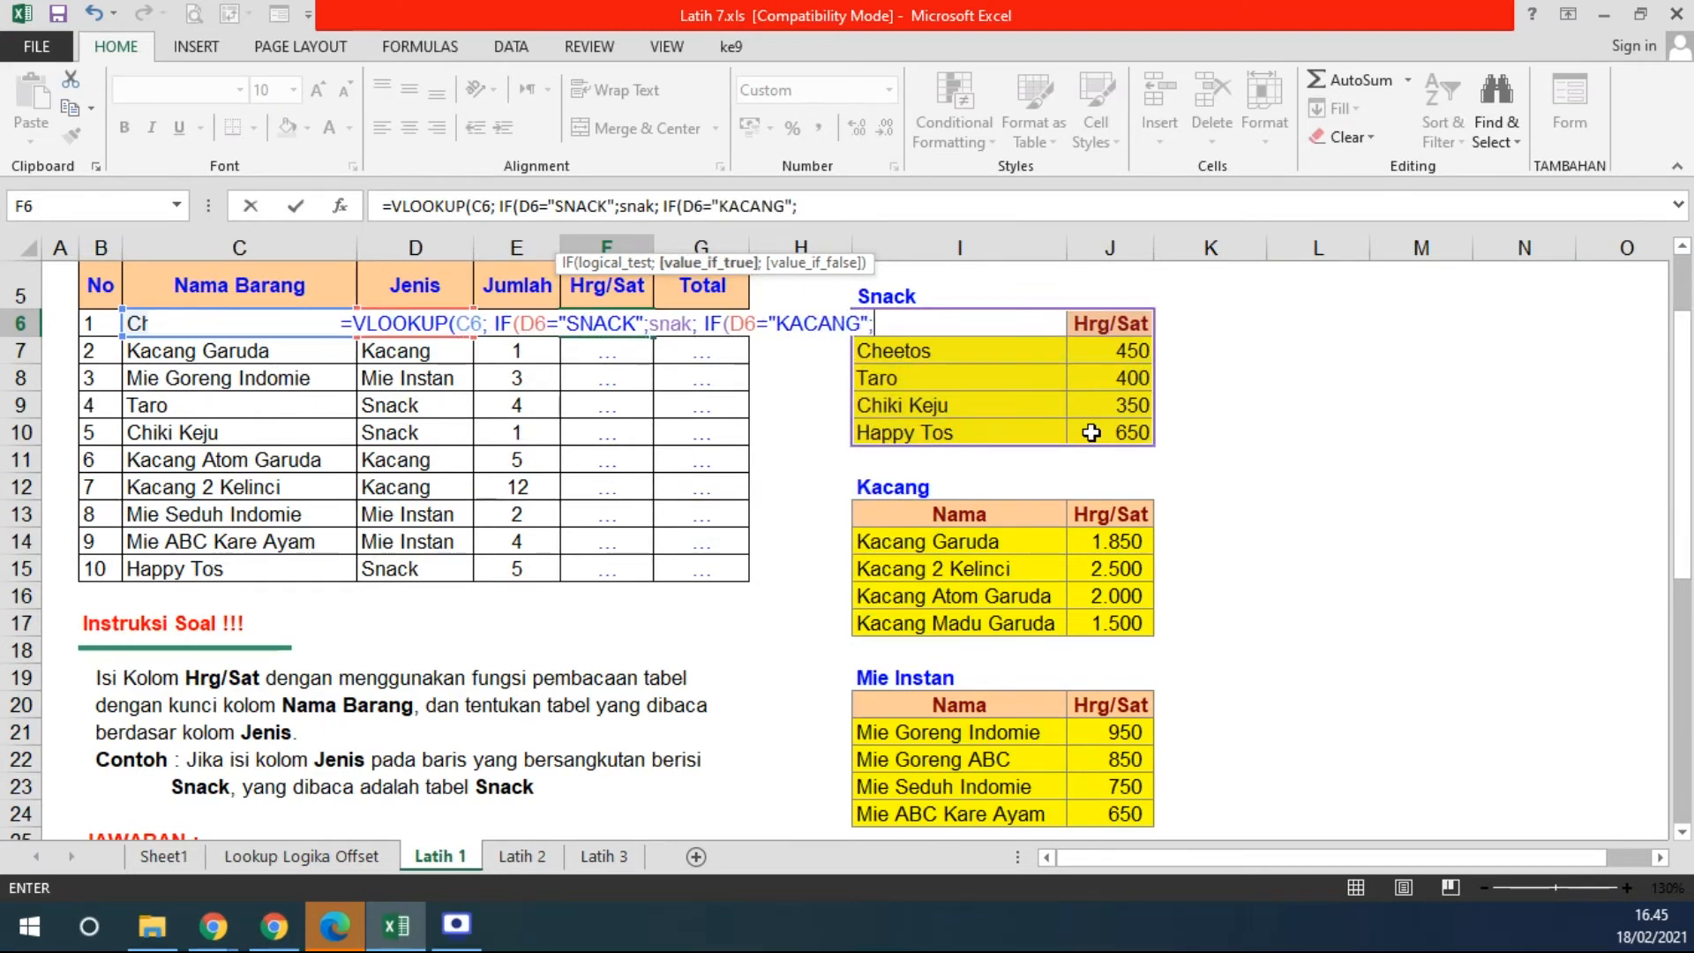
{"action": "left_click_drag", "start_coordinate": [900, 517], "coordinate": [1095, 619]}
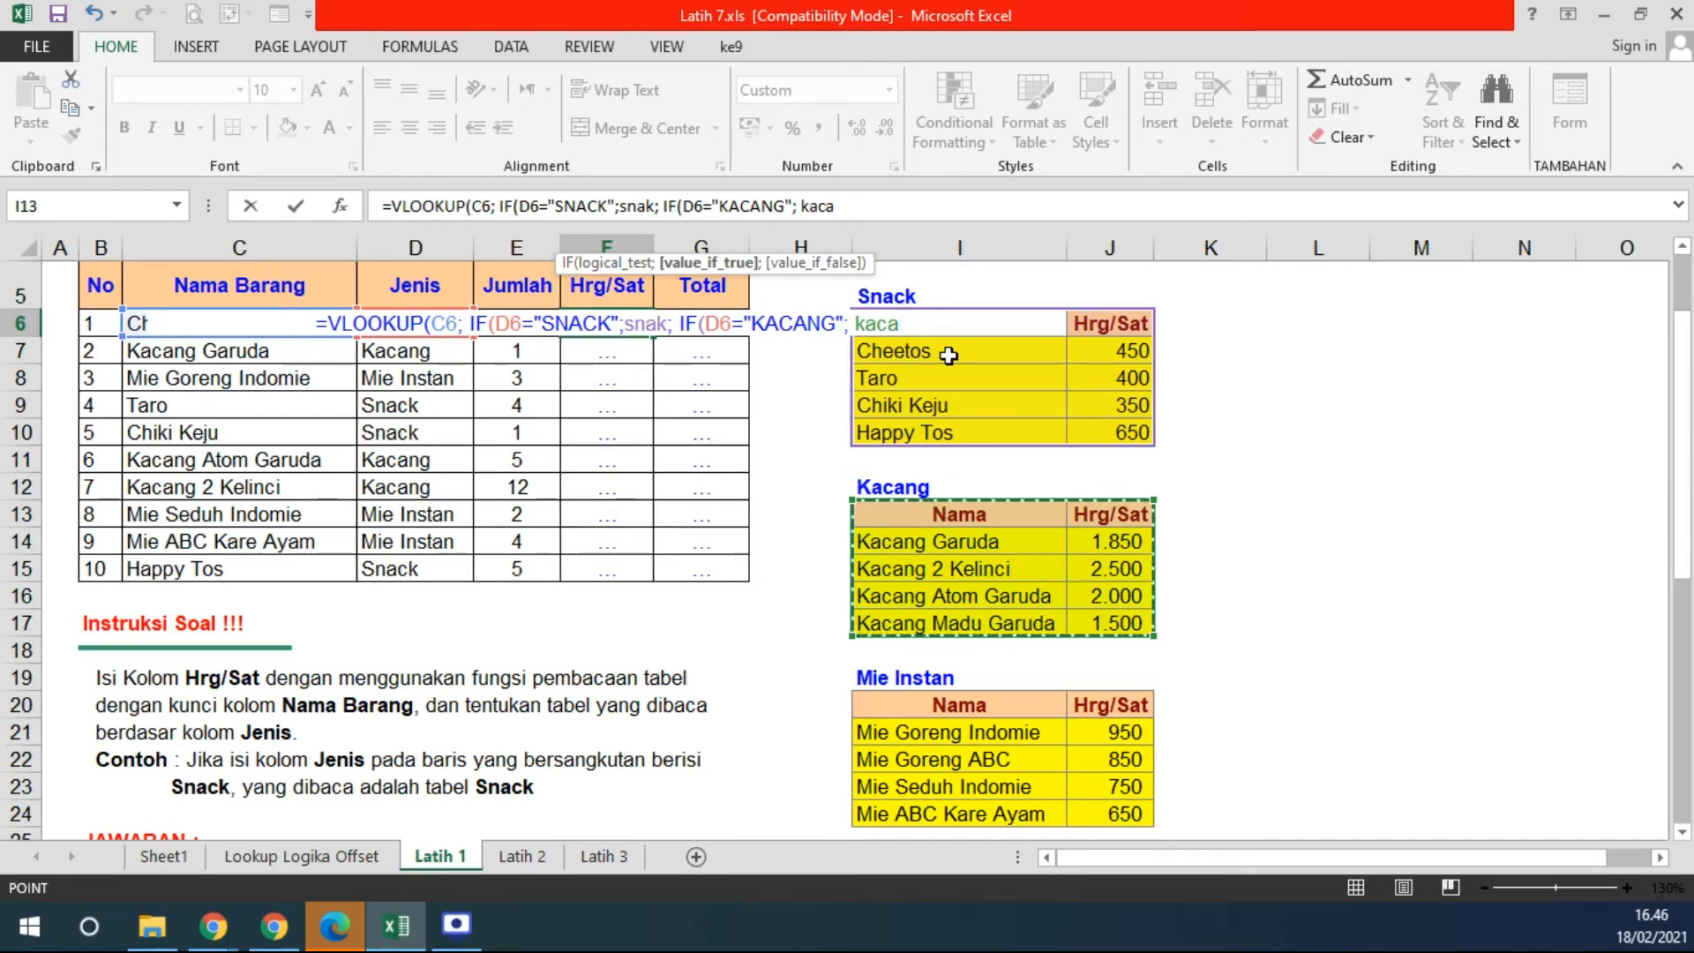
{"action": "type", "text": ";"}
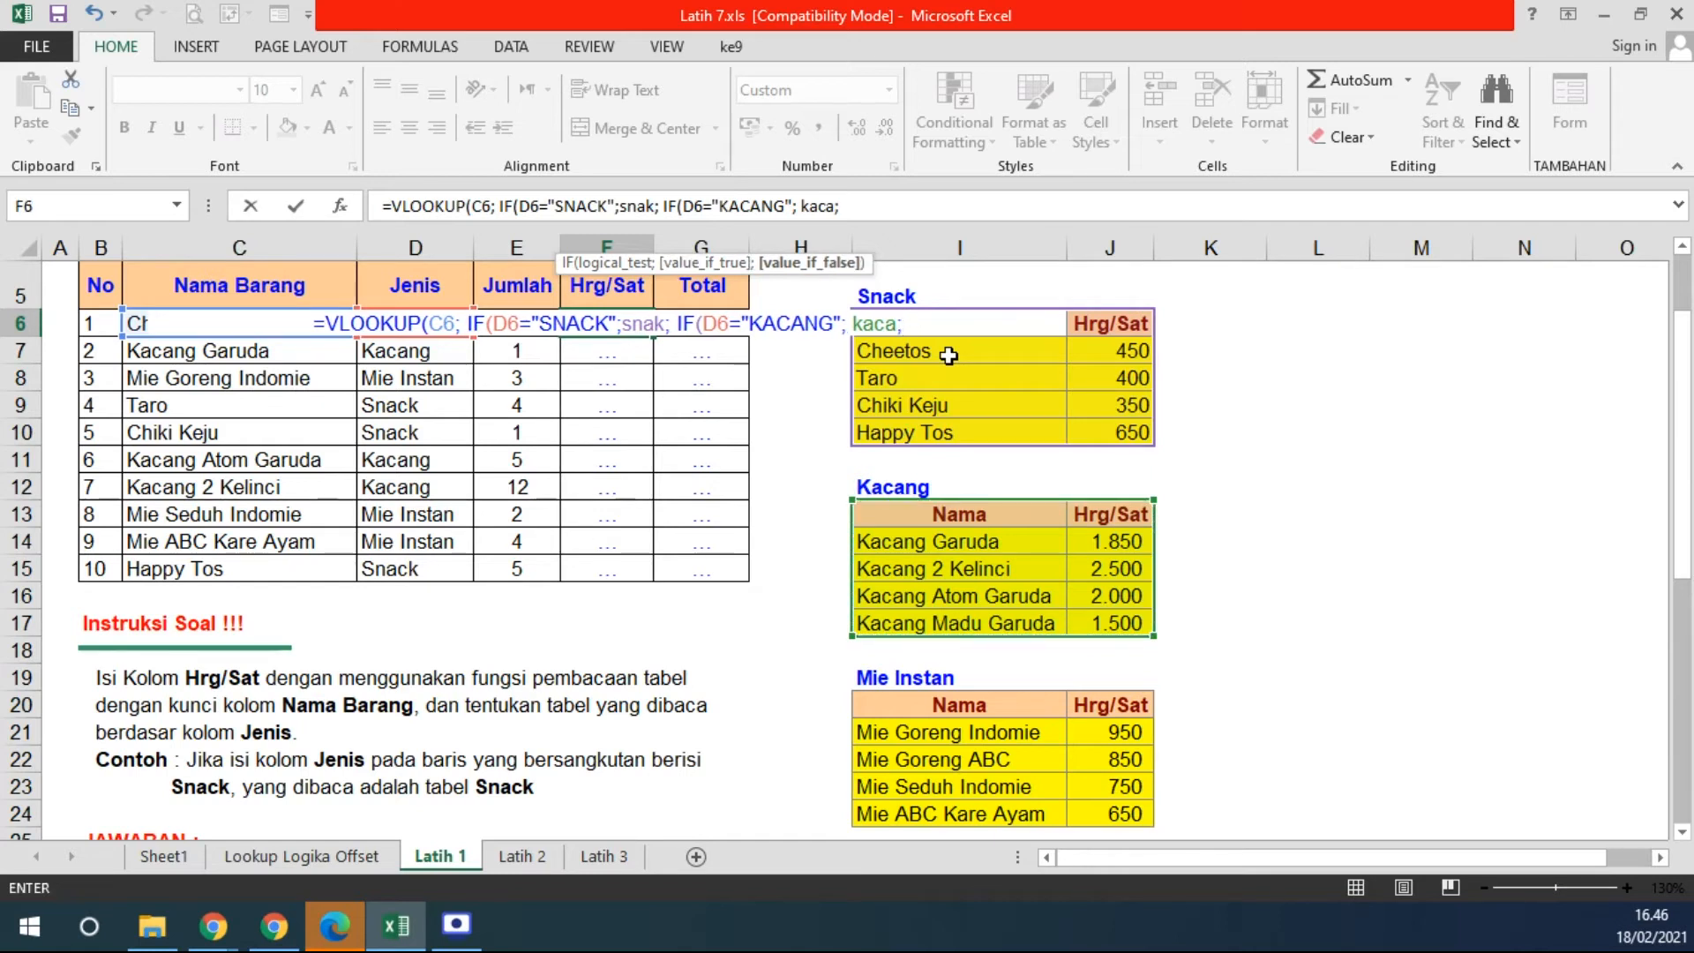
{"action": "left_click_drag", "start_coordinate": [883, 709], "coordinate": [1077, 802]}
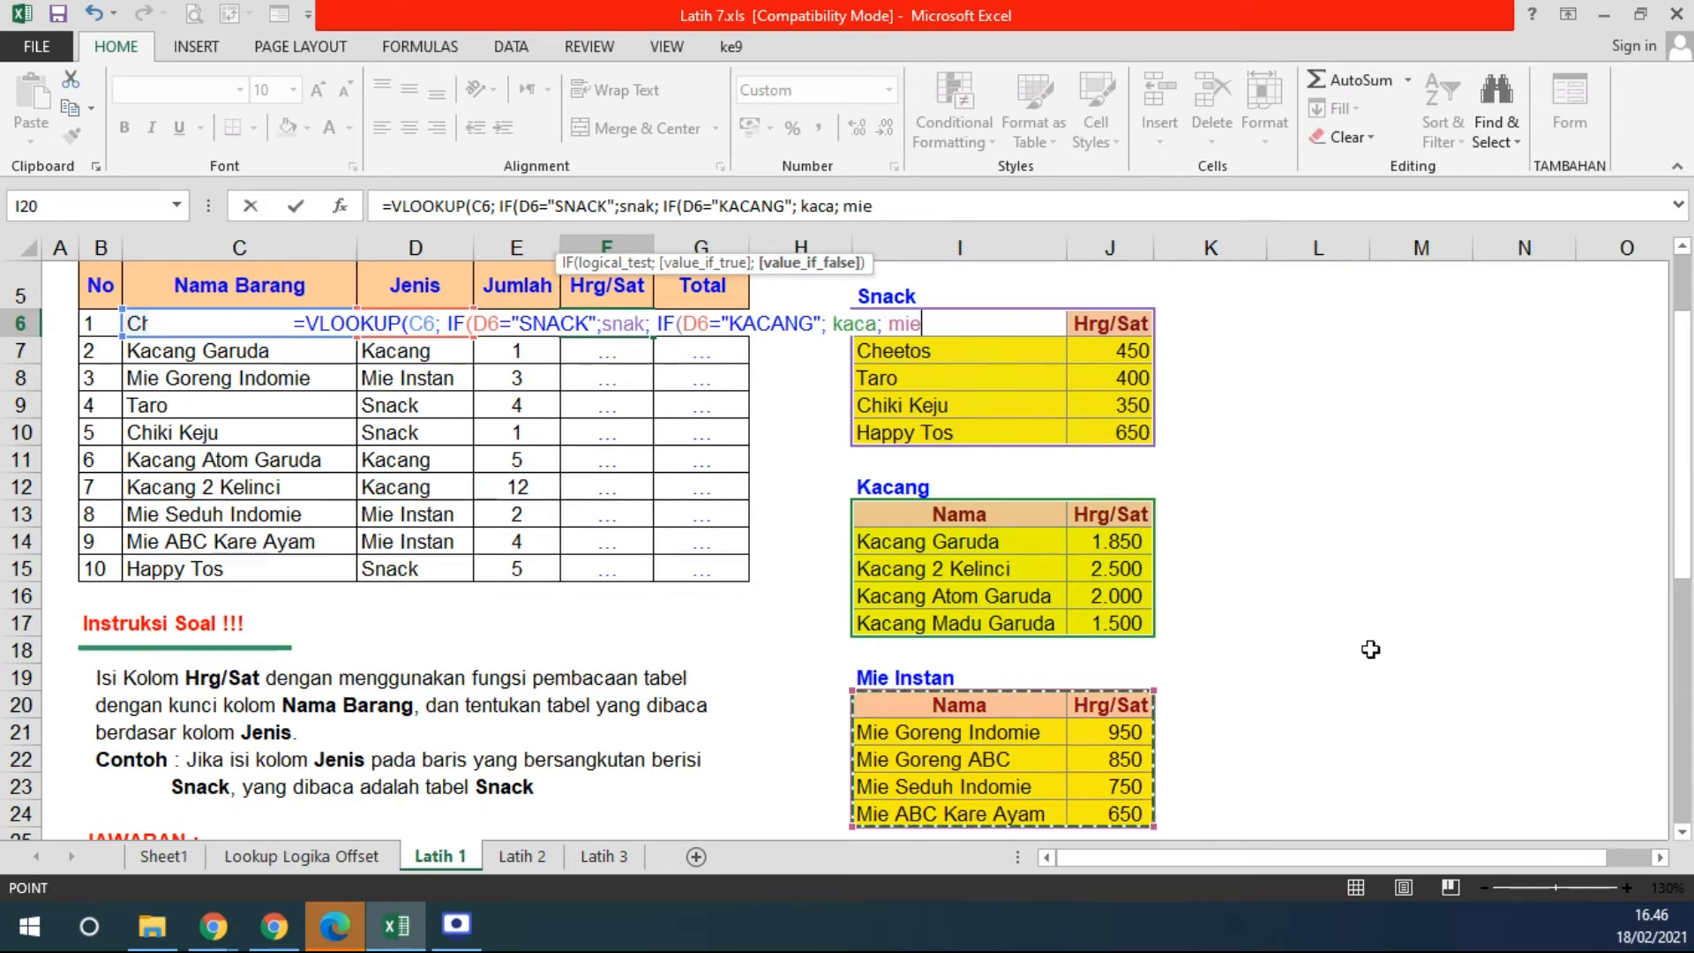
{"action": "type", "text": "))"}
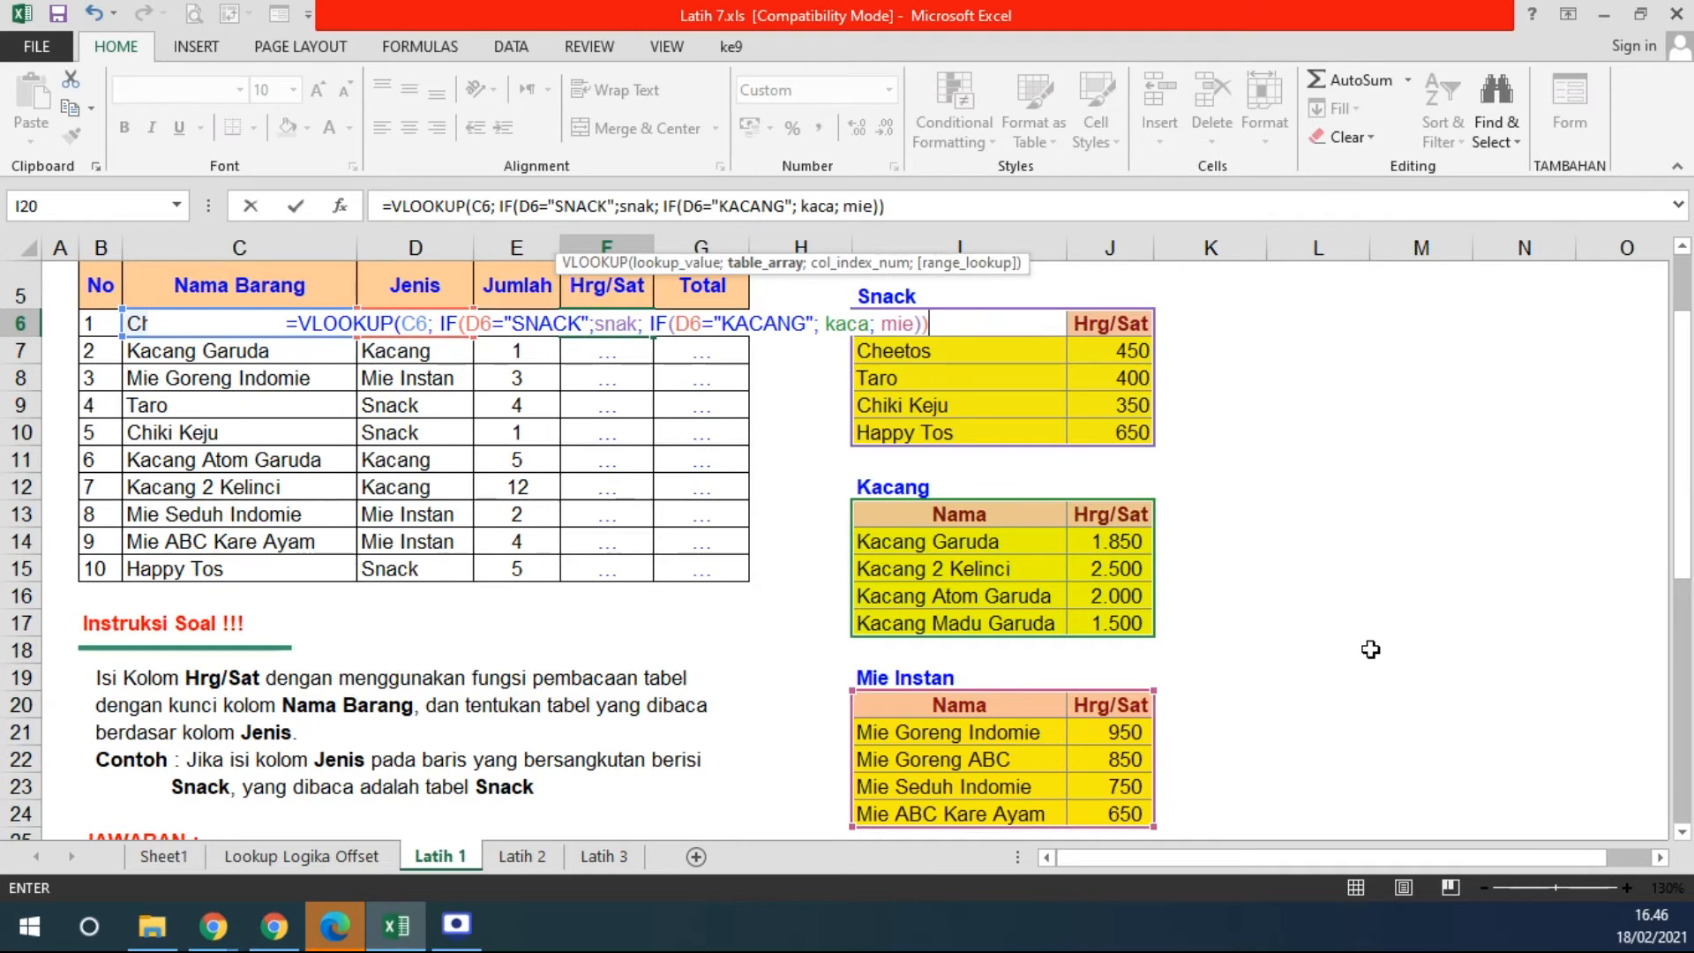
{"action": "type", "text": ";"}
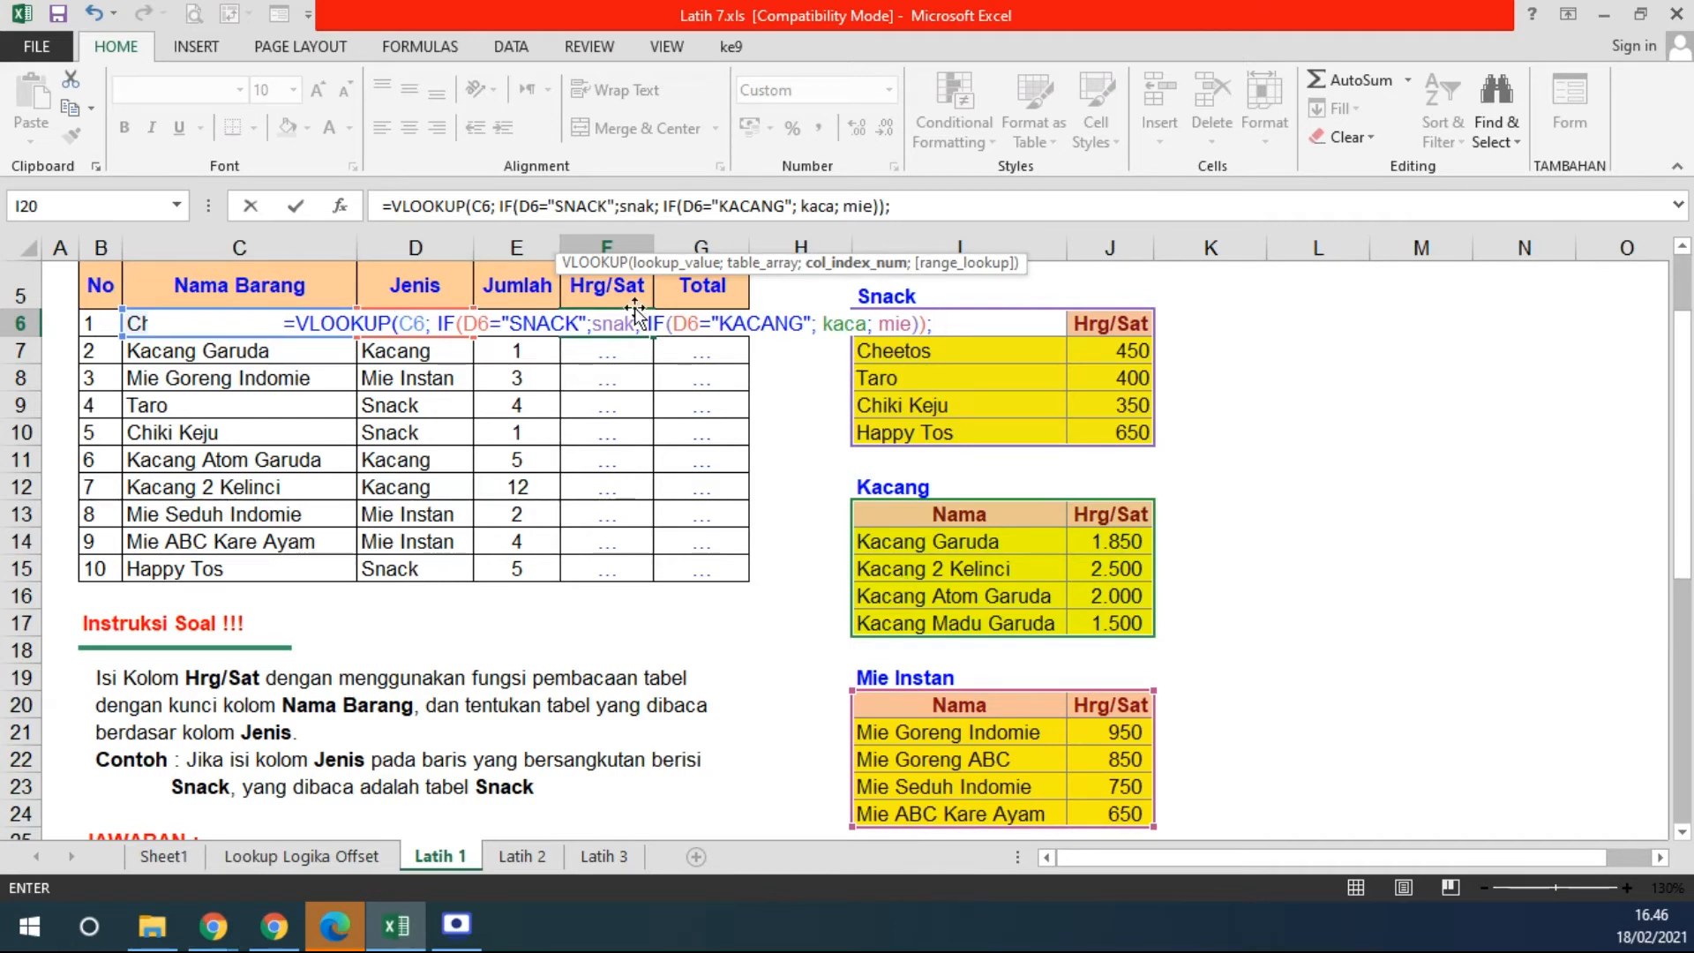
- Complete F6's formula with column 2 and FALSE and enter it
{"action": "left_click", "coordinate": [764, 263]}
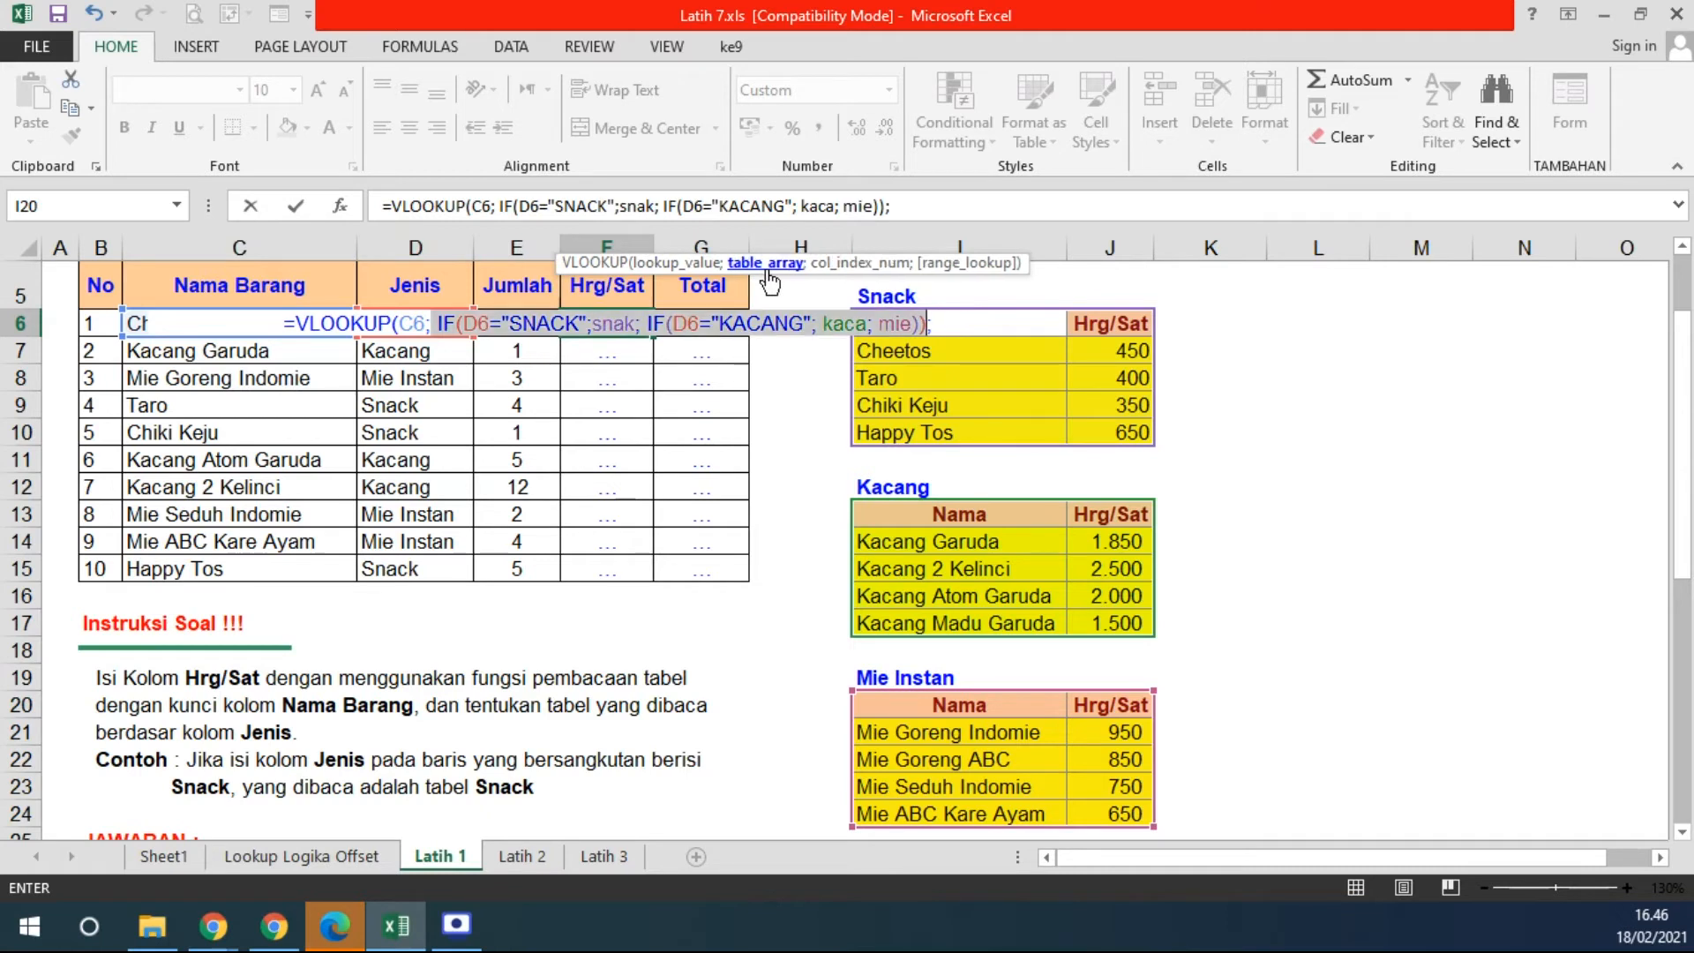
{"action": "left_click", "coordinate": [937, 323]}
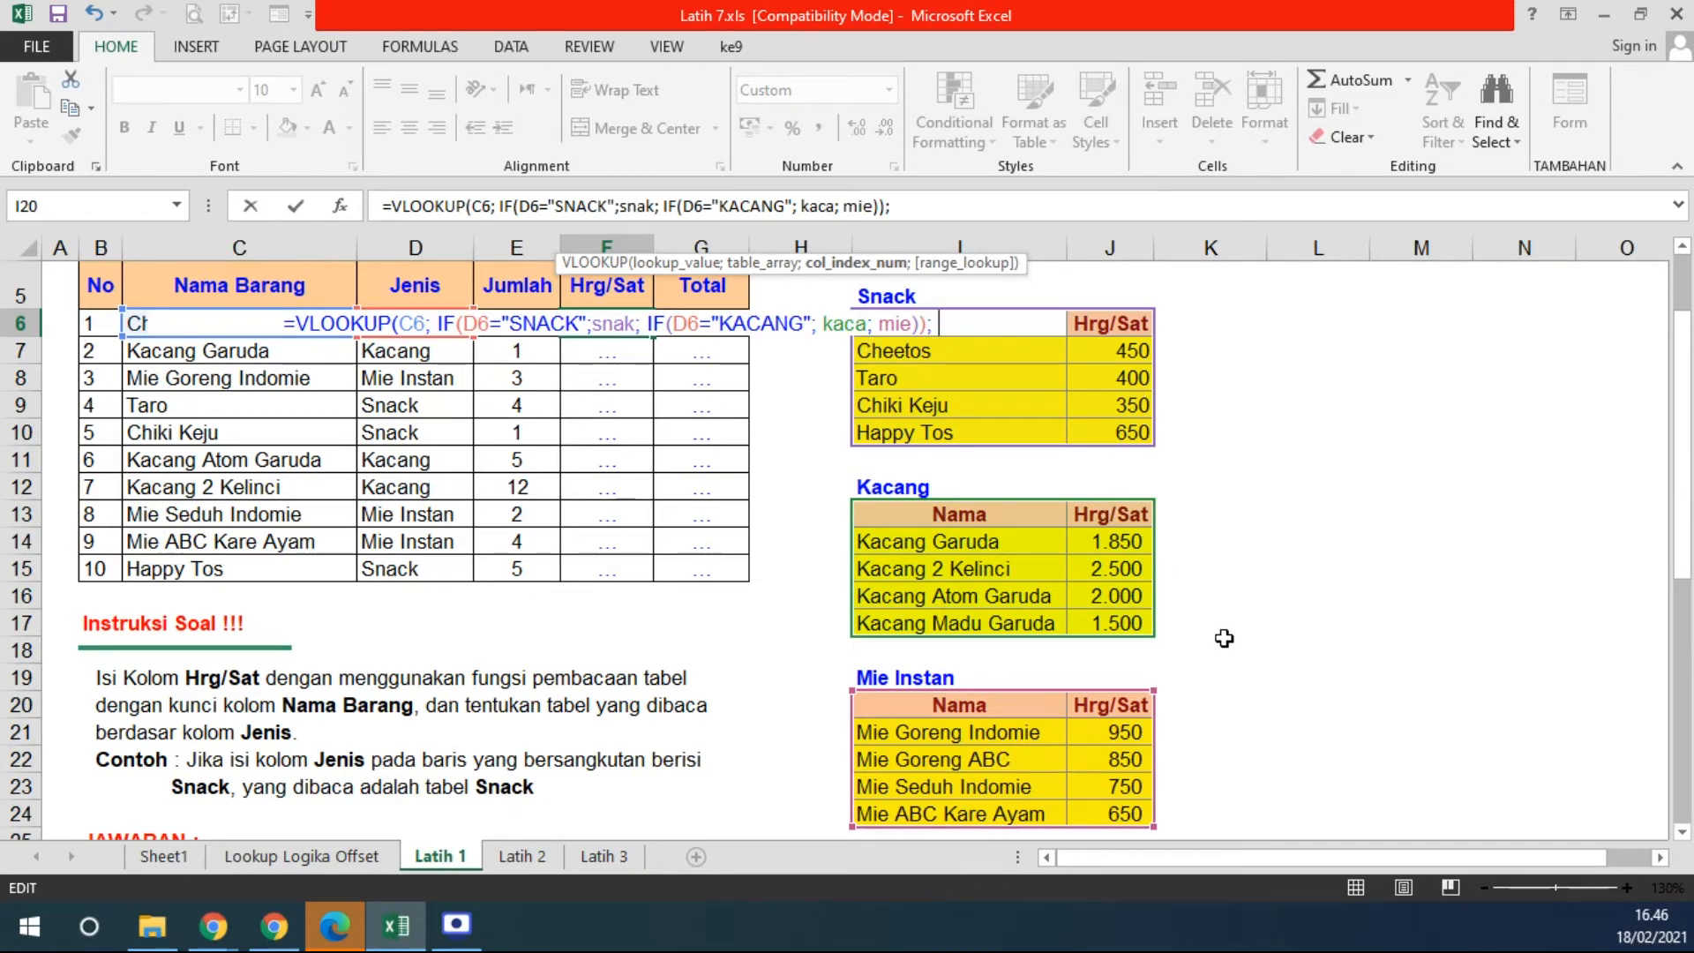
{"action": "type", "text": "2"}
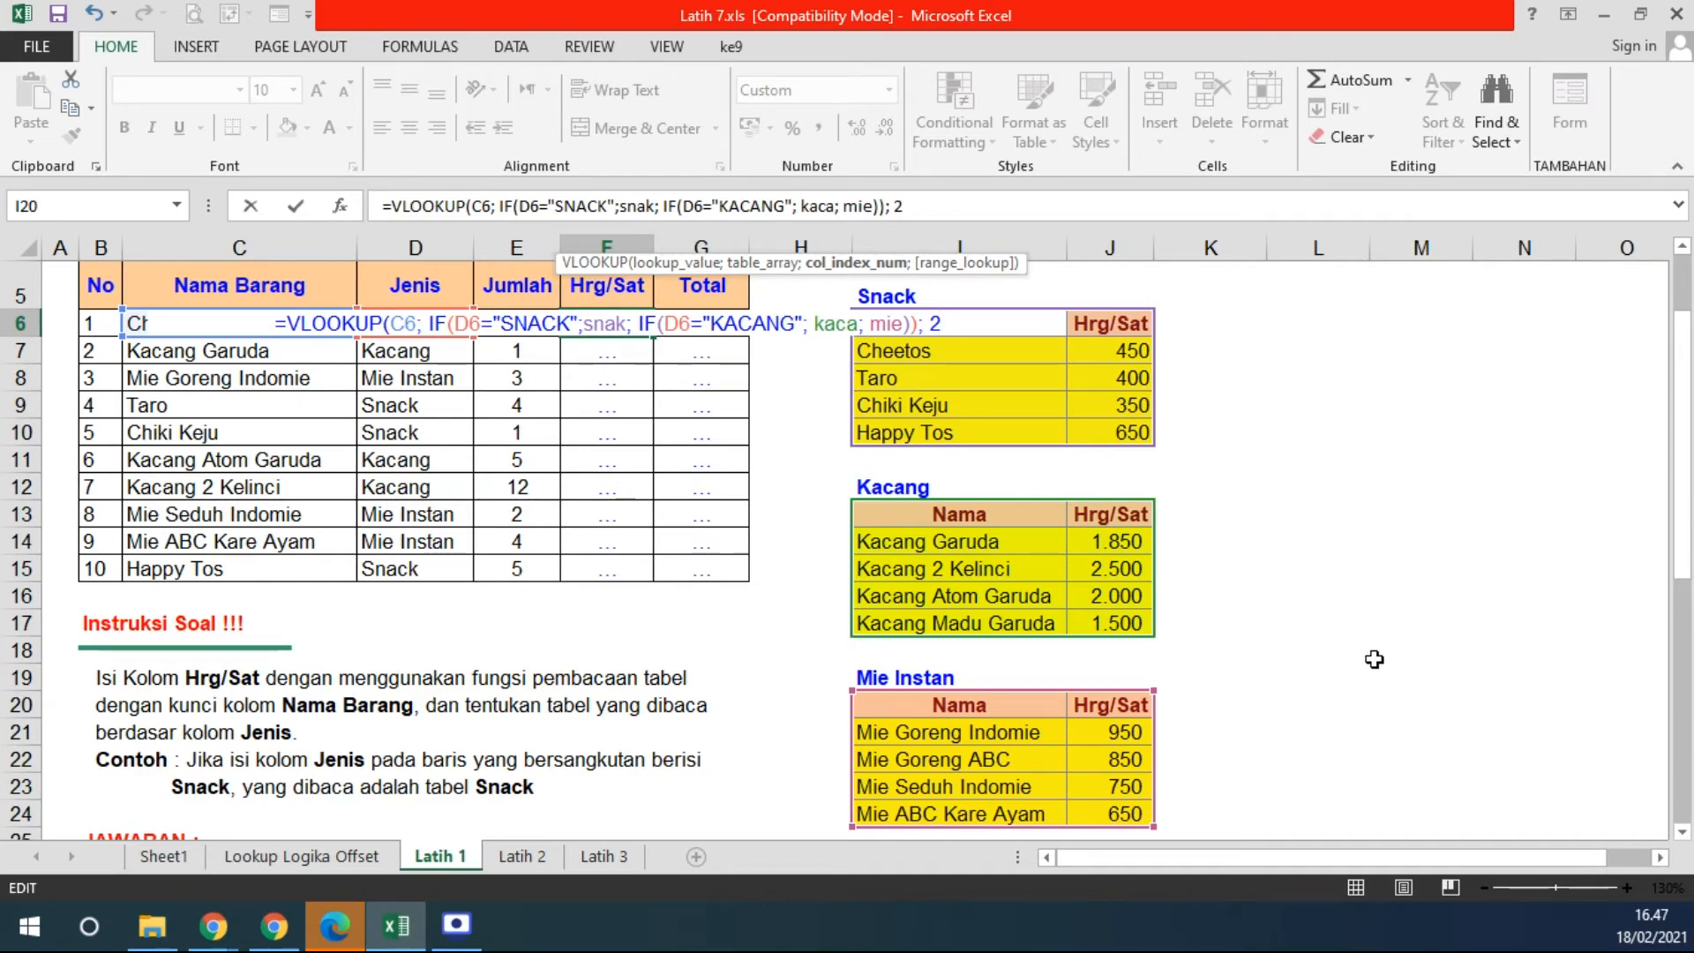
{"action": "type", "text": ";"}
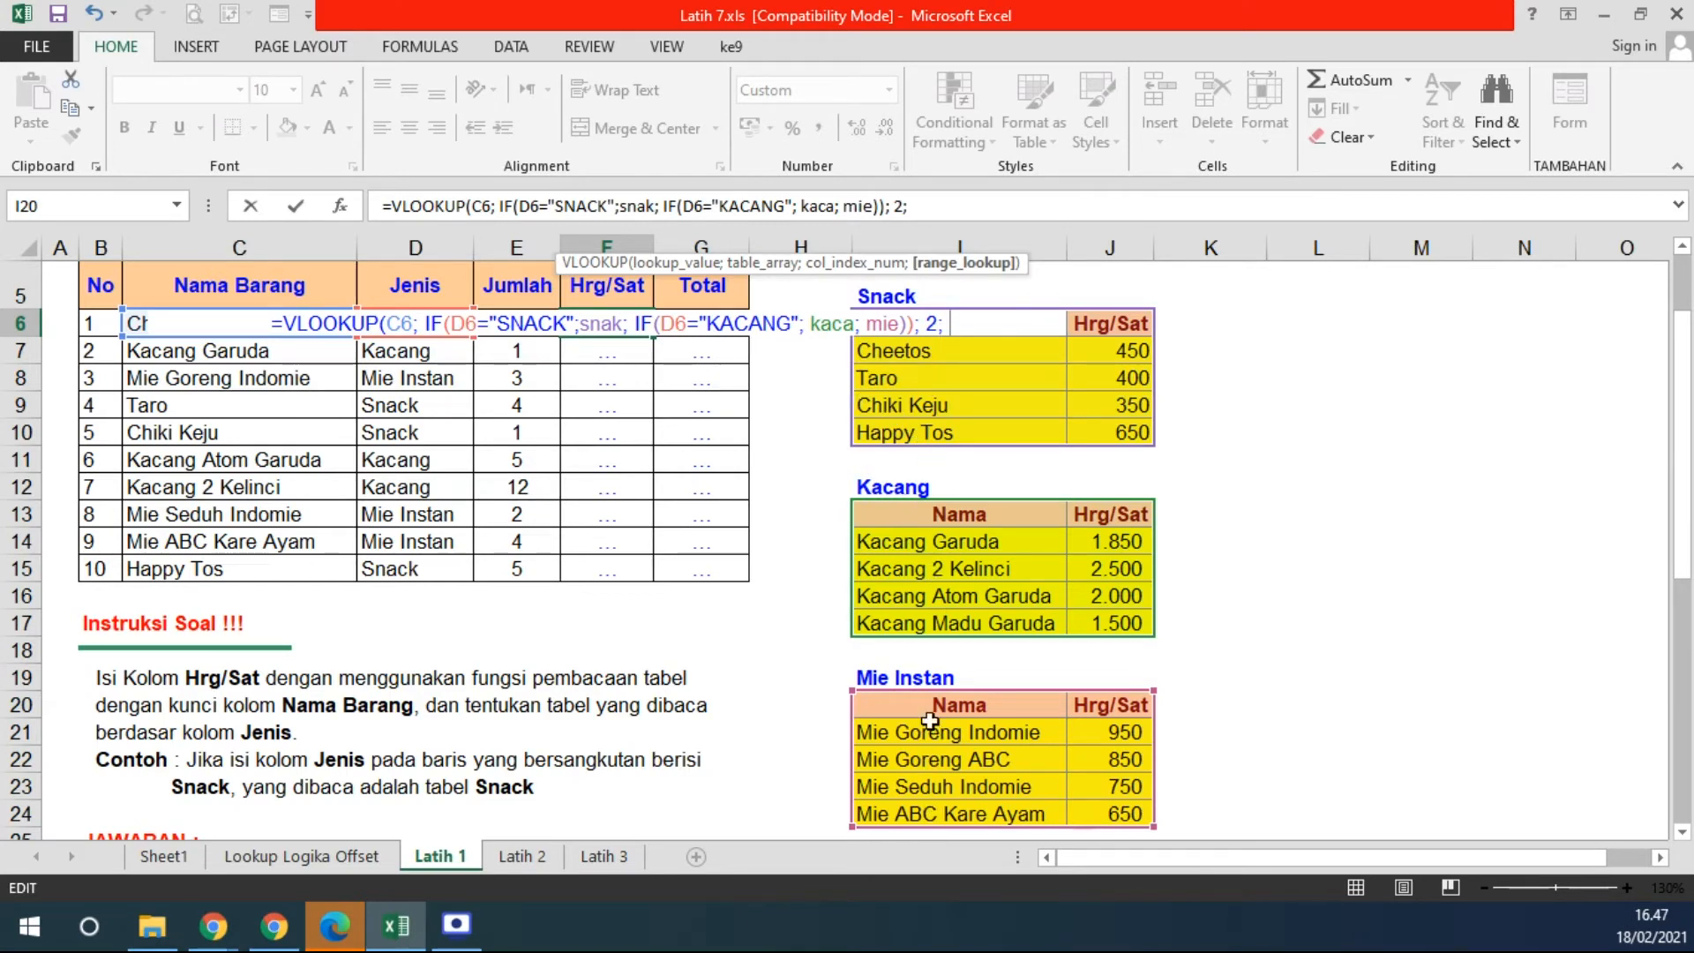
{"action": "type", "text": "FALSE)"}
{"action": "key", "text": "Return"}
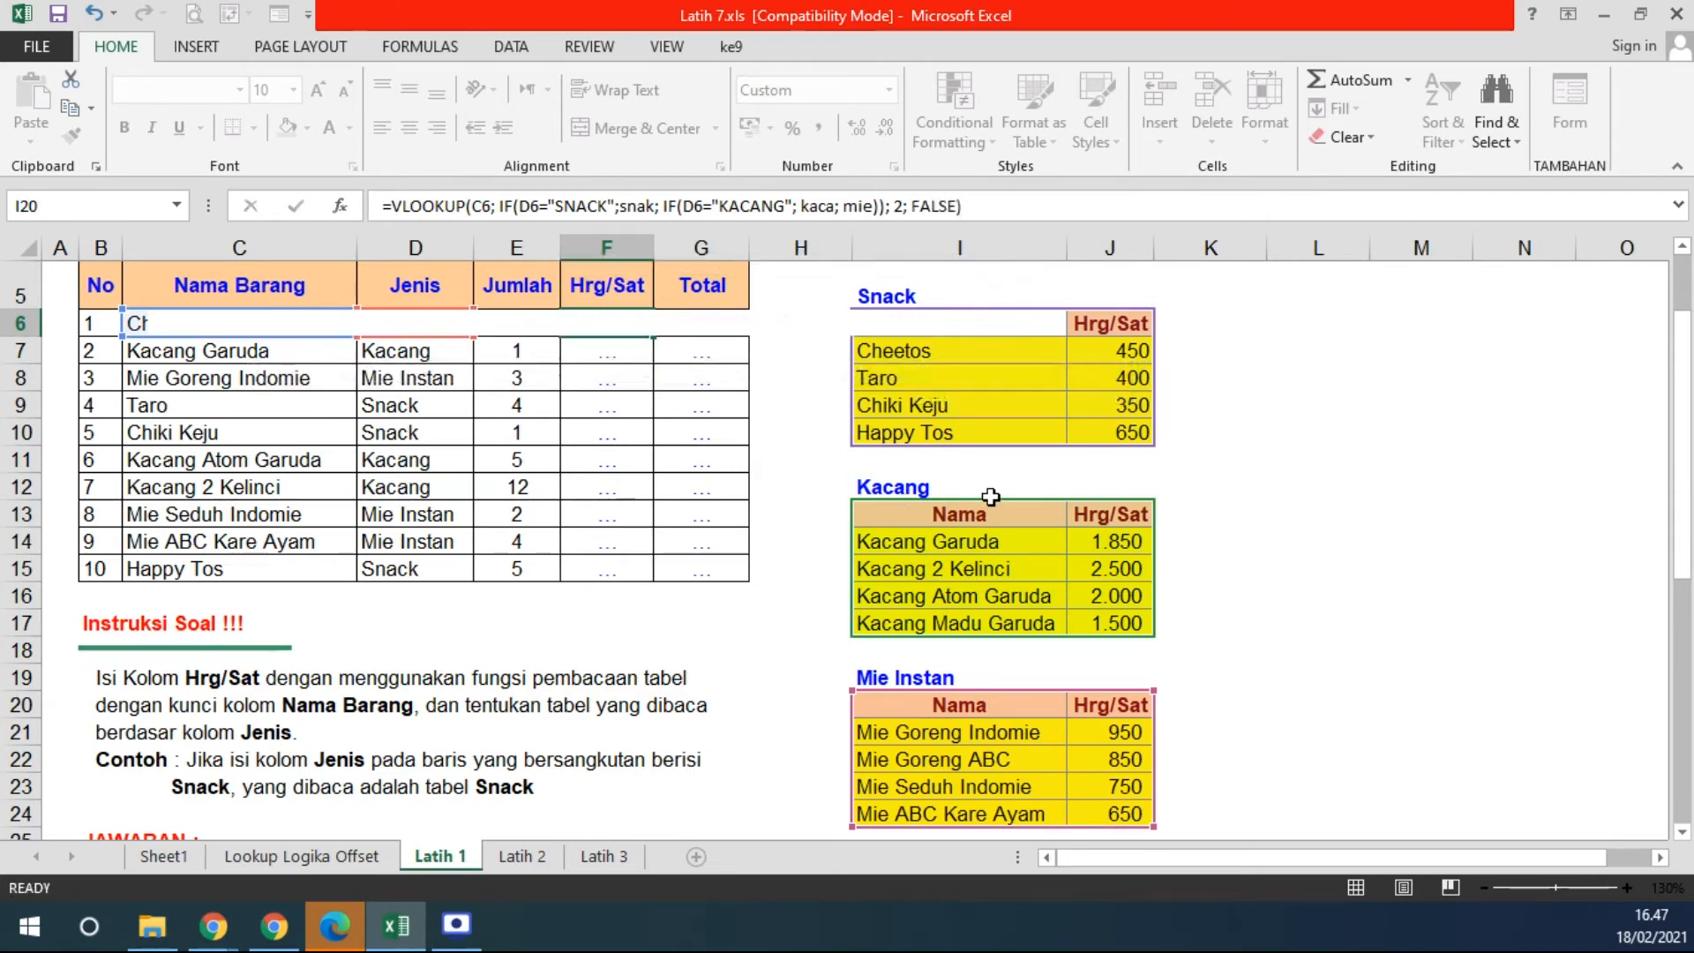
- Fill F6's price lookup formula down to F15, giving 450 through 650
{"action": "left_click", "coordinate": [623, 319]}
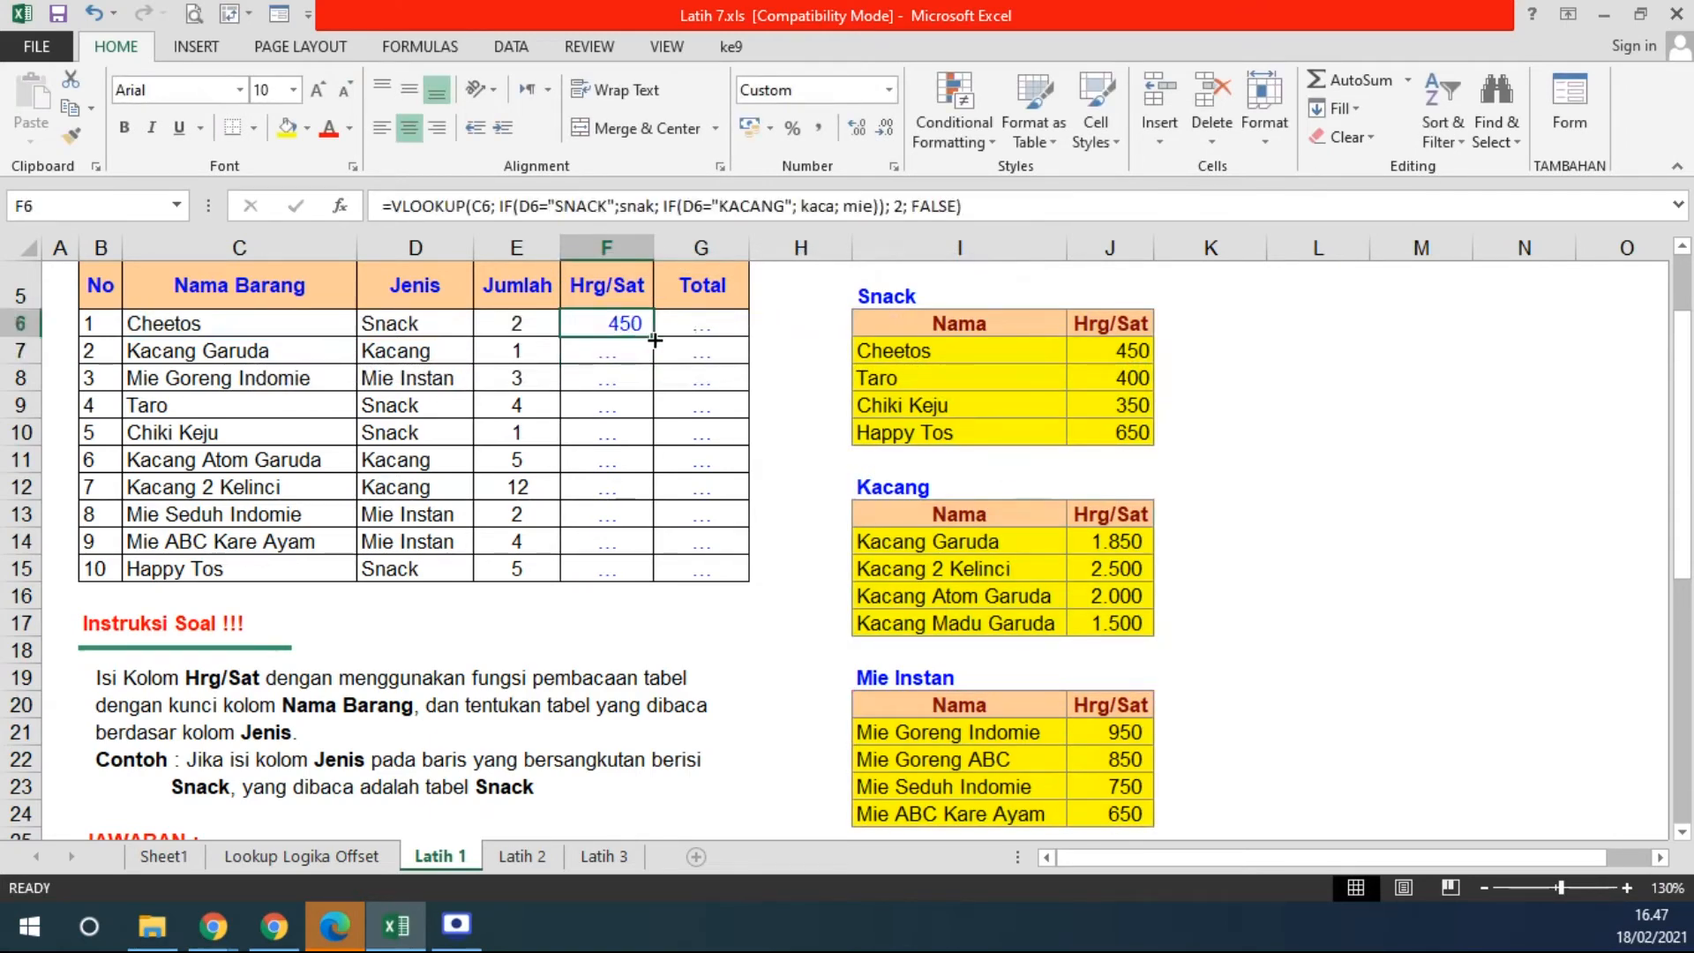
{"action": "double_click", "coordinate": [654, 337]}
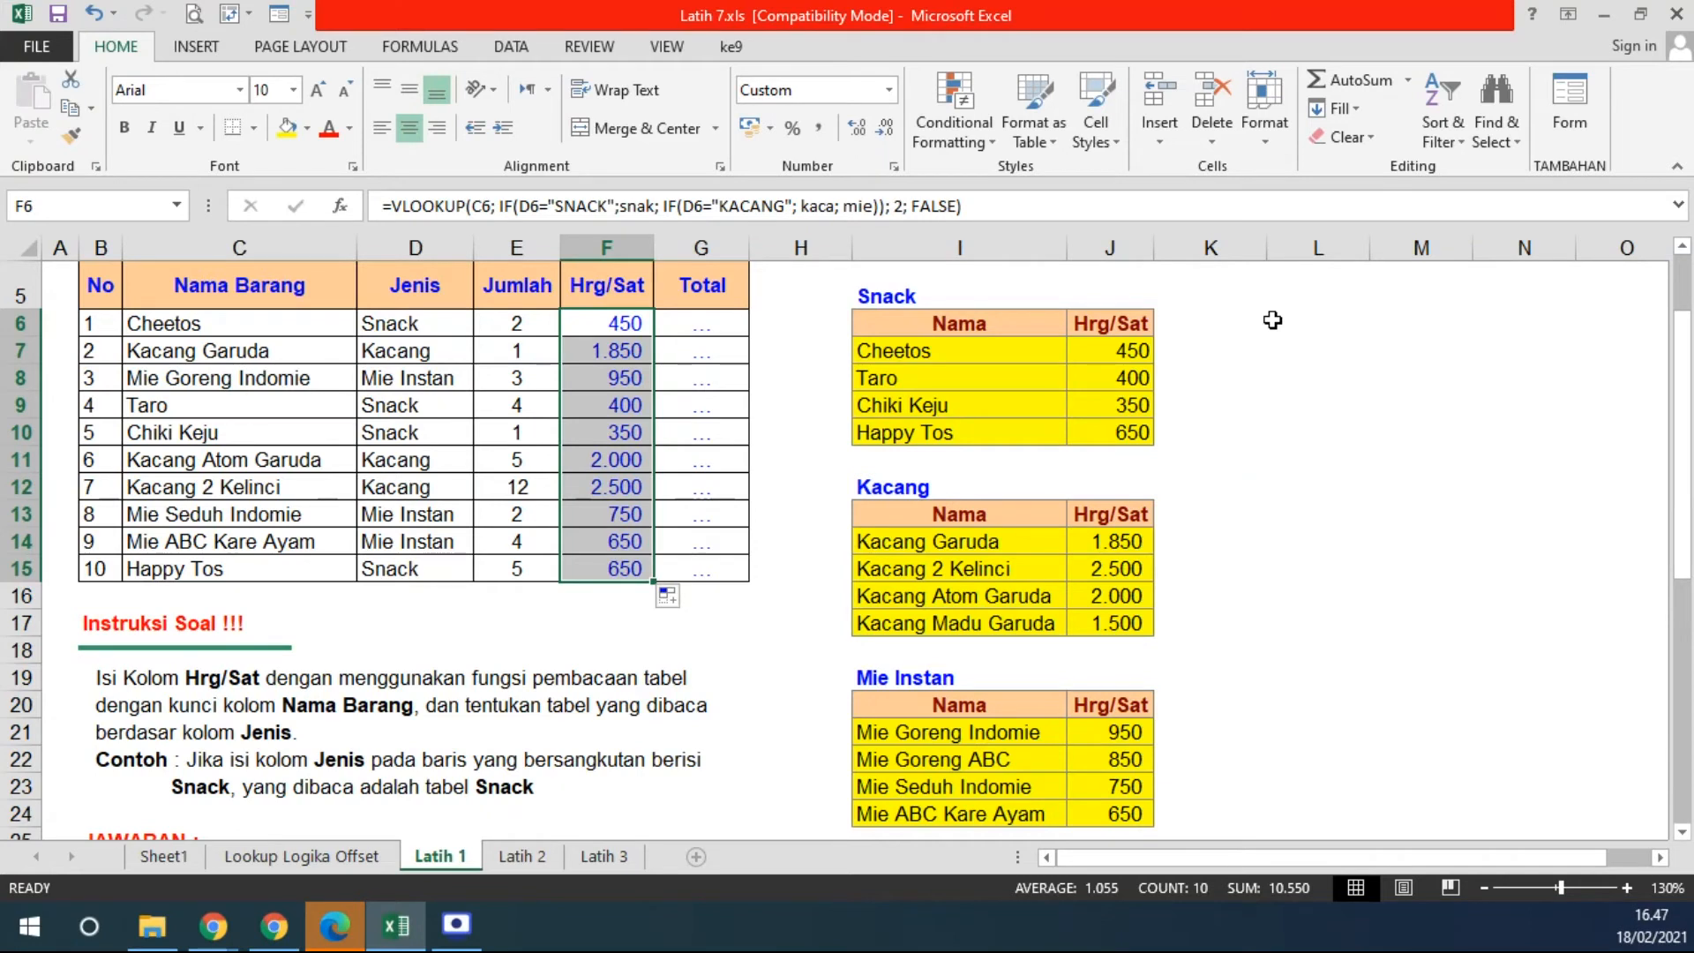
{"action": "left_click", "coordinate": [589, 322]}
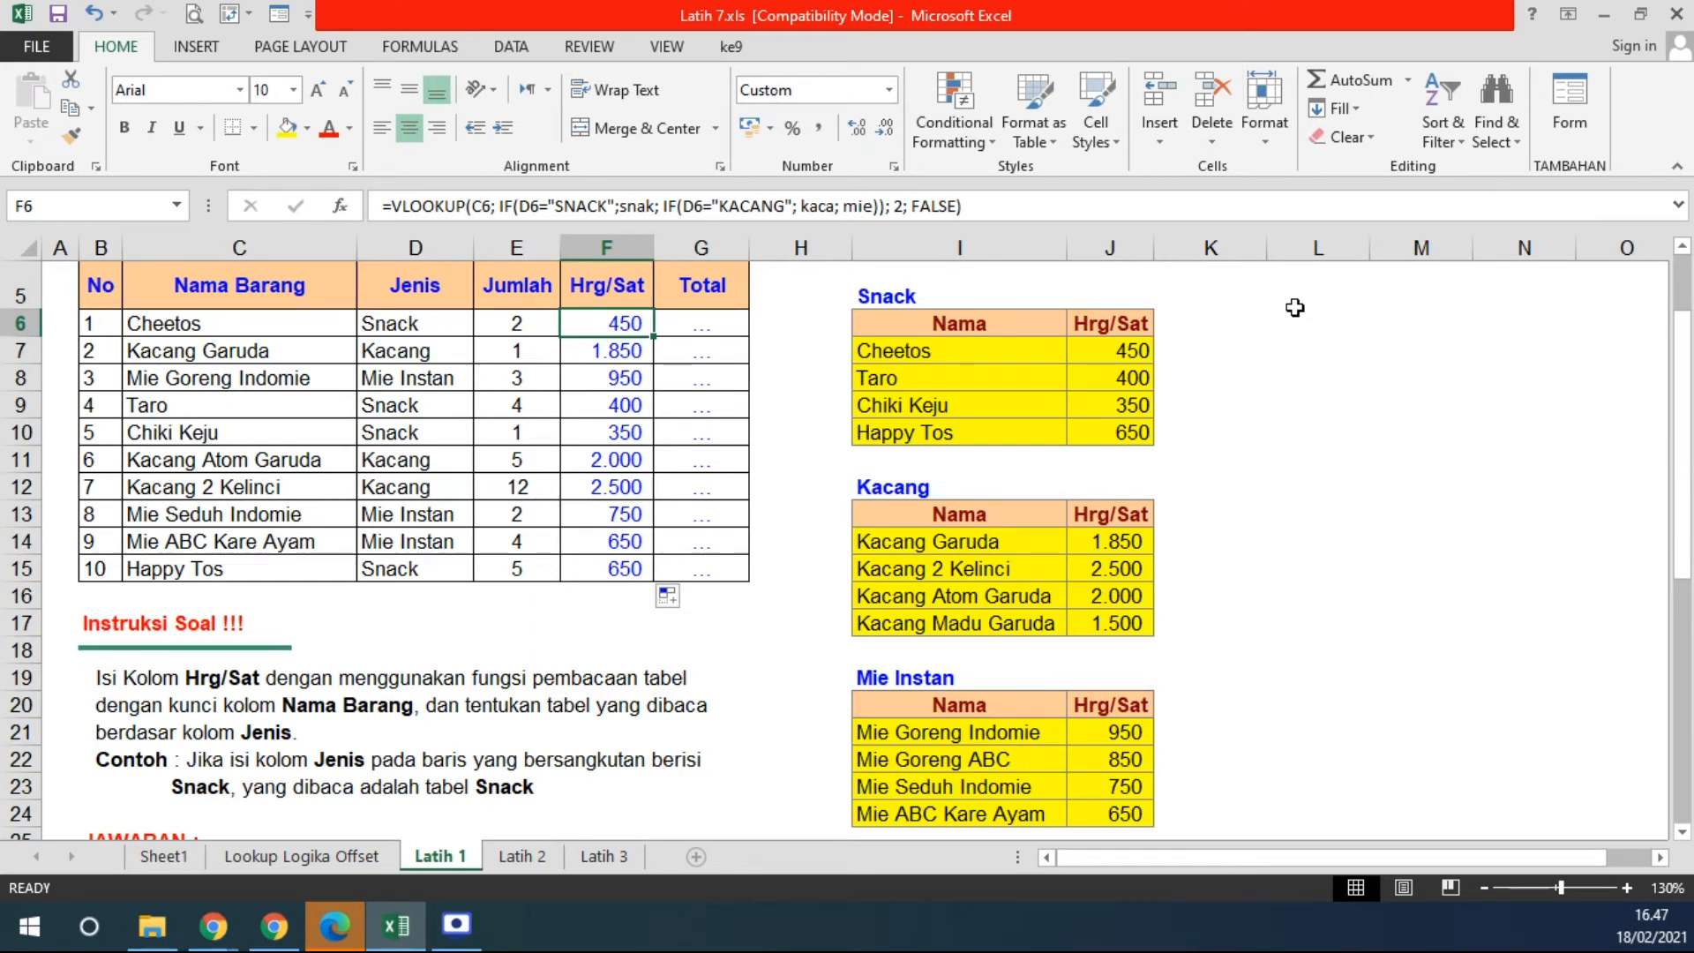
- Enter =E6*F6 in G6 and fill it down to G15, giving 900 through 3.250
{"action": "left_click", "coordinate": [693, 323]}
{"action": "type", "text": "="}
{"action": "key", "text": "Left"}
{"action": "key", "text": "Left"}
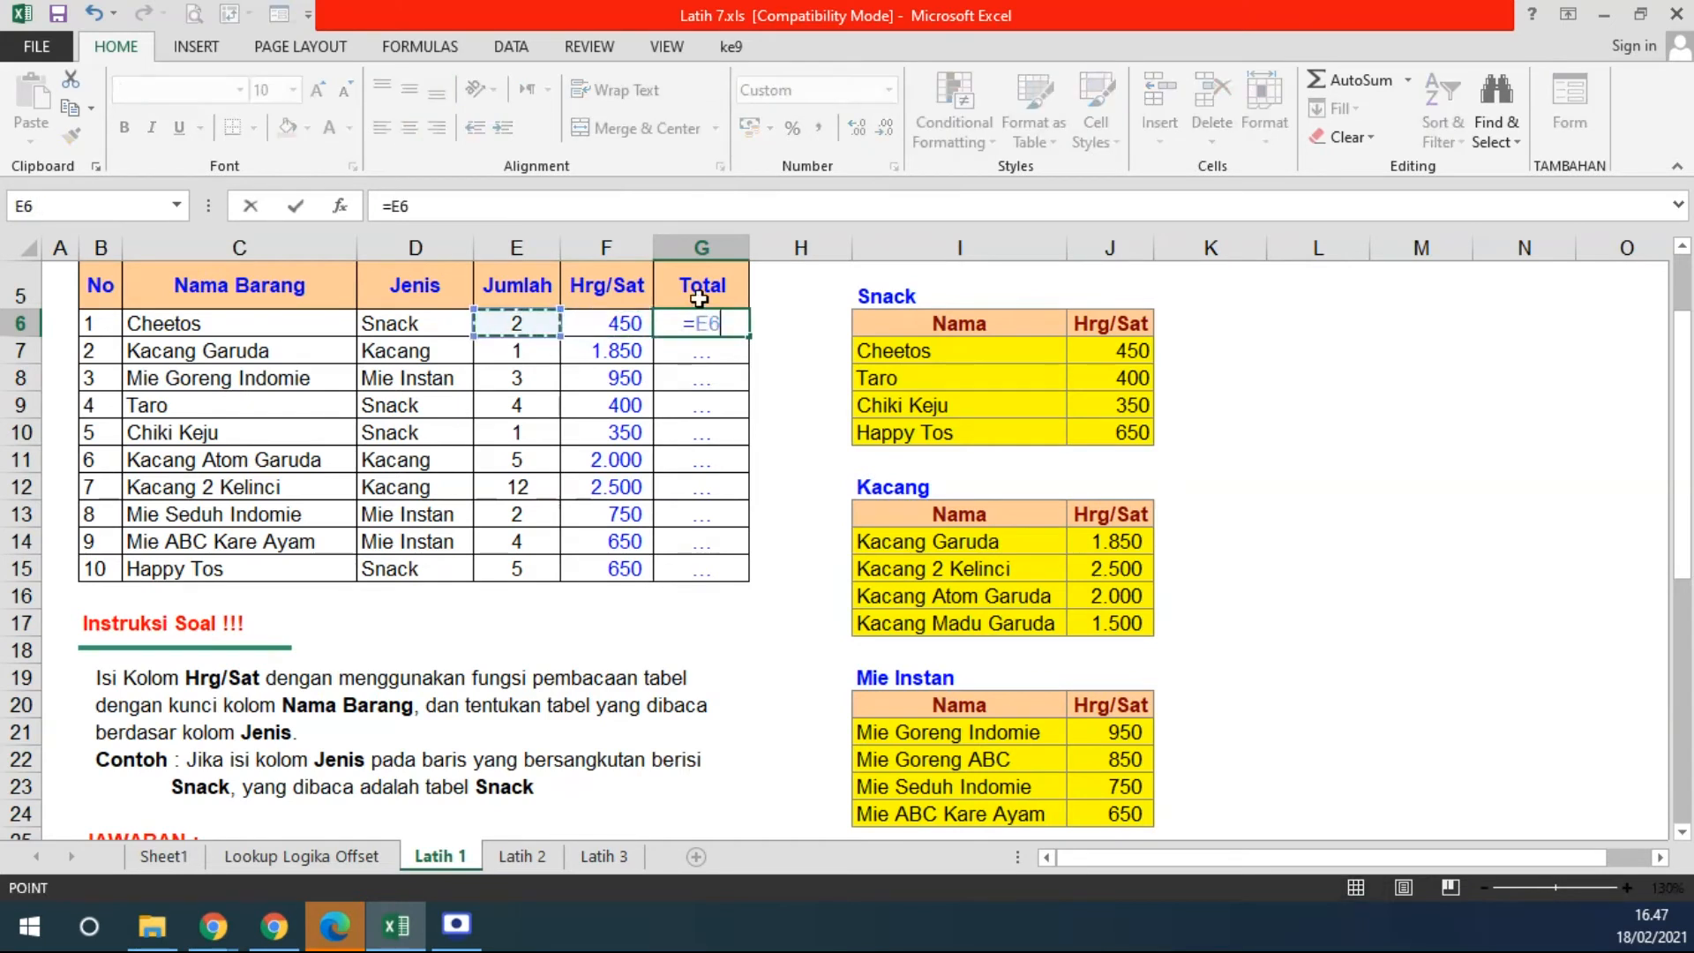
{"action": "type", "text": "*"}
{"action": "key", "text": "Left"}
{"action": "key", "text": "Return"}
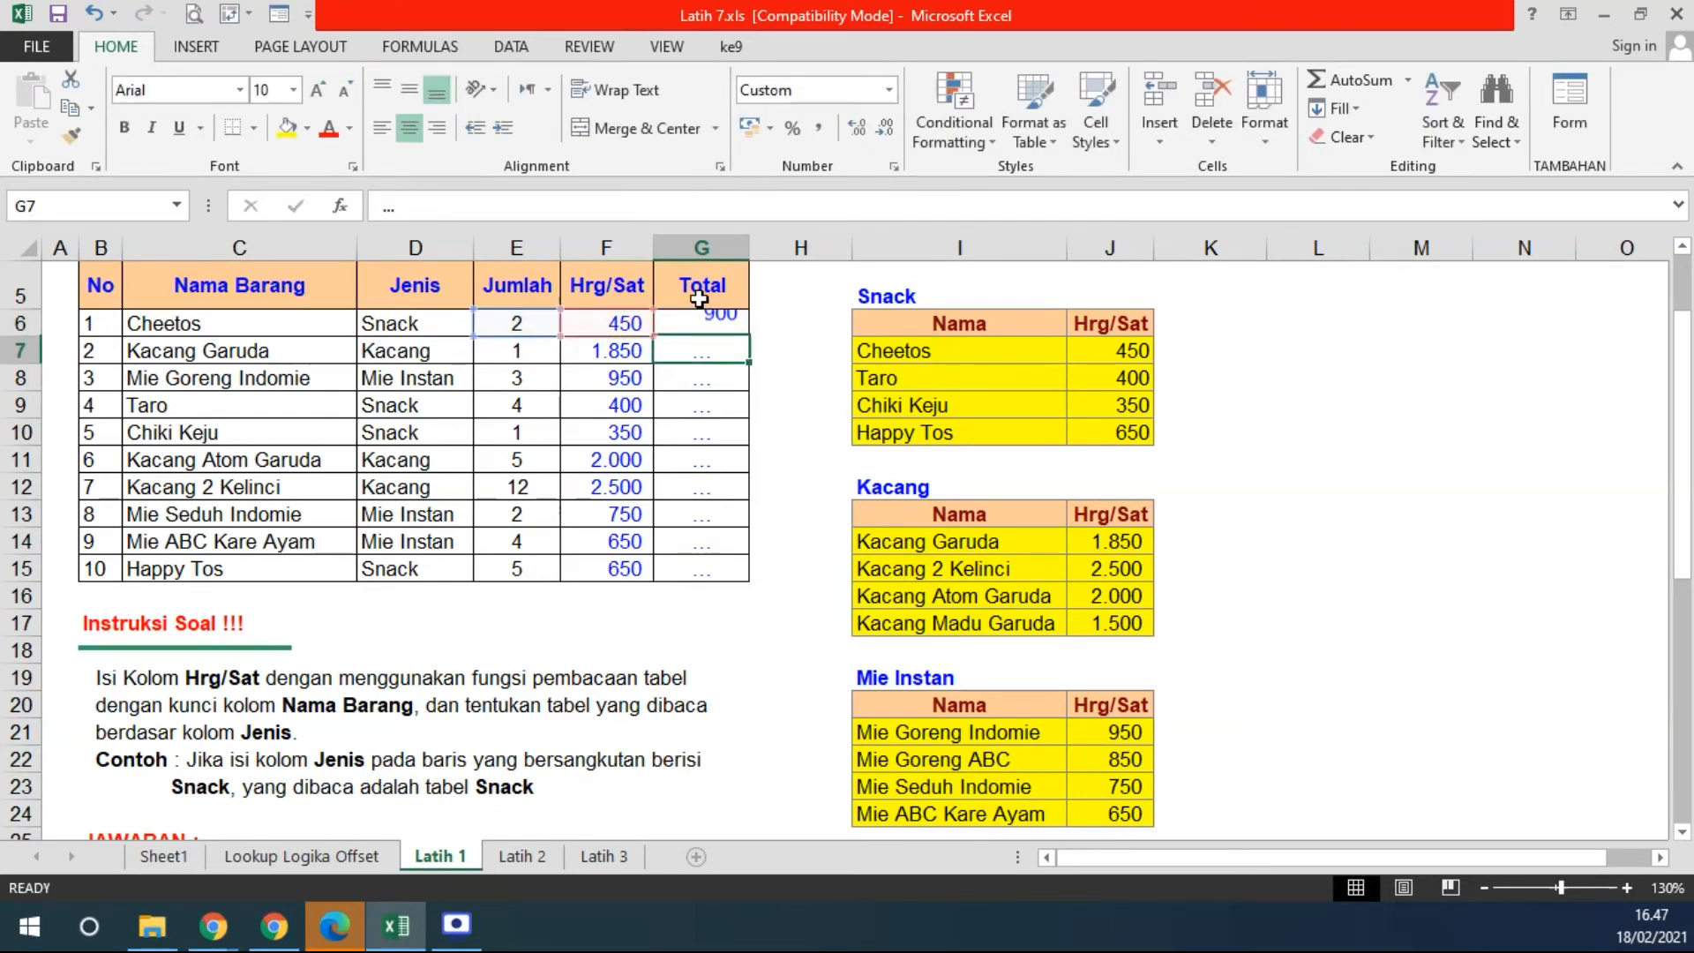
{"action": "double_click", "coordinate": [749, 336]}
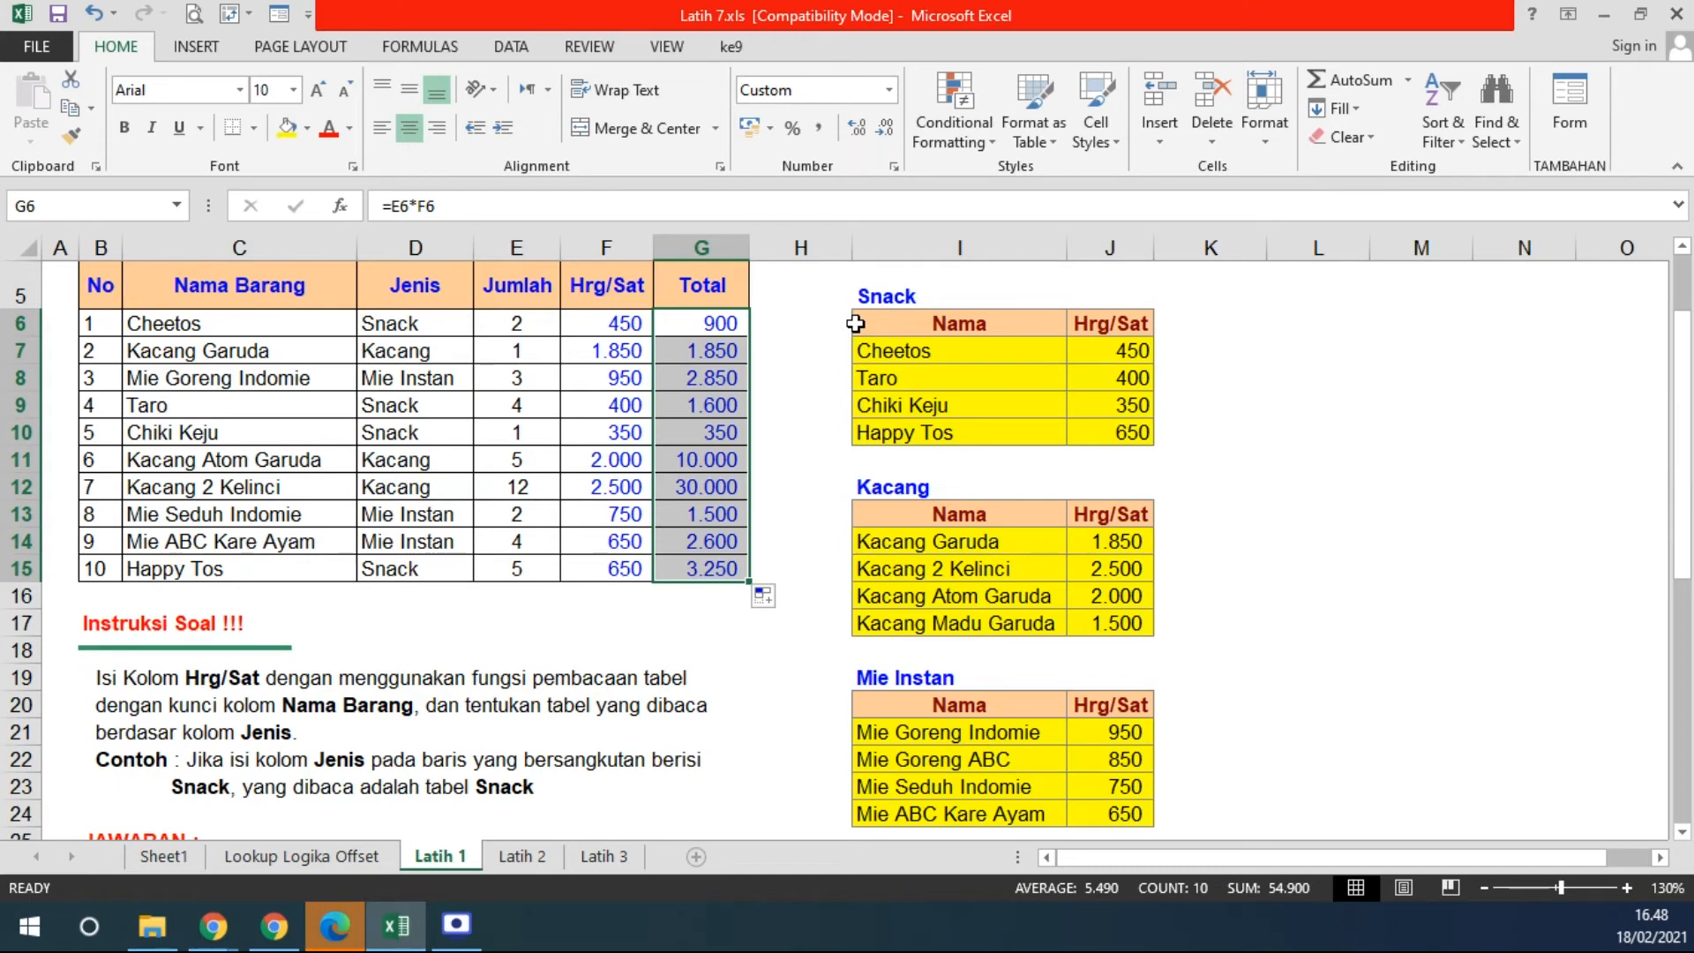
- Switch to Latih 2 and review the order form, its MENU cells F5:F9 and the Daftar Menu list
{"action": "left_click", "coordinate": [545, 856]}
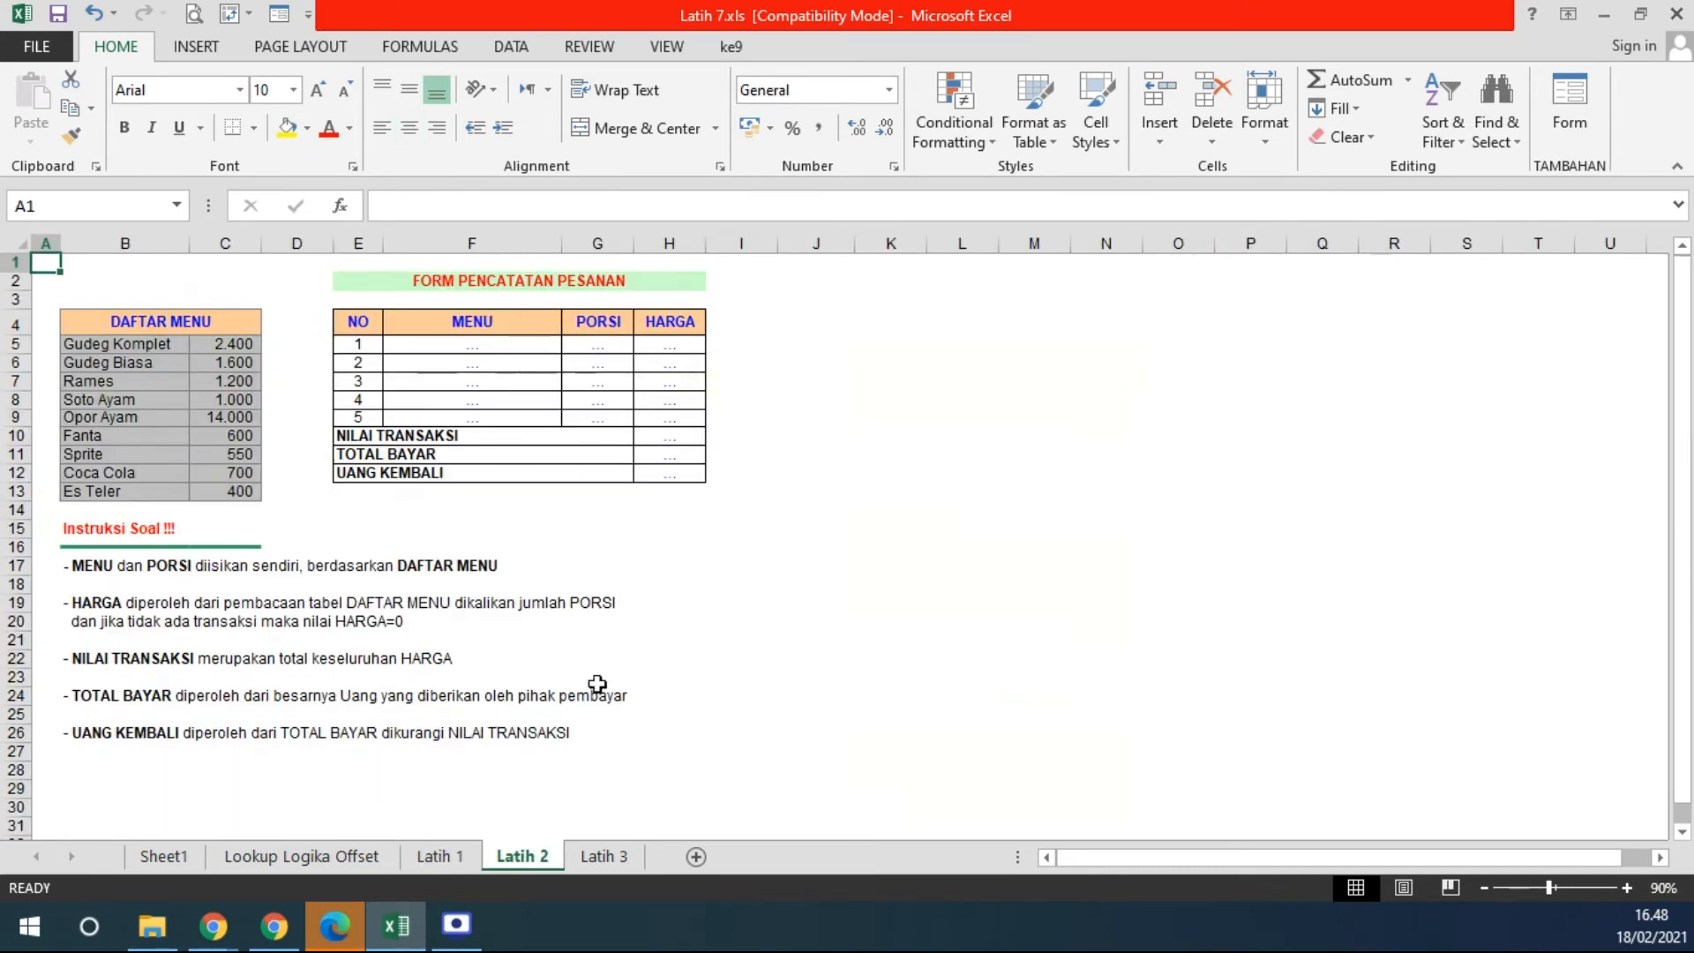
{"action": "scroll", "coordinate": [439, 529], "scroll_direction": "up", "scroll_amount": 4, "text": "ctrl"}
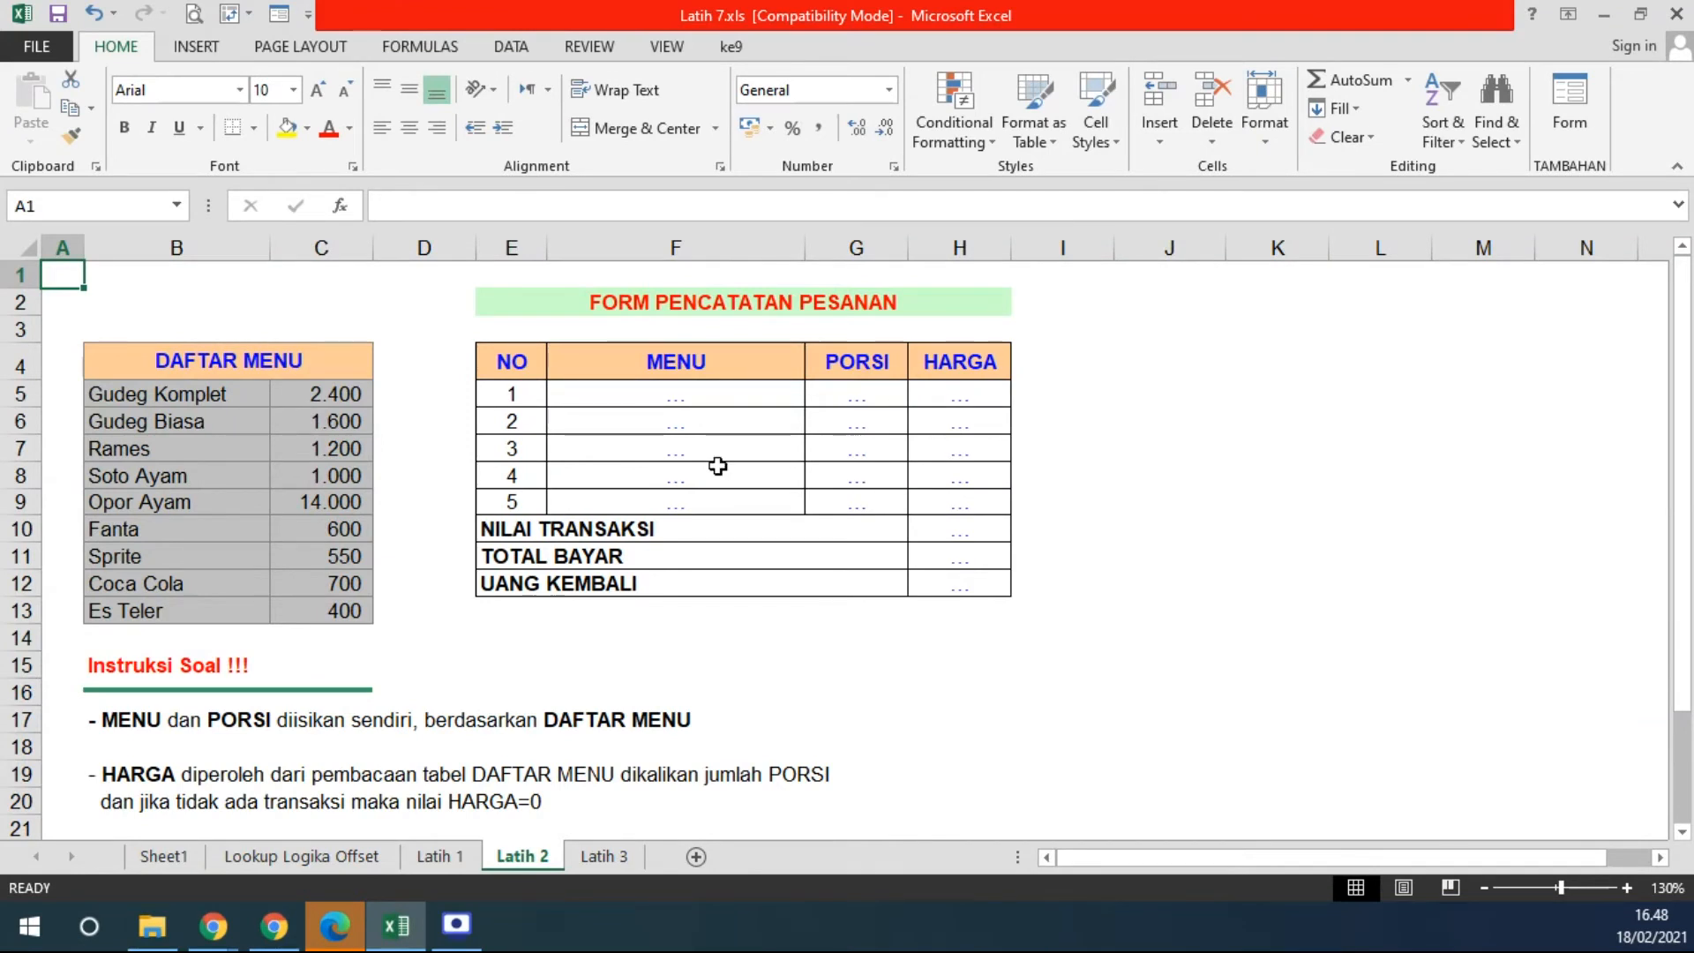
{"action": "left_click_drag", "start_coordinate": [676, 395], "coordinate": [686, 491]}
{"action": "left_click", "coordinate": [686, 398]}
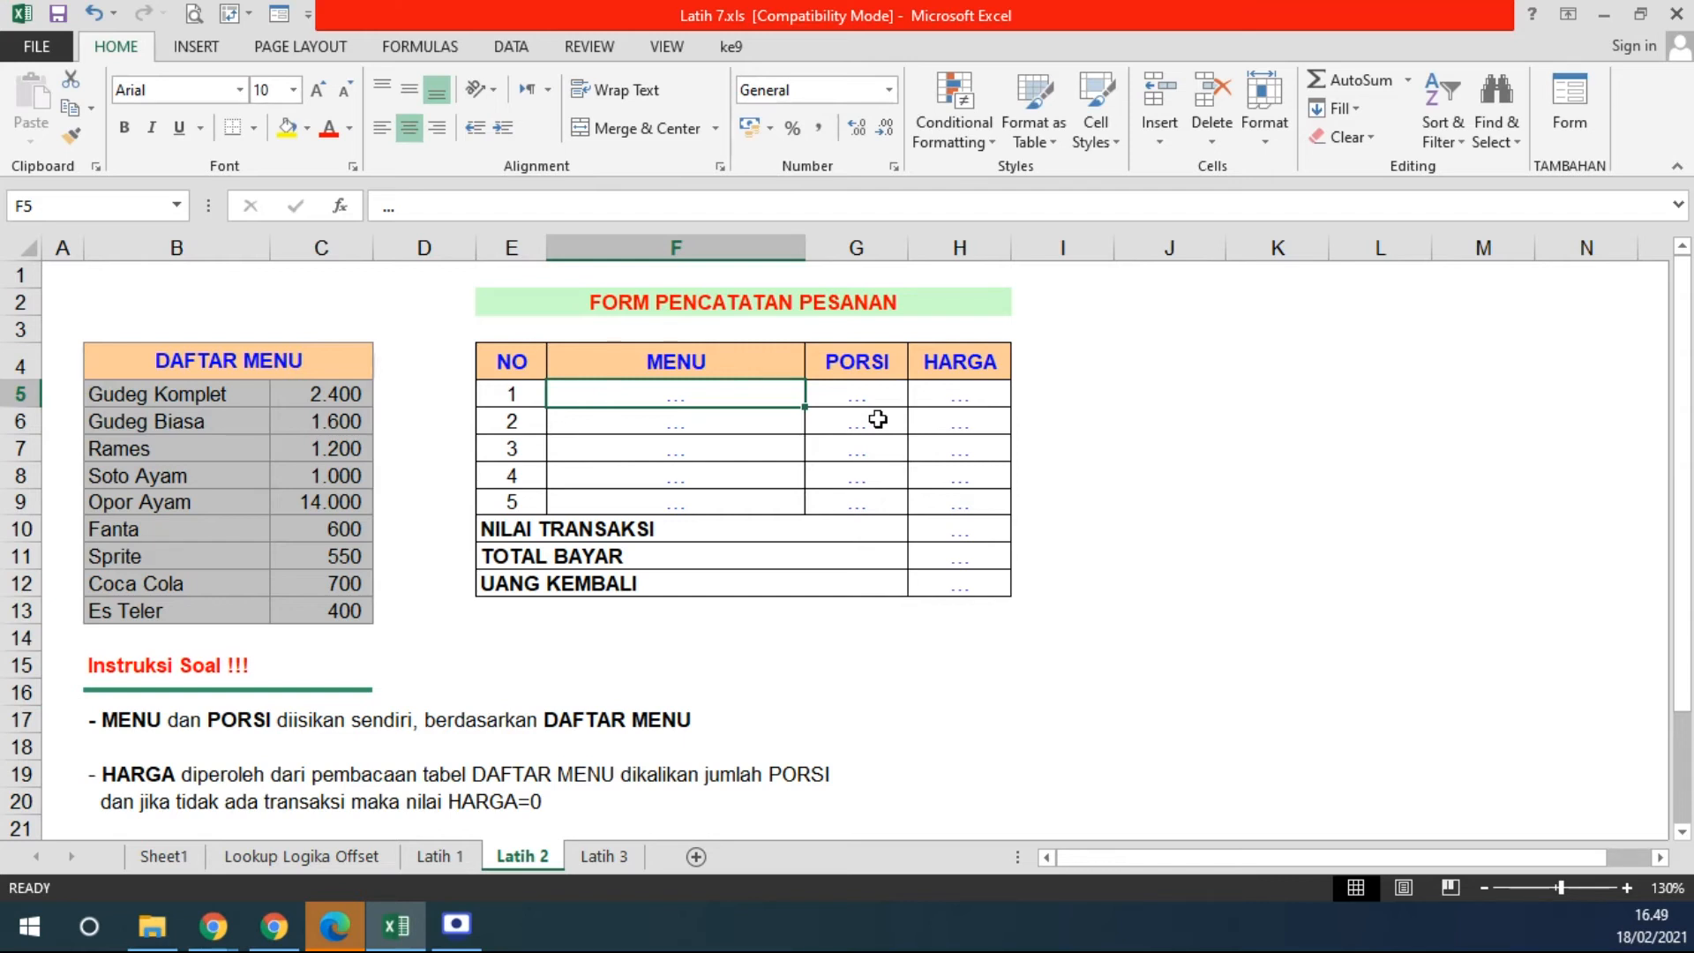
{"action": "left_click_drag", "start_coordinate": [510, 367], "coordinate": [952, 582]}
{"action": "left_click_drag", "start_coordinate": [523, 329], "coordinate": [983, 328]}
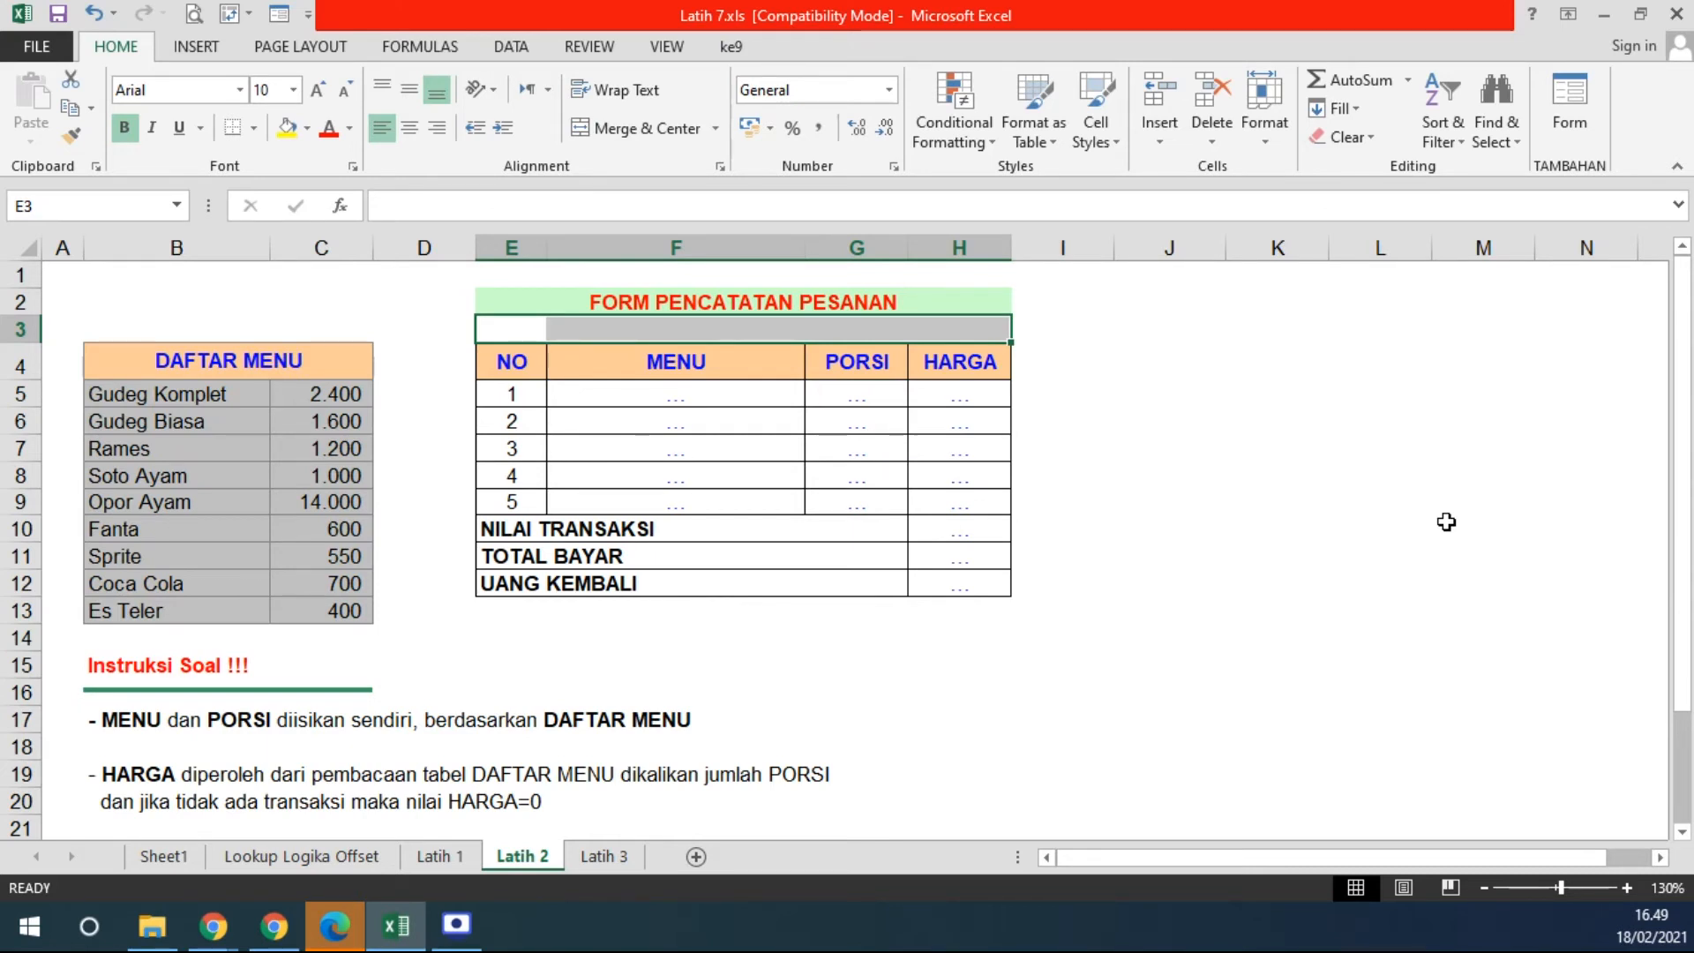
{"action": "left_click", "coordinate": [684, 397]}
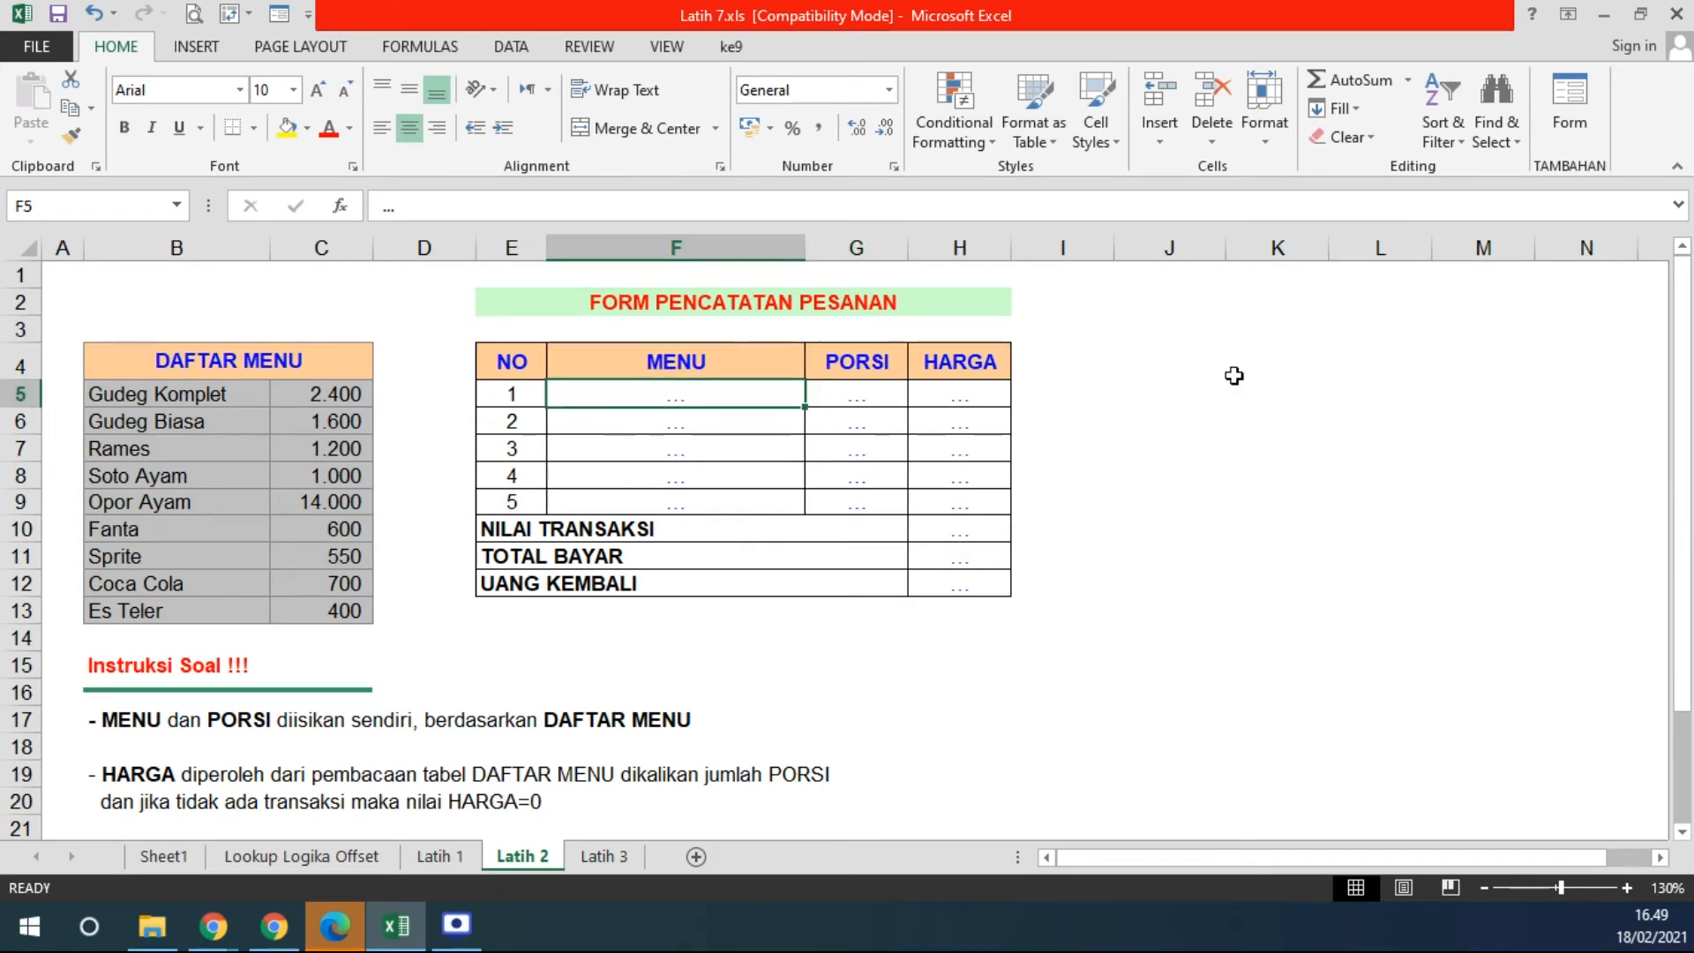
- Enter the menu items RAMES, FANTA and GUDEG BIASA in F5:F7
{"action": "type", "text": "RAMES"}
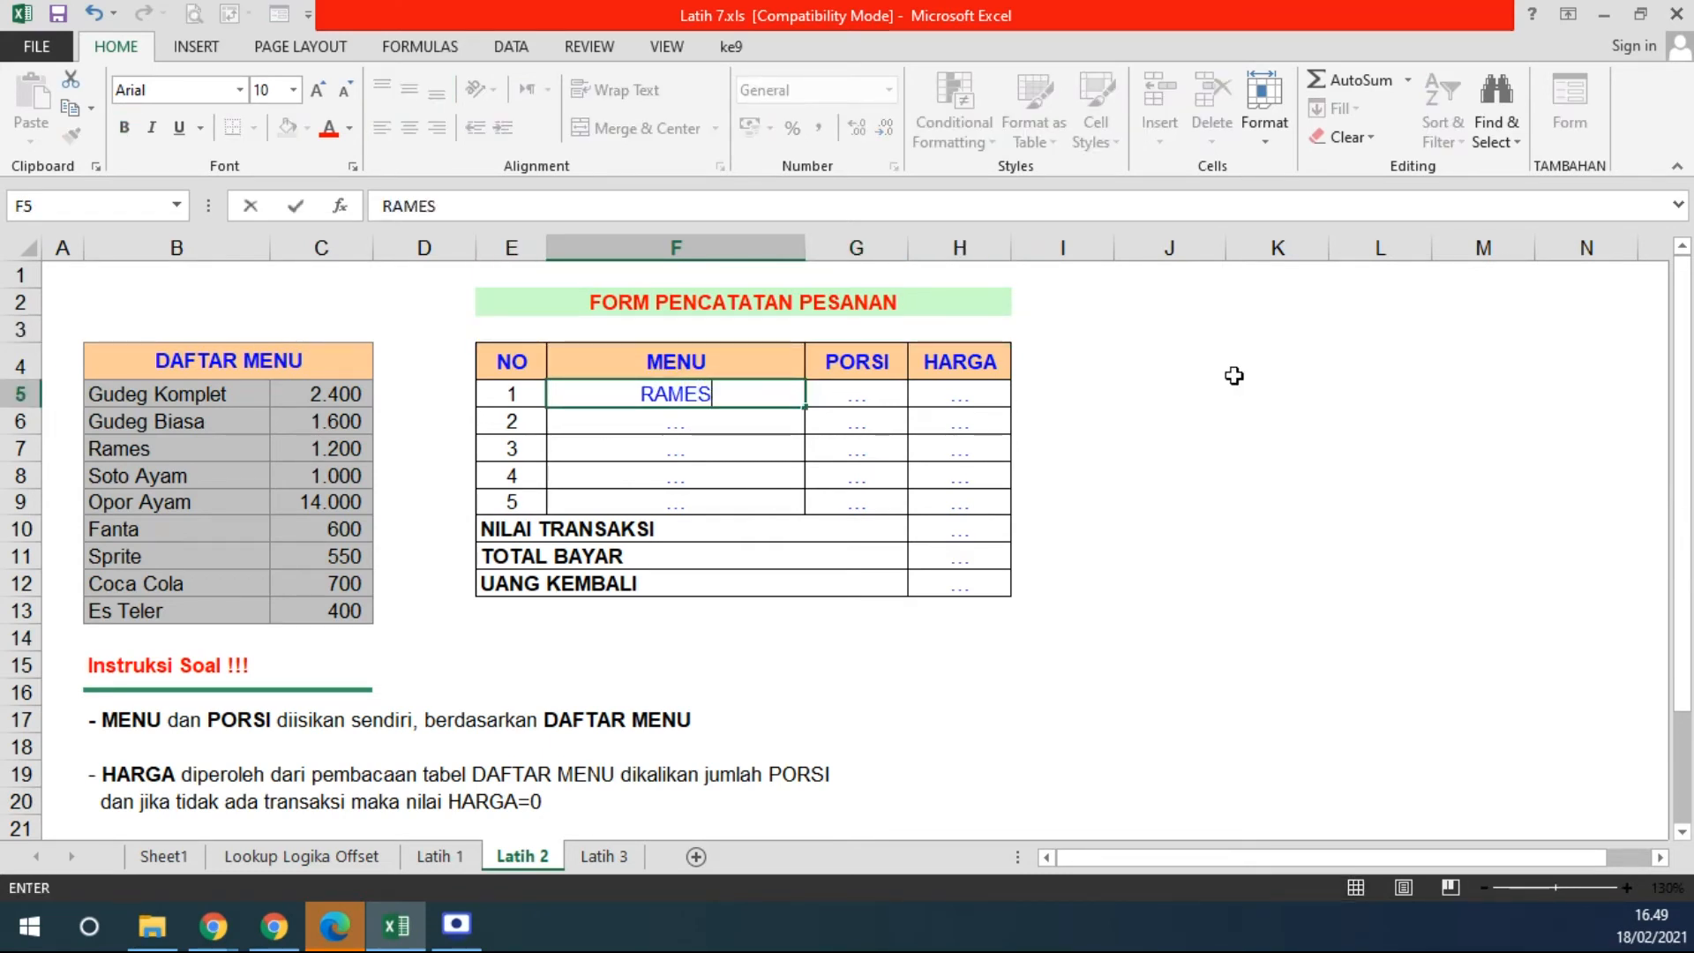
{"action": "key", "text": "Return"}
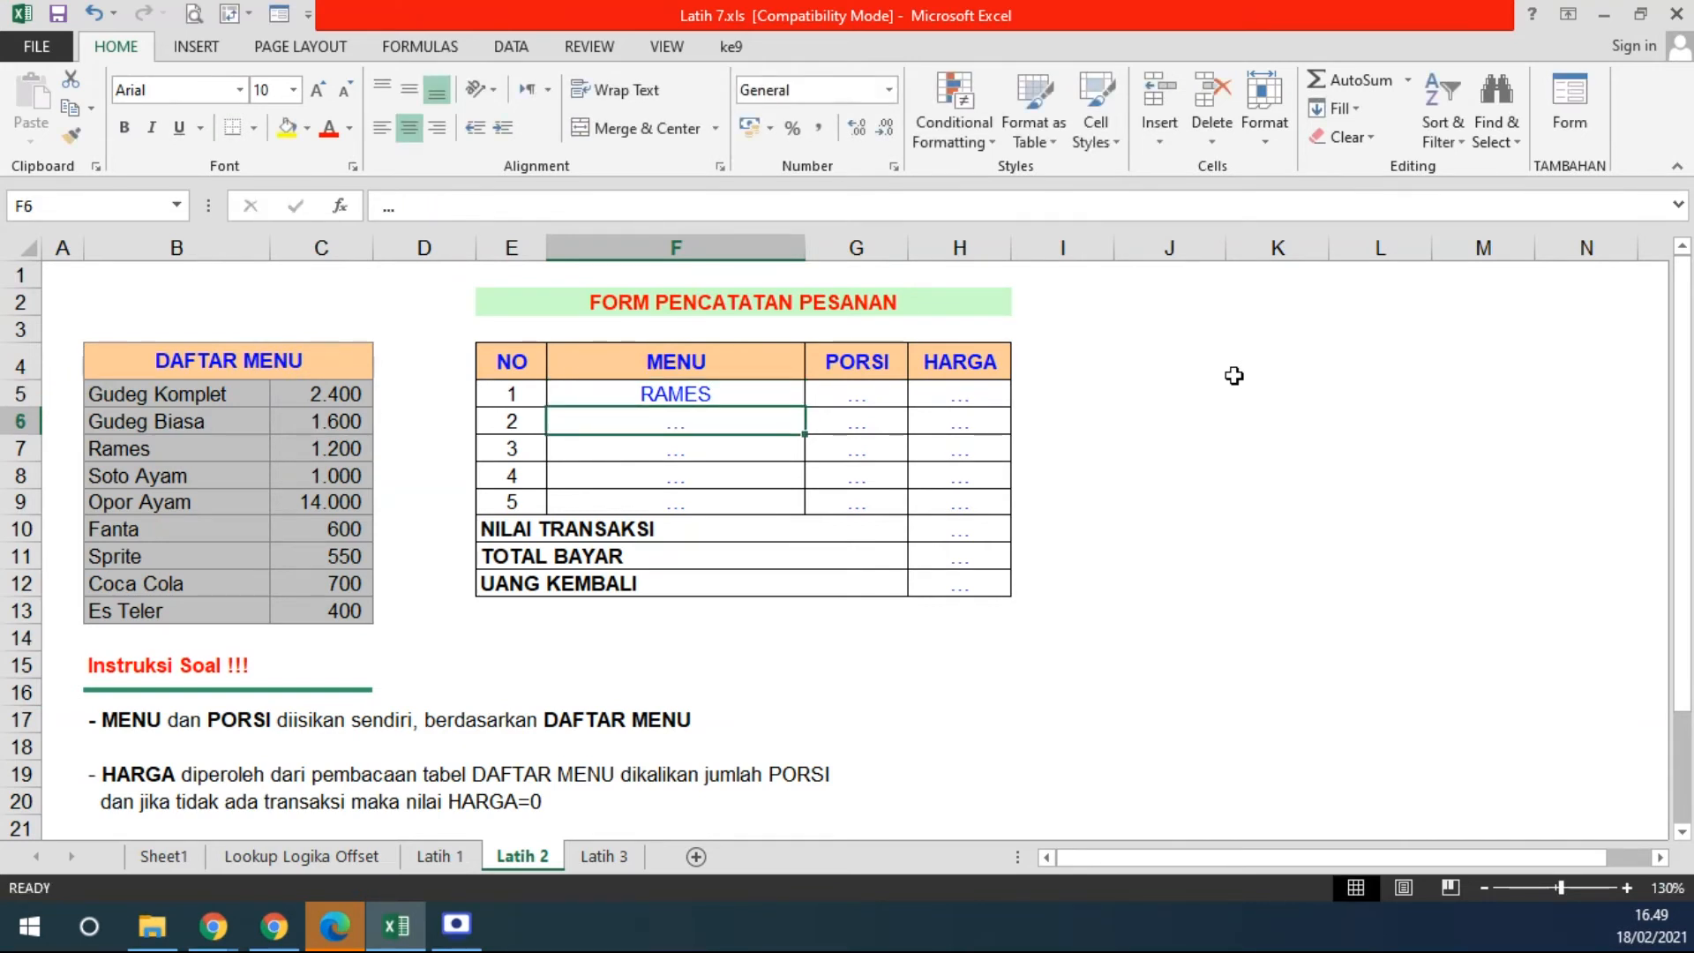
{"action": "type", "text": "FANTA"}
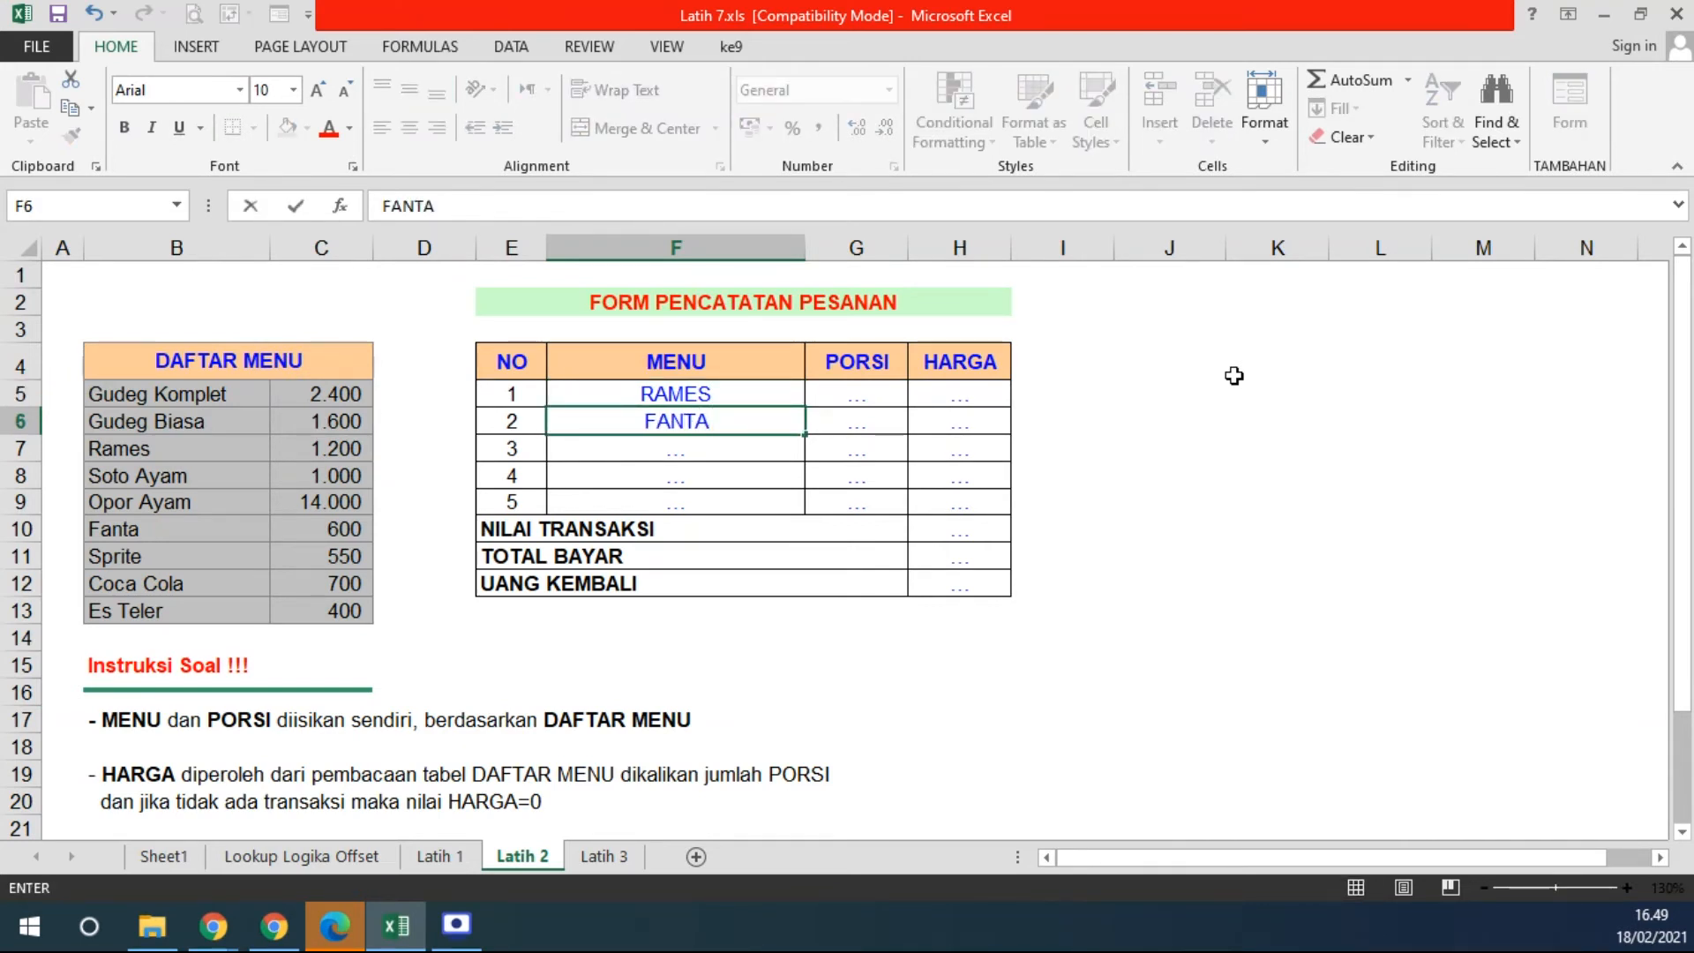
{"action": "key", "text": "Return"}
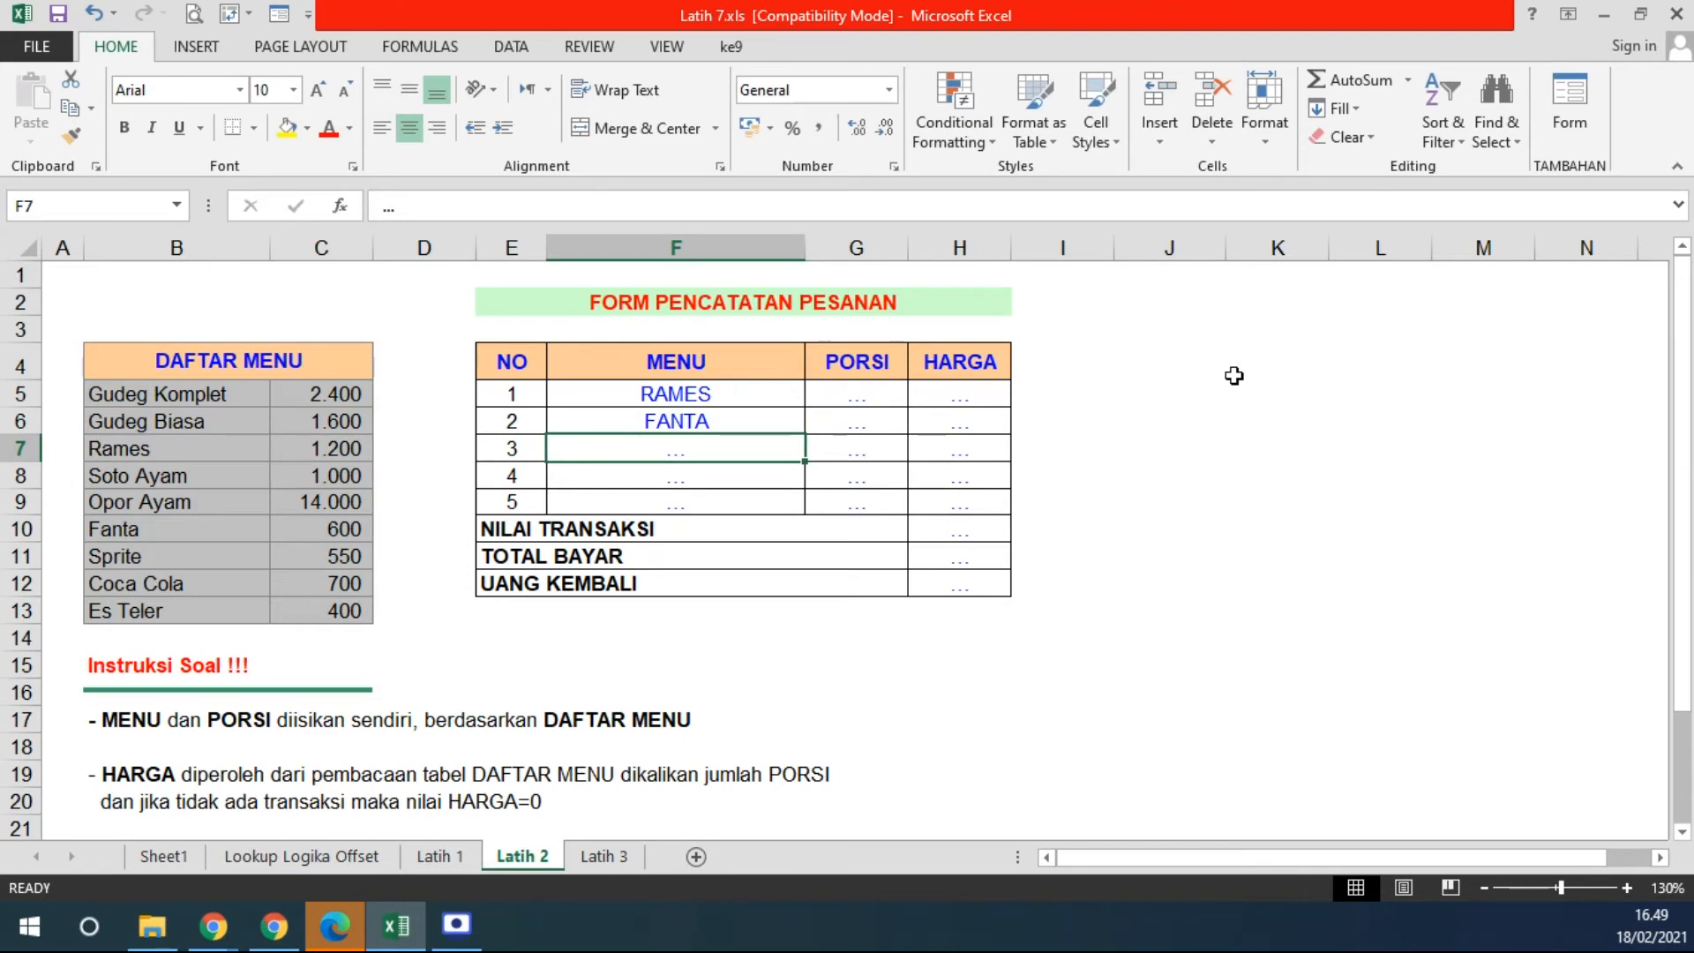
{"action": "type", "text": "GUDE"}
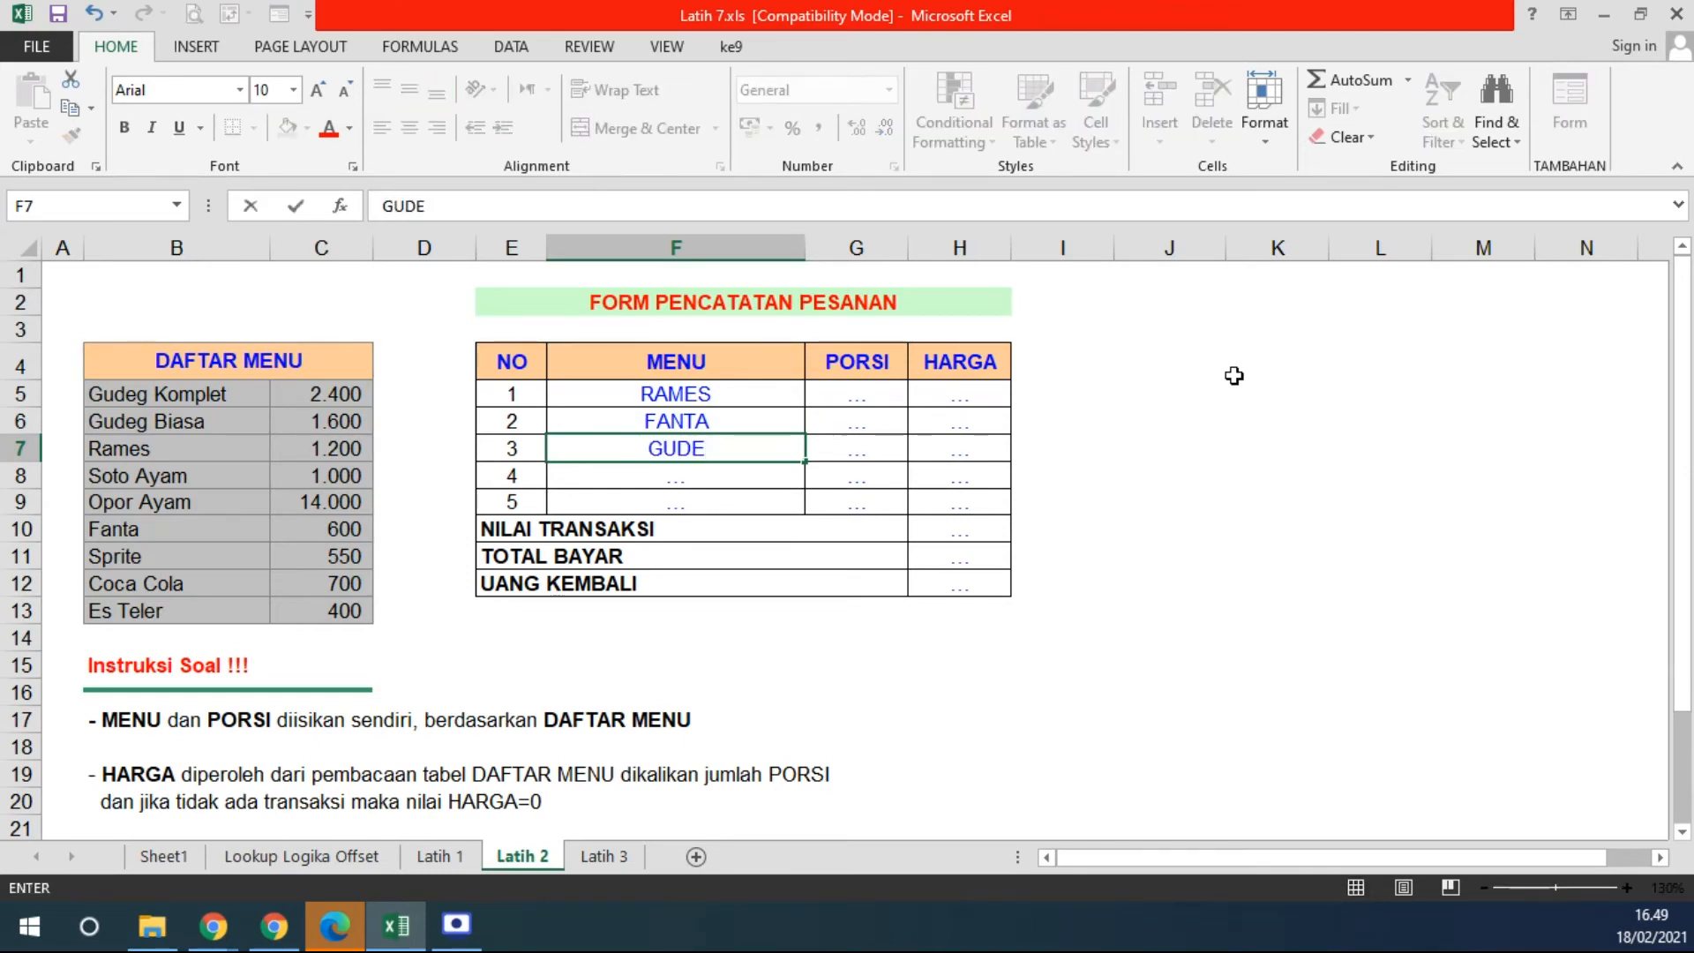
{"action": "type", "text": "G BIASA"}
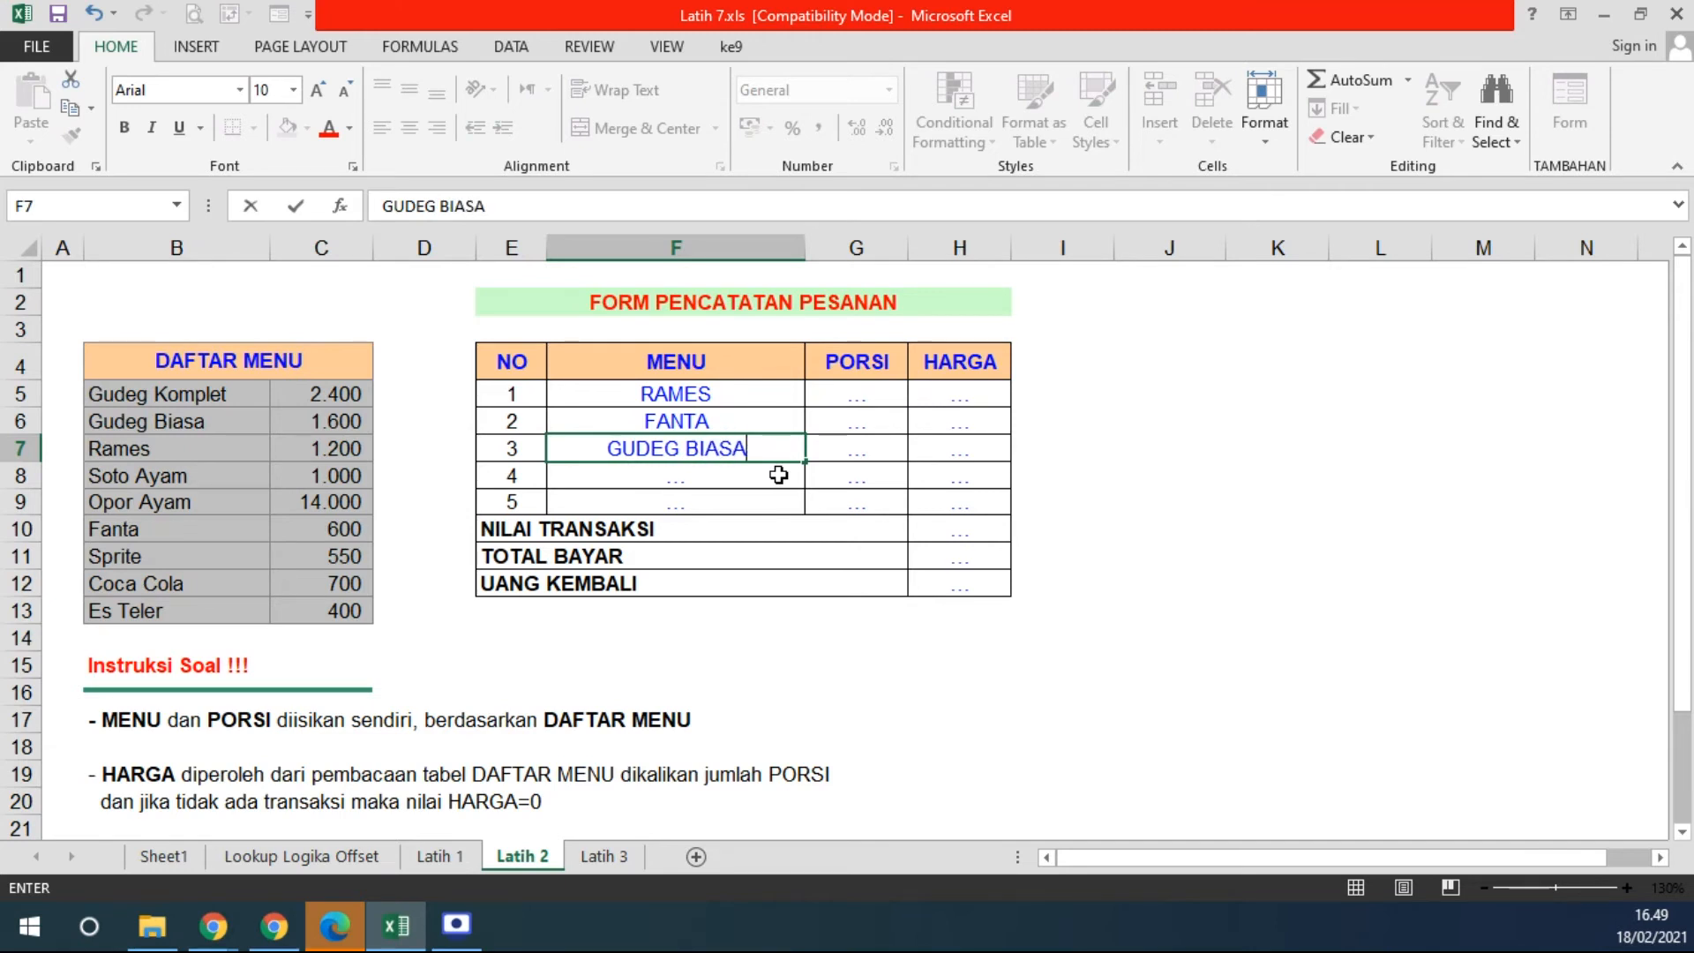
{"action": "key", "text": "Return"}
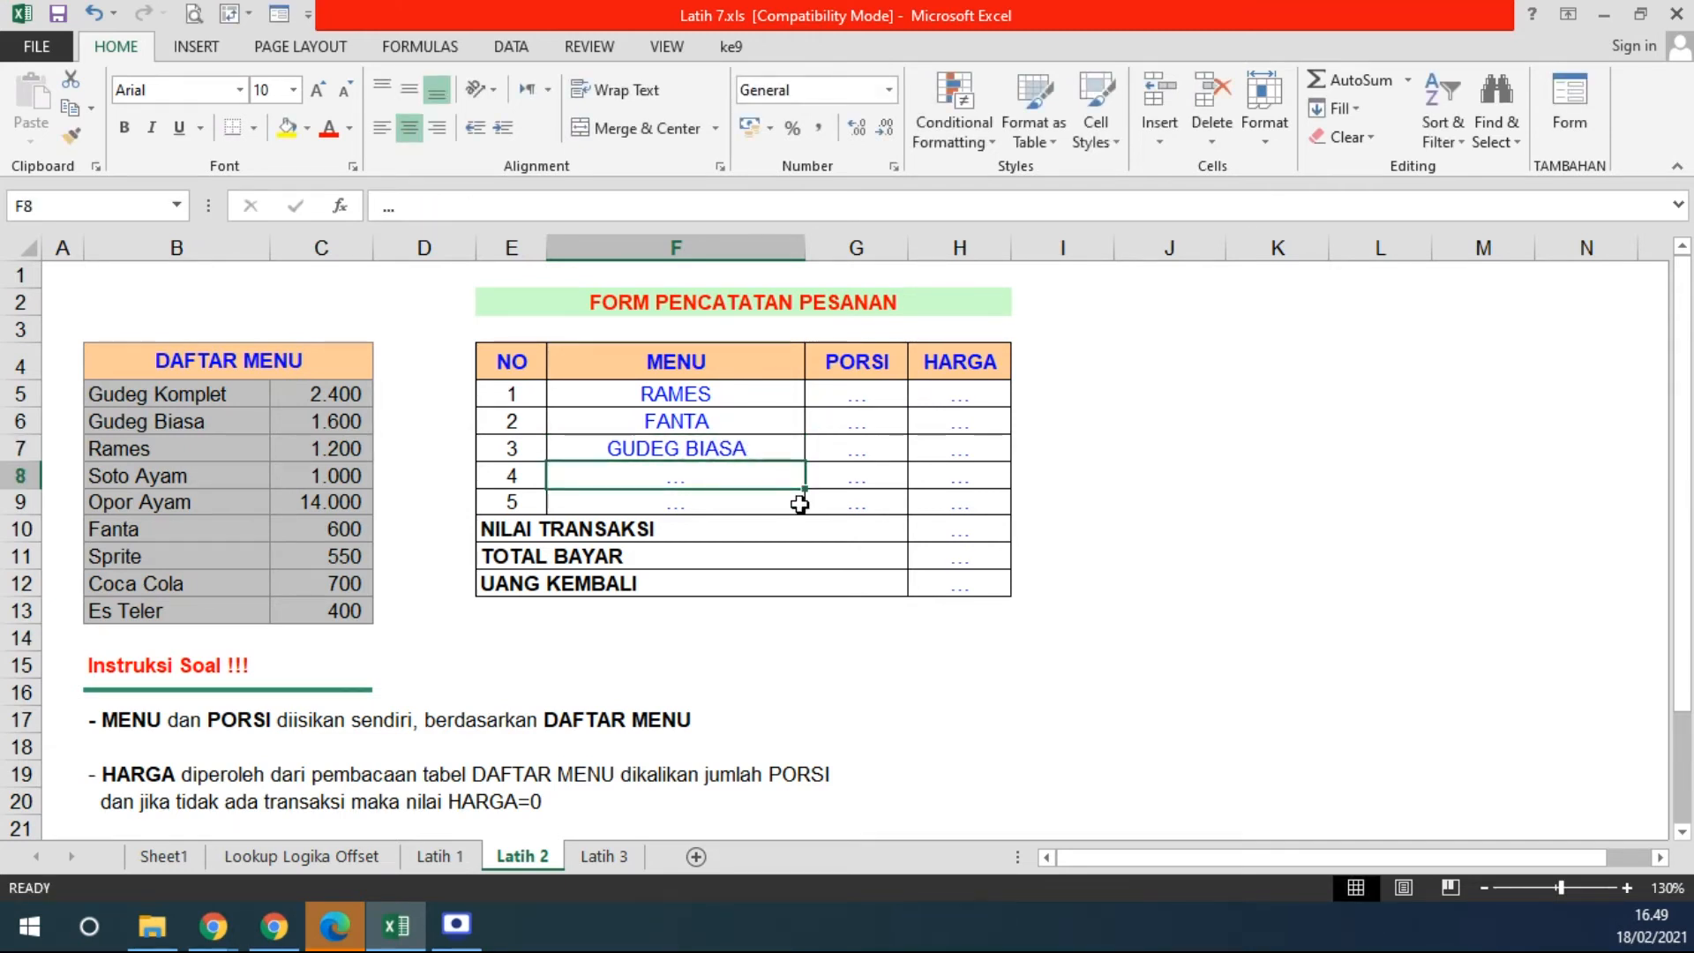
- Clear the placeholder dots from F8:F9 and the PORSI and HARGA cells G5:H9
{"action": "key", "text": "Delete"}
{"action": "key", "text": "Down"}
{"action": "key", "text": "Delete"}
{"action": "left_click_drag", "start_coordinate": [839, 389], "coordinate": [949, 500]}
{"action": "key", "text": "Delete"}
{"action": "left_click_drag", "start_coordinate": [659, 411], "coordinate": [801, 490]}
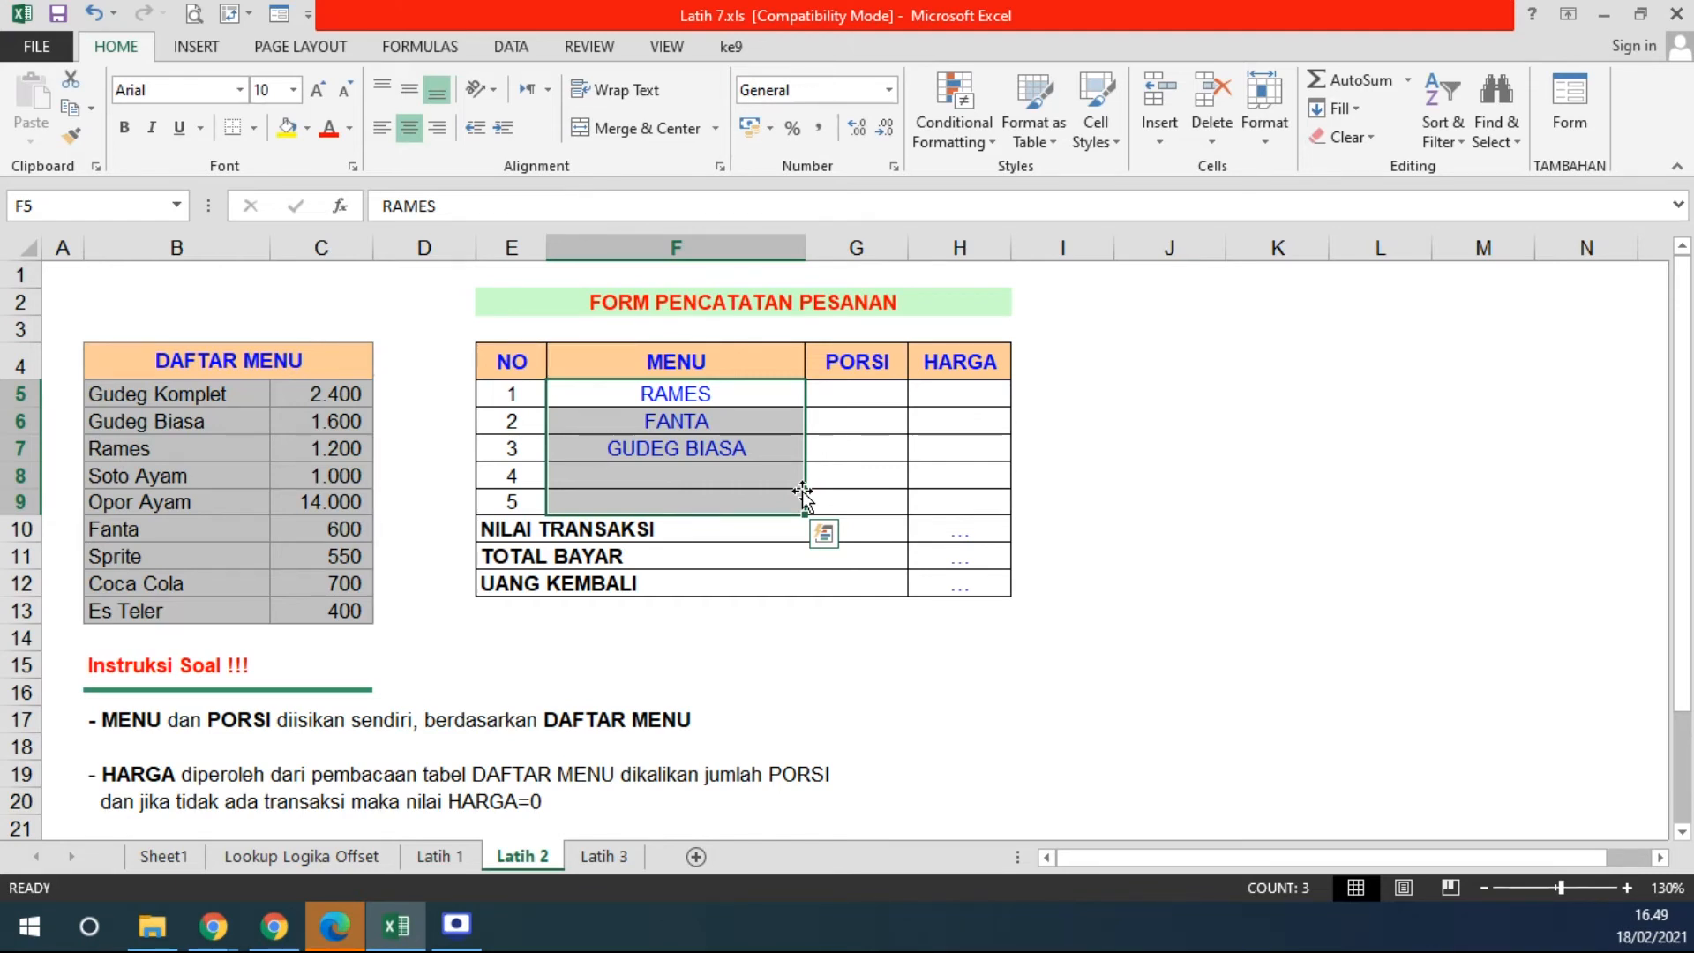
{"action": "left_click_drag", "start_coordinate": [864, 397], "coordinate": [836, 516]}
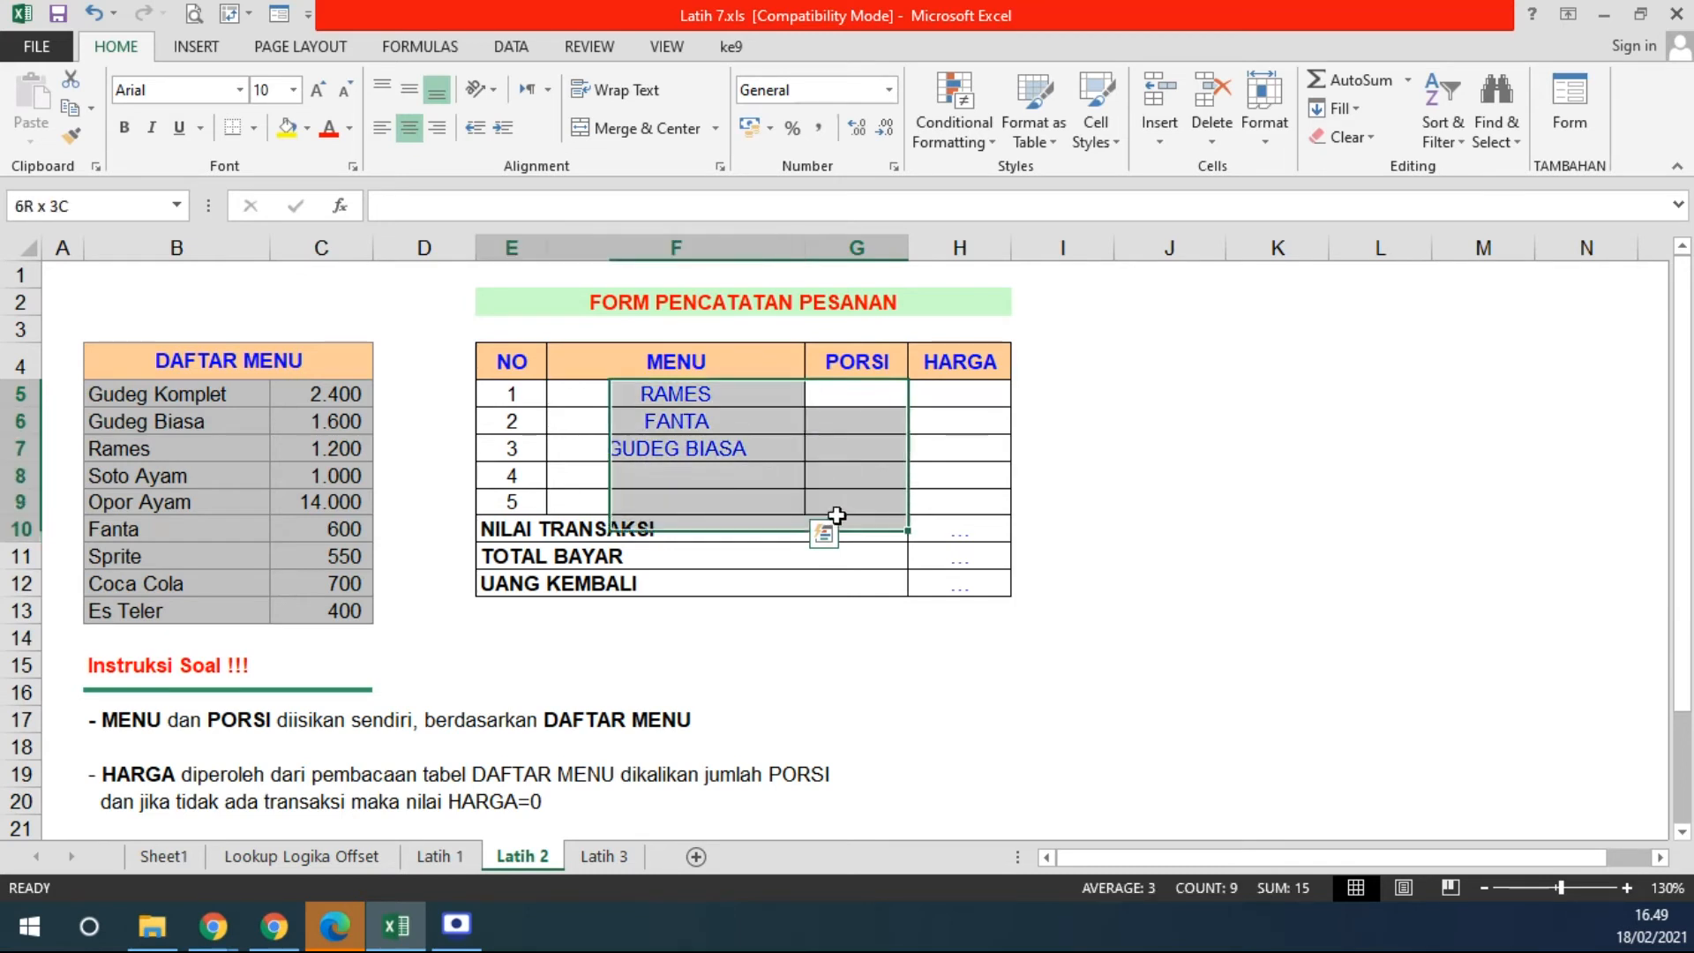
- Enter portions 1, 3 and 2 for RAMES, FANTA and GUDEG BIASA
{"action": "left_click", "coordinate": [877, 388]}
{"action": "type", "text": "1"}
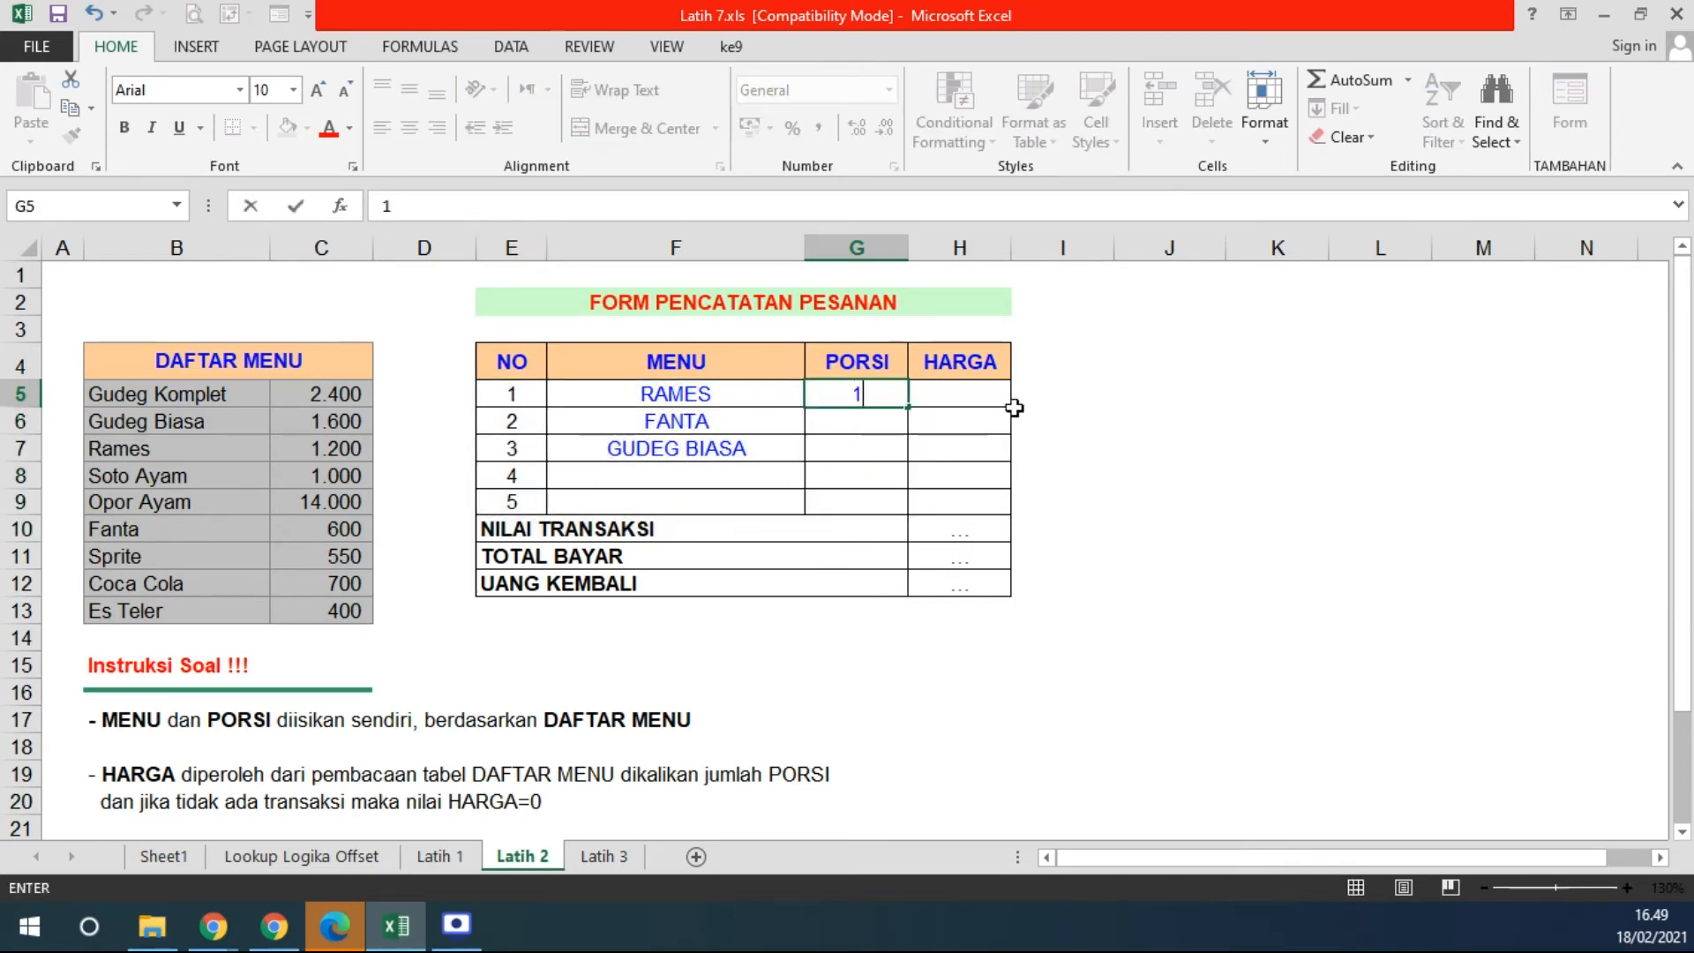
{"action": "key", "text": "Return"}
{"action": "type", "text": "1"}
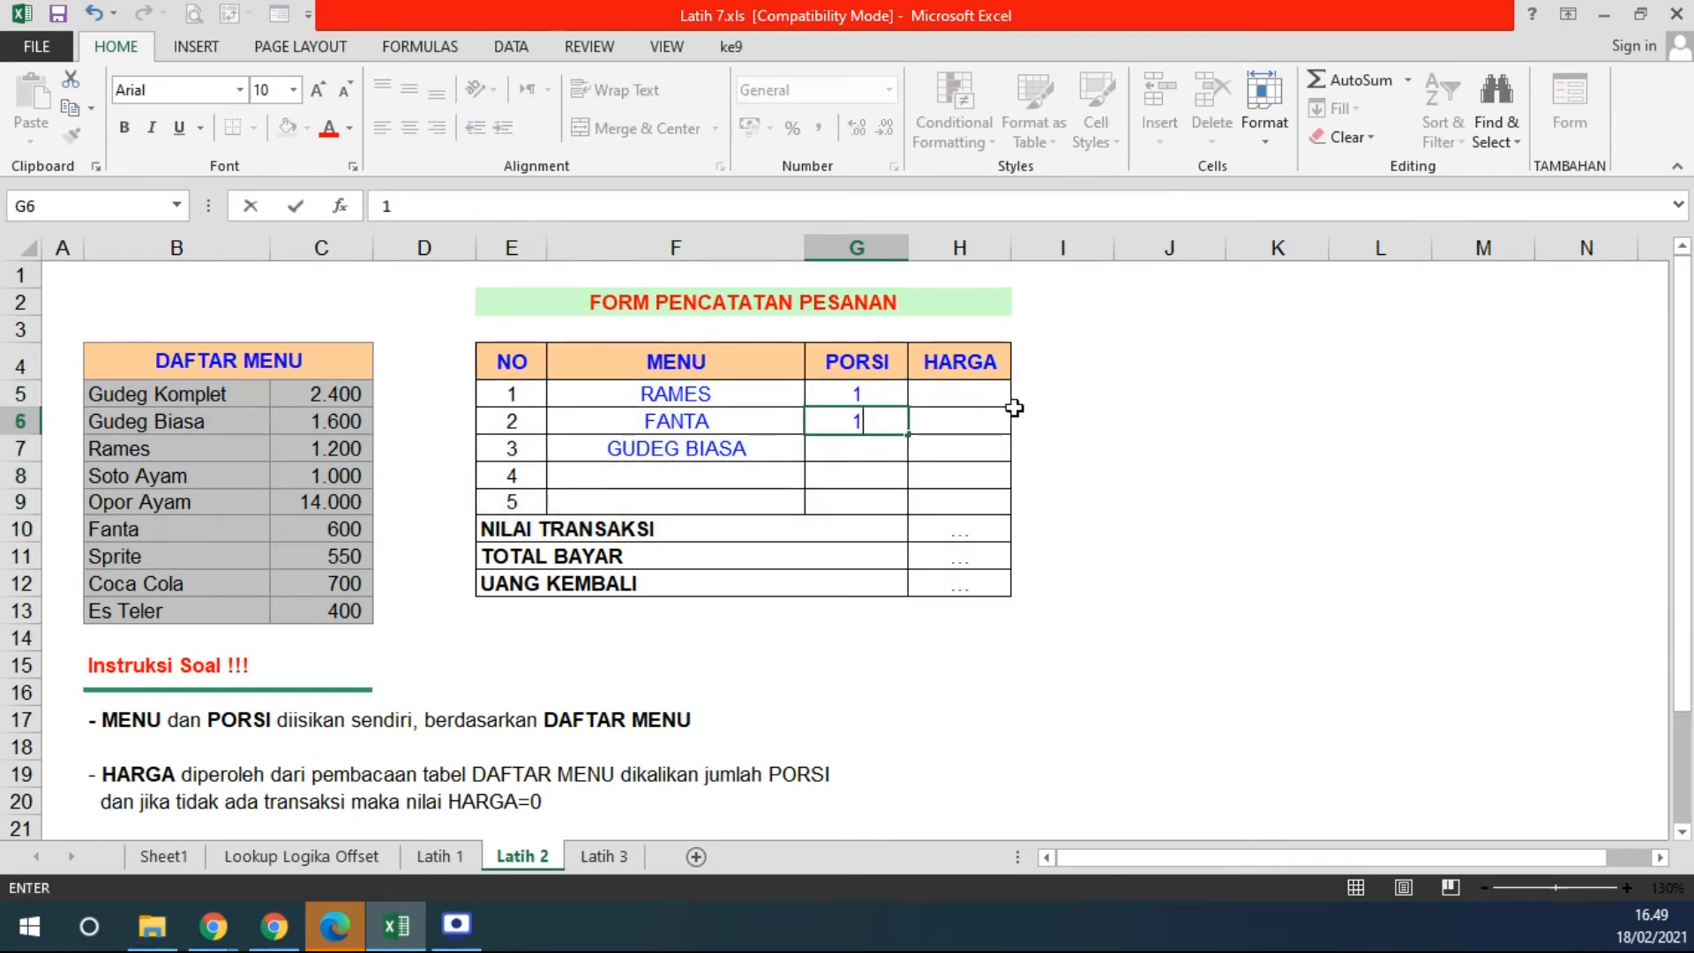
{"action": "key", "text": "Return"}
{"action": "type", "text": "2"}
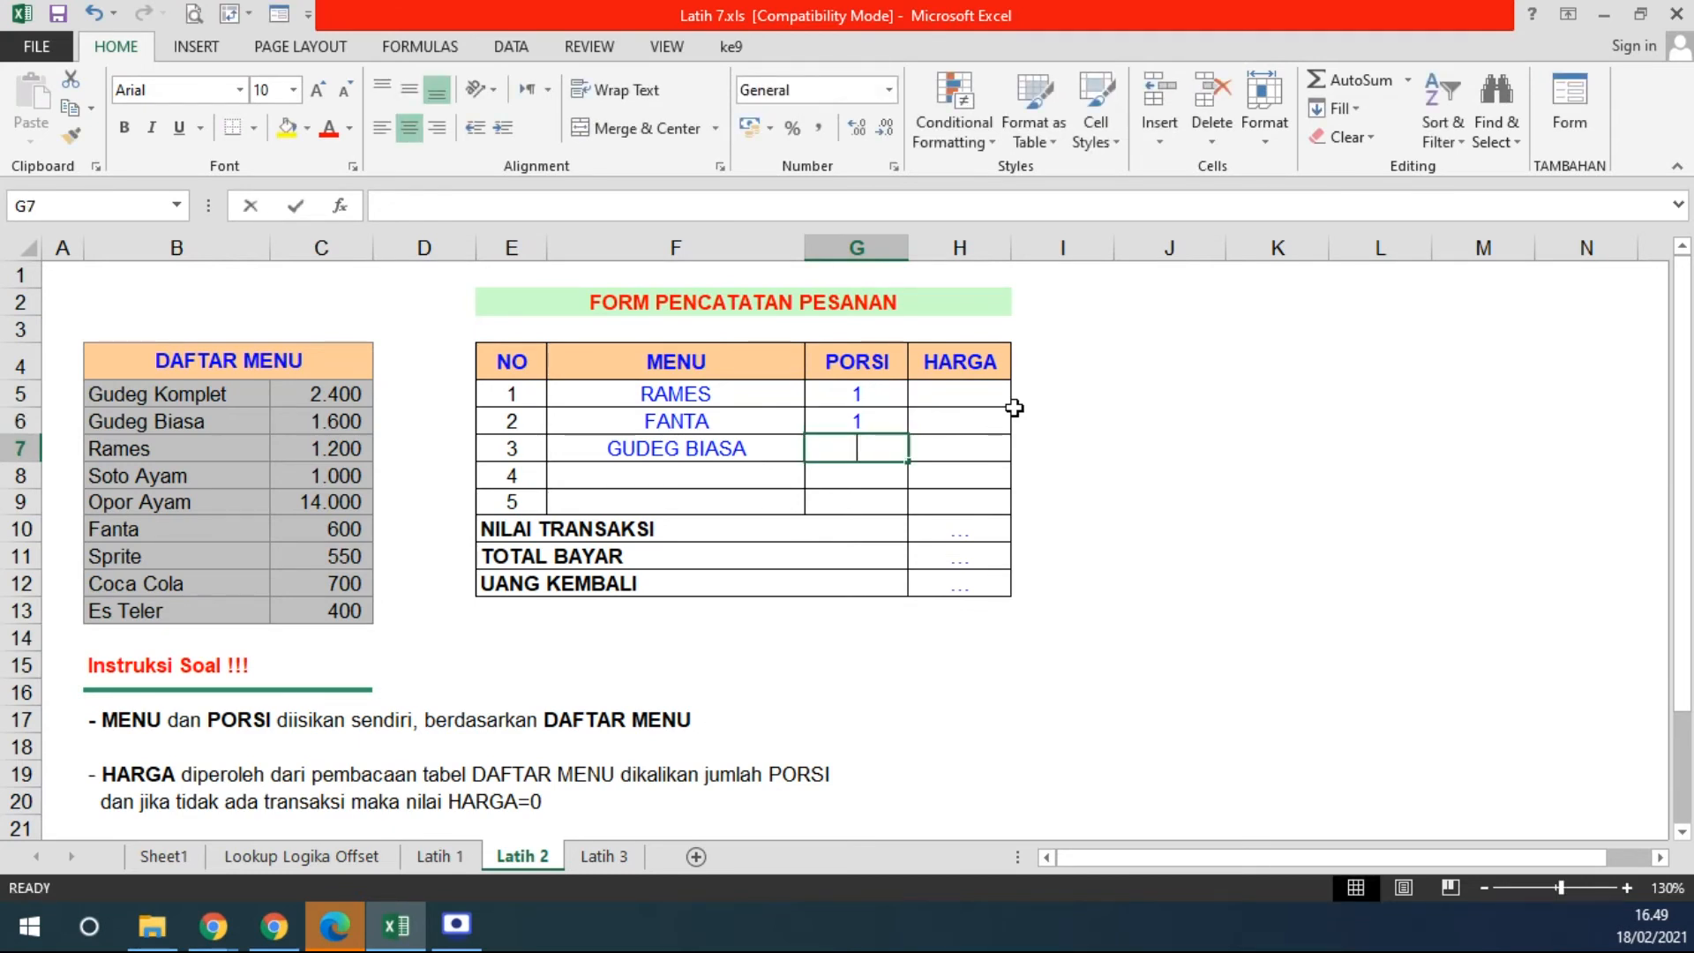
{"action": "key", "text": "Up"}
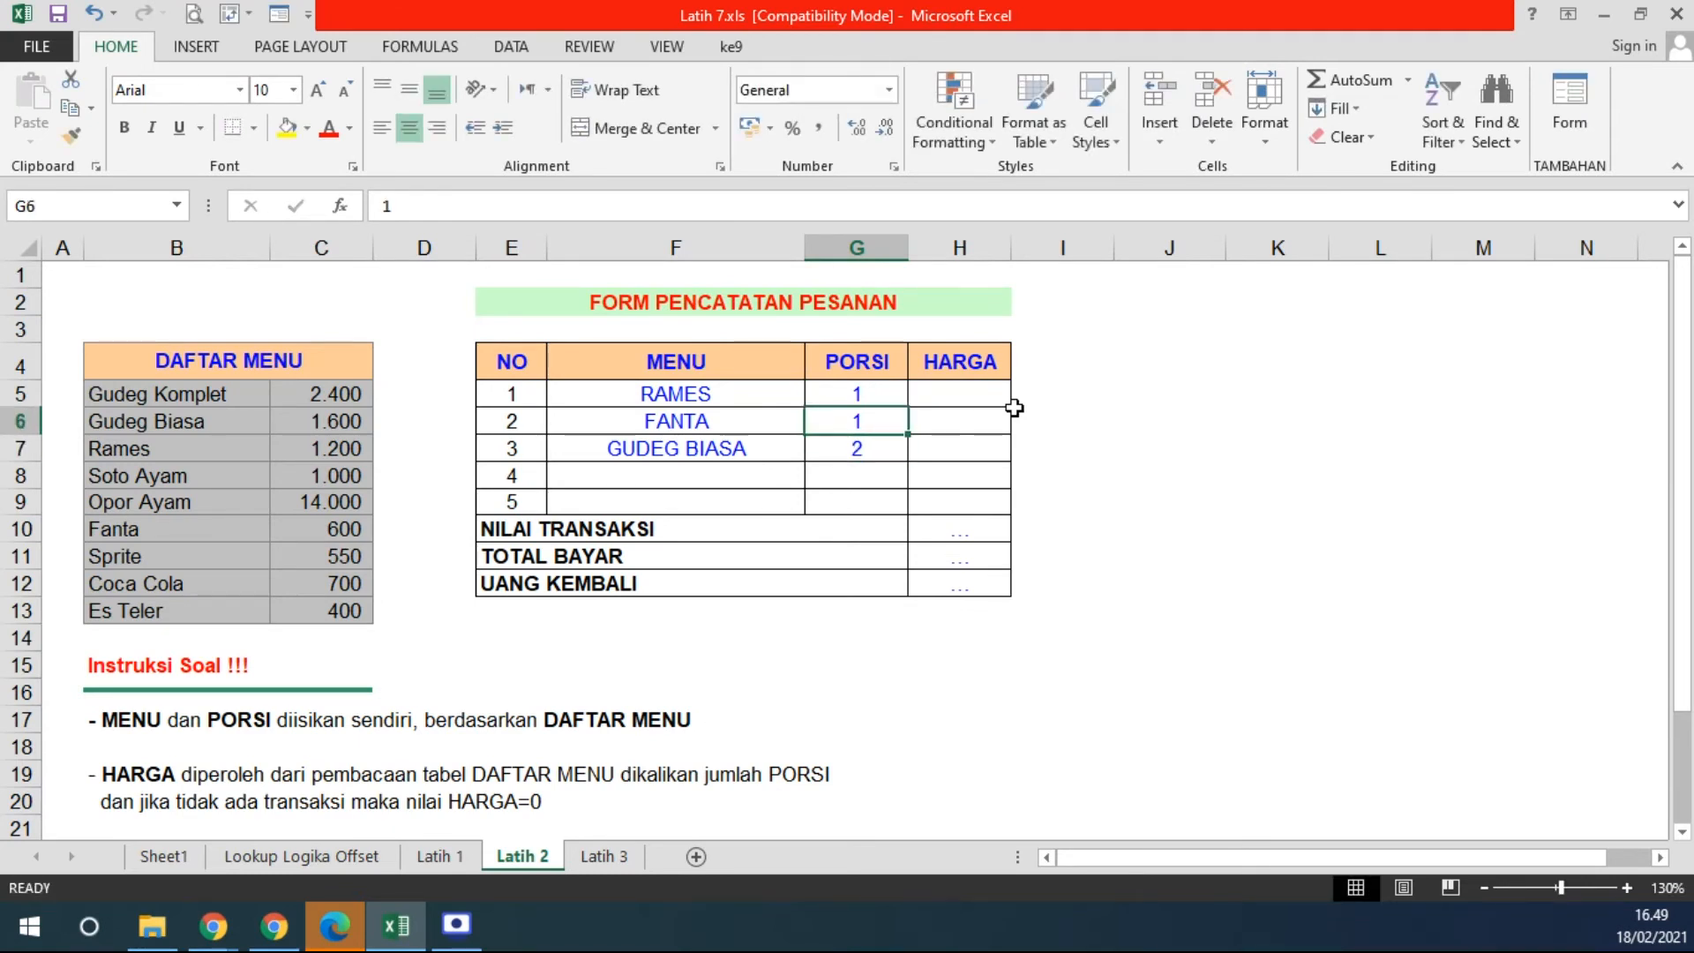
{"action": "type", "text": "3"}
{"action": "key", "text": "Up"}
{"action": "key", "text": "Down"}
{"action": "key", "text": "Down"}
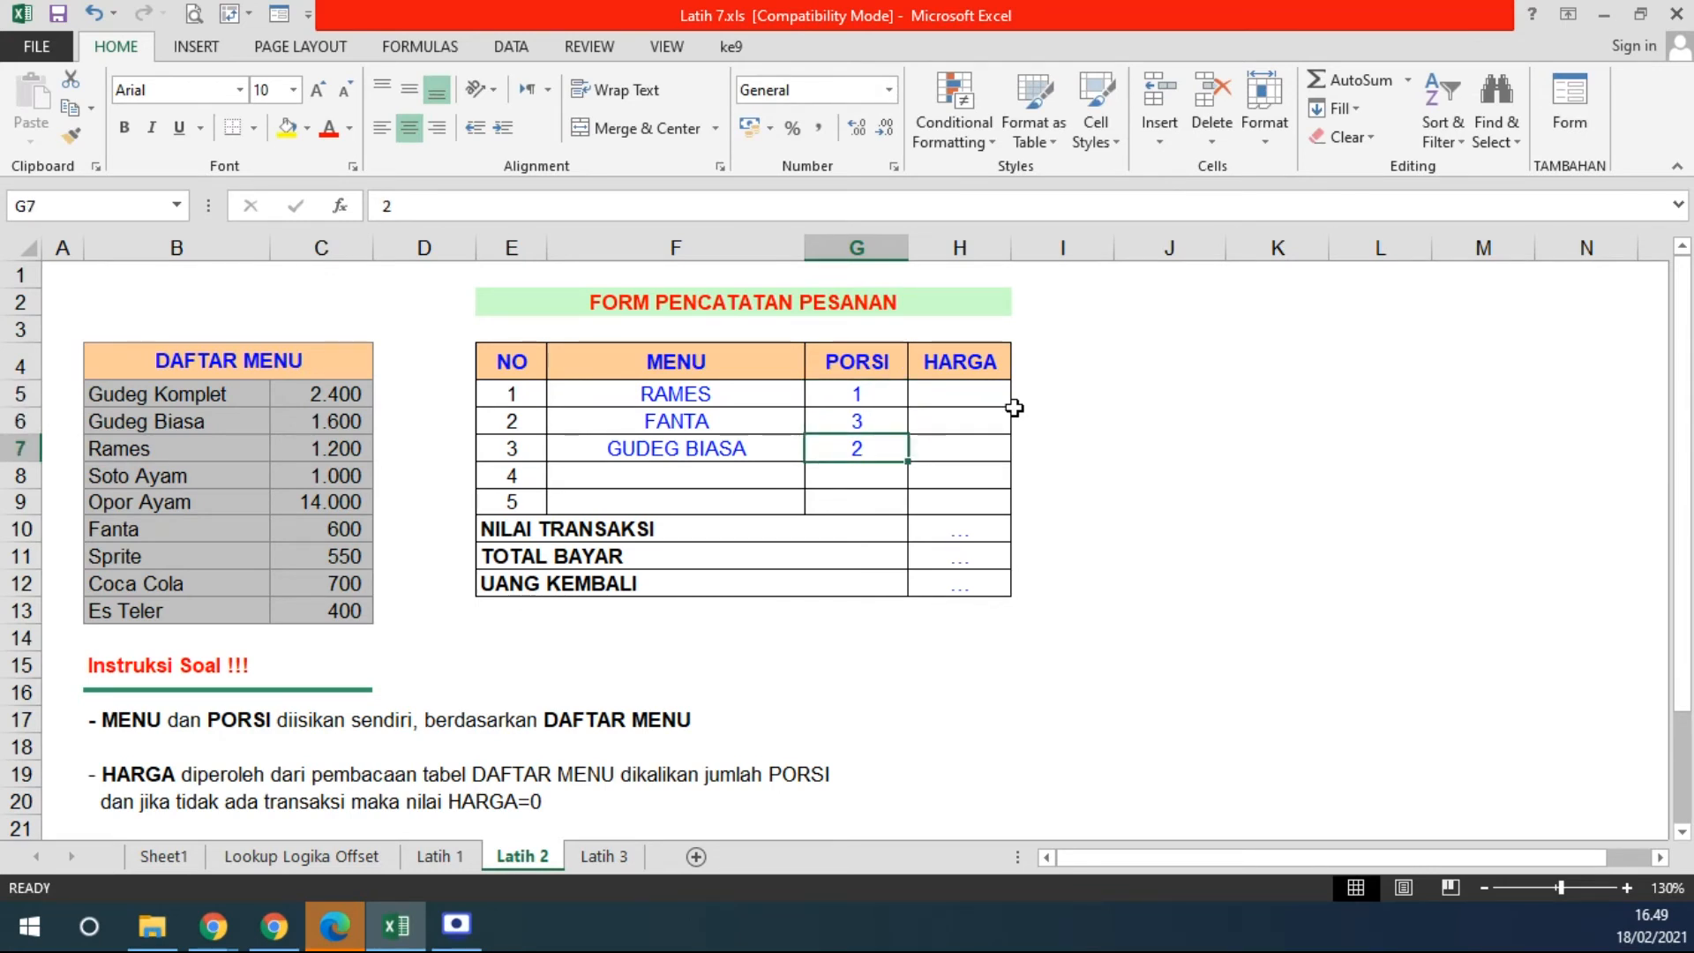
- Enter =VLOOKUP(F5;$B$5:$C$13;2;FALSE) in H5 to look up RAMES's price from DAFTAR MENU
{"action": "left_click", "coordinate": [976, 397]}
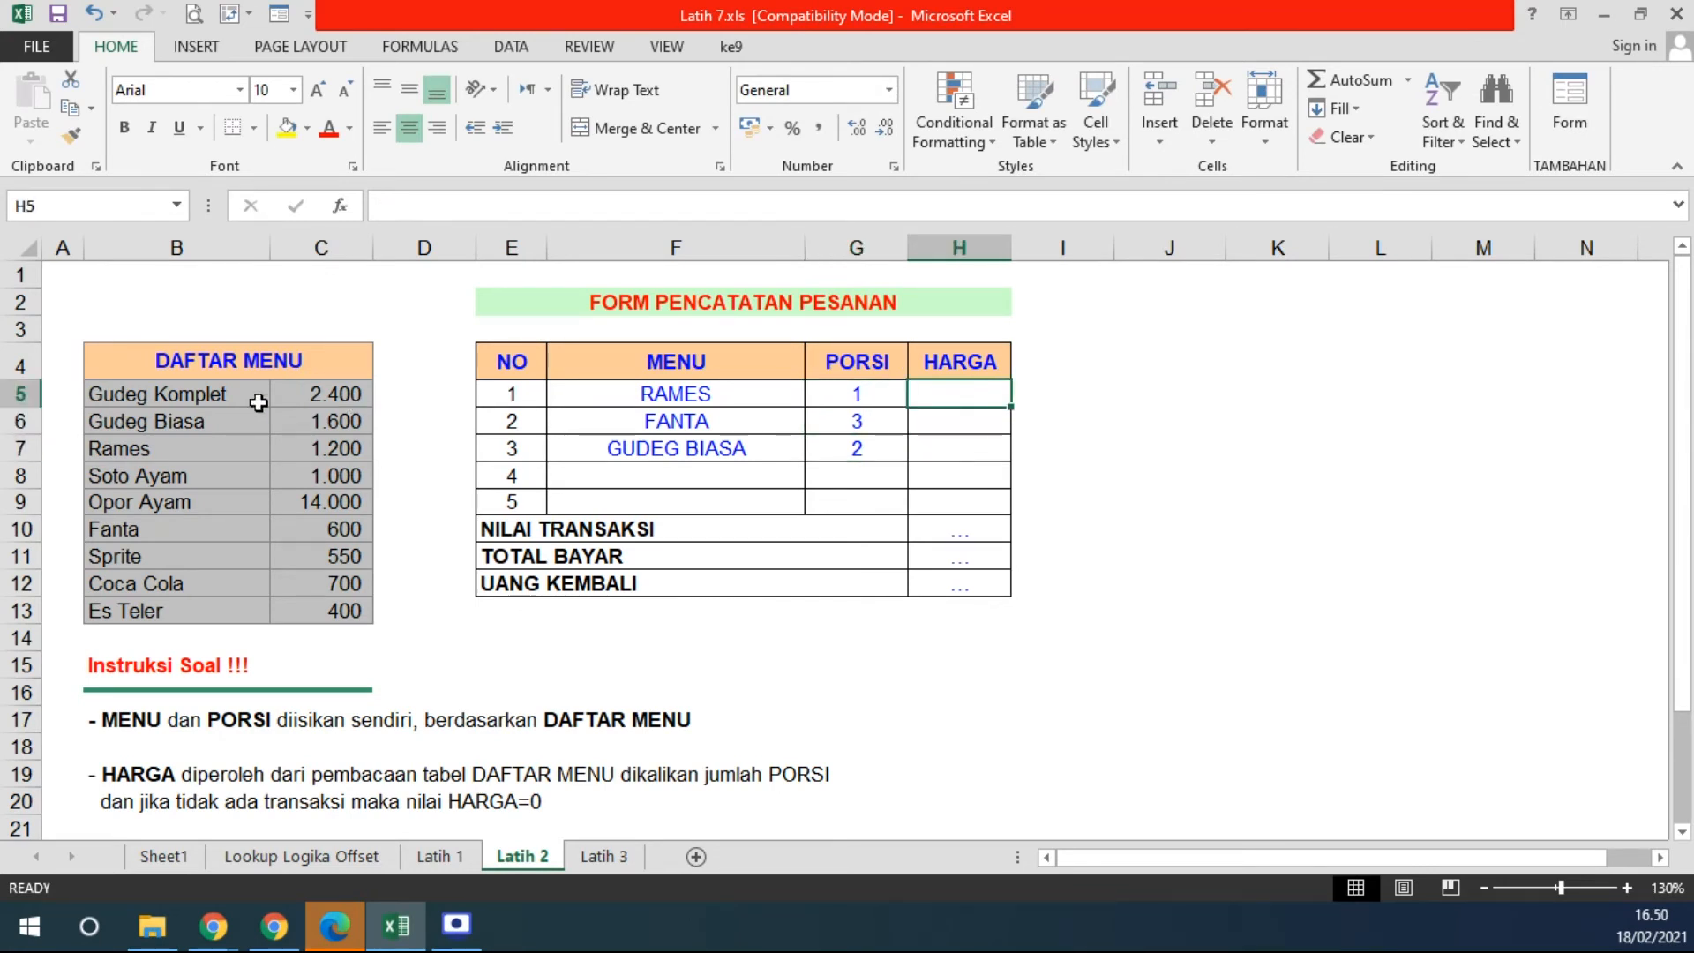
{"action": "left_click_drag", "start_coordinate": [325, 394], "coordinate": [335, 610]}
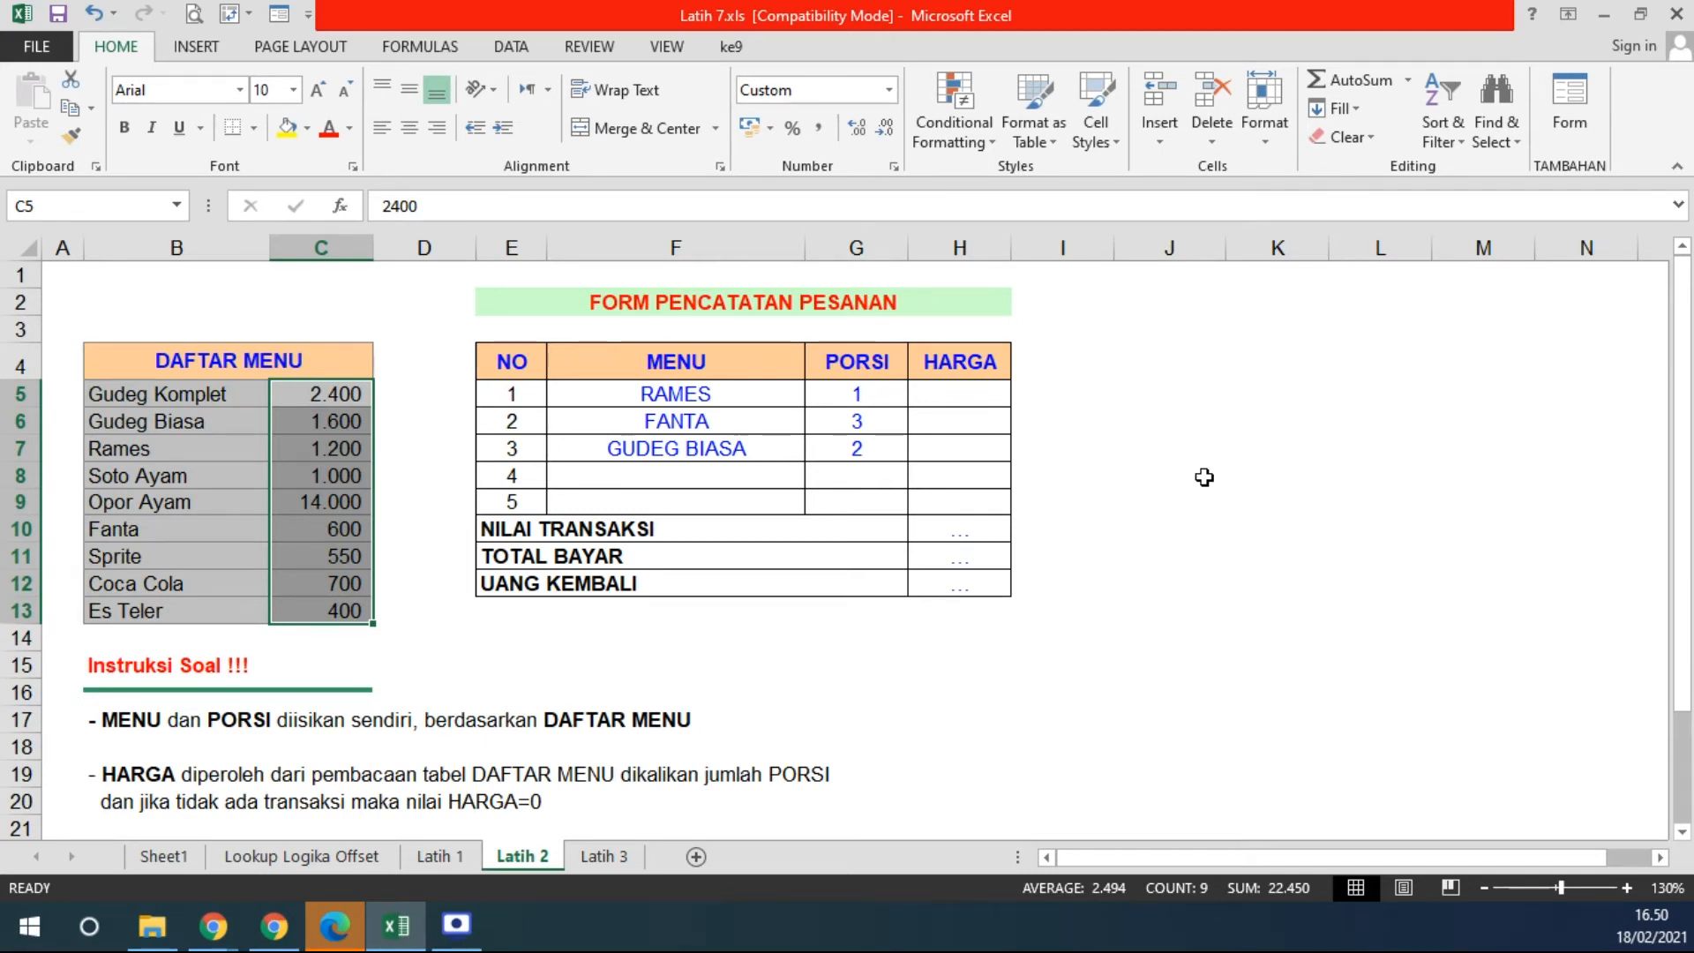
{"action": "left_click", "coordinate": [968, 400]}
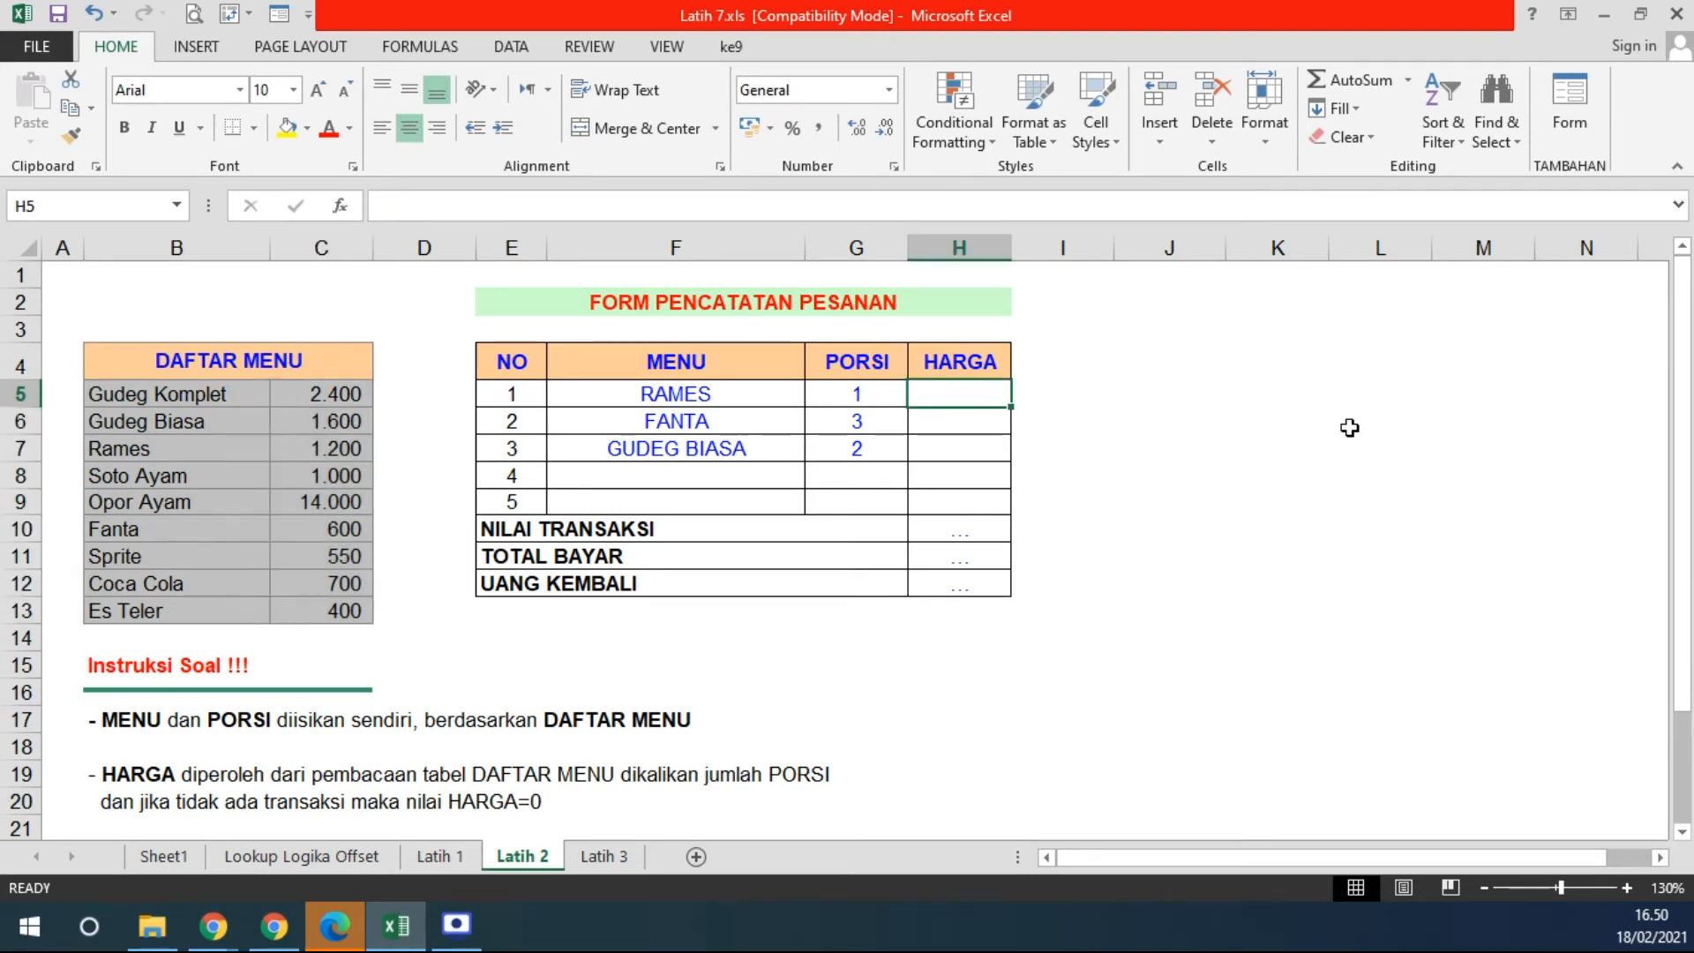
{"action": "type", "text": "=VLOOKUP("}
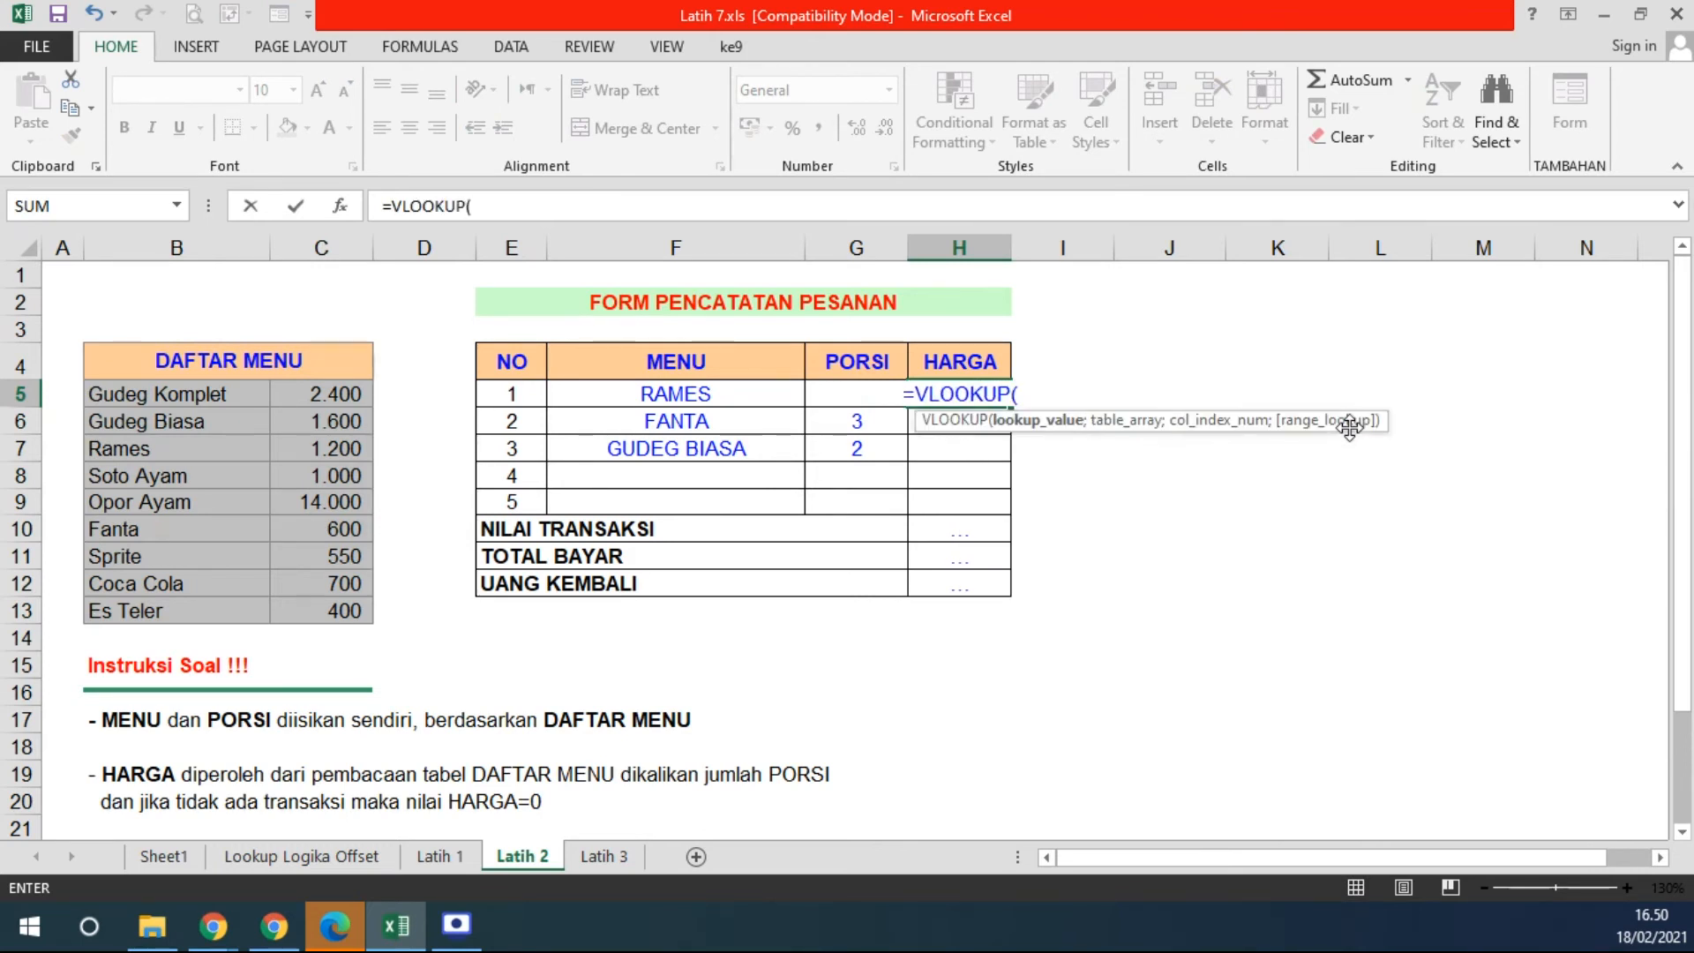
{"action": "left_click", "coordinate": [707, 404]}
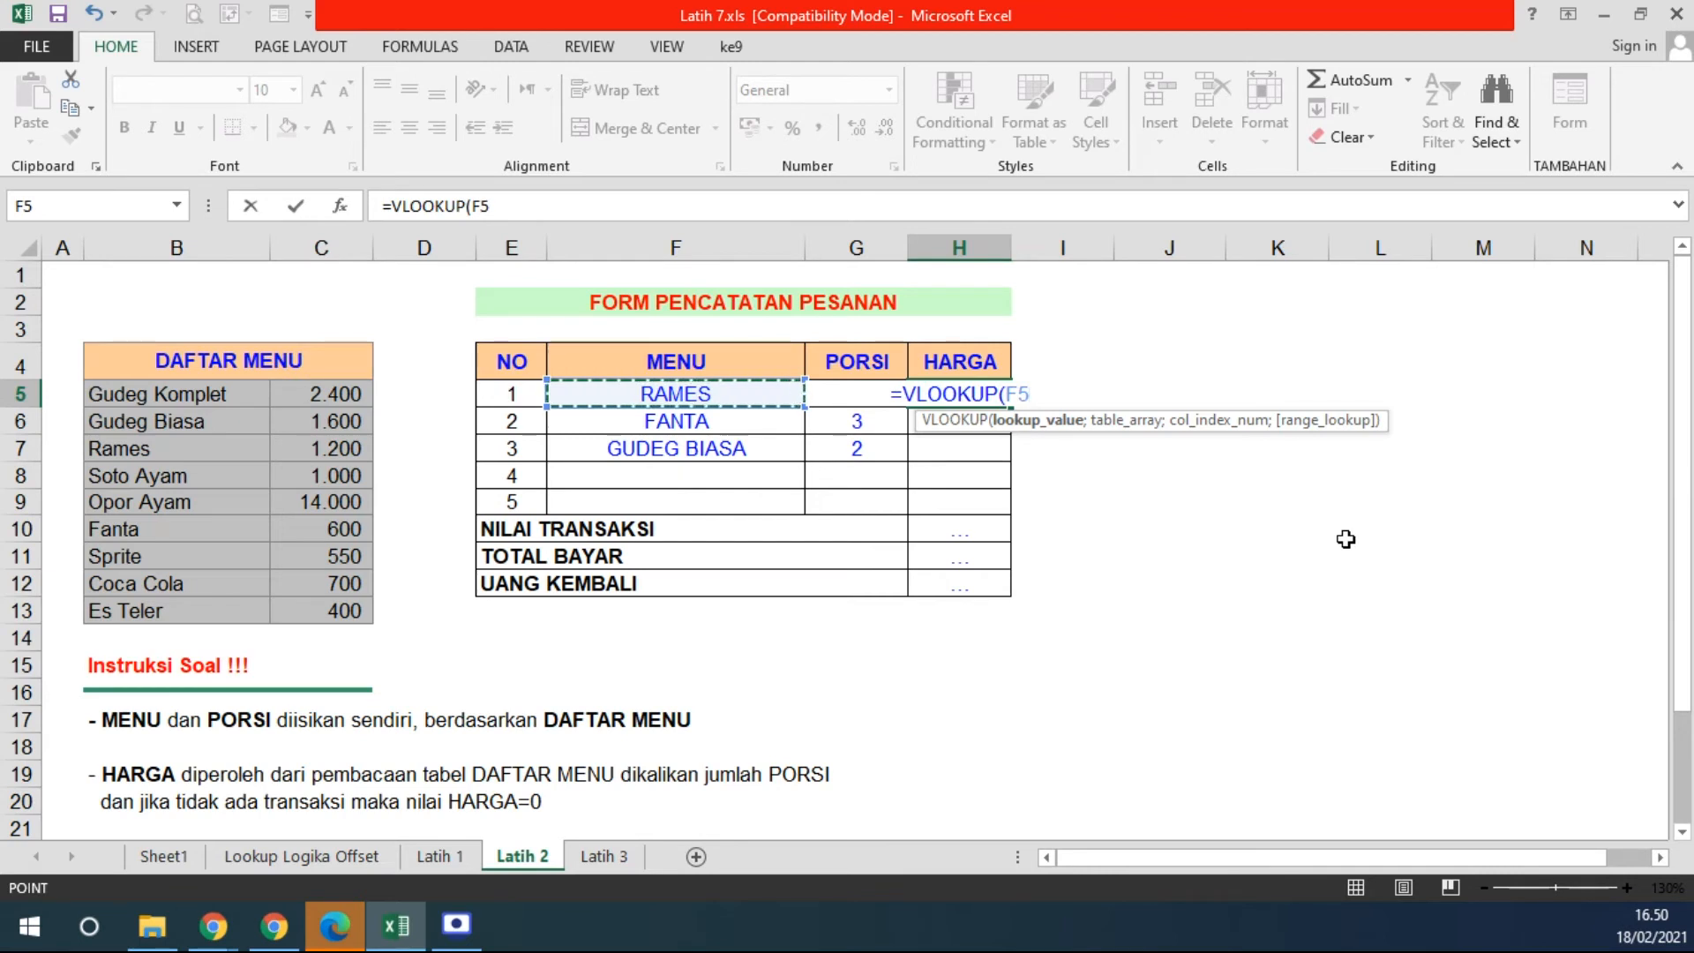
{"action": "type", "text": ";"}
{"action": "left_click_drag", "start_coordinate": [140, 394], "coordinate": [366, 613]}
{"action": "key", "text": "F4"}
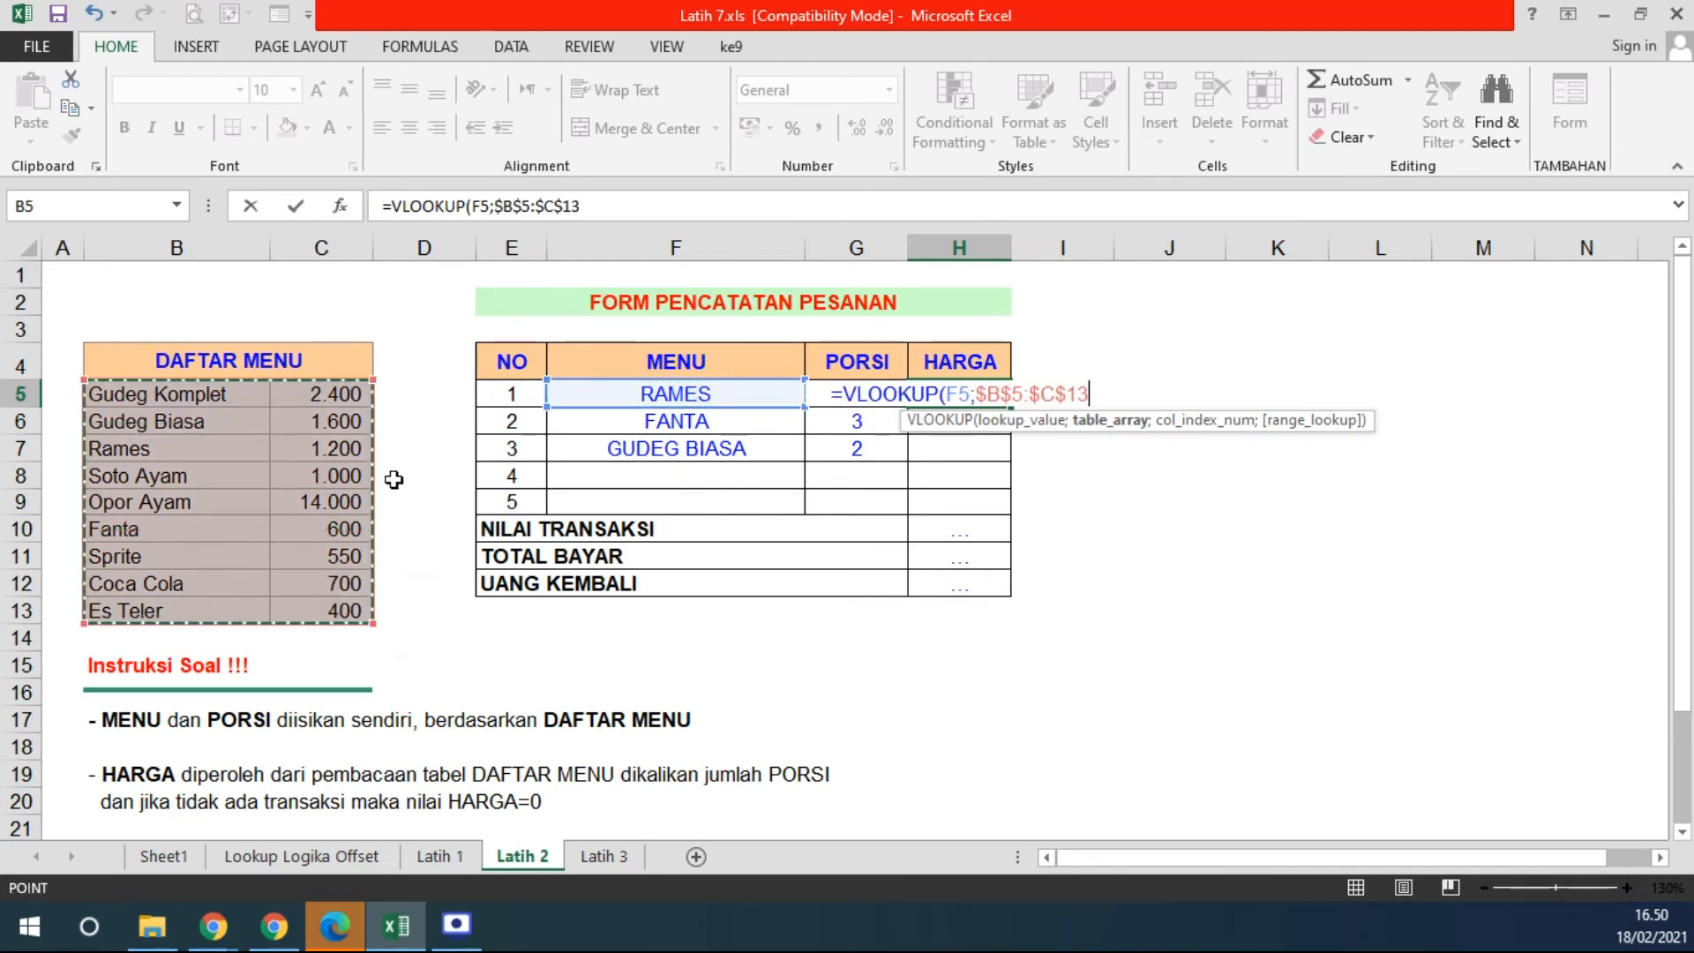
{"action": "type", "text": ";"}
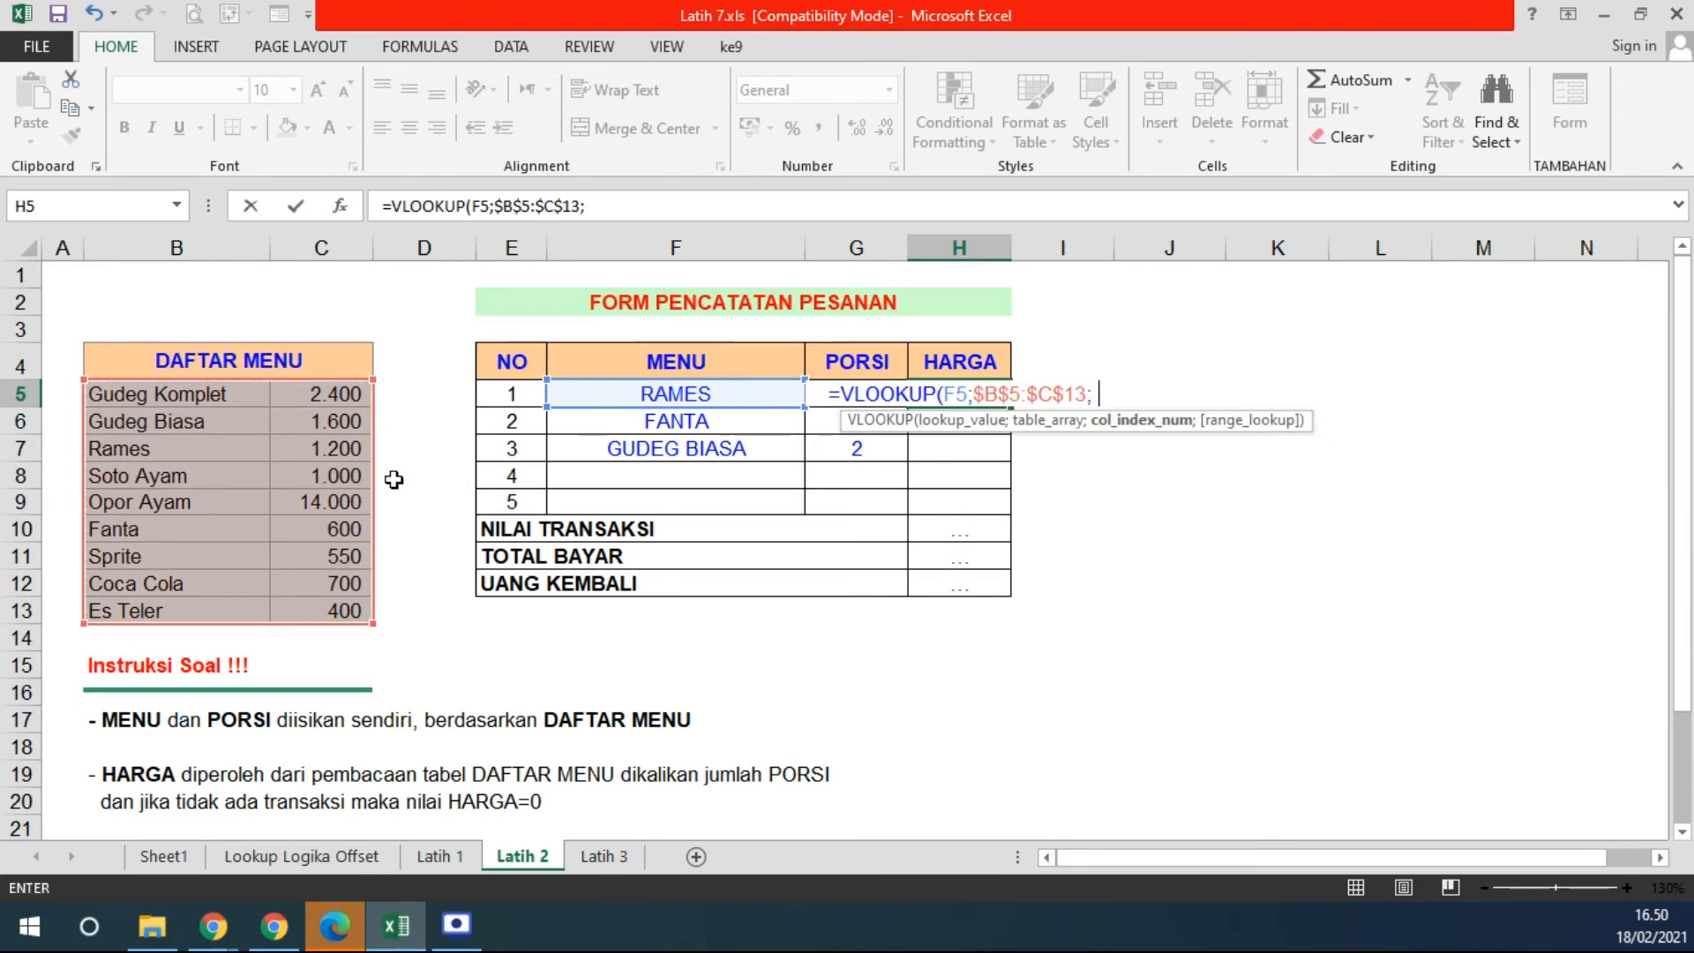
{"action": "type", "text": " 2"}
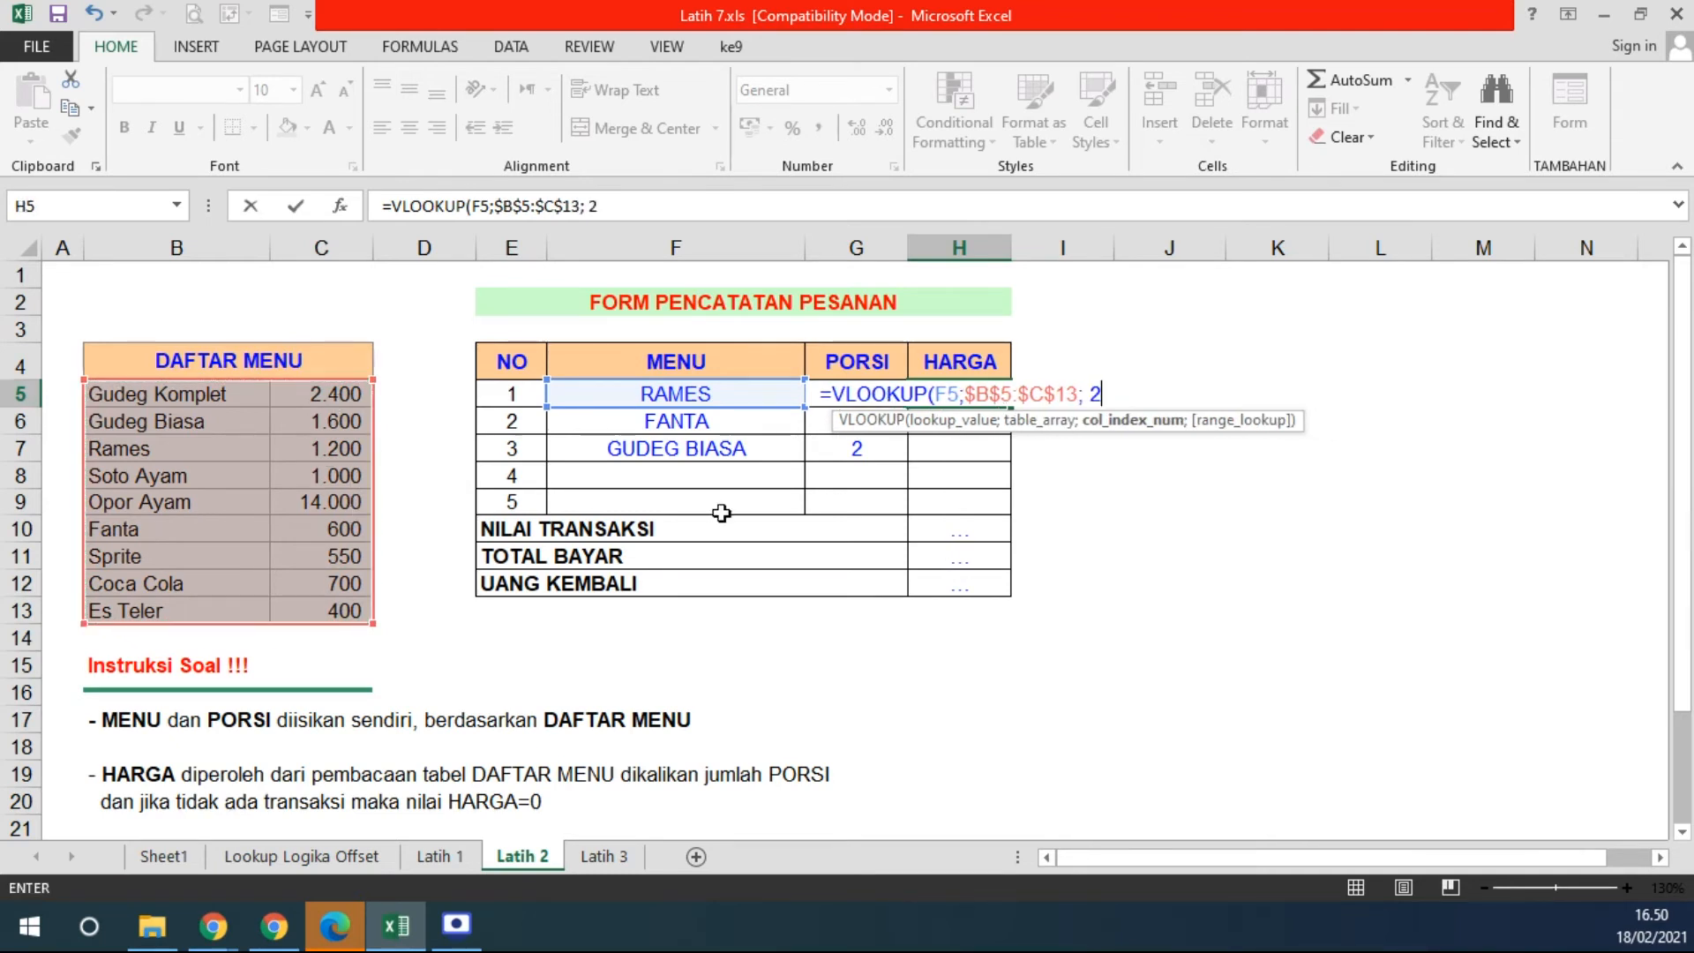
{"action": "type", "text": "; FALSE)"}
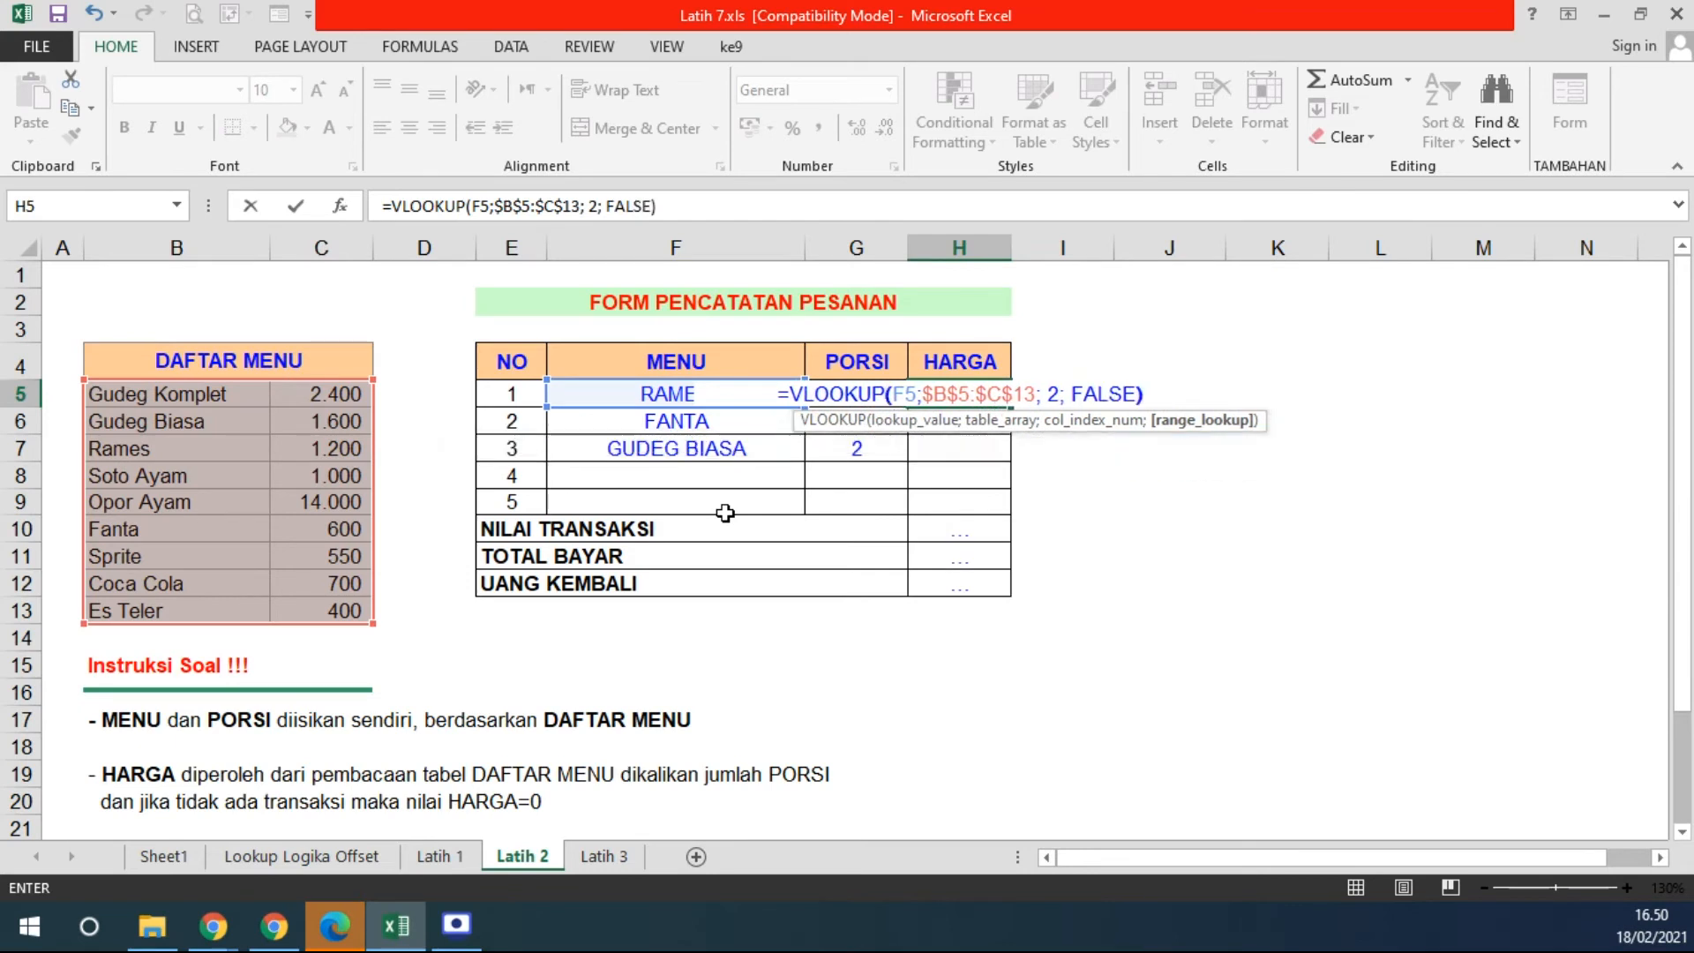
{"action": "key", "text": "Return"}
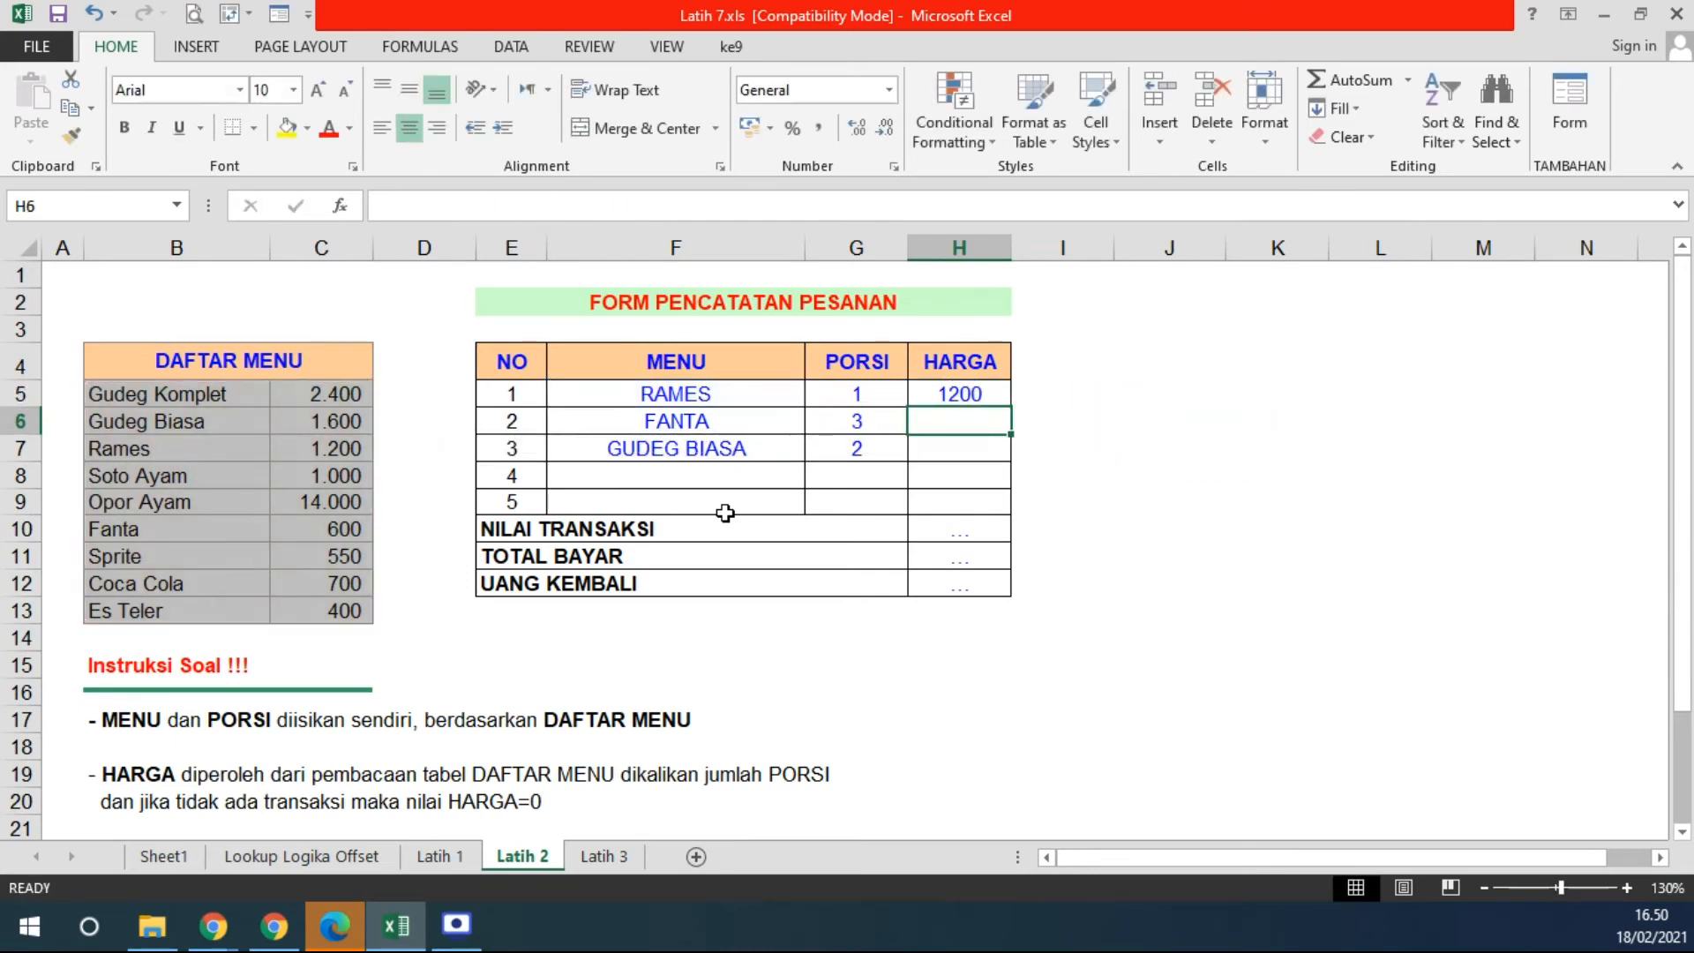
- Fill the lookup down to H7 for prices 1200, 600 and 1600, then begin =SUM in H10
{"action": "left_click", "coordinate": [946, 397]}
{"action": "left_click_drag", "start_coordinate": [1016, 412], "coordinate": [1002, 468]}
{"action": "left_click", "coordinate": [996, 400]}
{"action": "left_click", "coordinate": [986, 533]}
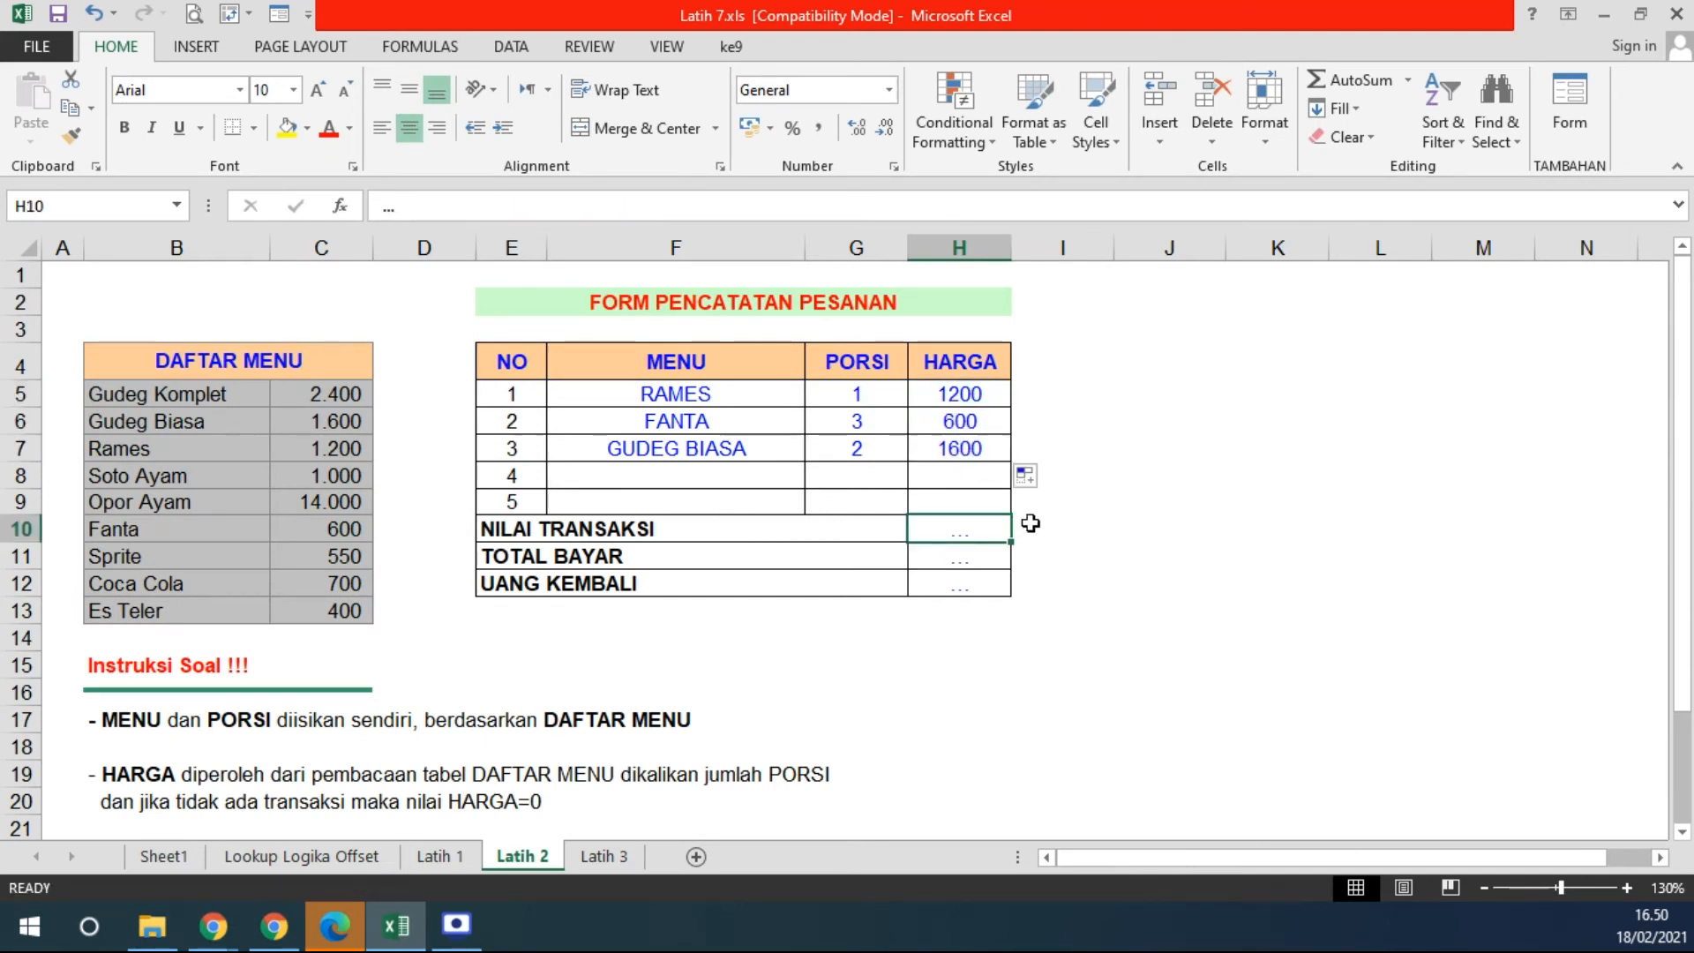
{"action": "type", "text": "=SUM("}
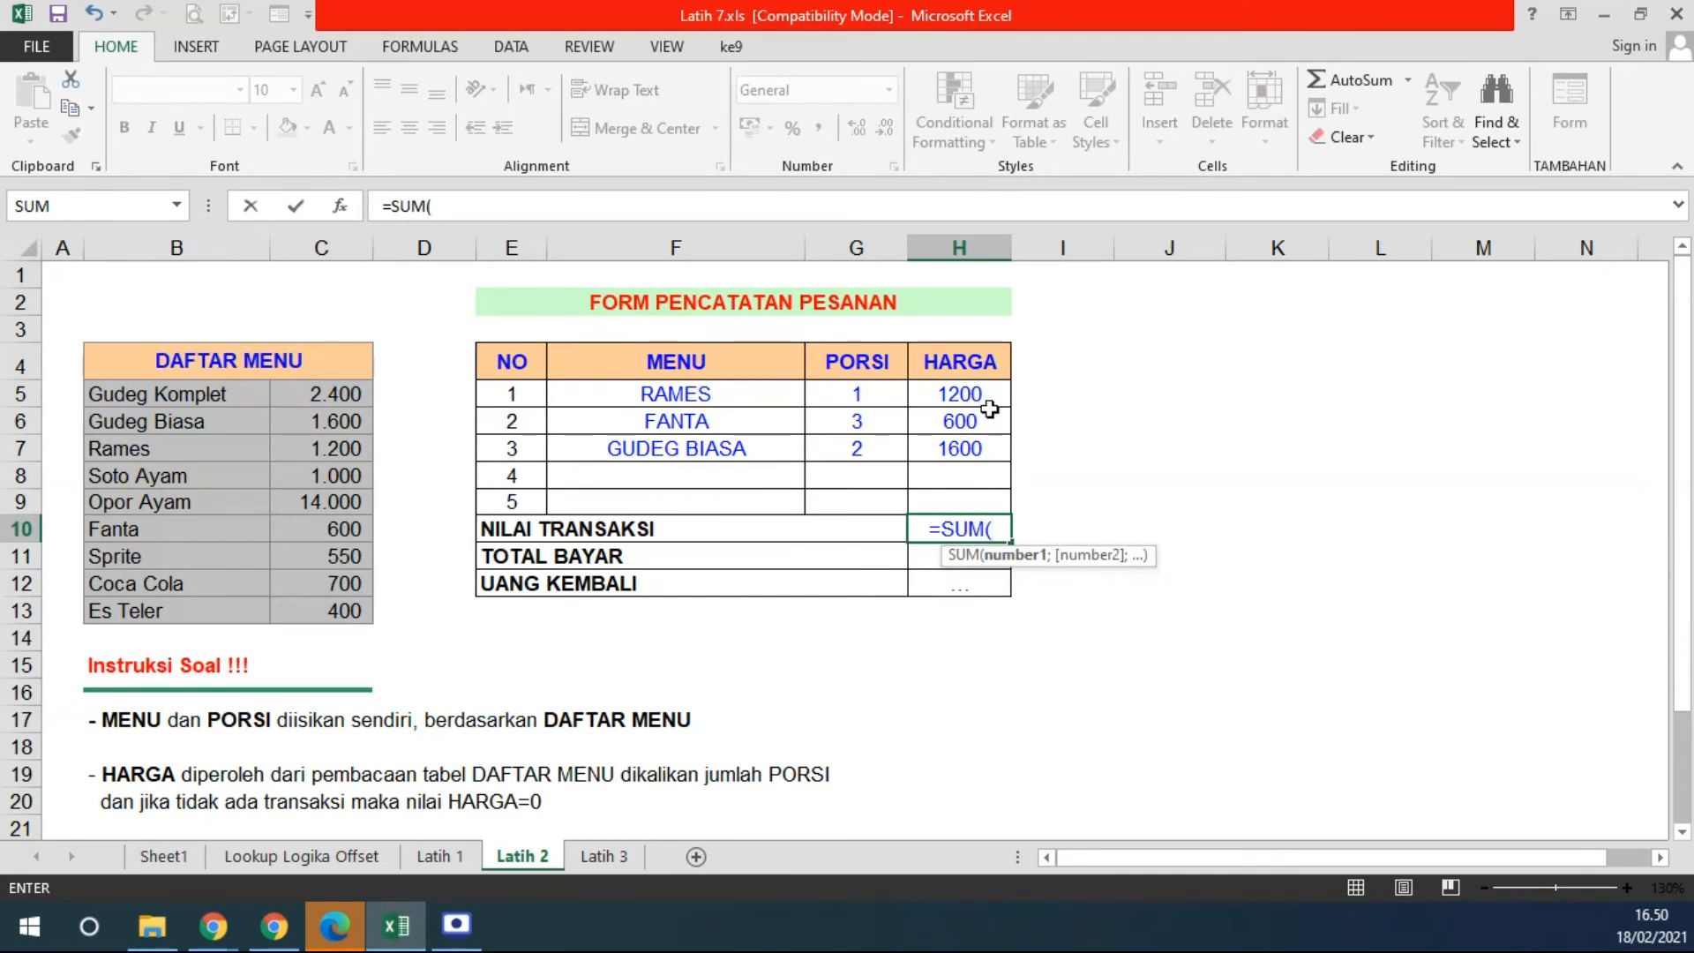
- Total HARGA with =SUM(H5:H9) giving 3400, and set UANG KEMBALI to =H11-H10
{"action": "left_click_drag", "start_coordinate": [988, 399], "coordinate": [977, 459]}
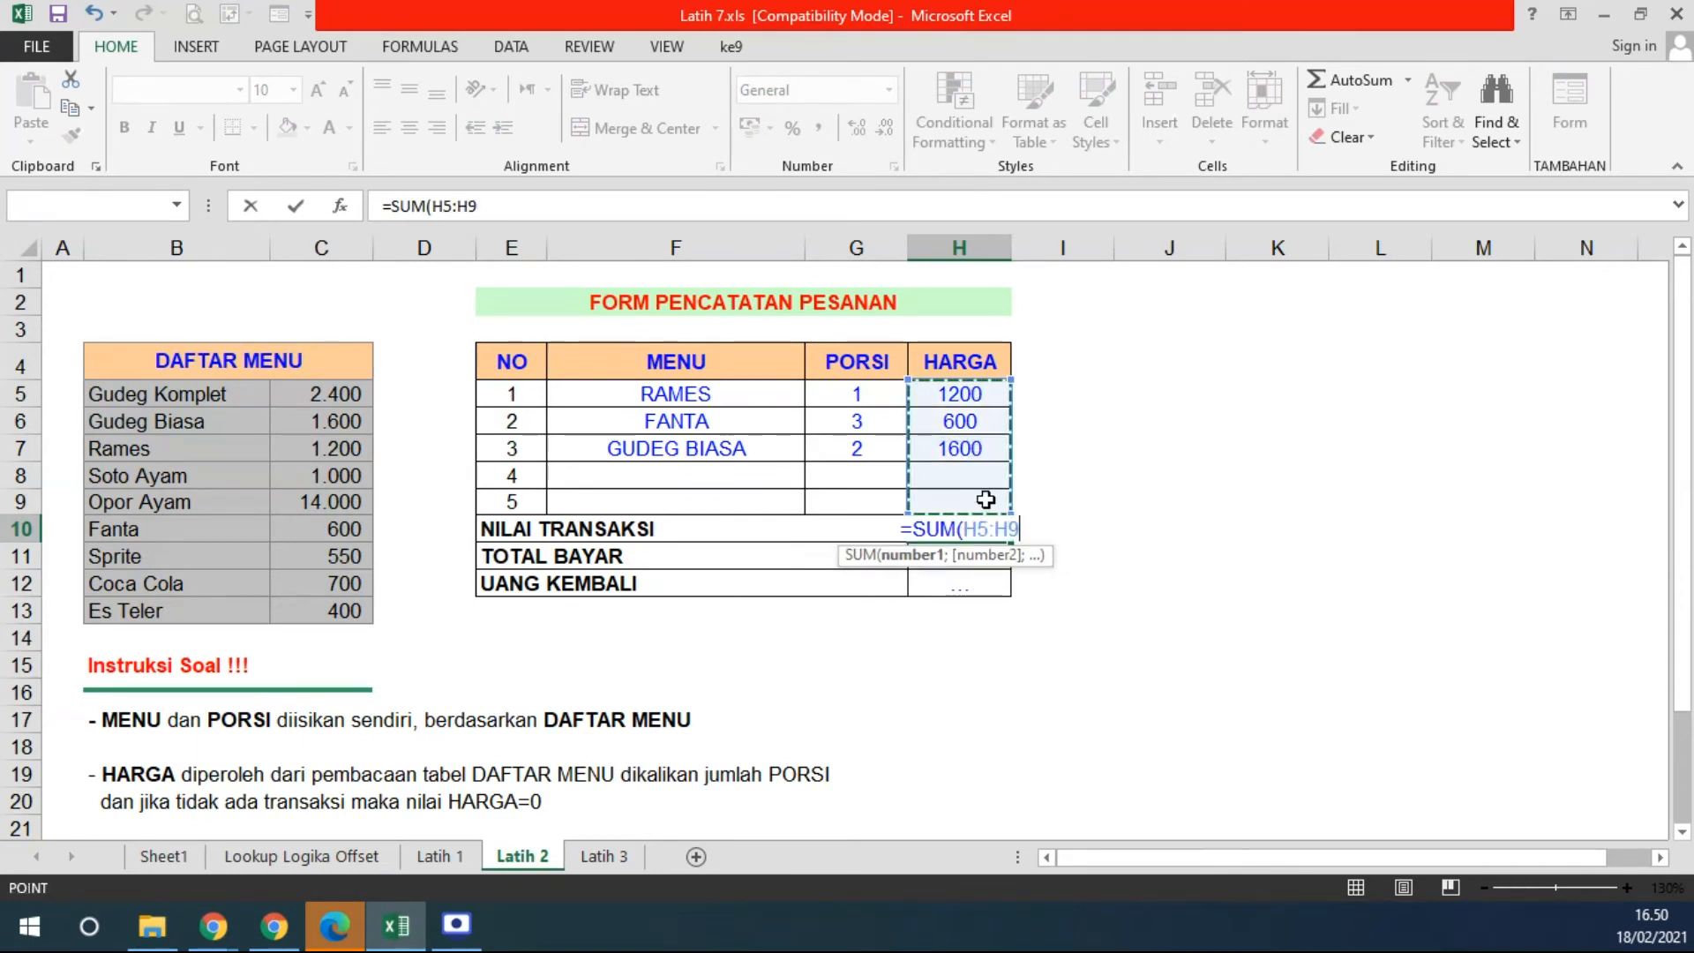
{"action": "key", "text": "Return"}
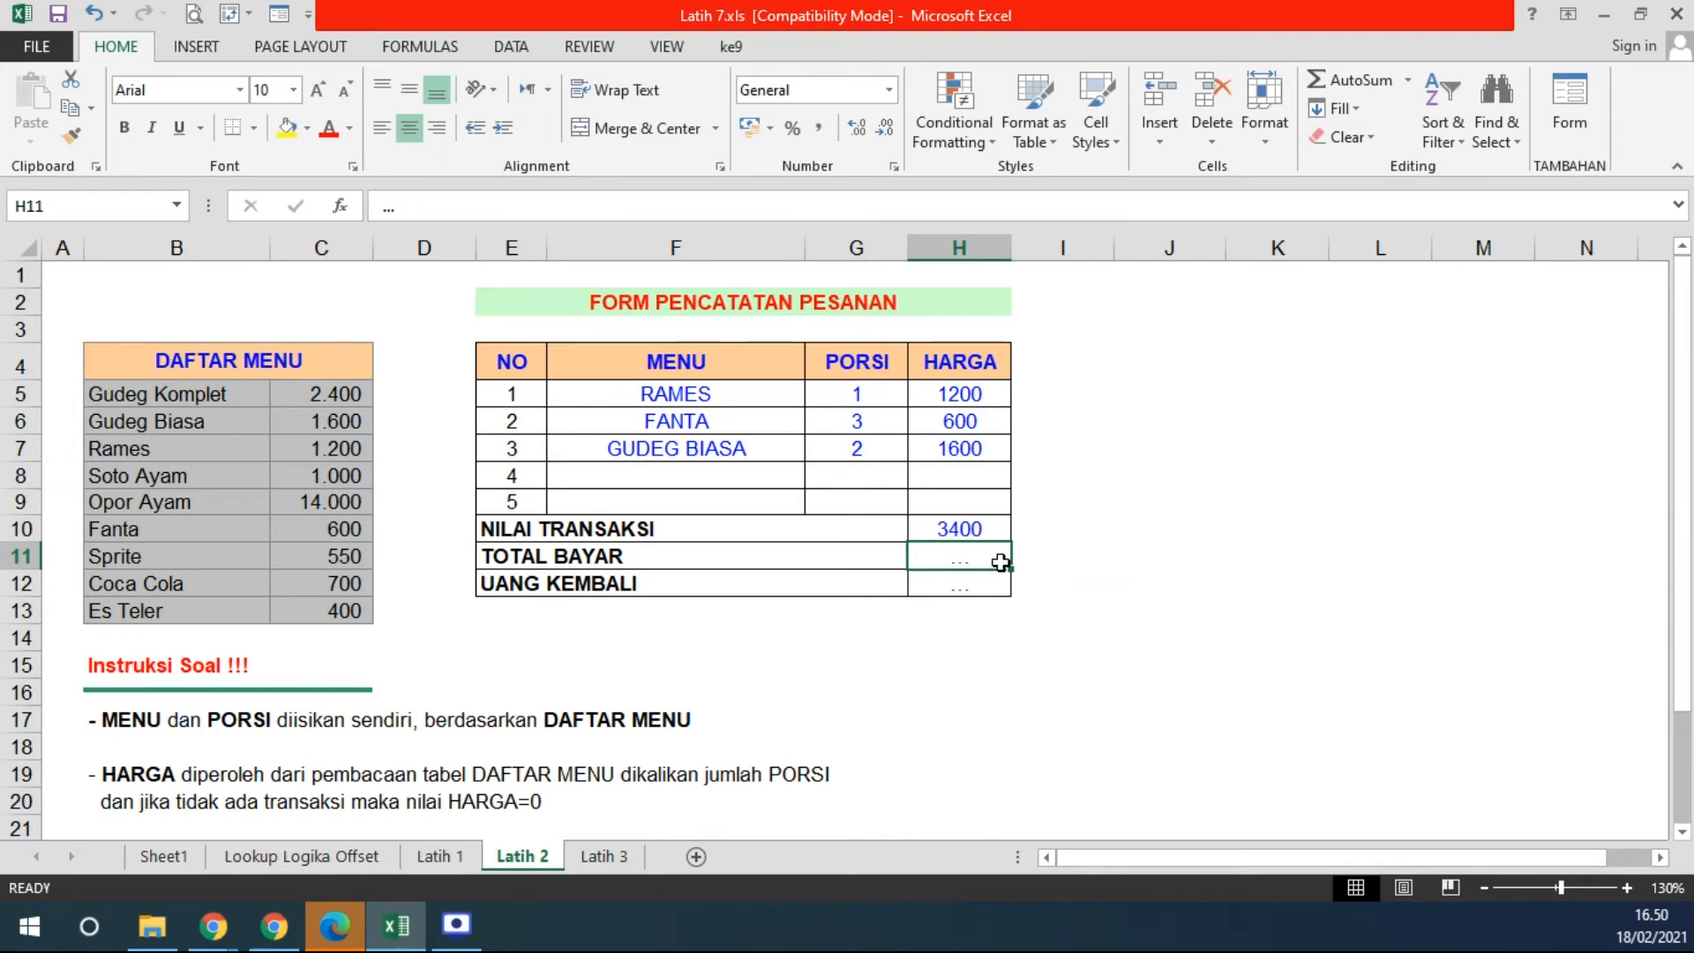
{"action": "left_click", "coordinate": [958, 583]}
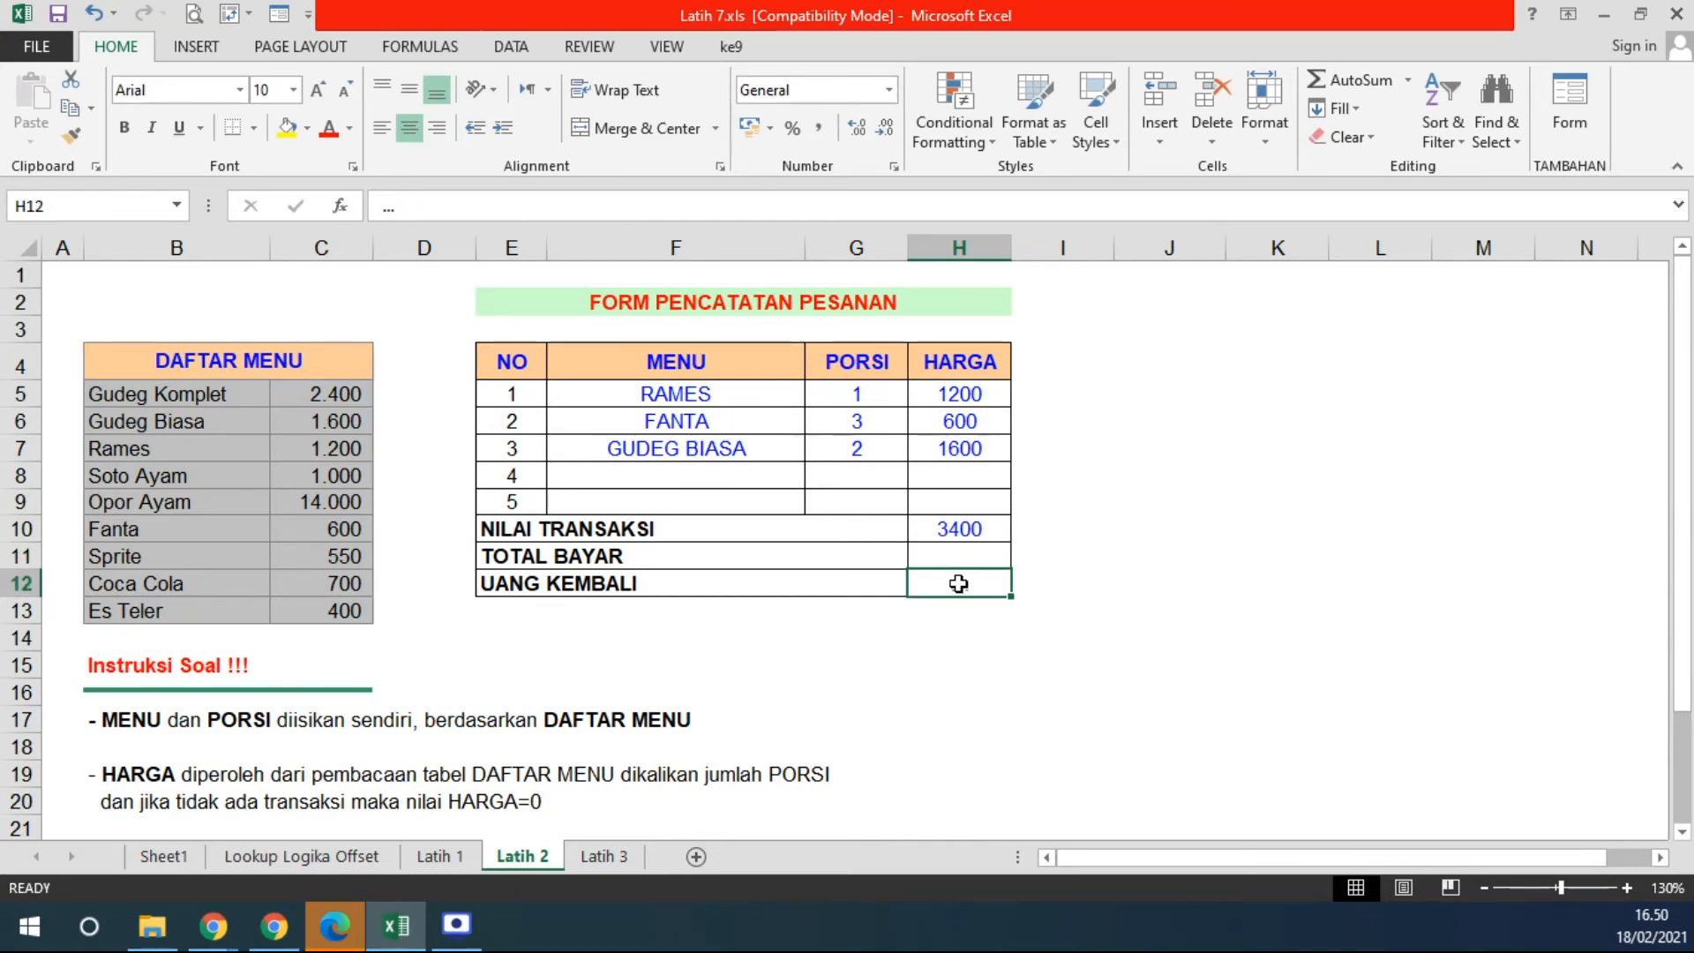
{"action": "type", "text": "="}
{"action": "left_click", "coordinate": [970, 556]}
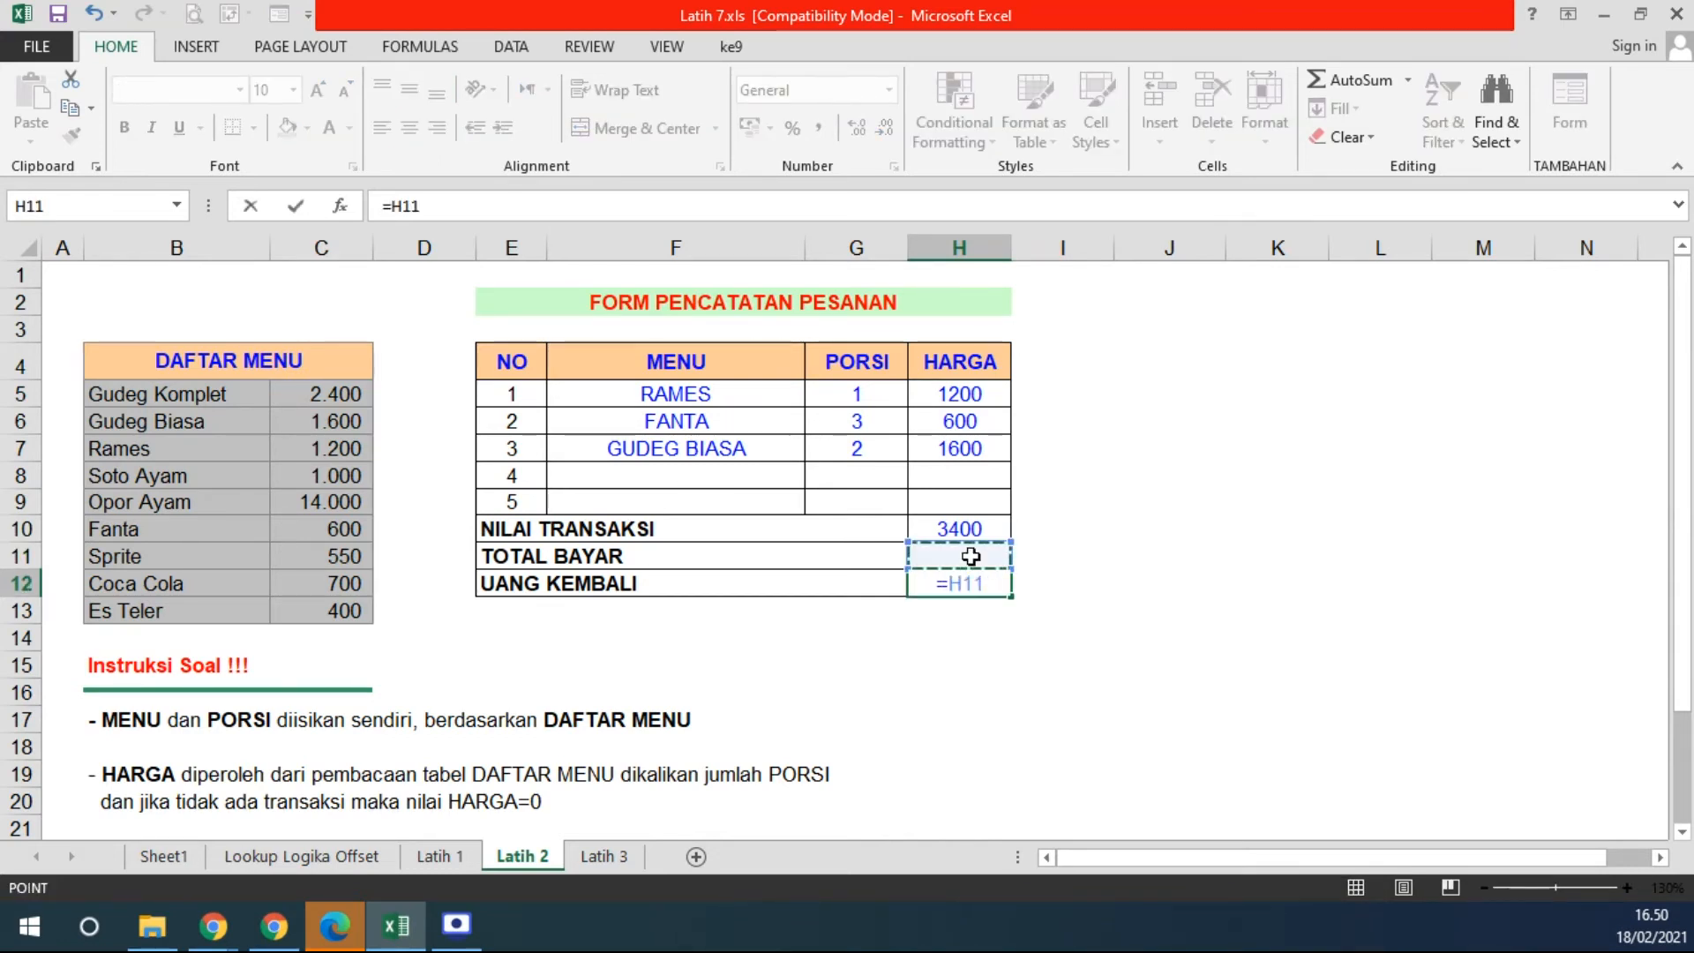
{"action": "type", "text": "-"}
{"action": "left_click", "coordinate": [980, 527]}
{"action": "key", "text": "Return"}
- Start a test amount of 5 in TOTAL BAYAR, then cancel it
{"action": "key", "text": "Up"}
{"action": "key", "text": "Up"}
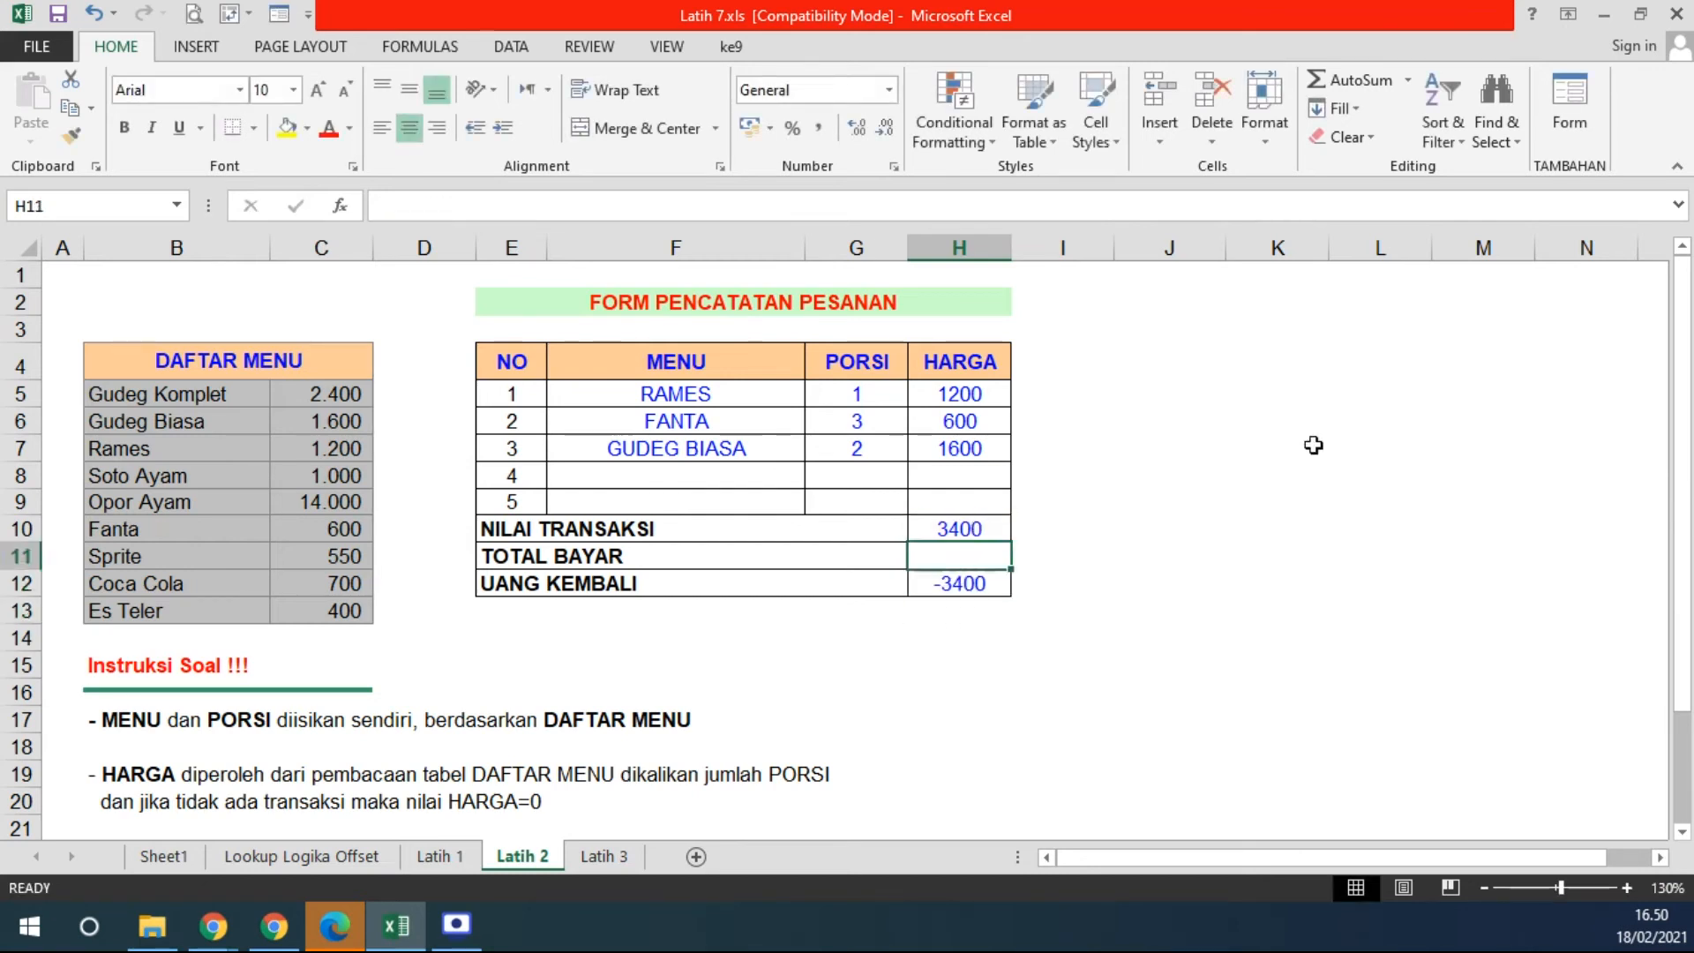
{"action": "type", "text": "5"}
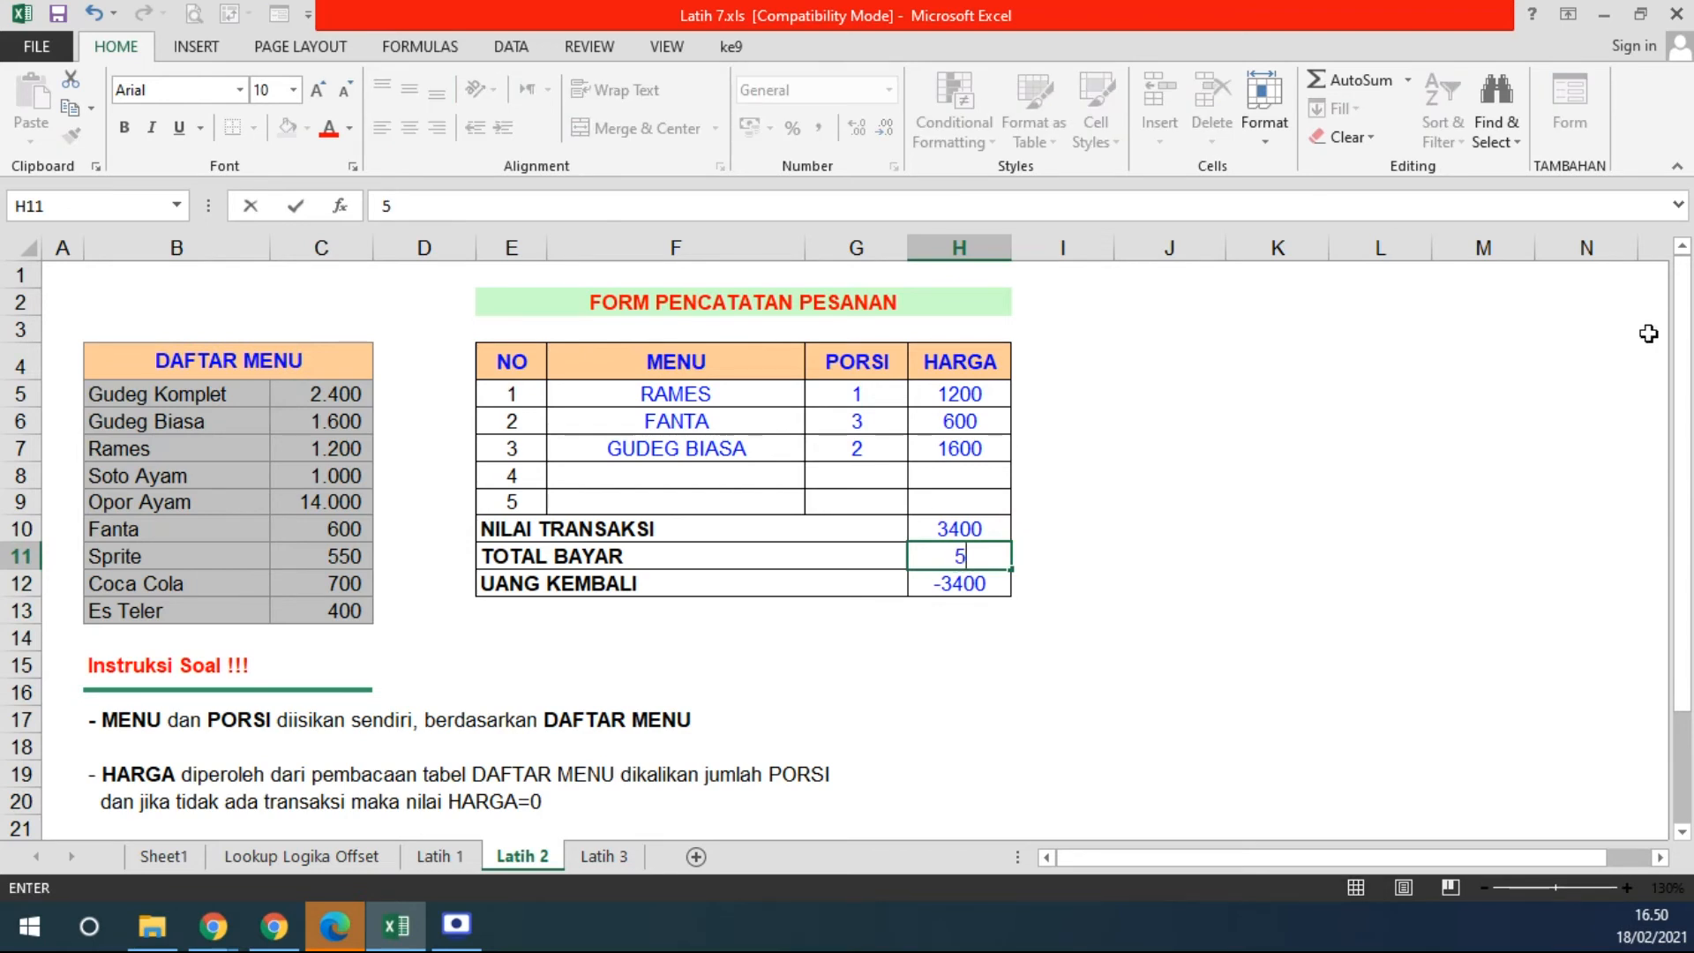
{"action": "key", "text": "Escape"}
- Multiply the H5 price lookup by PORSI (*G5) and fill it down to H9
{"action": "double_click", "coordinate": [995, 393]}
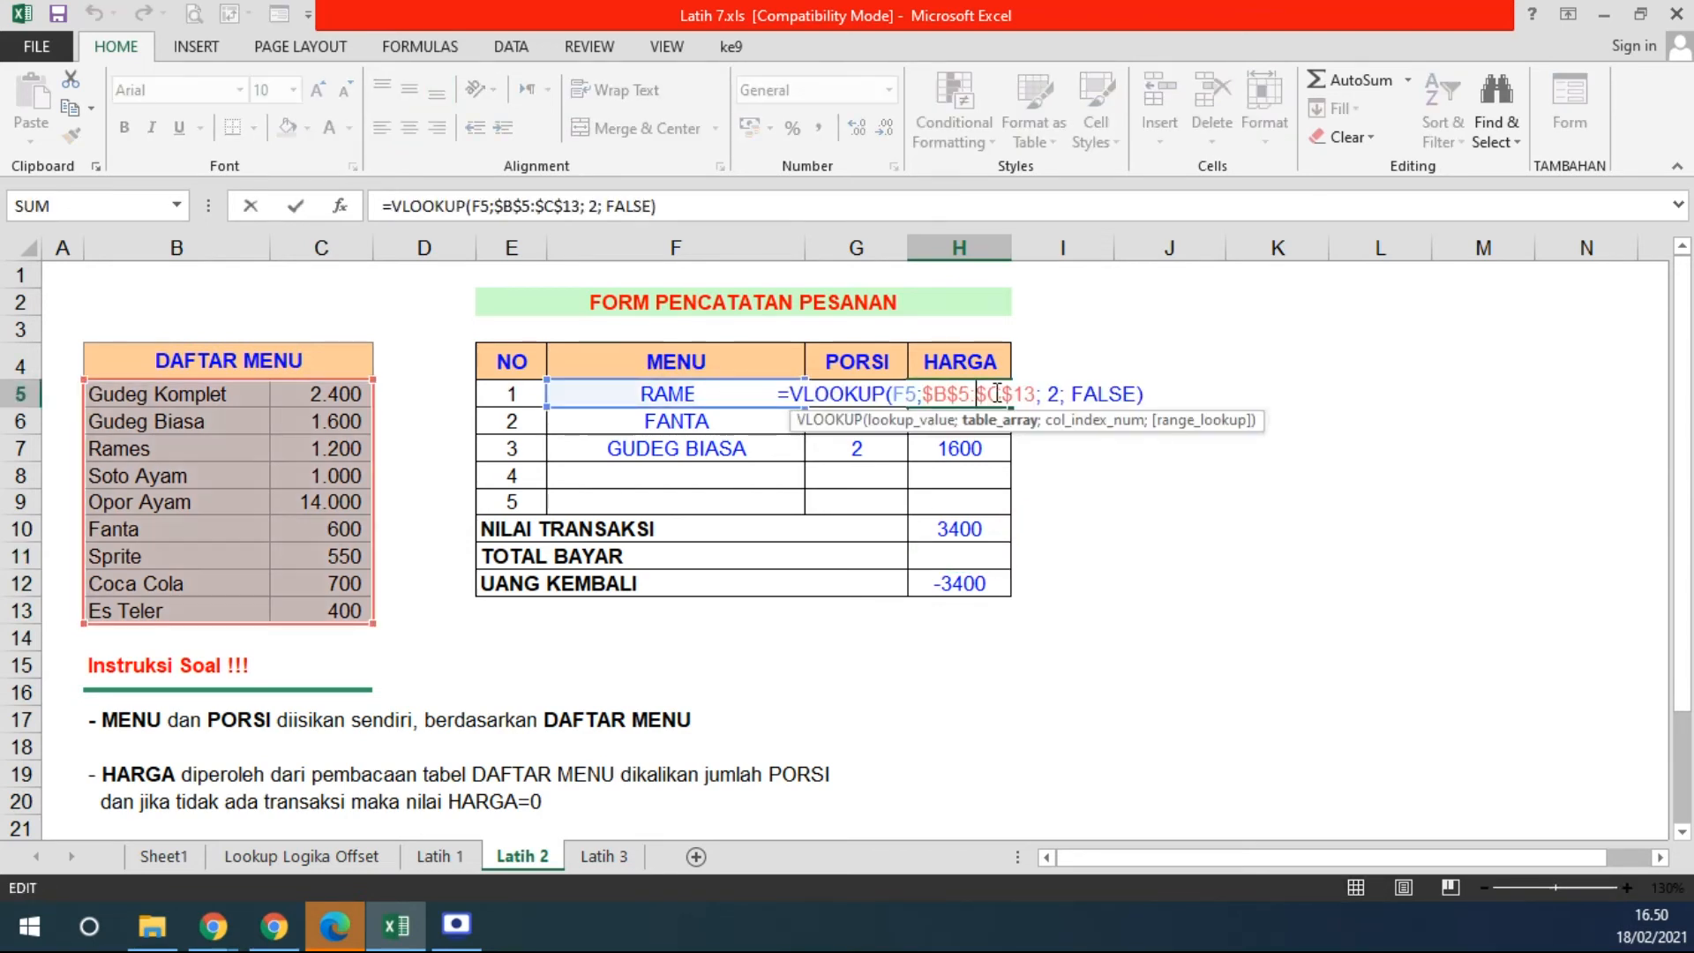
{"action": "left_click", "coordinate": [1161, 394]}
{"action": "type", "text": "*"}
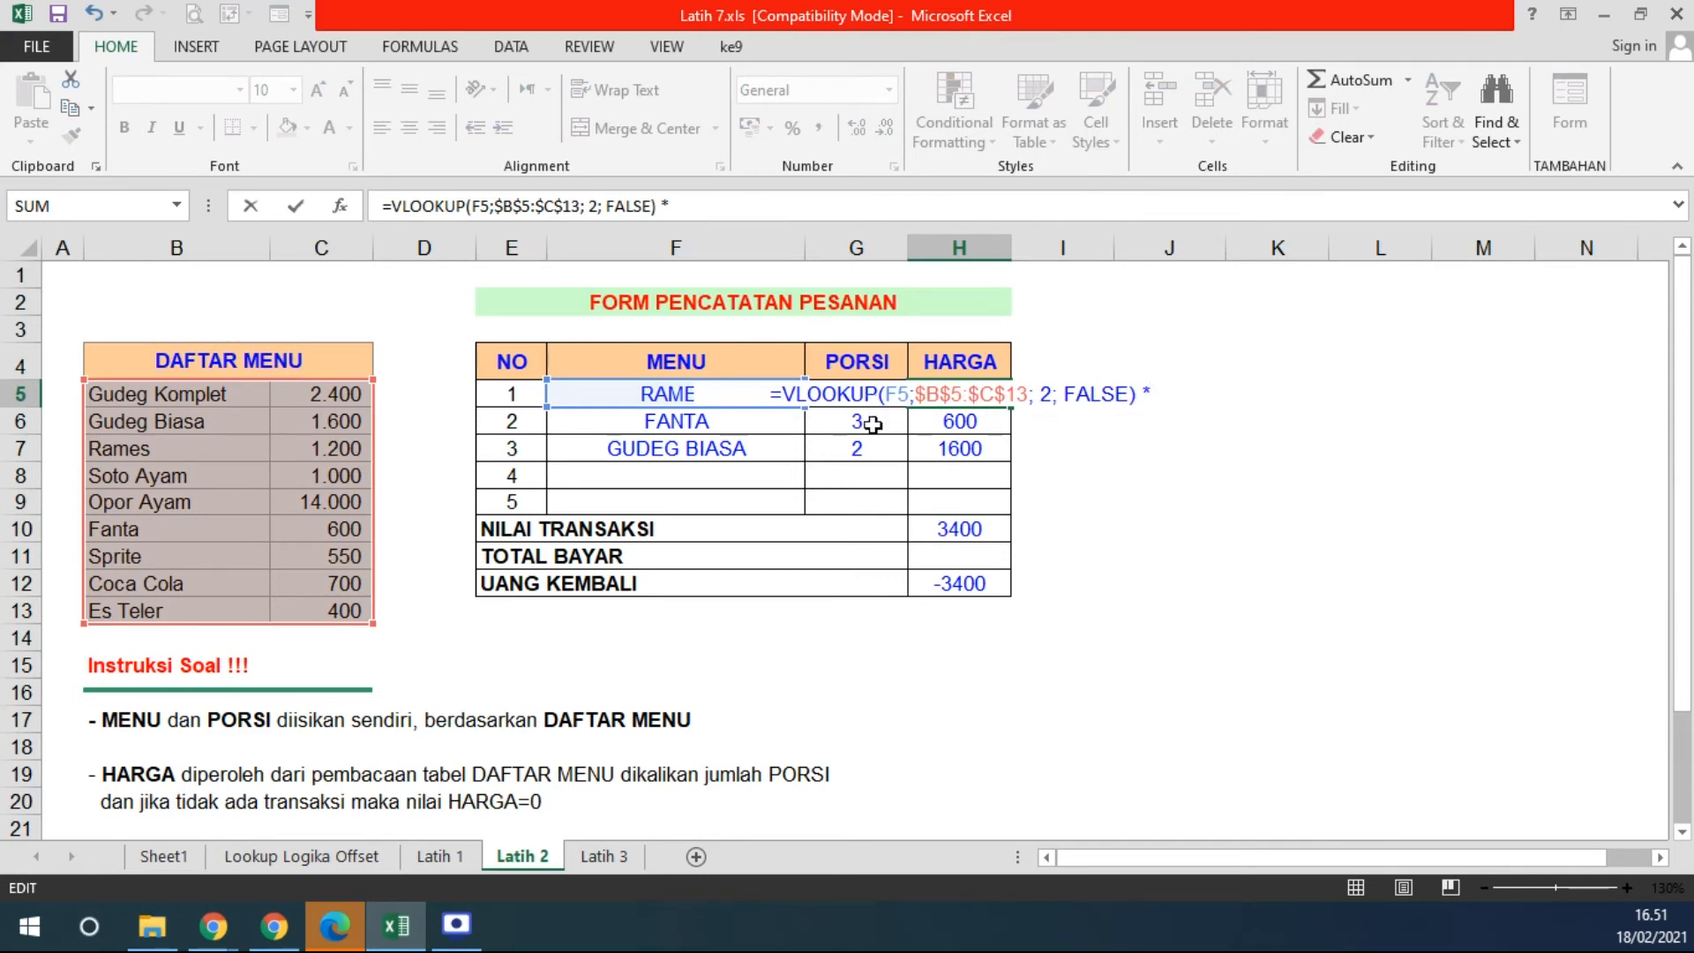
{"action": "type", "text": "G5"}
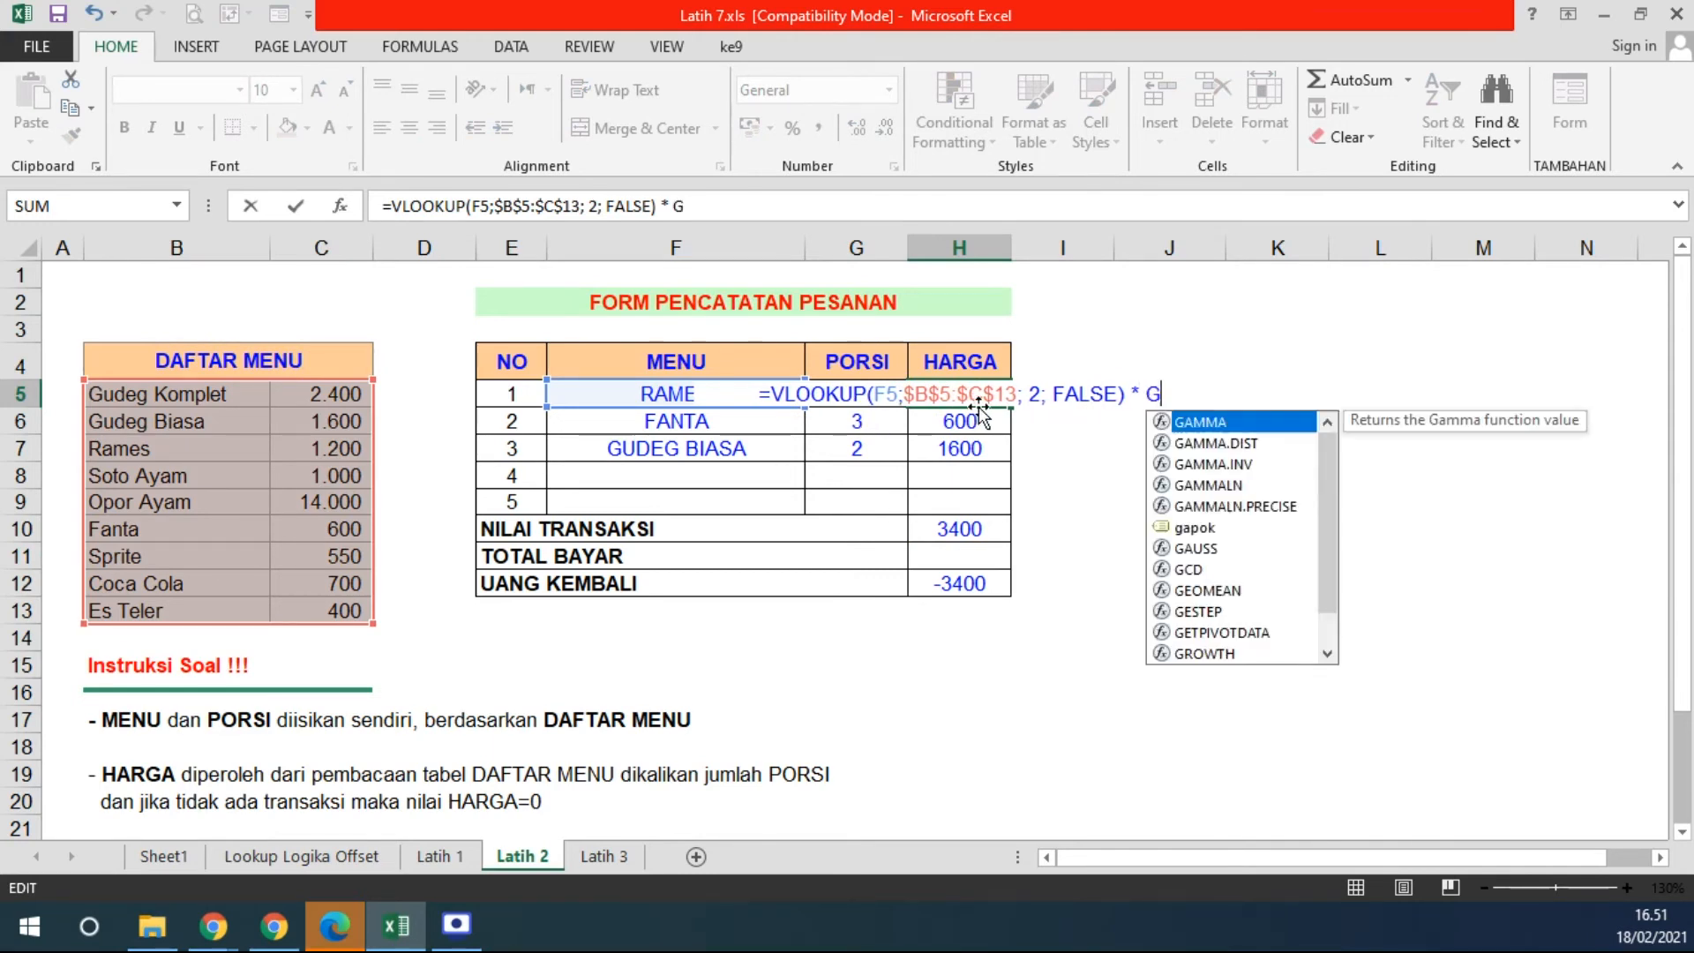
{"action": "key", "text": "Return"}
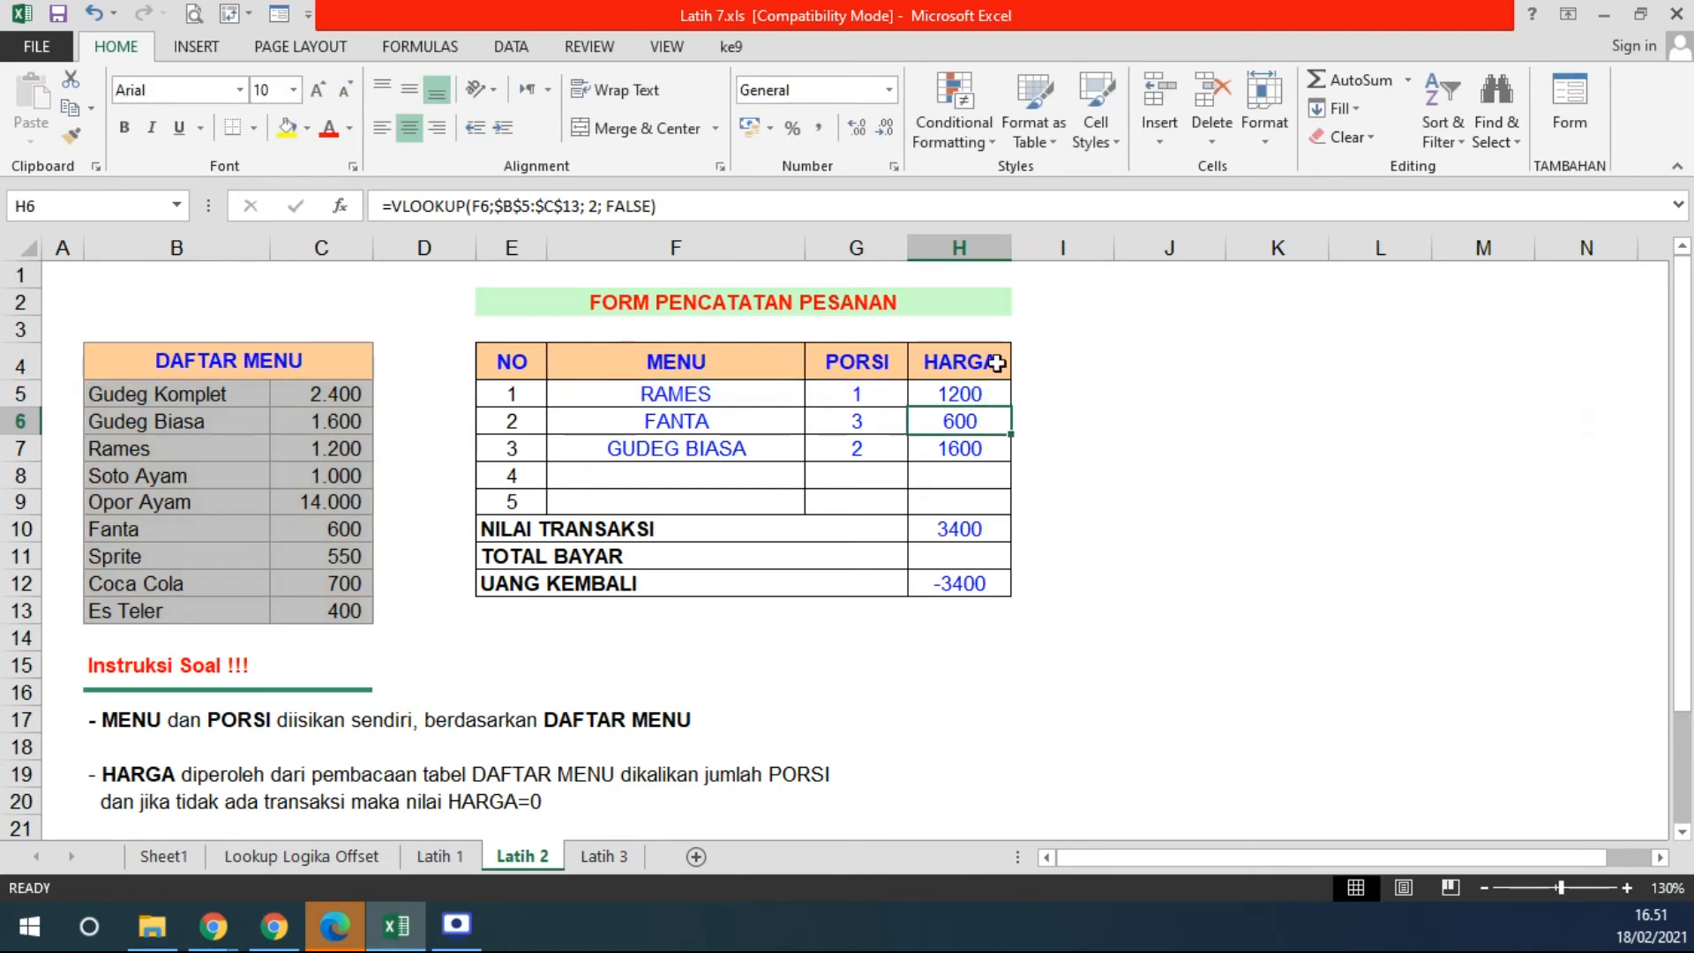
{"action": "left_click", "coordinate": [988, 397]}
{"action": "left_click_drag", "start_coordinate": [1014, 408], "coordinate": [997, 505]}
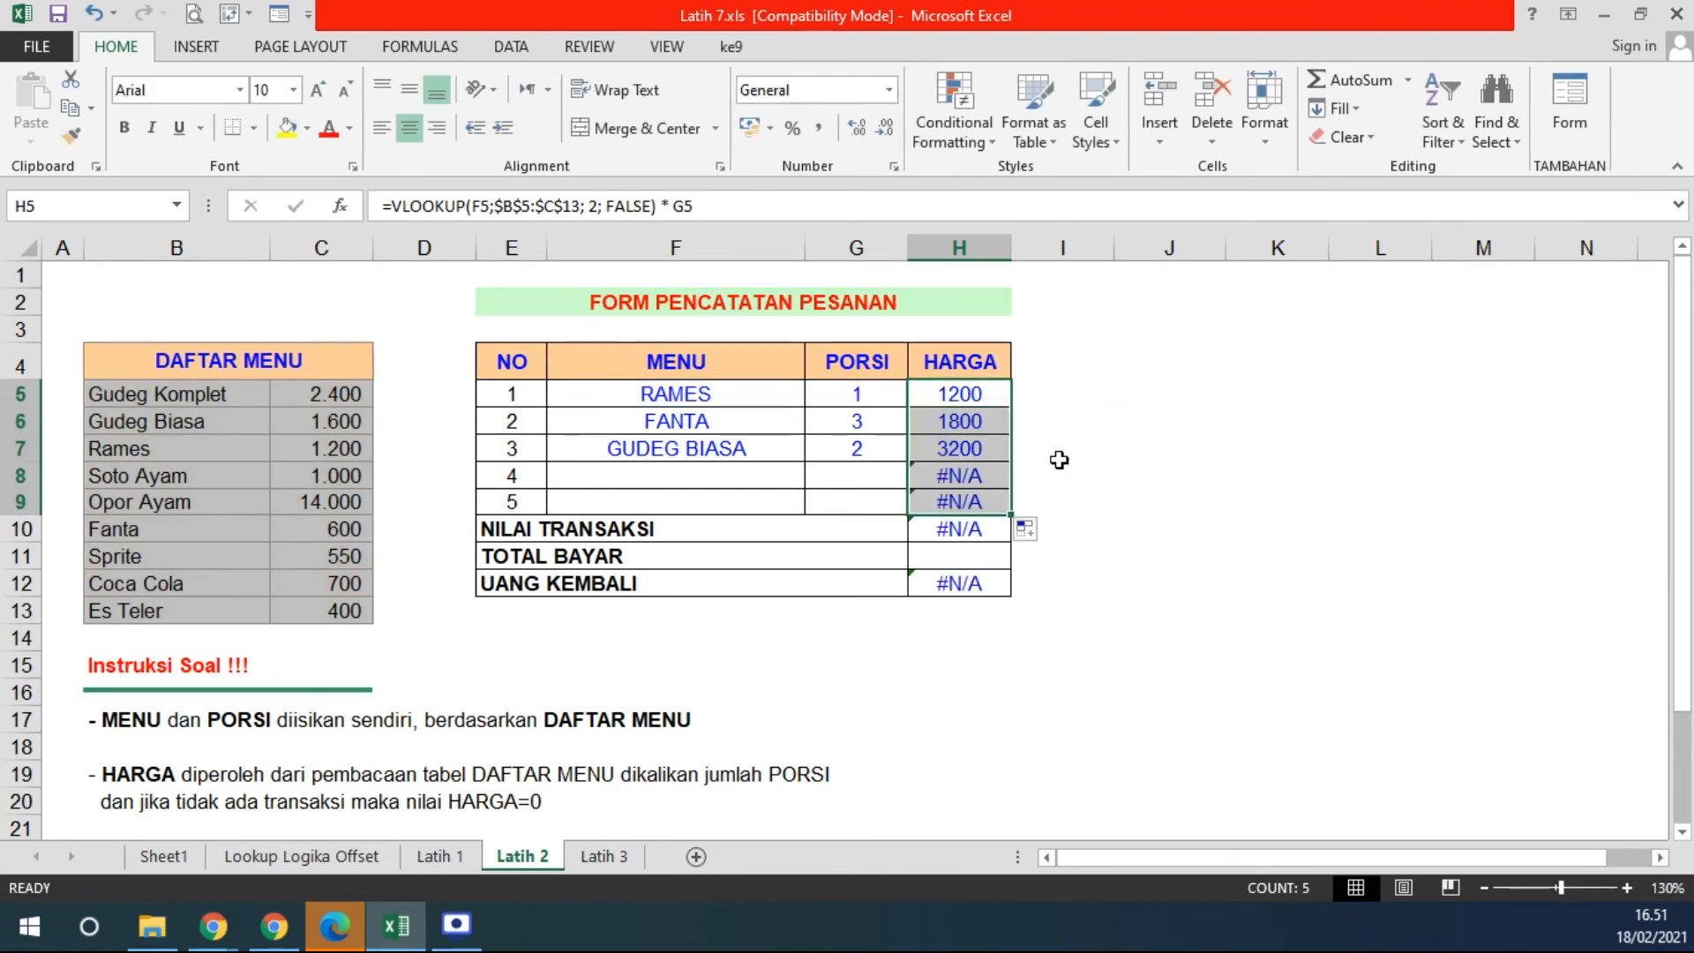
- Inspect the #N/A results in the empty rows 8-9, then clear H8:H9
{"action": "left_click", "coordinate": [630, 477]}
{"action": "left_click", "coordinate": [960, 481]}
{"action": "left_click", "coordinate": [741, 476]}
{"action": "left_click", "coordinate": [944, 475]}
{"action": "left_click", "coordinate": [732, 474]}
{"action": "left_click", "coordinate": [957, 475]}
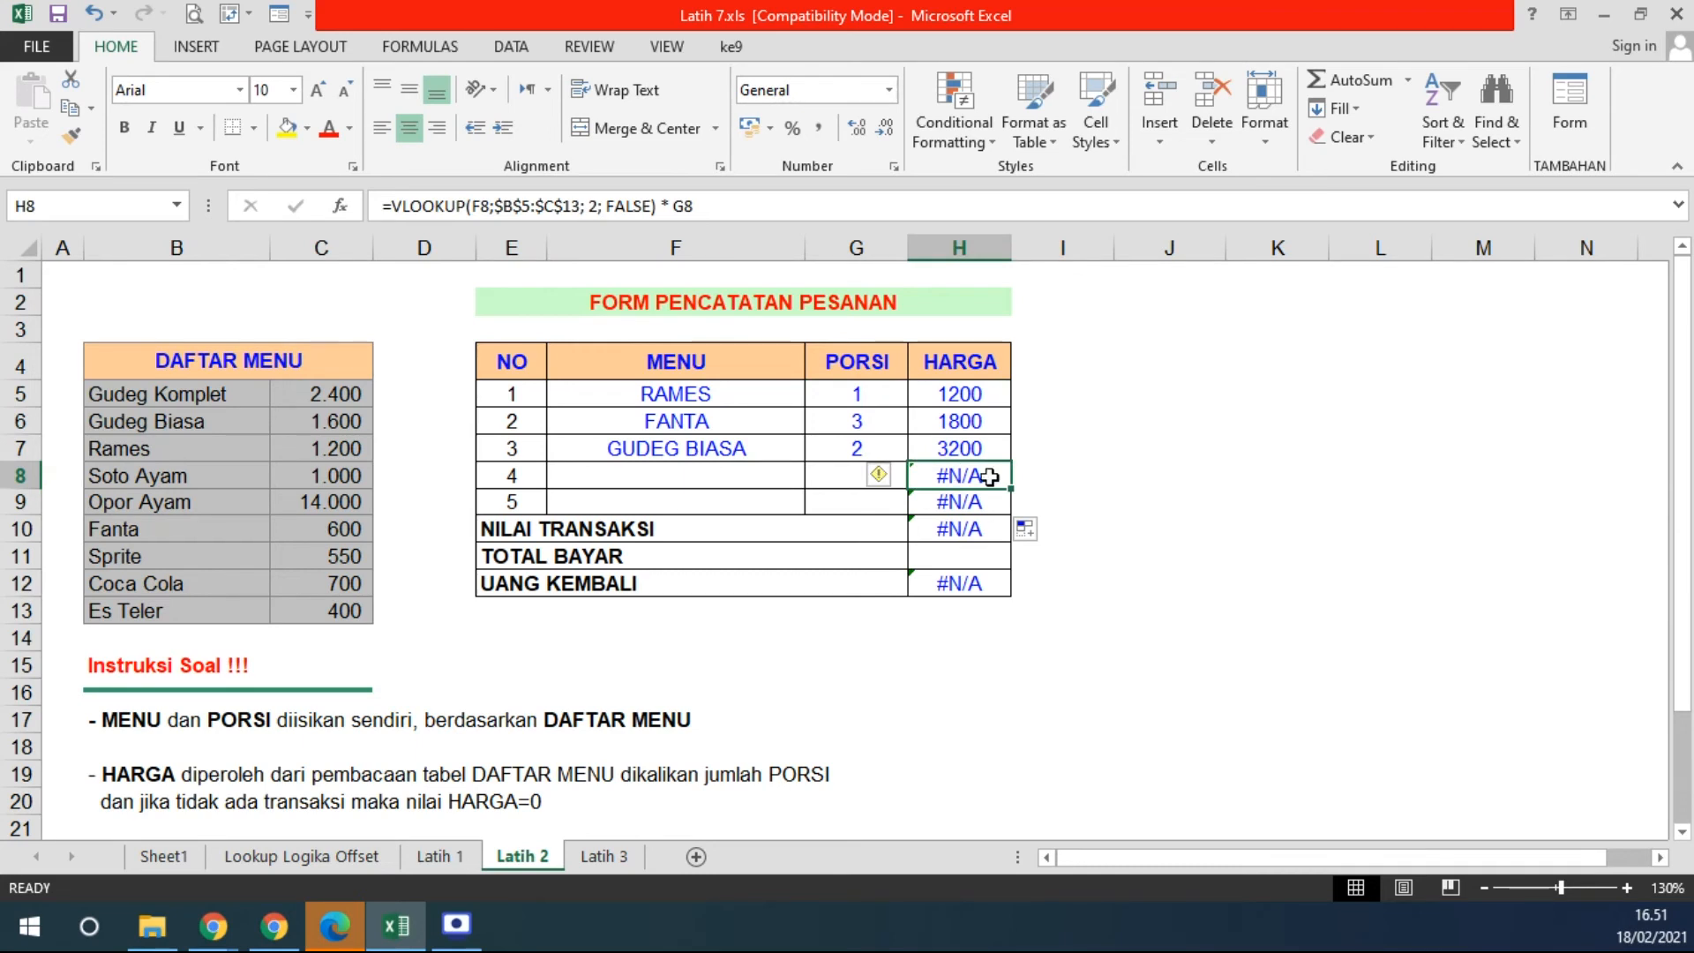
{"action": "left_click", "coordinate": [1156, 582]}
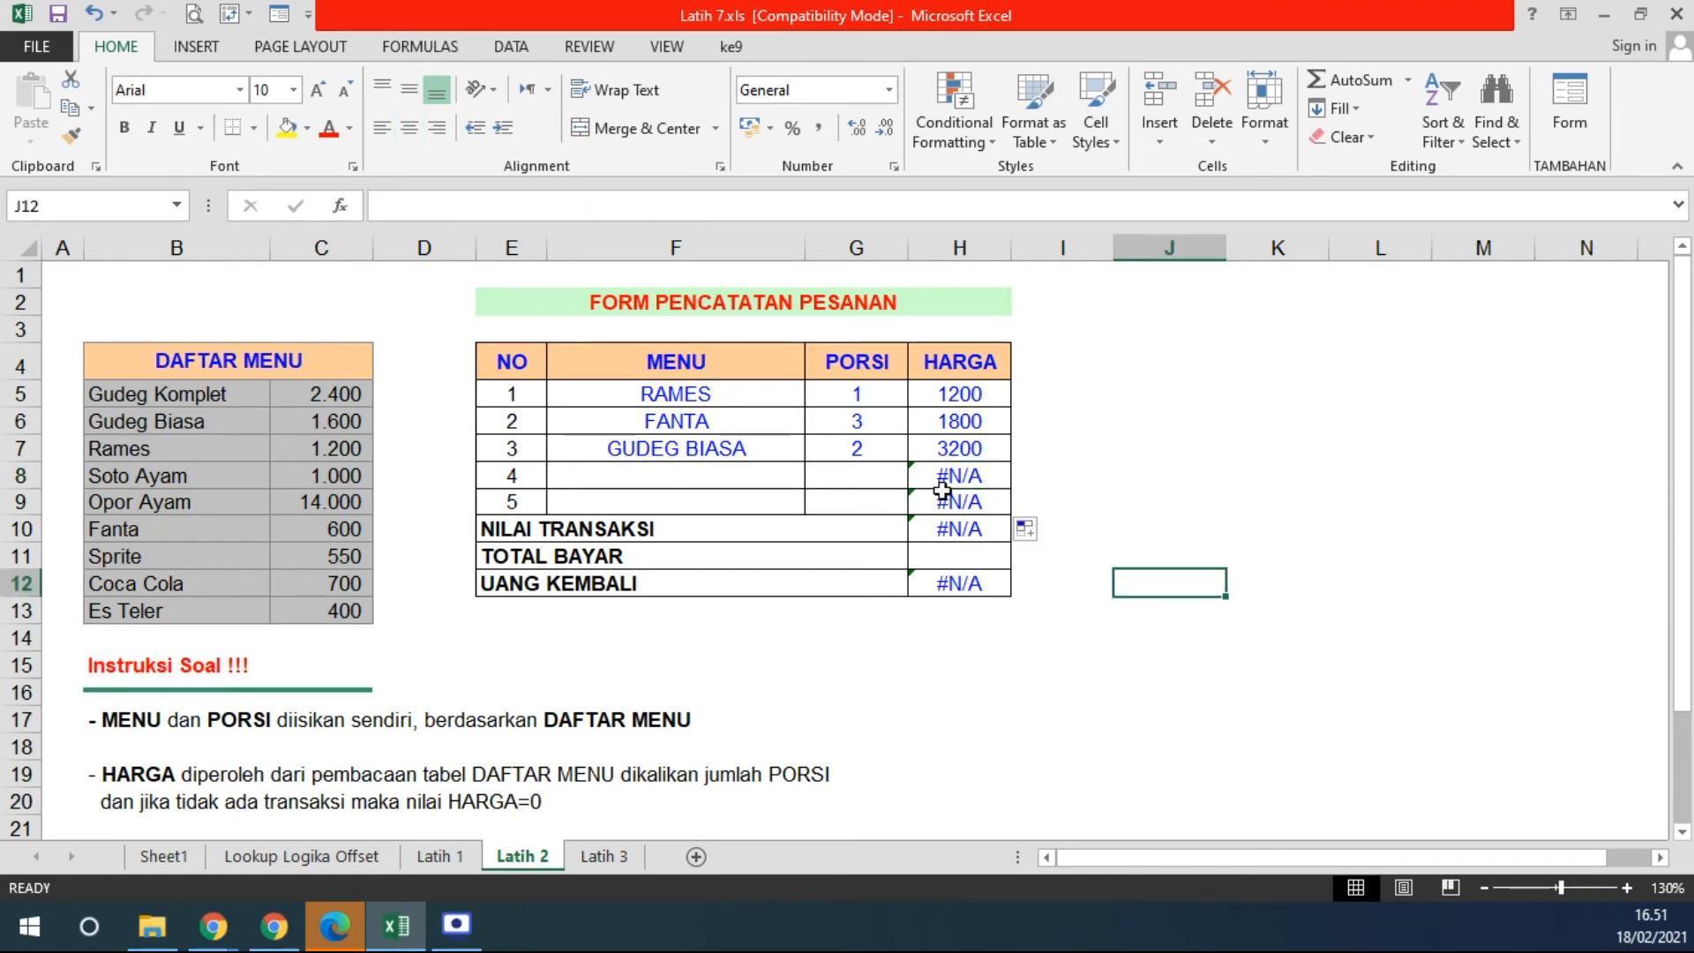
{"action": "left_click", "coordinate": [973, 418]}
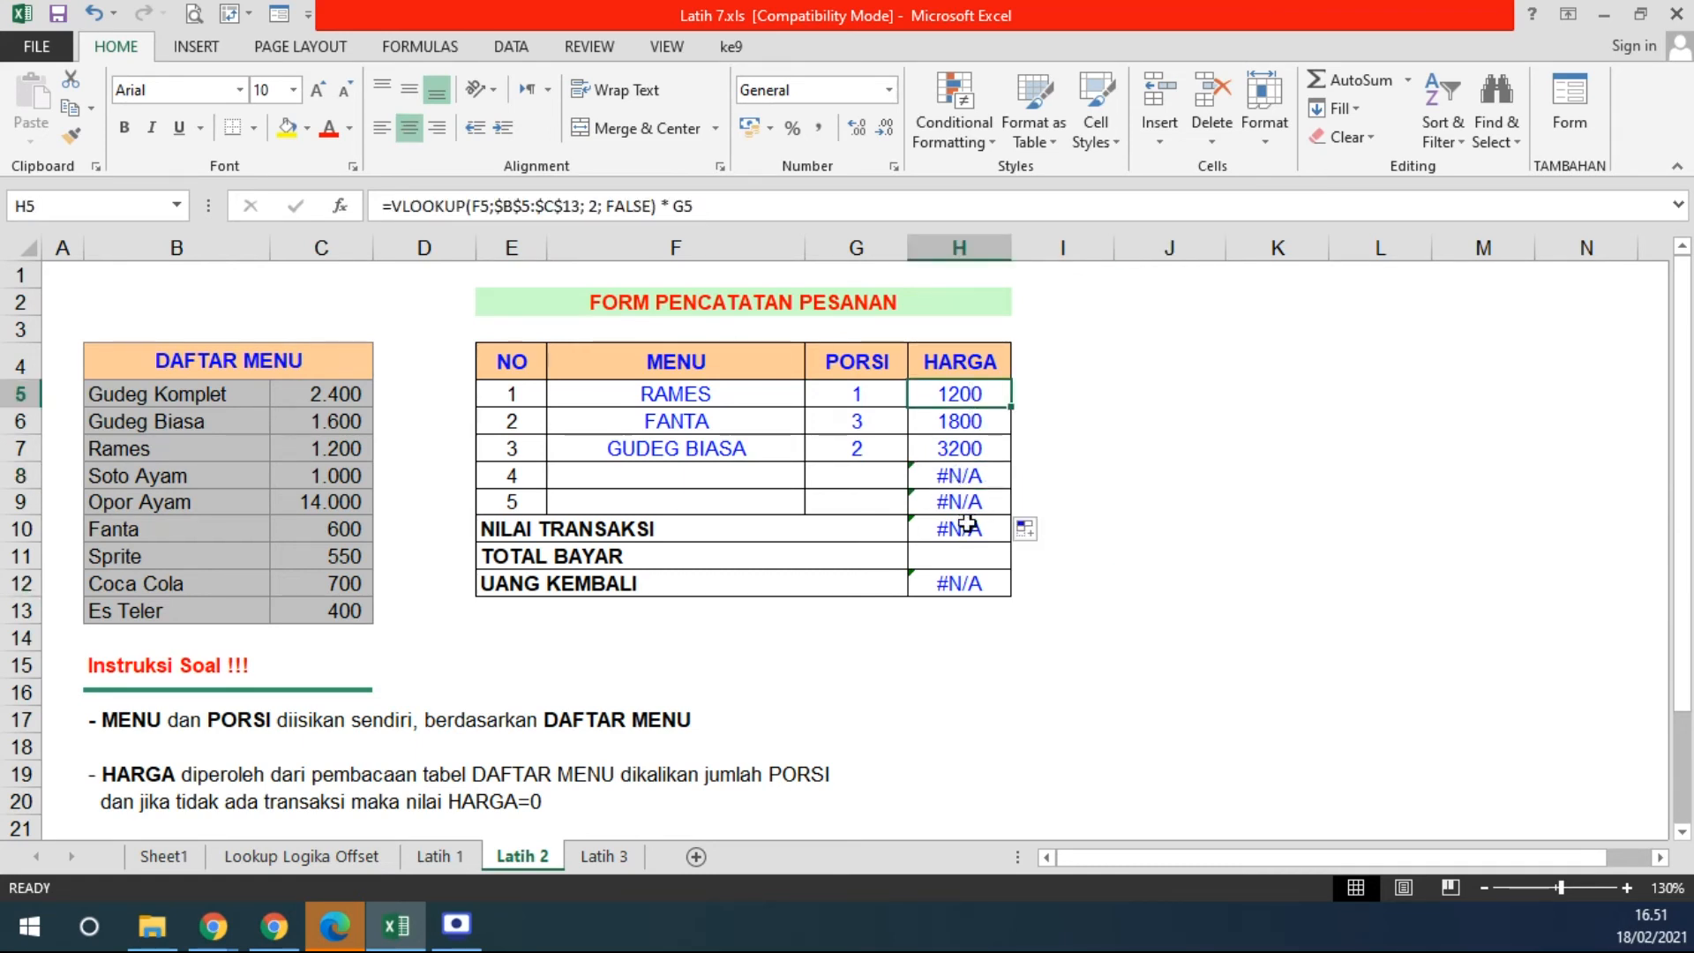
{"action": "left_click_drag", "start_coordinate": [962, 475], "coordinate": [963, 498]}
{"action": "key", "text": "Delete"}
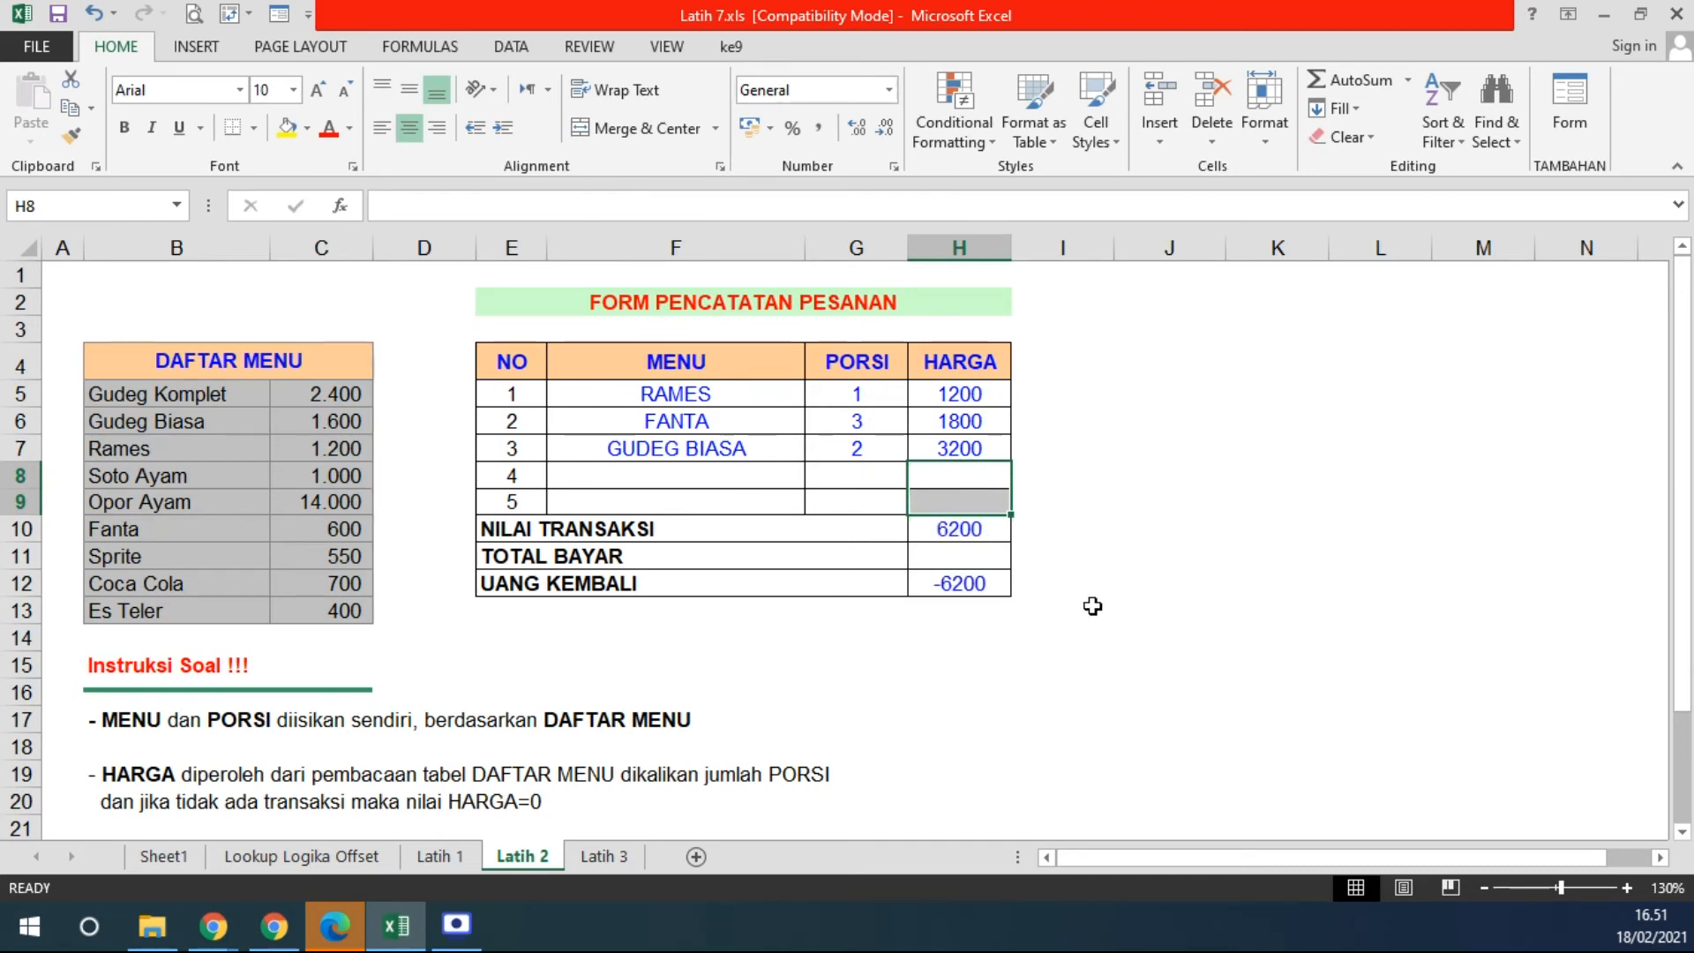
- Select the MENU entries for the empty rows and for FANTA and GUDEG BIASA
{"action": "left_click", "coordinate": [969, 561]}
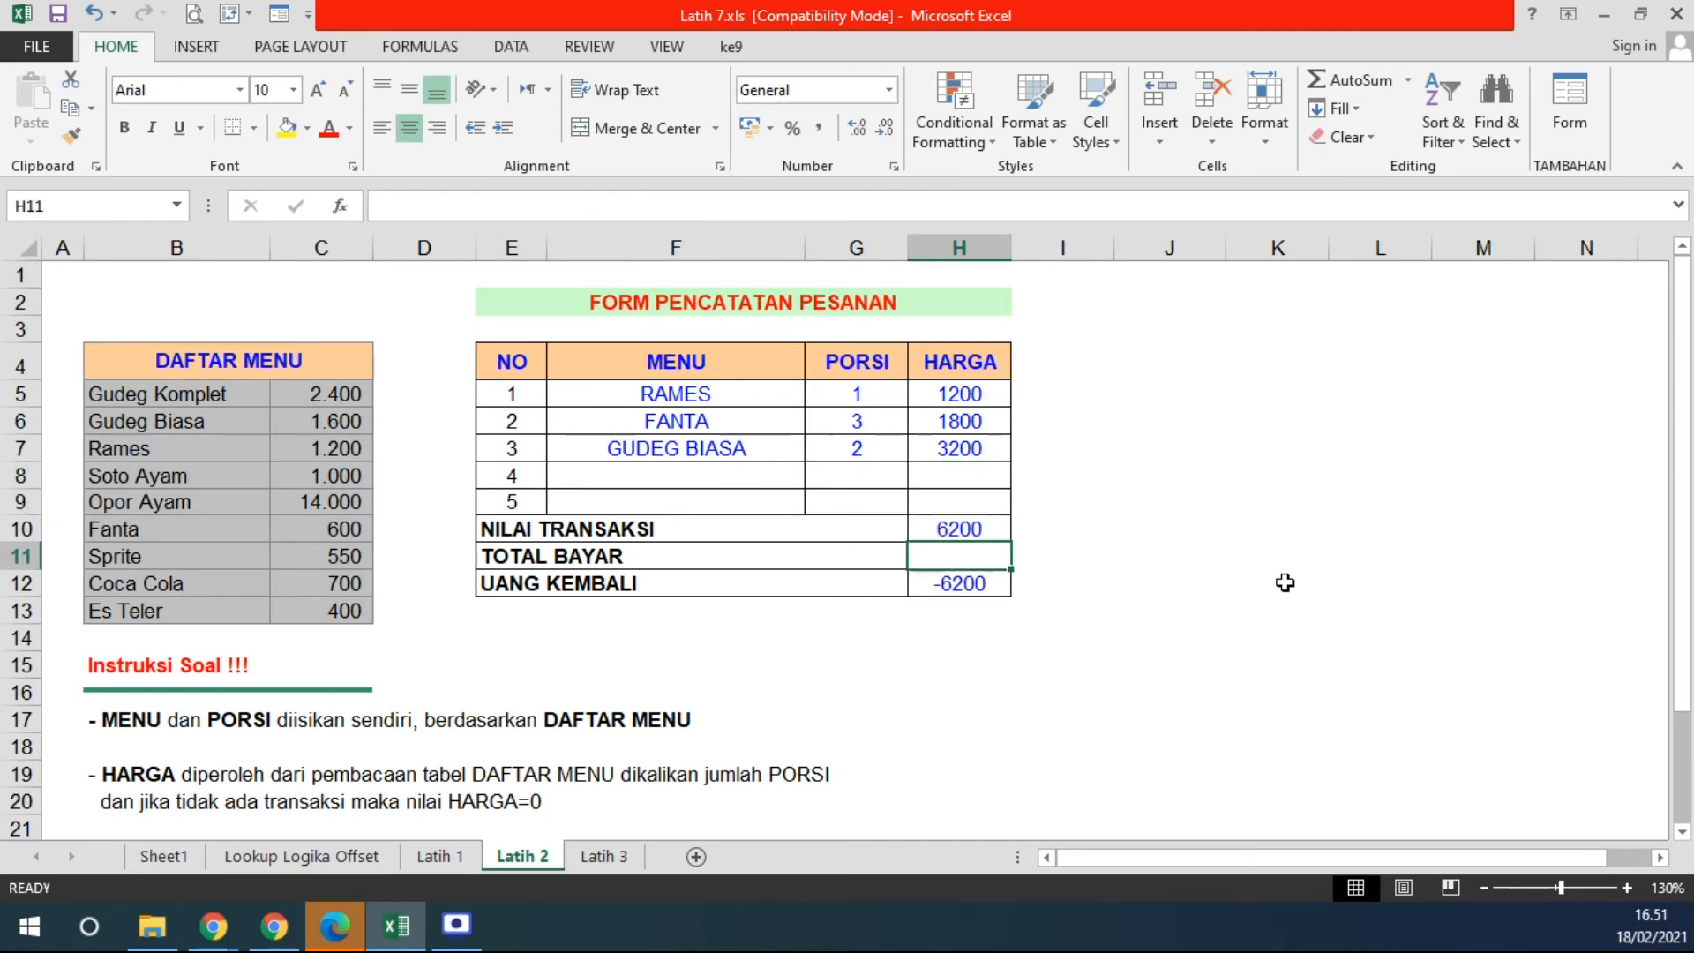
{"action": "left_click", "coordinate": [667, 479]}
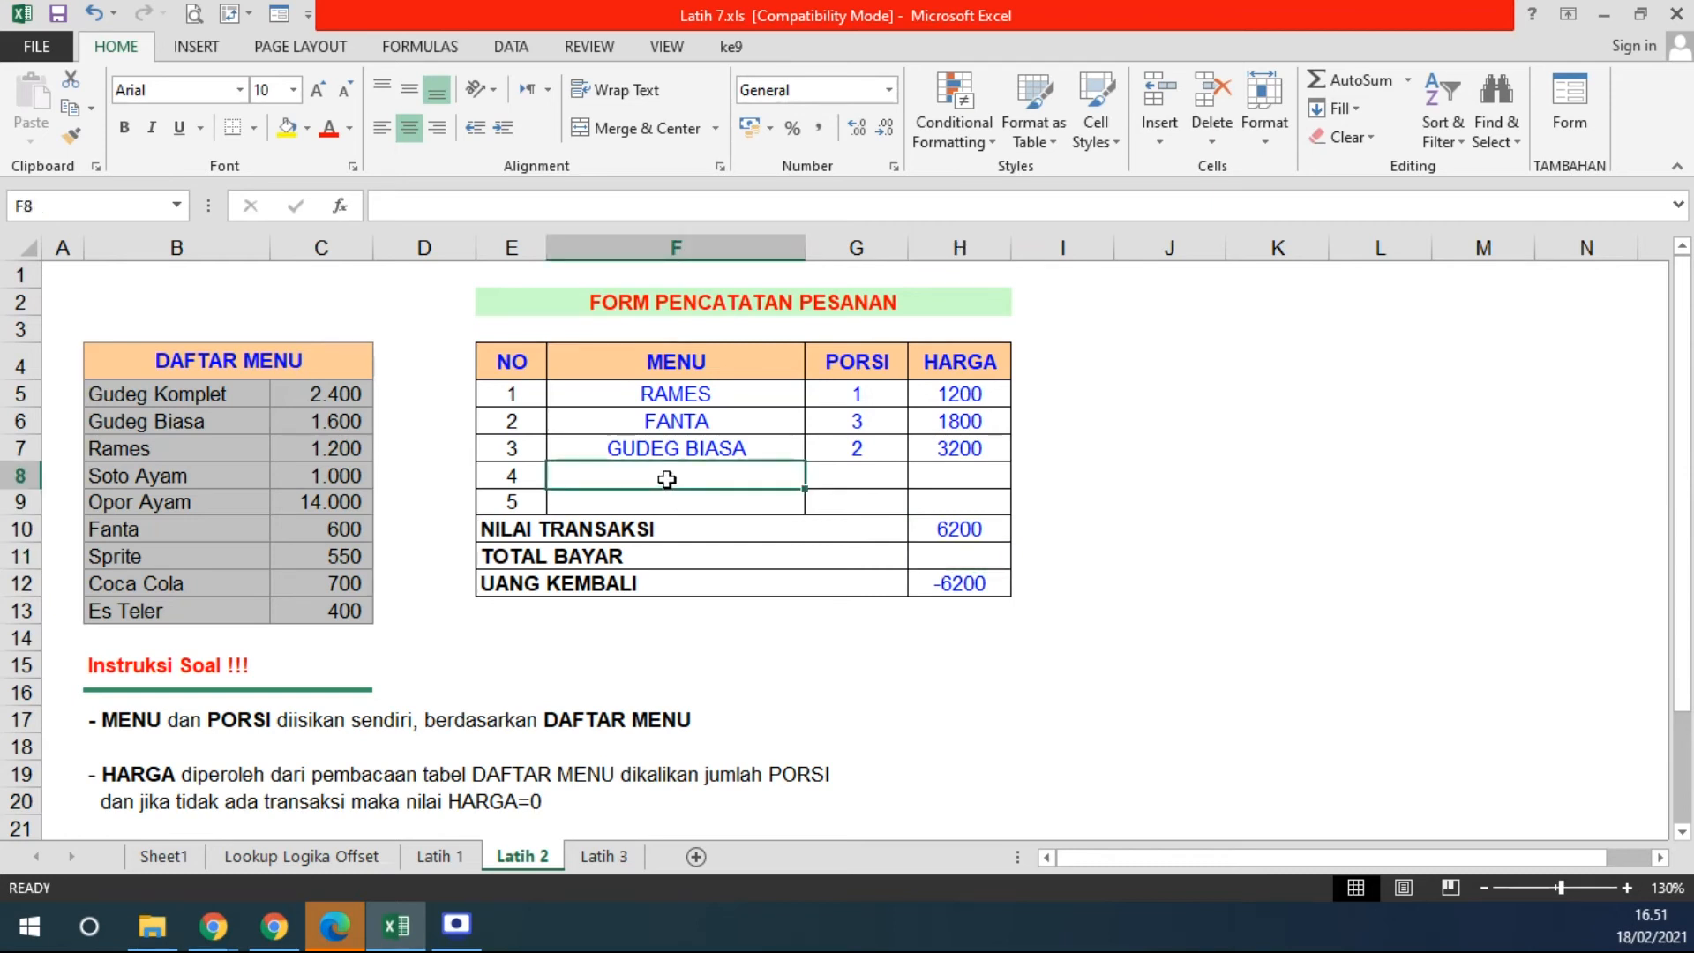
{"action": "left_click_drag", "start_coordinate": [667, 480], "coordinate": [669, 499]}
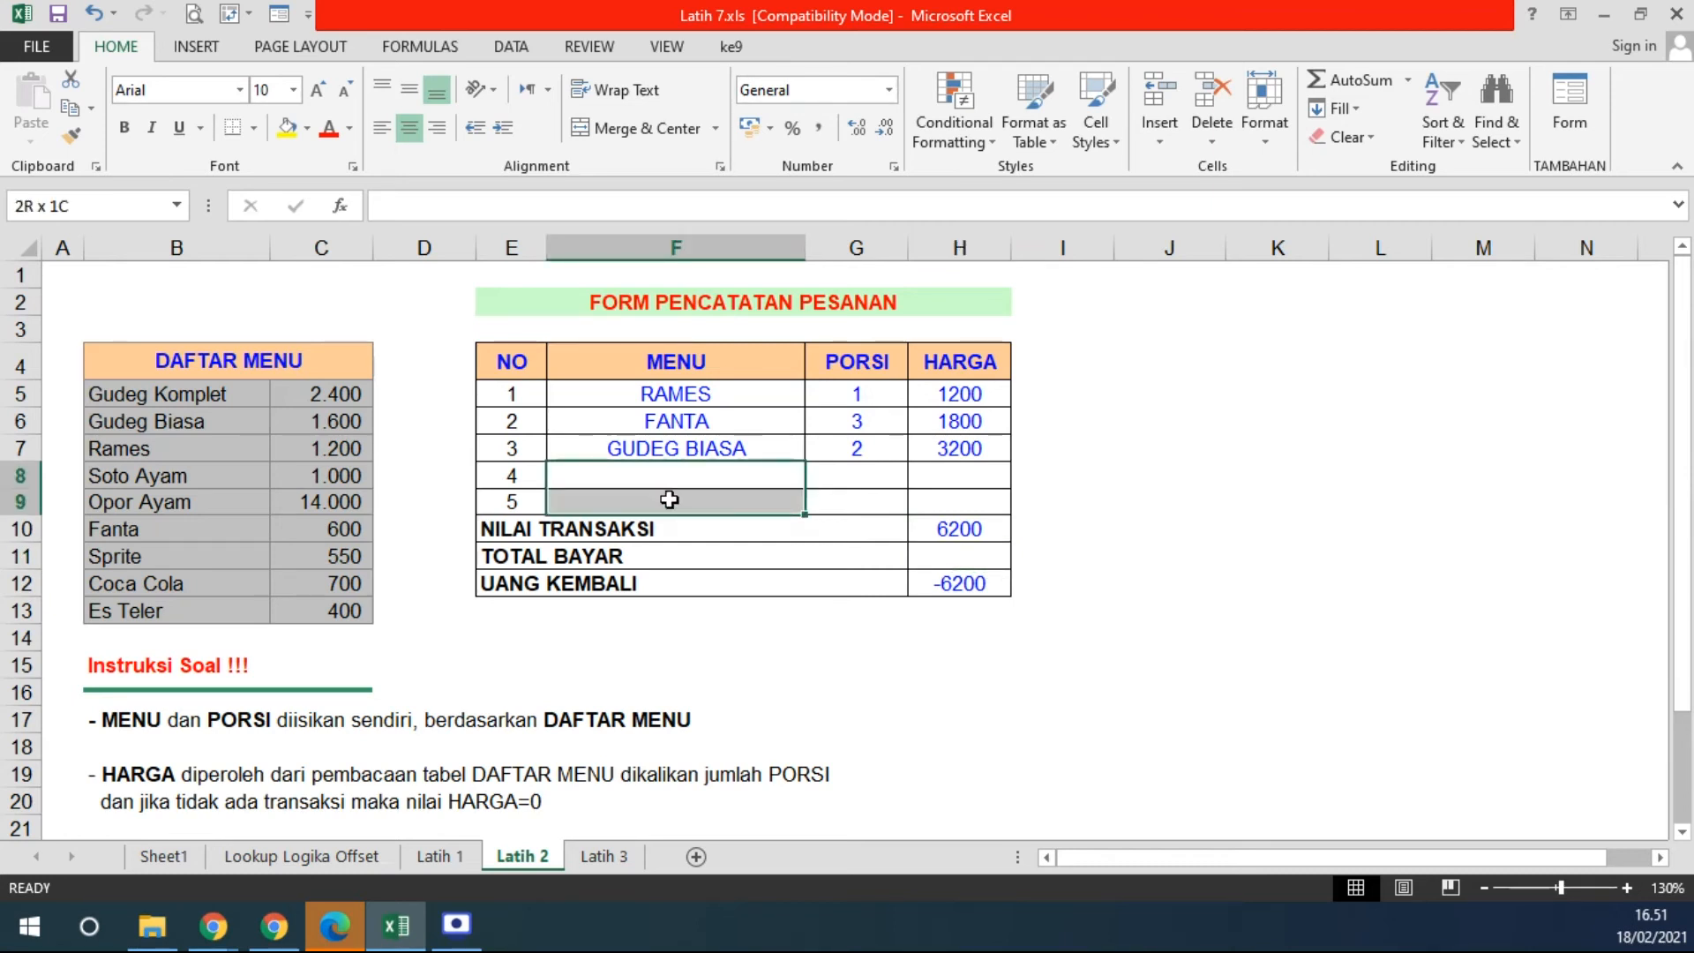
{"action": "left_click_drag", "start_coordinate": [670, 500], "coordinate": [685, 480]}
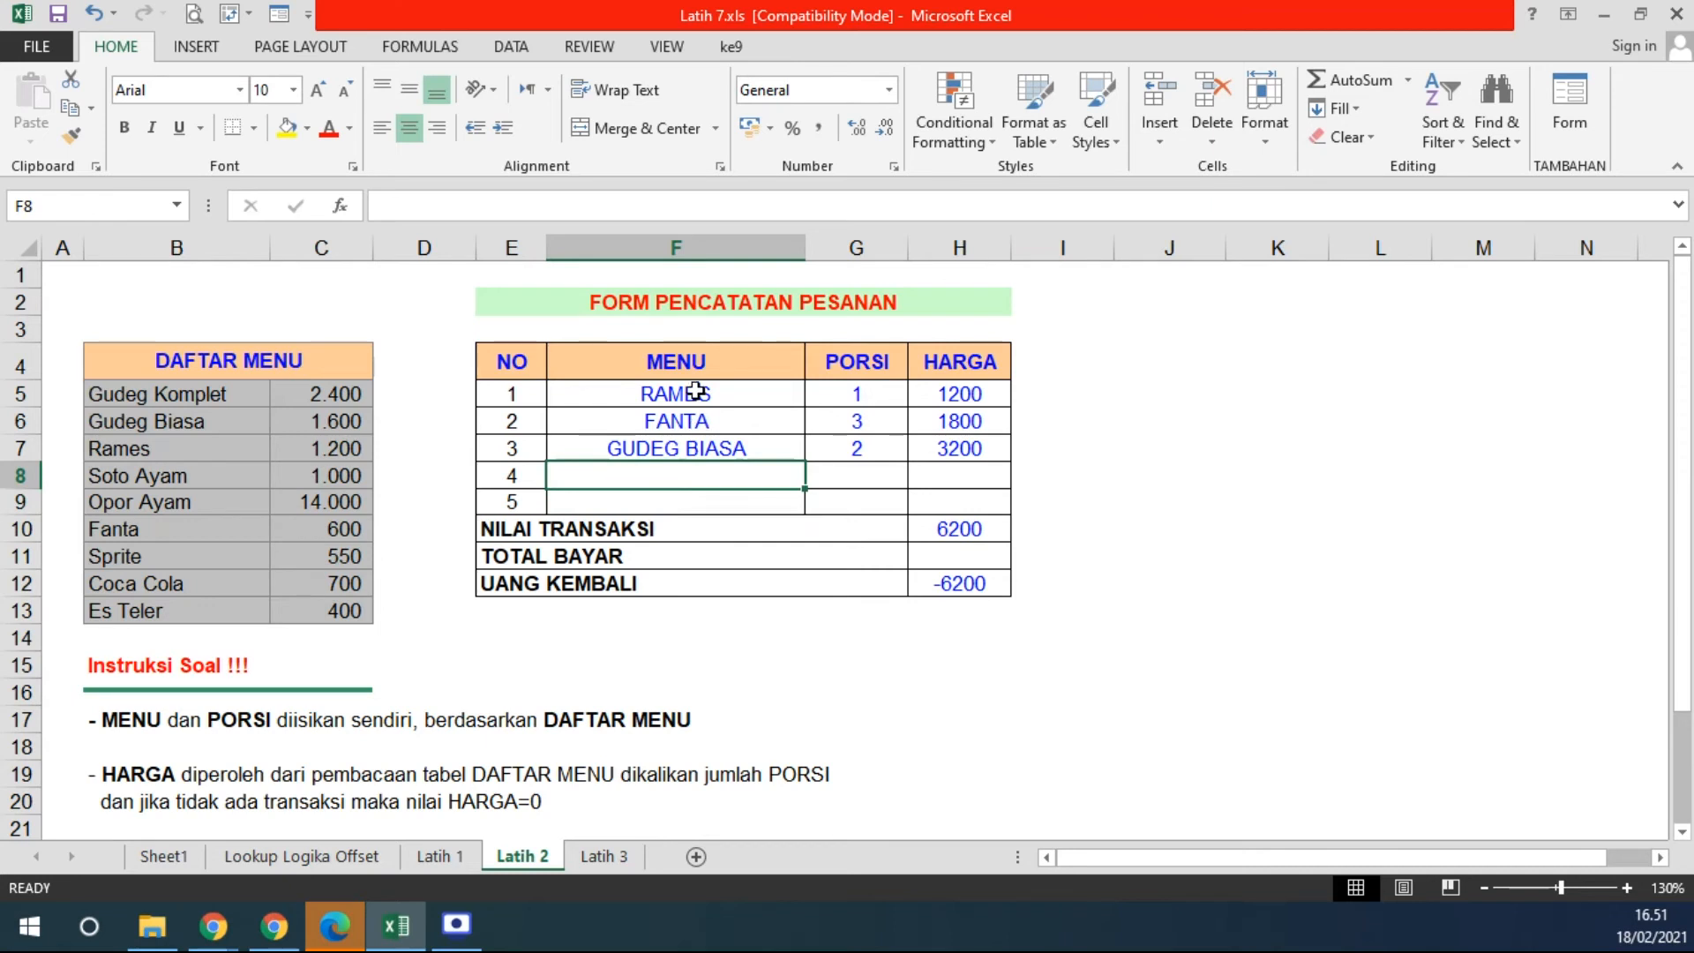
{"action": "left_click_drag", "start_coordinate": [673, 420], "coordinate": [675, 450]}
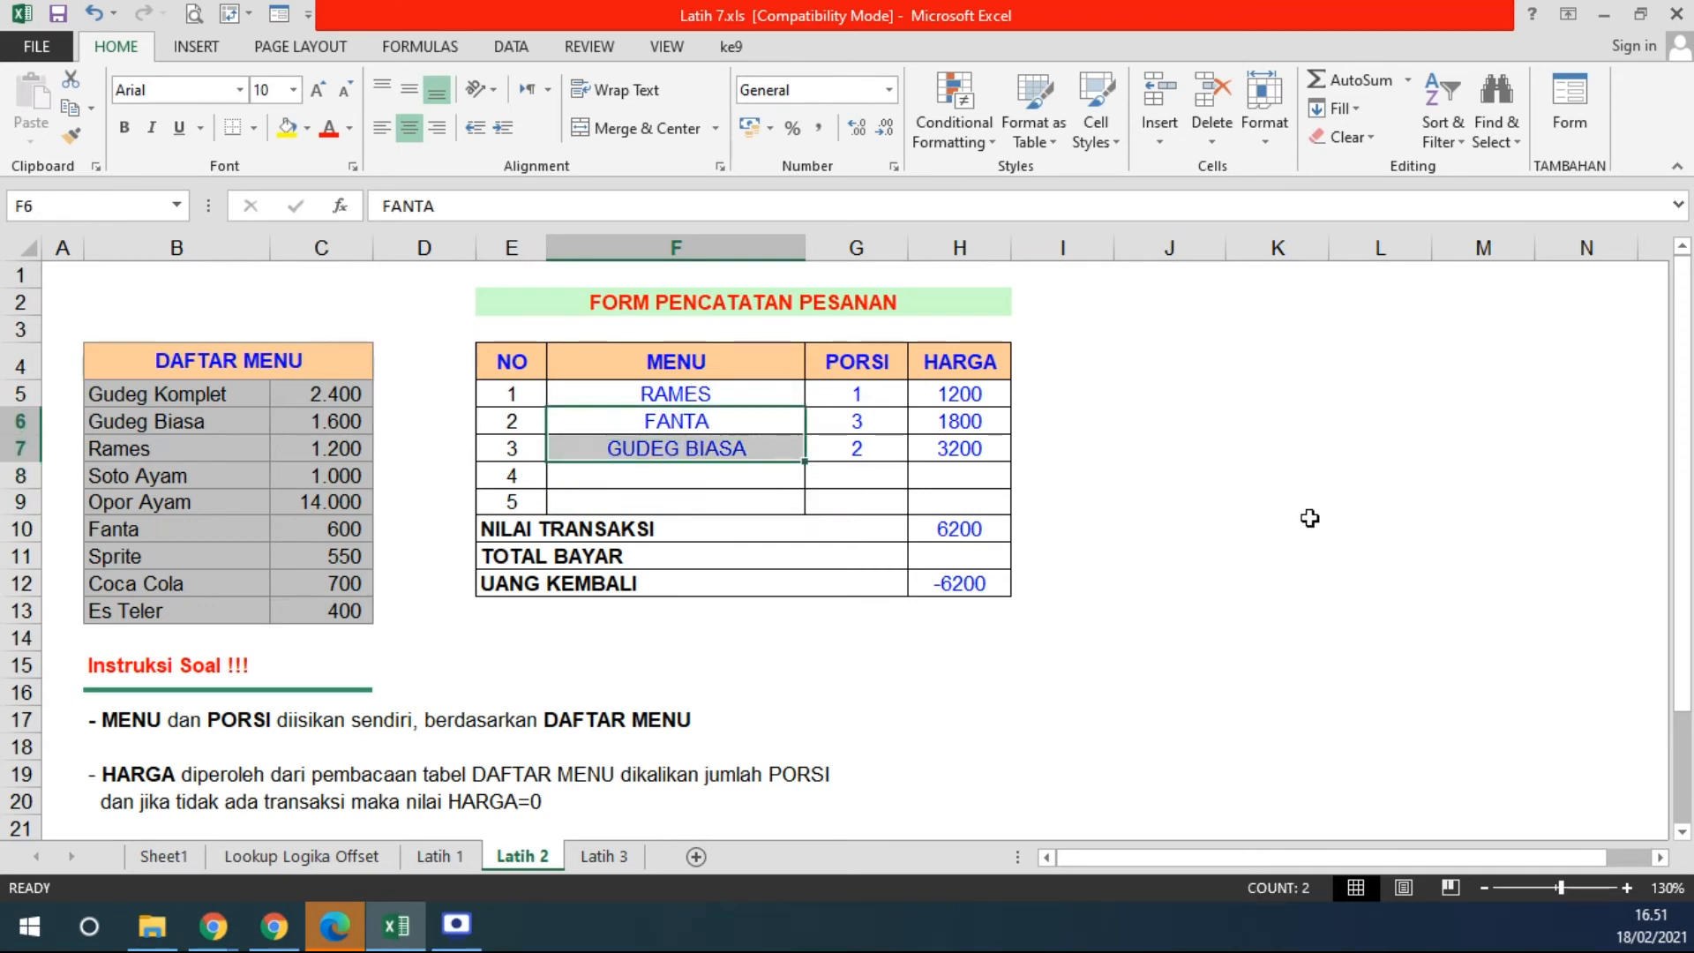
- Fill the HARGA formula from H5 down to H9 and clear the MENU and PORSI entries
{"action": "left_click_drag", "start_coordinate": [965, 397], "coordinate": [965, 498]}
{"action": "left_click", "coordinate": [976, 391]}
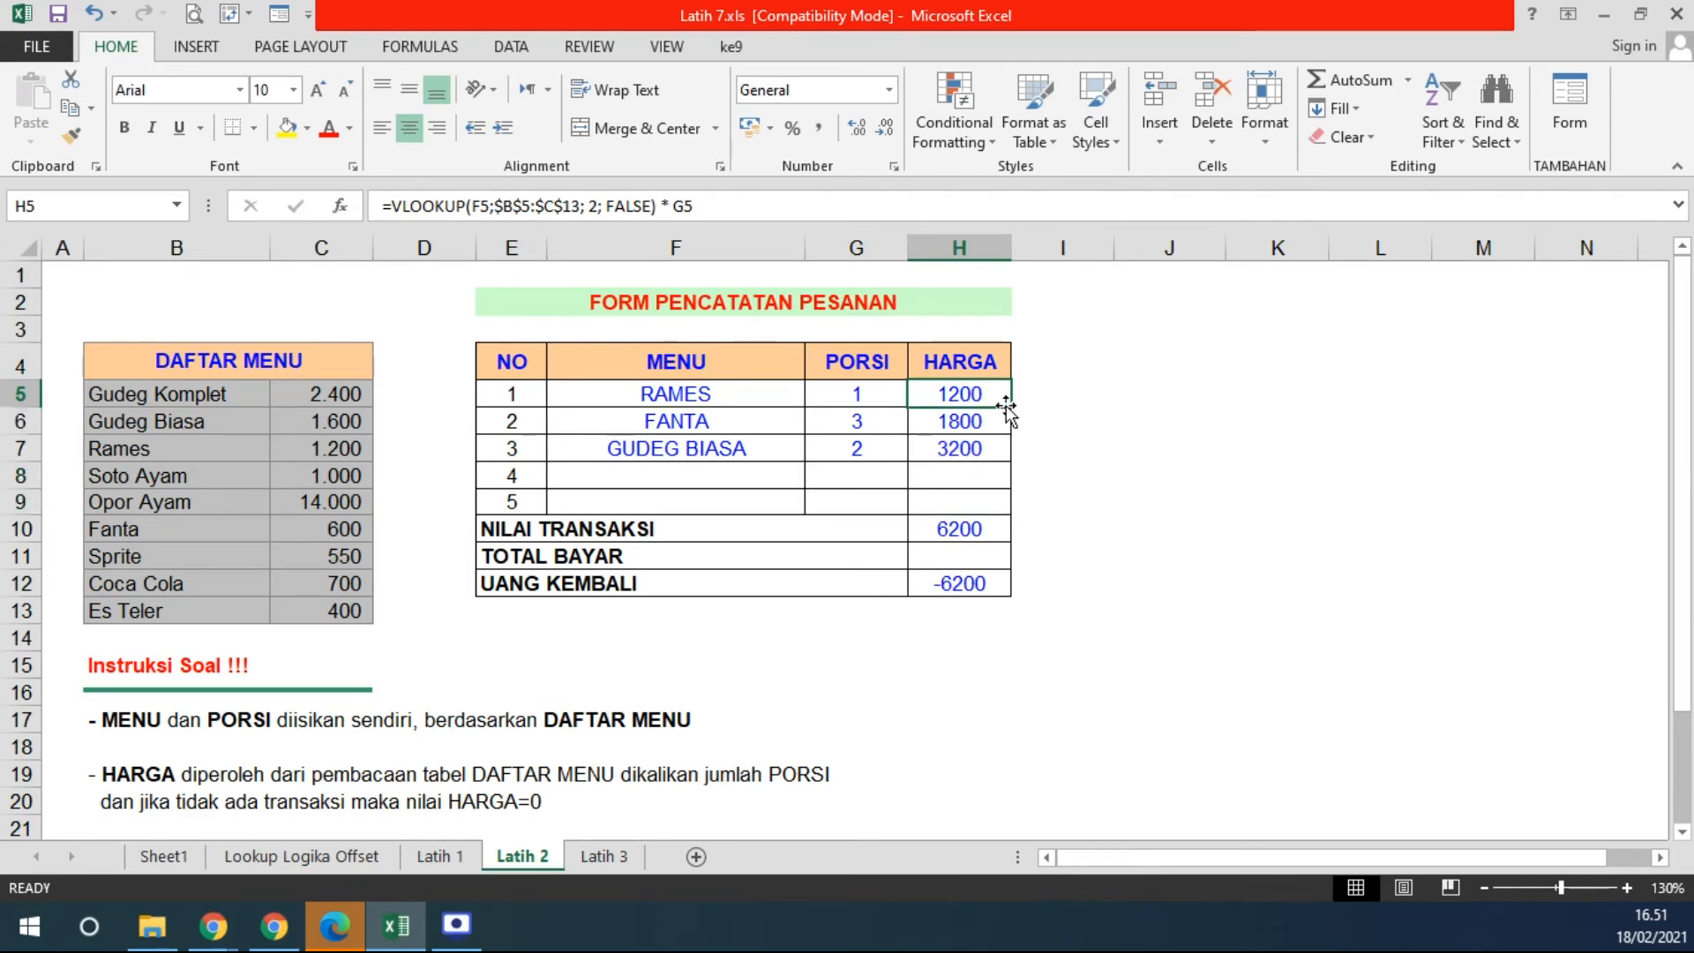
{"action": "left_click_drag", "start_coordinate": [1014, 411], "coordinate": [988, 509]}
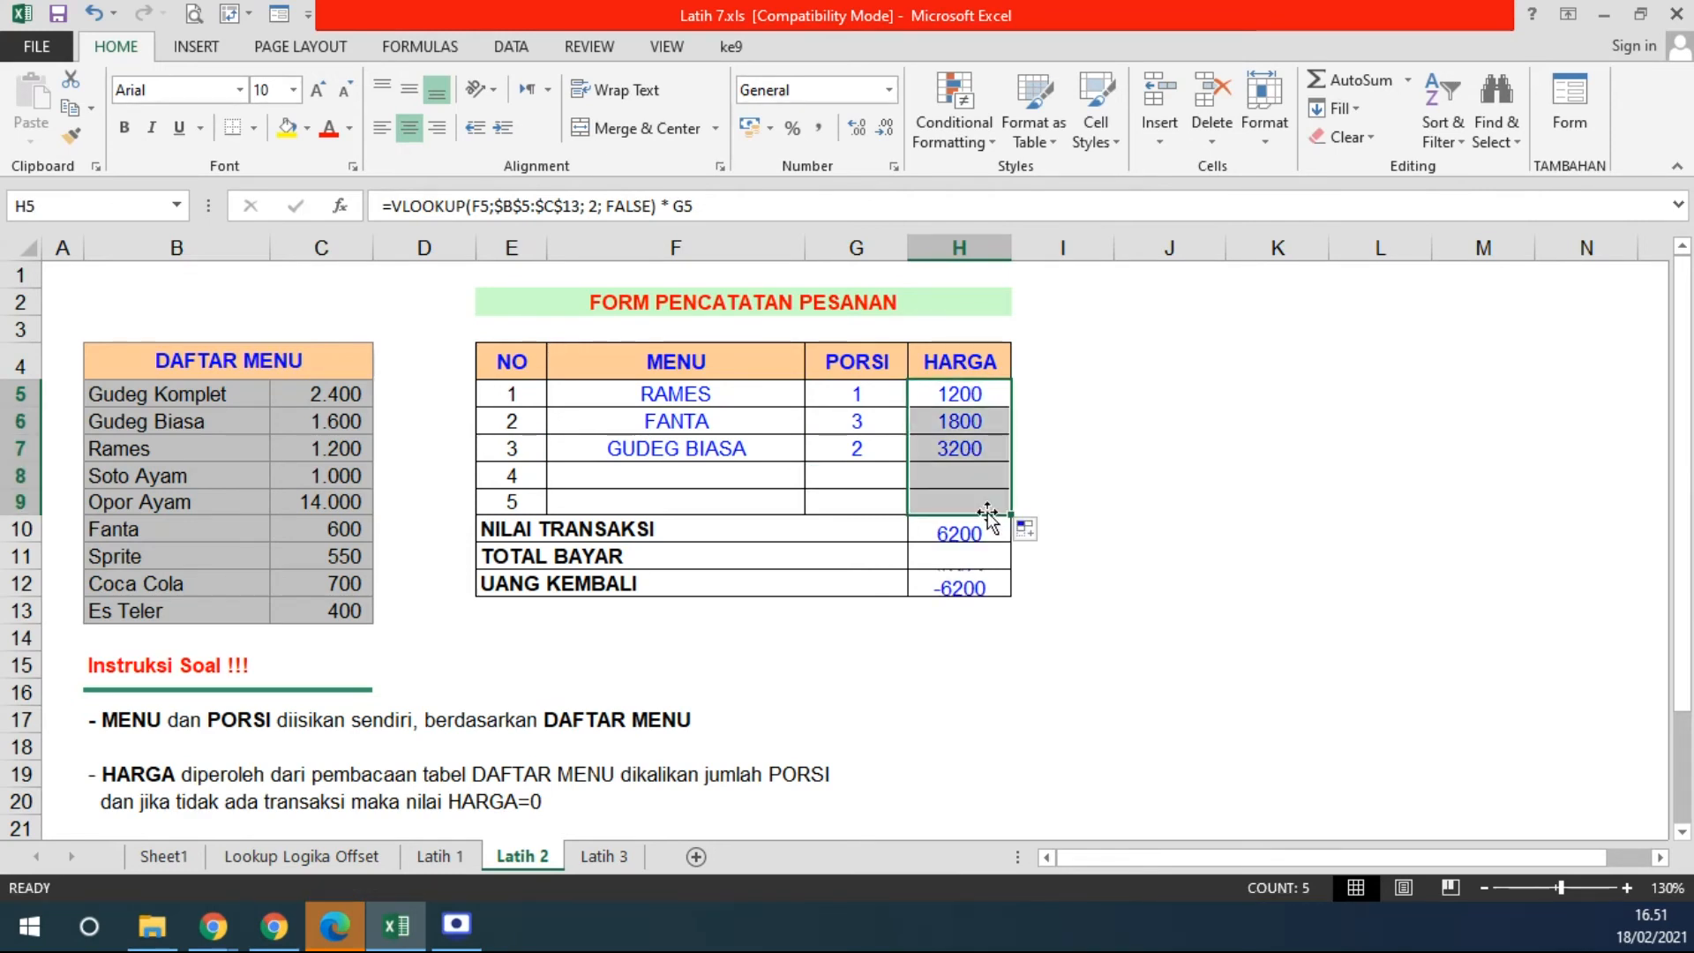
{"action": "left_click_drag", "start_coordinate": [636, 381], "coordinate": [839, 496]}
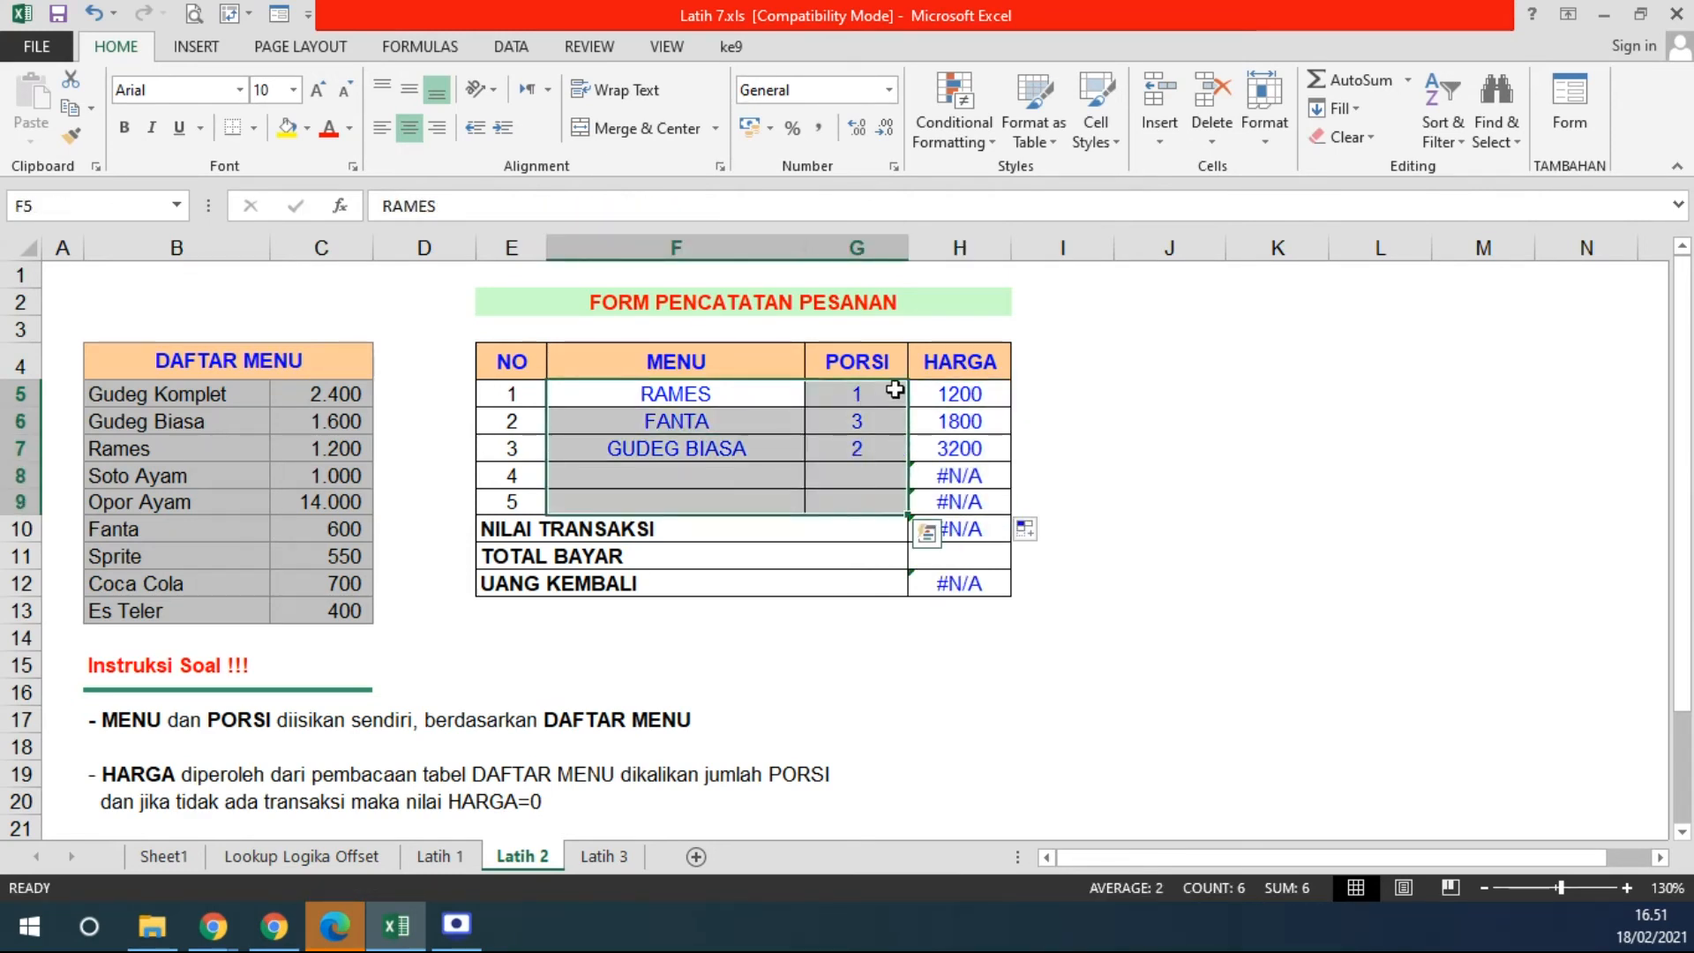
{"action": "key", "text": "Delete"}
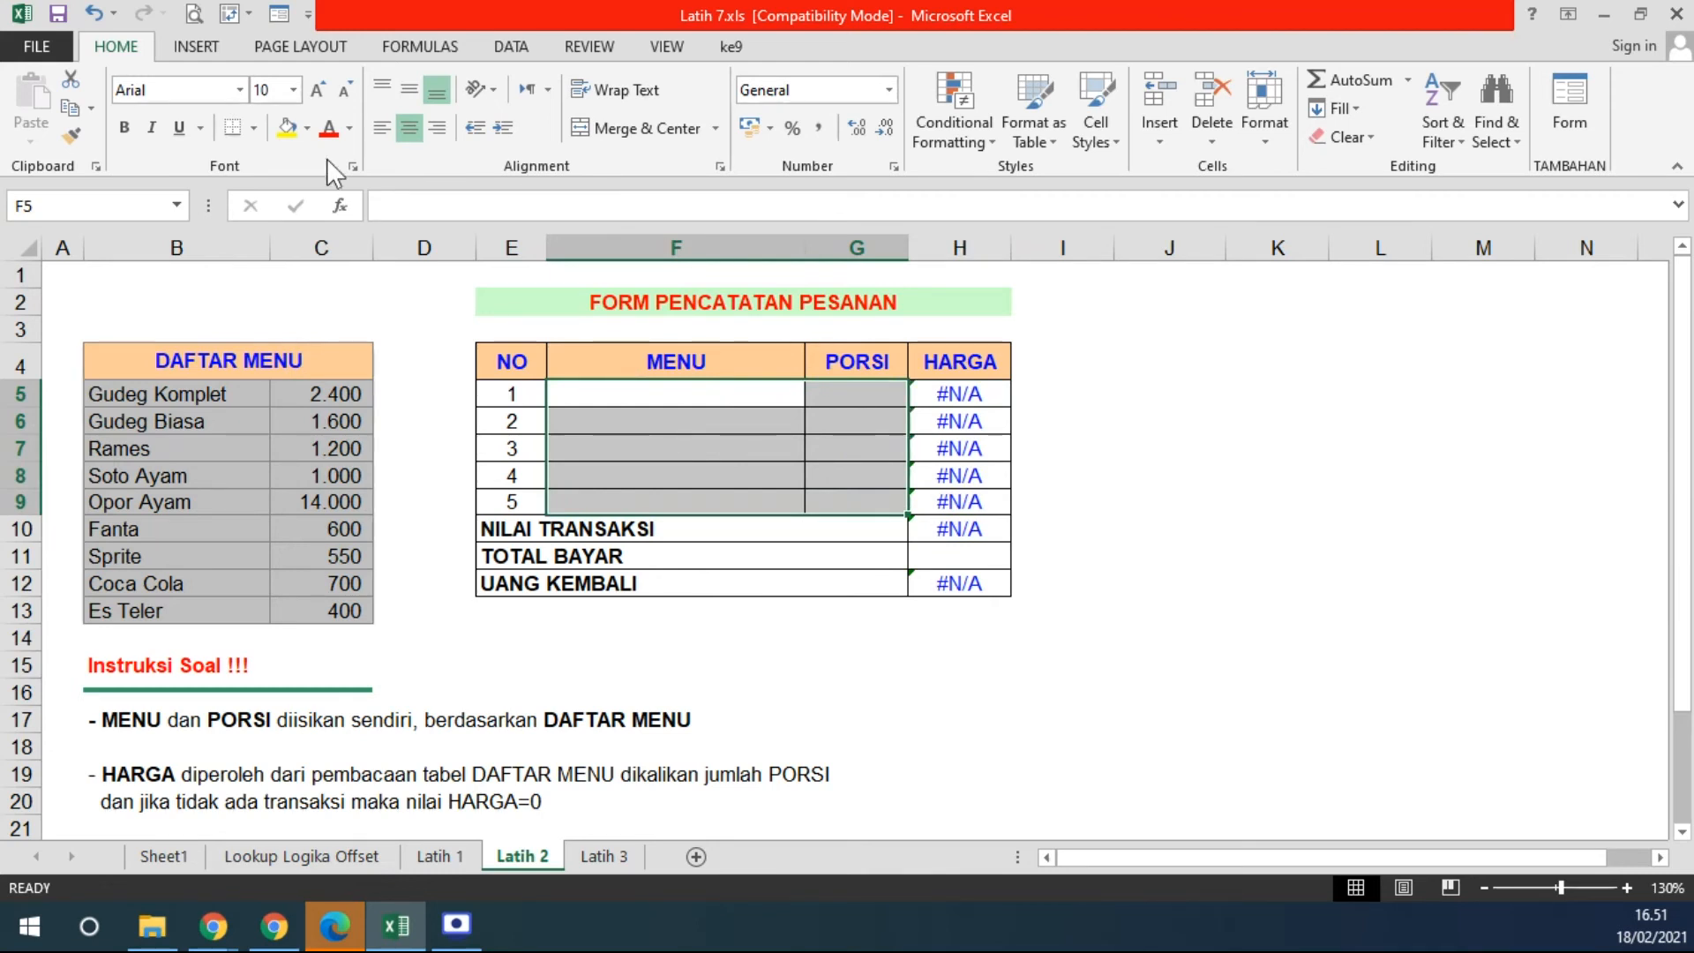
- Fill the MENU and PORSI input cells and the TOTAL BAYAR cell yellow
{"action": "left_click", "coordinate": [287, 128]}
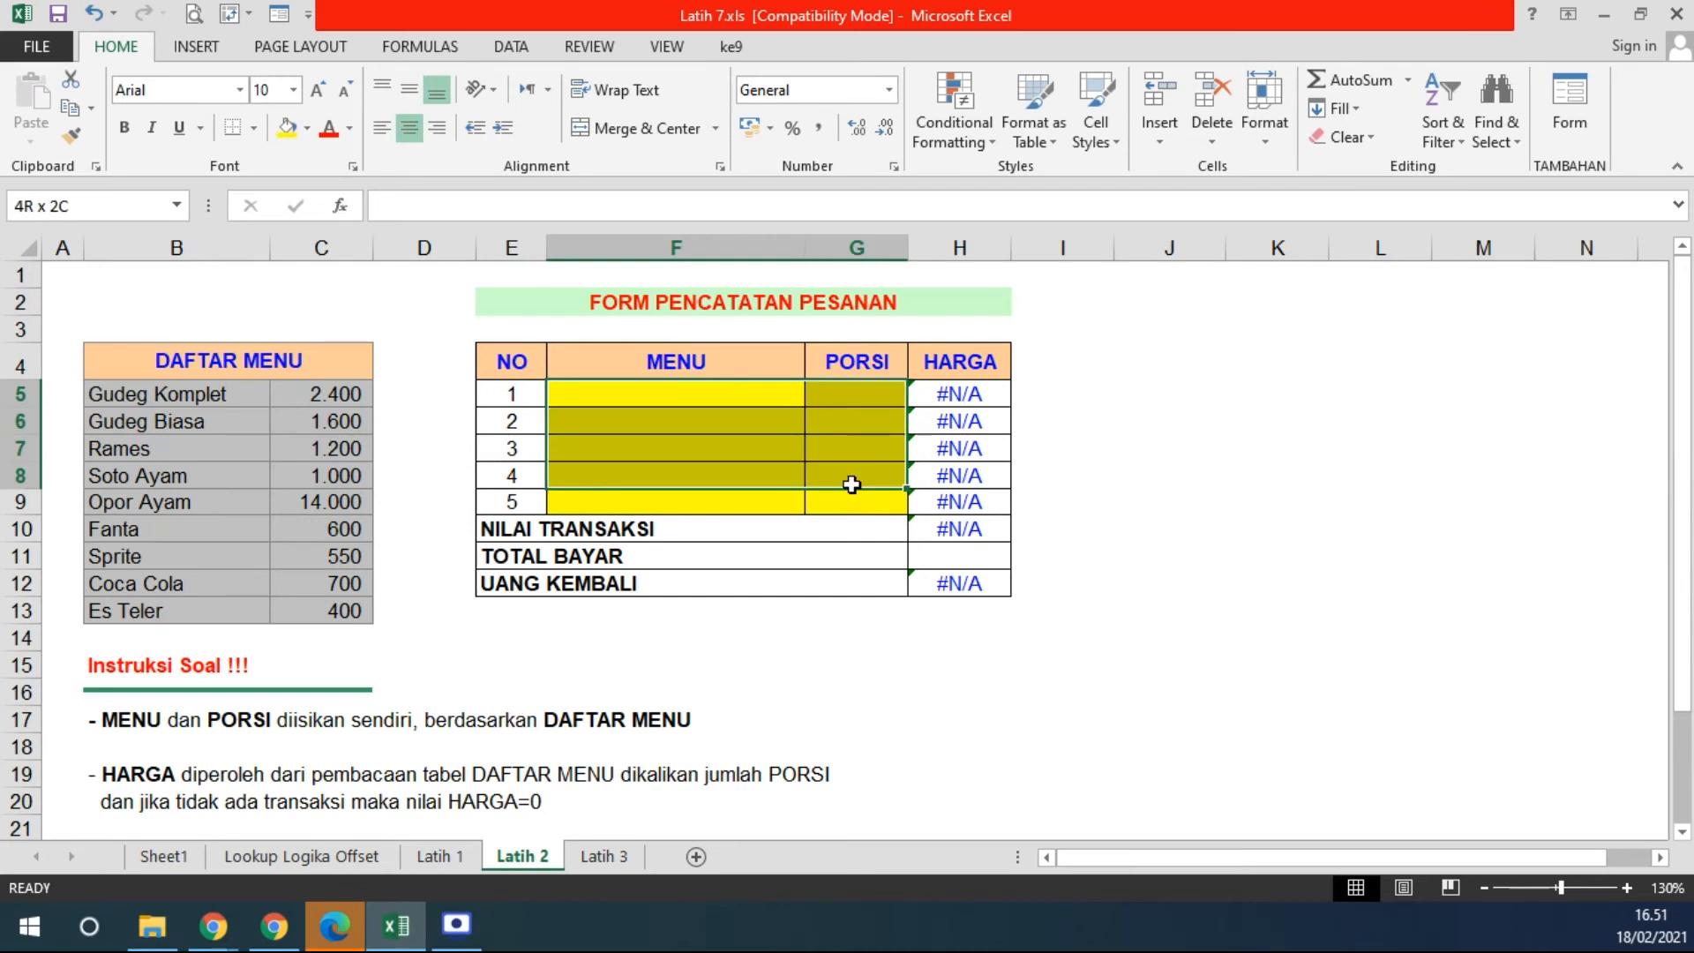
{"action": "left_click", "coordinate": [962, 554]}
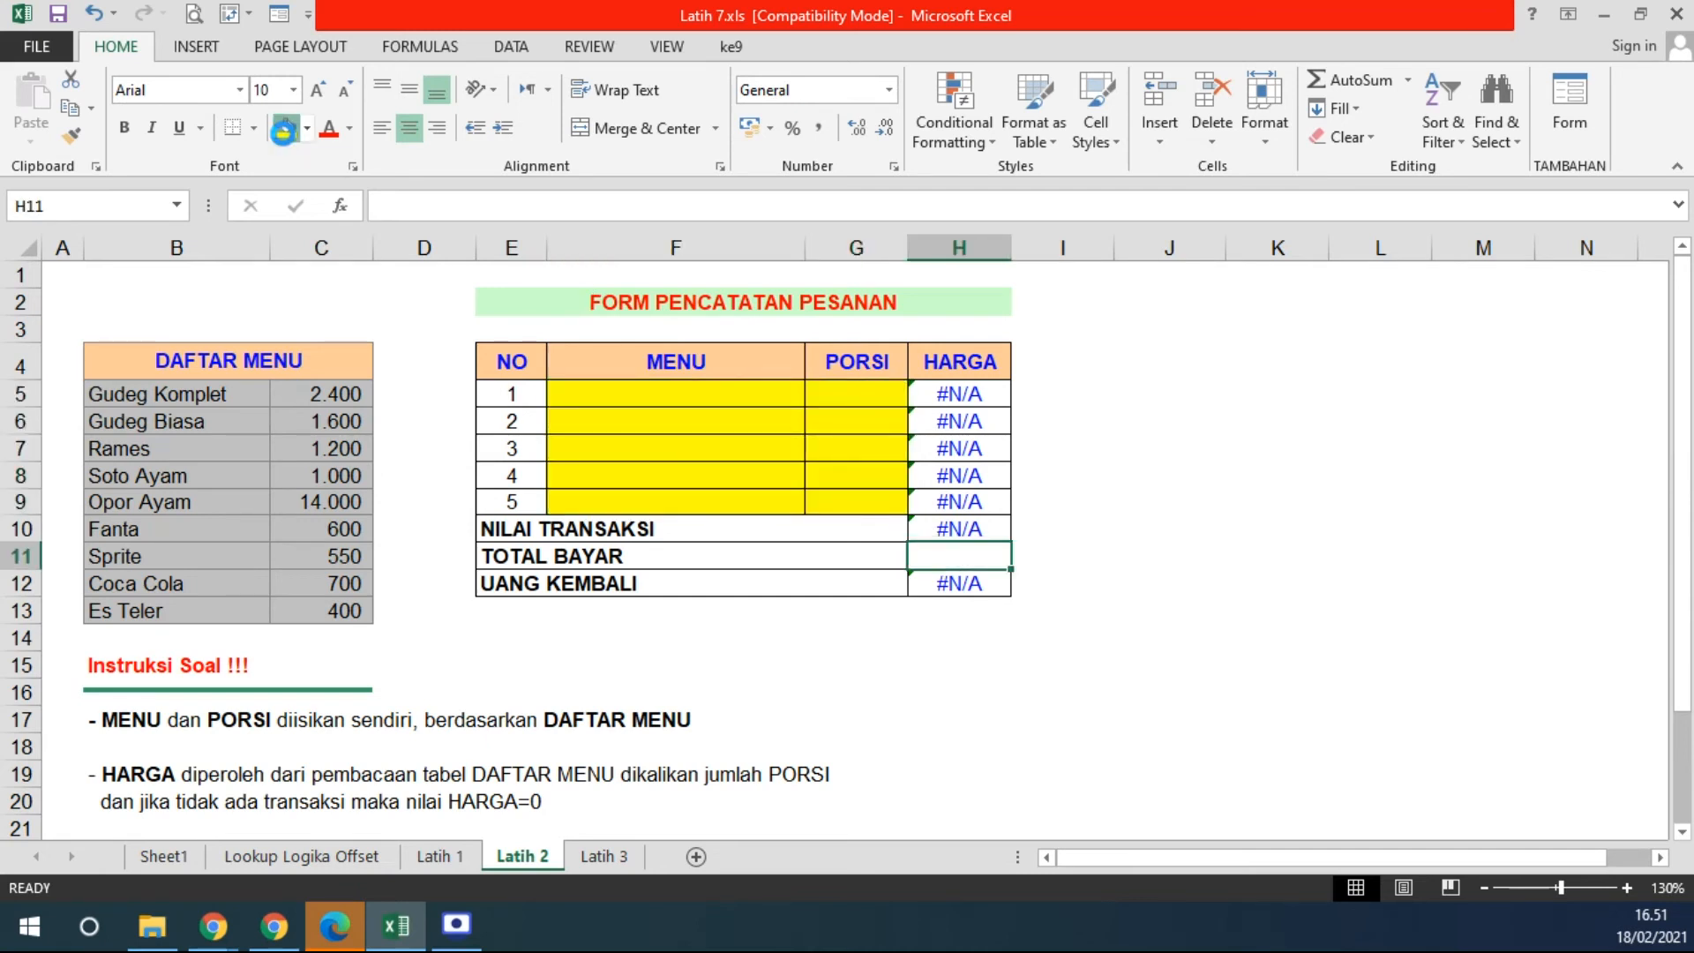
{"action": "left_click", "coordinate": [287, 128]}
- Fill NILAI TRANSAKSI (H10) green and UANG KEMBALI (H12) red
{"action": "left_click_drag", "start_coordinate": [955, 393], "coordinate": [964, 528]}
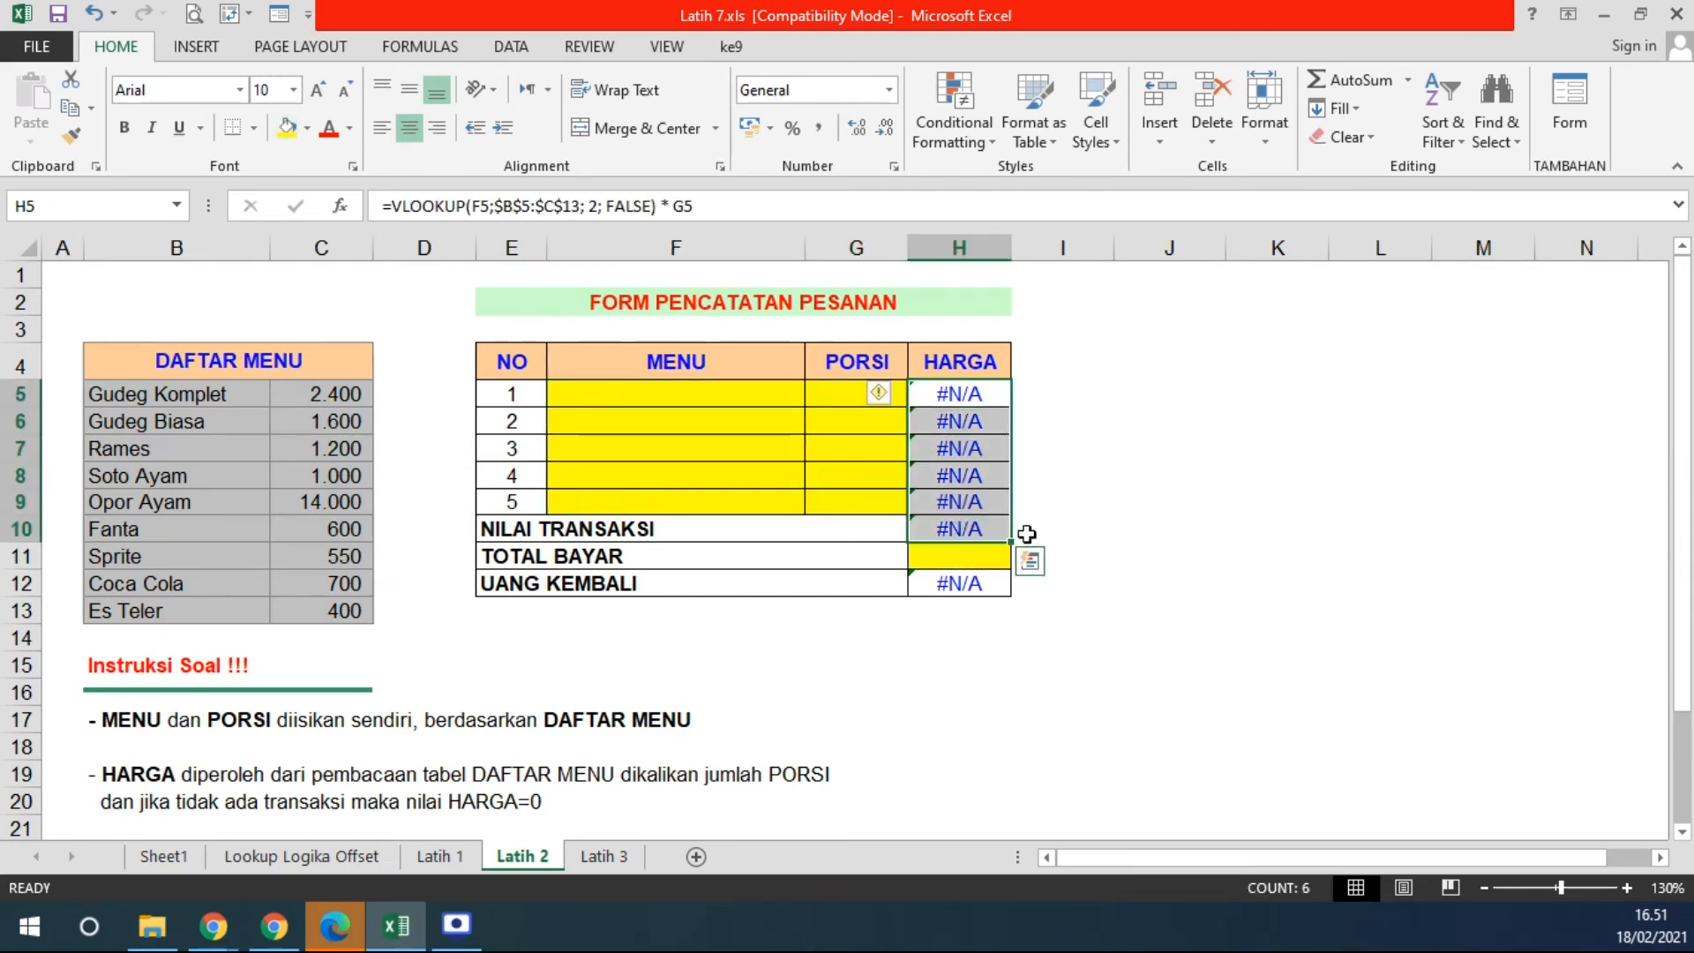
{"action": "left_click", "coordinate": [958, 528]}
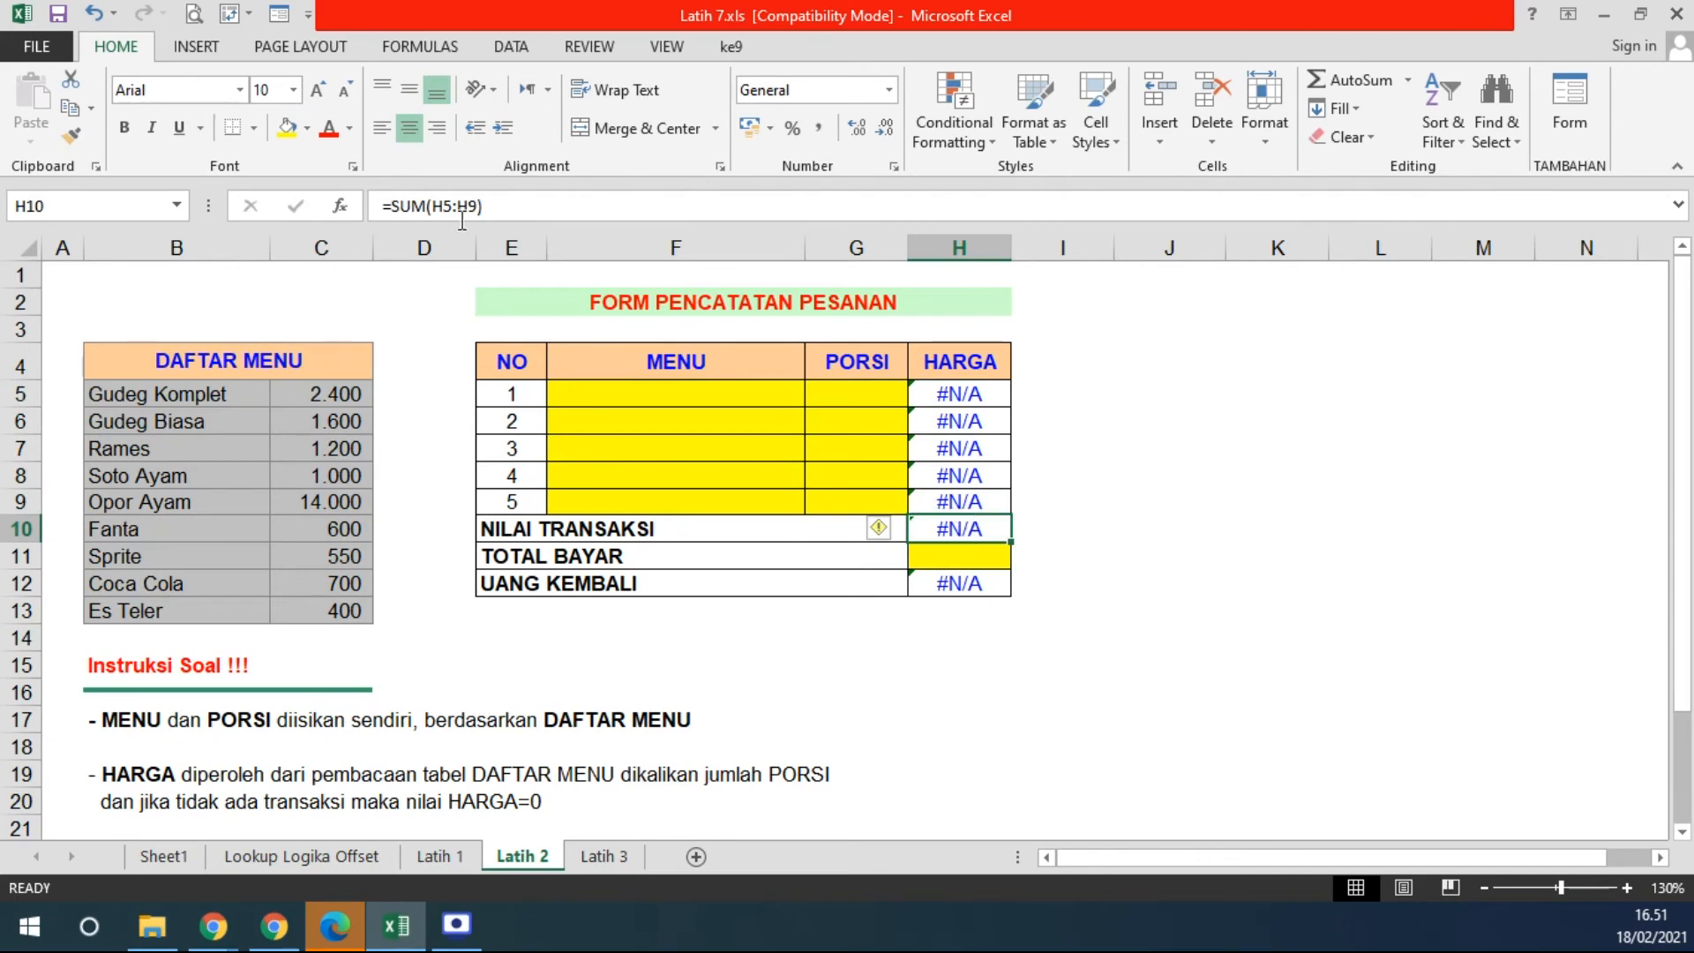
{"action": "left_click", "coordinate": [307, 128]}
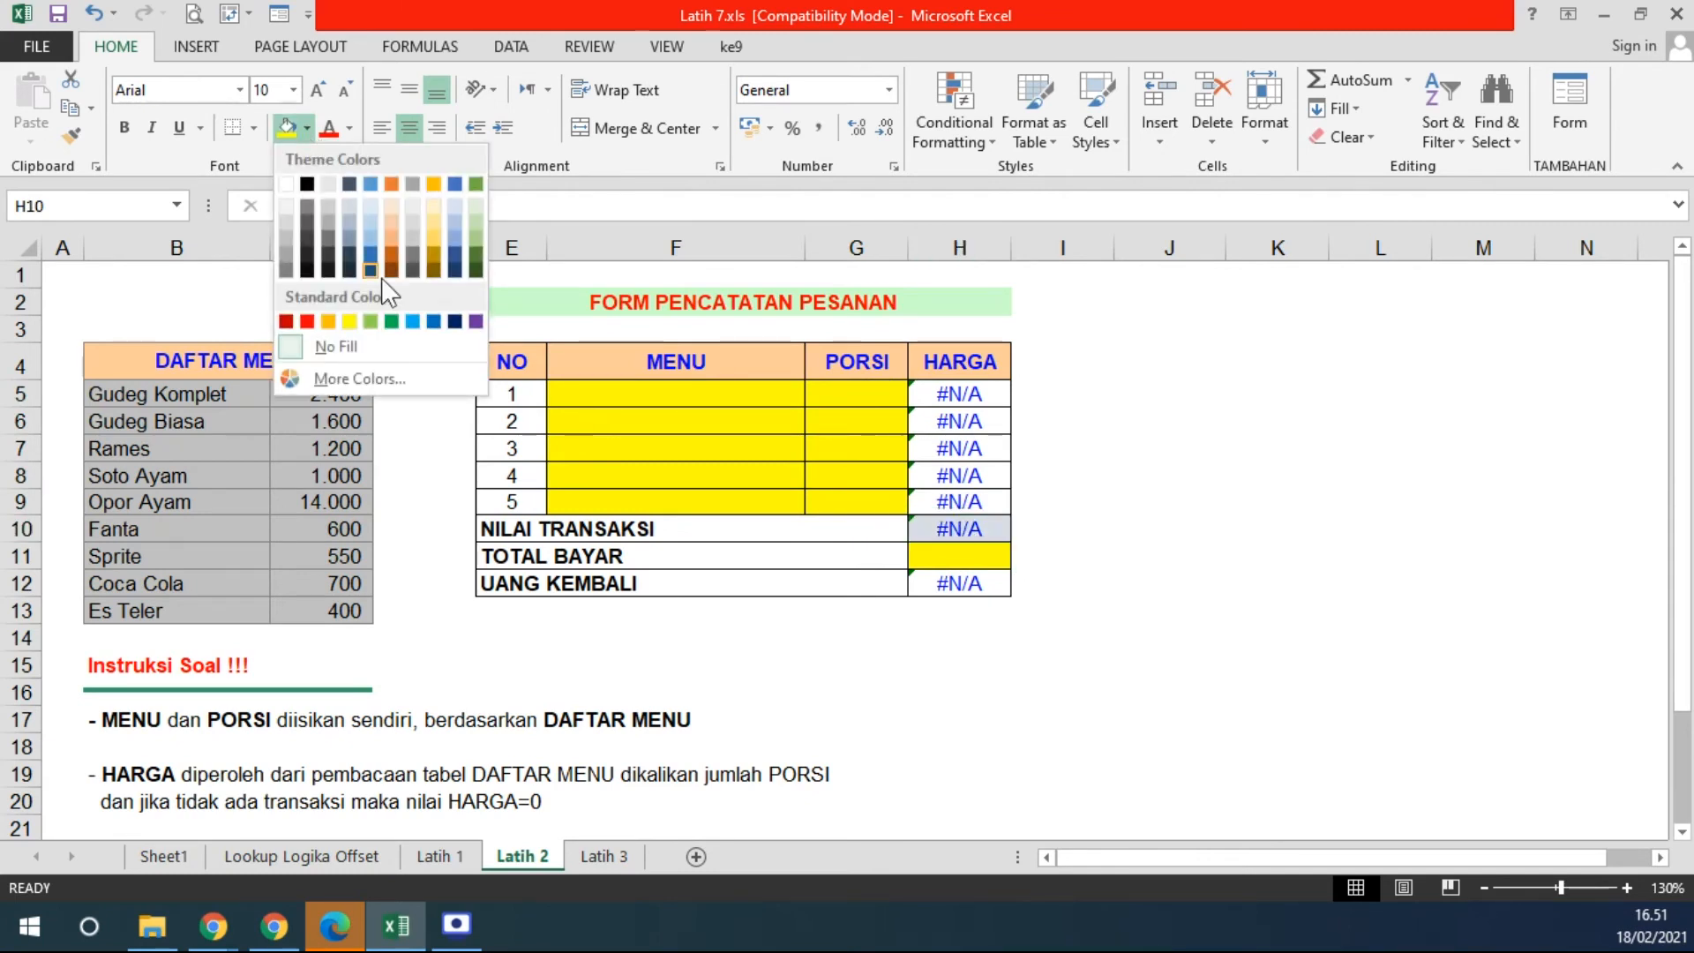
{"action": "left_click", "coordinate": [370, 321]}
{"action": "left_click", "coordinate": [935, 583]}
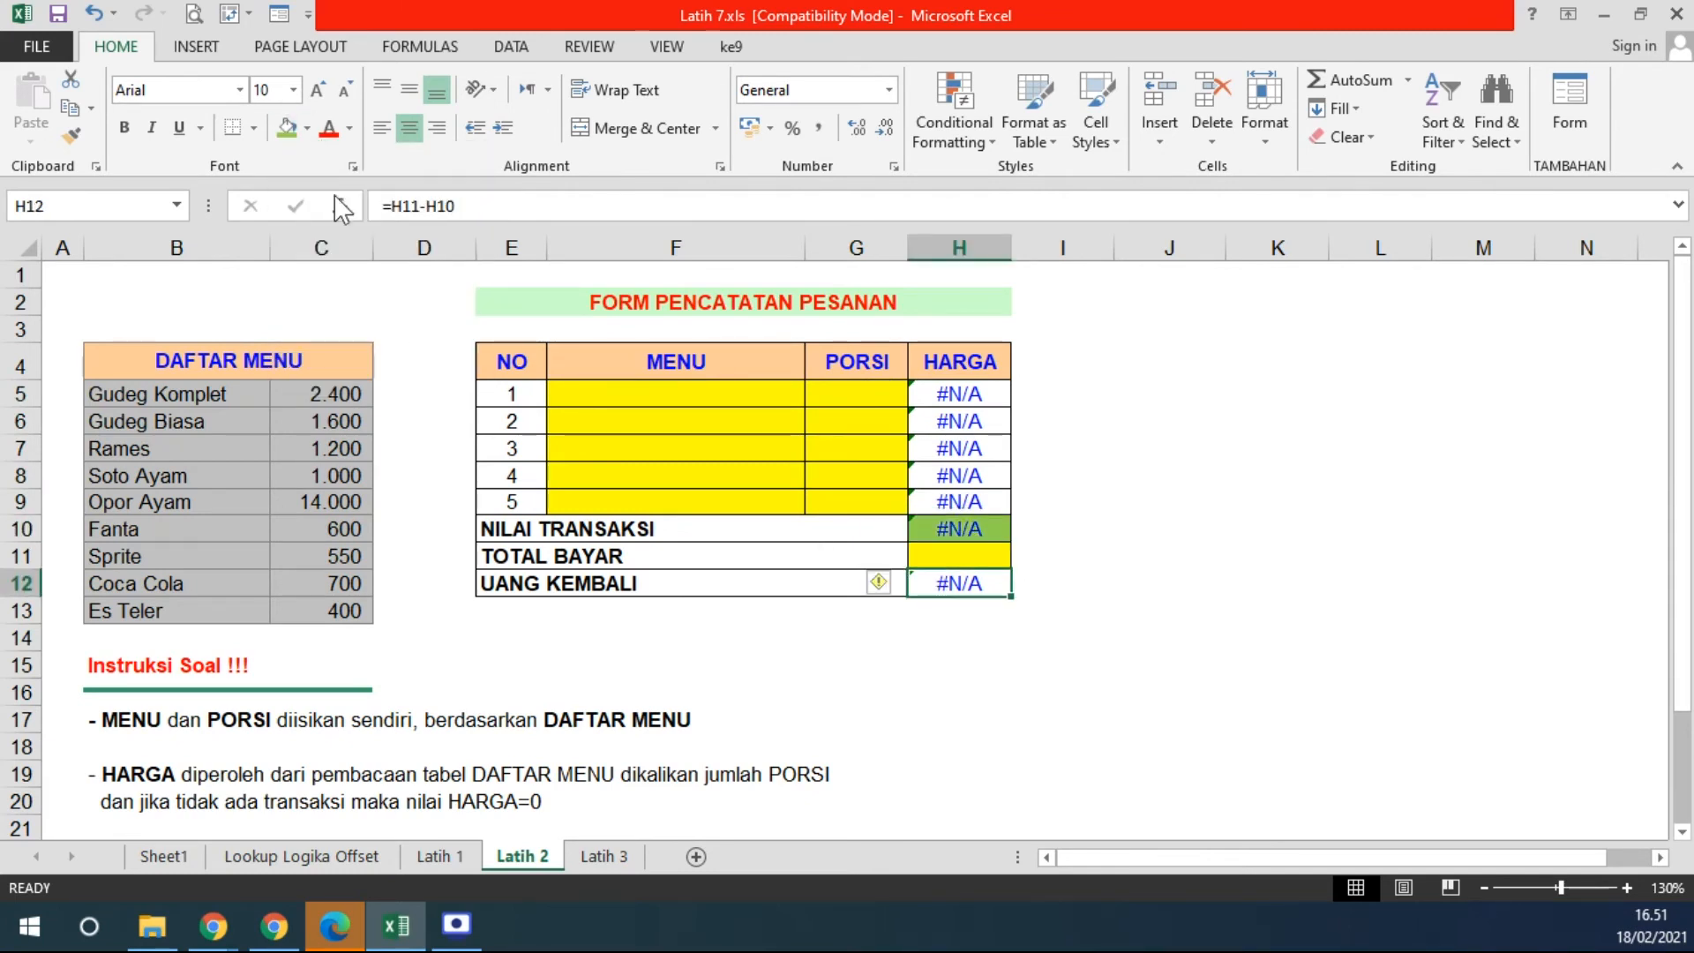
{"action": "left_click", "coordinate": [307, 128]}
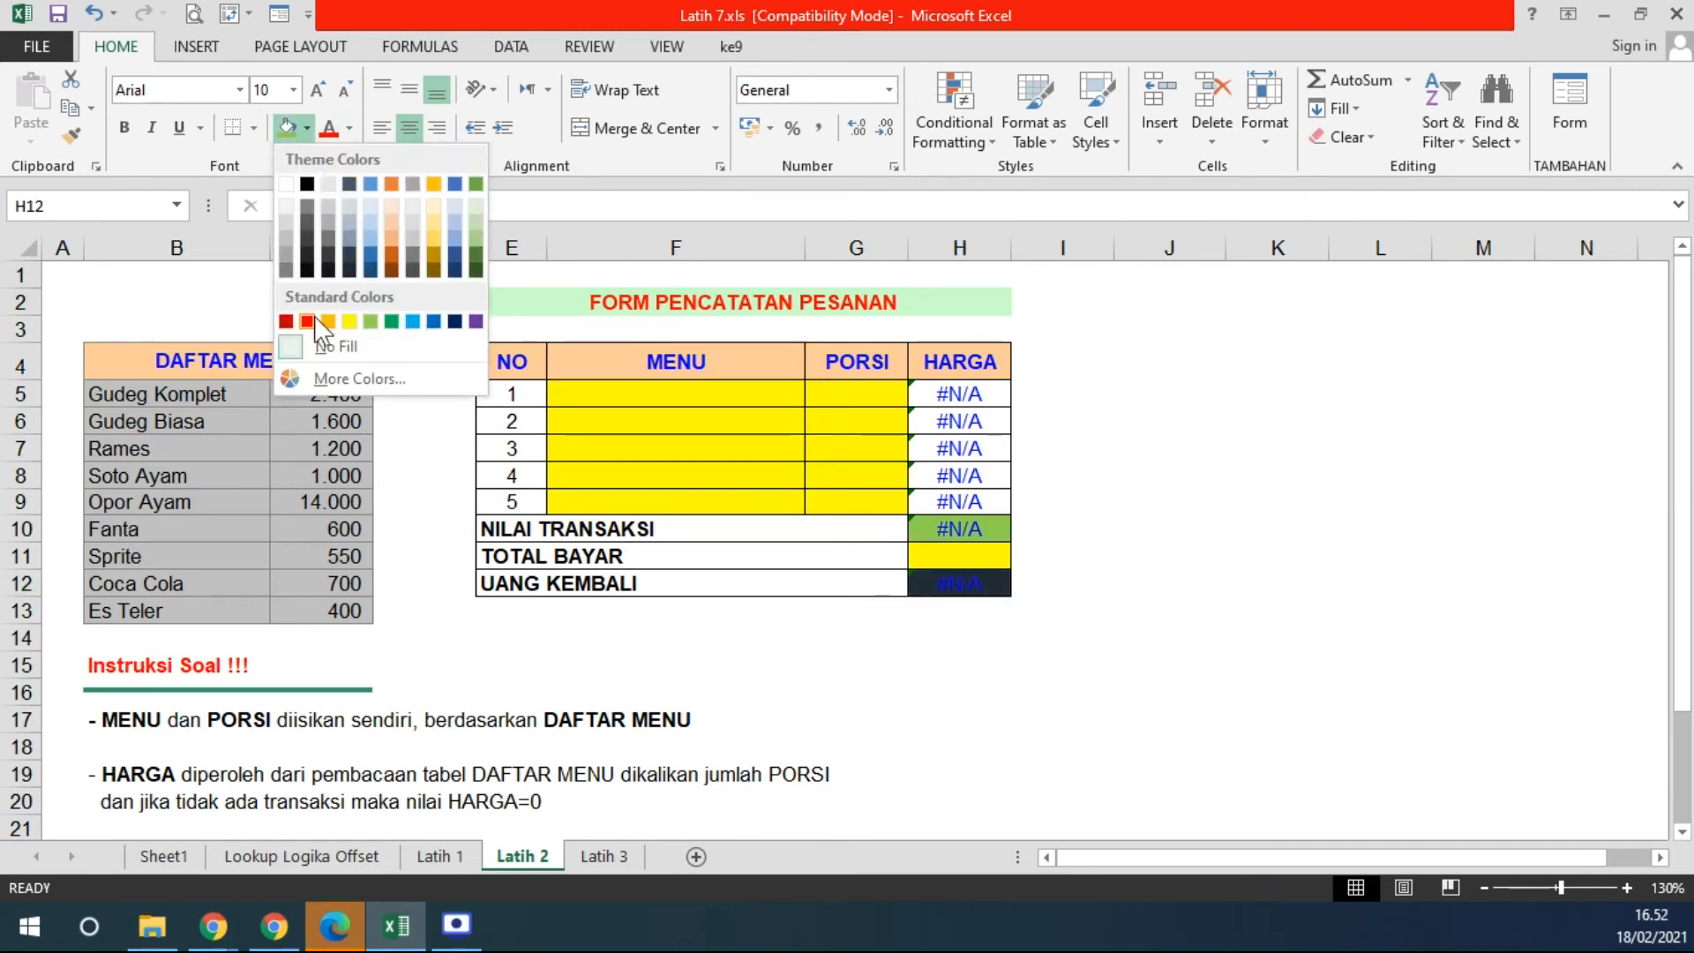
{"action": "left_click", "coordinate": [313, 392]}
{"action": "left_click", "coordinate": [1165, 607]}
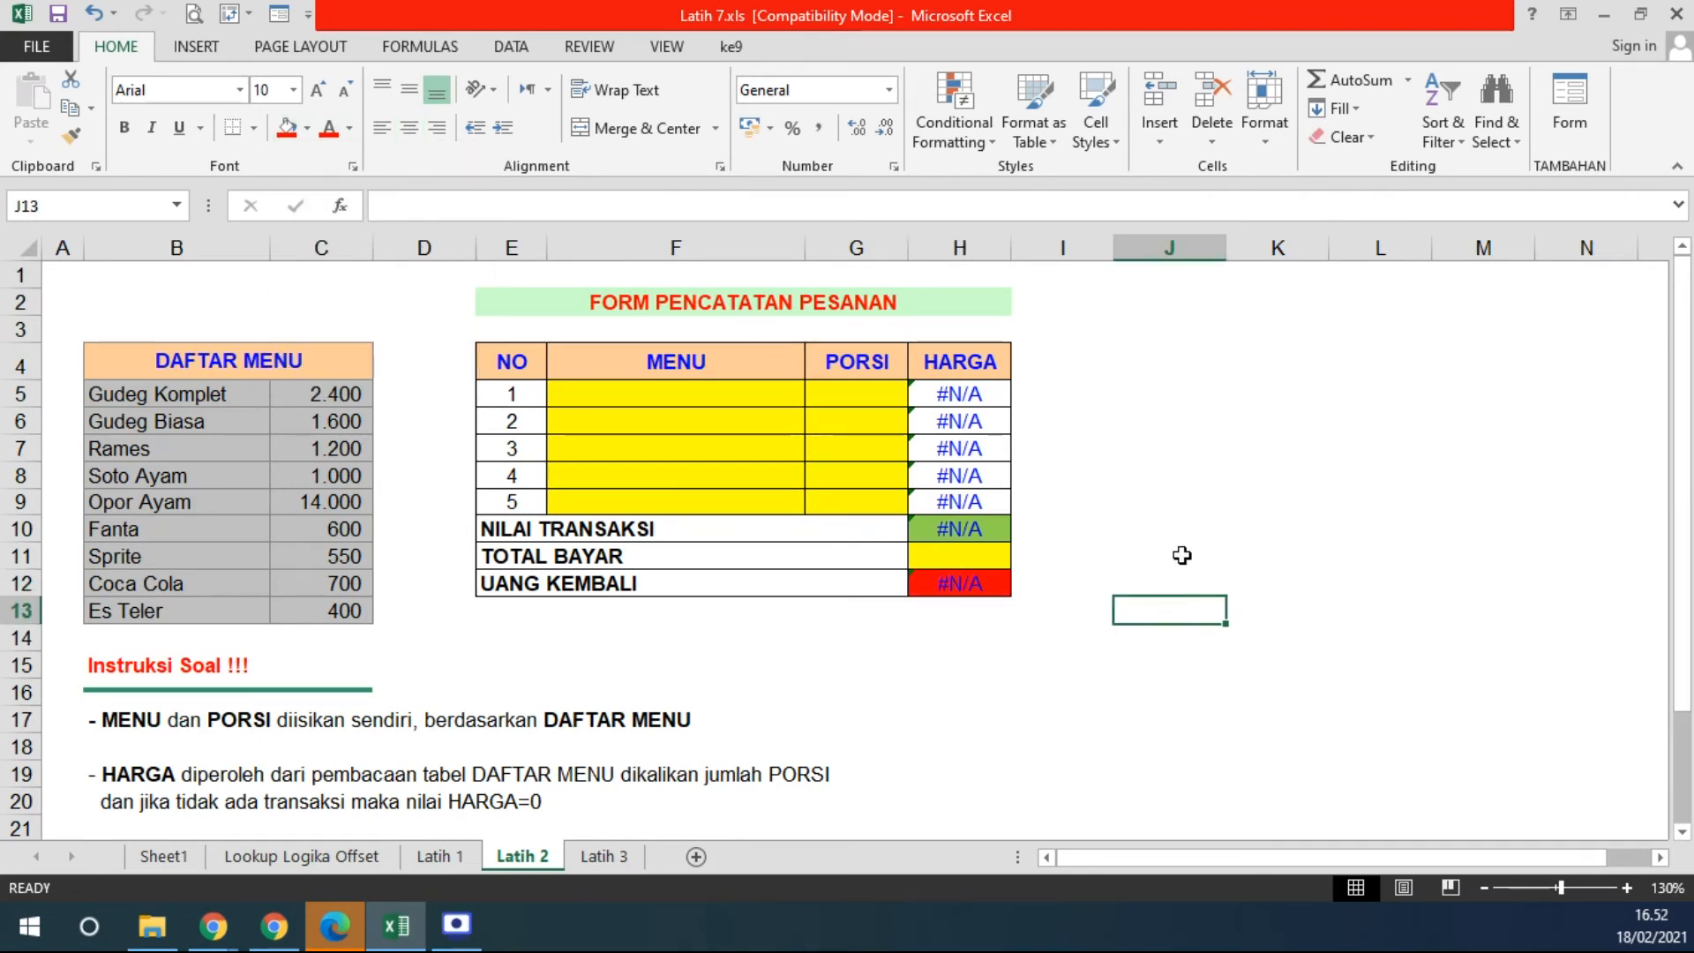
- Make the UANG KEMBALI text white
{"action": "left_click", "coordinate": [993, 584]}
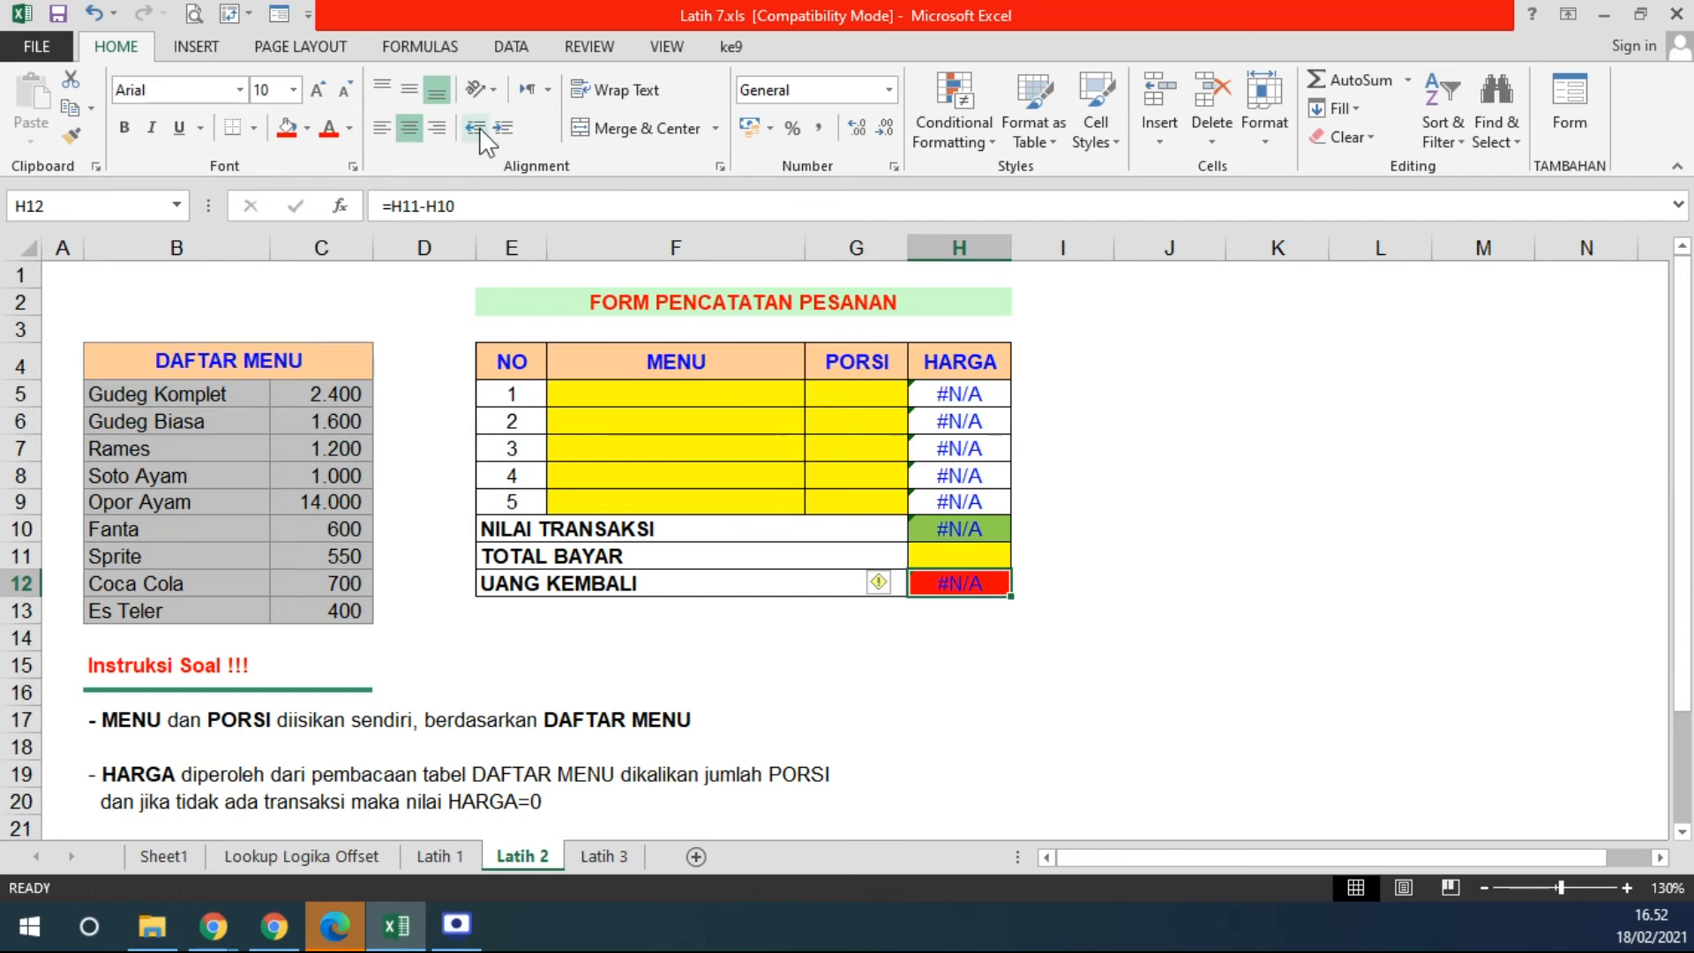
{"action": "left_click", "coordinate": [348, 134]}
{"action": "left_click", "coordinate": [334, 213]}
{"action": "left_click", "coordinate": [1193, 499]}
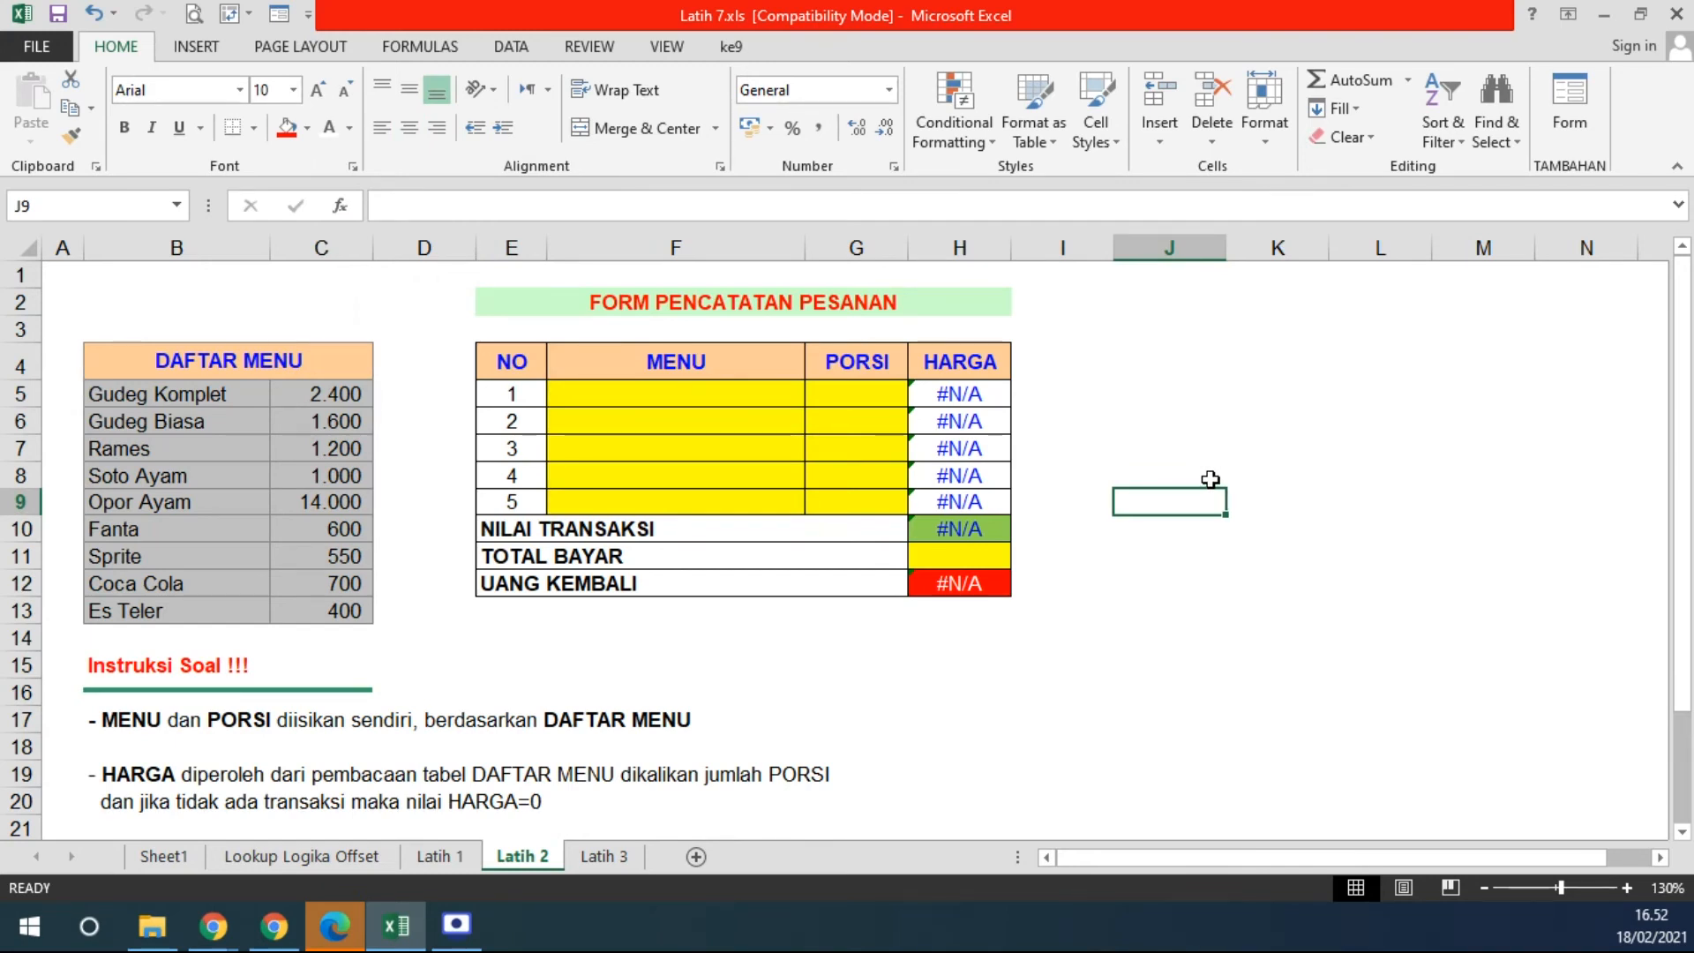
{"action": "double_click", "coordinate": [962, 394]}
{"action": "double_click", "coordinate": [878, 397]}
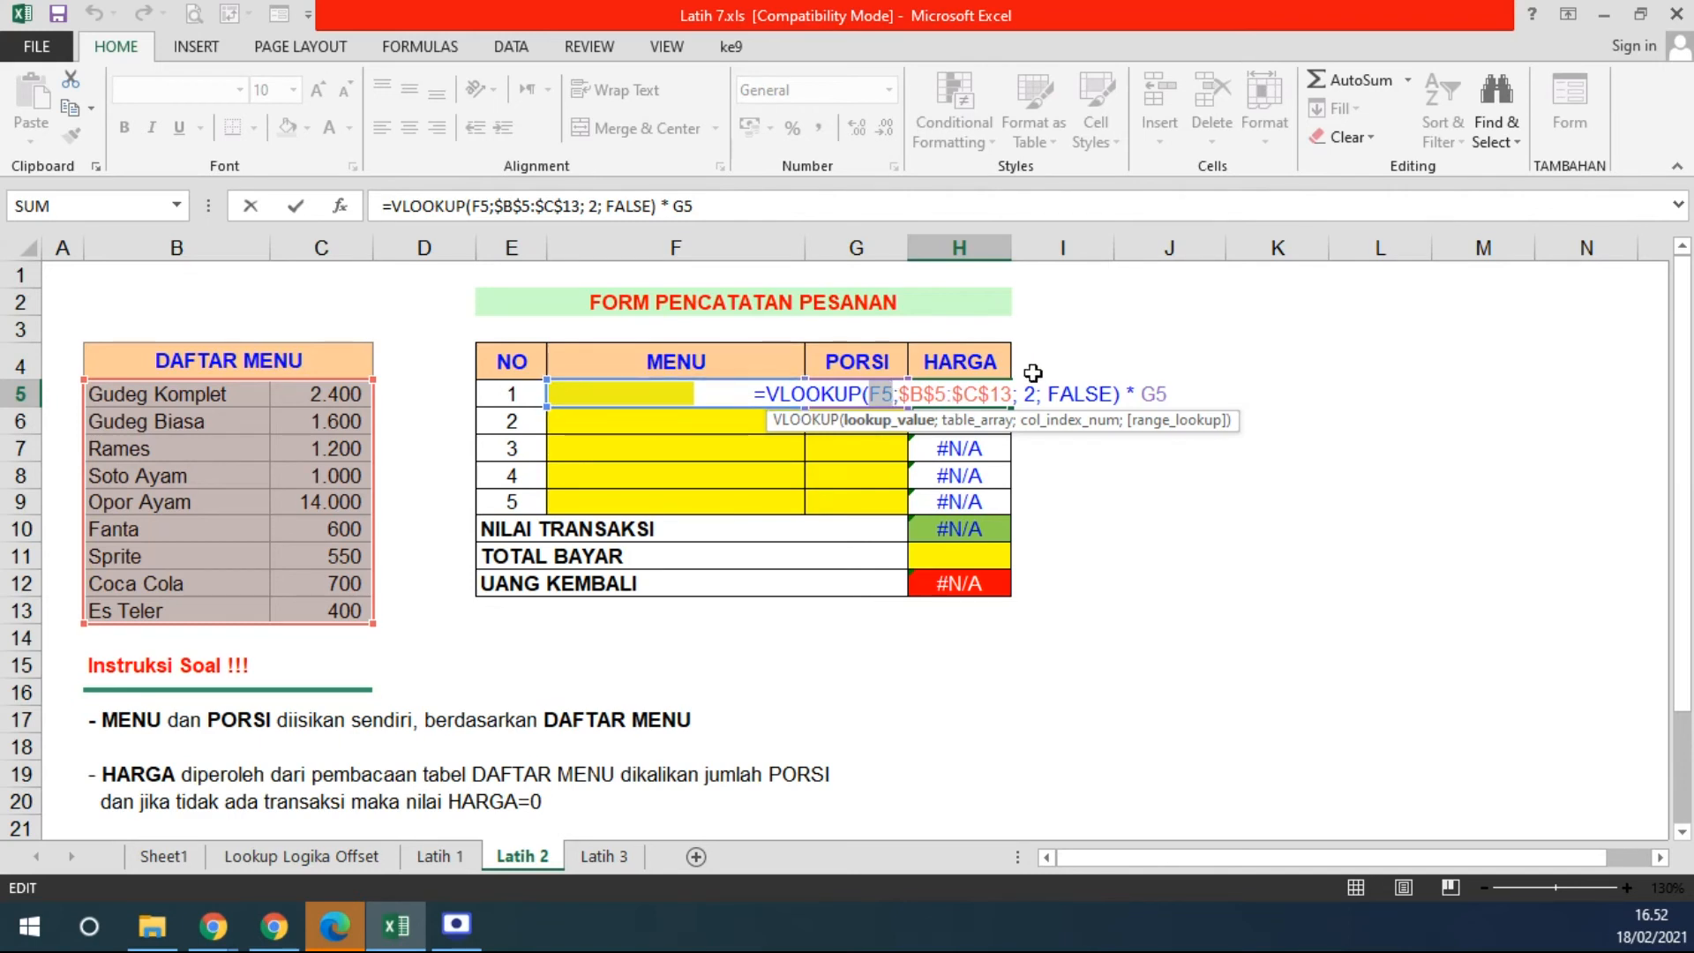
{"action": "key", "text": "ctrl+Return"}
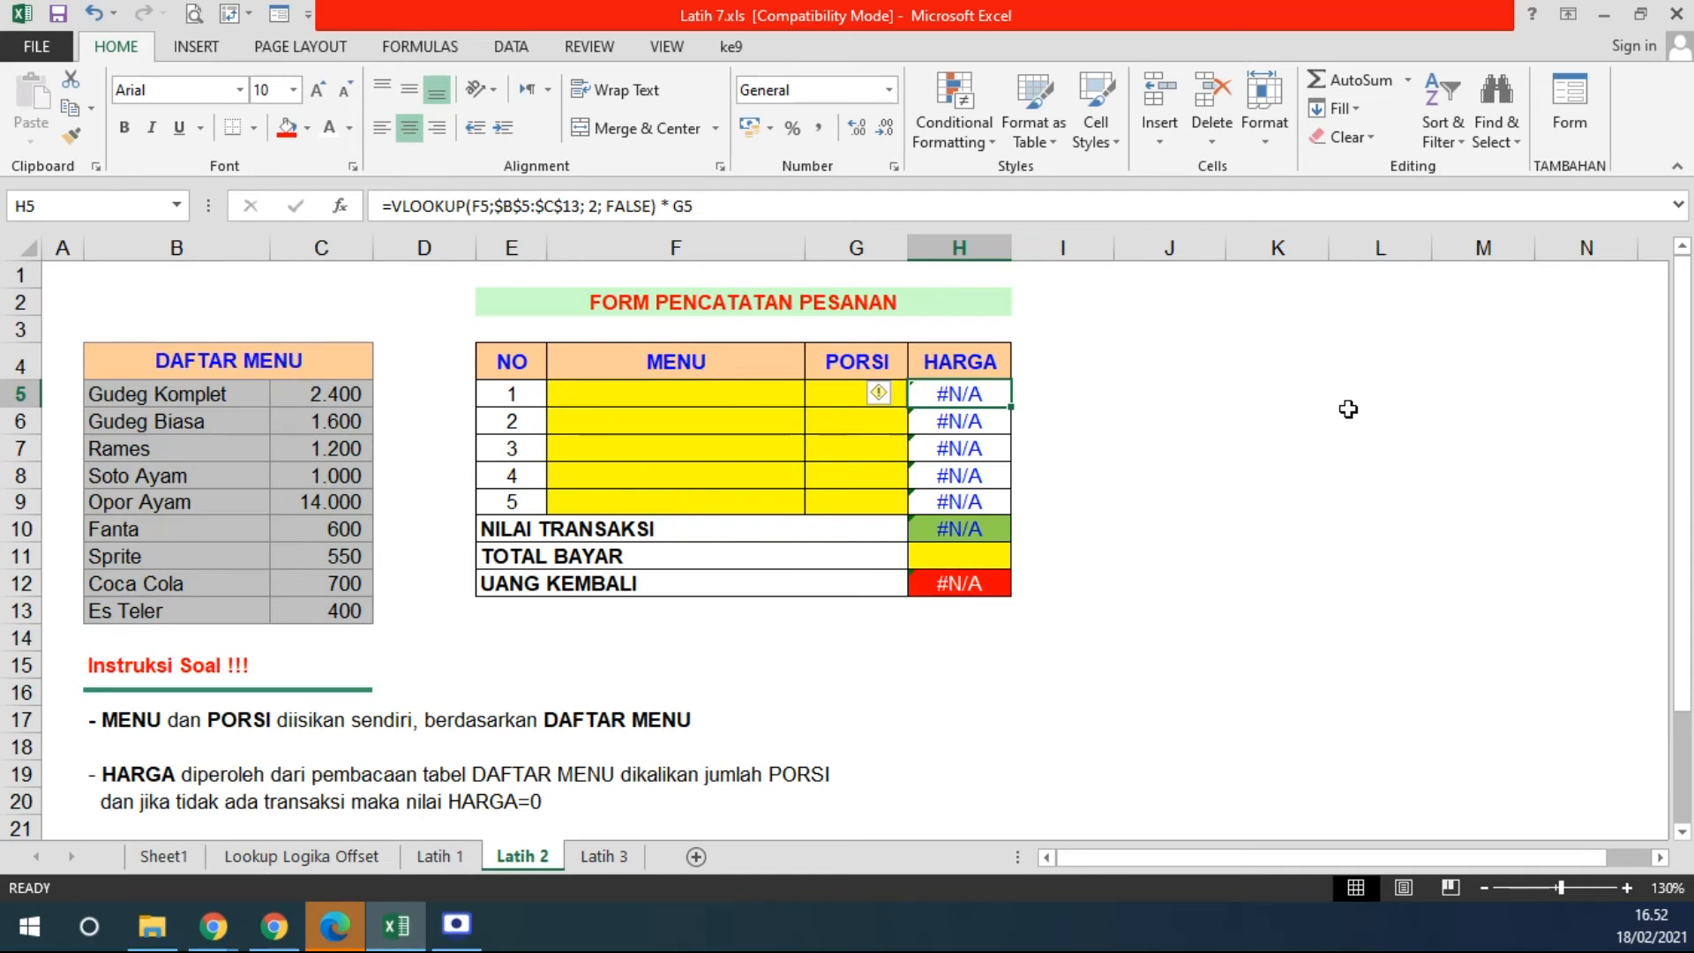
{"action": "left_click_drag", "start_coordinate": [960, 397], "coordinate": [960, 501]}
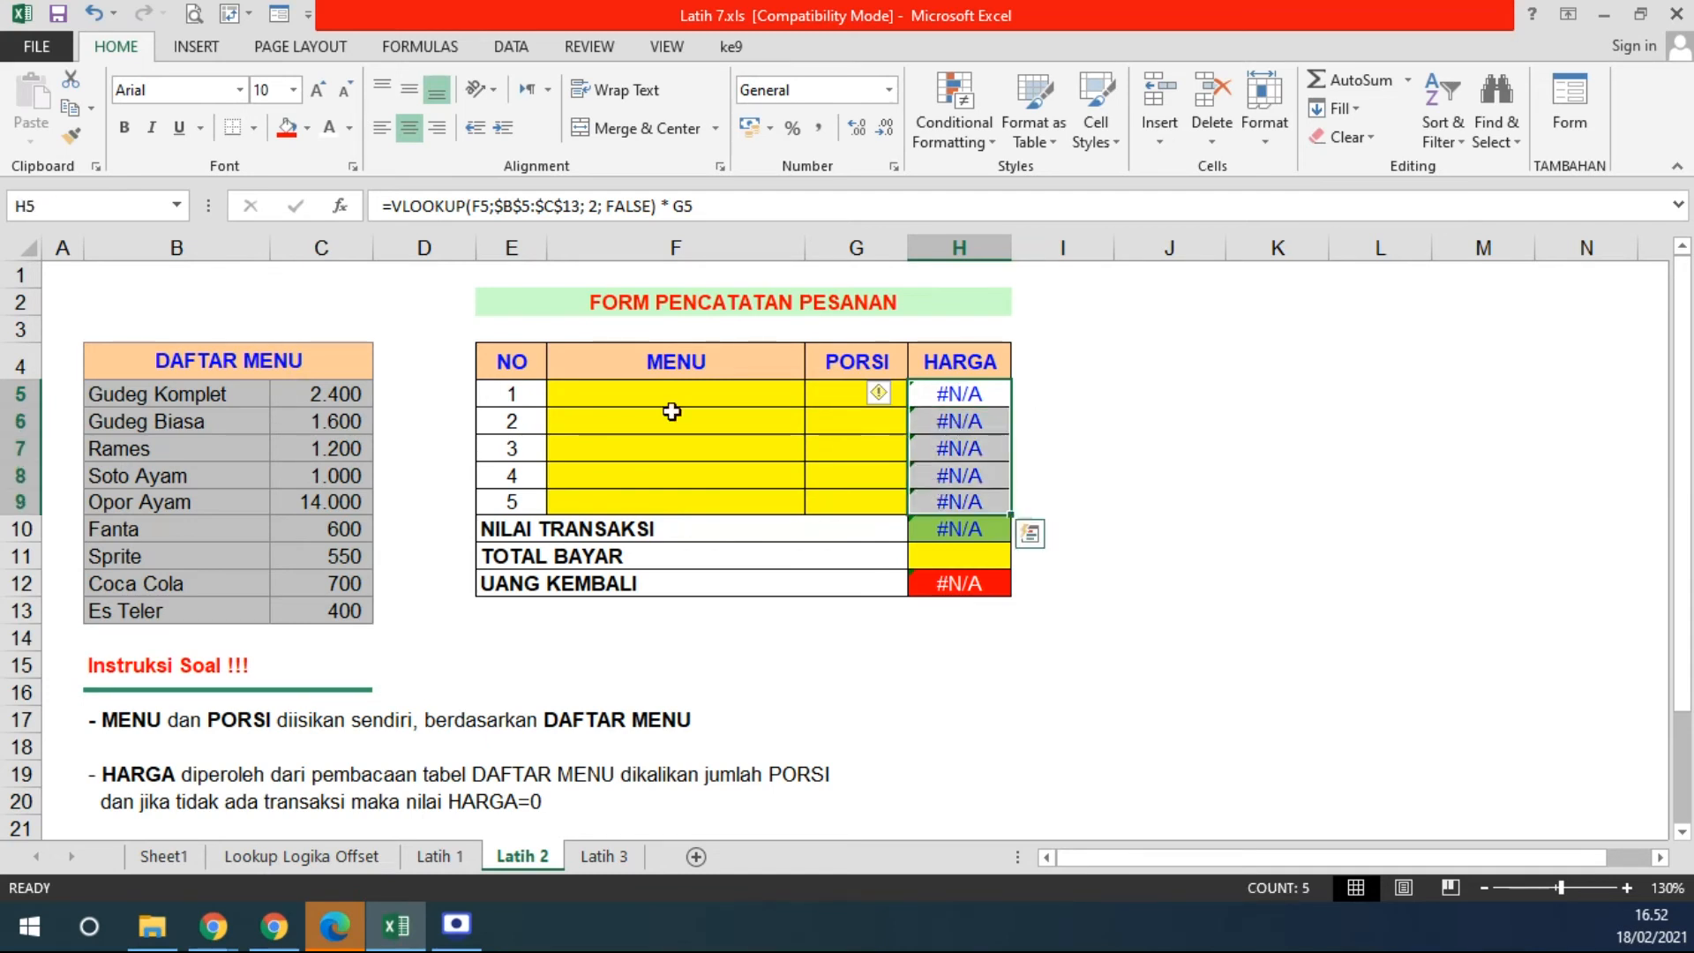
{"action": "left_click", "coordinate": [671, 397]}
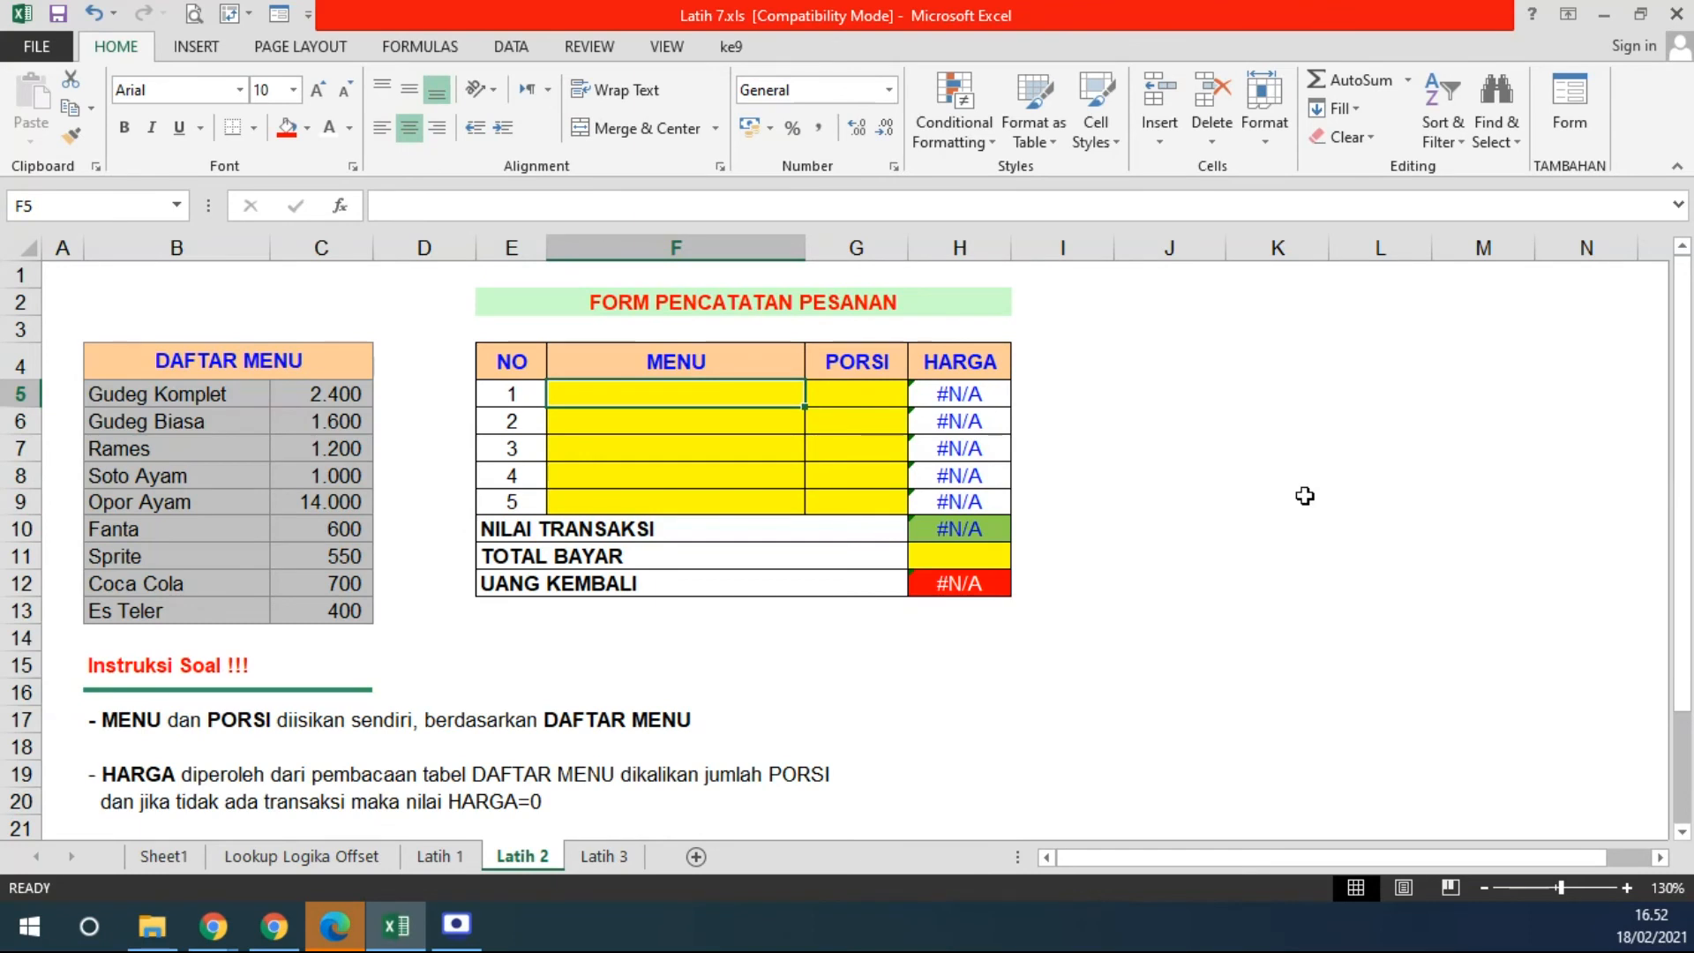
{"action": "type", "text": "FANTA"}
{"action": "key", "text": "Return"}
{"action": "key", "text": "Up"}
{"action": "key", "text": "Right"}
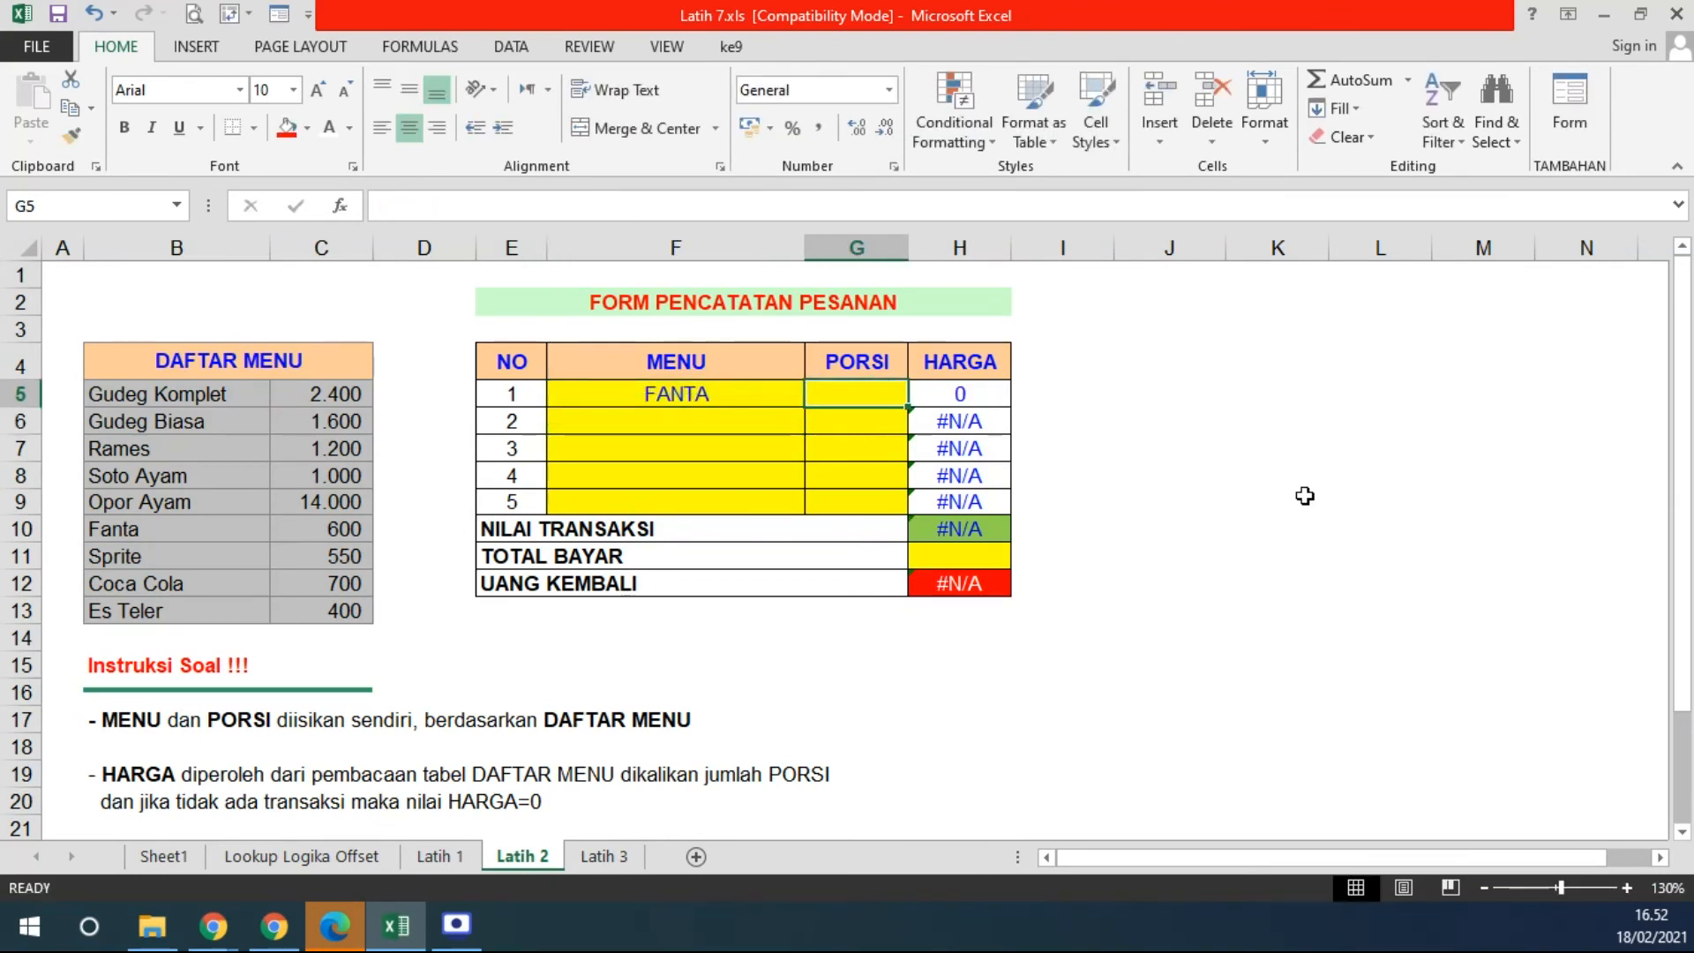
{"action": "type", "text": "5"}
{"action": "key", "text": "Return"}
{"action": "key", "text": "Up"}
{"action": "key", "text": "Right"}
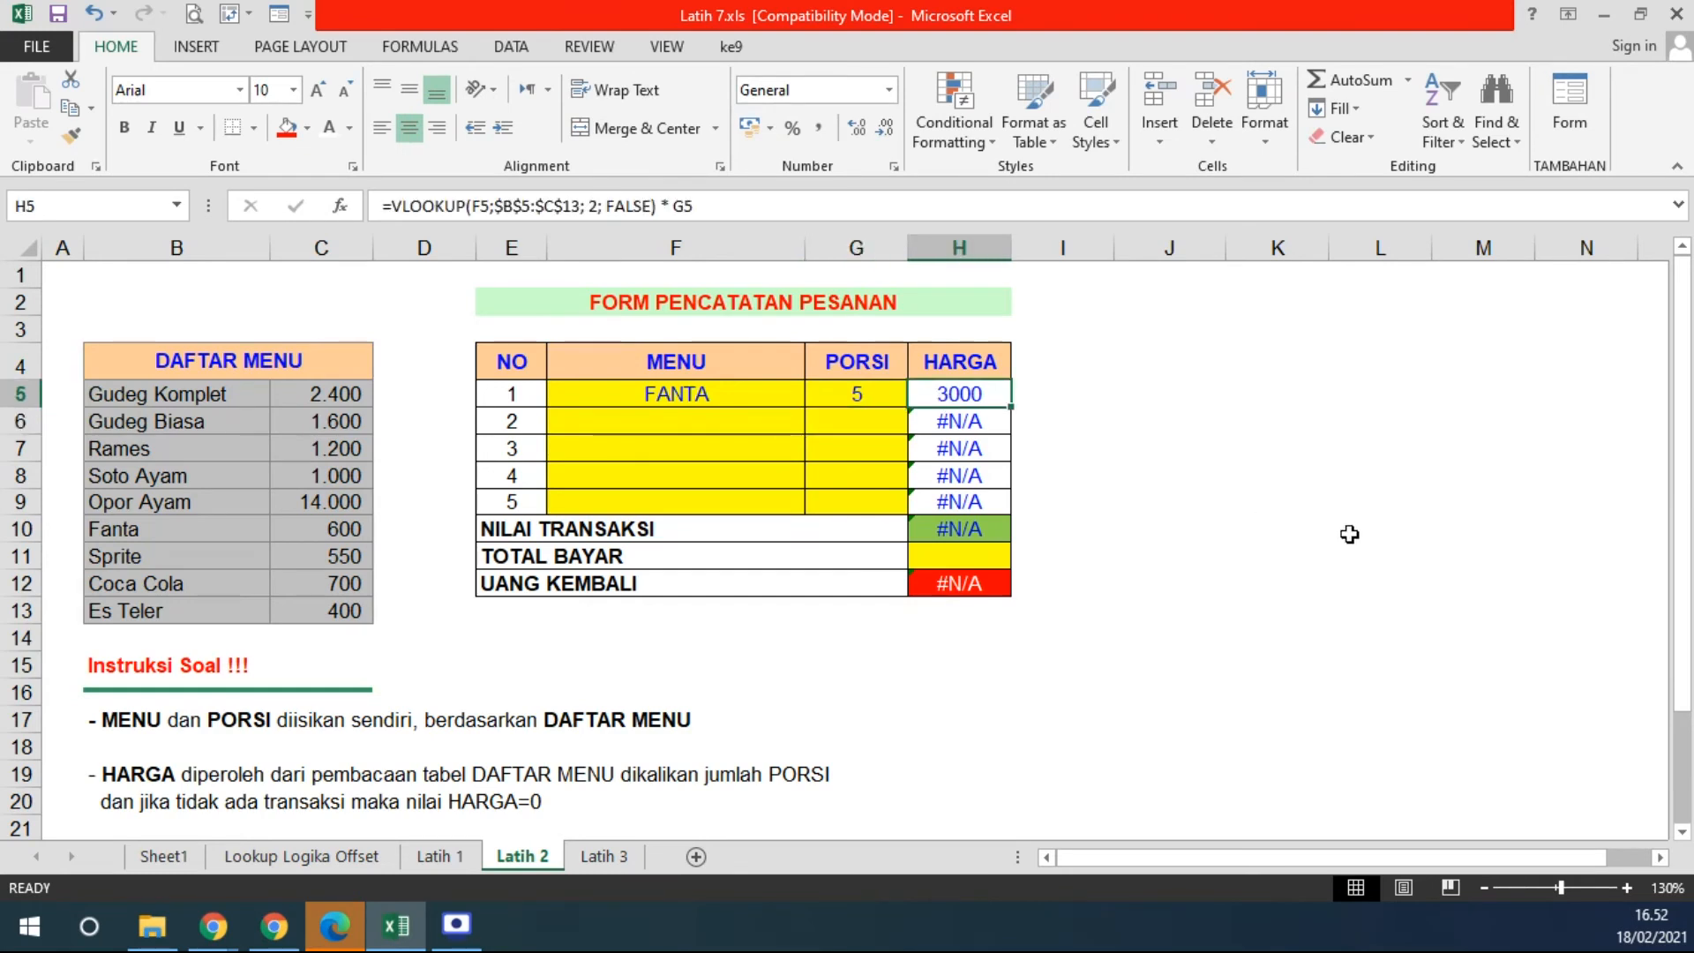
{"action": "left_click_drag", "start_coordinate": [703, 398], "coordinate": [824, 385]}
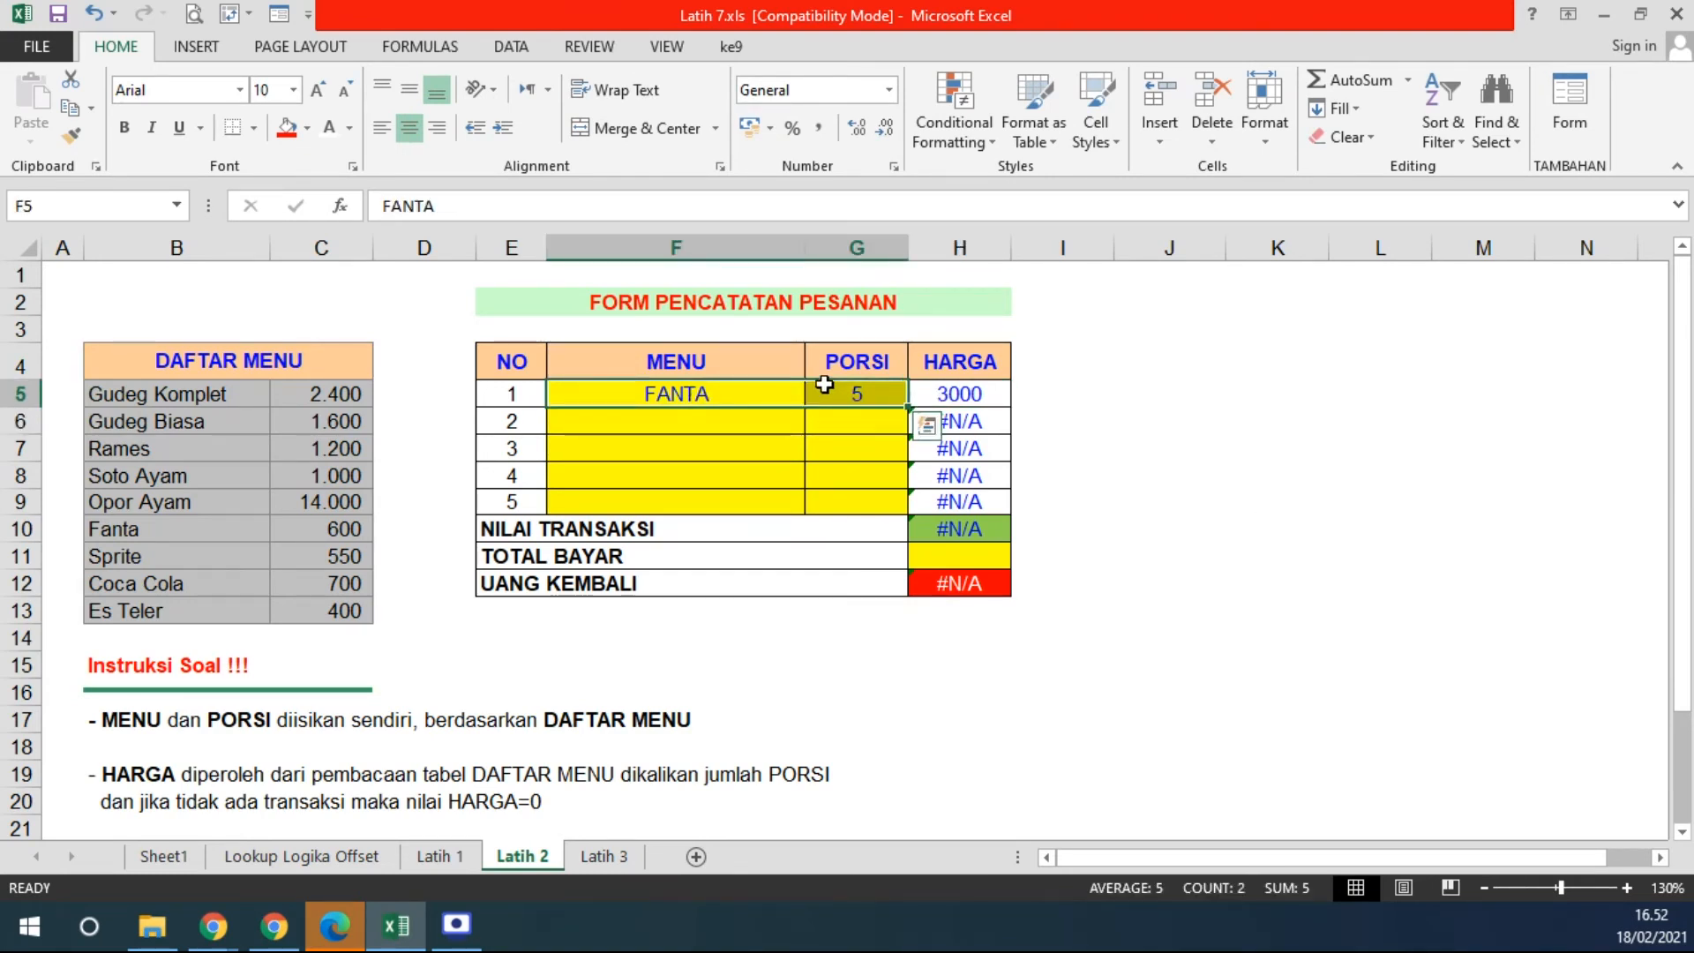
{"action": "key", "text": "Delete"}
{"action": "left_click", "coordinate": [962, 390]}
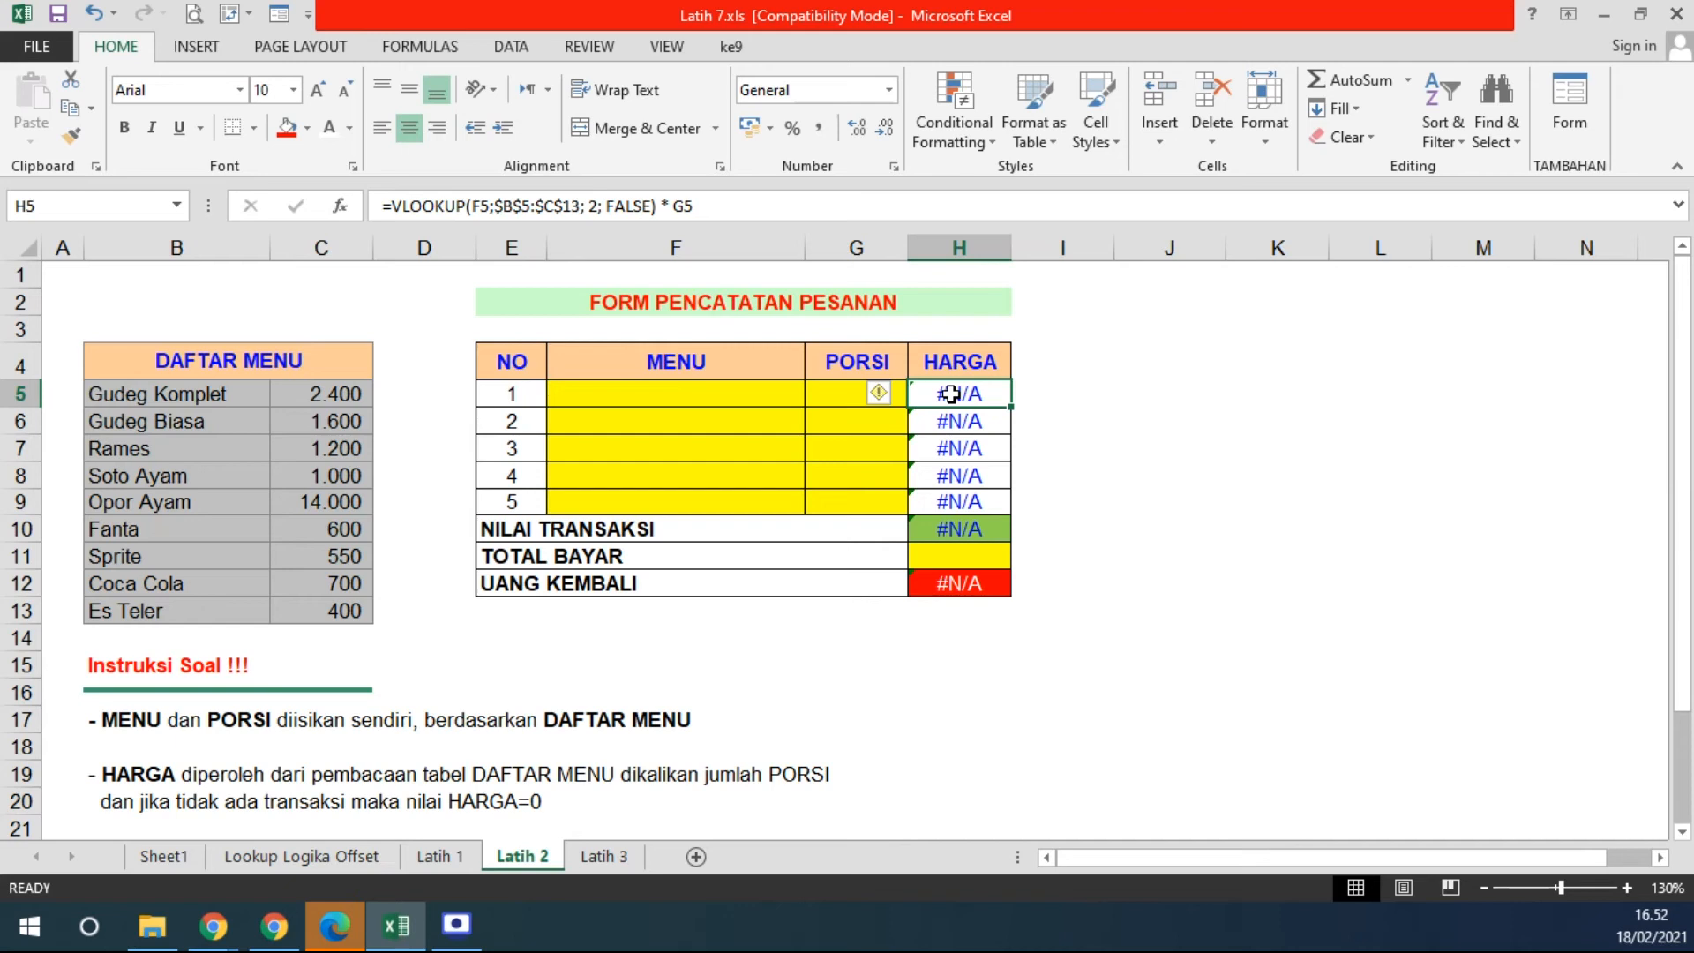
{"action": "left_click_drag", "start_coordinate": [653, 392], "coordinate": [656, 499]}
{"action": "left_click", "coordinate": [978, 556]}
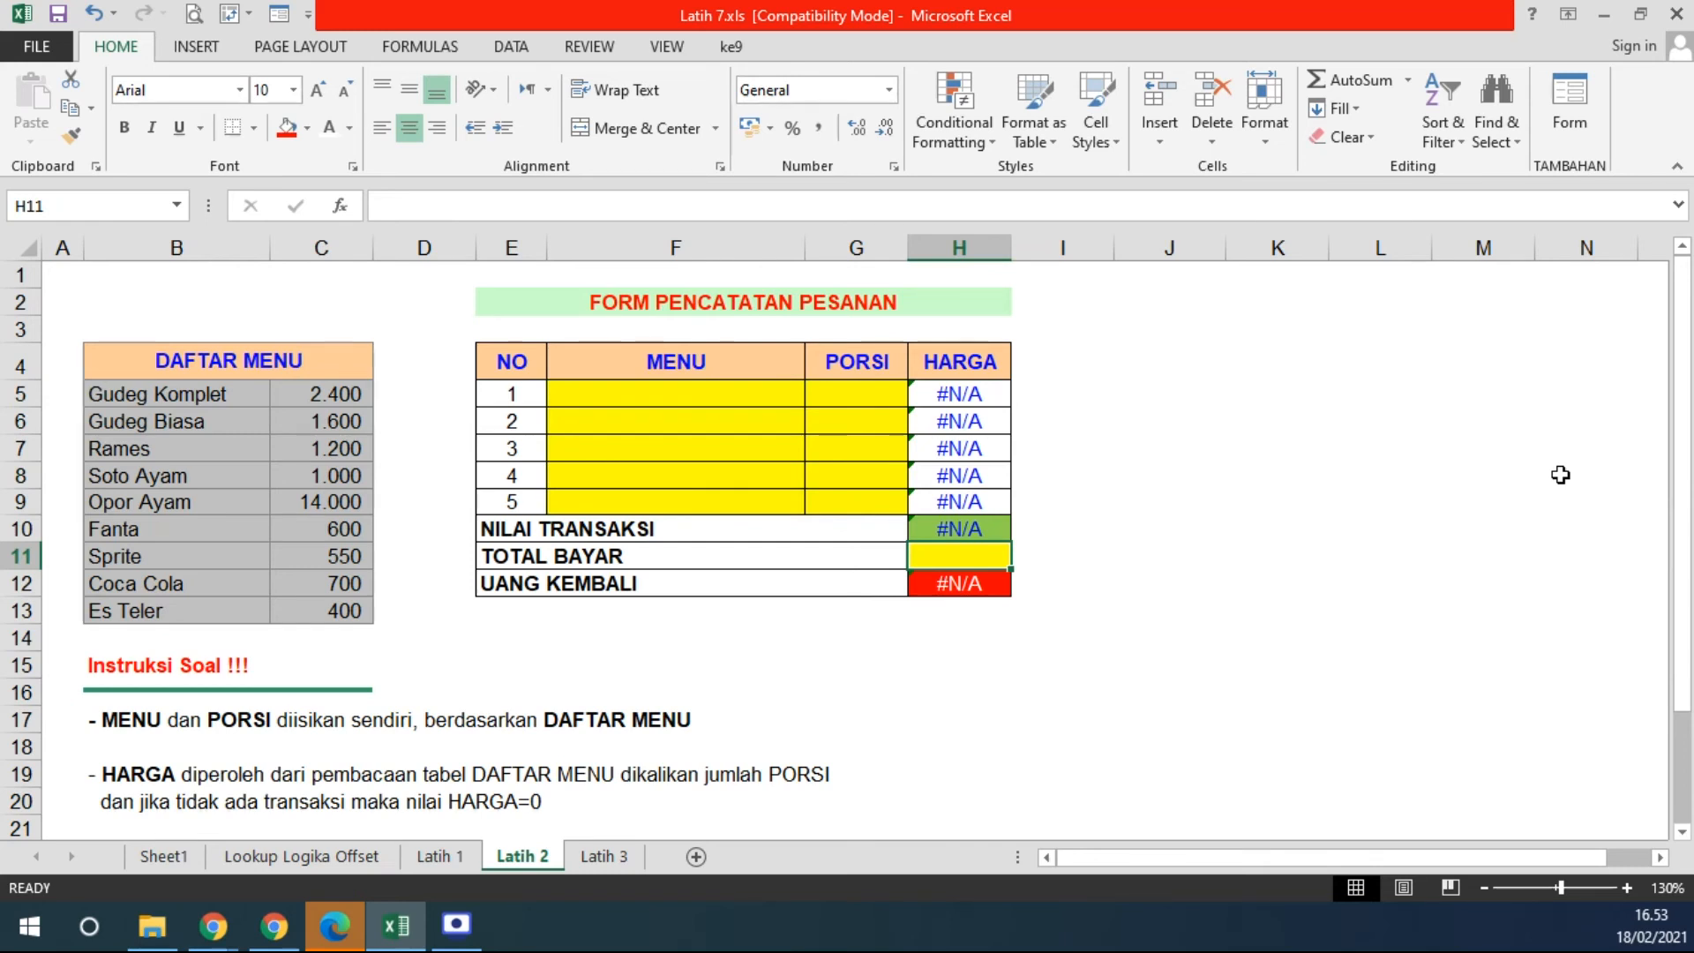
{"action": "left_click_drag", "start_coordinate": [971, 391], "coordinate": [970, 530]}
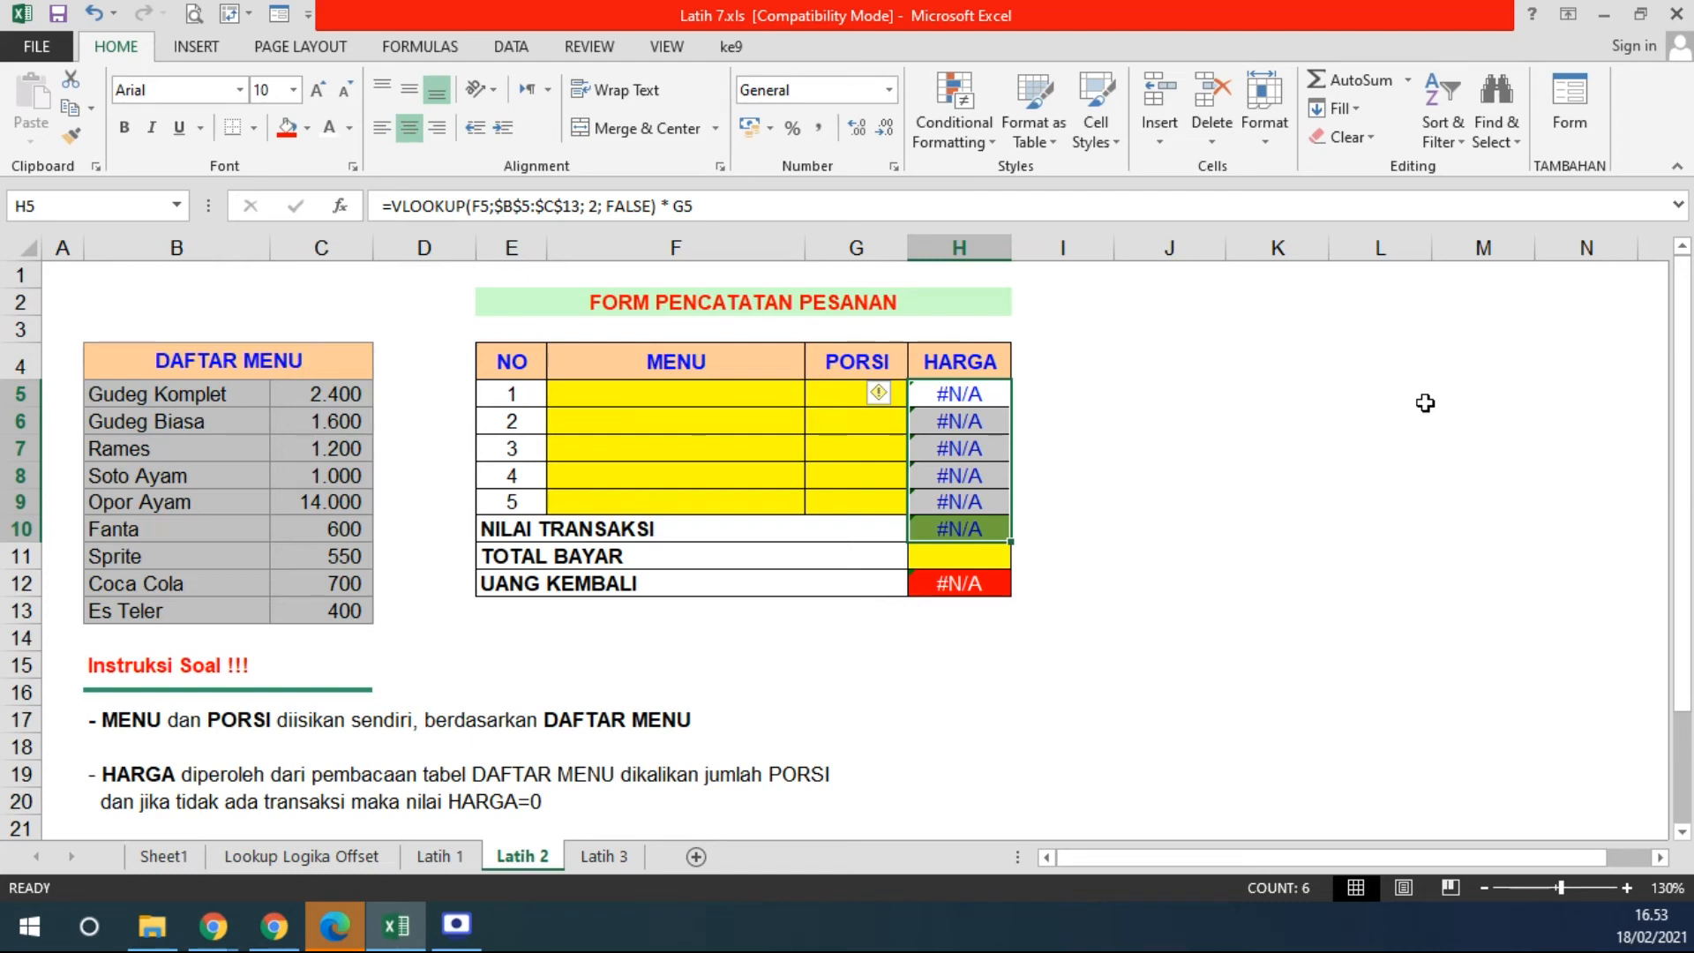
- Wrap H5's VLOOKUP price formula in IF(F5<>""; …; 0) so empty orders return 0
{"action": "left_click", "coordinate": [972, 393]}
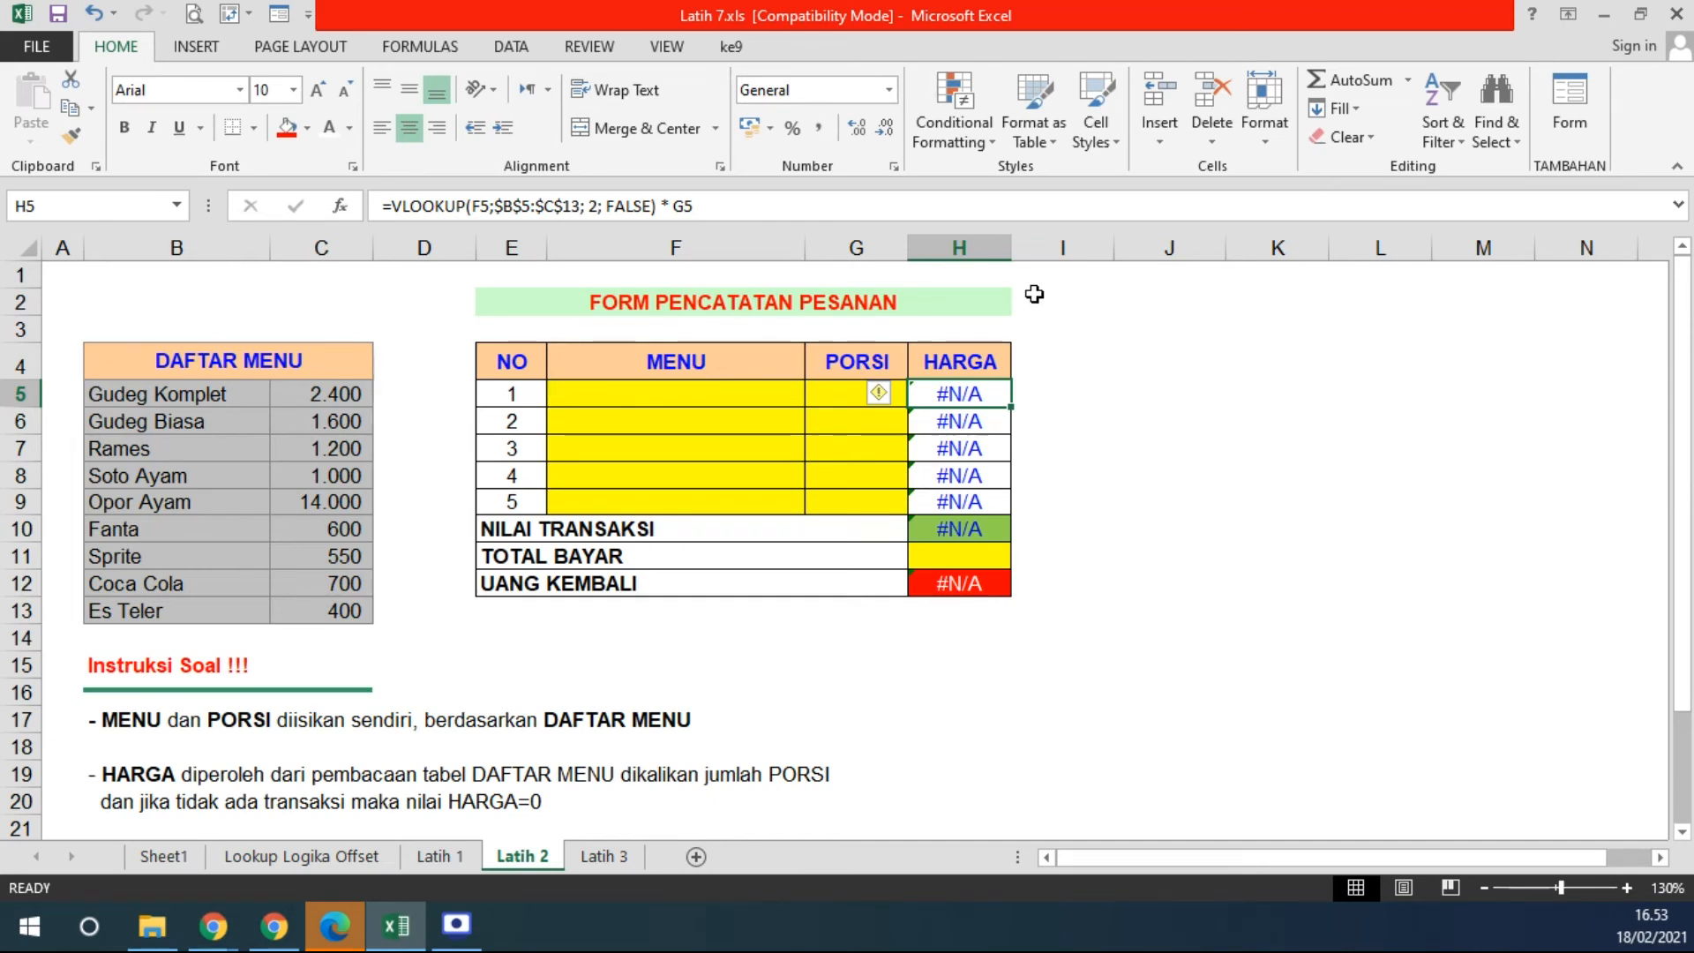
{"action": "left_click", "coordinate": [395, 206]}
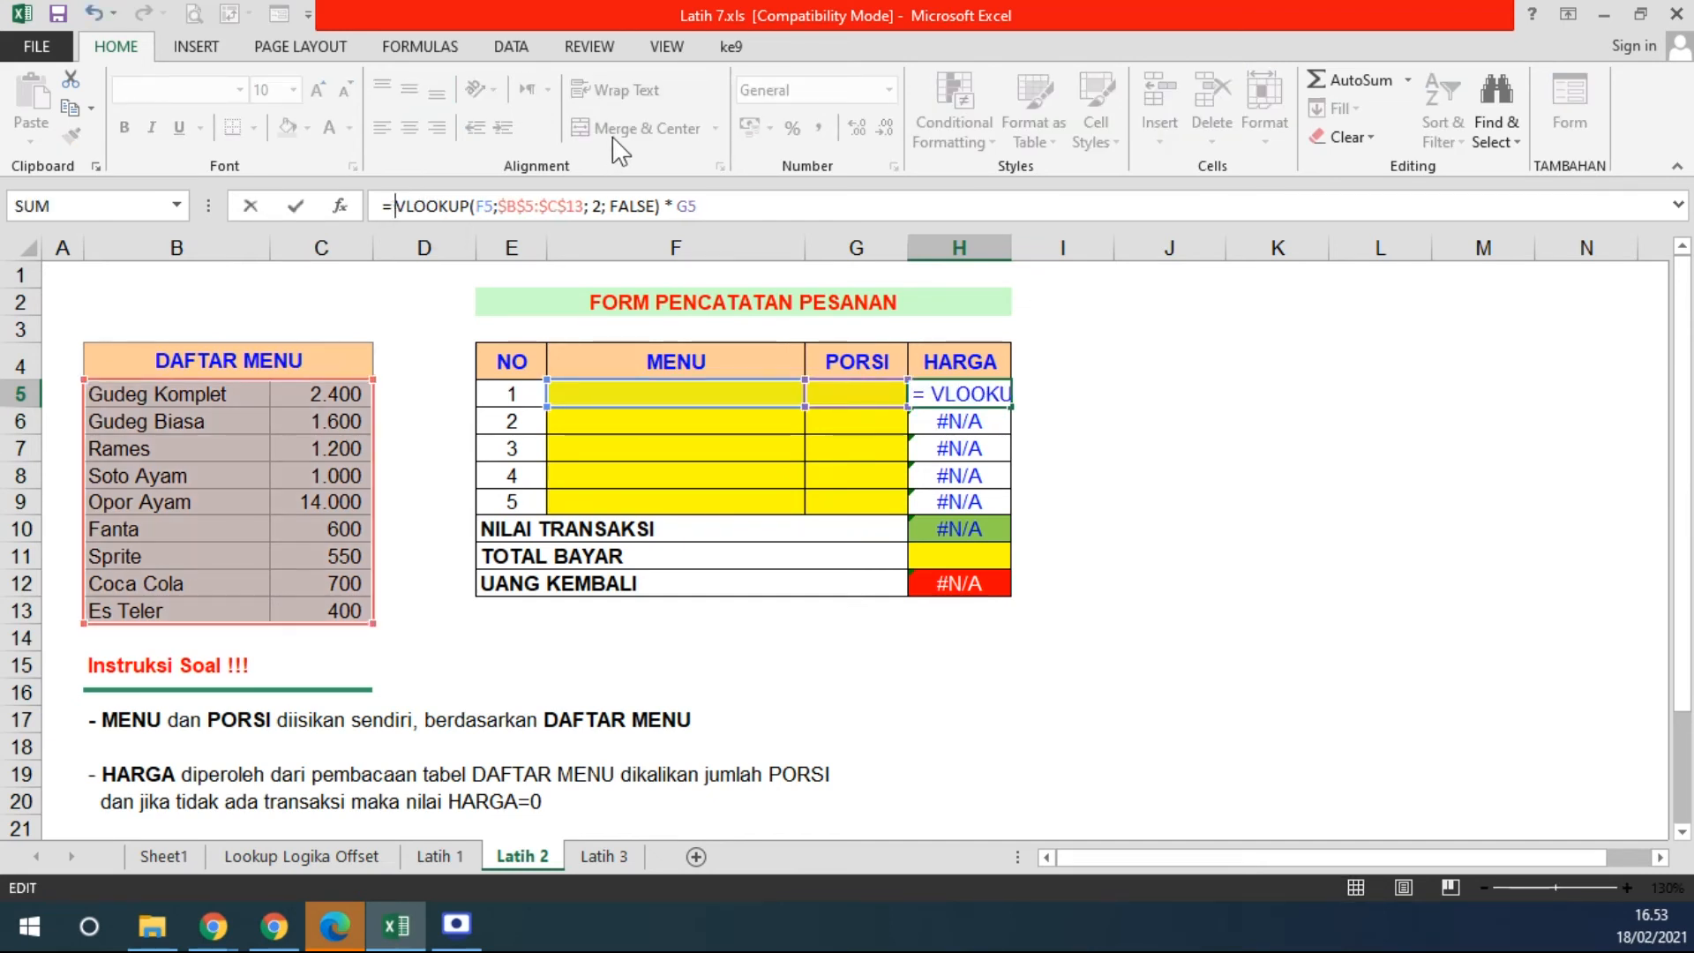
{"action": "type", "text": "IF("}
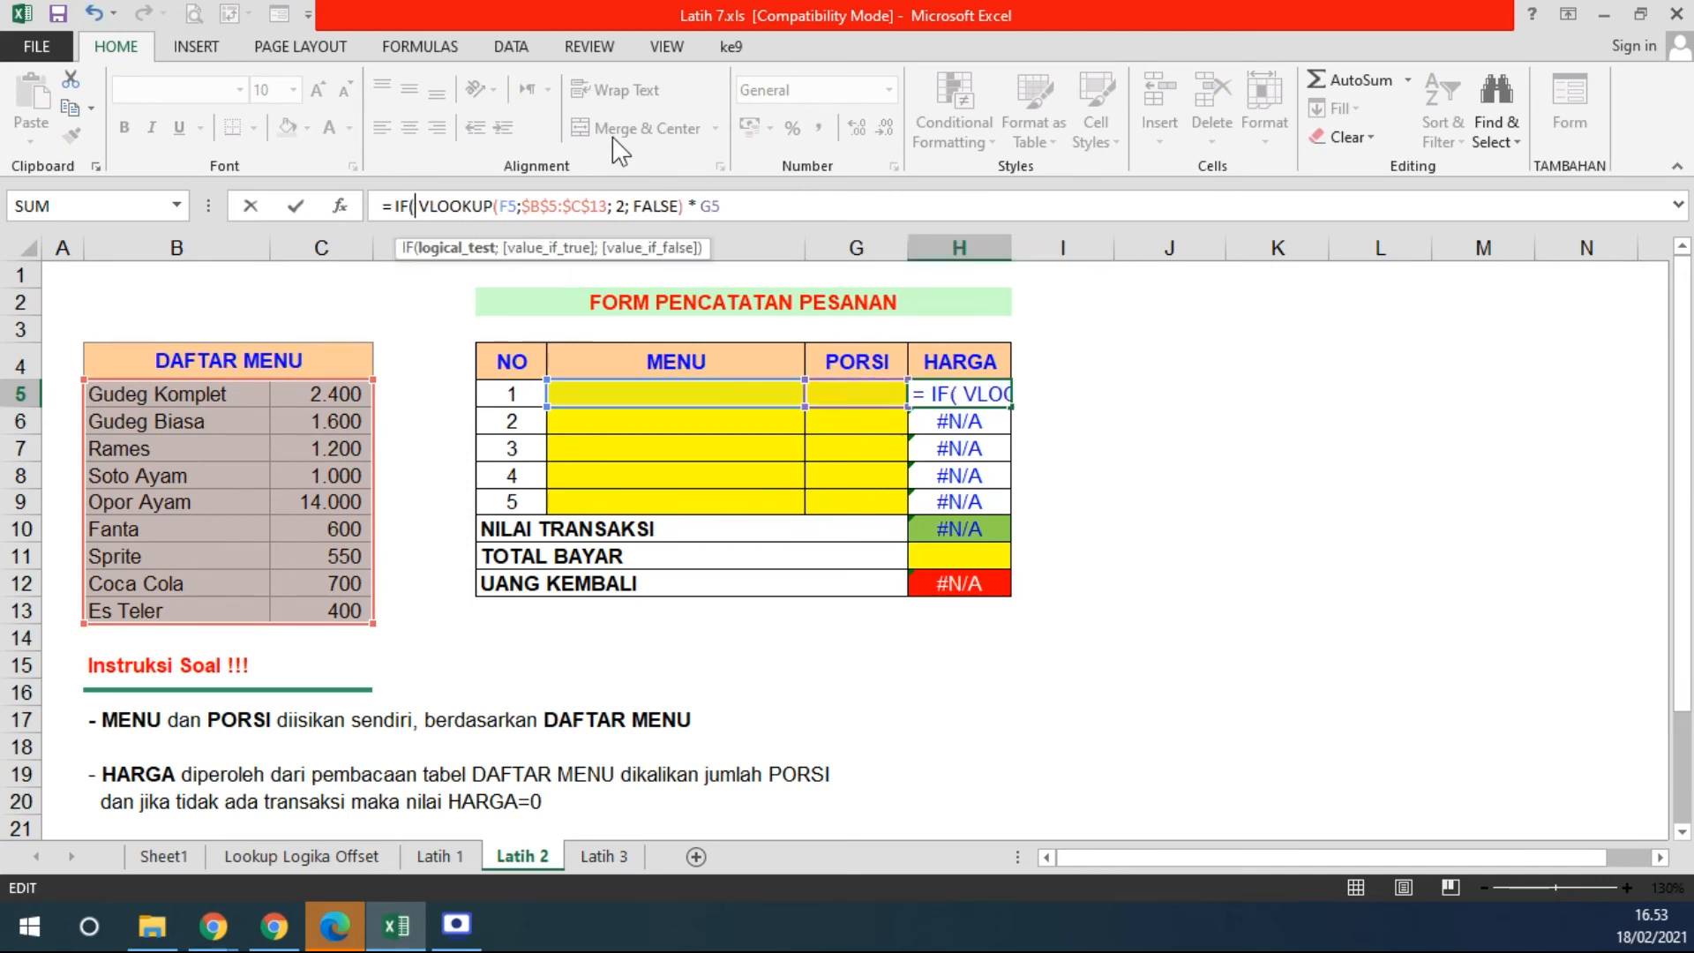
{"action": "left_click", "coordinate": [643, 399]}
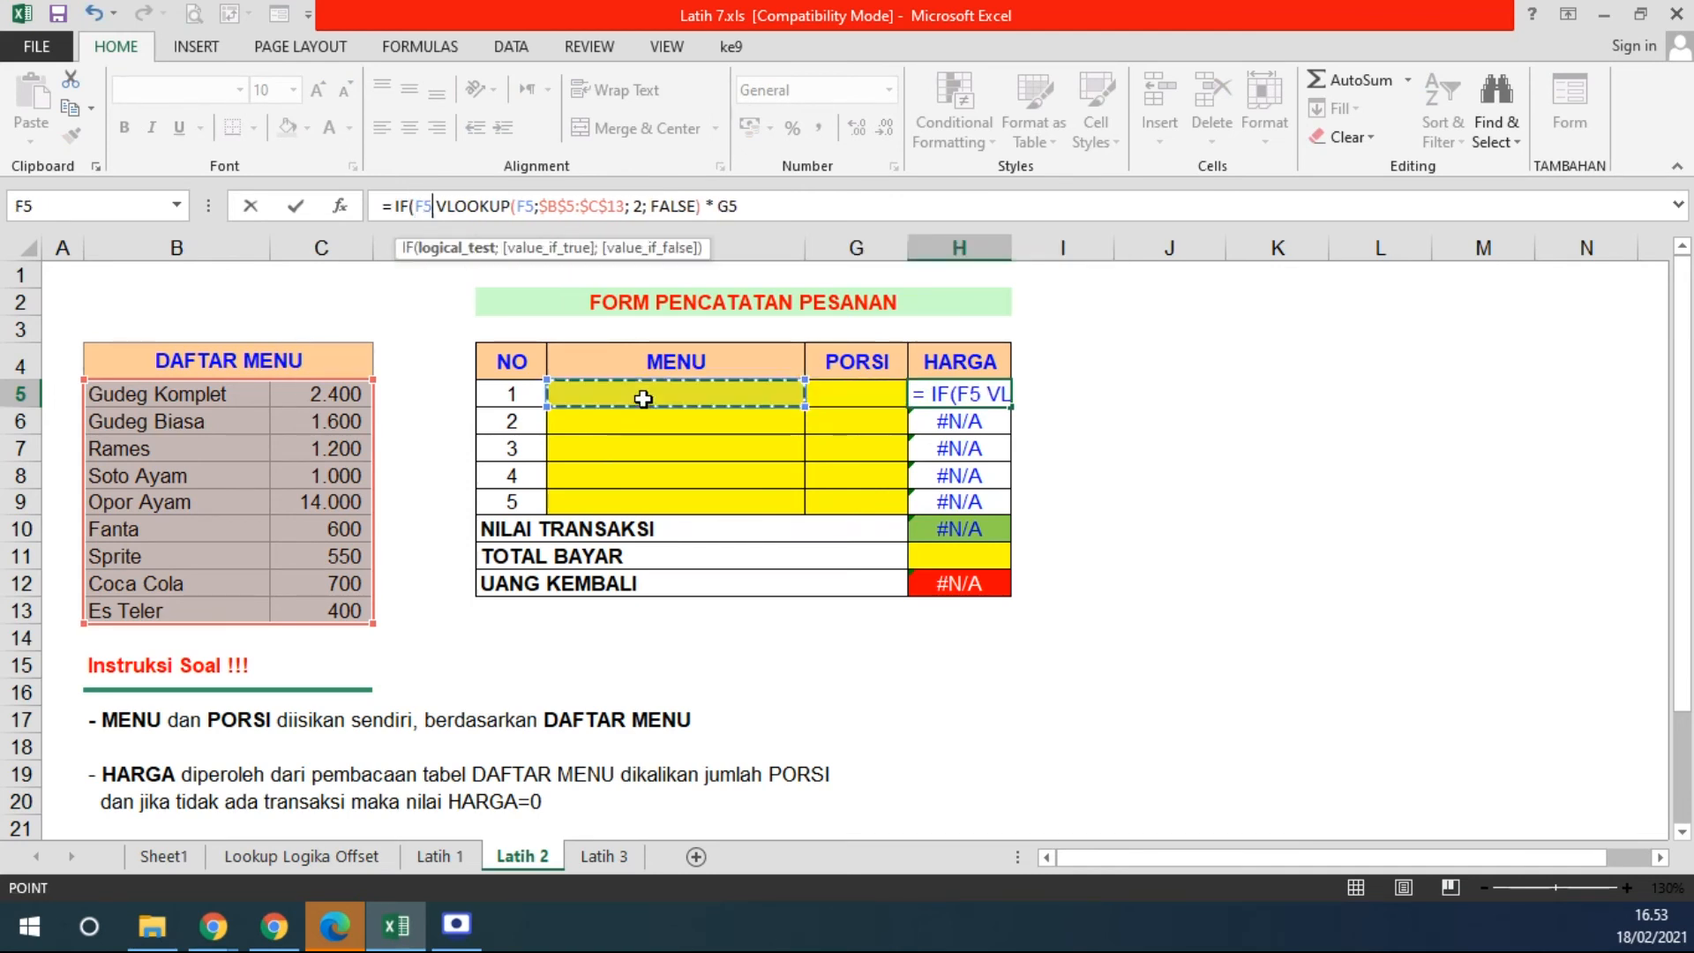
{"action": "type", "text": "<> "}
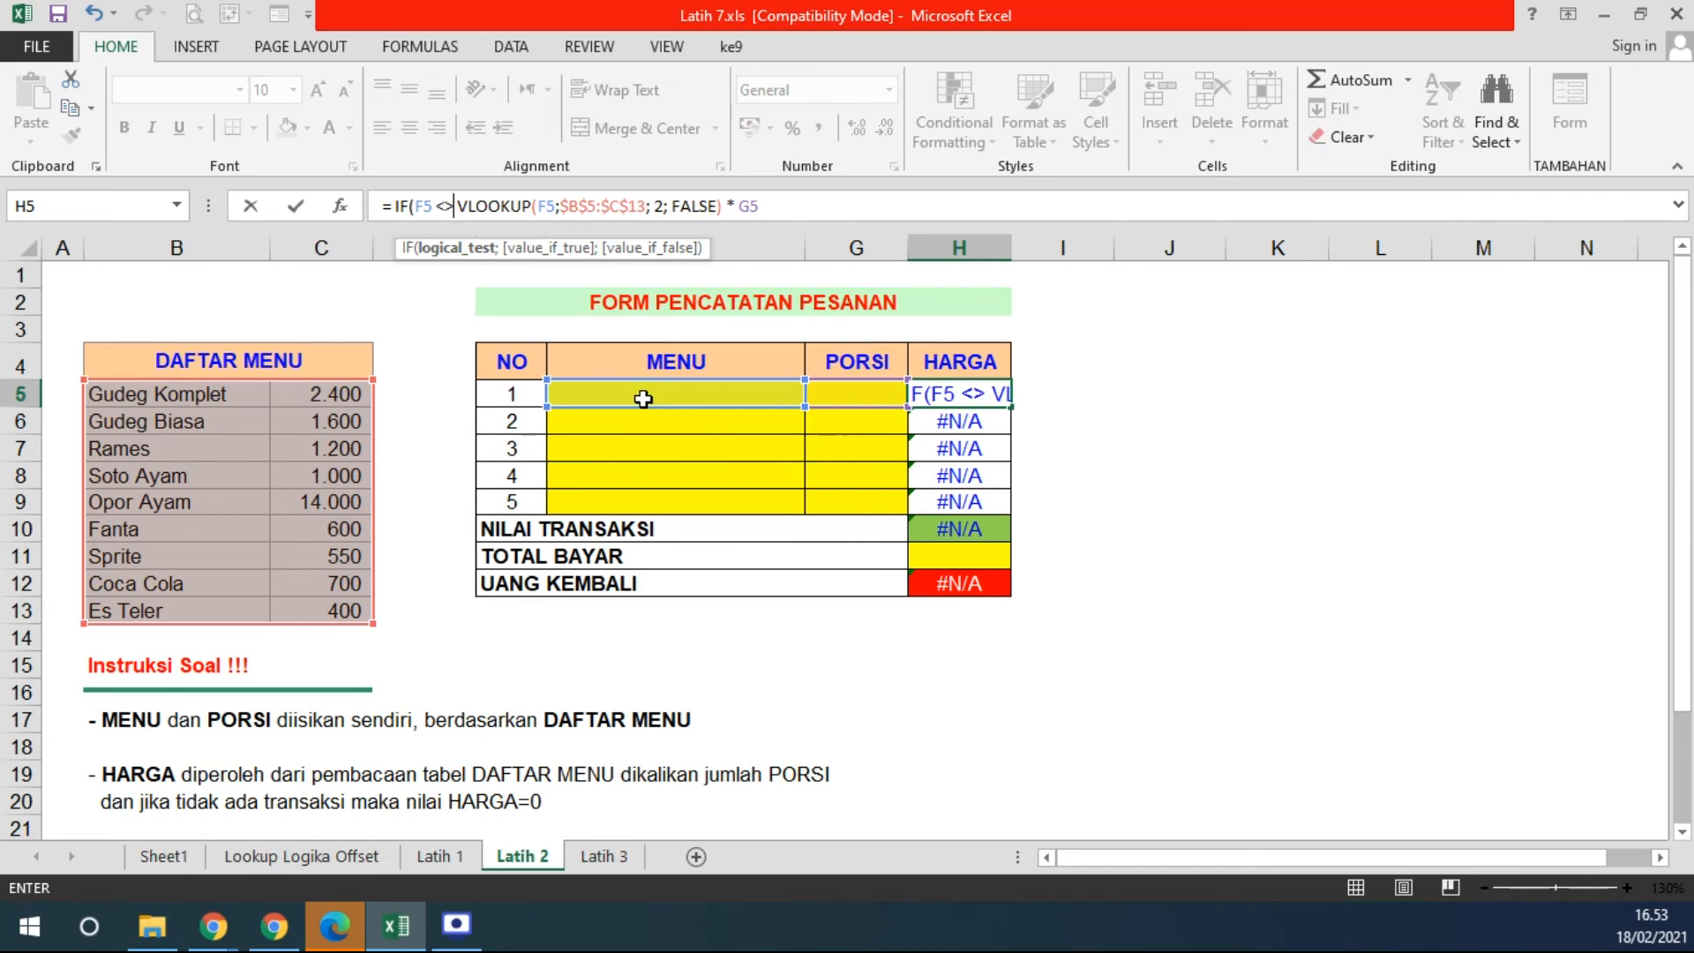
{"action": "type", "text": "\"\""}
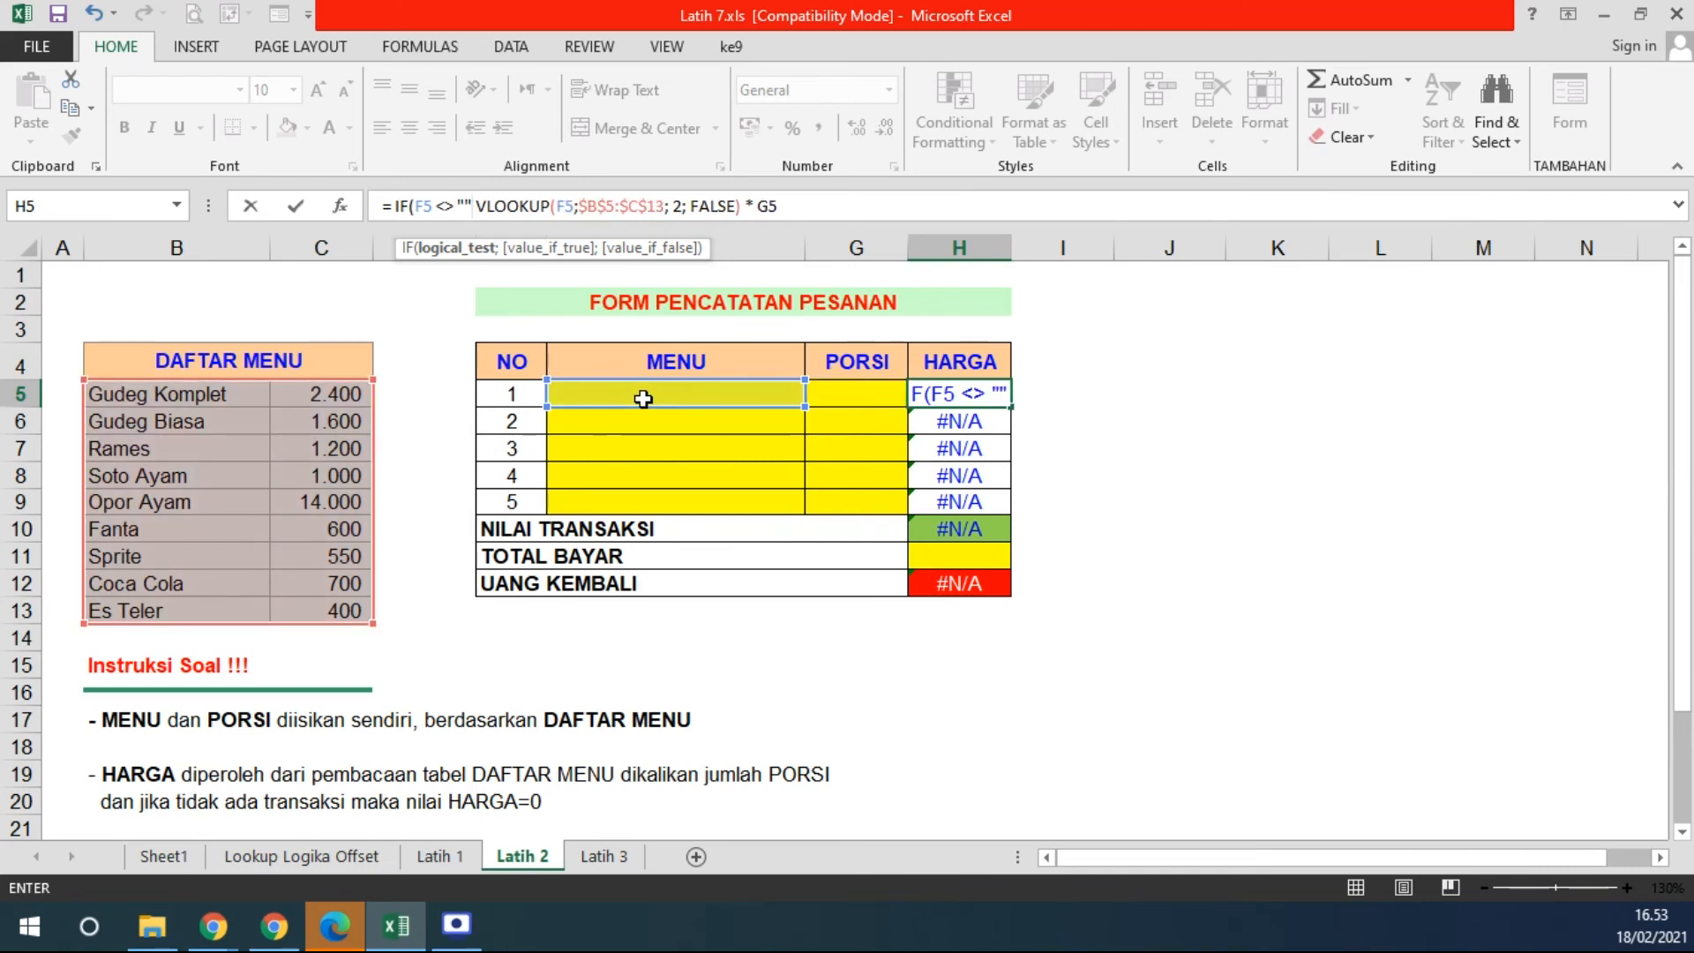
{"action": "key", "text": "BackSpace"}
{"action": "type", "text": ";"}
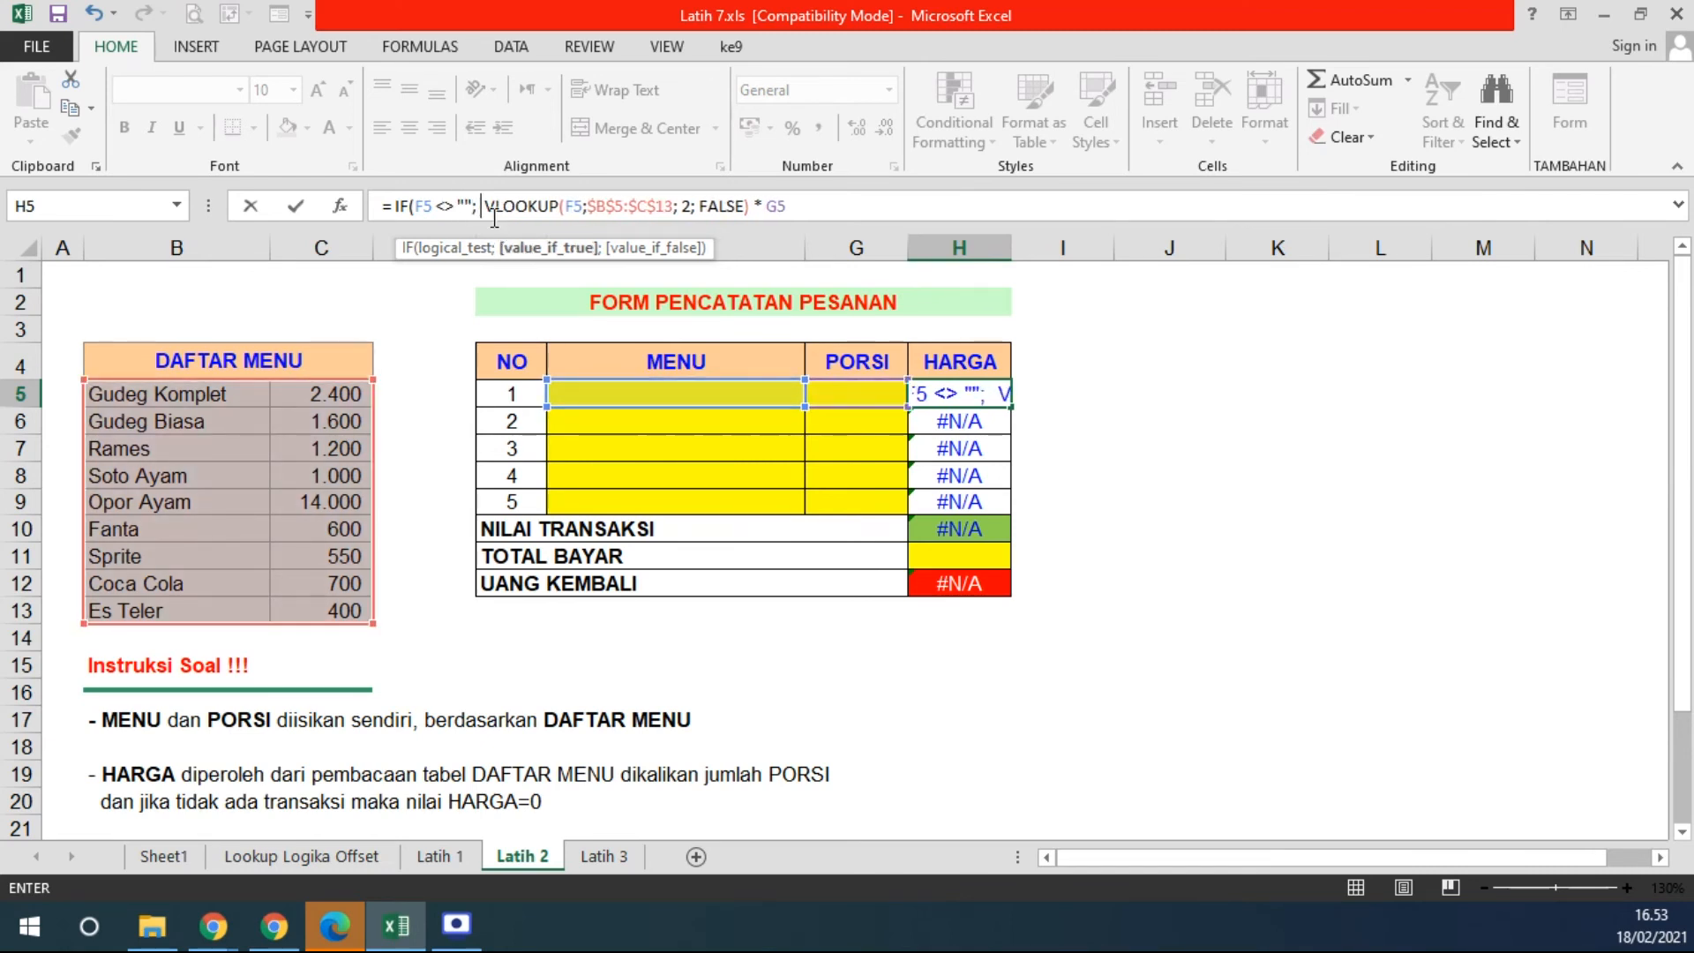
{"action": "left_click_drag", "start_coordinate": [488, 209], "coordinate": [811, 210]}
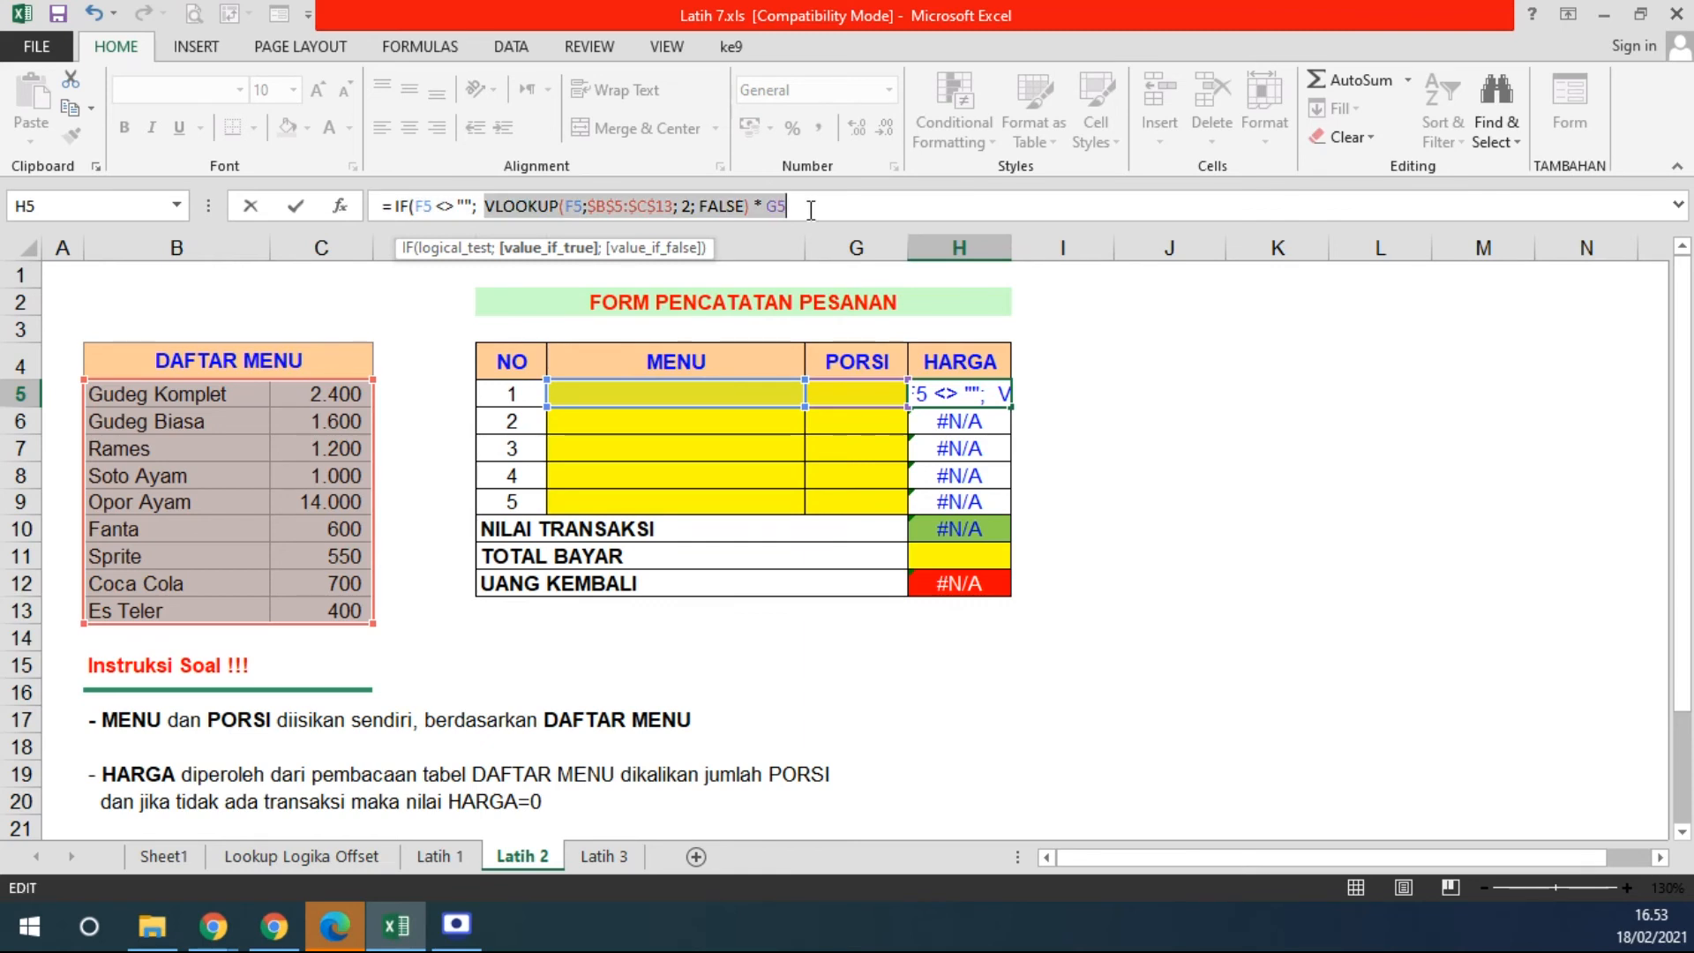
{"action": "left_click", "coordinate": [813, 210]}
{"action": "type", "text": ";"}
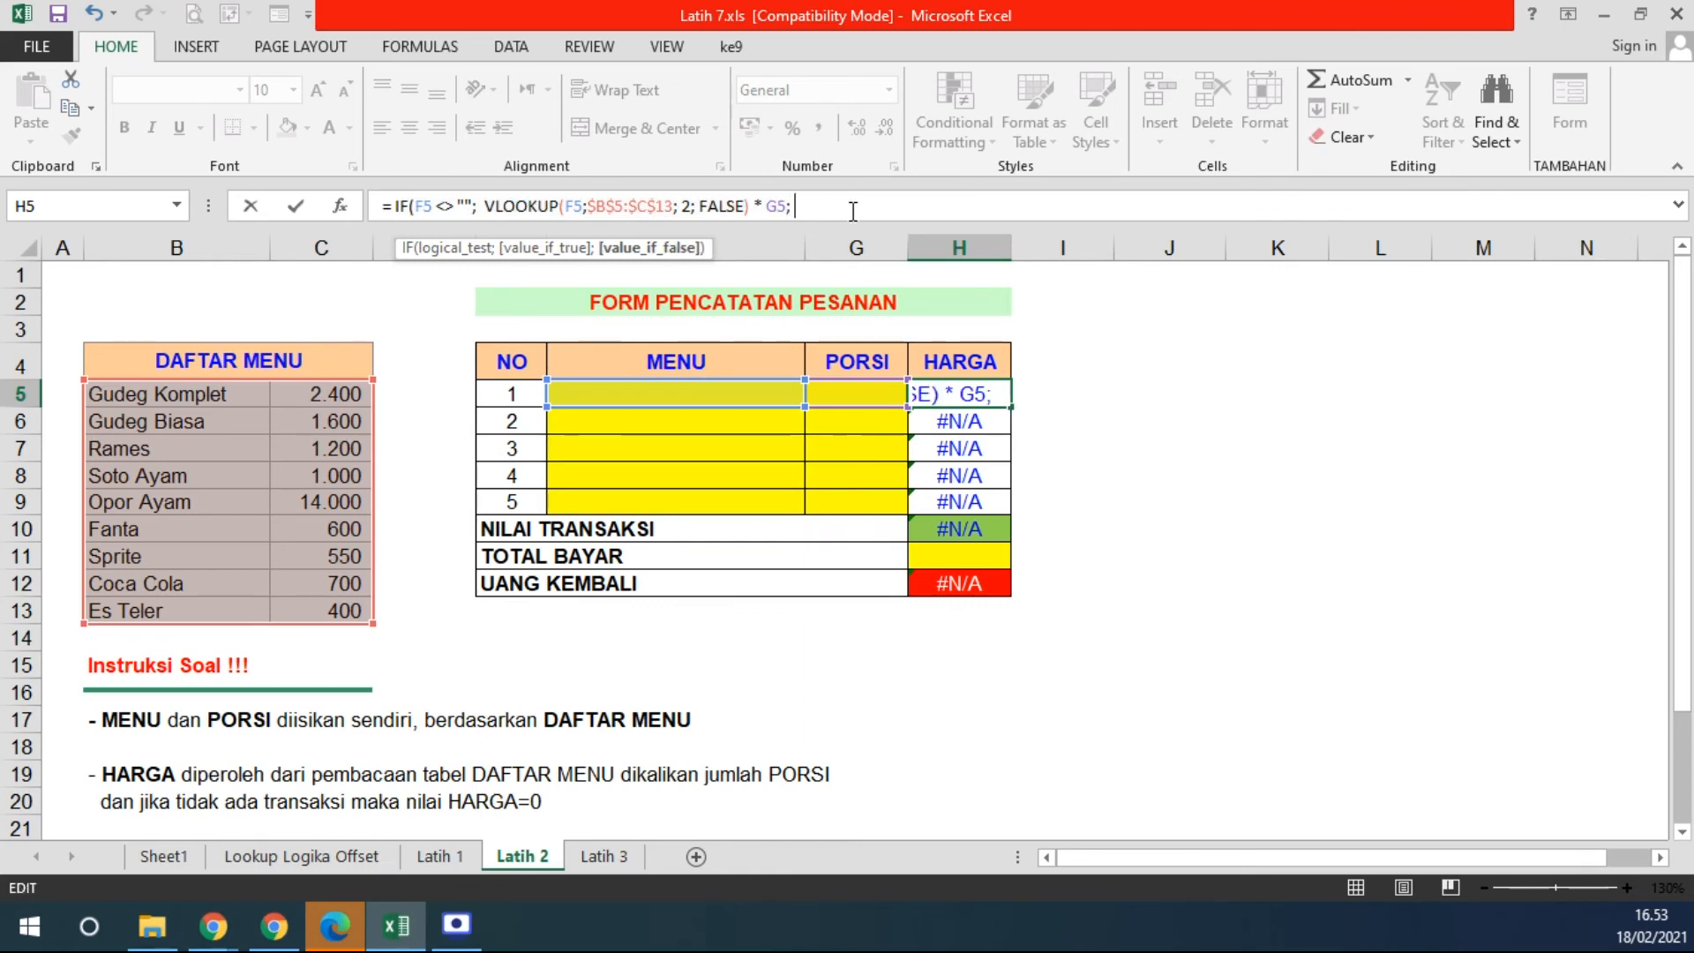
{"action": "type", "text": " 0)"}
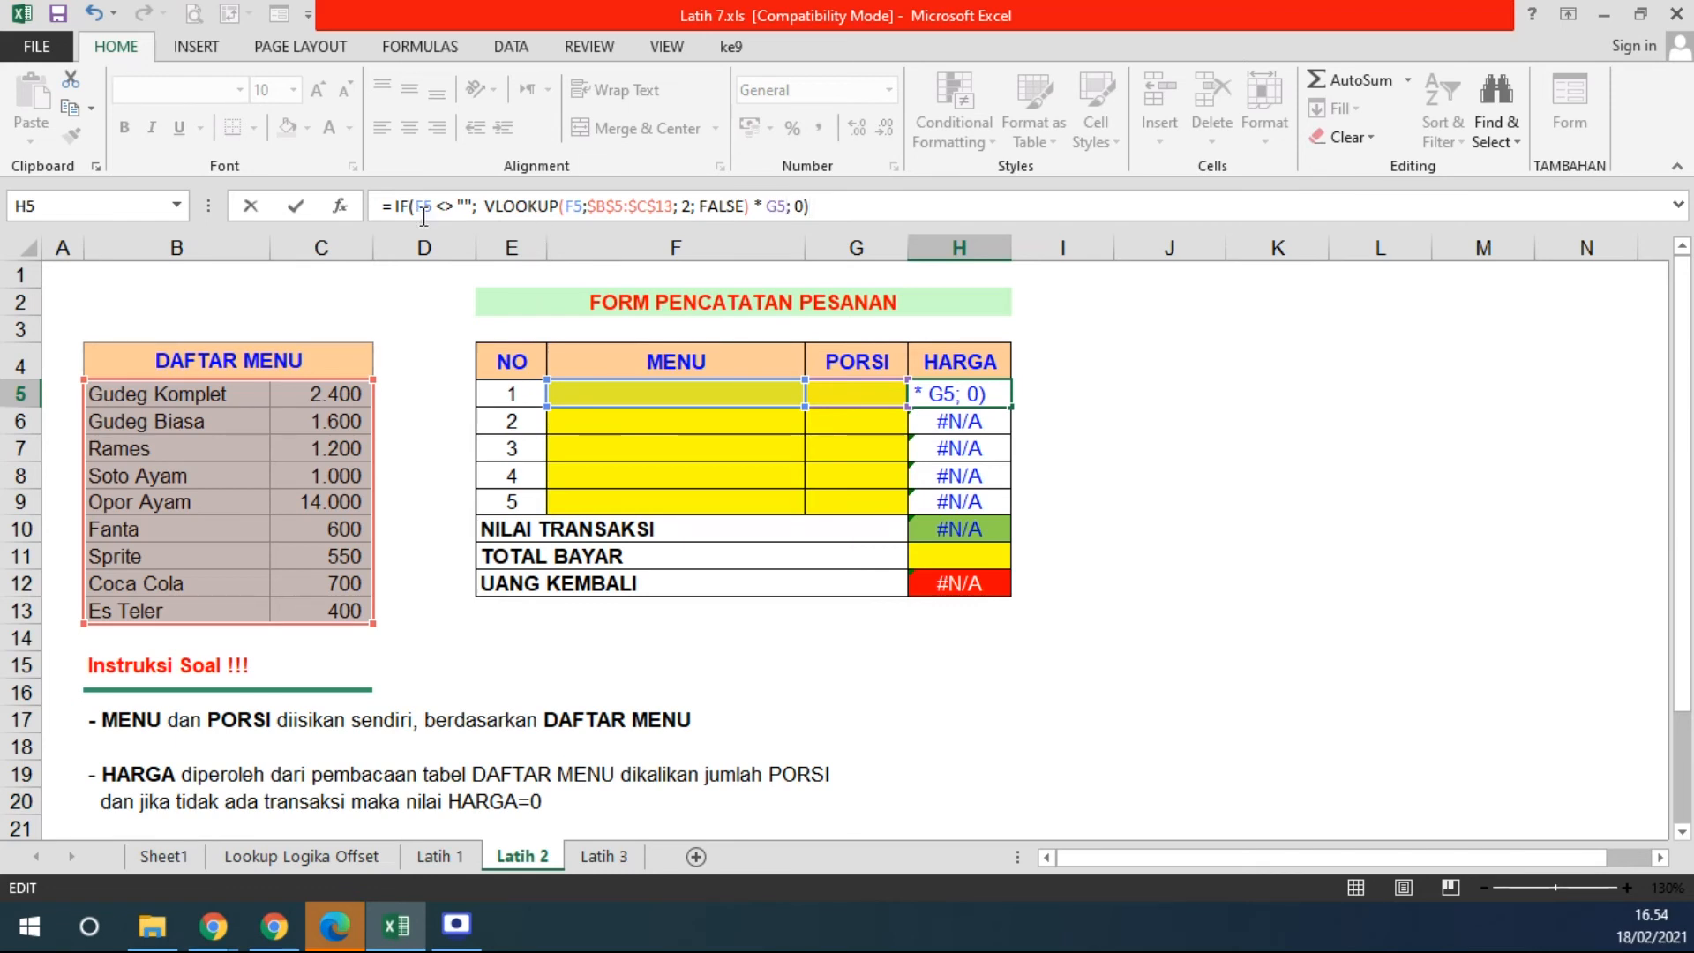
- Check the IF condition and the false value 0, then commit H5 so it shows 0
{"action": "left_click_drag", "start_coordinate": [418, 204], "coordinate": [787, 206]}
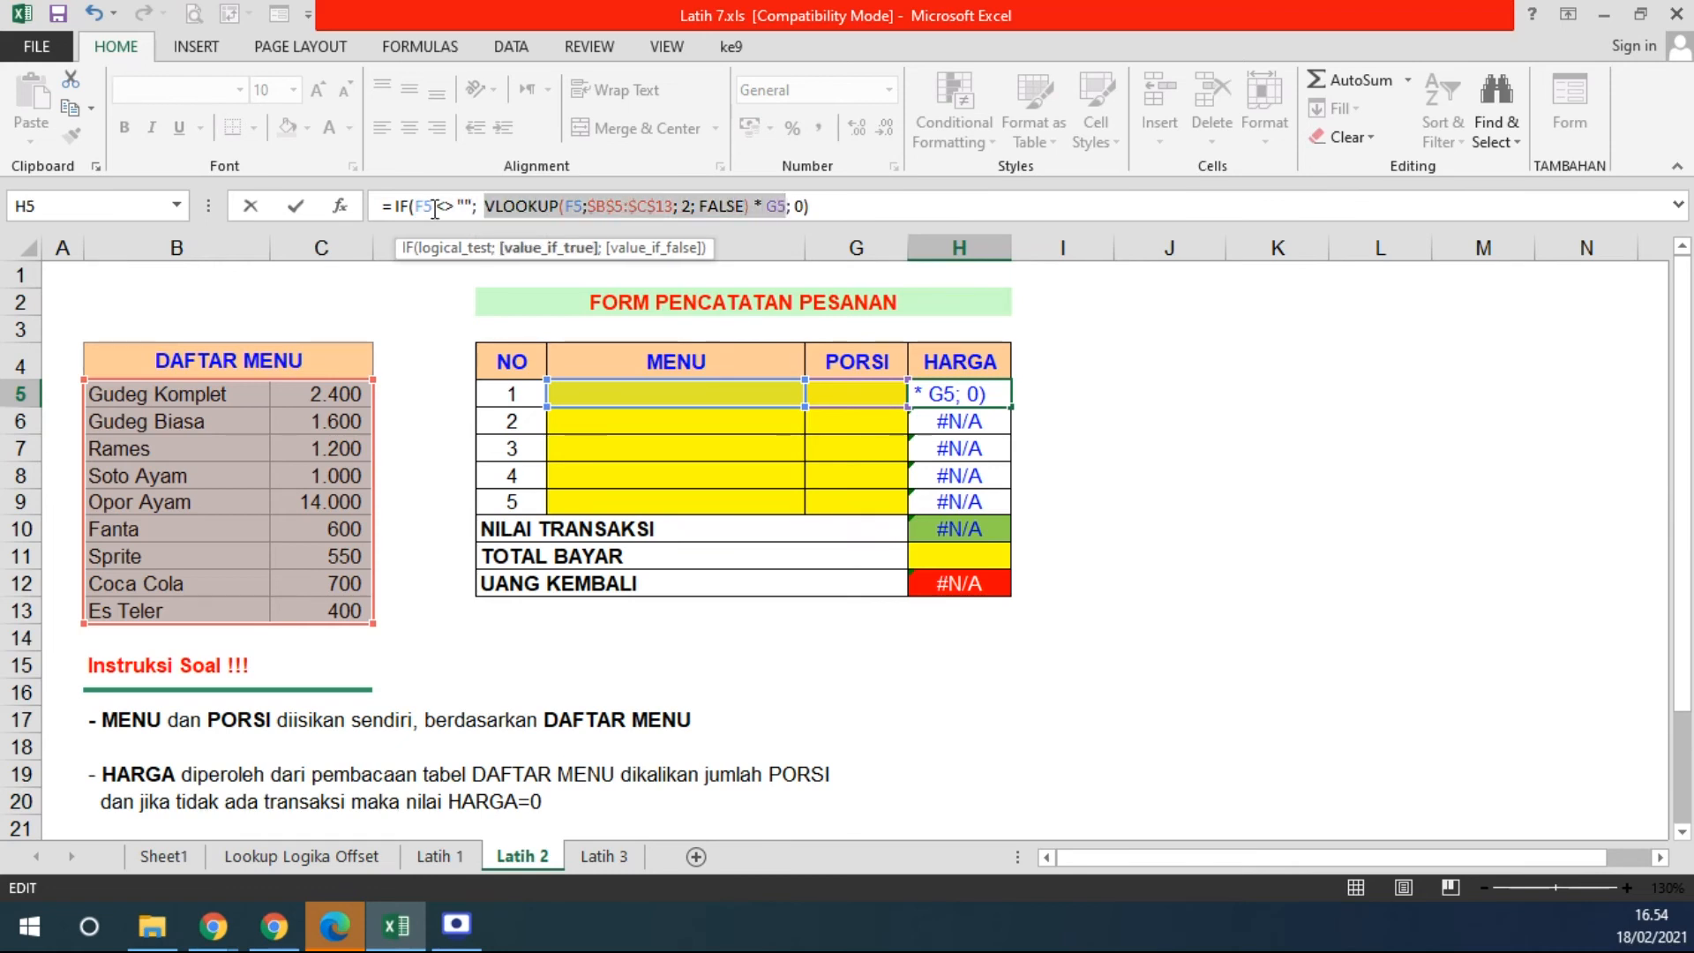
{"action": "left_click_drag", "start_coordinate": [796, 208], "coordinate": [808, 208]}
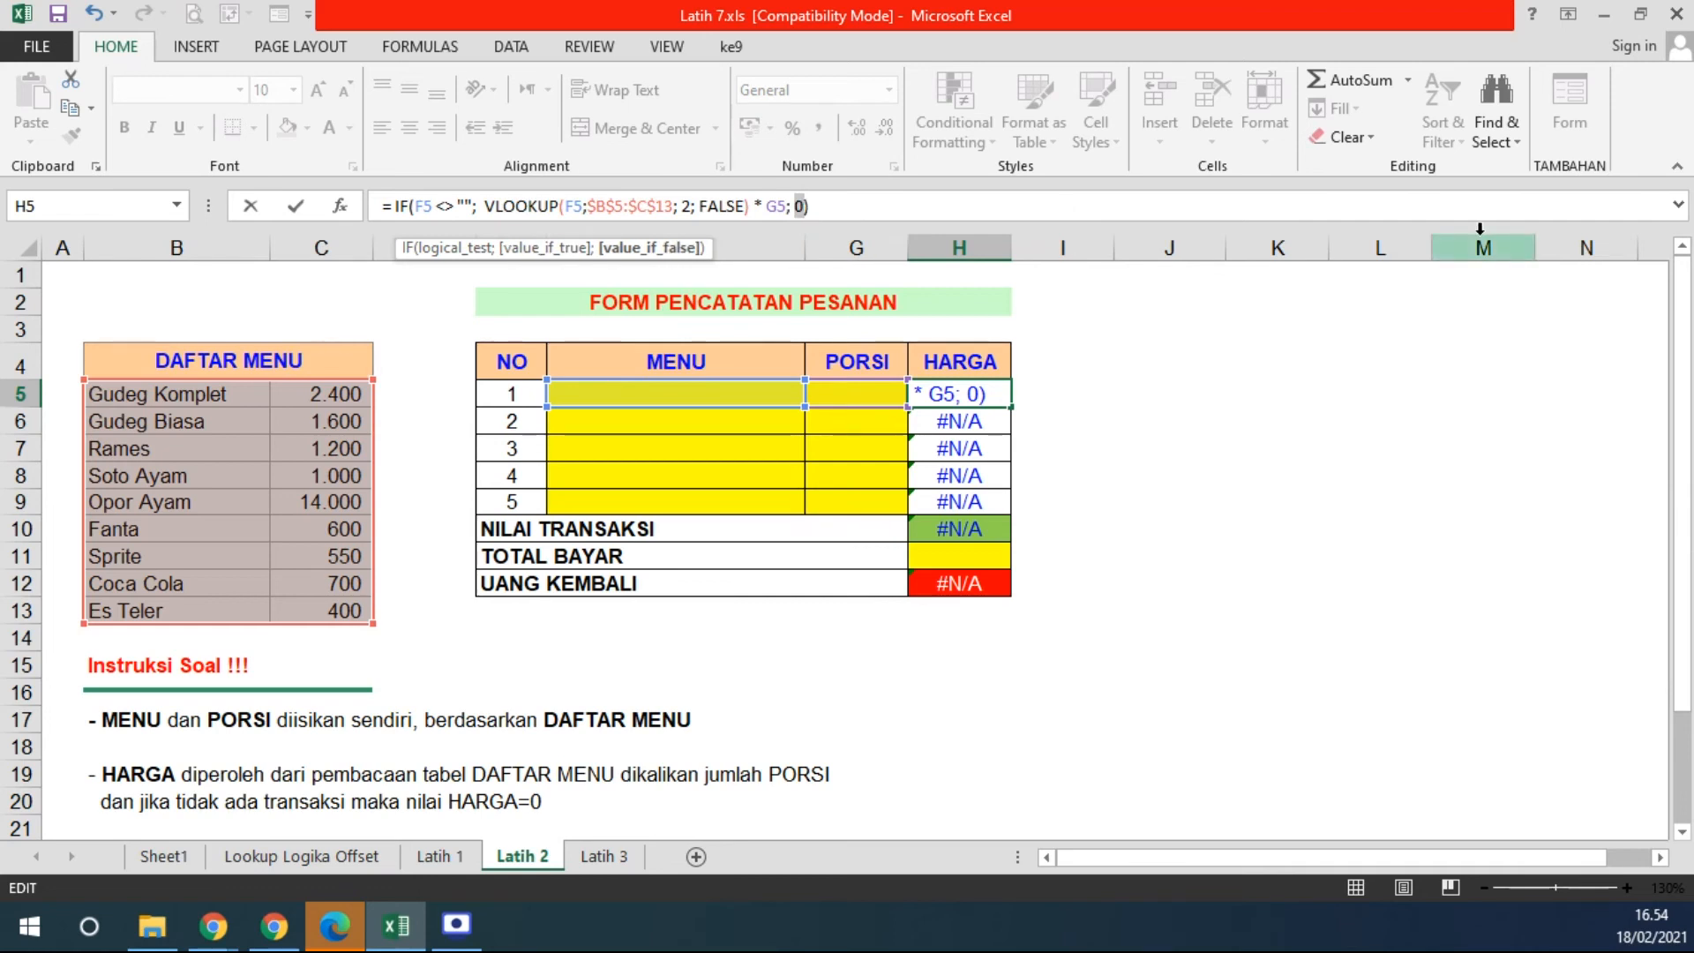
{"action": "key", "text": "Return"}
{"action": "left_click", "coordinate": [983, 389]}
{"action": "key", "text": "Left"}
{"action": "key", "text": "Left"}
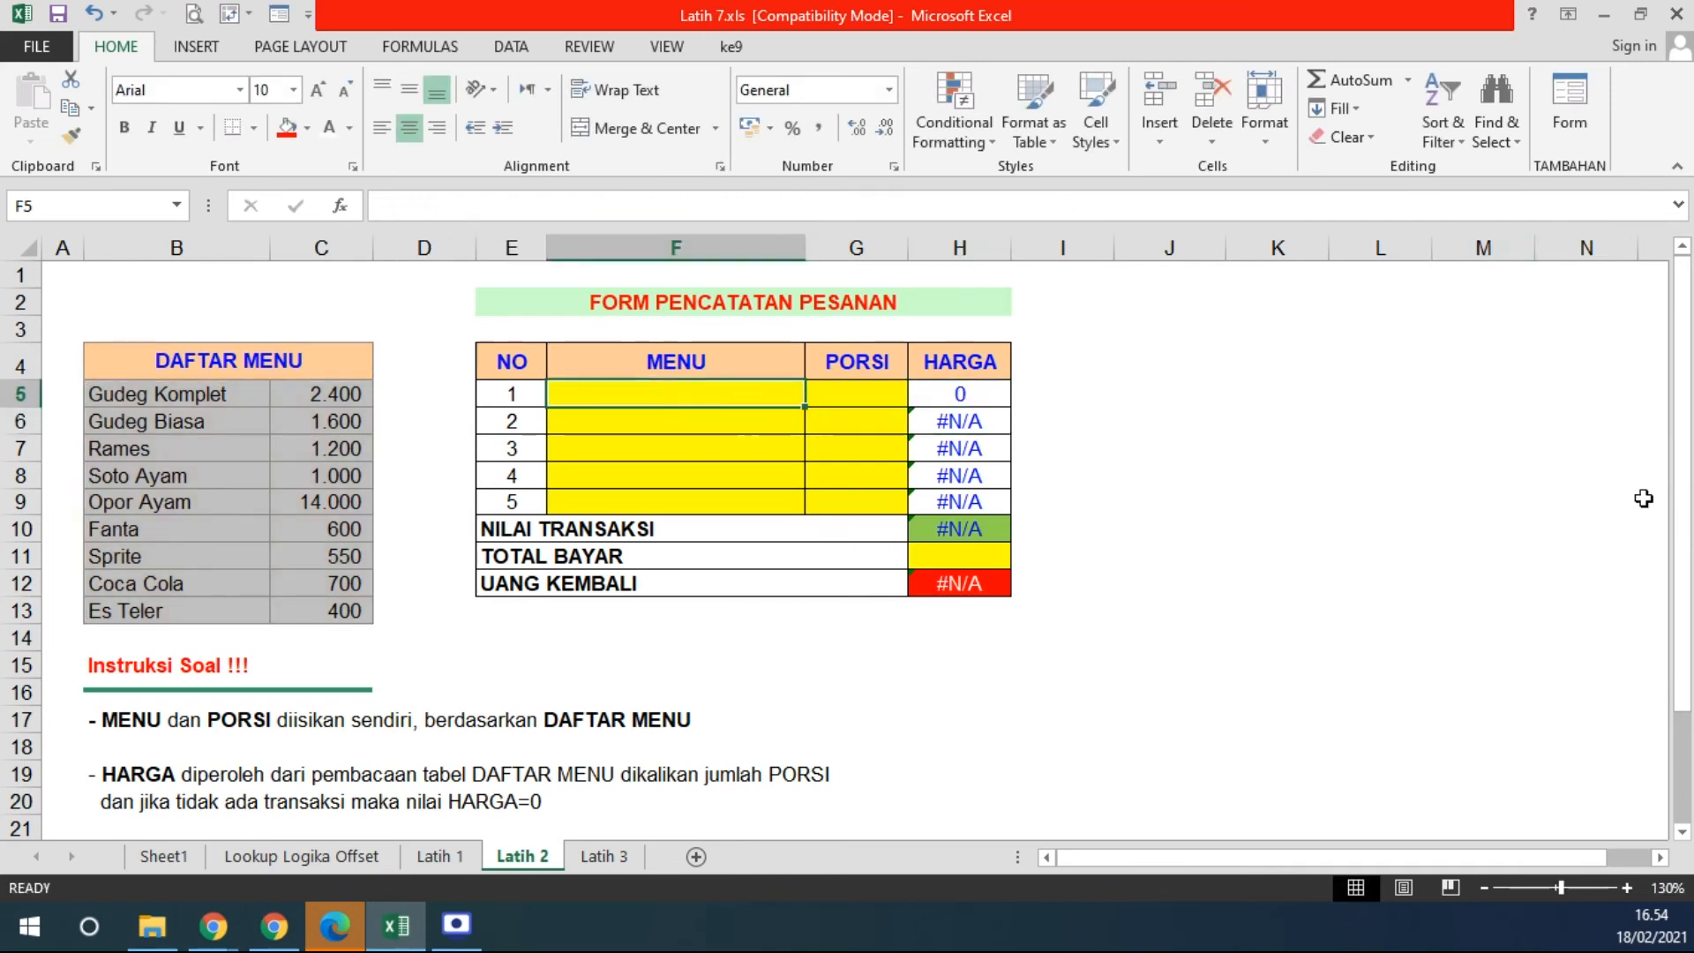
- Test H5 with ES TELER and portion 4, giving 1600, then clear F5:G5
{"action": "type", "text": "ES"}
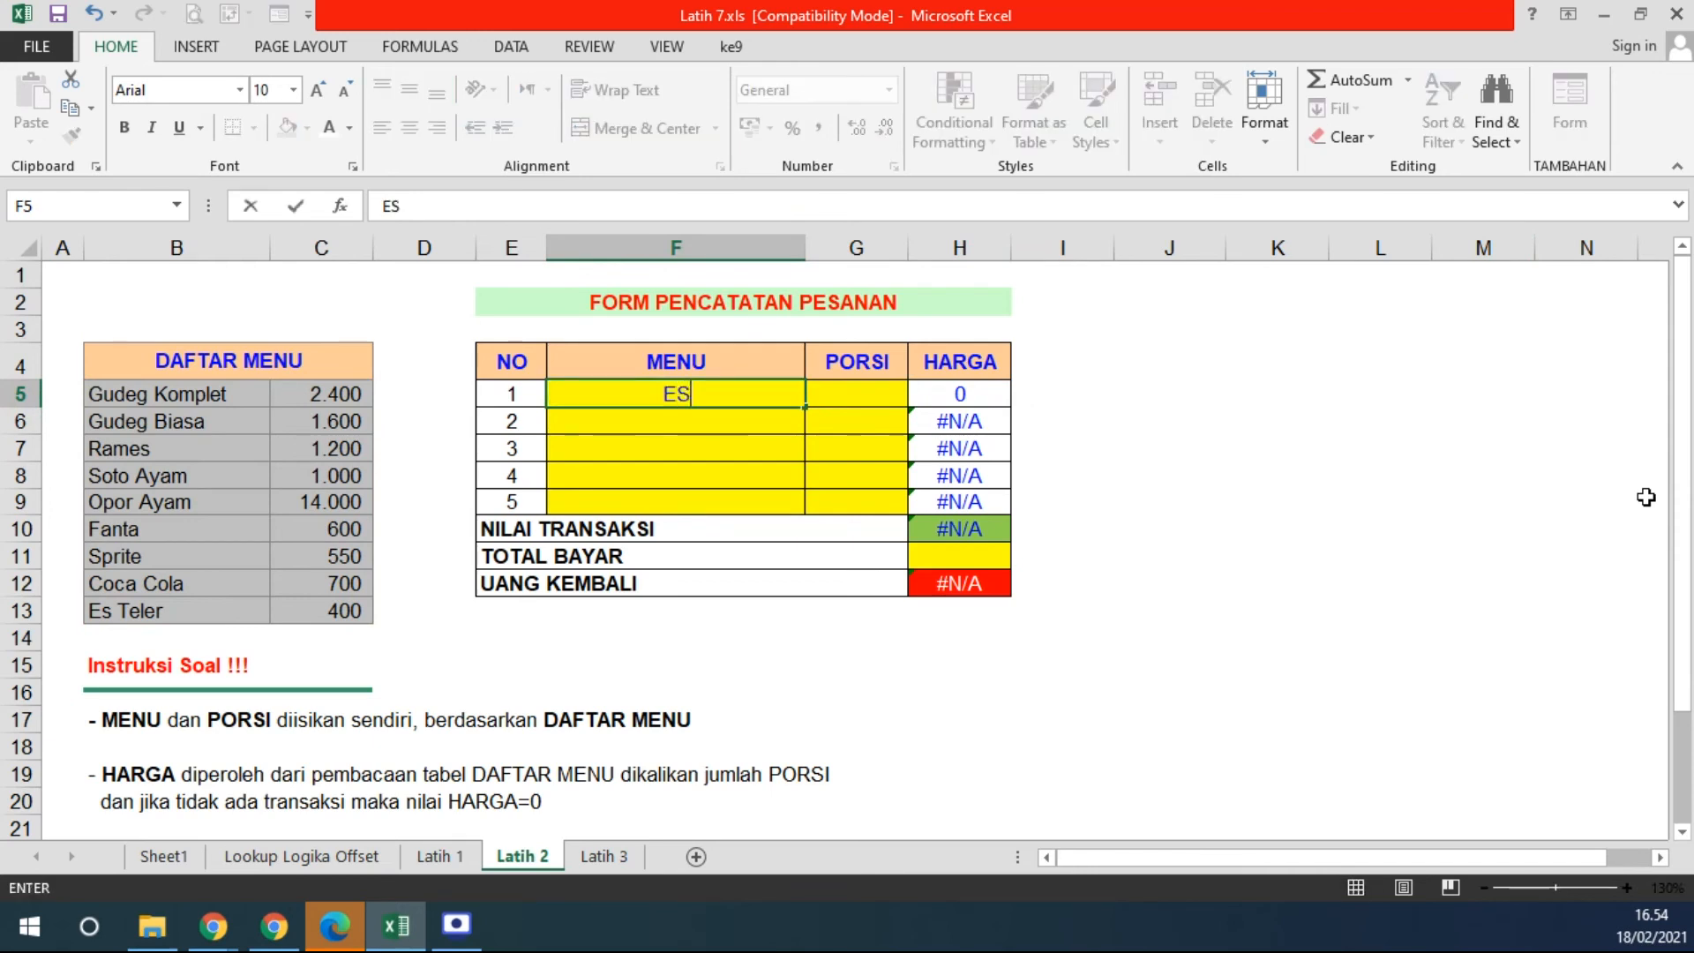
{"action": "type", "text": " TELER"}
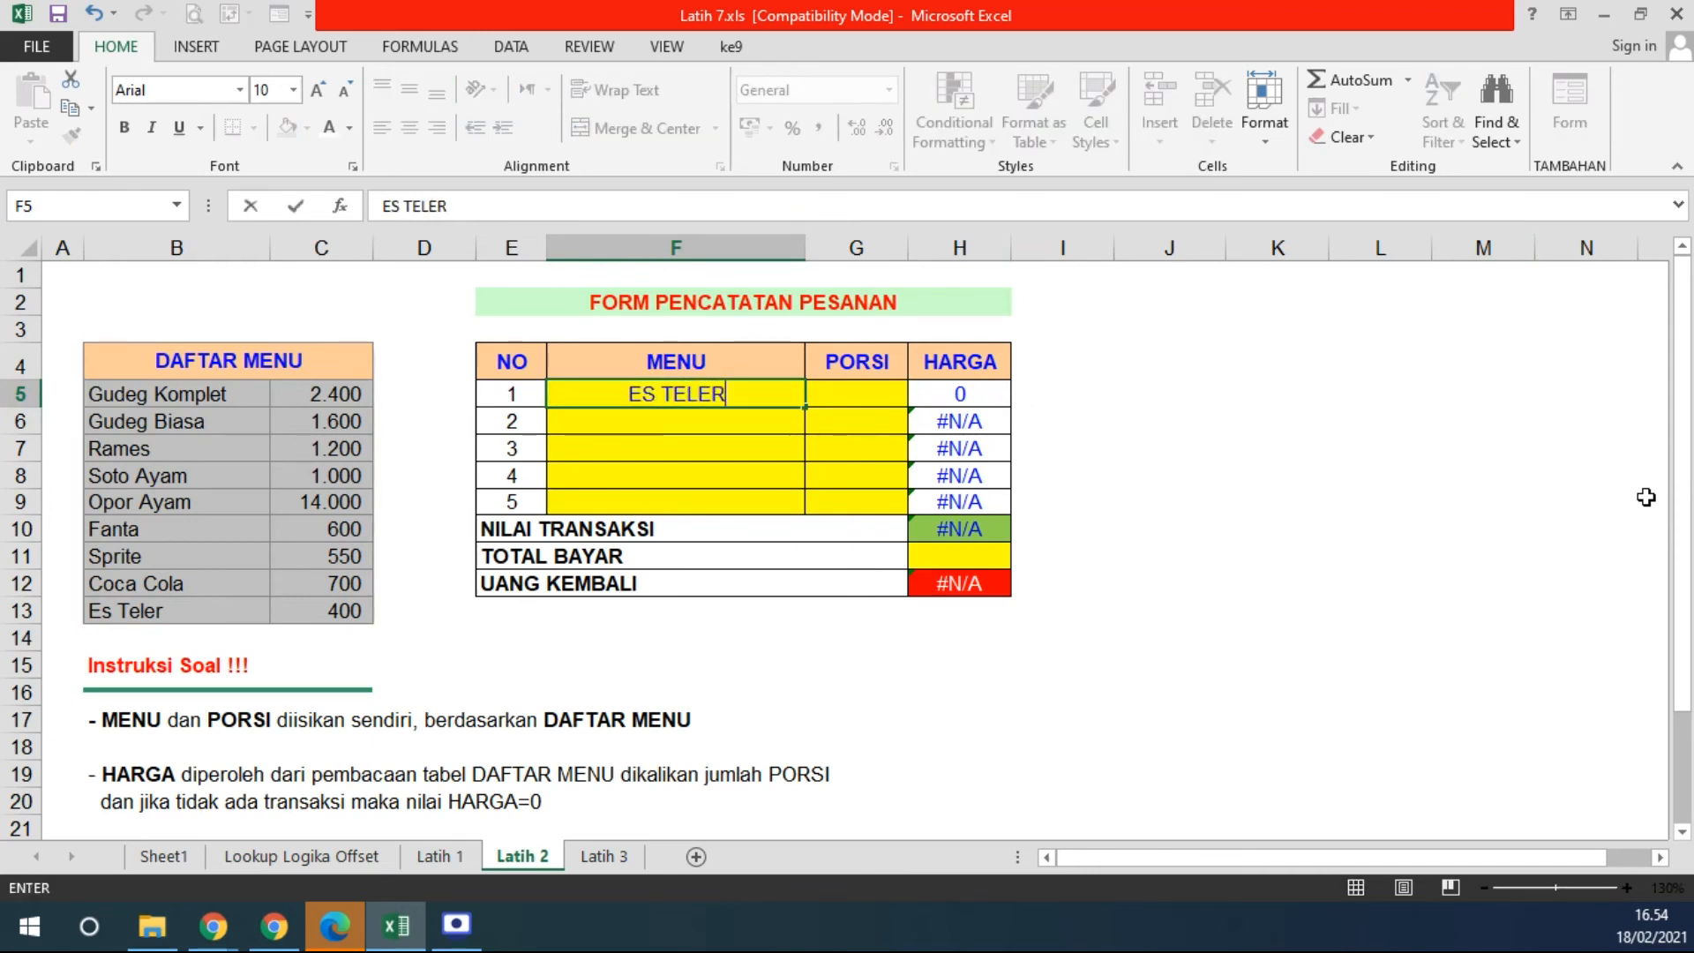
{"action": "key", "text": "Tab"}
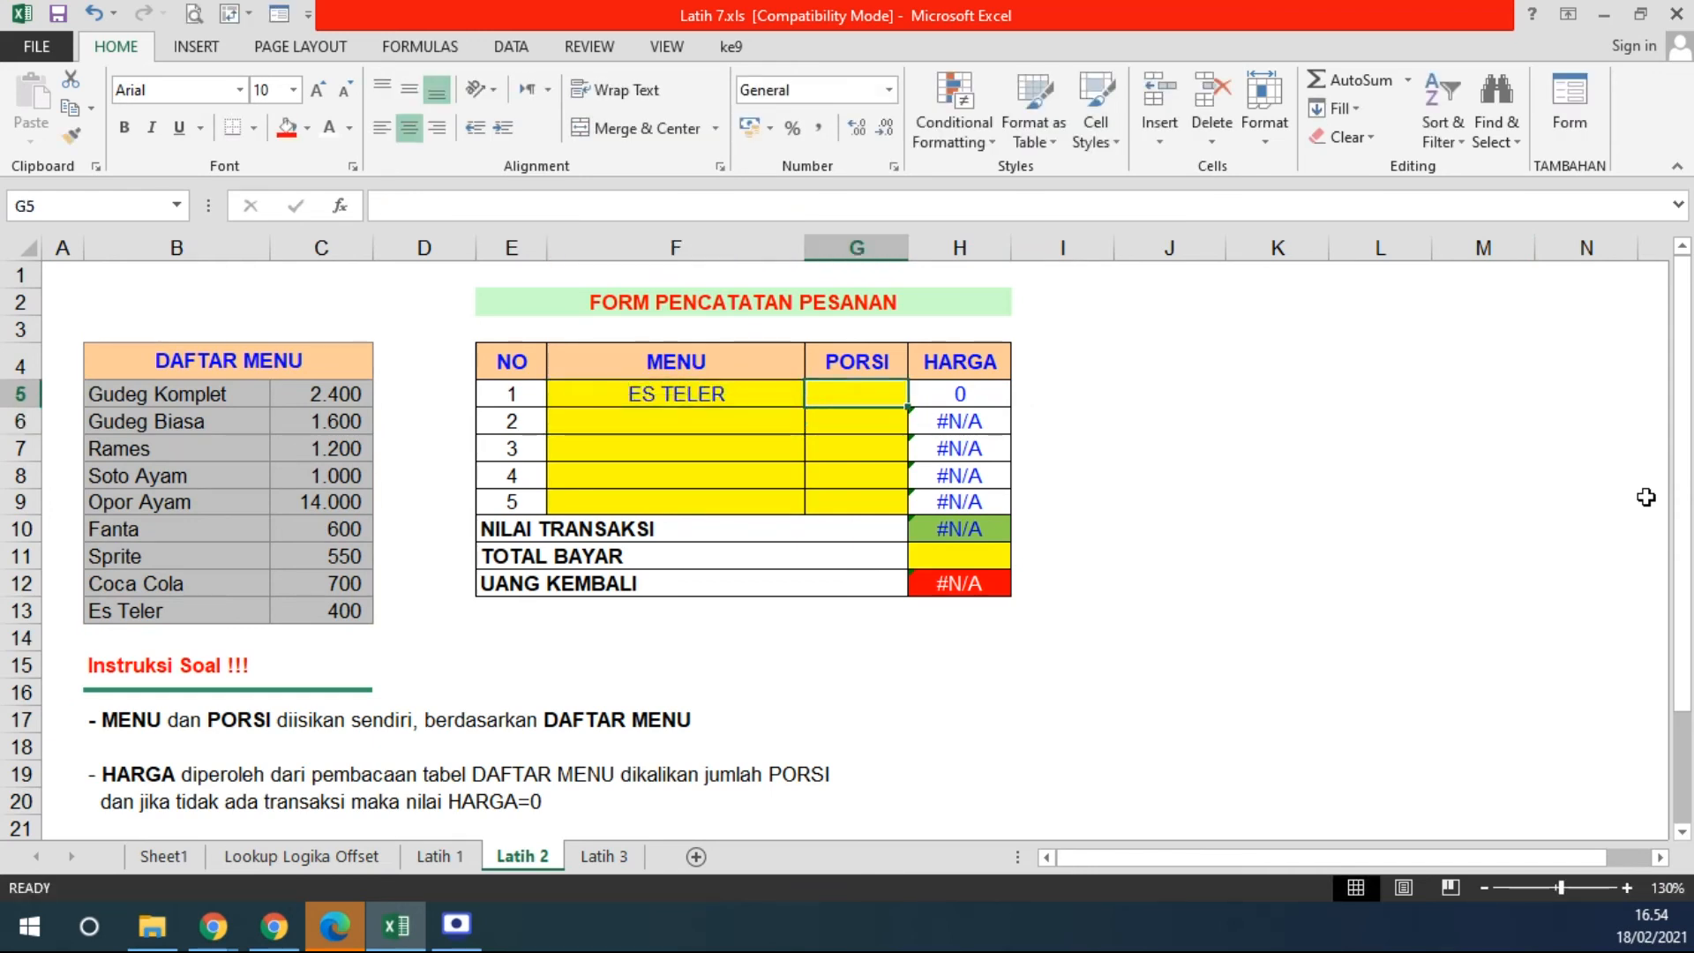
{"action": "type", "text": "4"}
{"action": "key", "text": "Return"}
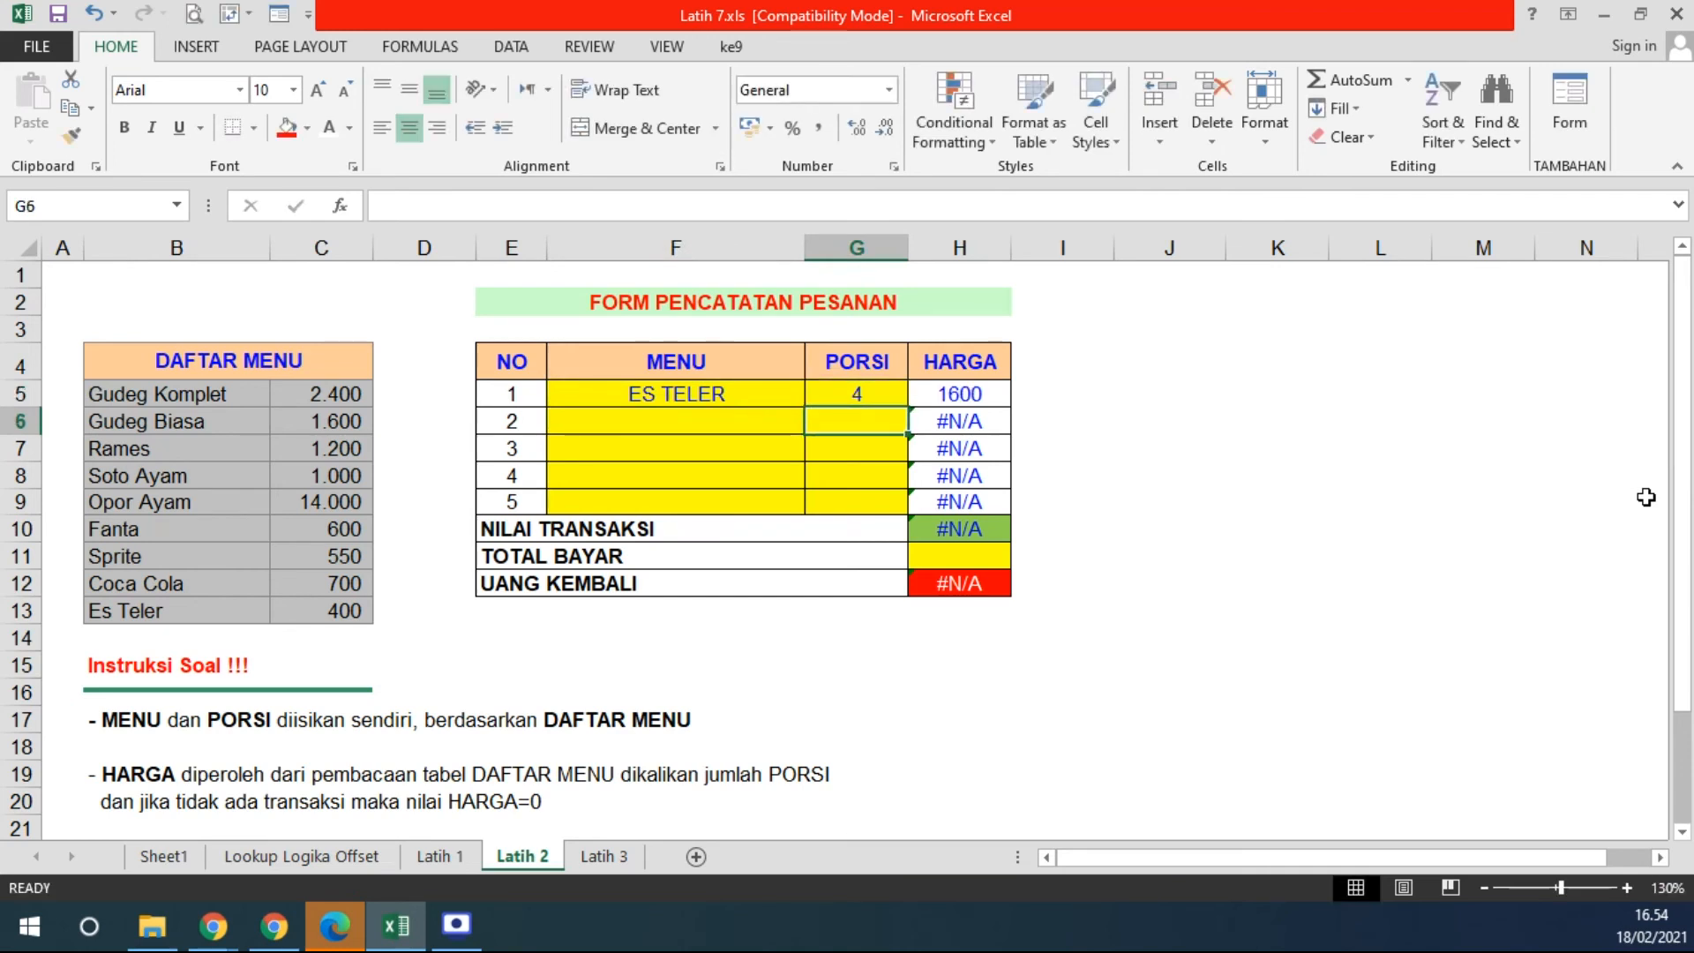
{"action": "left_click", "coordinate": [917, 404]}
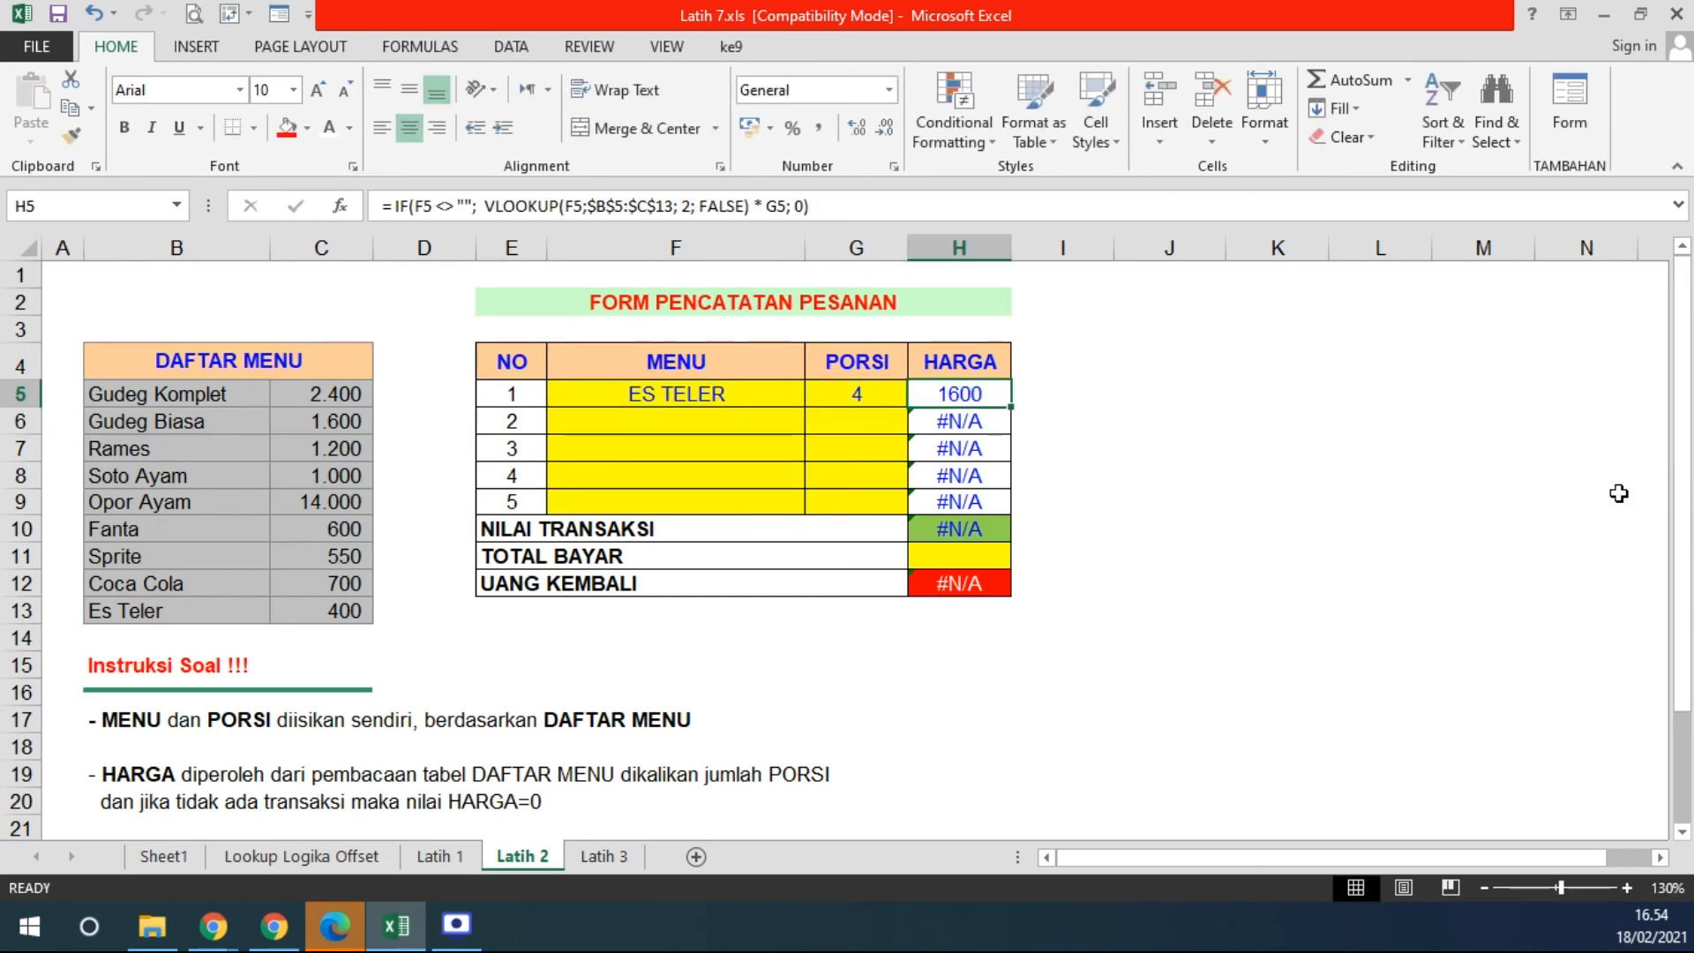
{"action": "left_click_drag", "start_coordinate": [676, 394], "coordinate": [838, 379]}
{"action": "key", "text": "Delete"}
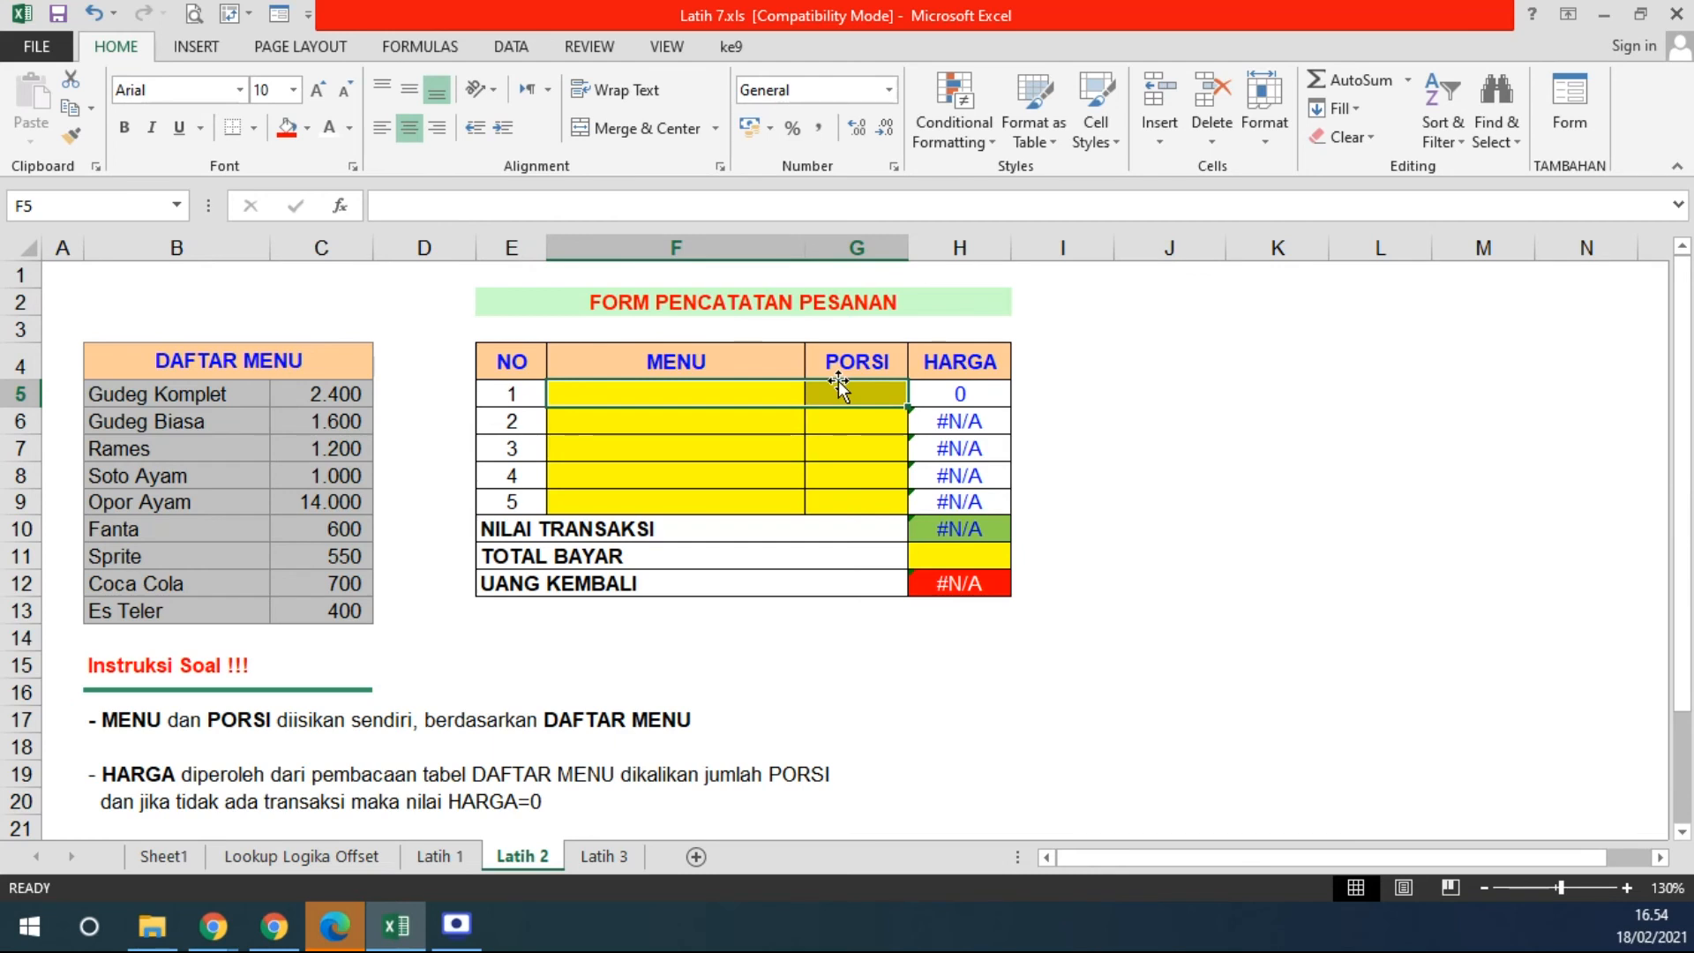
- Fill H5's price formula down through H9
{"action": "left_click", "coordinate": [949, 395]}
{"action": "left_click_drag", "start_coordinate": [1013, 410], "coordinate": [1011, 513]}
{"action": "left_click", "coordinate": [944, 528]}
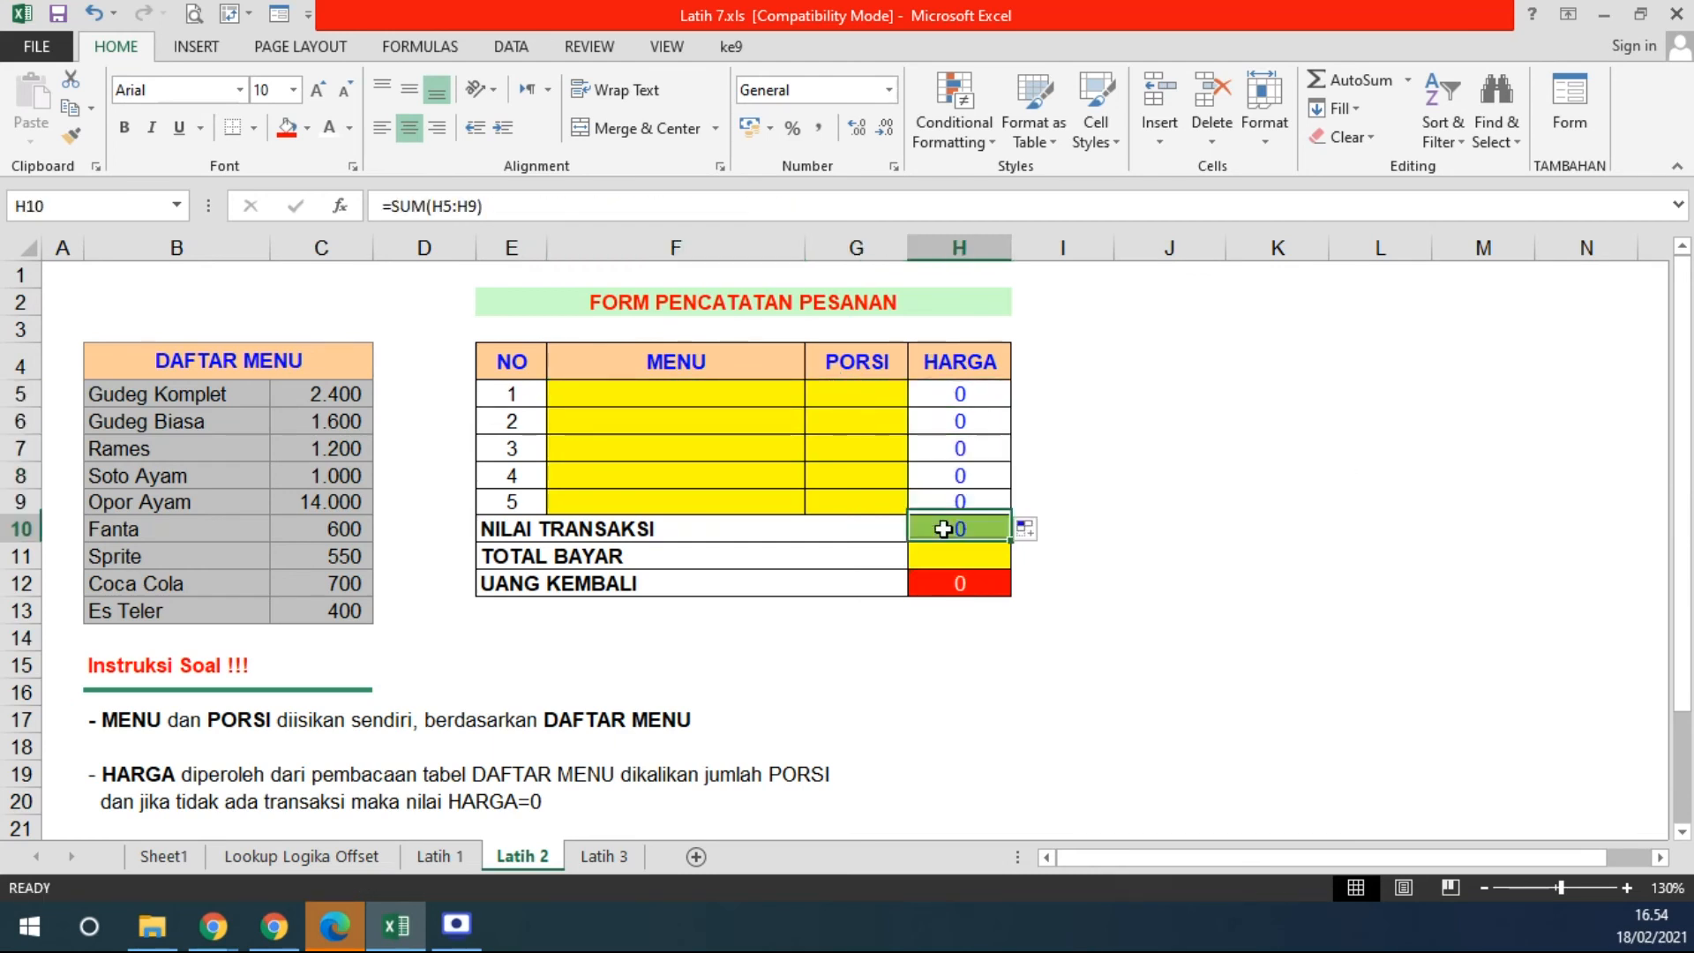
- Enter FANTA, SOTO AYAM, SPRITE, RAMES and GUDEG KOMPLET in MENU cells F5:F9
{"action": "left_click", "coordinate": [655, 391]}
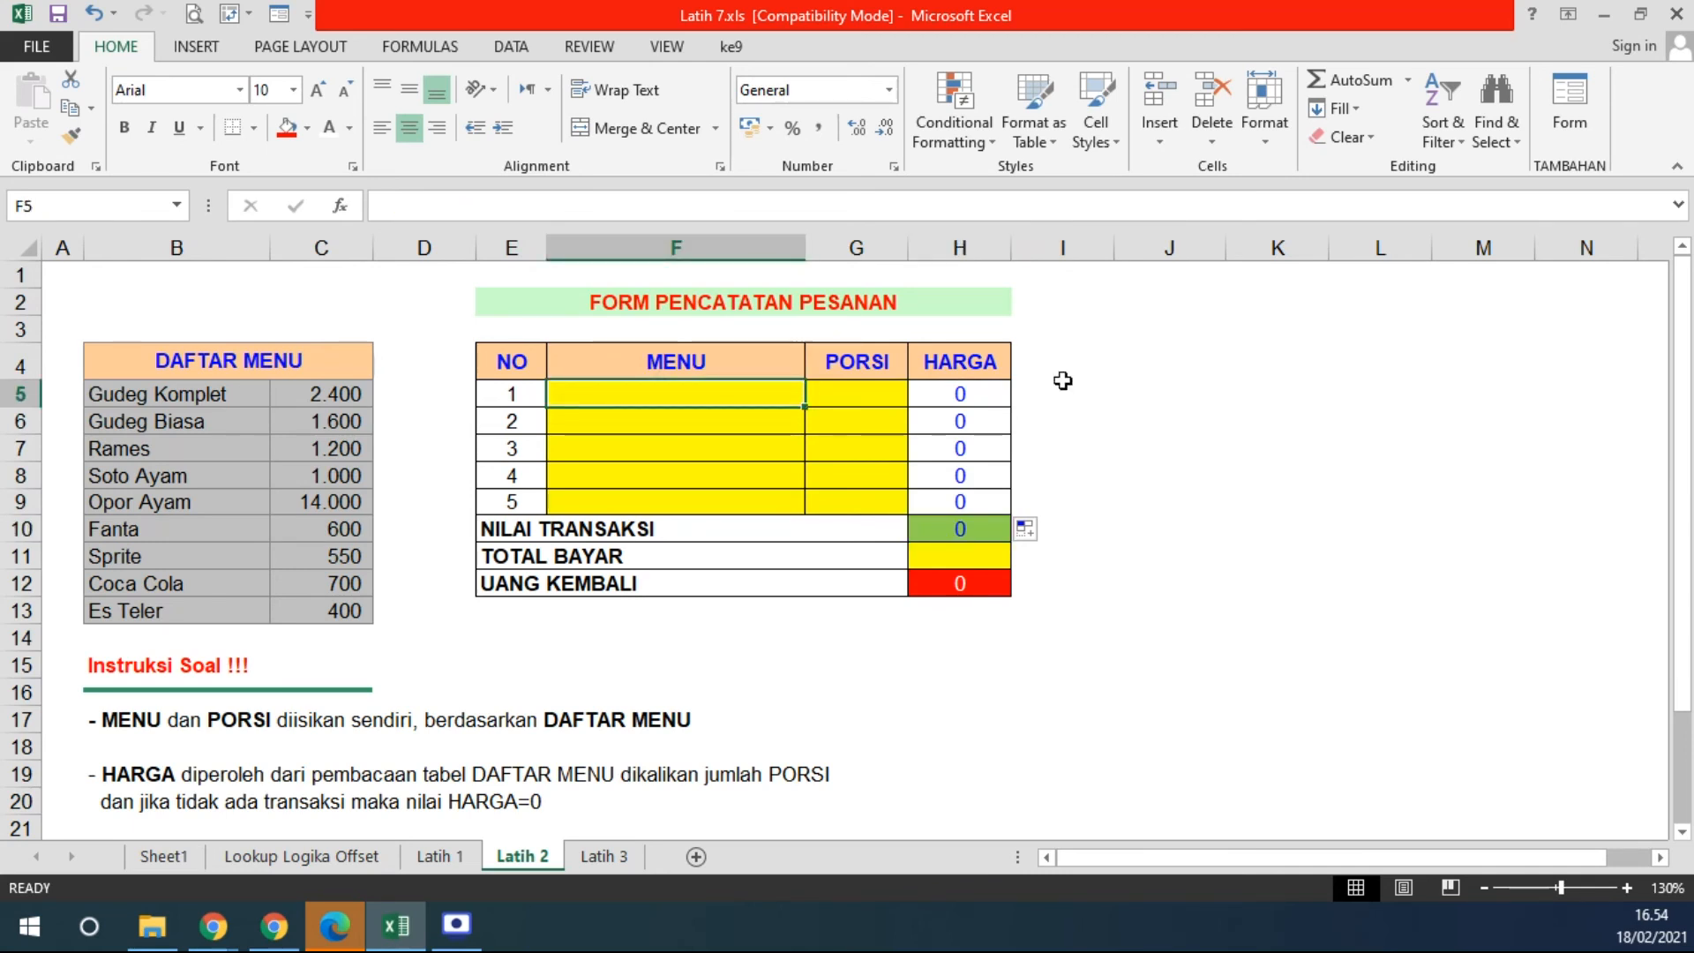
{"action": "type", "text": "FANTA"}
{"action": "key", "text": "Return"}
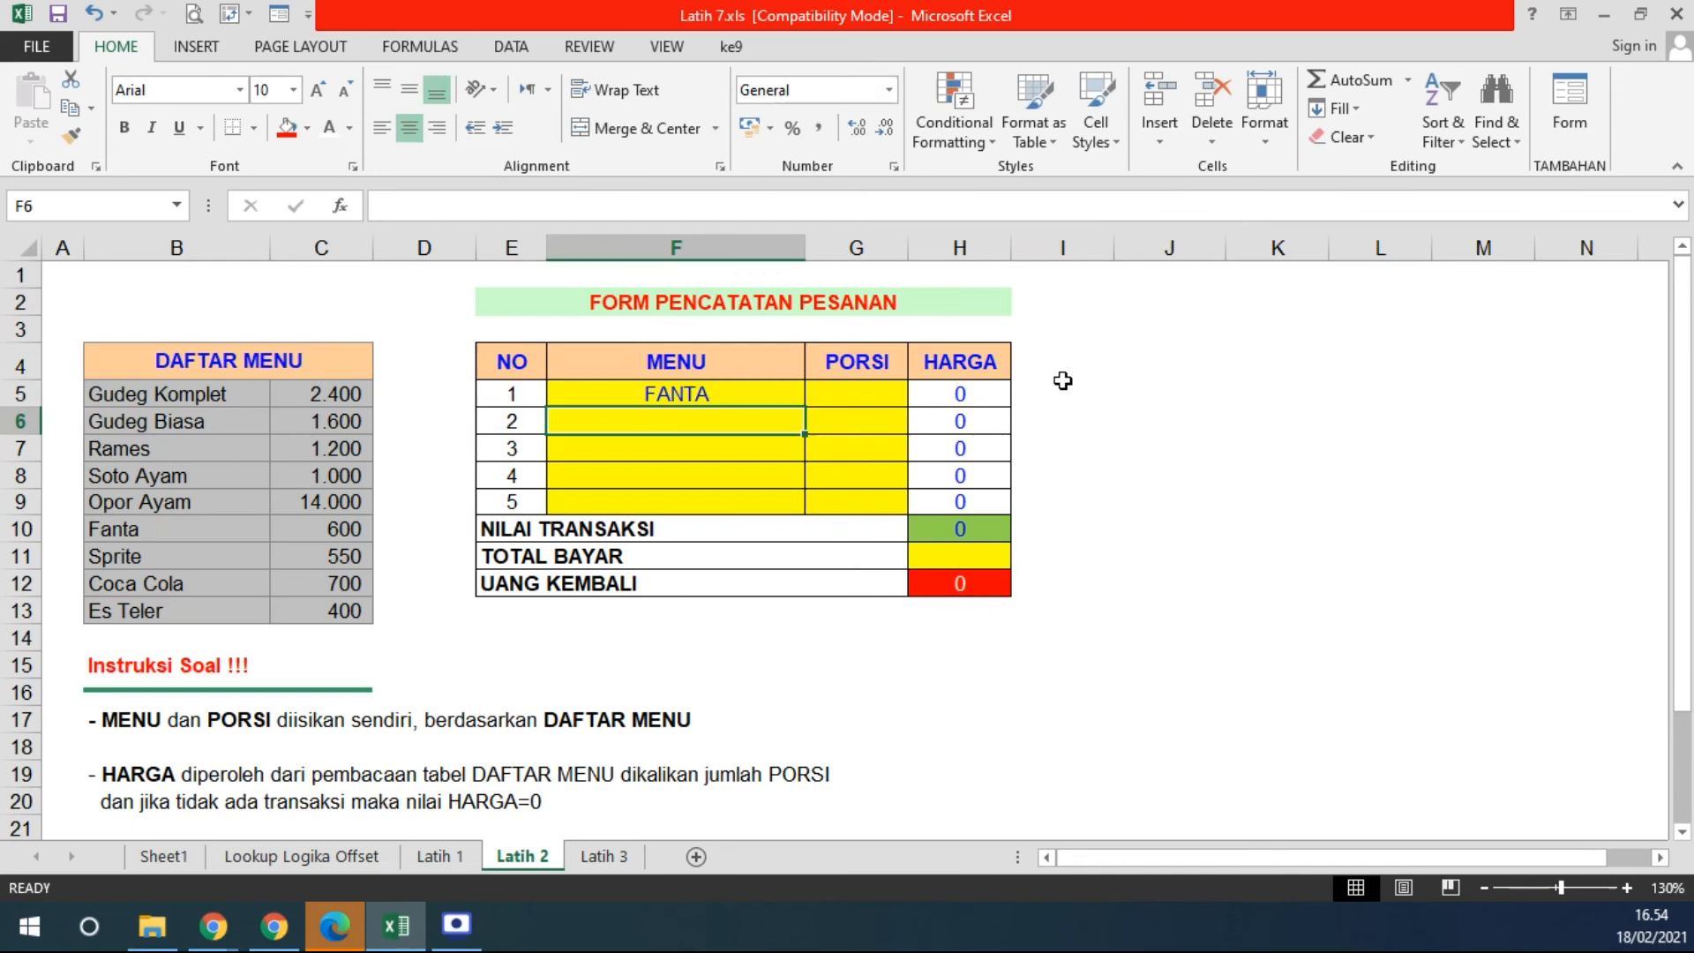
{"action": "type", "text": "SOTO AYAM"}
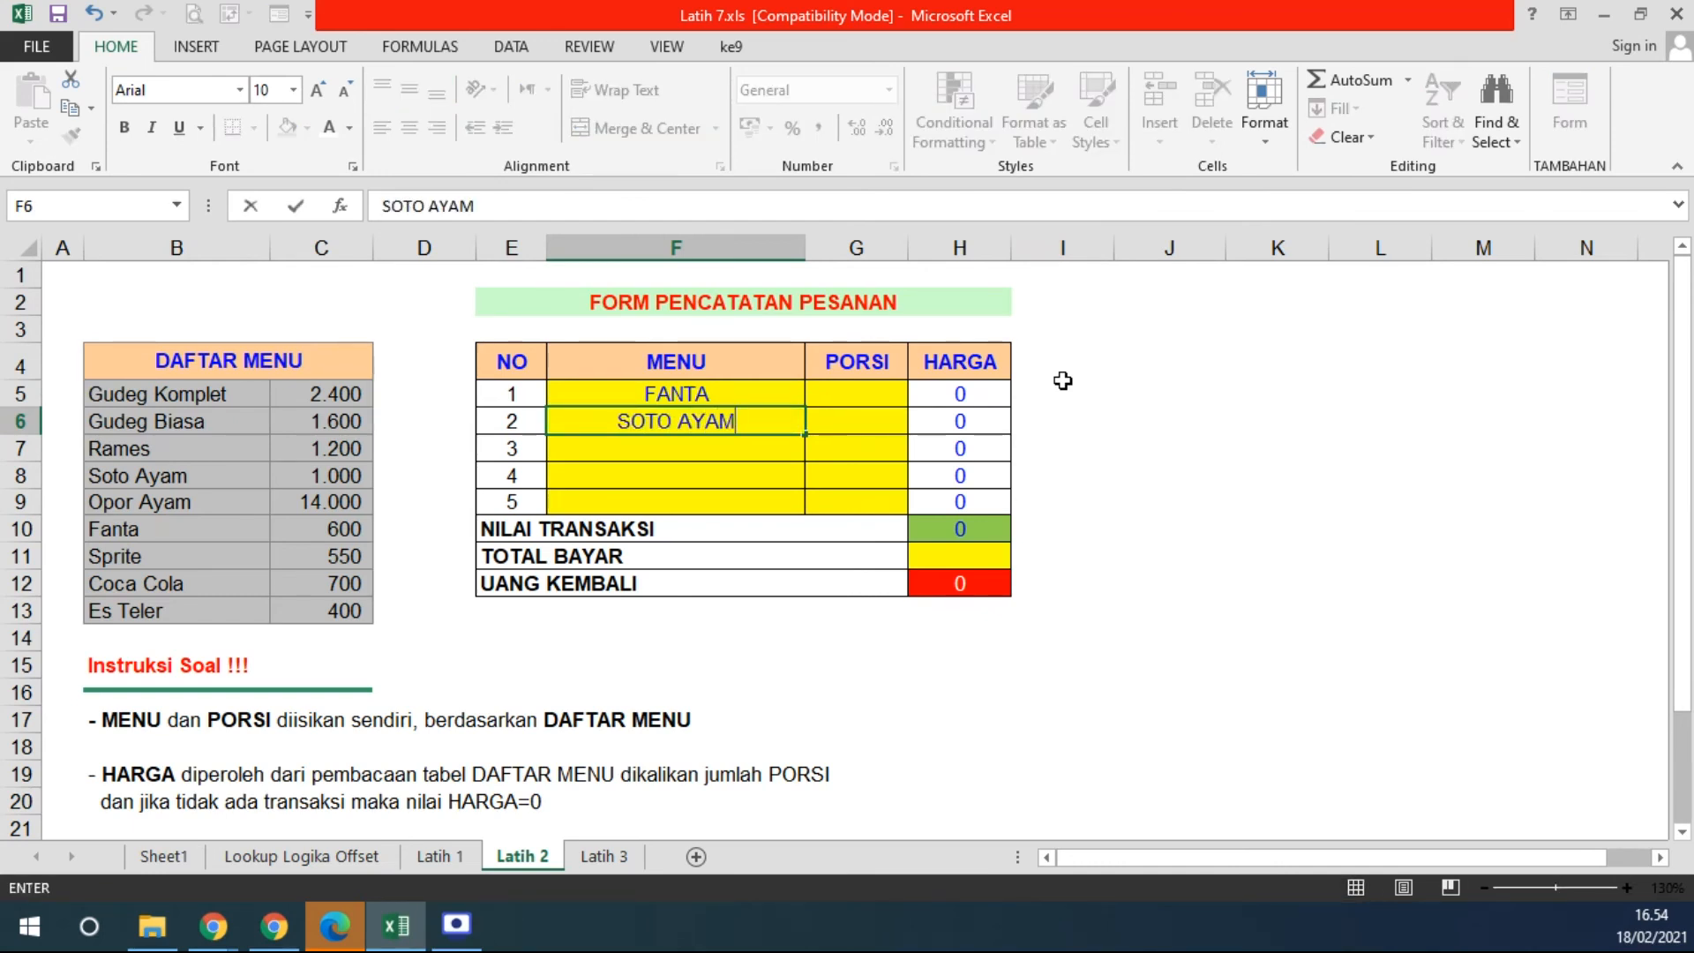
{"action": "key", "text": "Return"}
{"action": "type", "text": "SPRITE"}
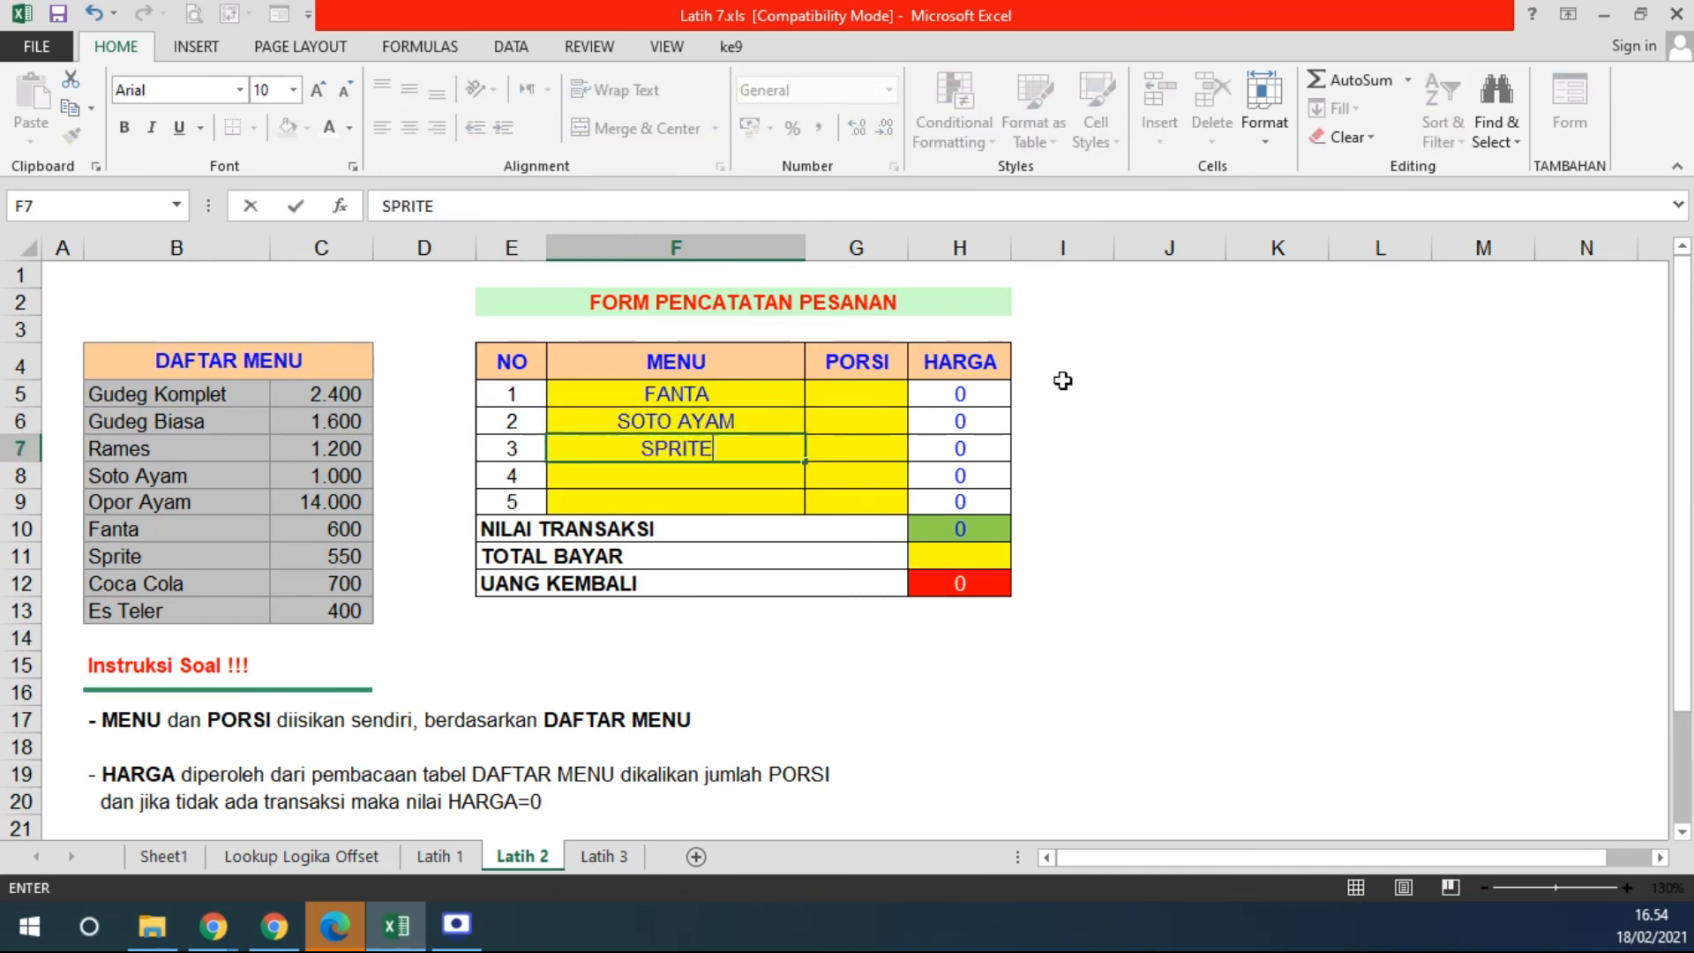
{"action": "key", "text": "Return"}
{"action": "type", "text": "C"}
{"action": "type", "text": "RAMES"}
{"action": "key", "text": "Return"}
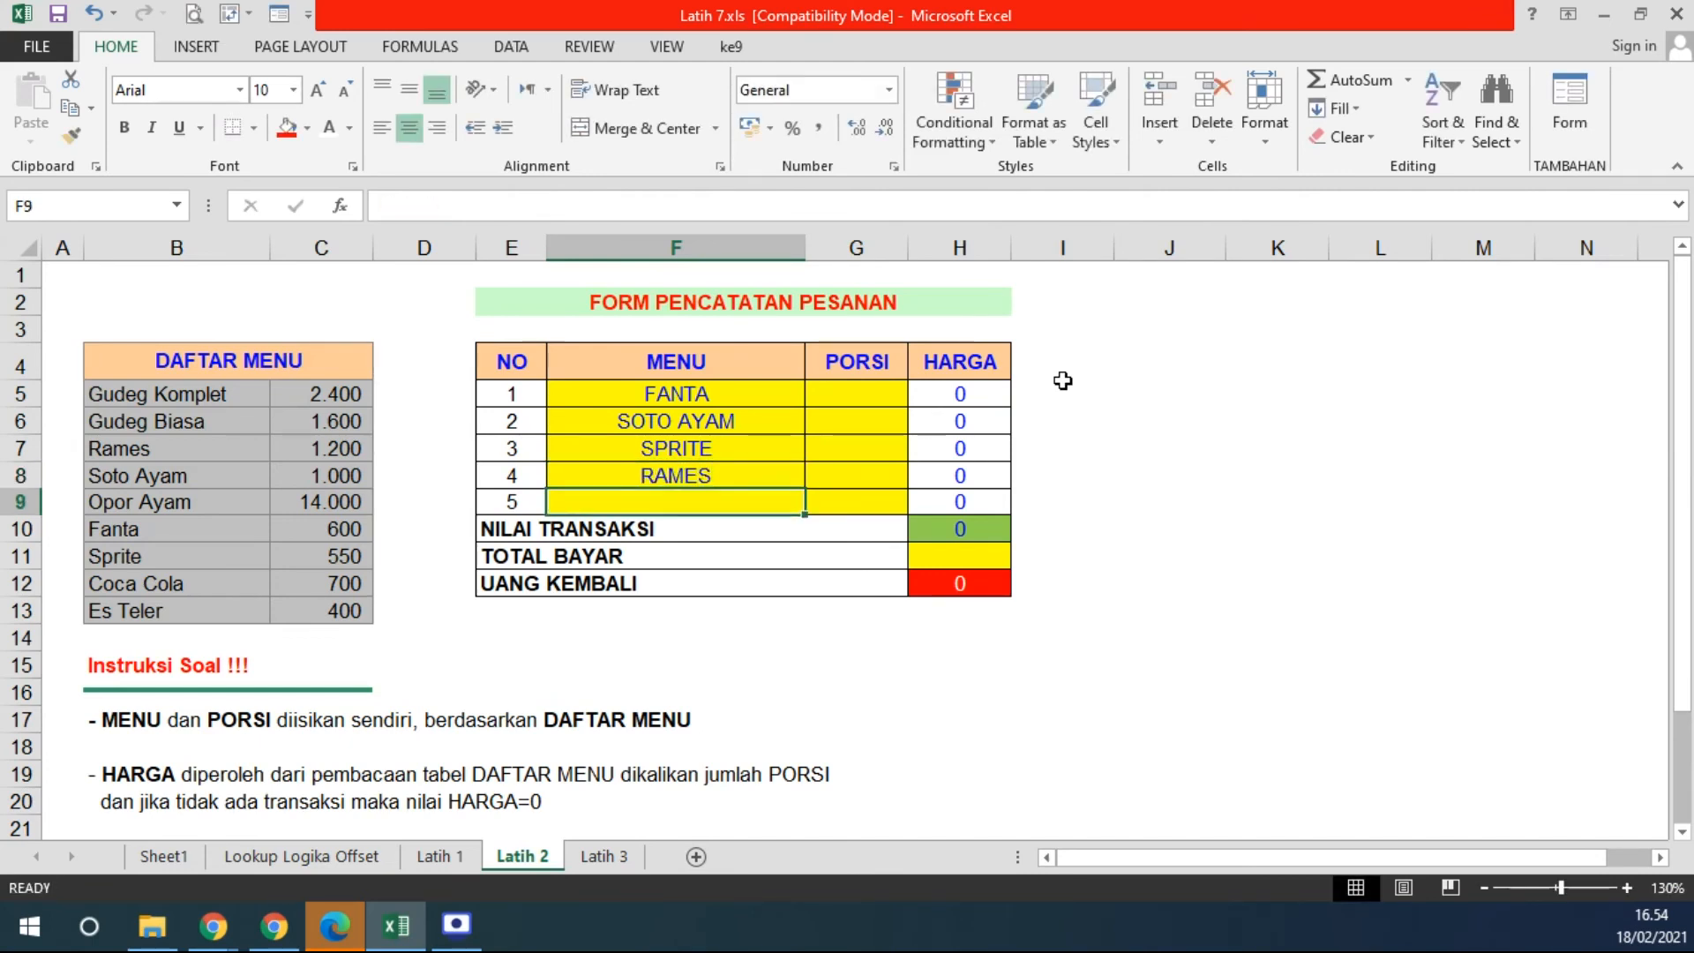
{"action": "type", "text": "GUD"}
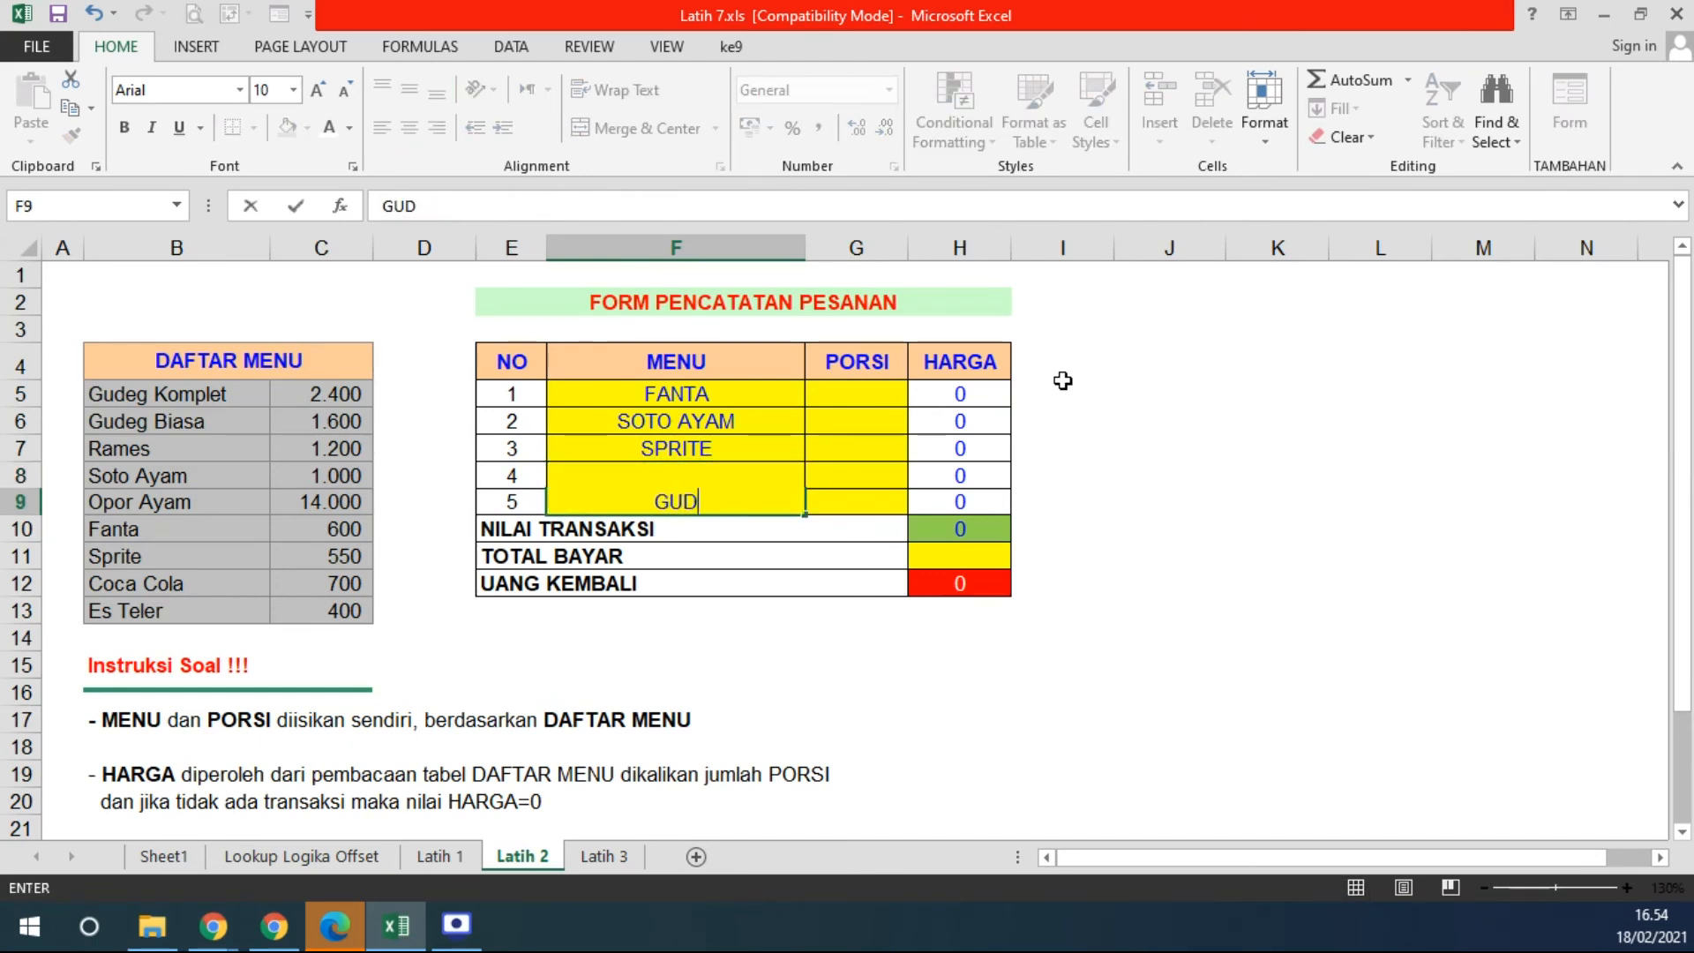
{"action": "type", "text": "EG KOMPLET"}
{"action": "key", "text": "Up"}
{"action": "key", "text": "Up"}
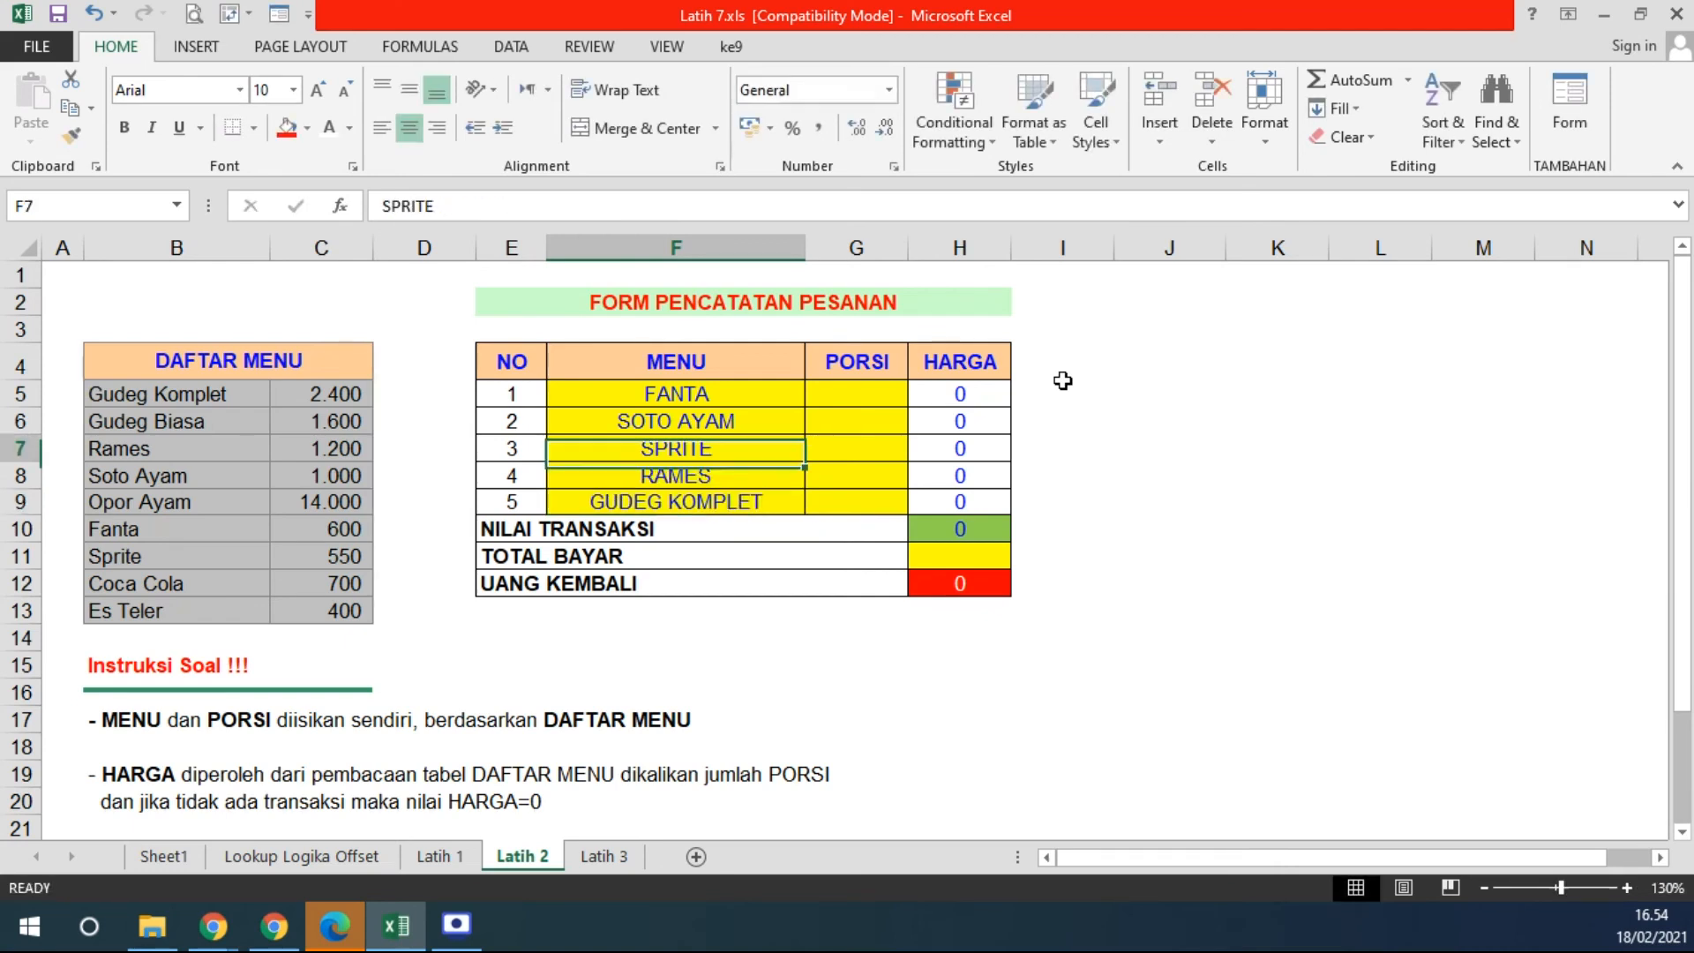
- Give each of the five orders a PORSI of 1 and select the HARGA column H5:H12
{"action": "key", "text": "Up"}
{"action": "key", "text": "Up"}
{"action": "key", "text": "Right"}
{"action": "type", "text": "1"}
{"action": "key", "text": "Return"}
{"action": "type", "text": "1"}
{"action": "key", "text": "Return"}
{"action": "type", "text": "1"}
{"action": "key", "text": "Return"}
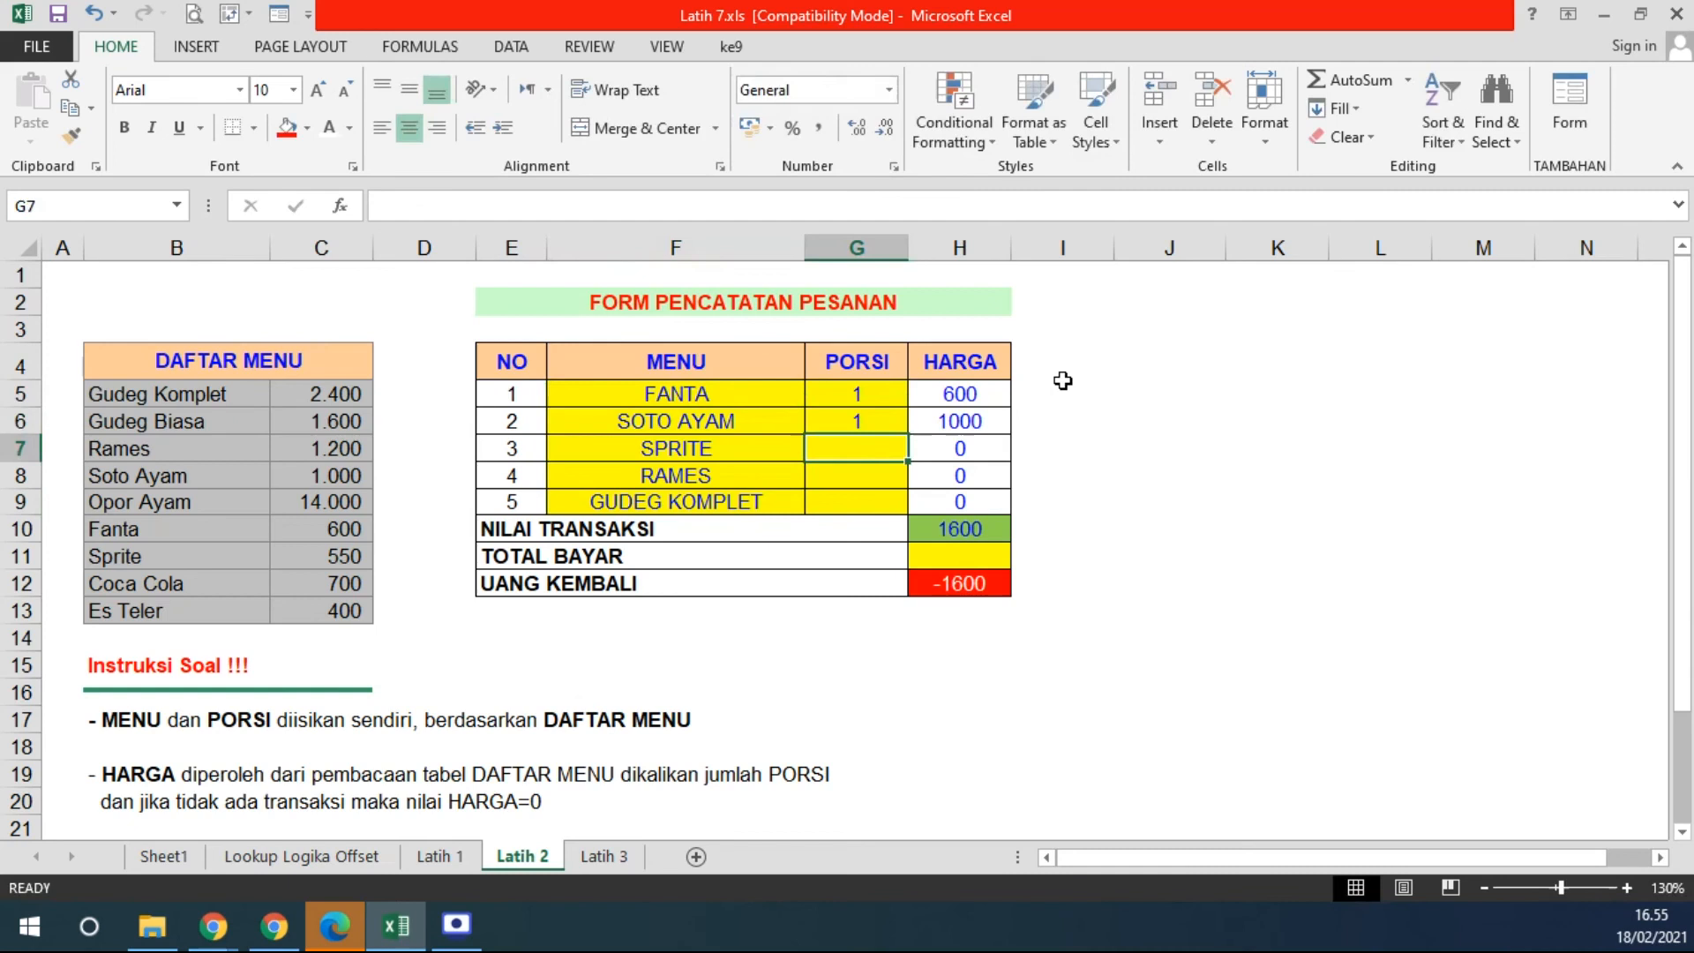
{"action": "type", "text": "1"}
{"action": "key", "text": "Return"}
{"action": "type", "text": "1"}
{"action": "key", "text": "Up"}
{"action": "key", "text": "Up"}
{"action": "key", "text": "Up"}
{"action": "key", "text": "Down"}
{"action": "key", "text": "Down"}
{"action": "key", "text": "Down"}
{"action": "key", "text": "Right"}
{"action": "key", "text": "Right"}
{"action": "key", "text": "Down"}
{"action": "key", "text": "Down"}
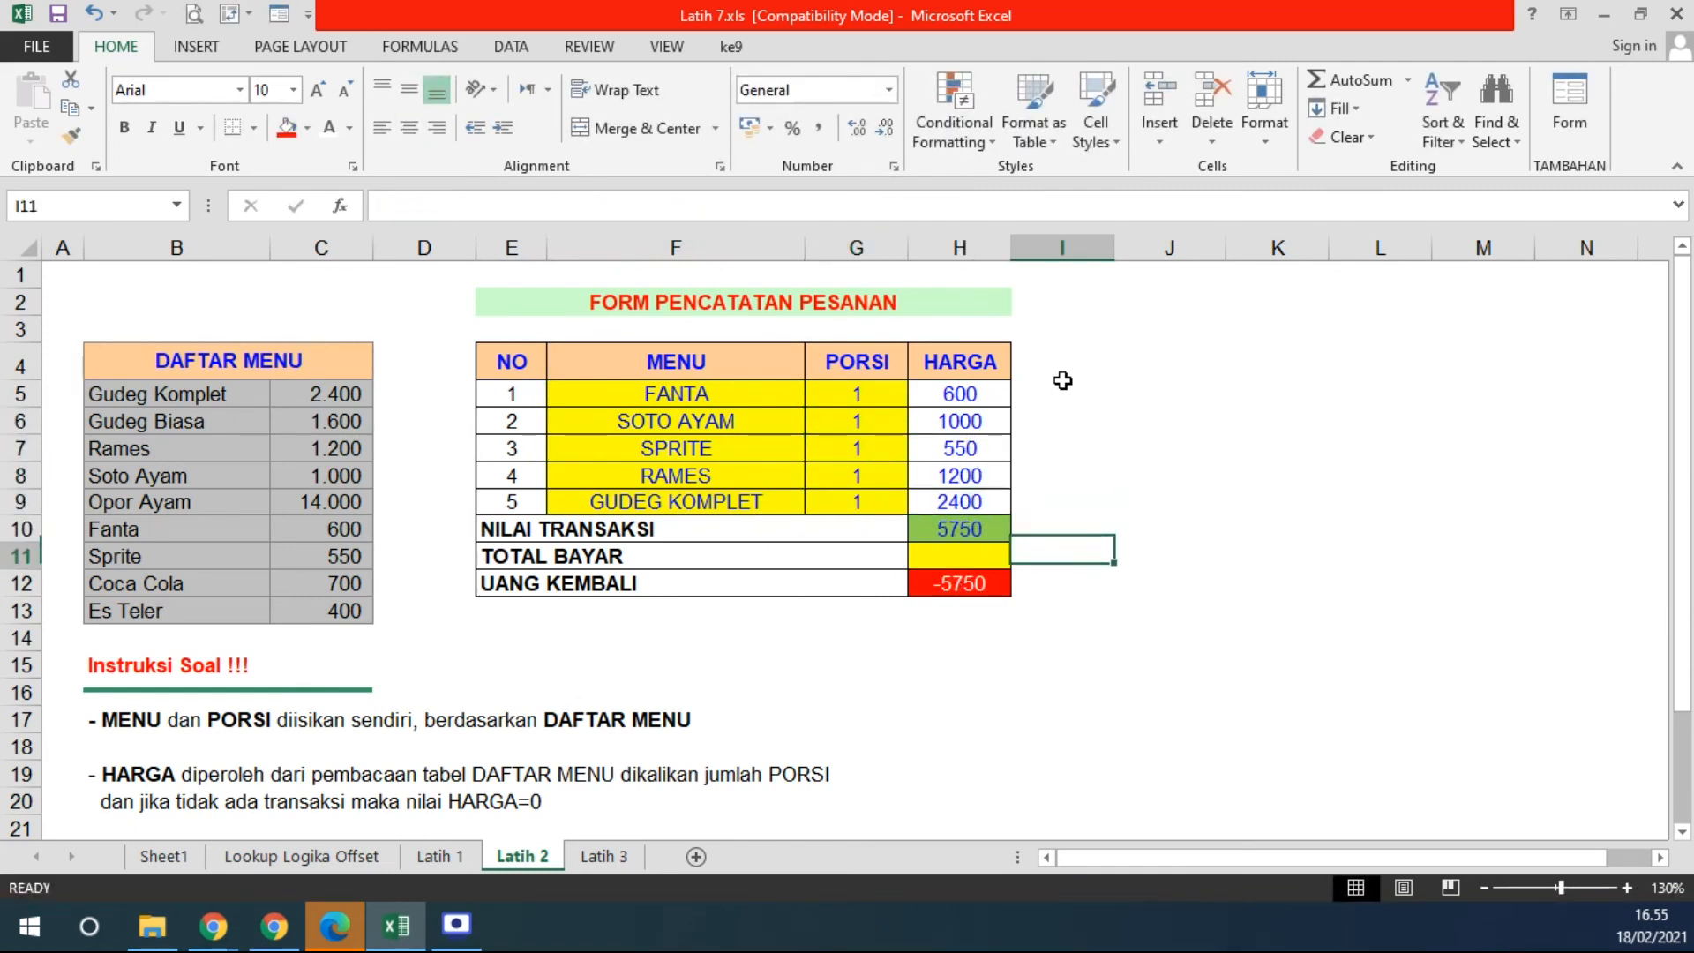
{"action": "key", "text": "Left"}
{"action": "left_click_drag", "start_coordinate": [962, 394], "coordinate": [950, 584]}
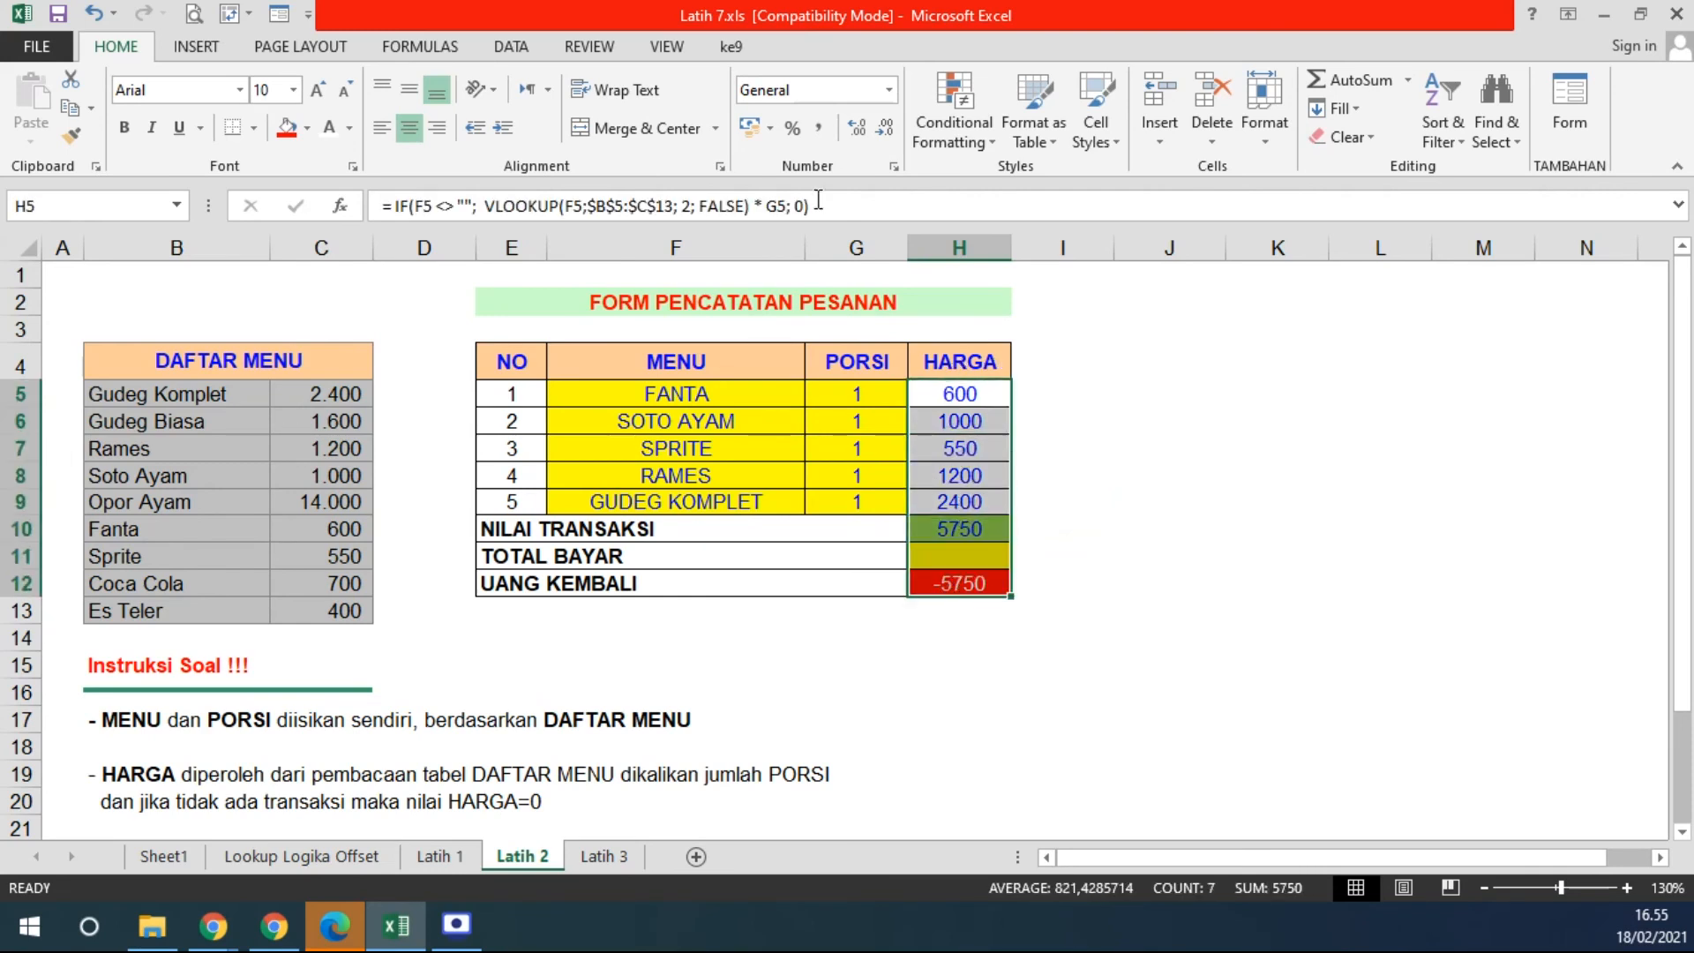
- Format H5:H12 in Comma Style with no decimals and enter 10000 as TOTAL BAYAR
{"action": "left_click", "coordinate": [819, 128]}
{"action": "left_click", "coordinate": [884, 127]}
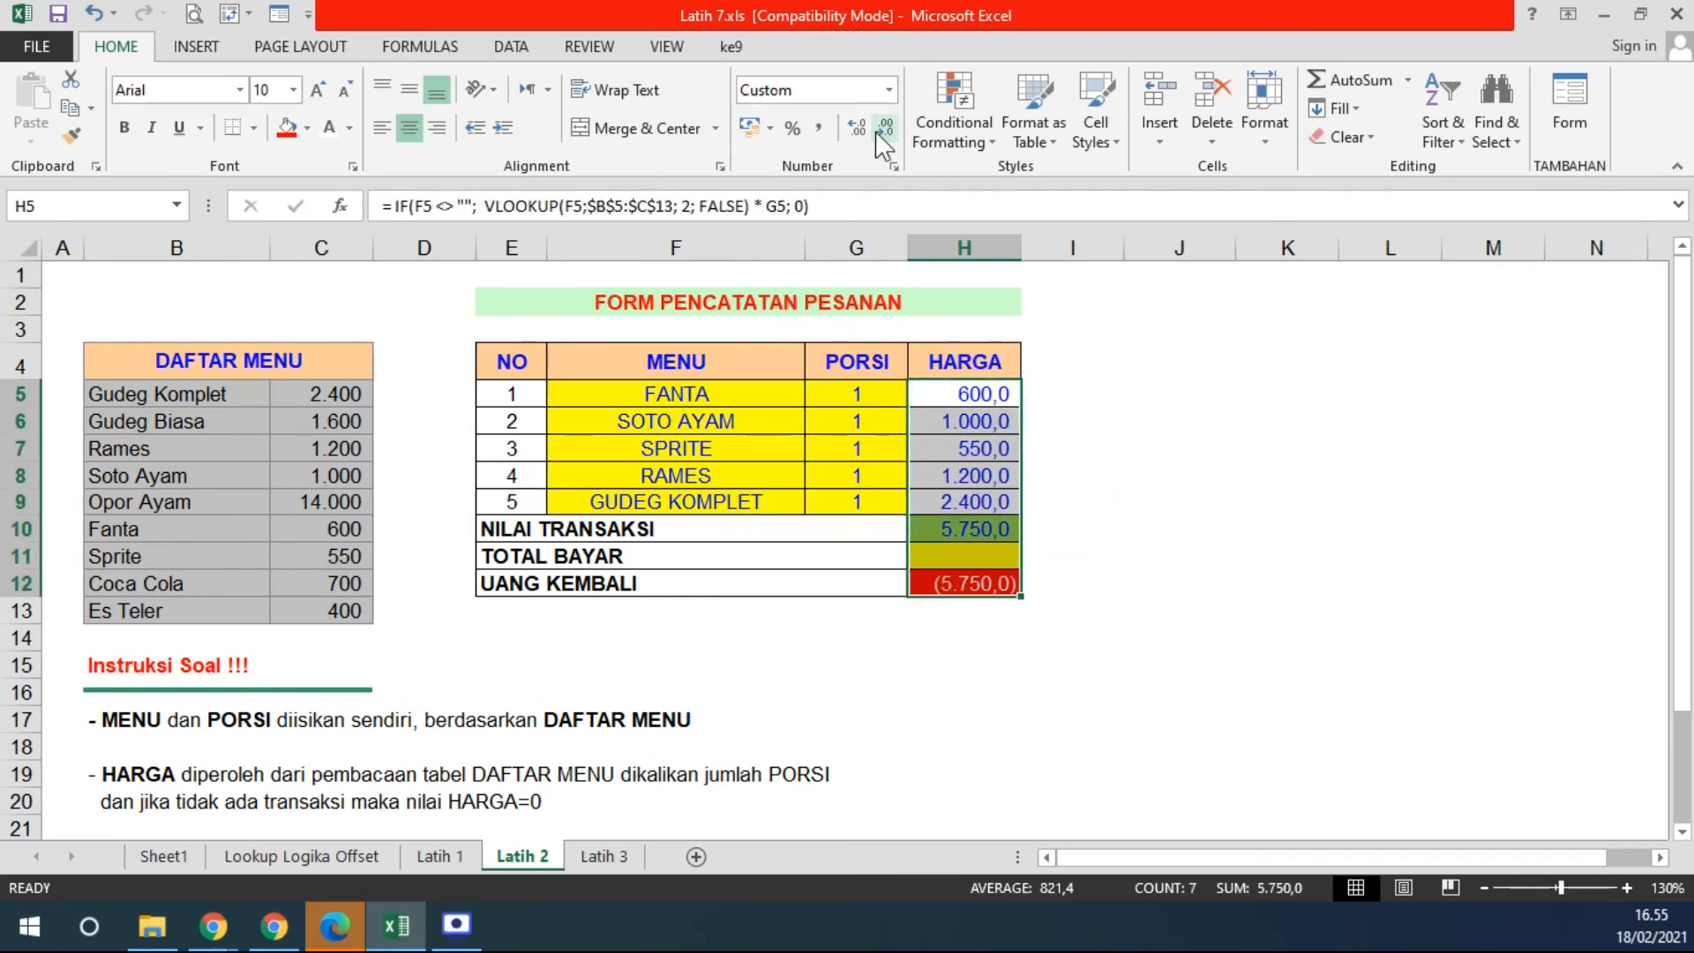
{"action": "left_click", "coordinate": [884, 127]}
{"action": "left_click", "coordinate": [1006, 554]}
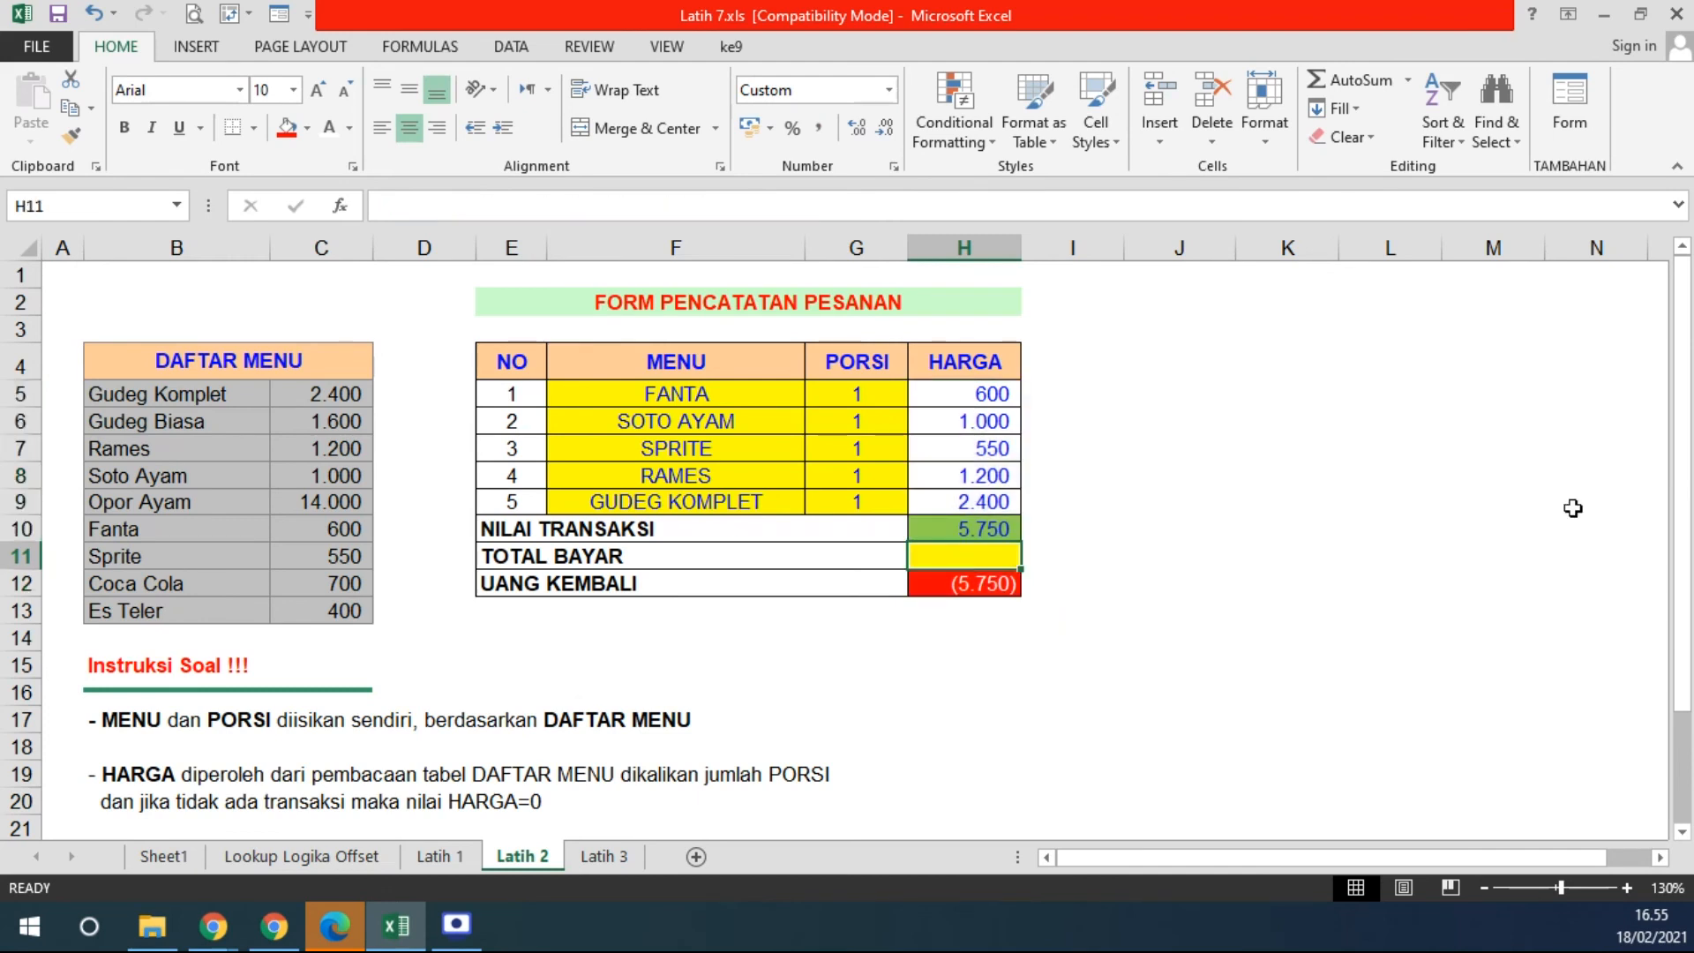
{"action": "type", "text": "7"}
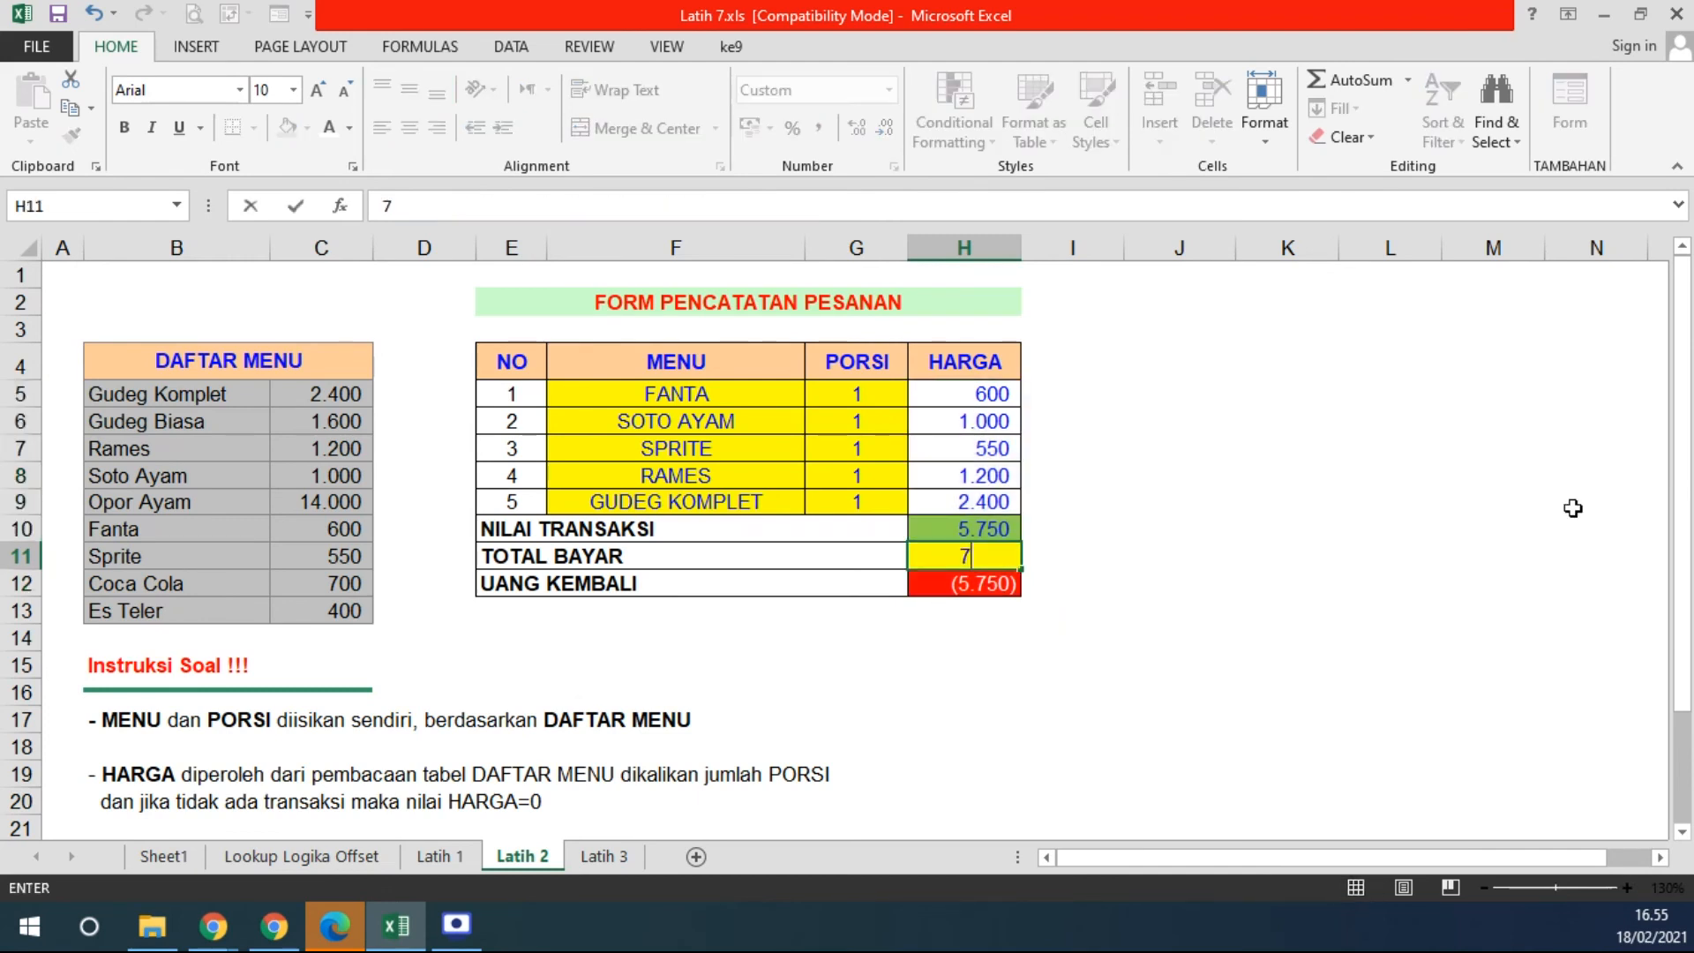
{"action": "type", "text": "10000"}
{"action": "key", "text": "Return"}
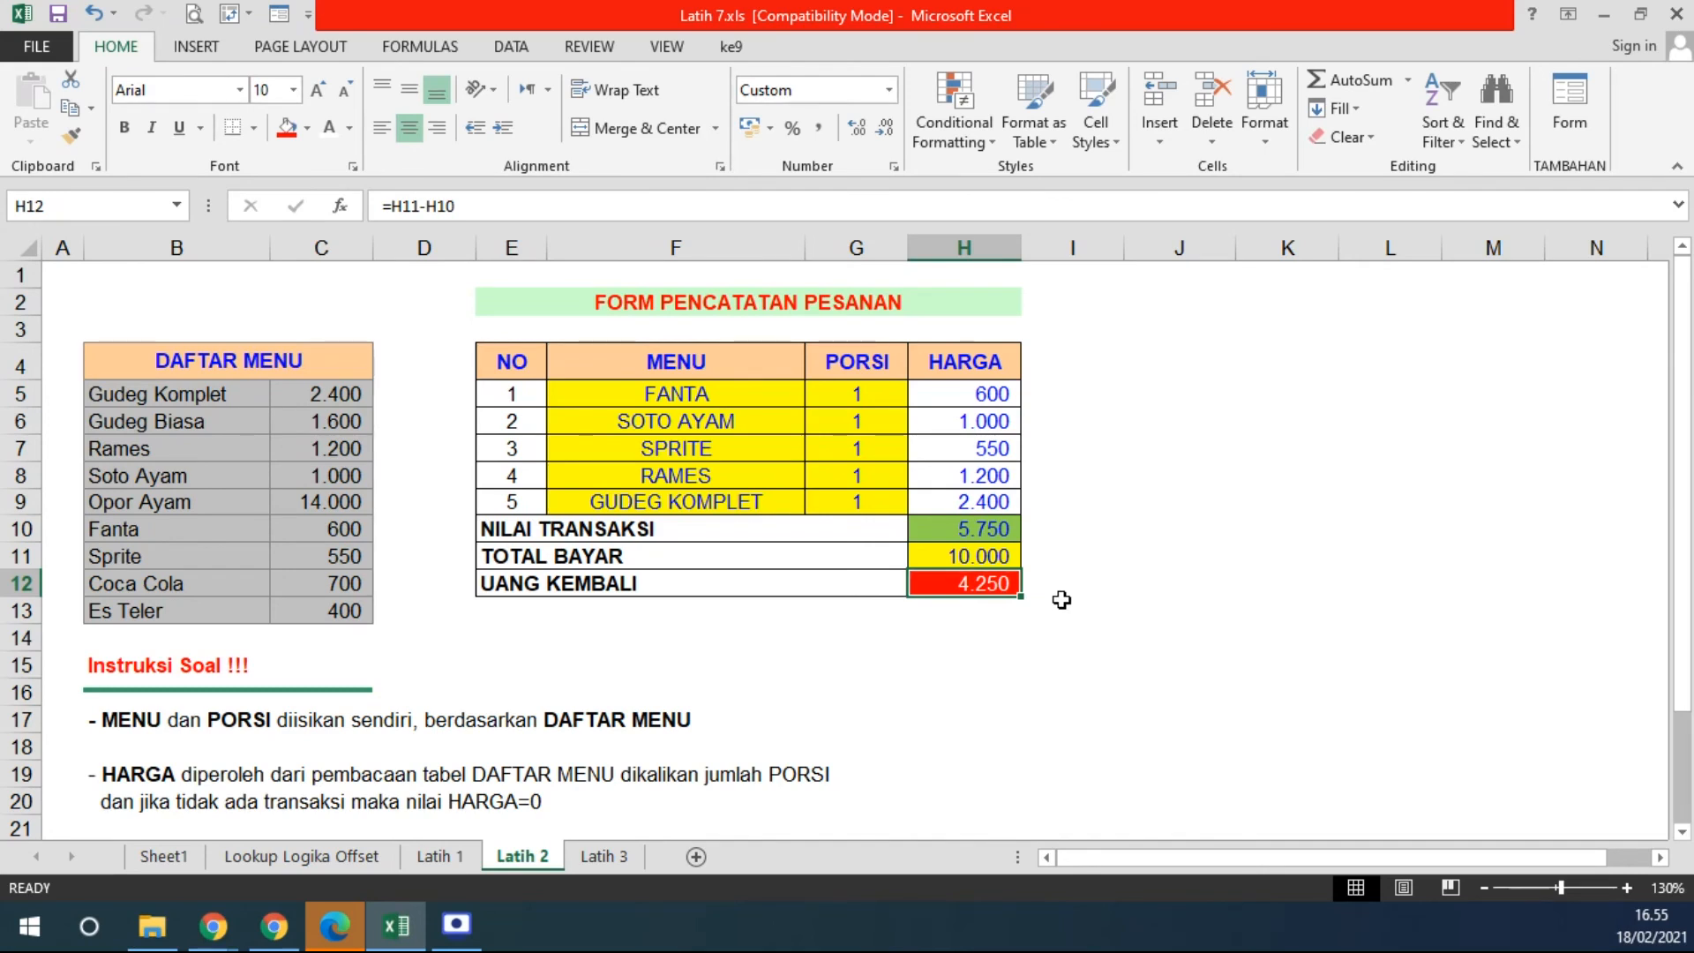
- Copy the order form E4:H12 to J4, narrowing column I and autofitting column K
{"action": "left_click_drag", "start_coordinate": [506, 370], "coordinate": [929, 576]}
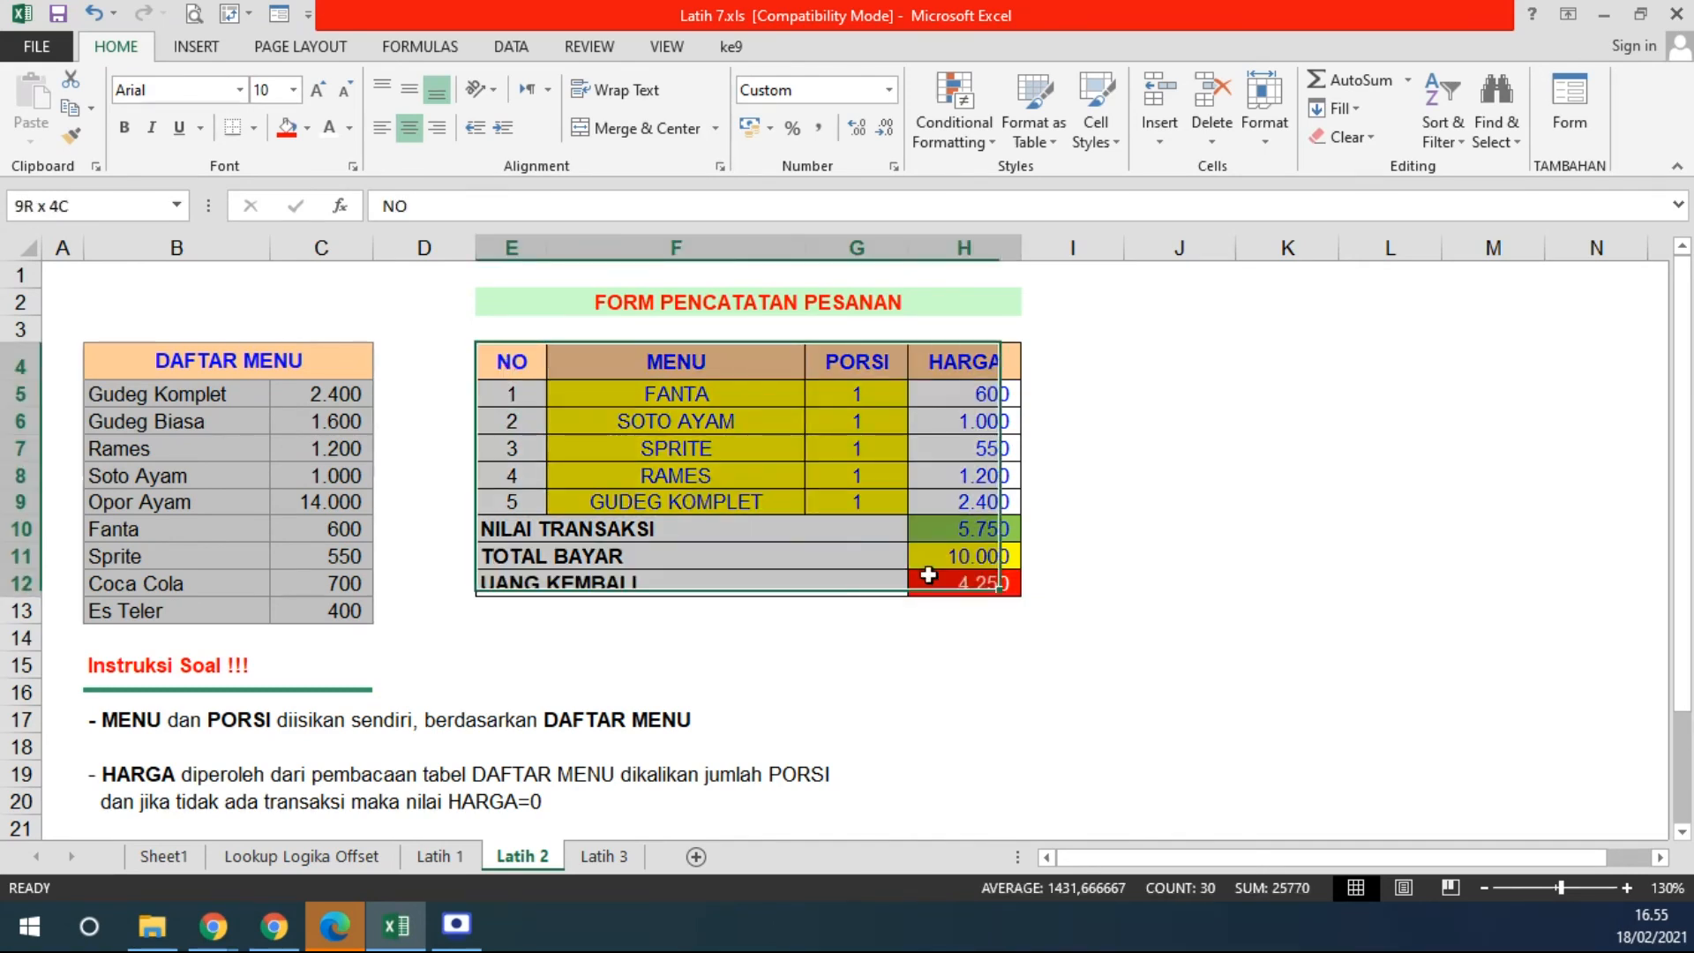
{"action": "key", "text": "ctrl+c"}
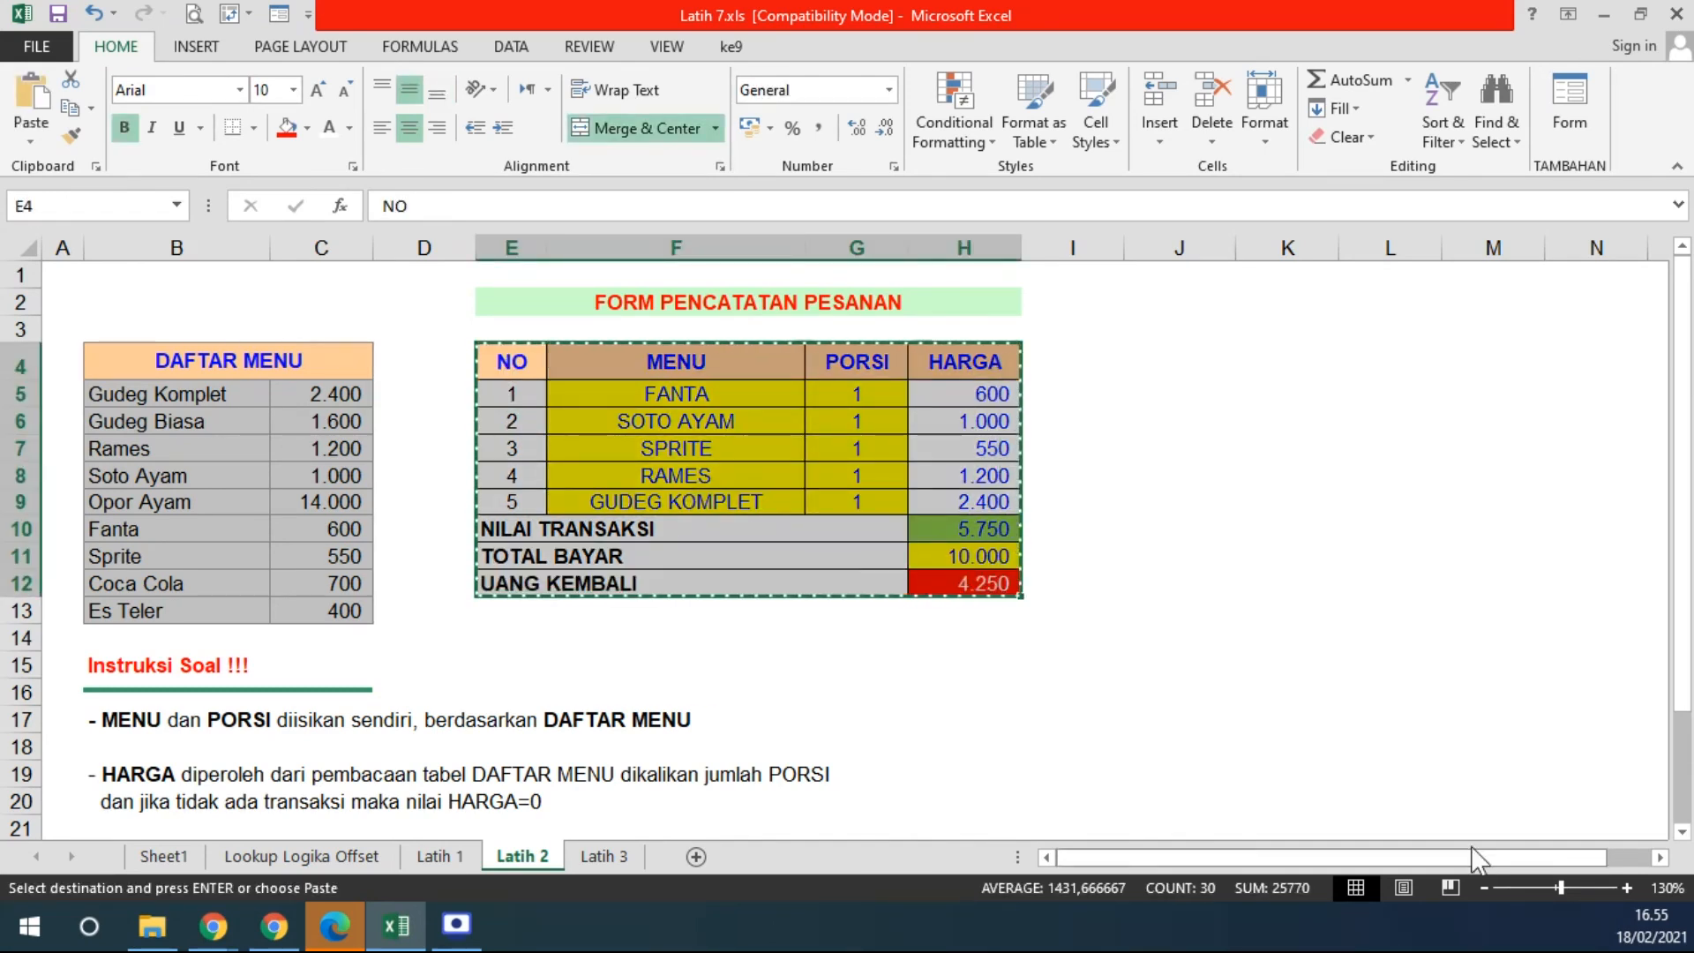
{"action": "left_click", "coordinate": [1660, 857]}
{"action": "left_click", "coordinate": [1659, 857]}
{"action": "left_click", "coordinate": [1659, 856]}
{"action": "left_click", "coordinate": [1660, 856]}
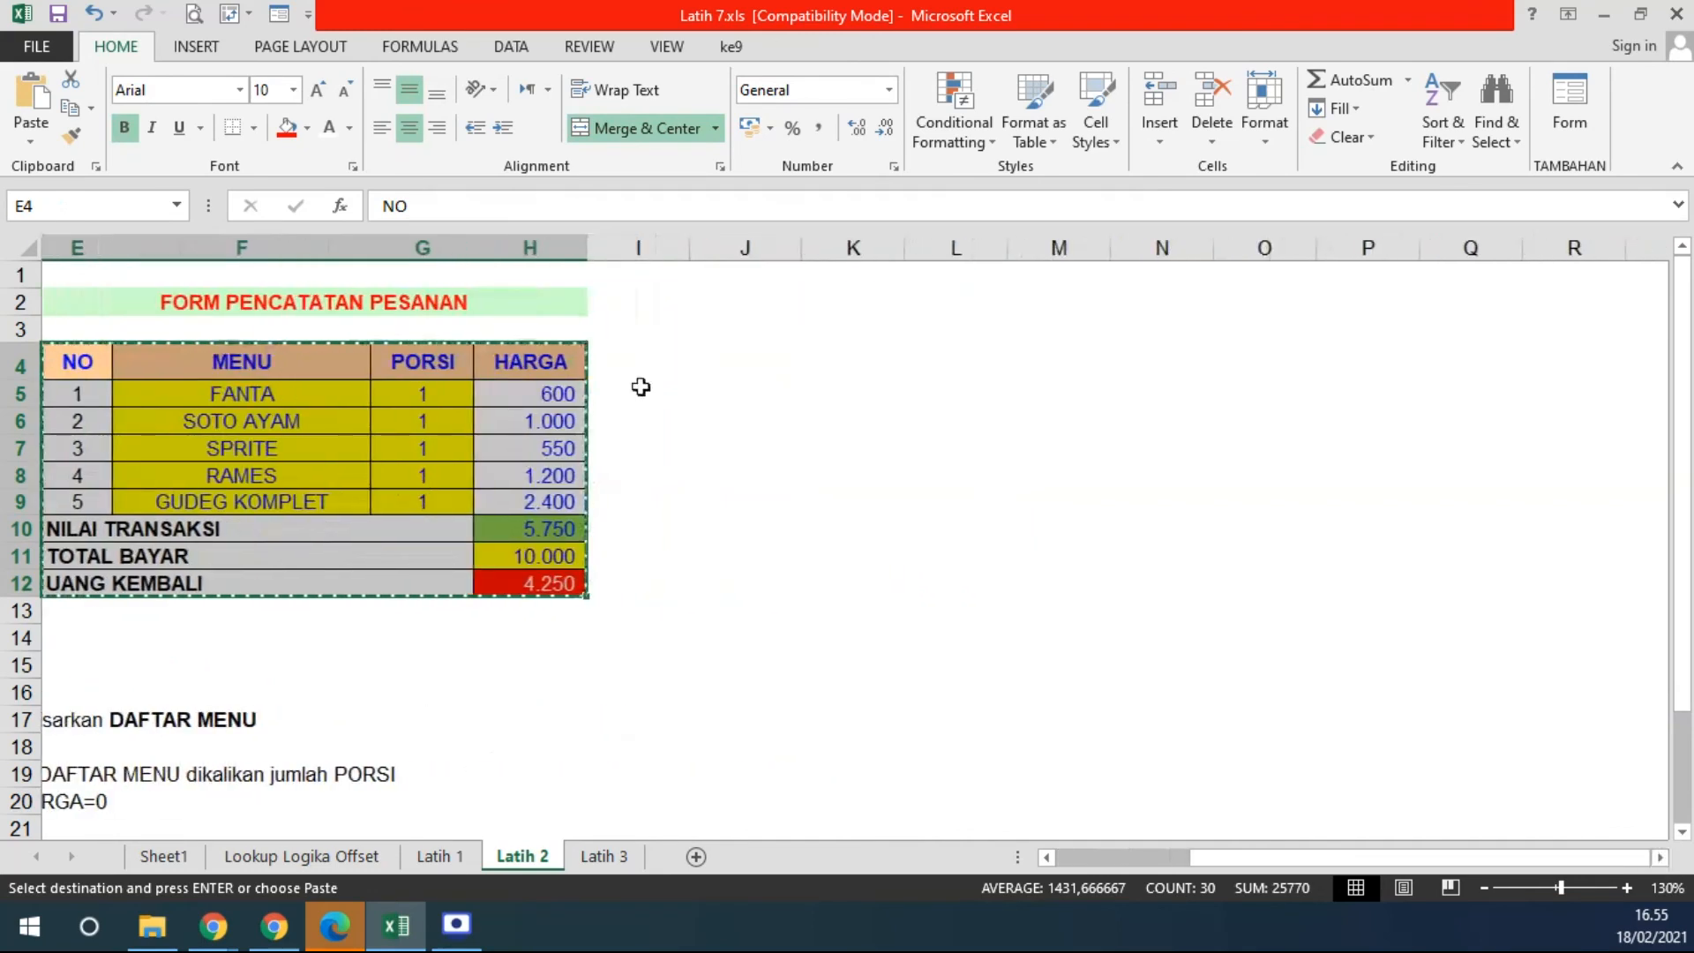
{"action": "left_click_drag", "start_coordinate": [690, 250], "coordinate": [623, 255]}
{"action": "left_click", "coordinate": [680, 355]}
{"action": "key", "text": "ctrl+v"}
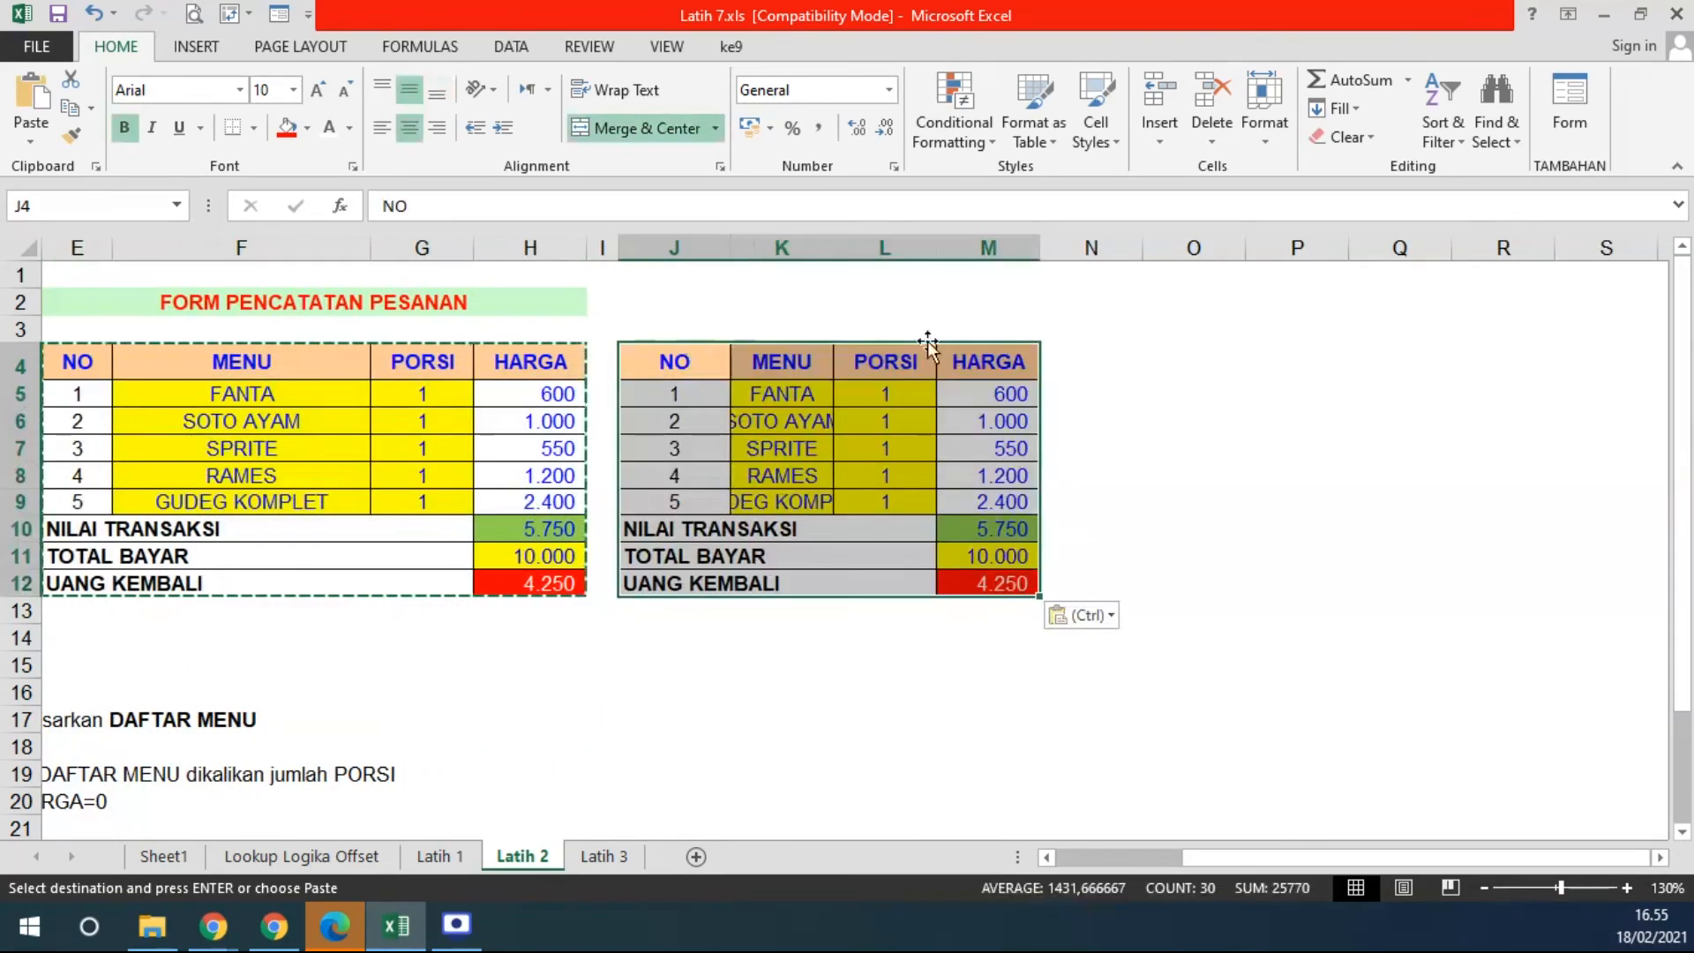
{"action": "double_click", "coordinate": [833, 248]}
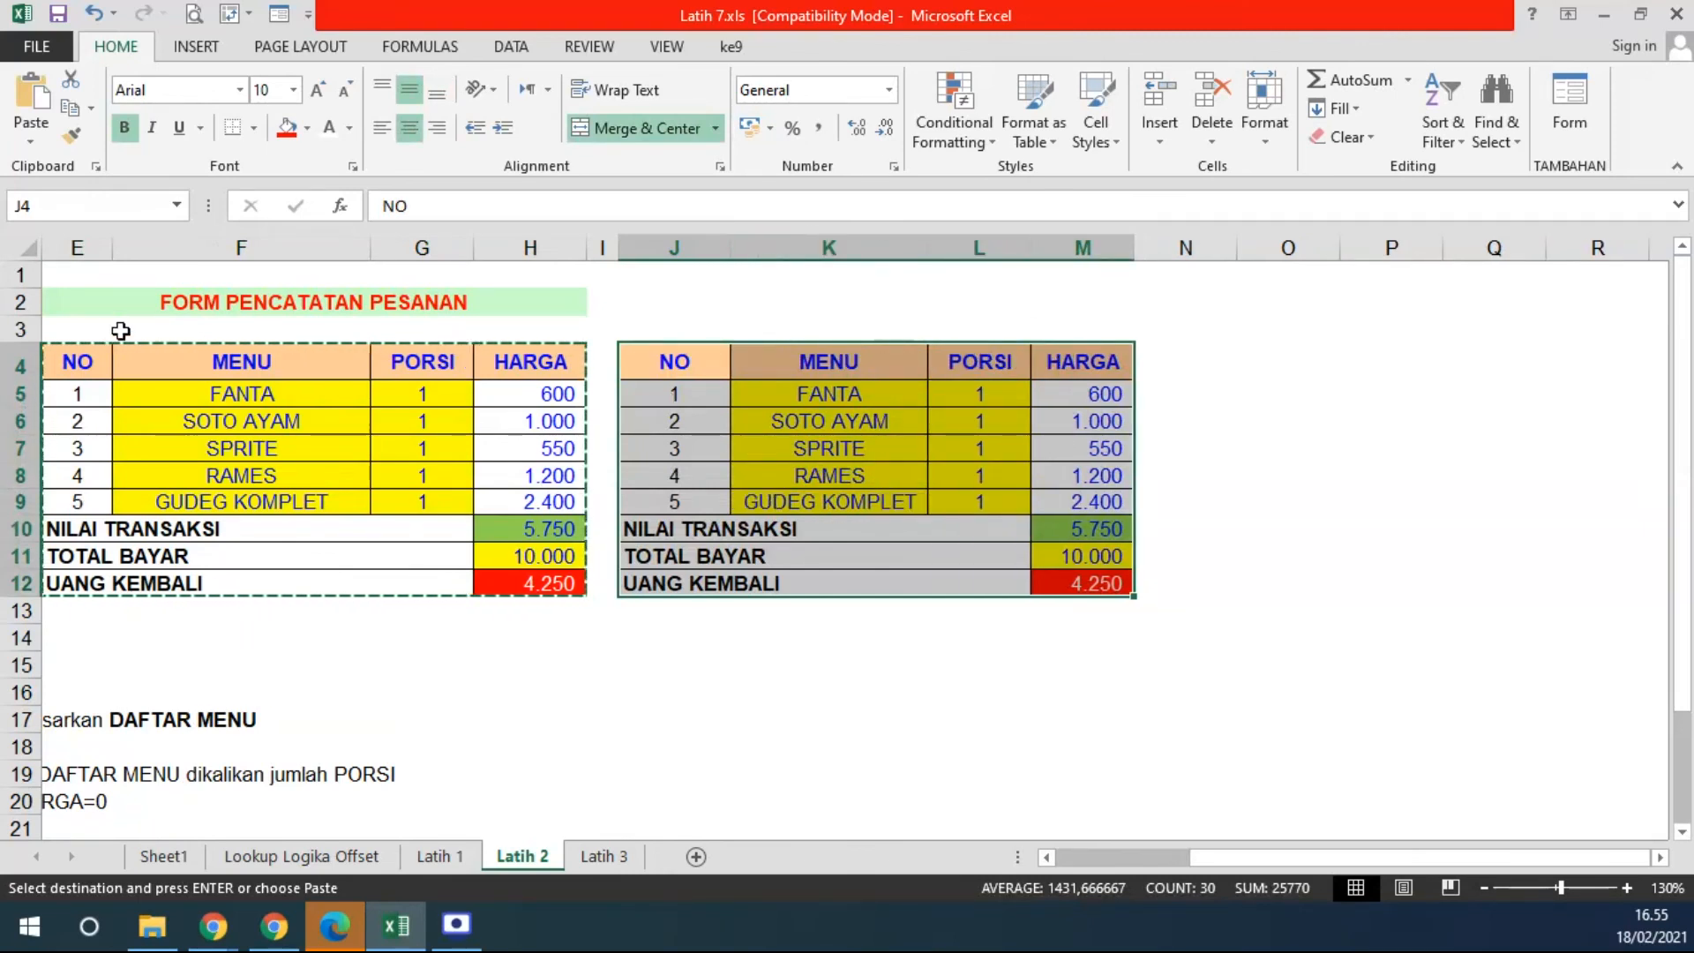
{"action": "left_click_drag", "start_coordinate": [83, 333], "coordinate": [521, 331]}
- Merge E3:H3 and J3:M3 into titles reading 'meja 1' and 'meja 2'
{"action": "left_click", "coordinate": [648, 128]}
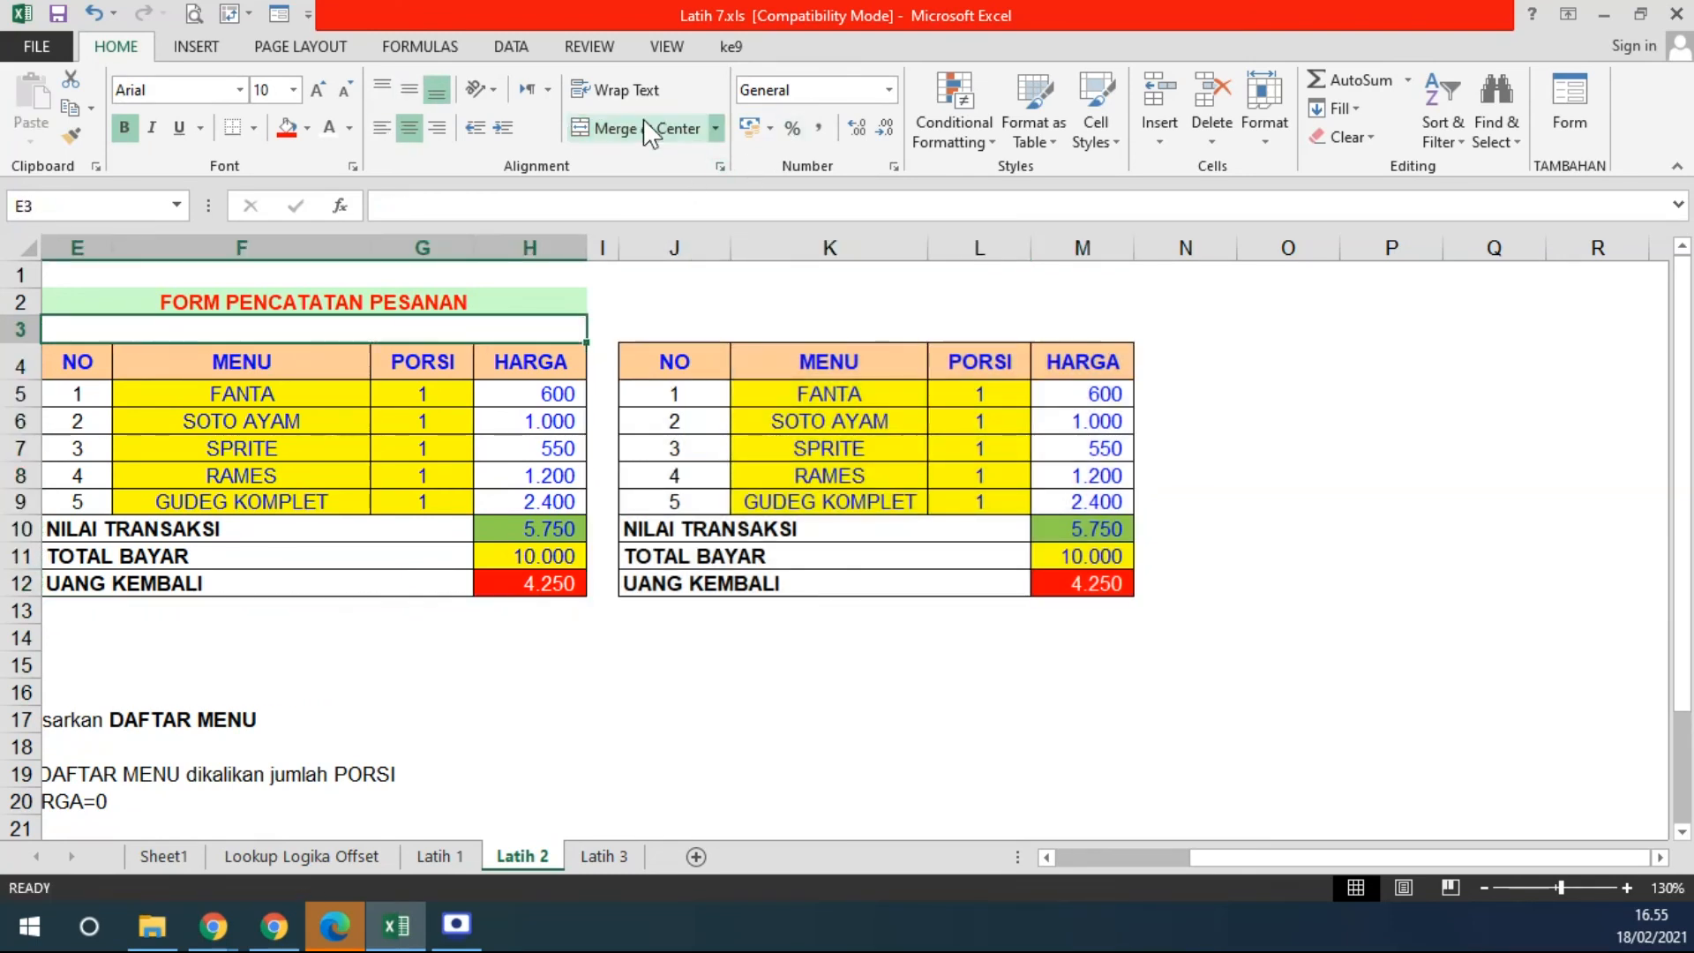
{"action": "type", "text": "meja 1"}
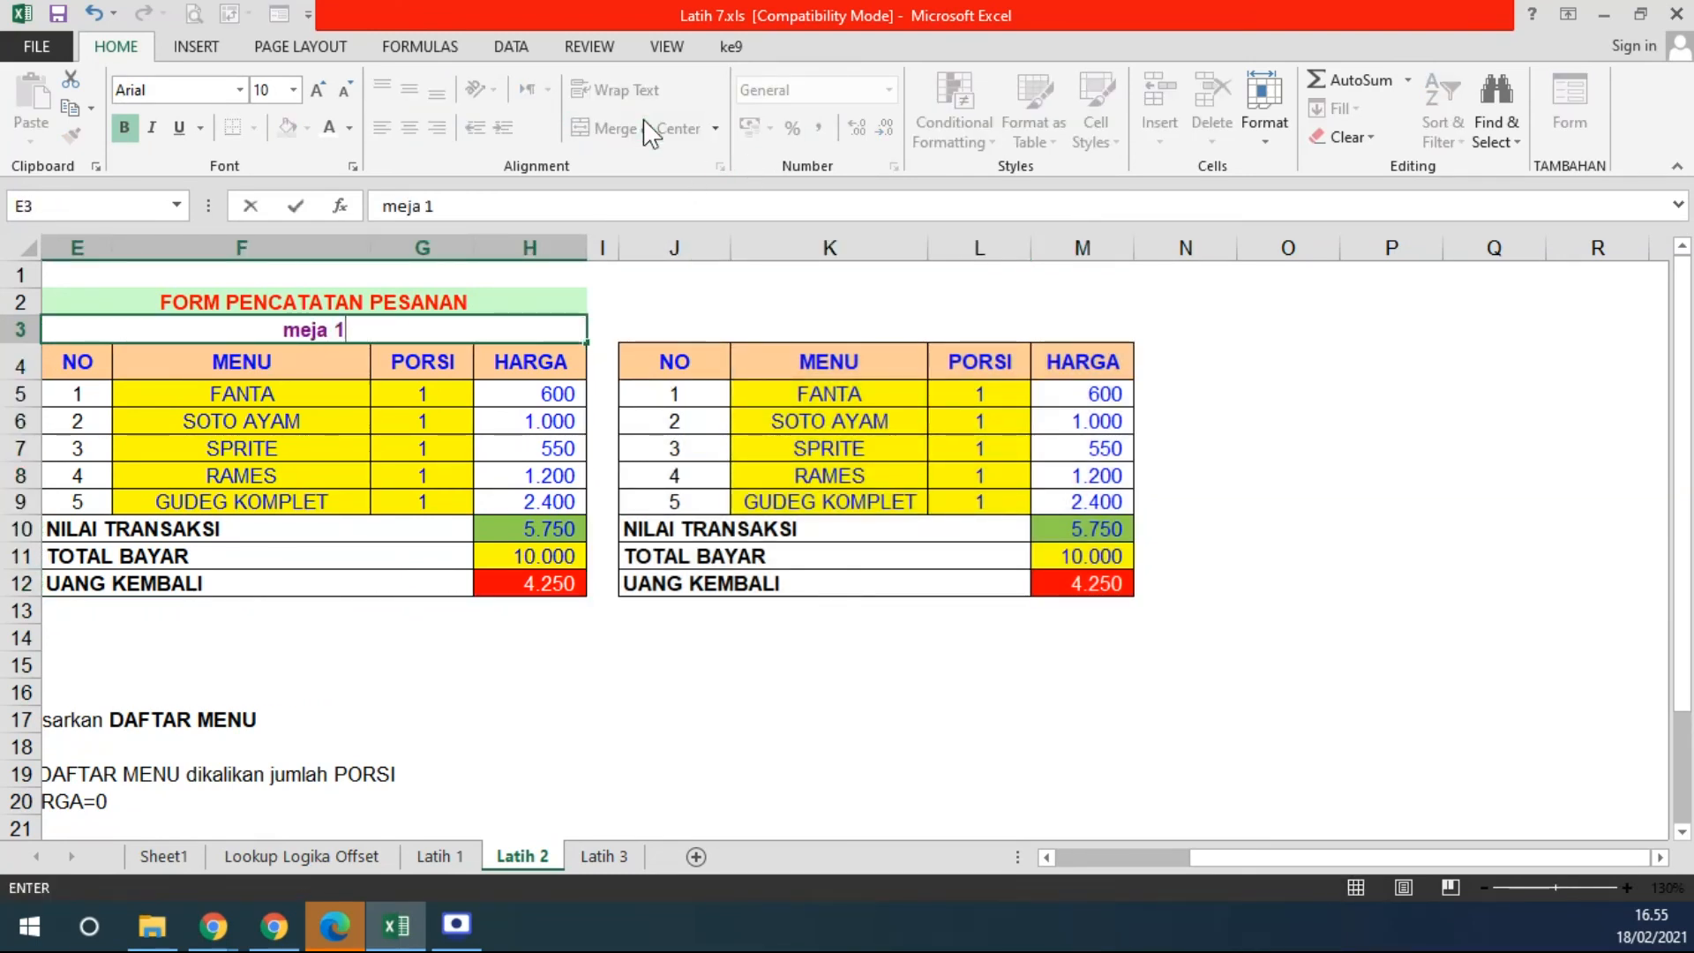
{"action": "left_click_drag", "start_coordinate": [649, 331], "coordinate": [1094, 329]}
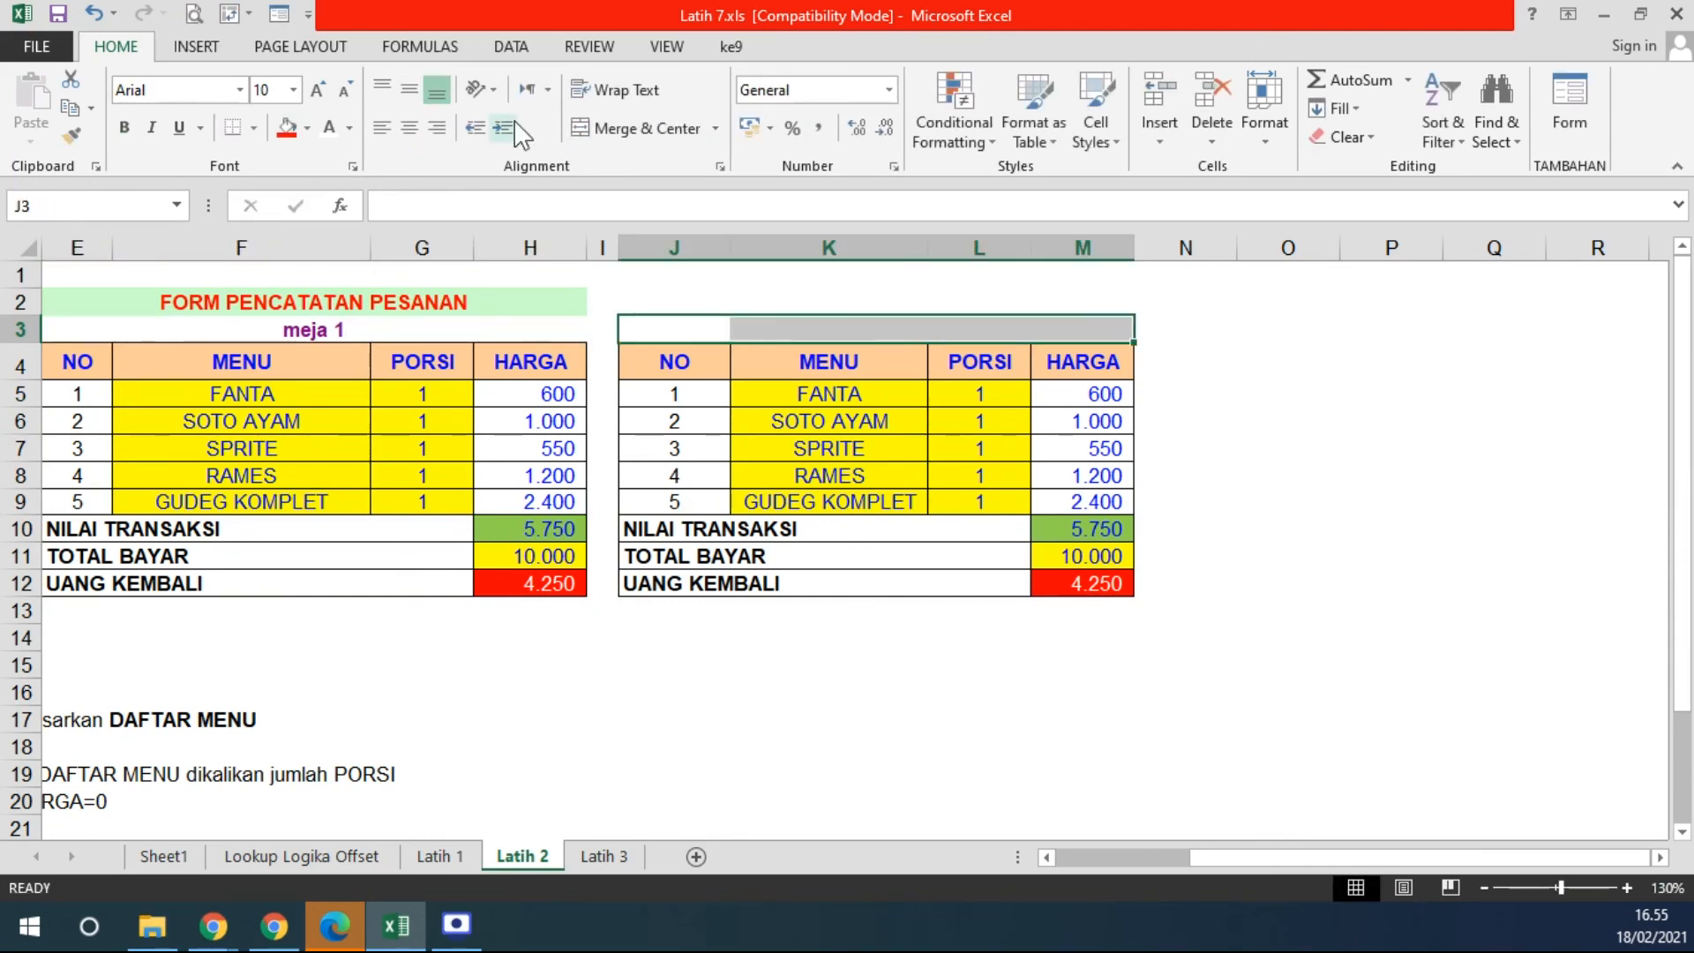
{"action": "left_click", "coordinate": [591, 132]}
{"action": "type", "text": "meja 2"}
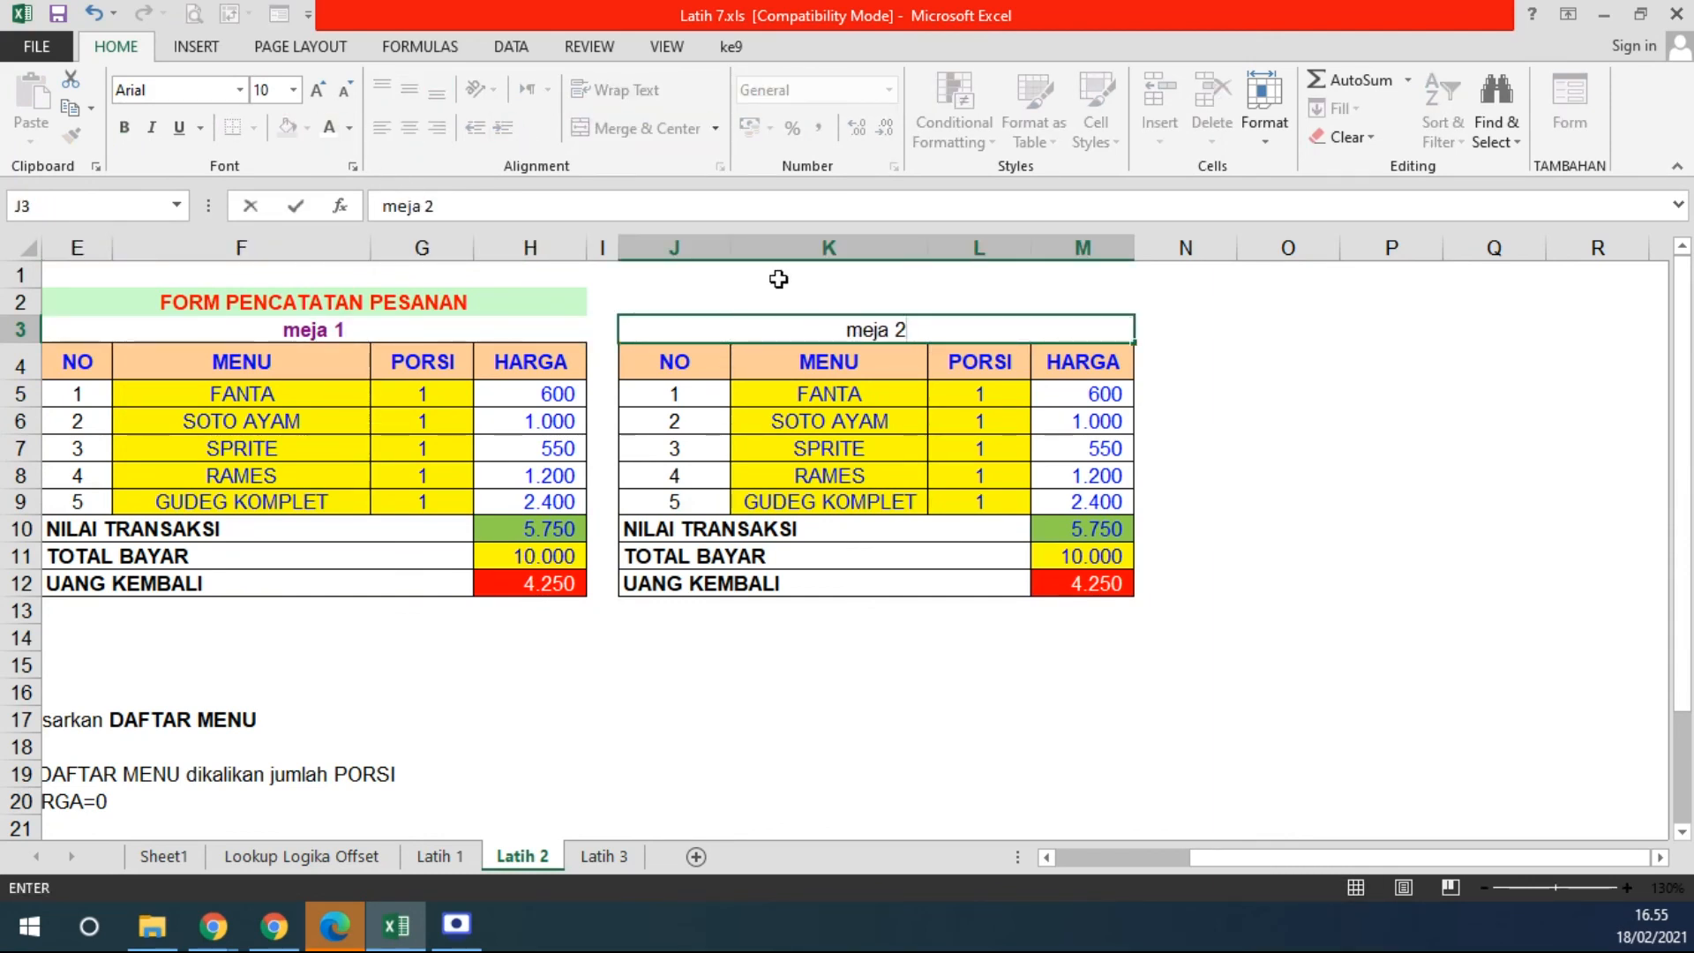
{"action": "left_click", "coordinate": [980, 637]}
{"action": "left_click", "coordinate": [854, 329]}
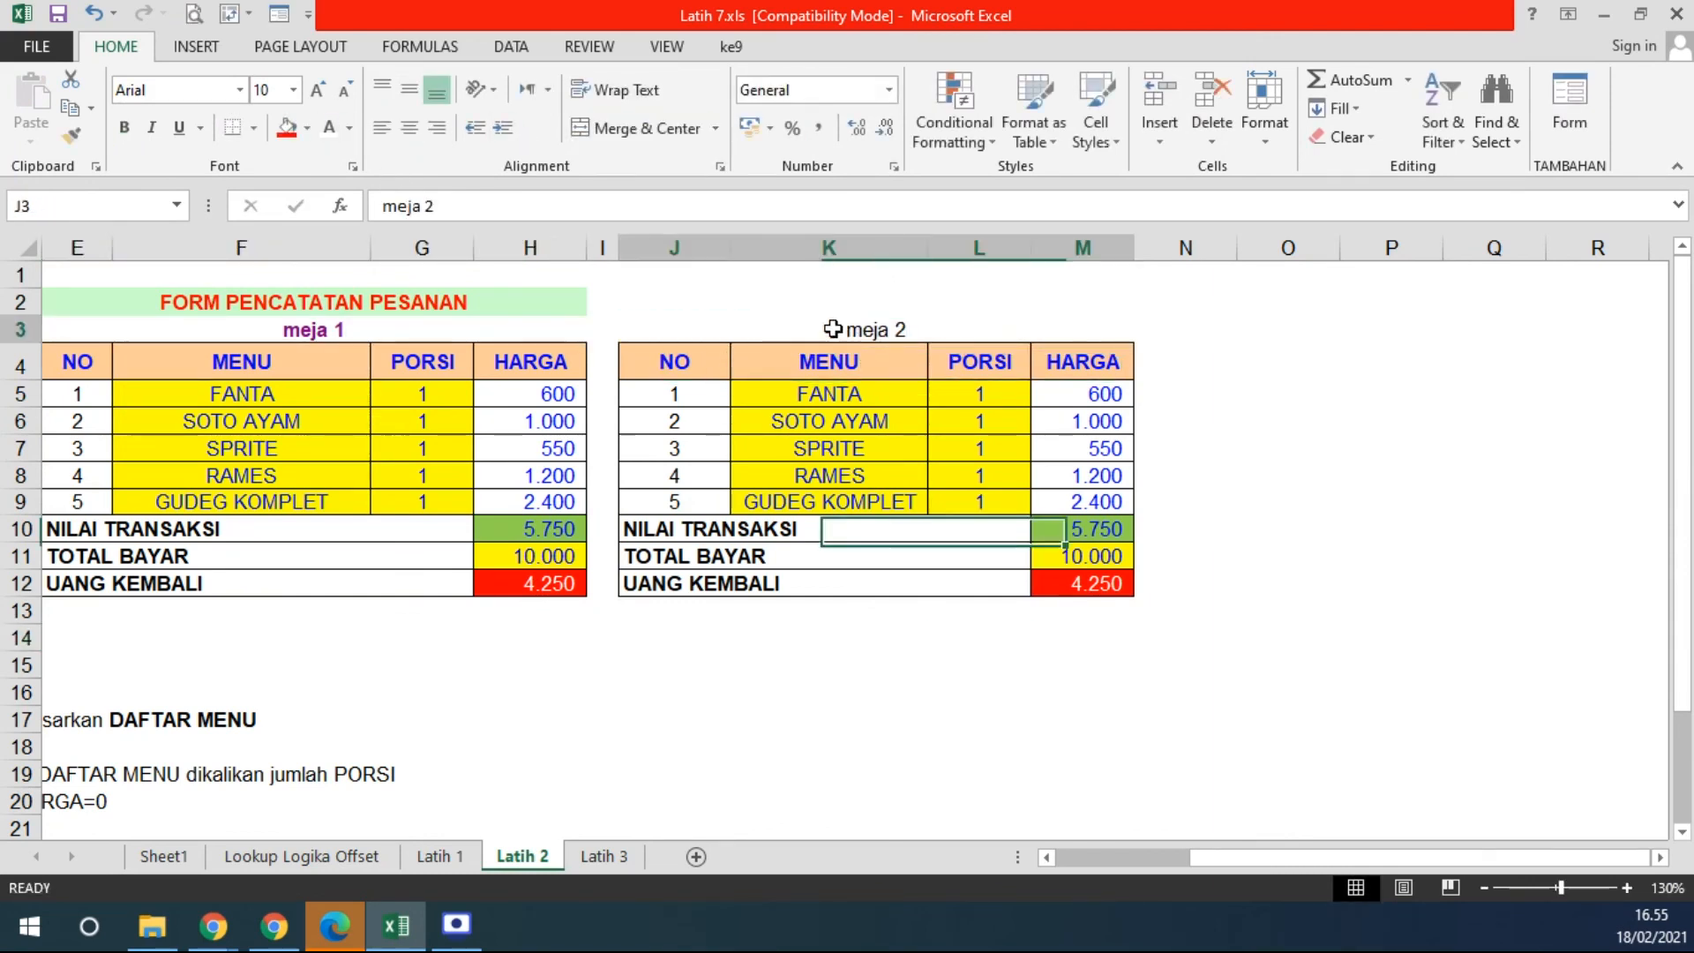
- Give both title bars a red fill with bold white text
{"action": "left_click", "coordinate": [285, 128]}
{"action": "left_click", "coordinate": [389, 346]}
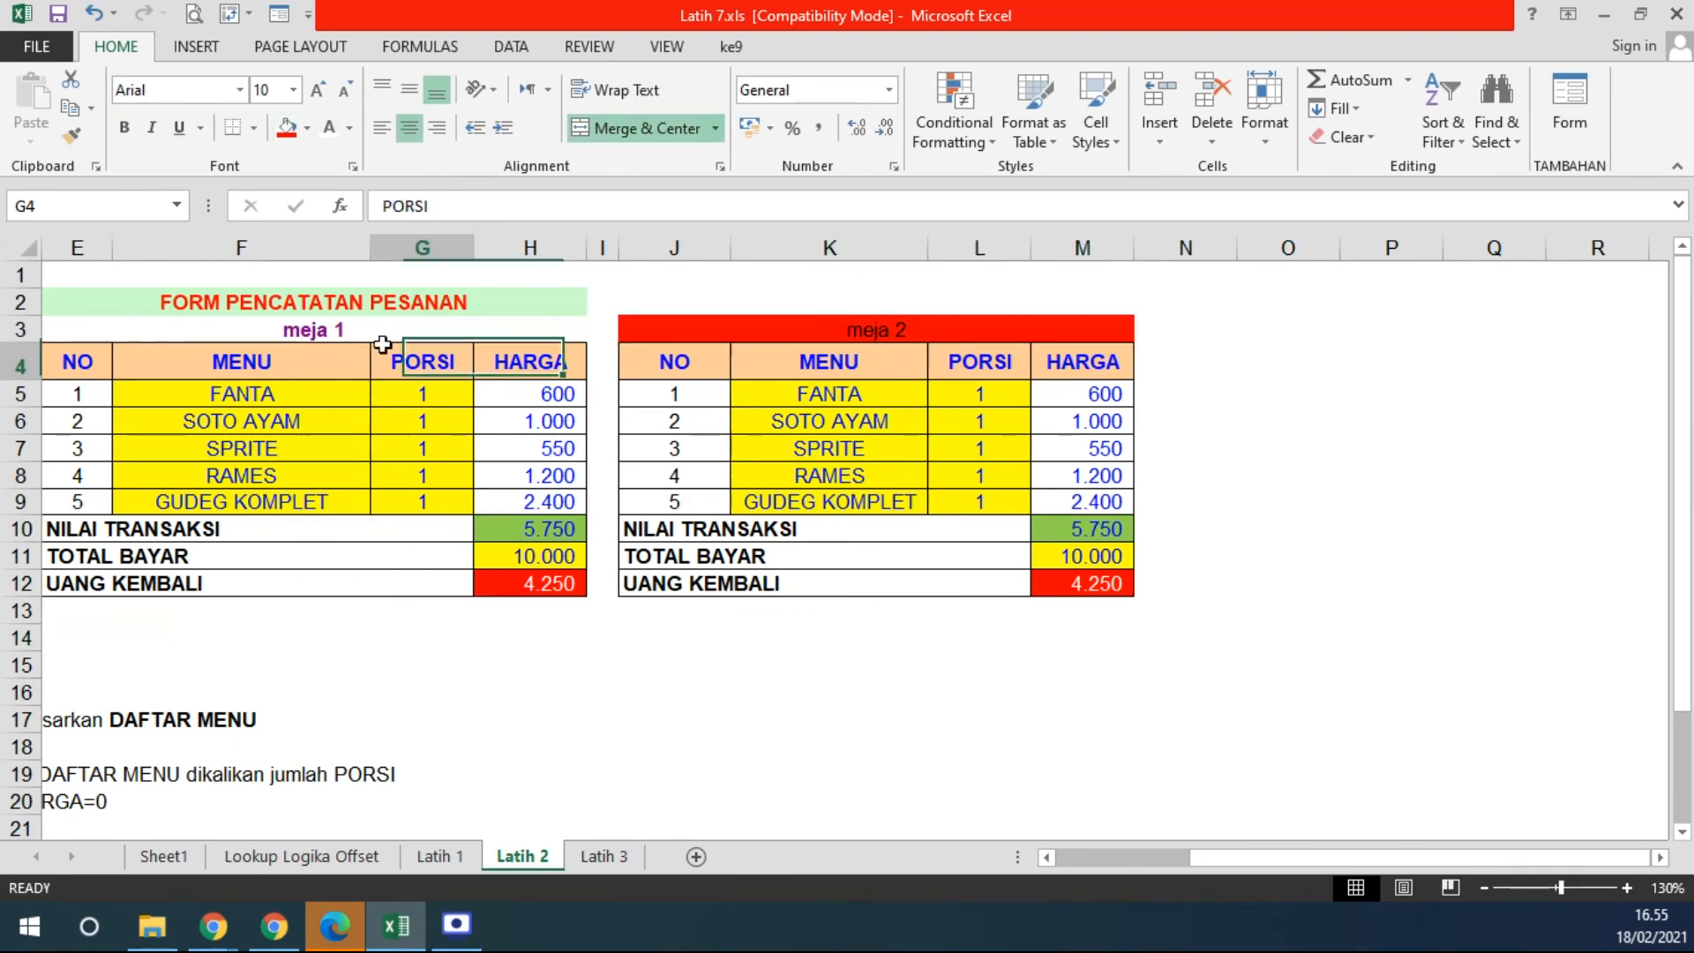
{"action": "left_click", "coordinate": [382, 325]}
{"action": "left_click", "coordinate": [285, 128]}
{"action": "left_click_drag", "start_coordinate": [1003, 662], "coordinate": [997, 688]}
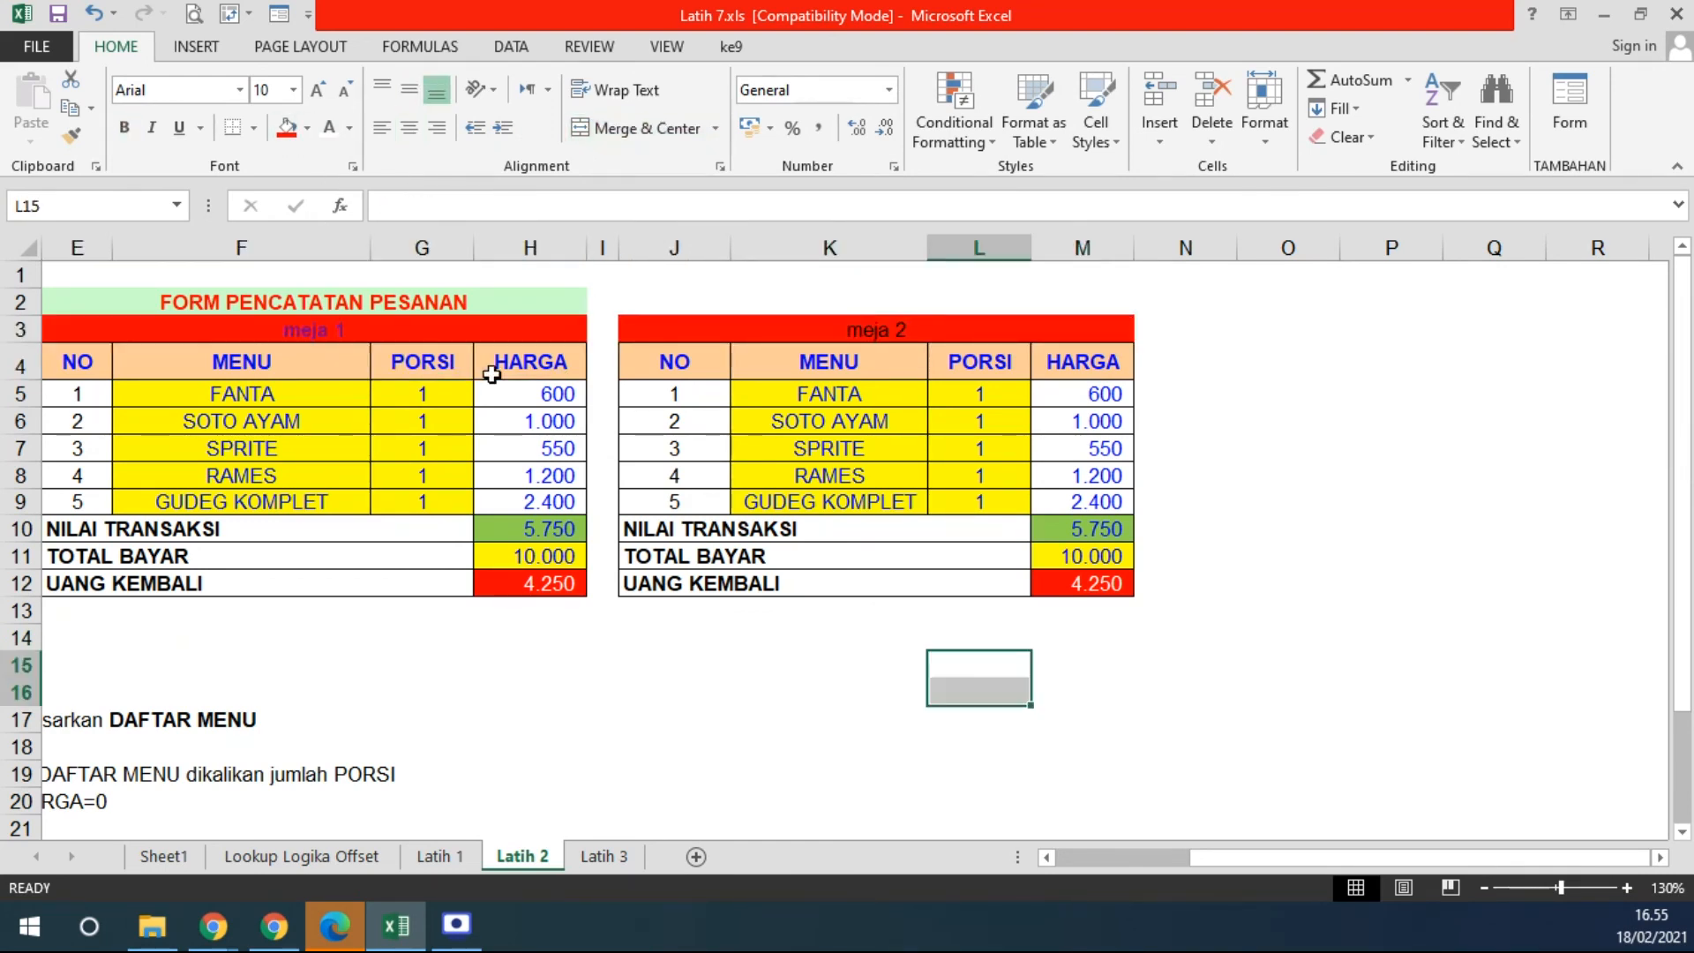
{"action": "left_click", "coordinate": [374, 326]}
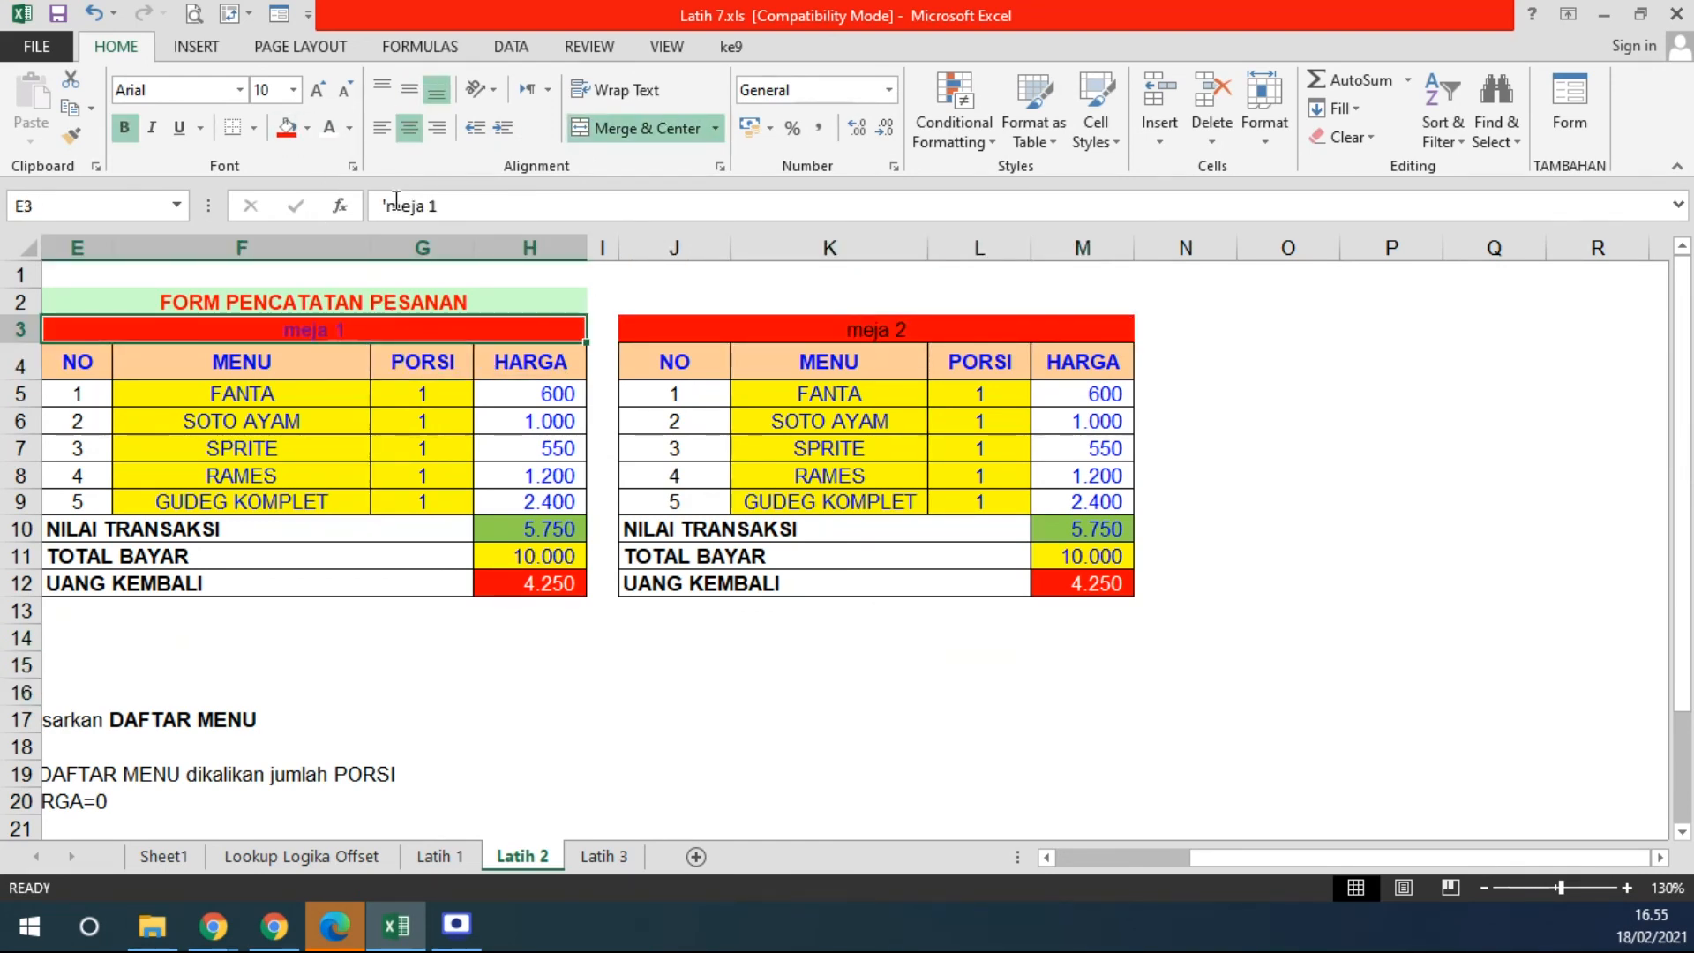
{"action": "left_click", "coordinate": [328, 129]}
{"action": "left_click", "coordinate": [854, 333]}
{"action": "left_click", "coordinate": [328, 129]}
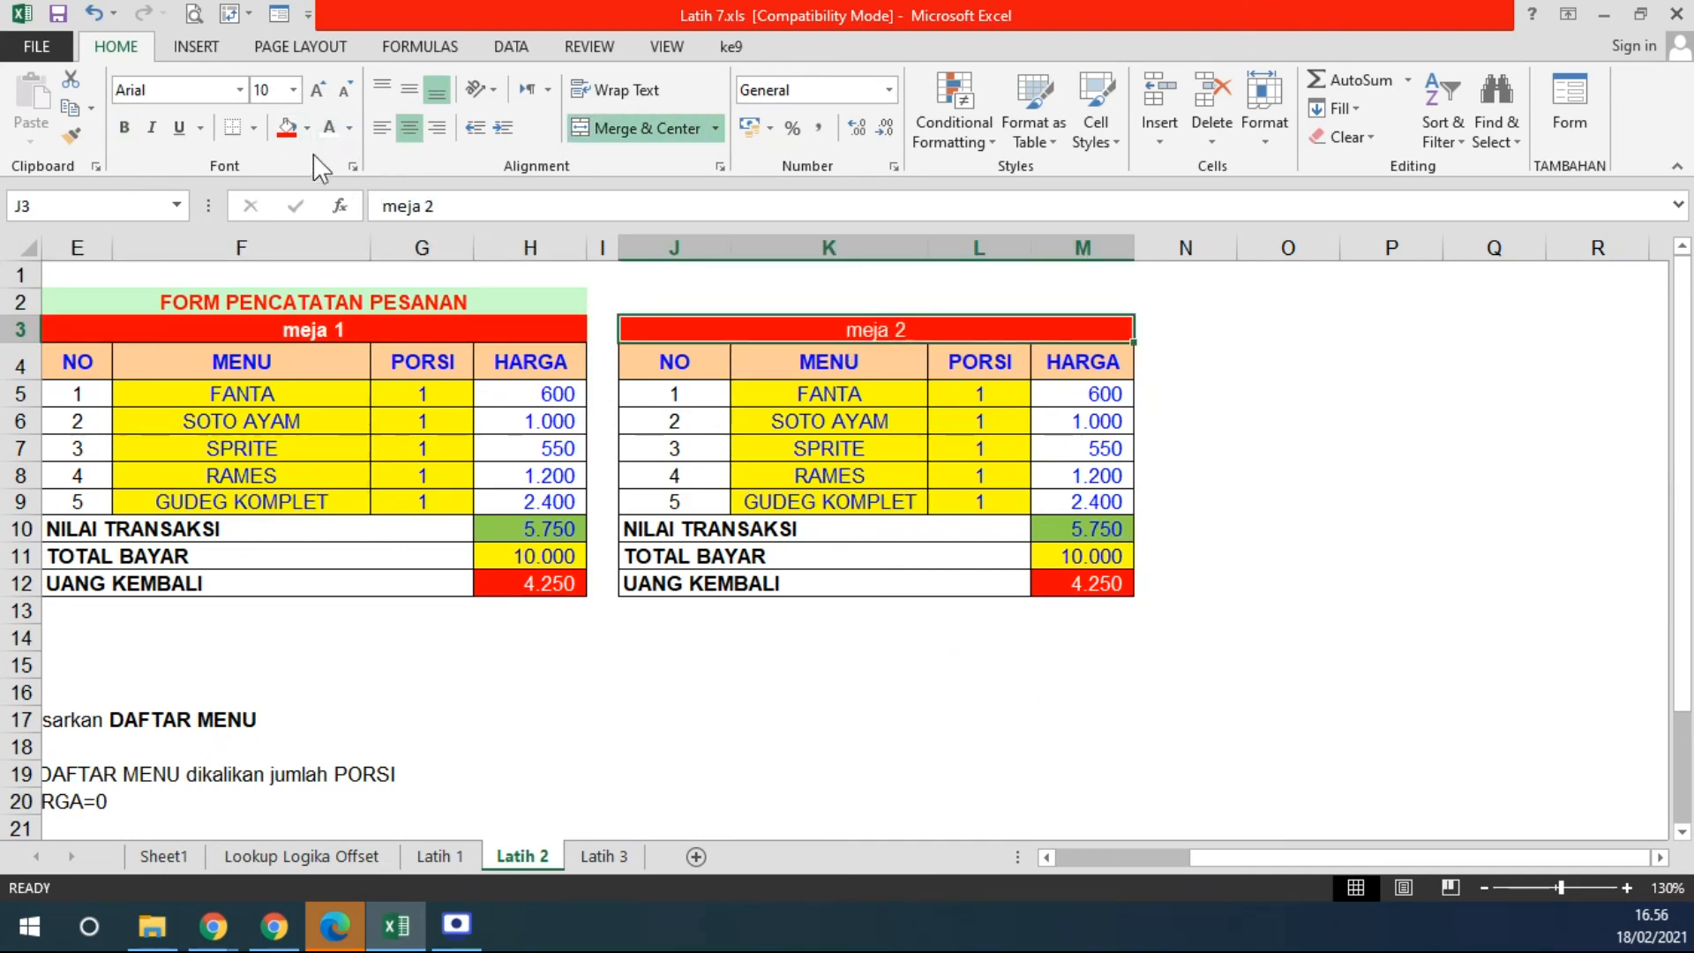
{"action": "left_click", "coordinate": [125, 128]}
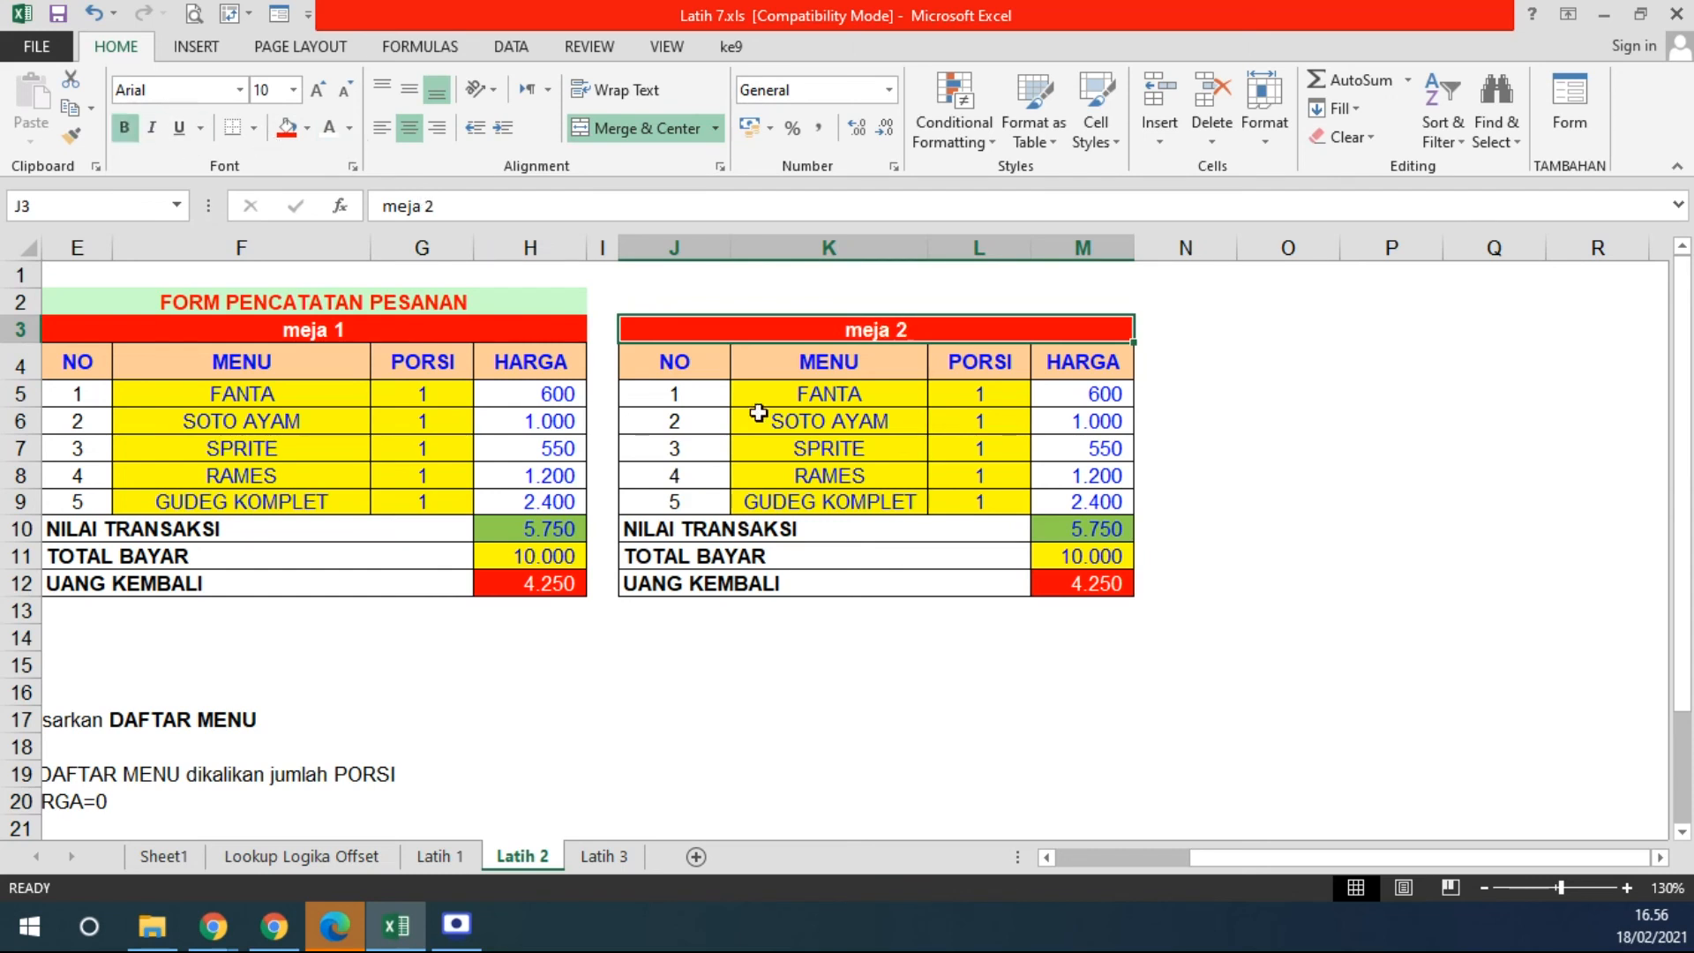
{"action": "left_click_drag", "start_coordinate": [262, 393], "coordinate": [424, 499]}
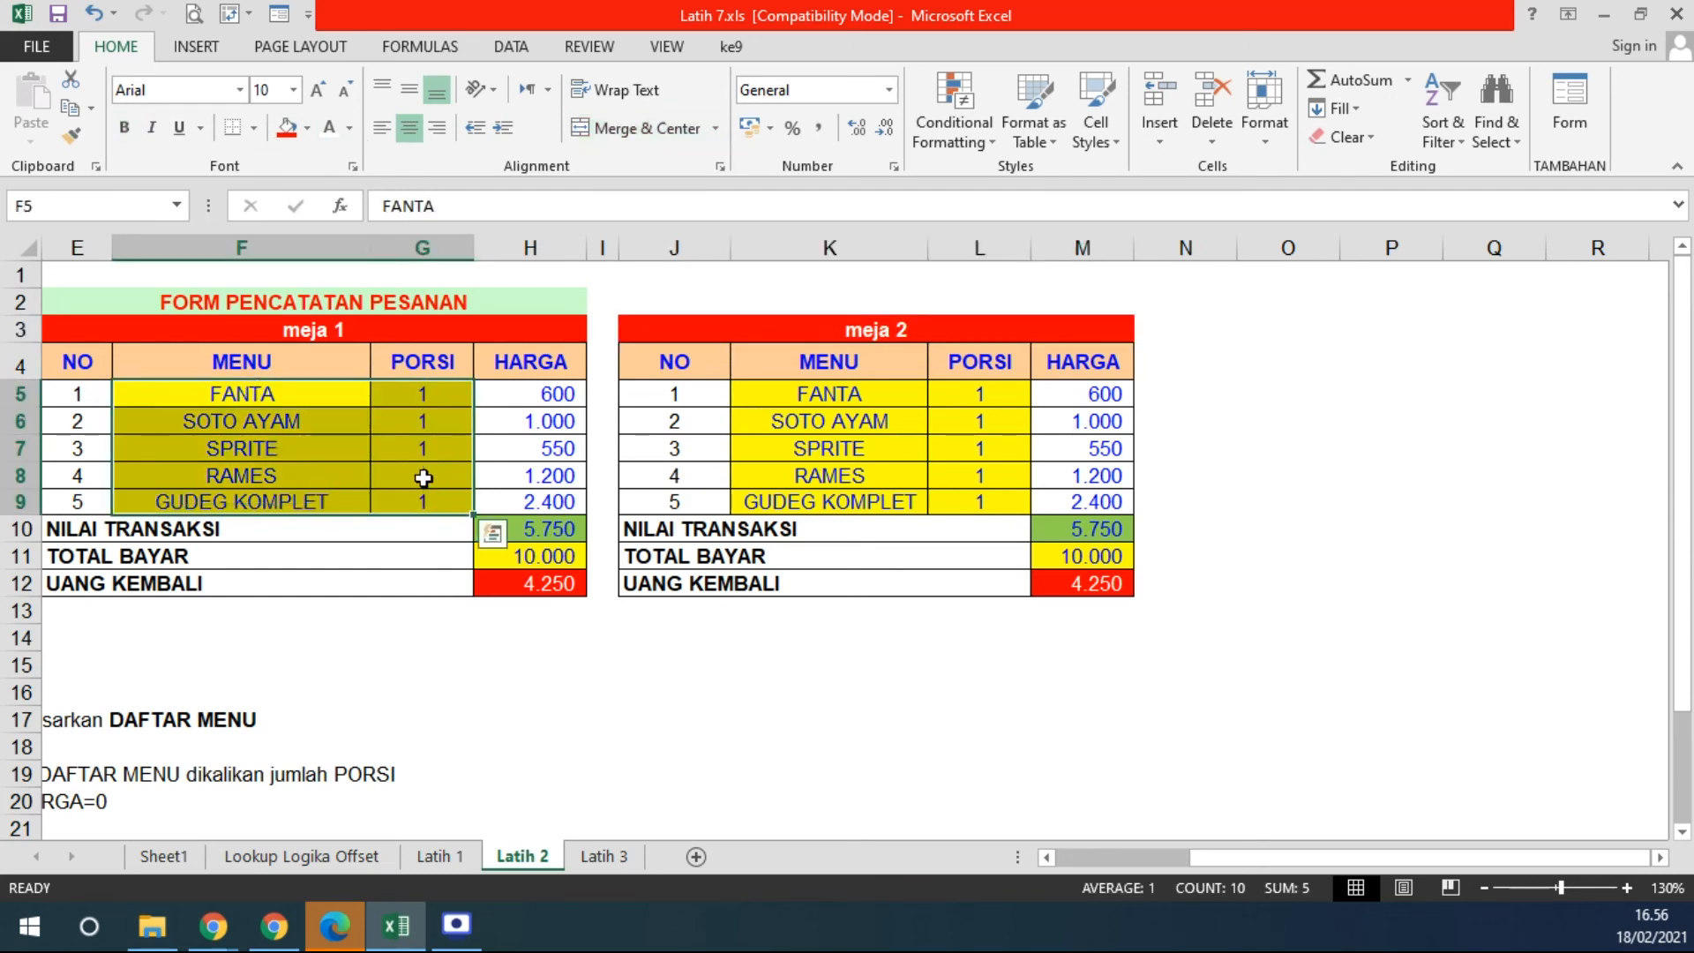
- Delete the test MENU, PORSI and TOTAL BAYAR entries from both the meja 1 and meja 2 forms
{"action": "key", "text": "Delete"}
{"action": "left_click_drag", "start_coordinate": [802, 388], "coordinate": [945, 489]}
{"action": "key", "text": "Delete"}
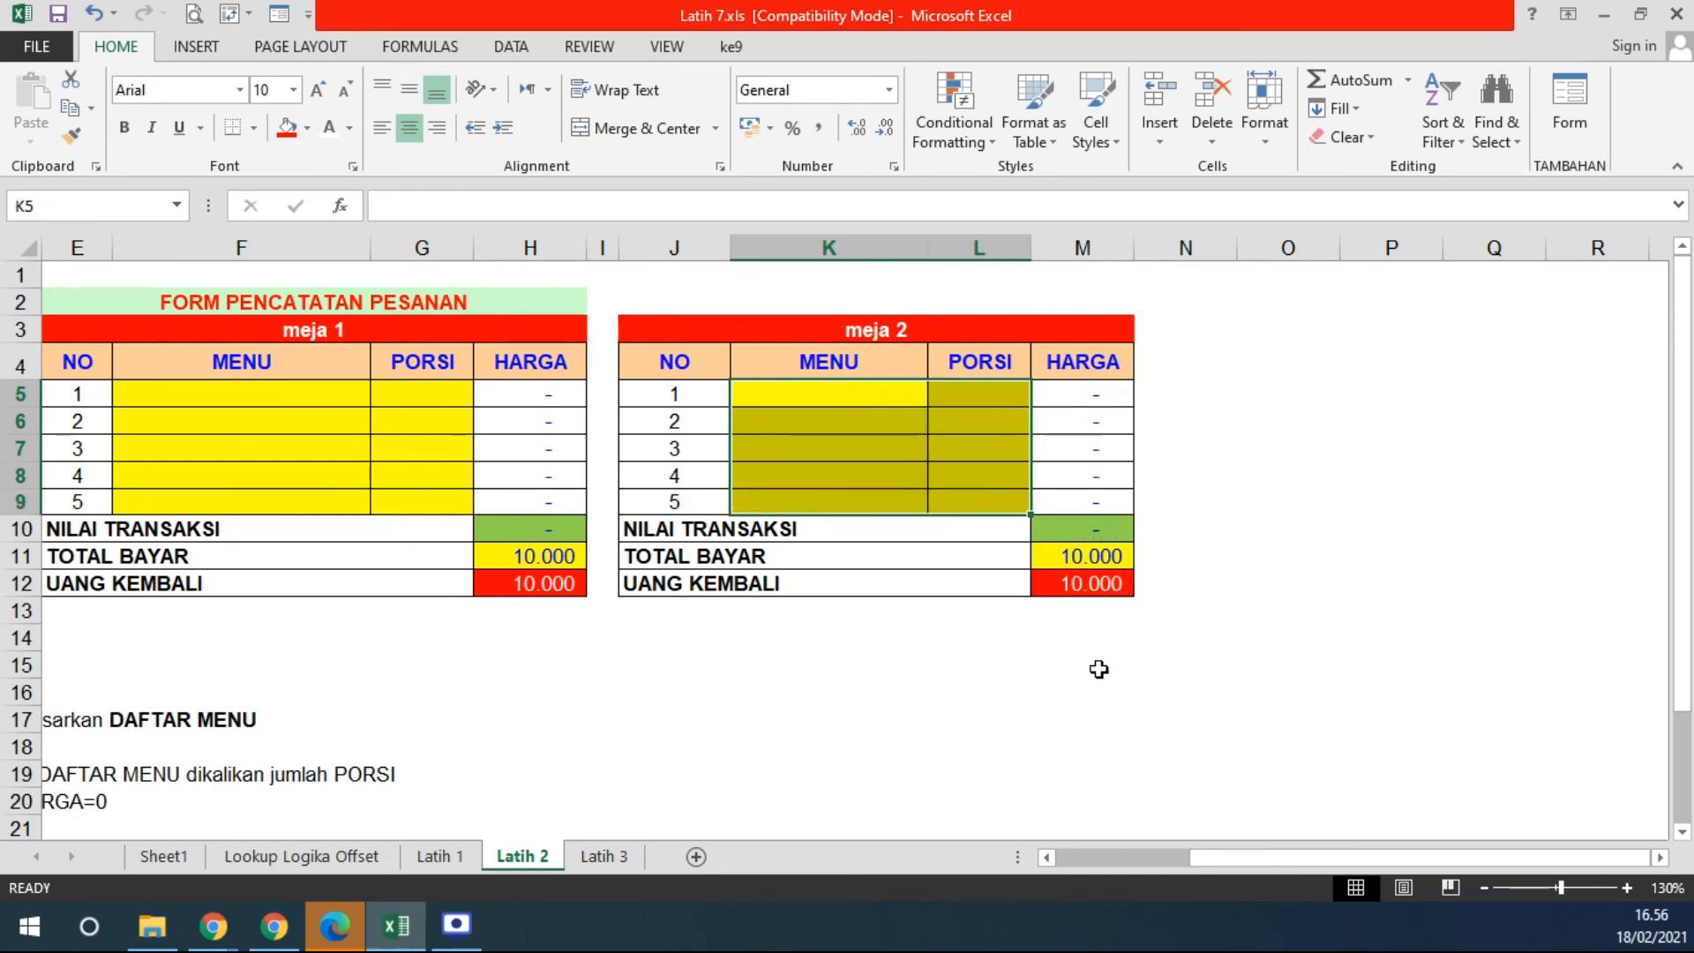
{"action": "left_click", "coordinate": [558, 556]}
{"action": "key", "text": "Delete"}
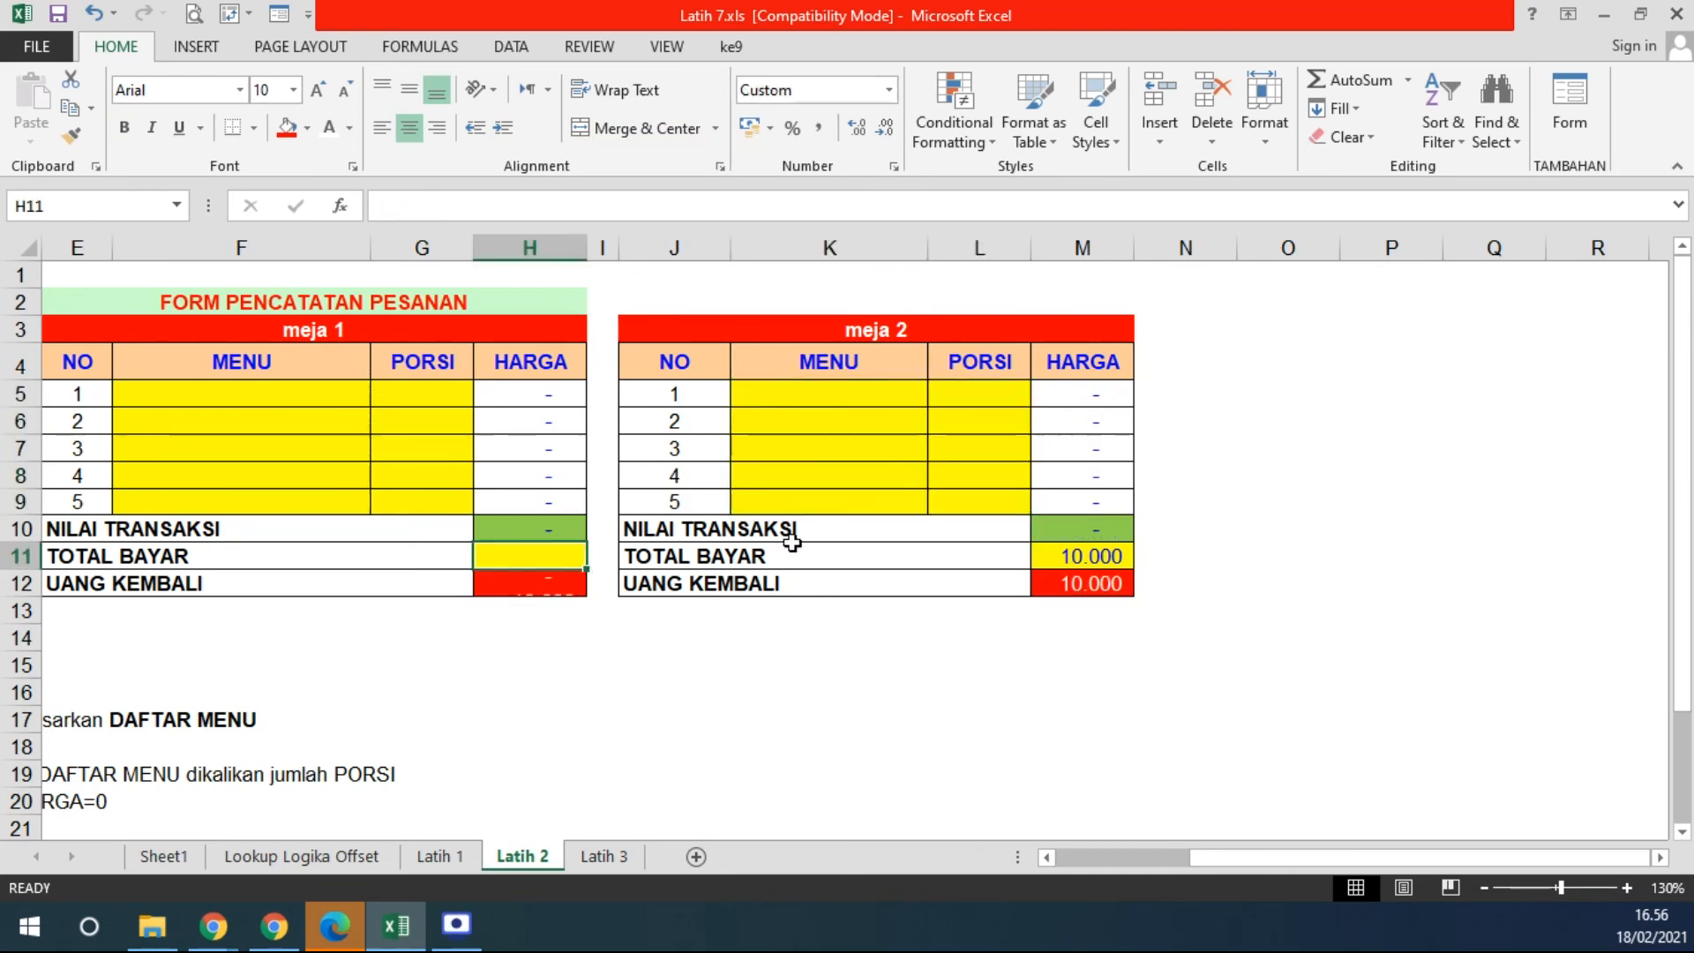
{"action": "left_click", "coordinate": [1041, 556]}
{"action": "key", "text": "Delete"}
{"action": "left_click", "coordinate": [1100, 713]}
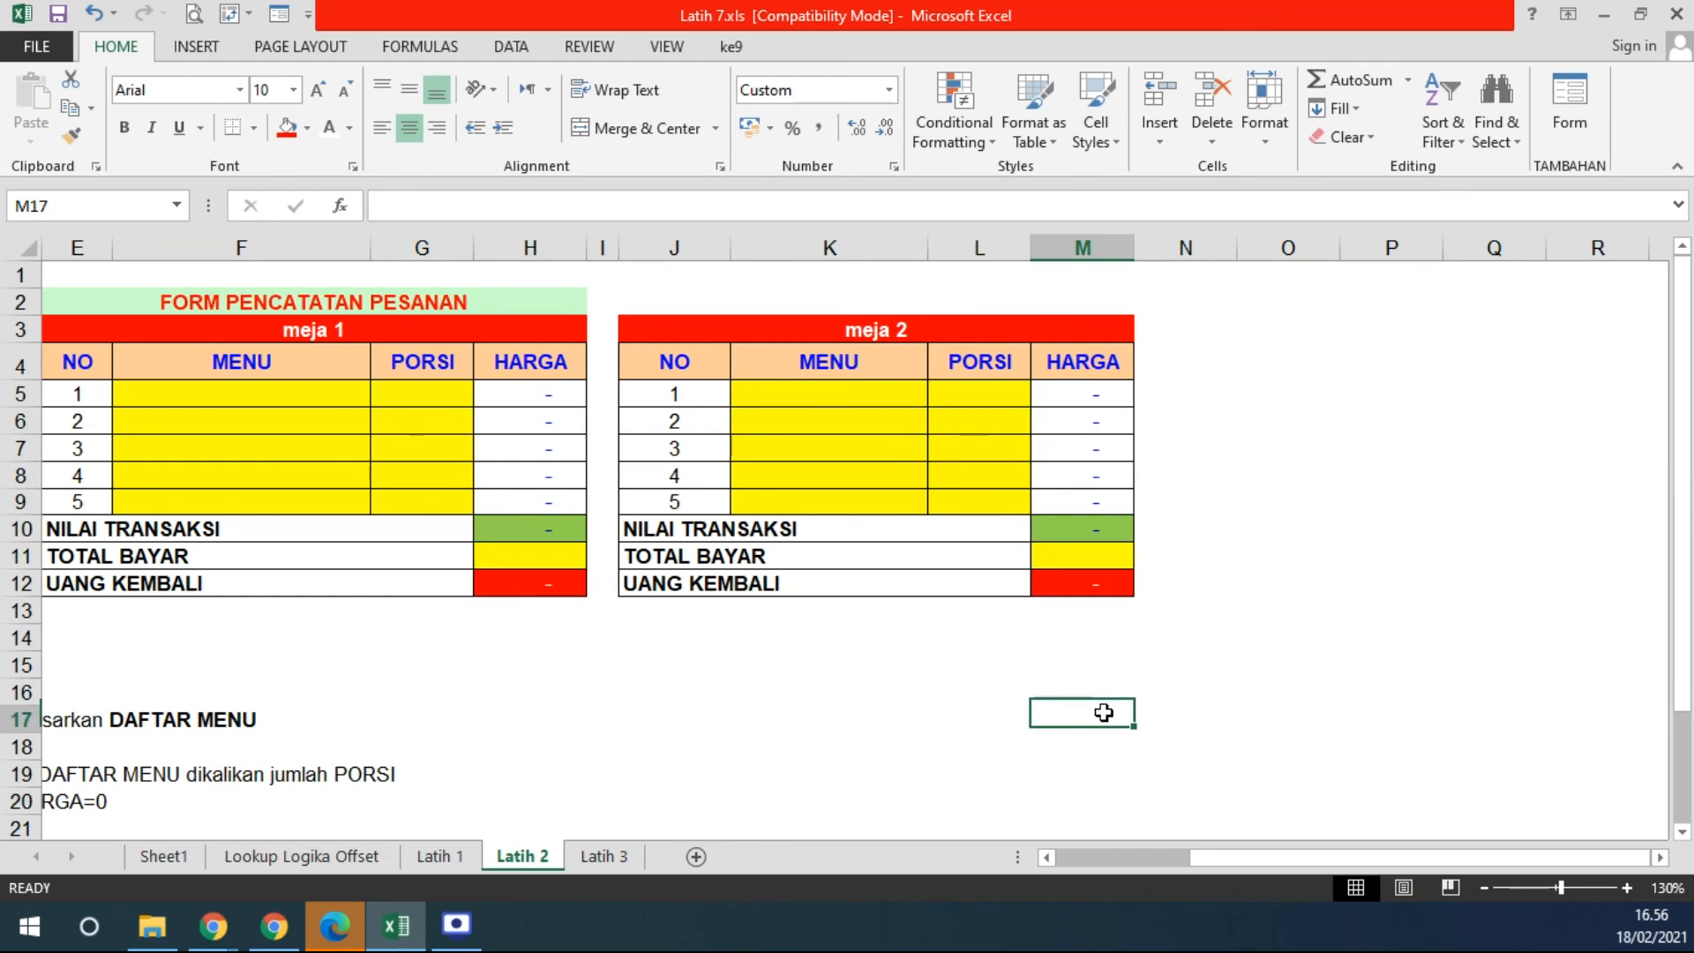
{"action": "left_click", "coordinate": [214, 398]}
{"action": "left_click_drag", "start_coordinate": [215, 397], "coordinate": [367, 395]}
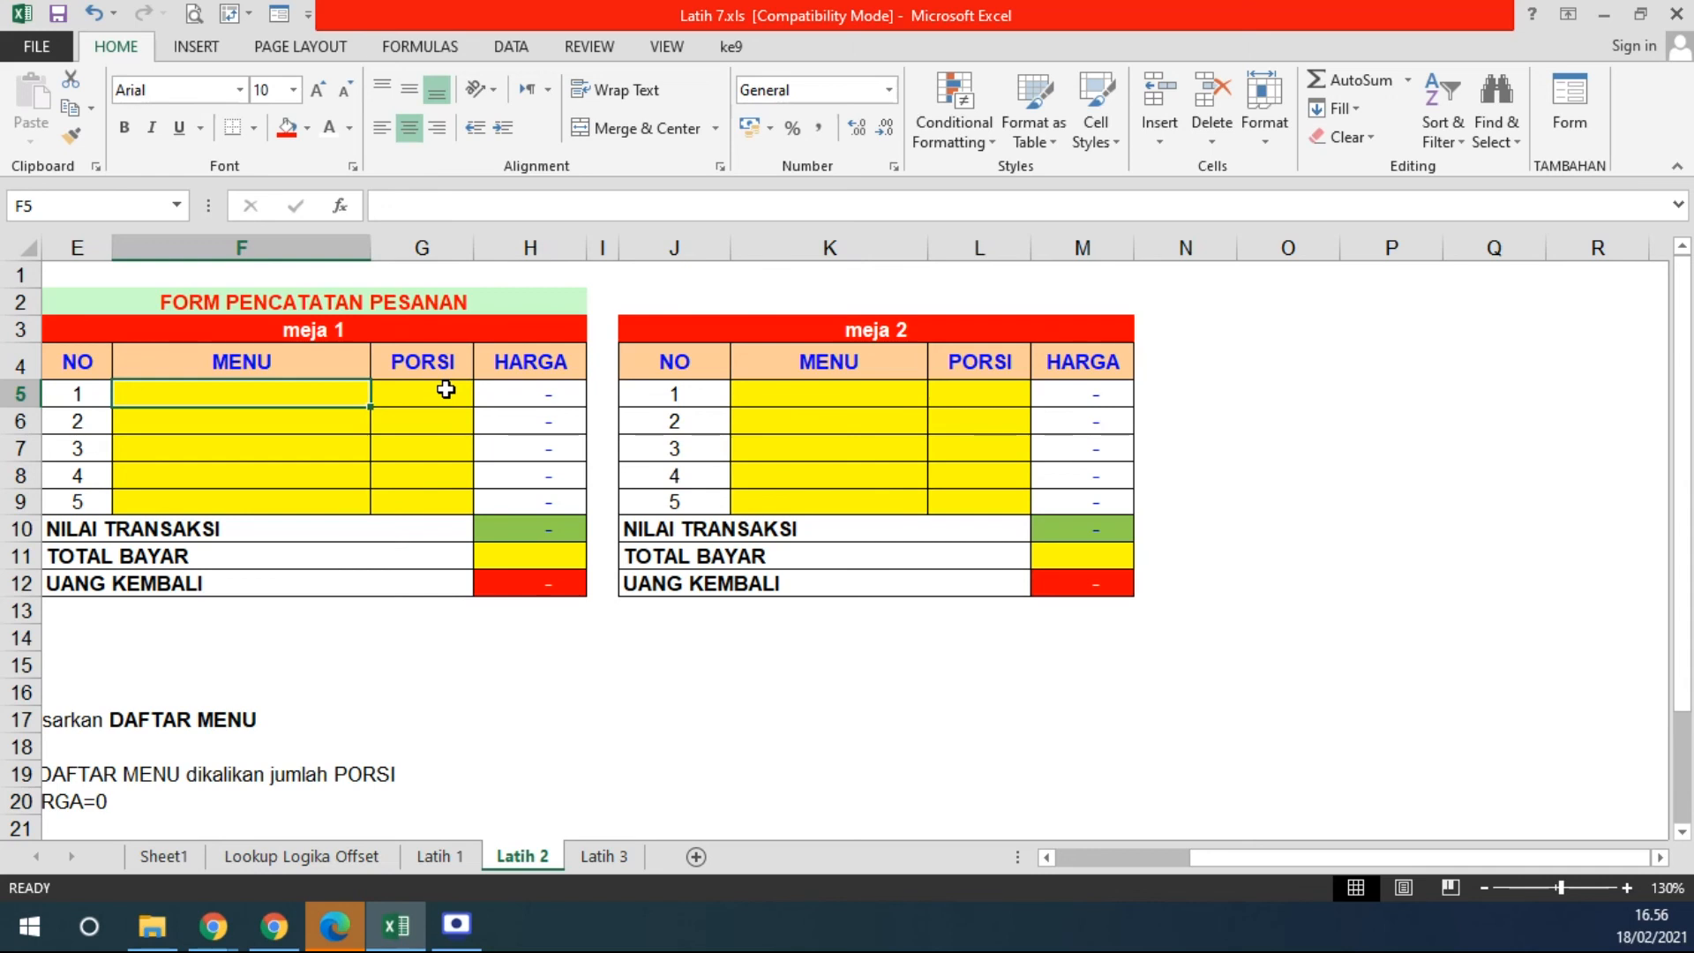
- Order 1 portion of sprite in meja 1's first row, pricing it at 550
{"action": "type", "text": "meja"}
{"action": "key", "text": "BackSpace"}
{"action": "key", "text": "BackSpace"}
{"action": "key", "text": "BackSpace"}
{"action": "key", "text": "BackSpace"}
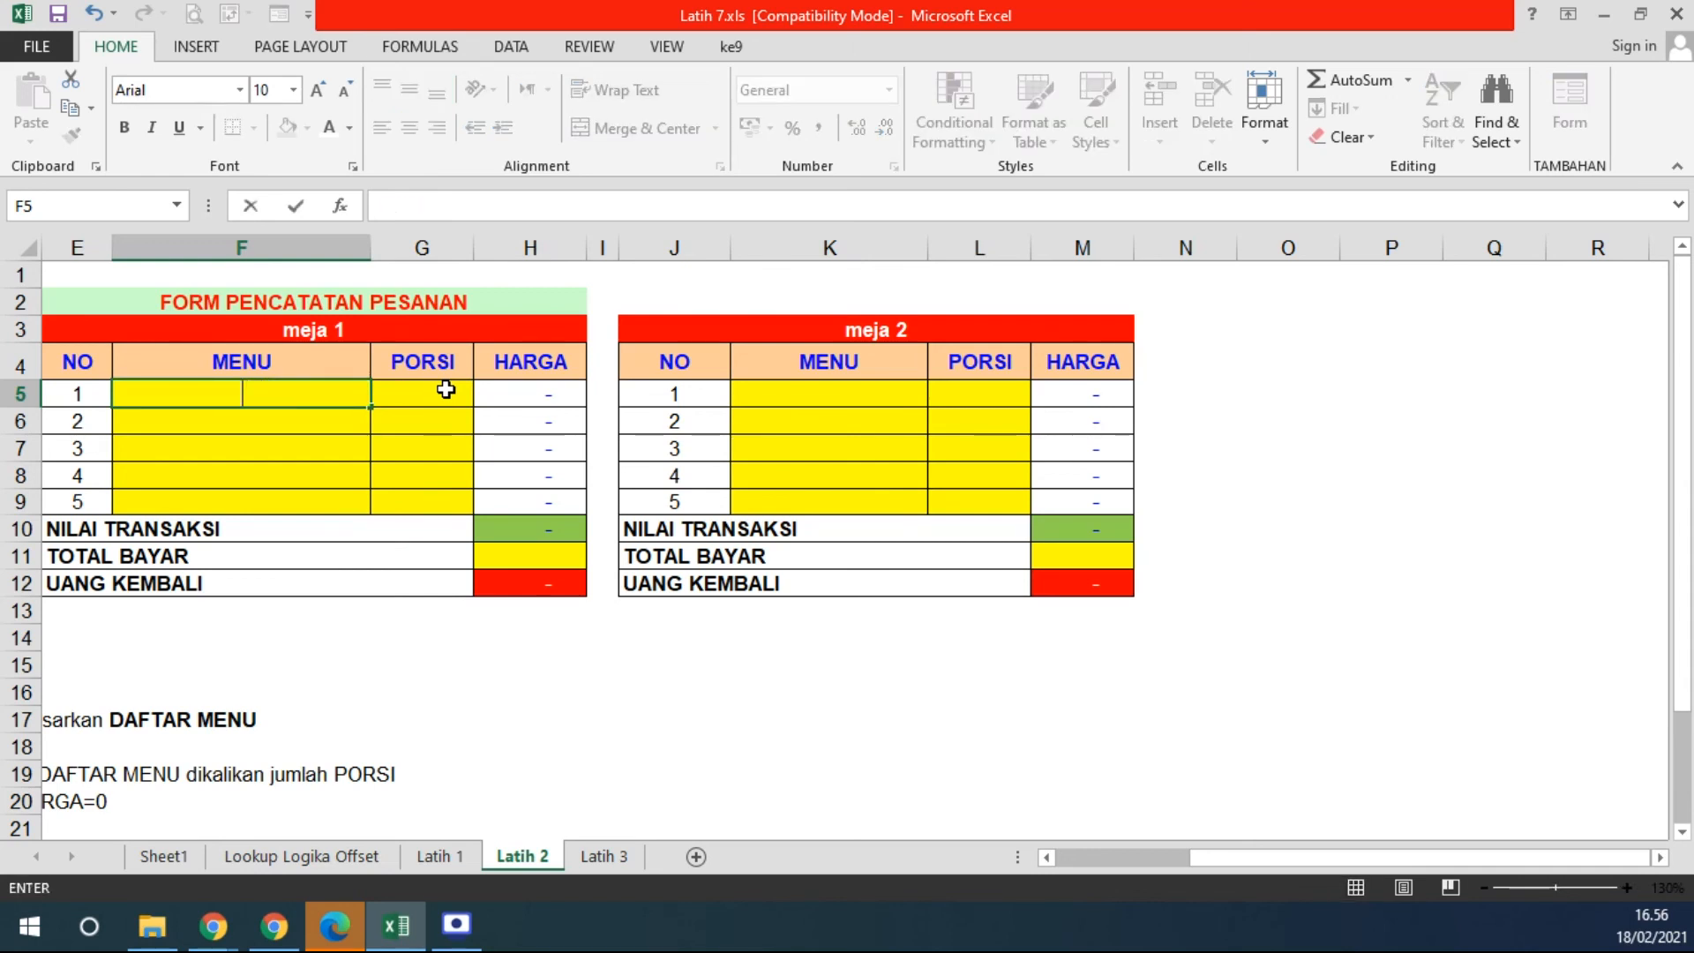
{"action": "type", "text": "sprite"}
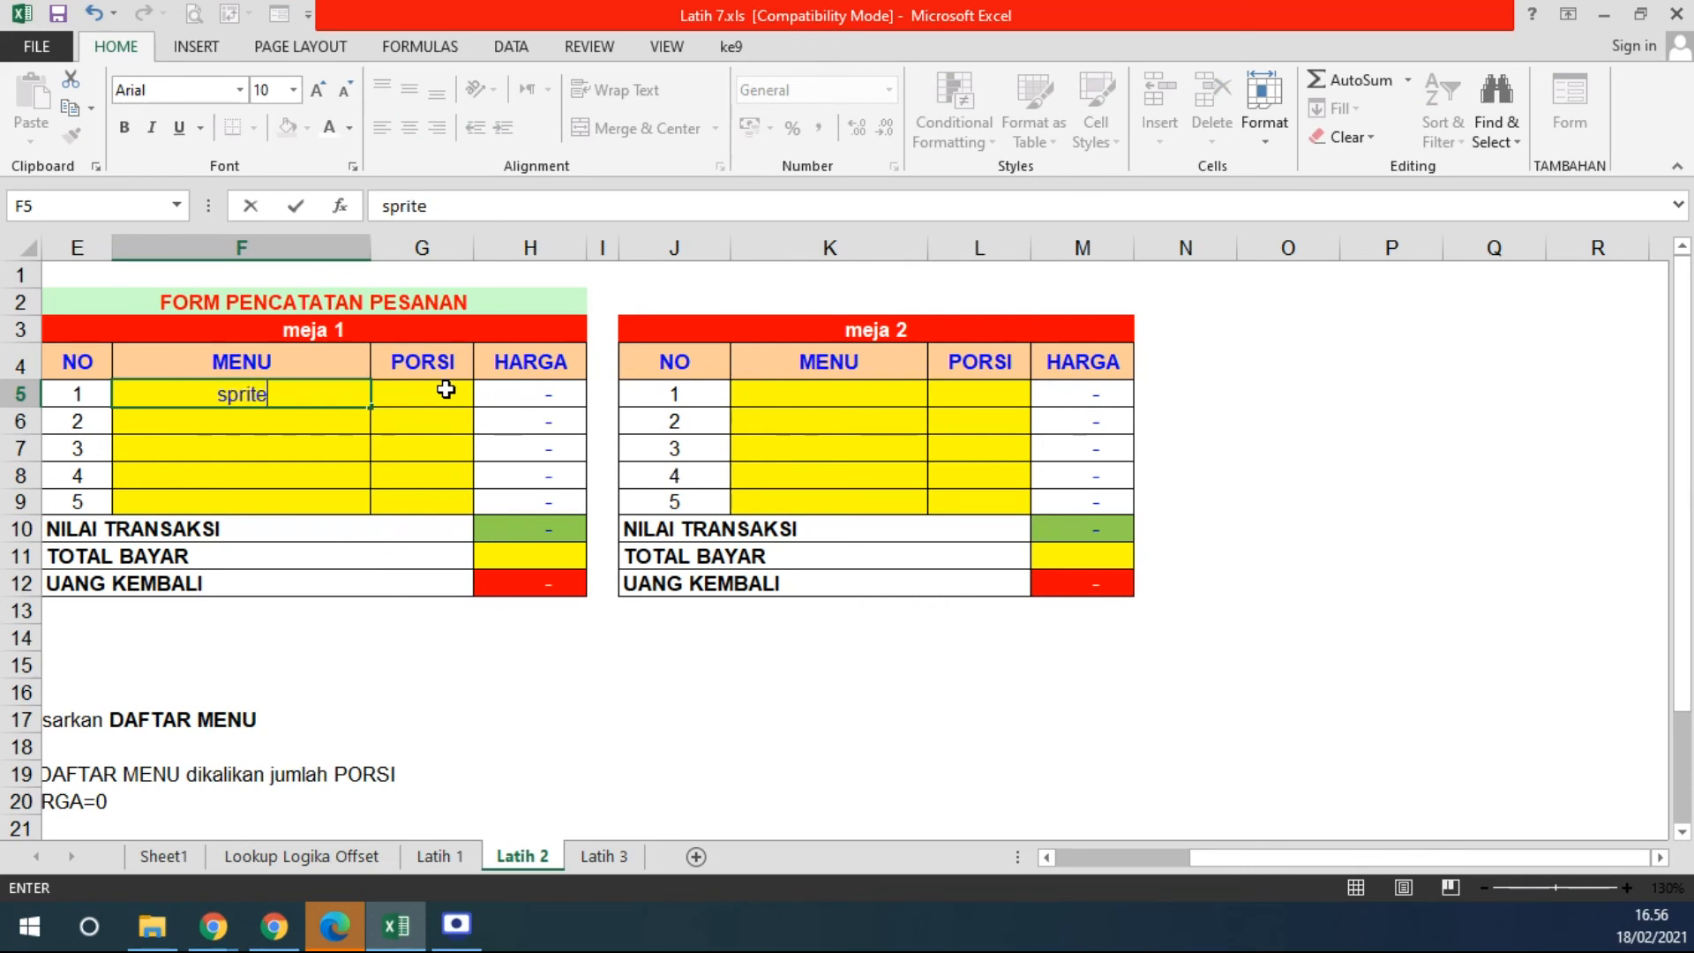
{"action": "key", "text": "Return"}
{"action": "left_click", "coordinate": [446, 390]}
{"action": "type", "text": "1"}
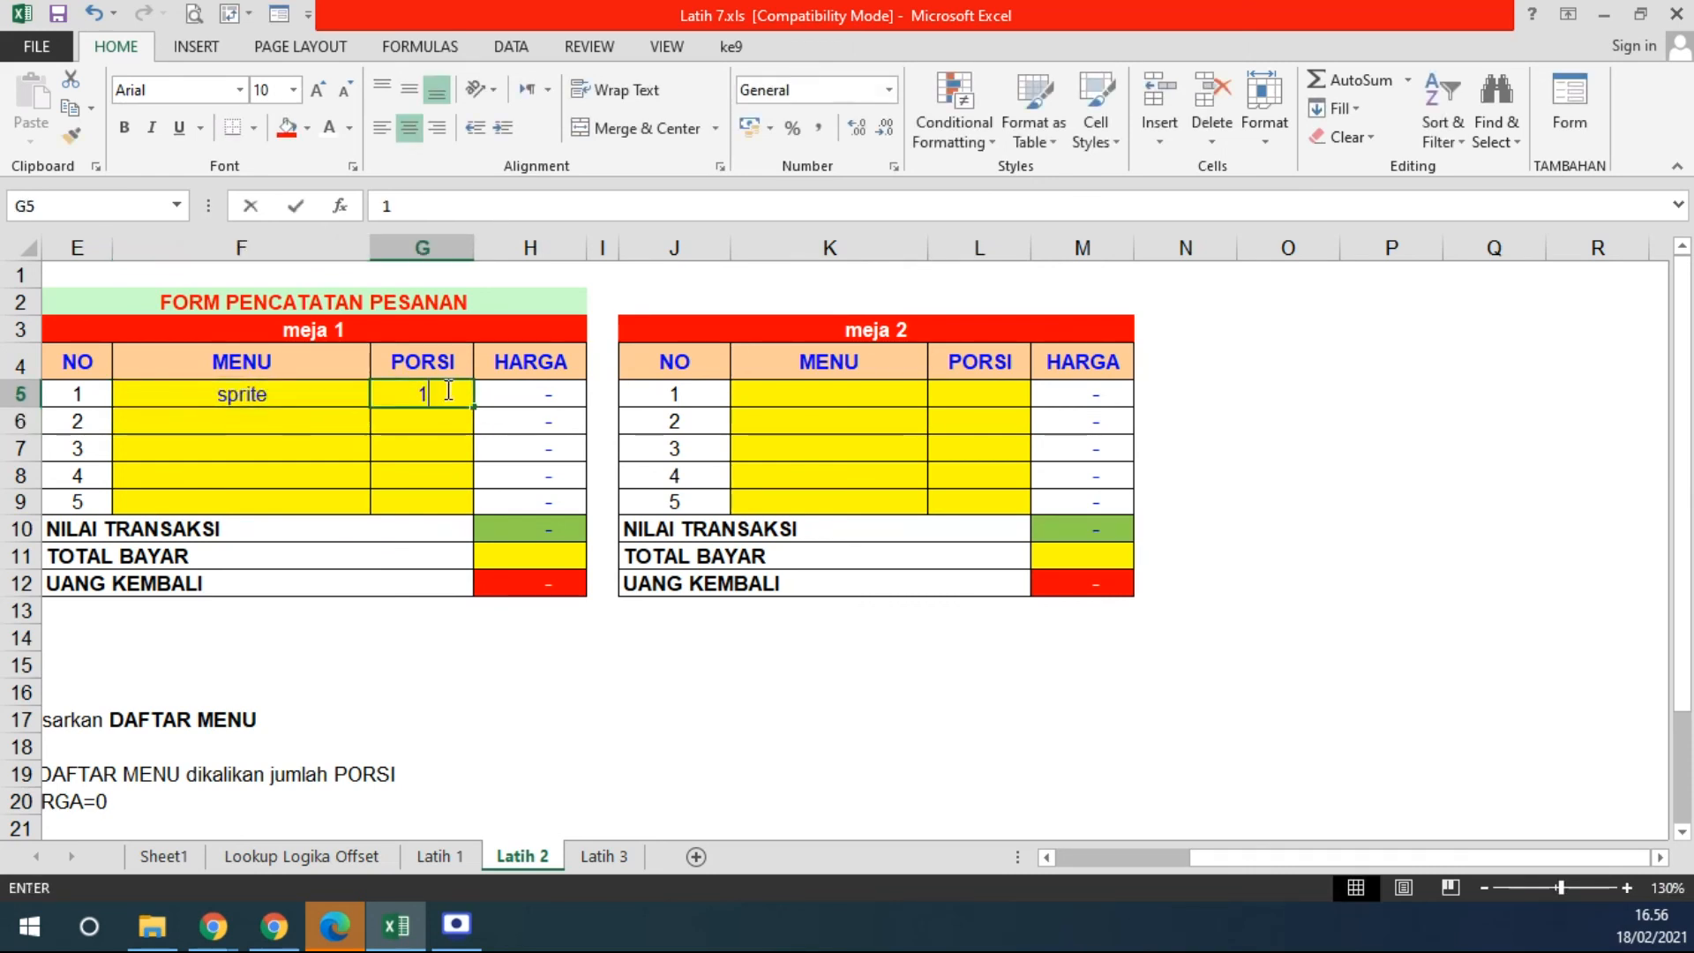
{"action": "key", "text": "Return"}
{"action": "left_click", "coordinate": [445, 390]}
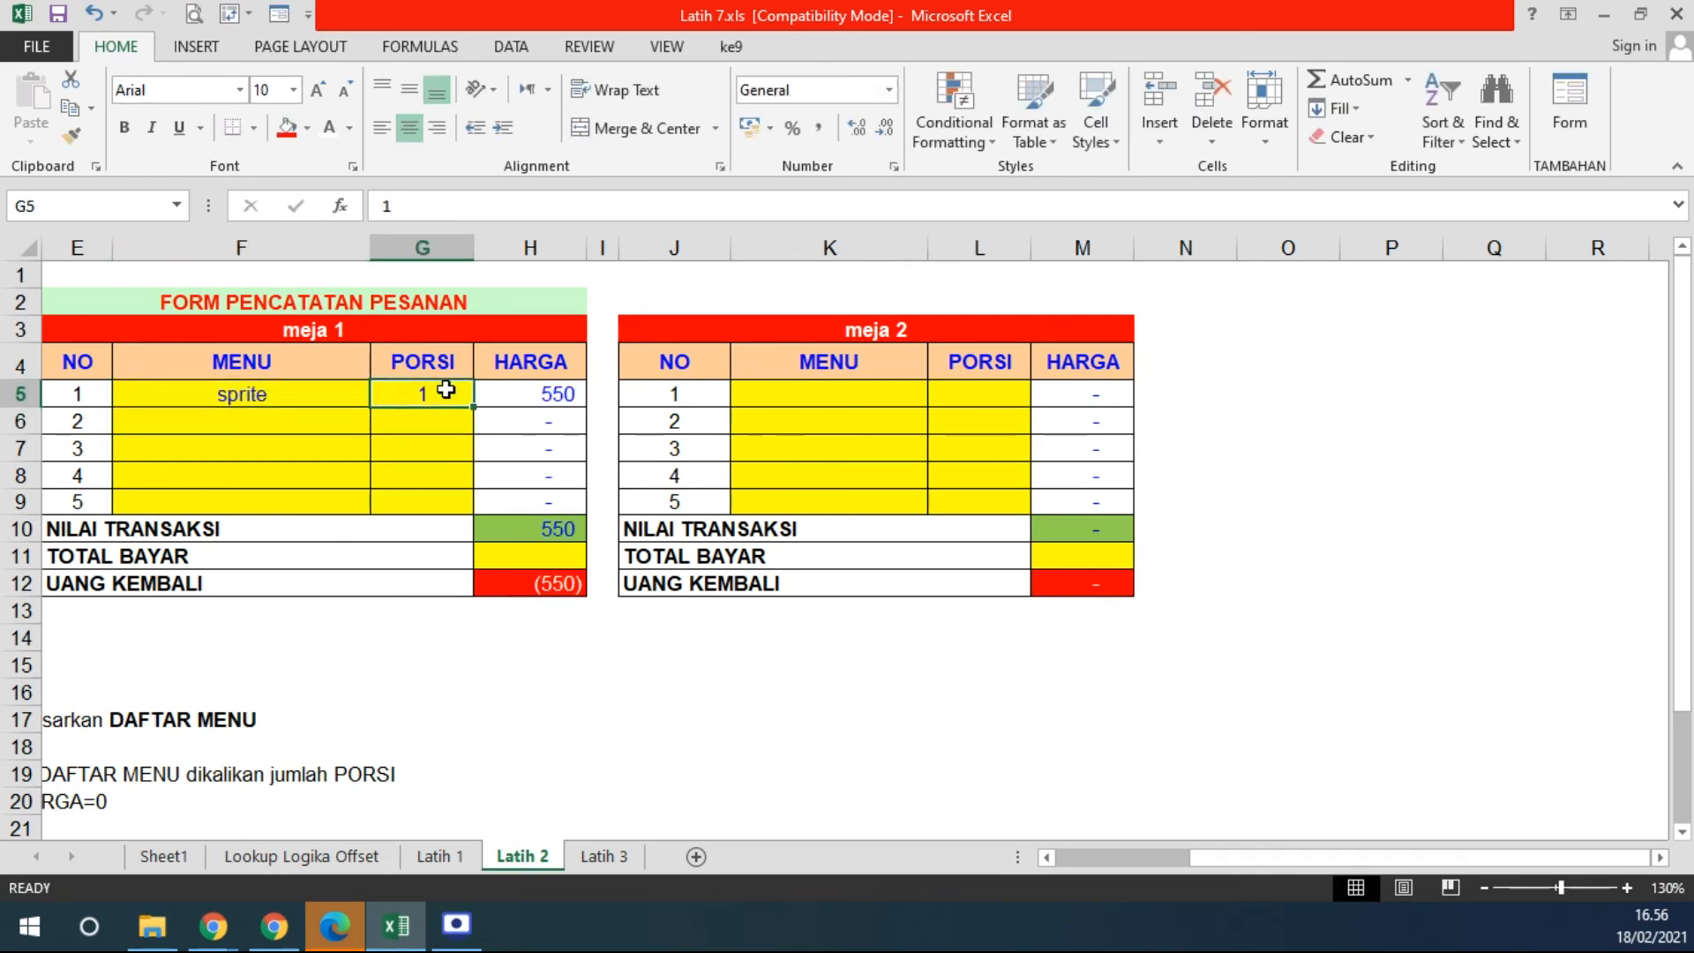
{"action": "left_click_drag", "start_coordinate": [1244, 854], "coordinate": [1122, 856]}
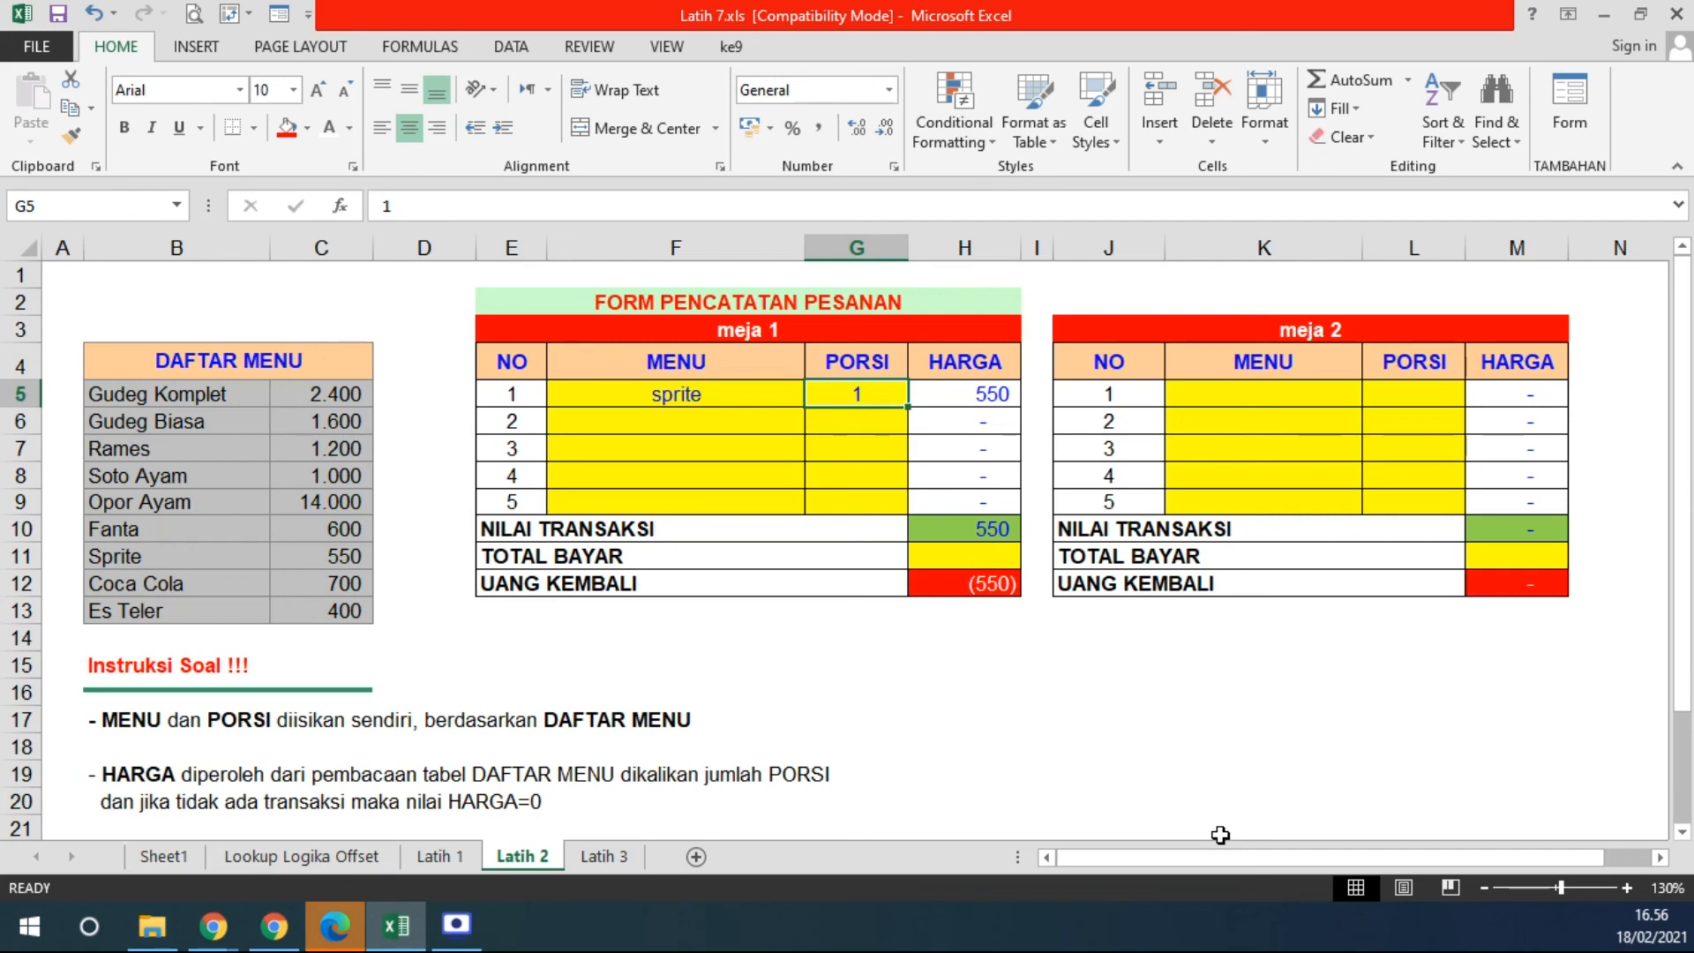
- Resize the meja 1 and meja 2 MENU columns F and K
{"action": "double_click", "coordinate": [805, 248]}
{"action": "left_click_drag", "start_coordinate": [620, 240], "coordinate": [701, 240]}
{"action": "left_click_drag", "start_coordinate": [1258, 249], "coordinate": [1207, 250]}
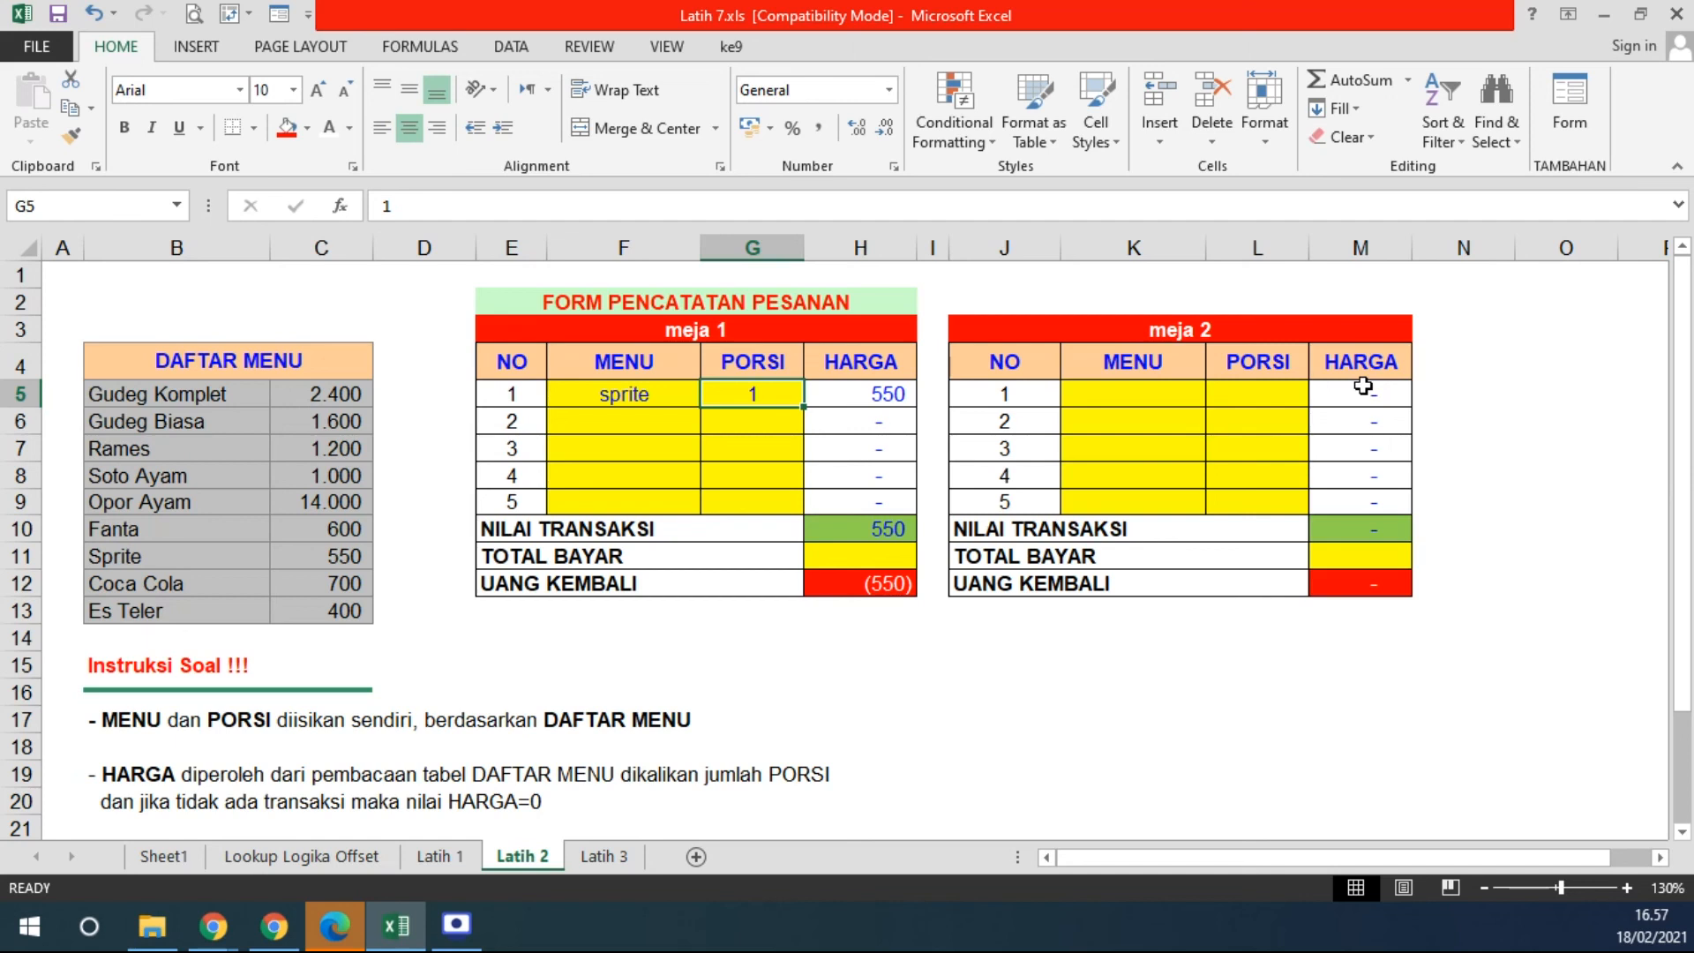
- Change Sprite's DAFTAR MENU price in C11 from 550 to 750, updating meja 1's HARGA
{"action": "left_click_drag", "start_coordinate": [305, 393], "coordinate": [335, 611]}
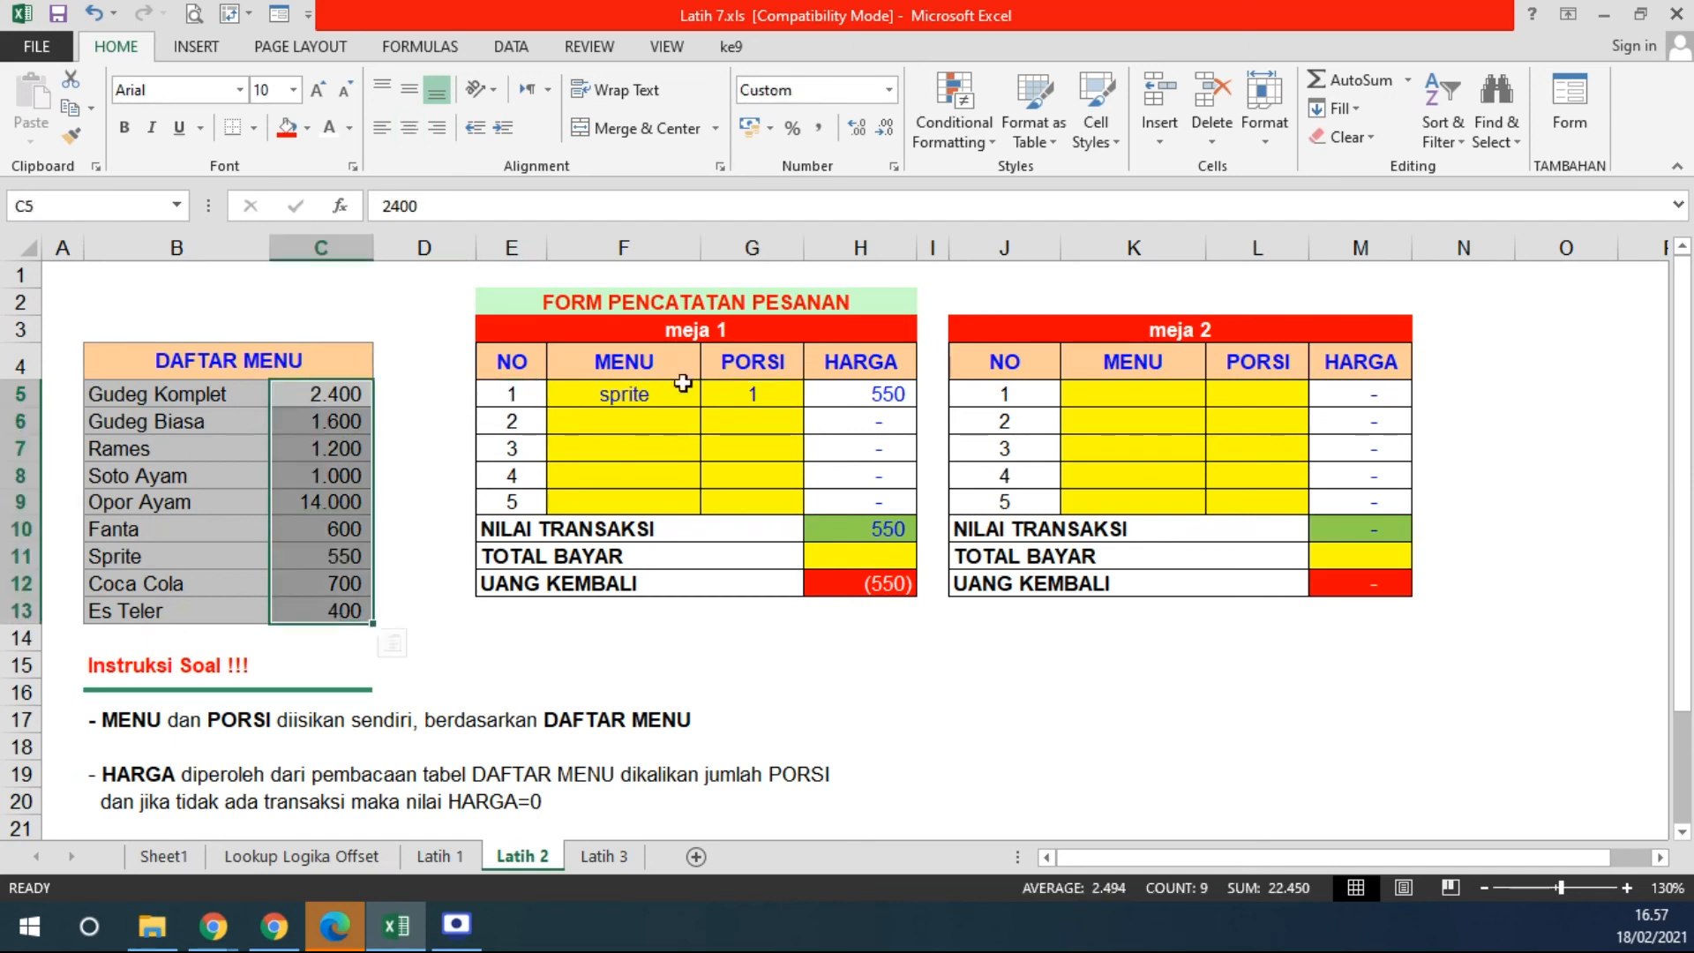
{"action": "left_click", "coordinate": [898, 397]}
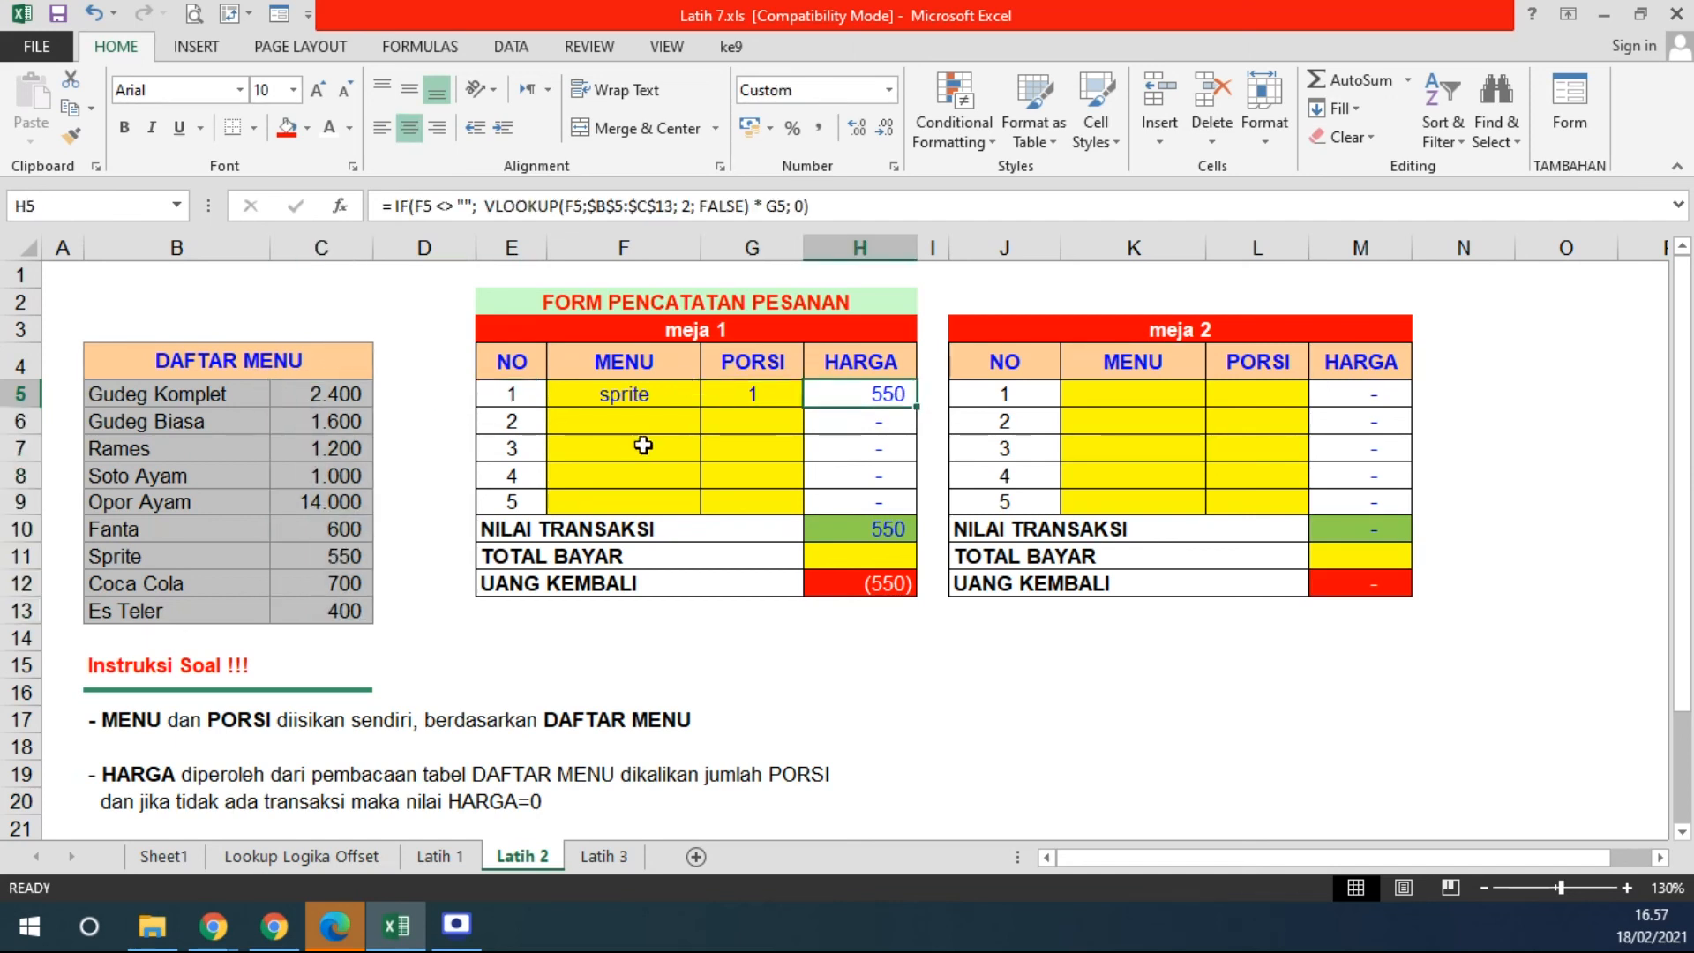
{"action": "left_click", "coordinate": [333, 554]}
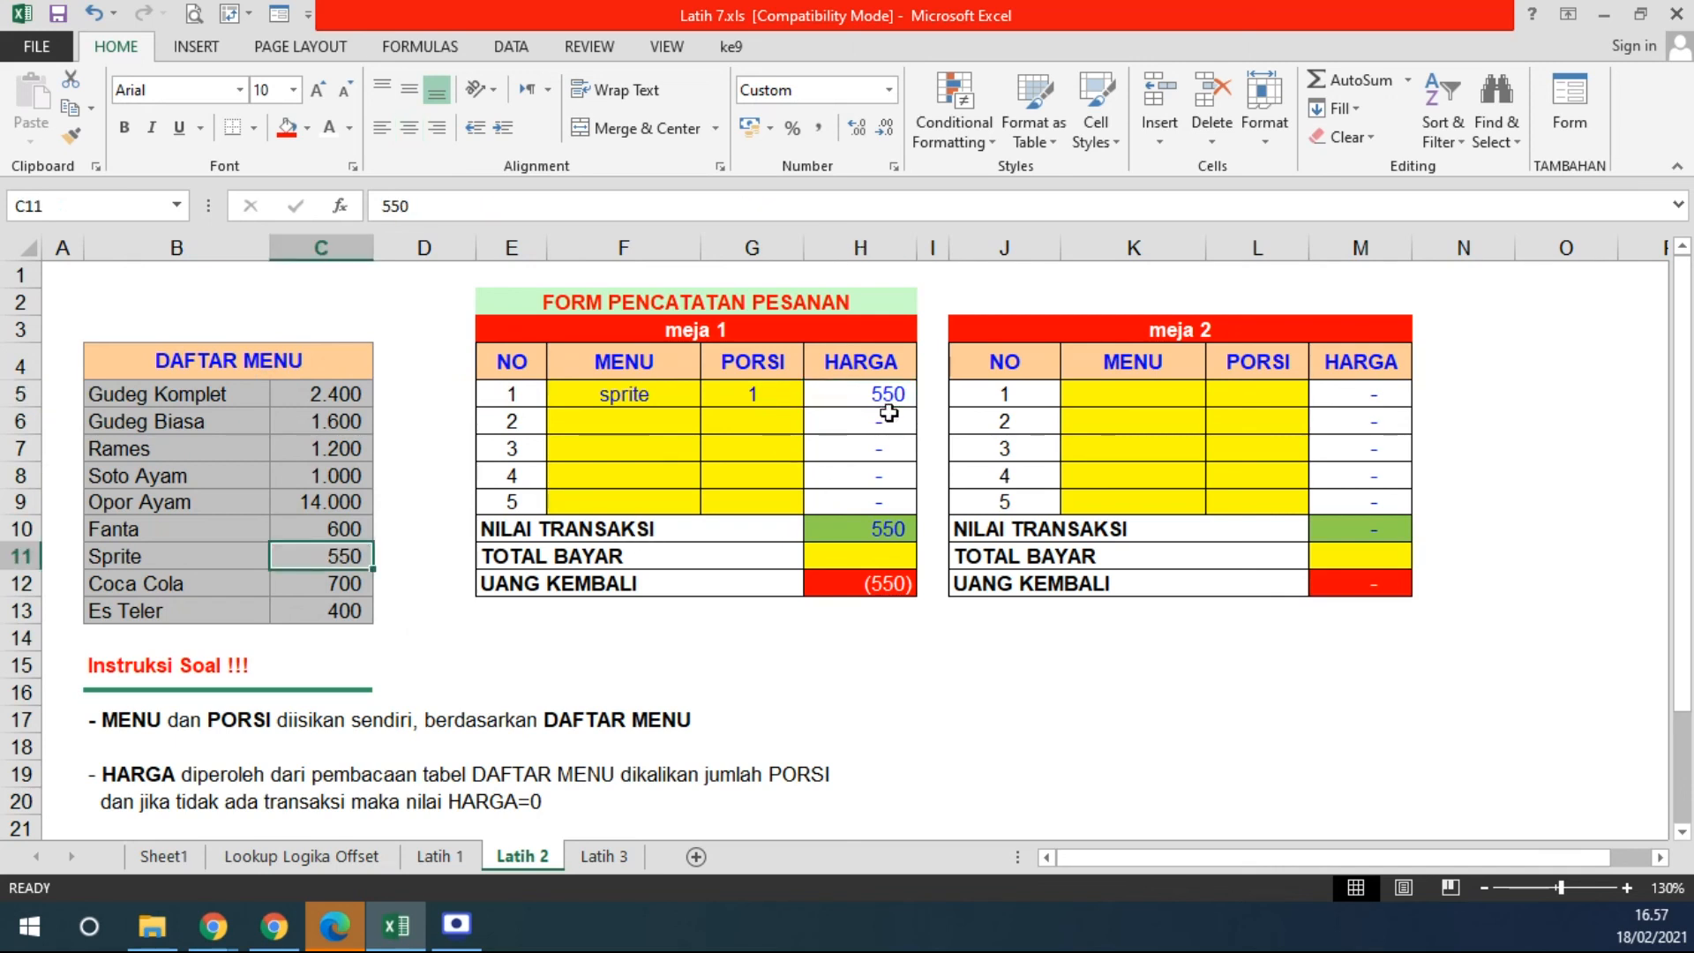
{"action": "type", "text": "750"}
{"action": "key", "text": "Return"}
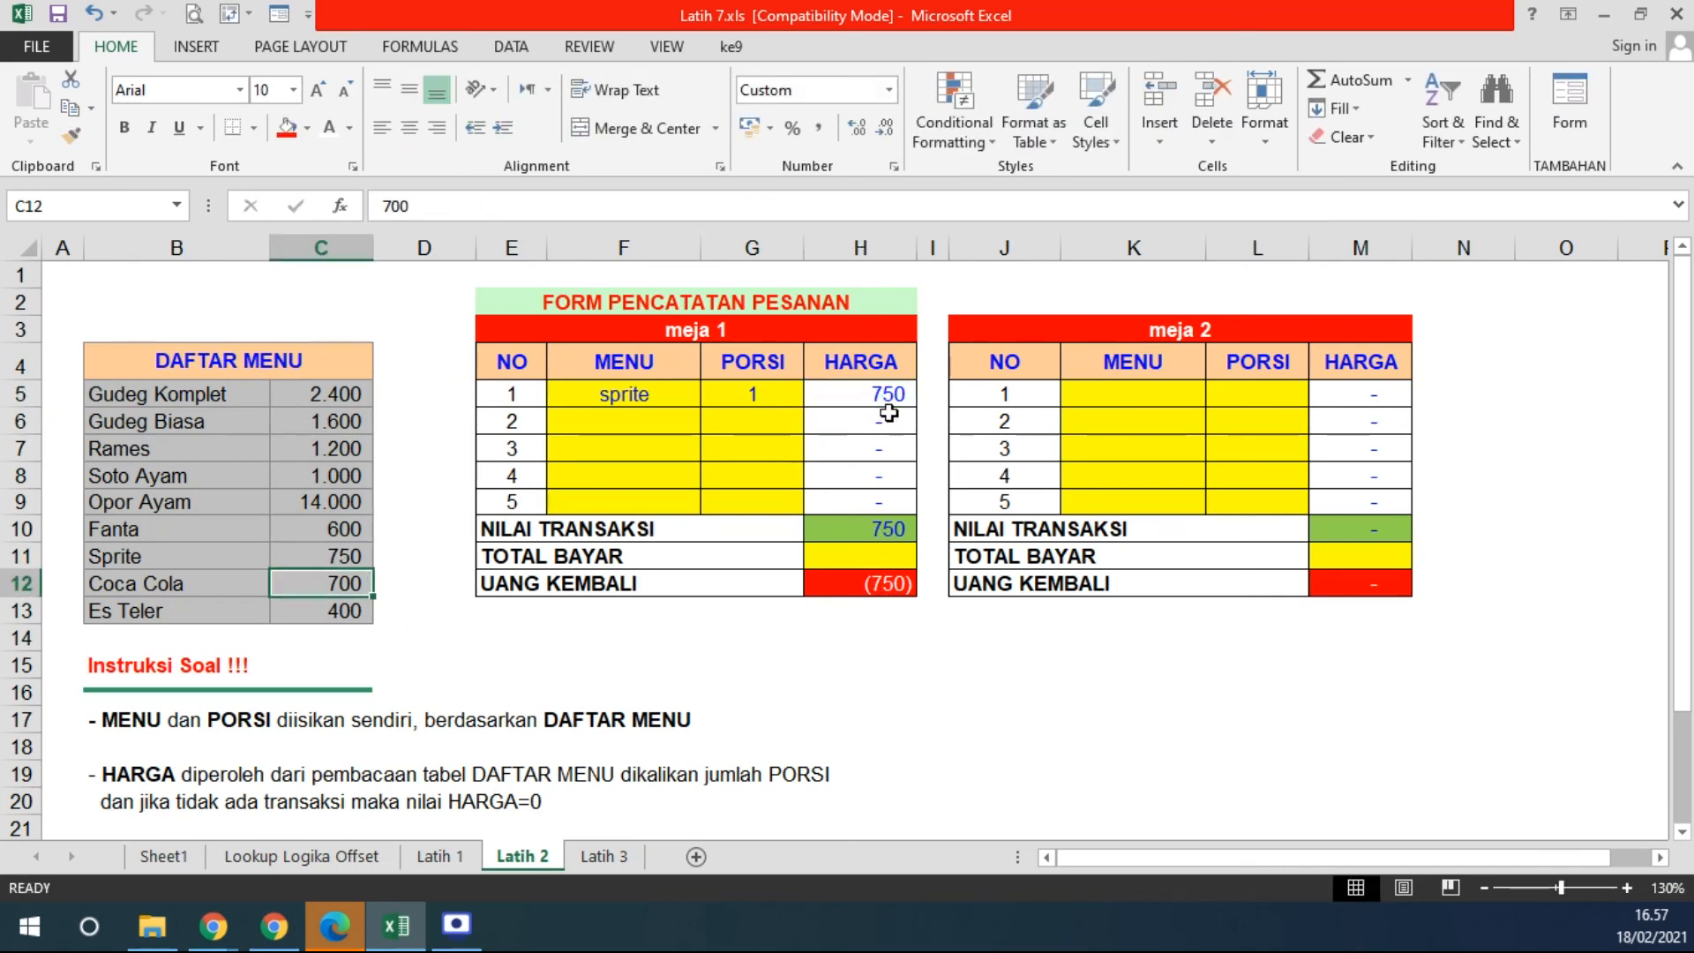
{"action": "left_click", "coordinate": [870, 366]}
{"action": "left_click", "coordinate": [863, 393]}
{"action": "left_click", "coordinate": [873, 529], "text": "shift"}
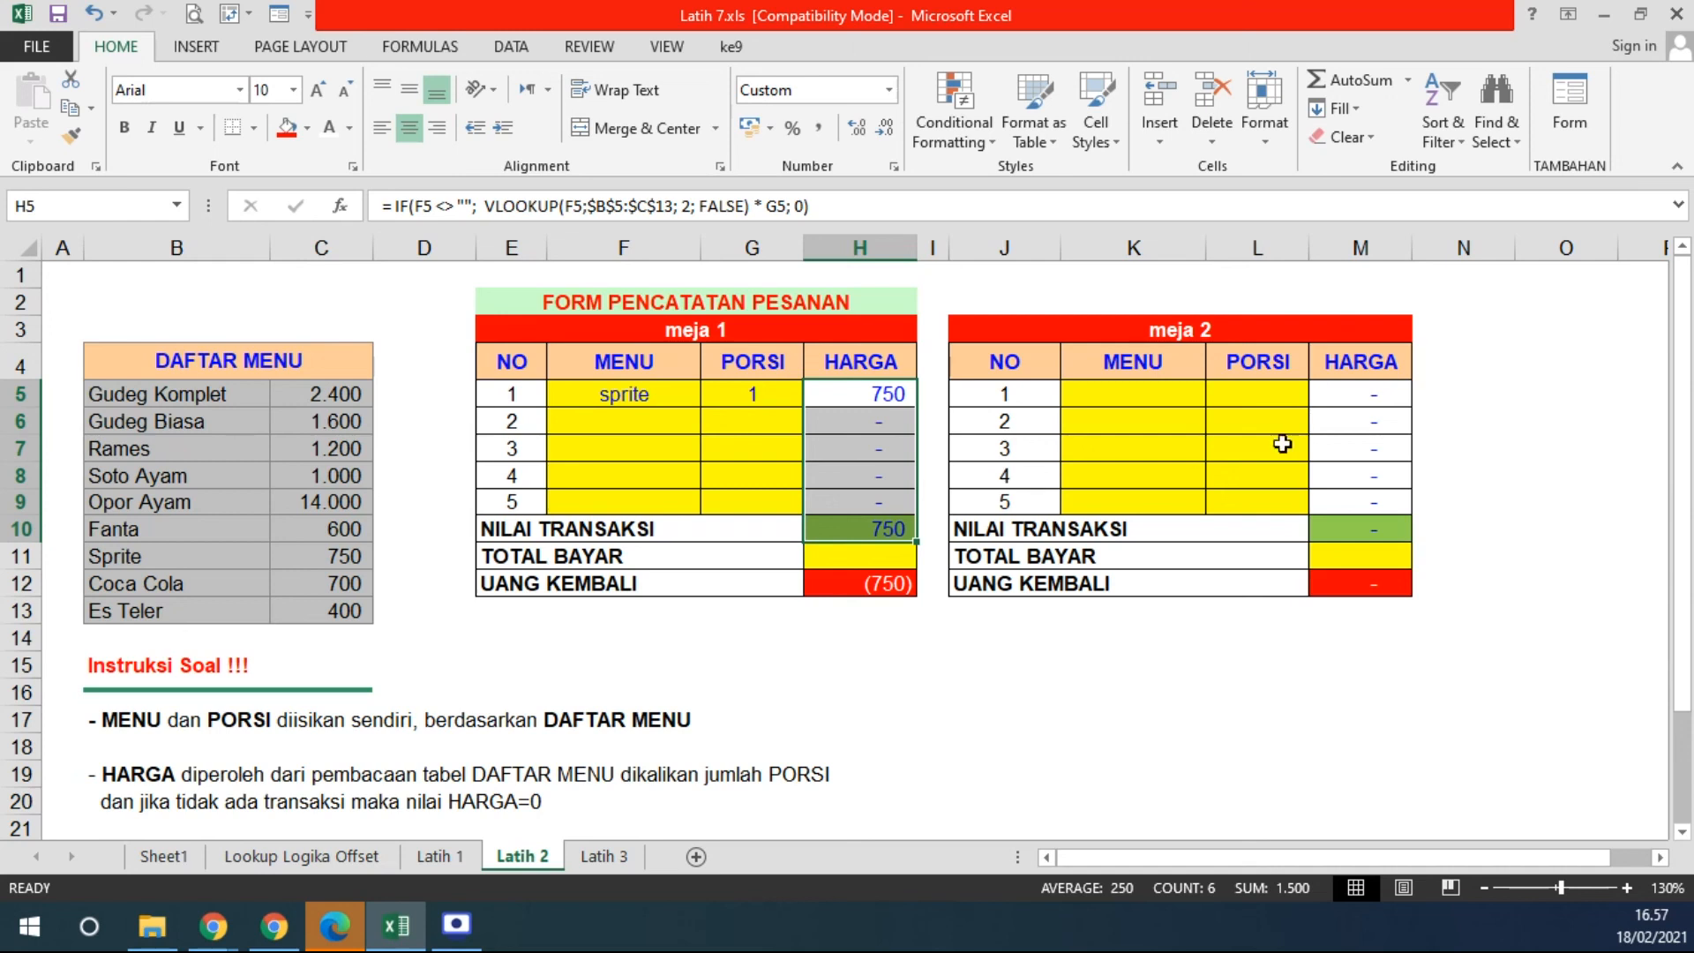
{"action": "left_click_drag", "start_coordinate": [305, 400], "coordinate": [318, 615]}
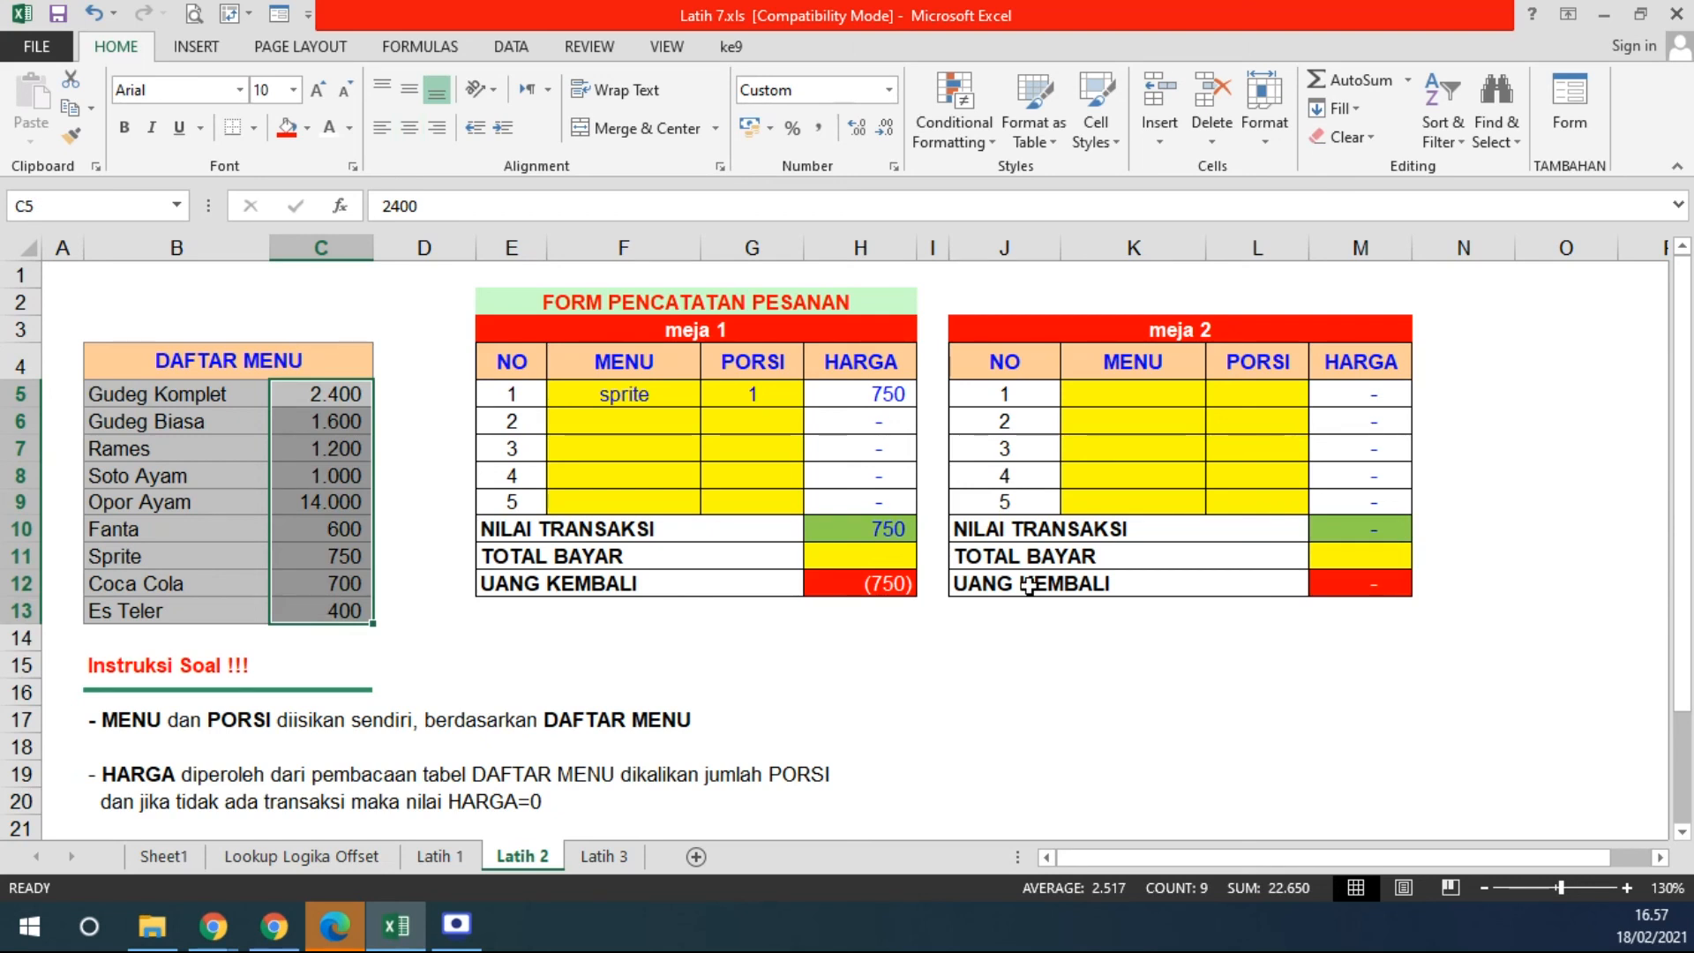
- Review the IF condition, lookup value, range and column arguments of H5's formula
{"action": "double_click", "coordinate": [830, 394]}
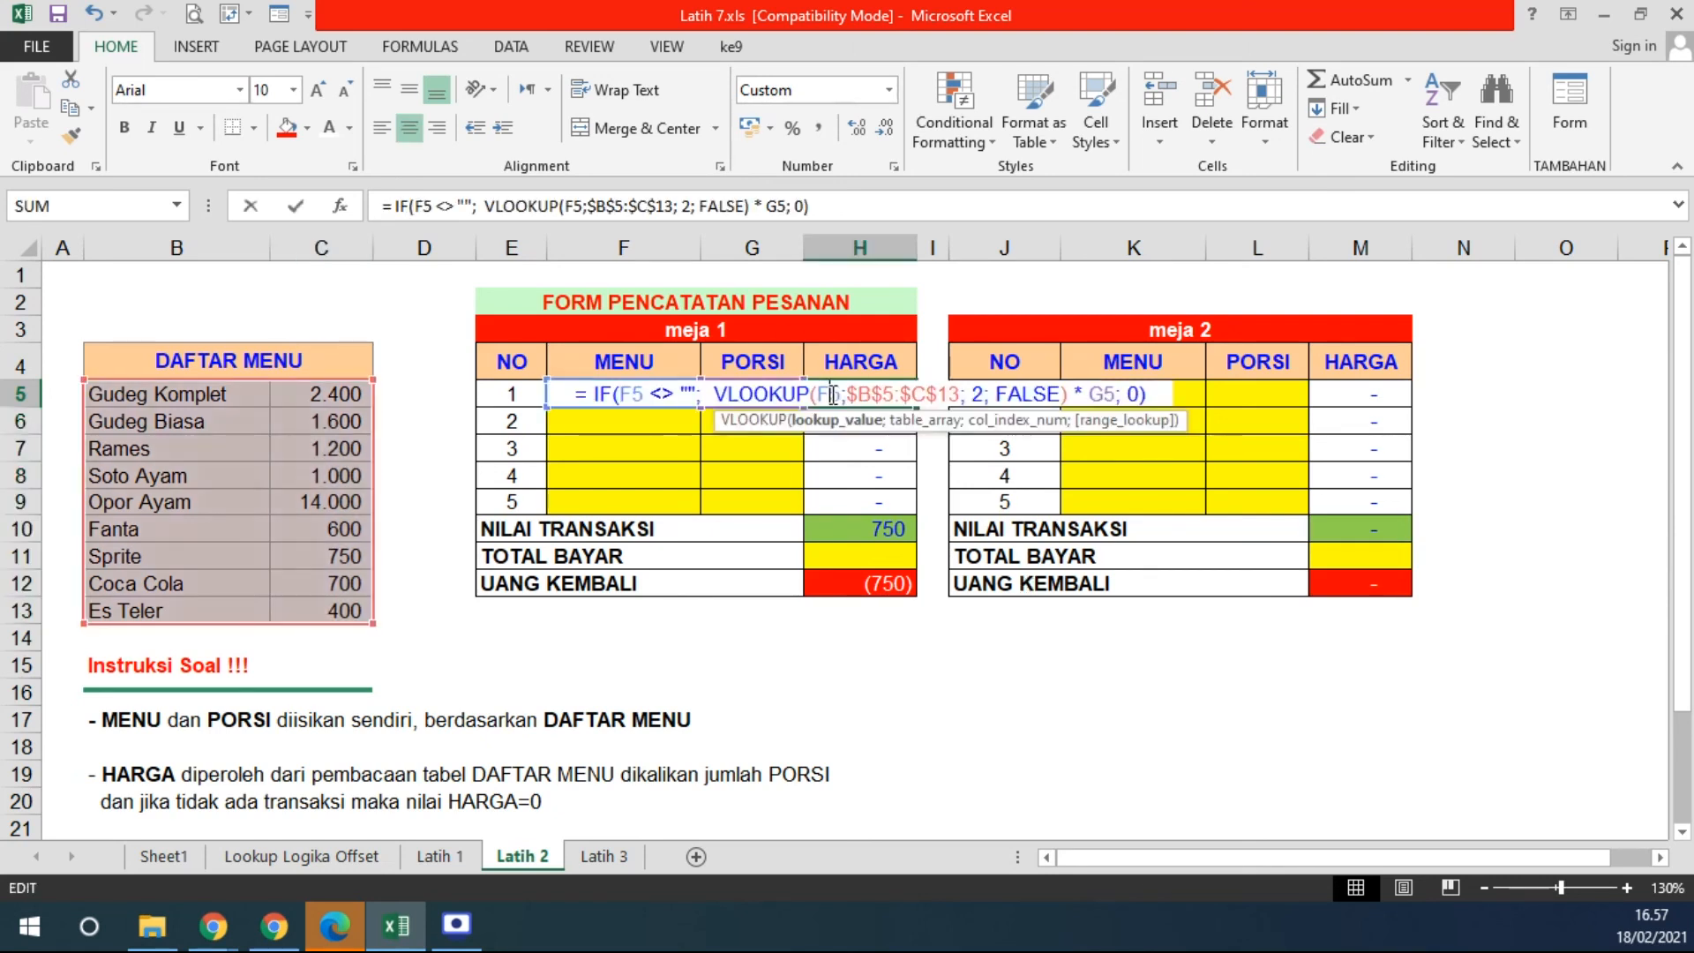
{"action": "left_click_drag", "start_coordinate": [598, 394], "coordinate": [715, 392]}
{"action": "left_click_drag", "start_coordinate": [790, 394], "coordinate": [982, 394]}
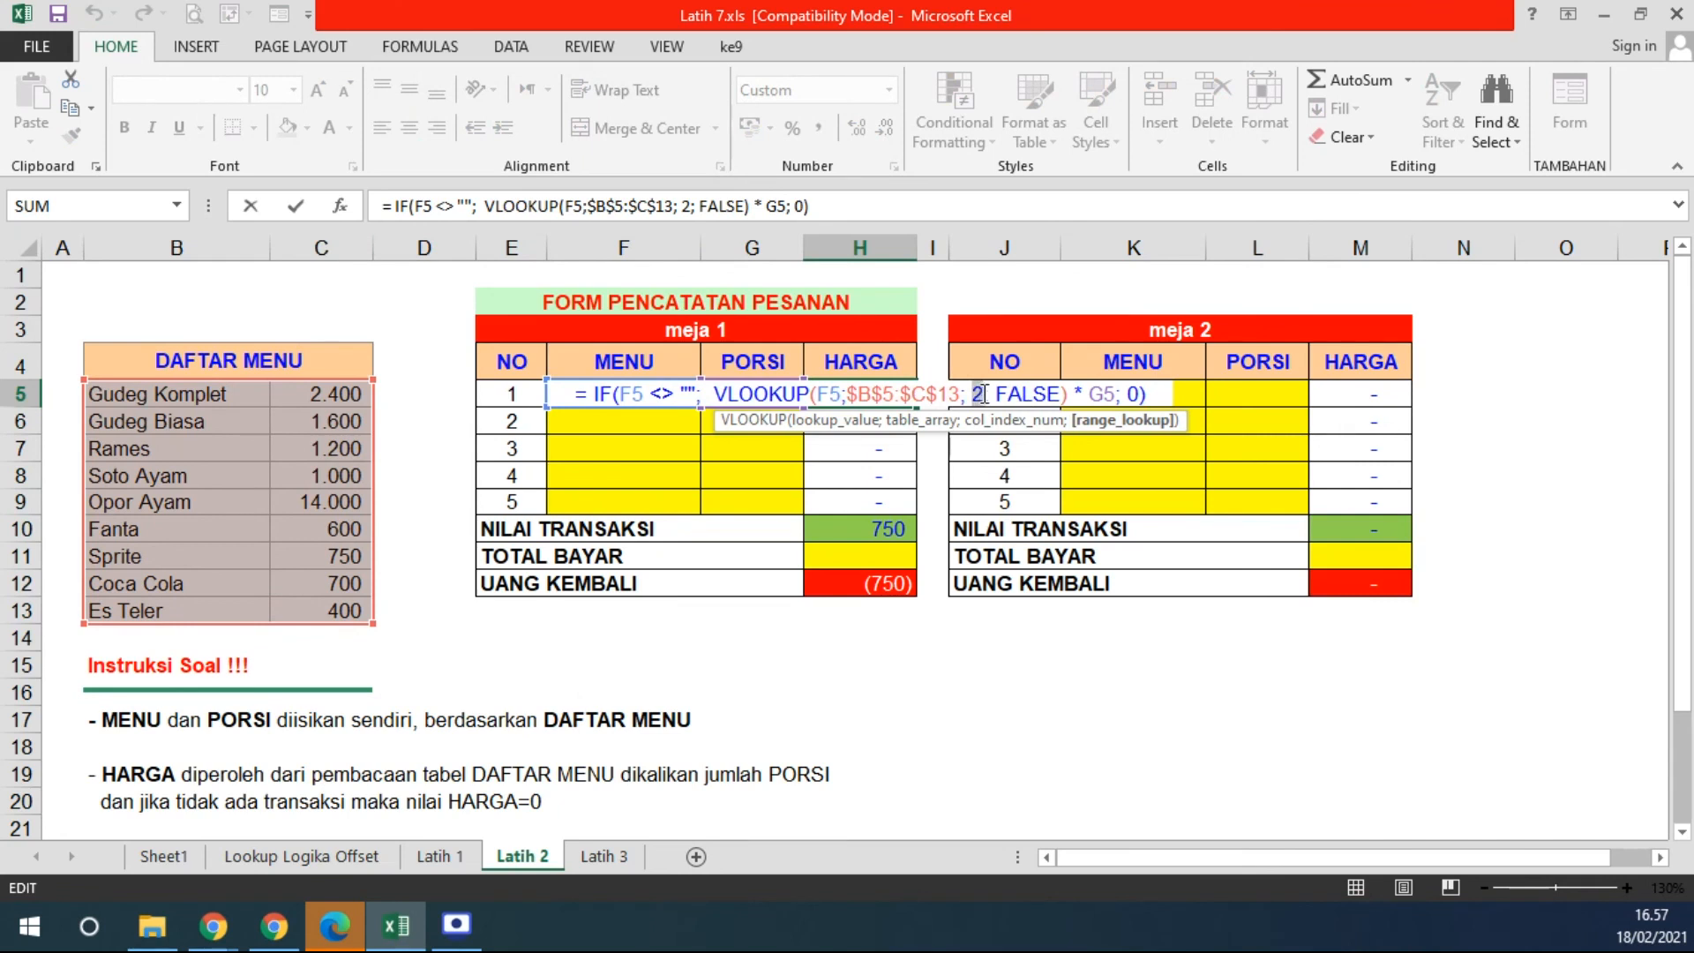
{"action": "left_click_drag", "start_coordinate": [847, 394], "coordinate": [960, 395]}
{"action": "left_click_drag", "start_coordinate": [590, 395], "coordinate": [697, 395]}
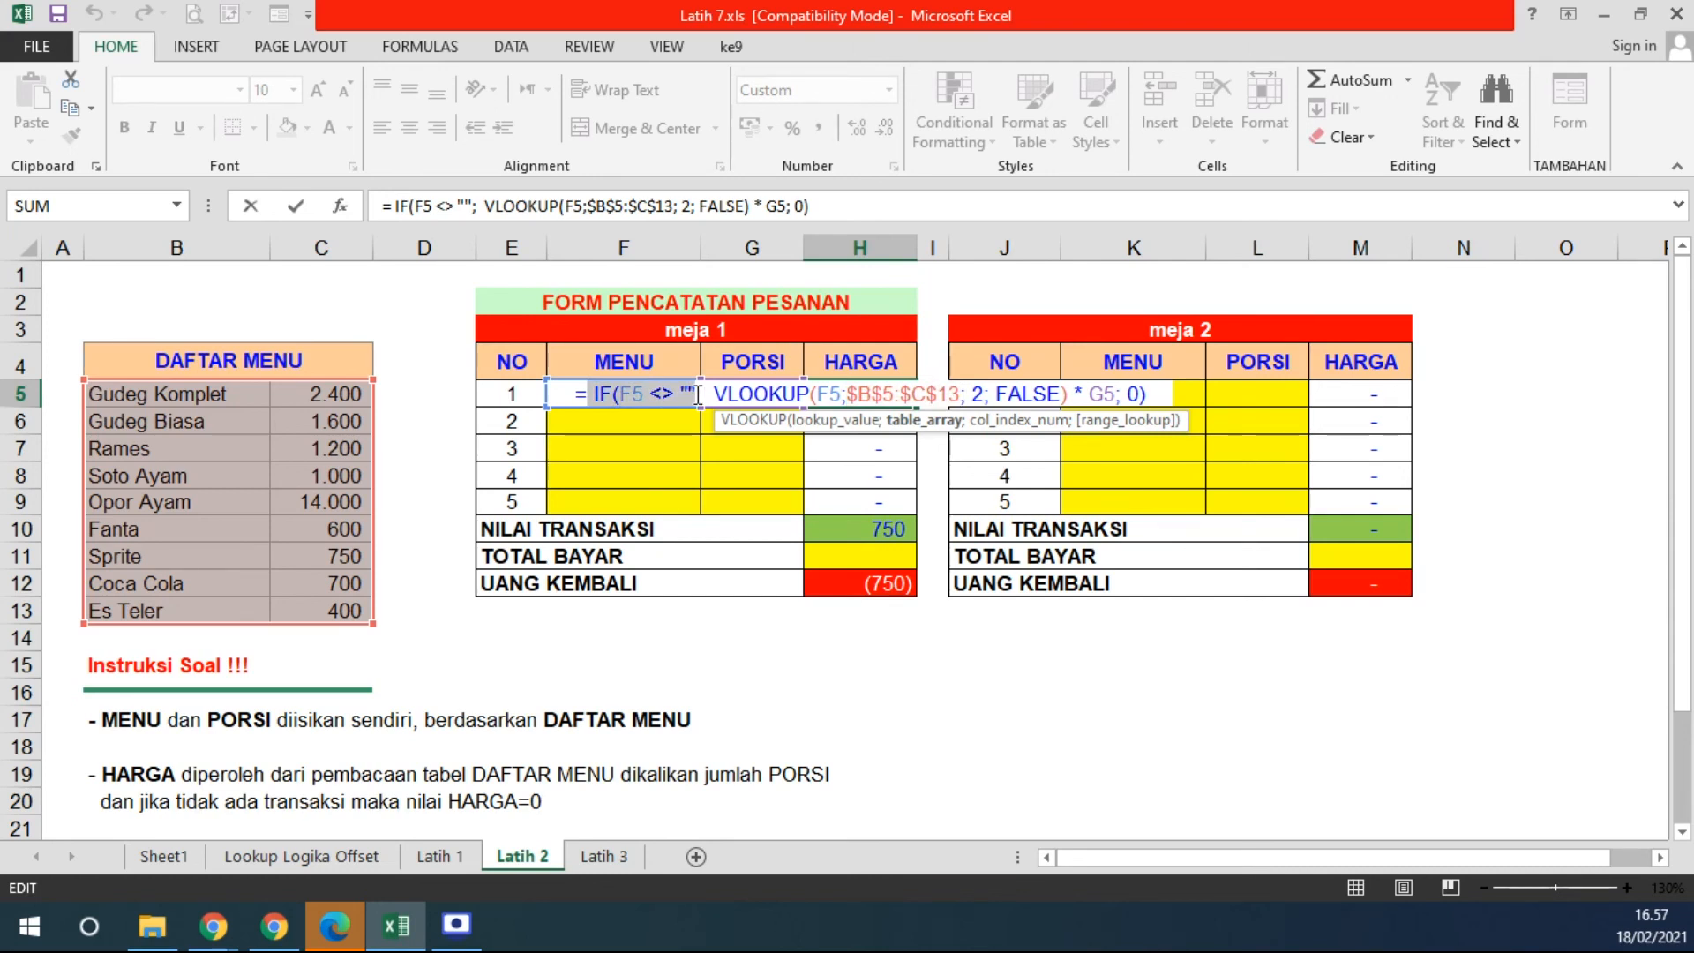
{"action": "left_click_drag", "start_coordinate": [816, 394], "coordinate": [841, 394]}
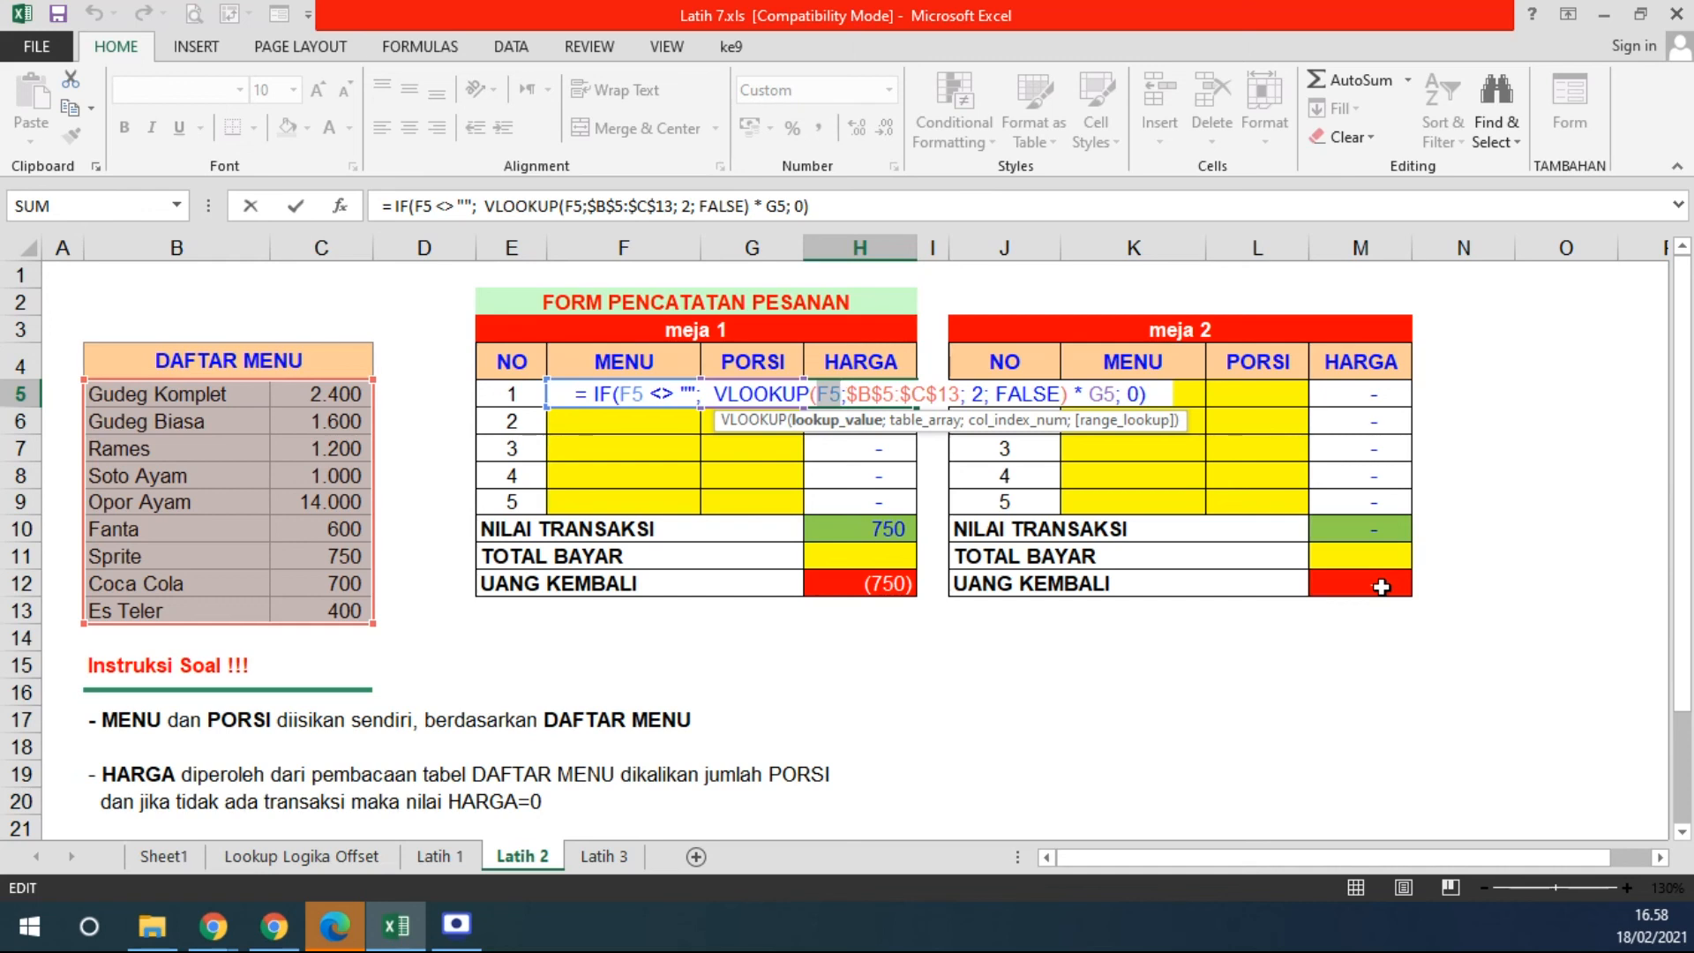
- Leave H5 unchanged and show the Latih 3 SHERATON BEACH HOTEL sheet from the top
{"action": "key", "text": "Return"}
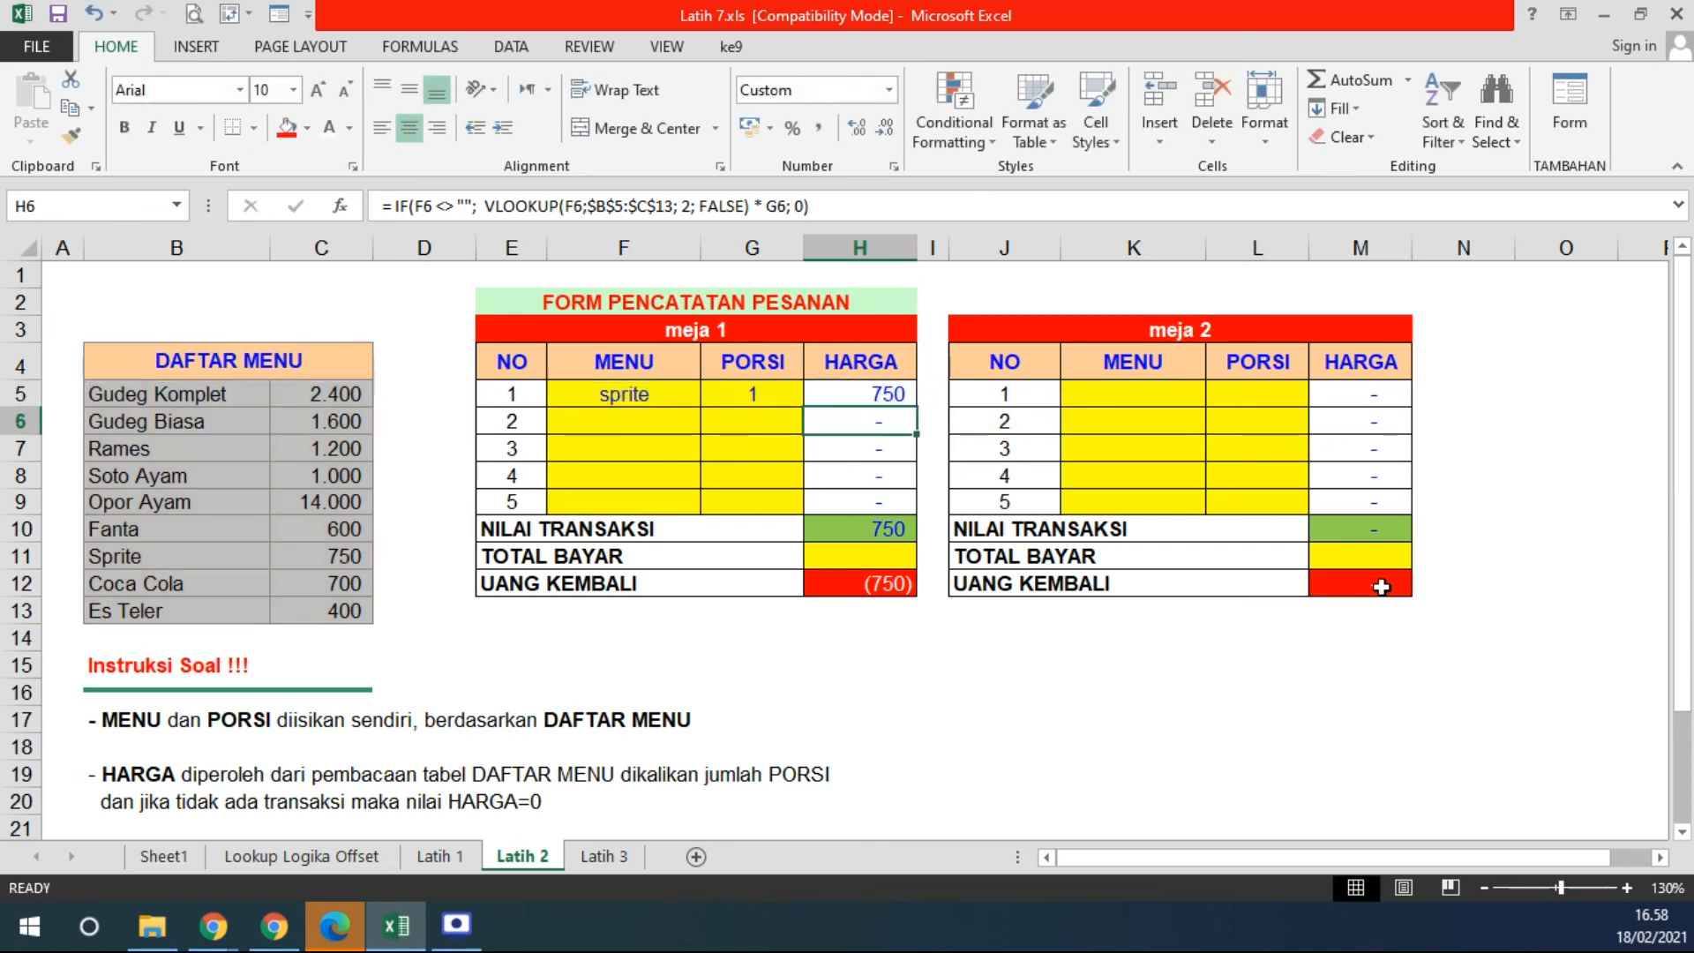
{"action": "left_click", "coordinate": [604, 856]}
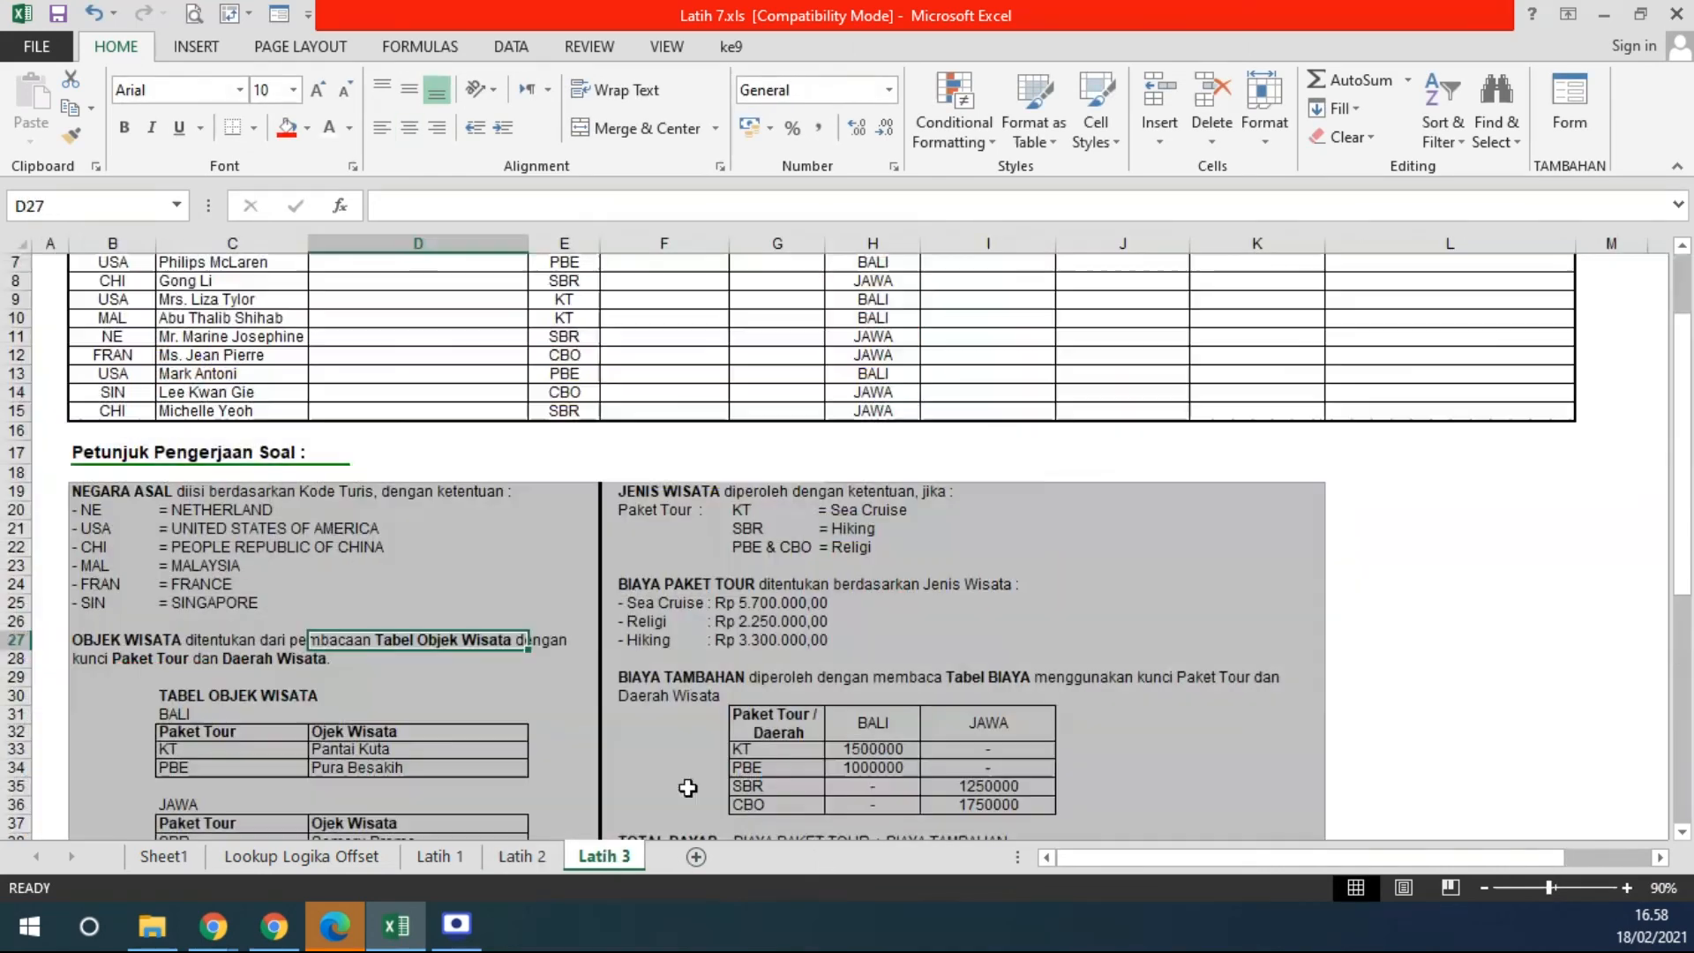
{"action": "scroll", "coordinate": [1075, 569], "scroll_direction": "up", "scroll_amount": 3}
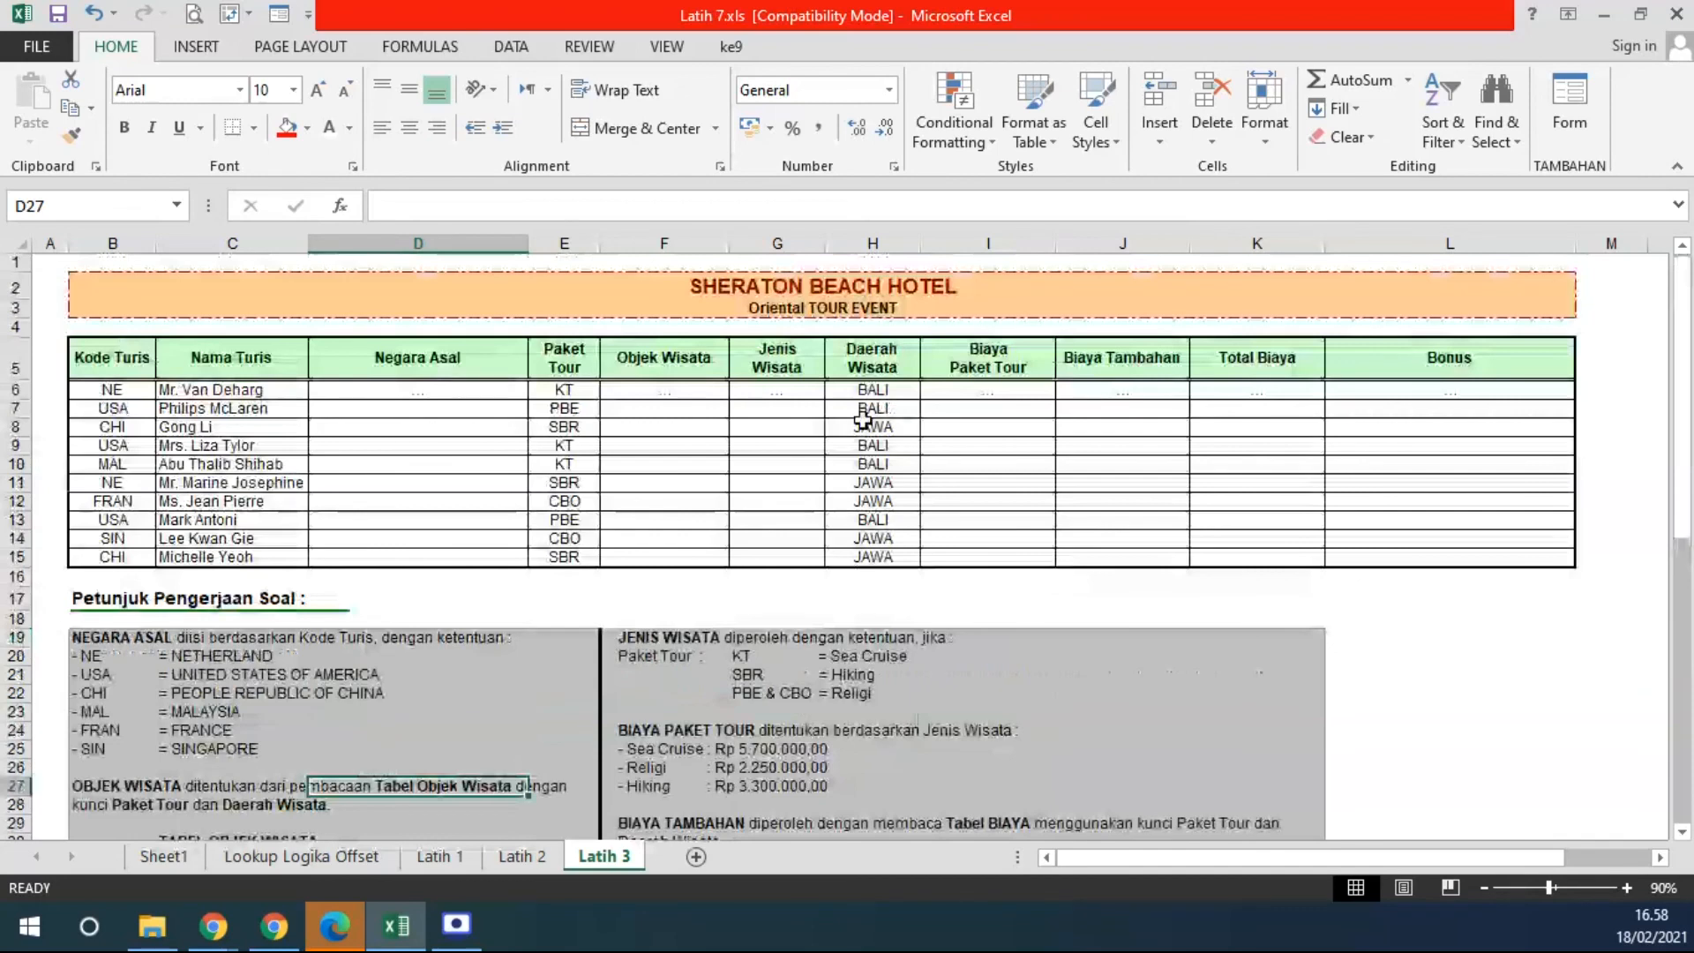